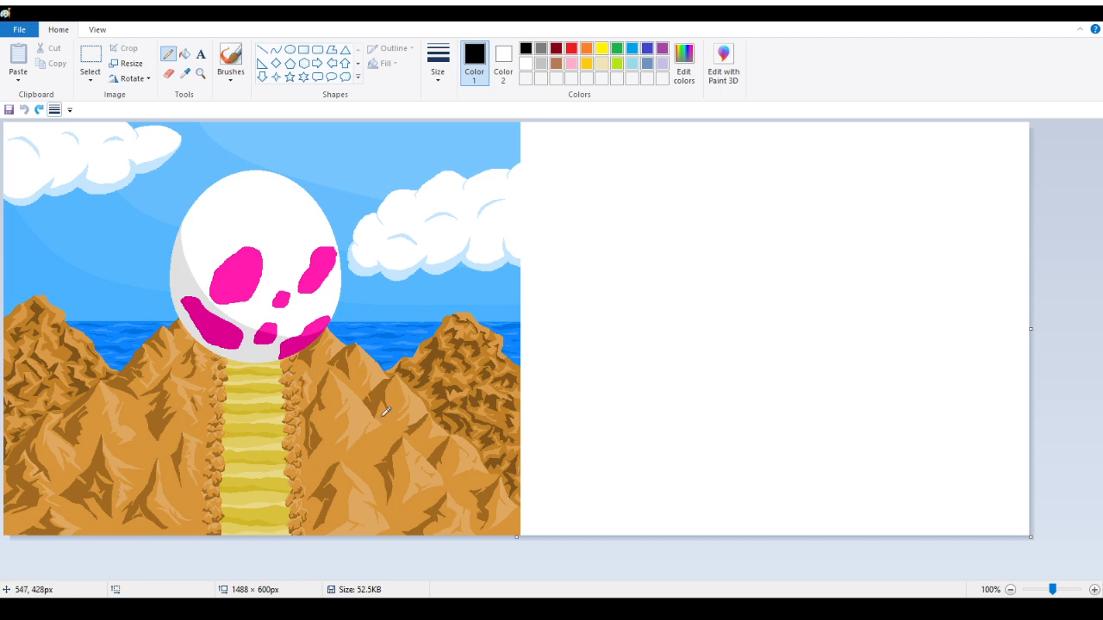
pyautogui.click(200, 73)
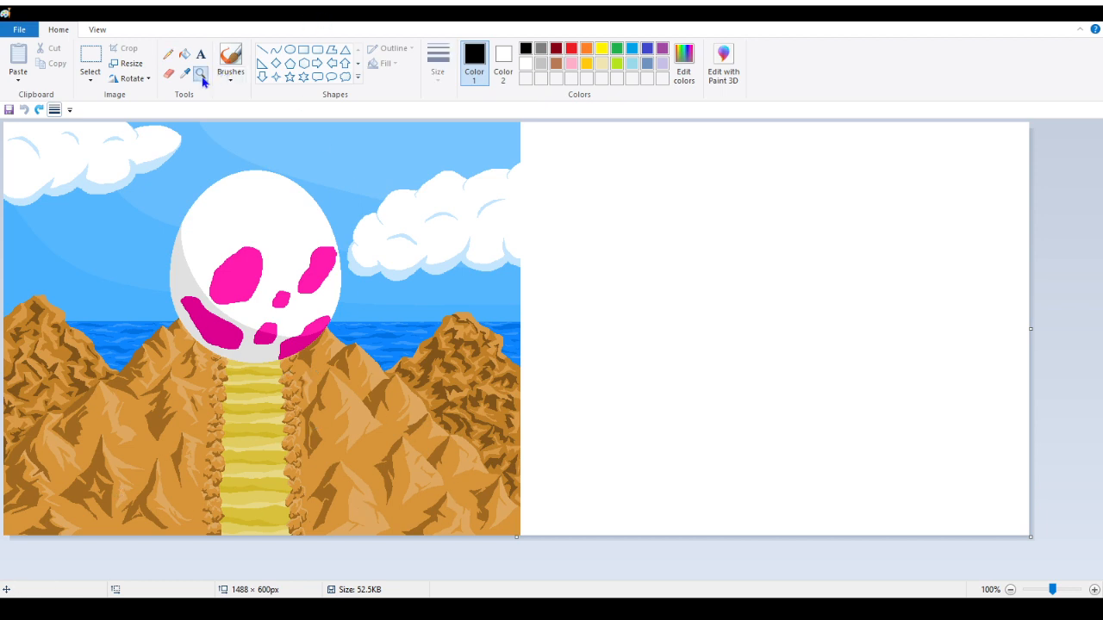
pyautogui.click(286, 320)
pyautogui.scroll(-3, 411, 312)
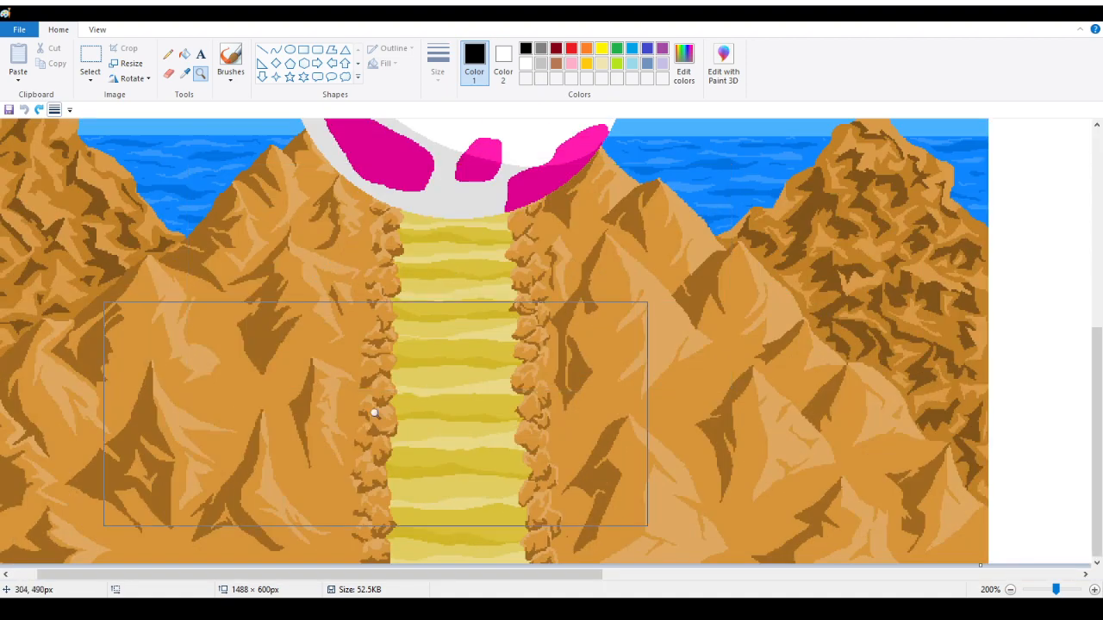
pyautogui.scroll(5, 288, 500)
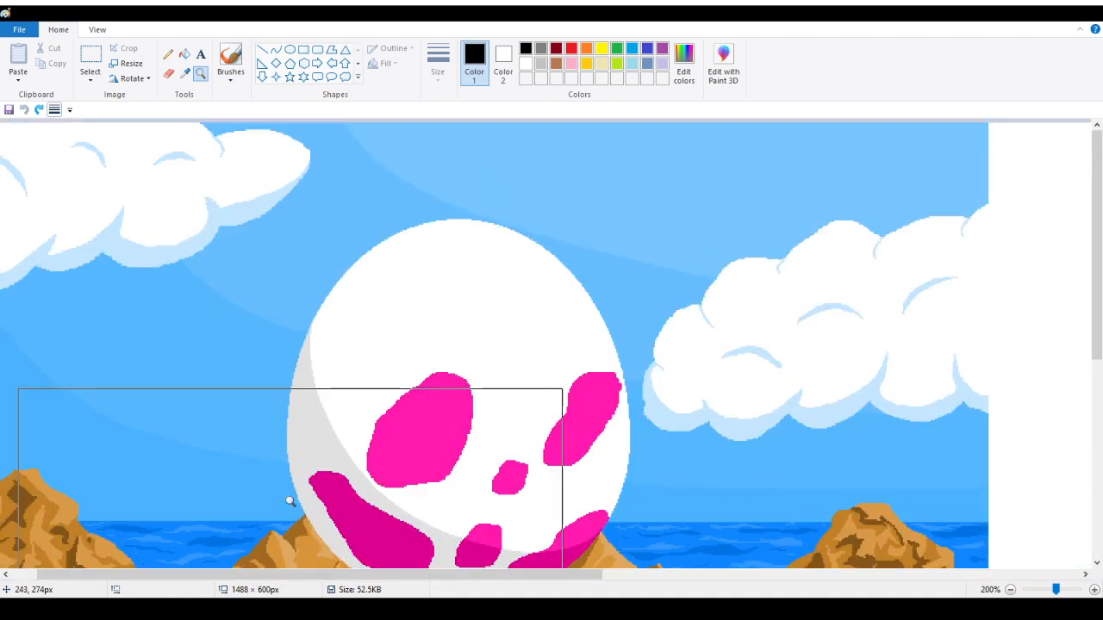
pyautogui.rightClick(264, 355)
pyautogui.click(168, 53)
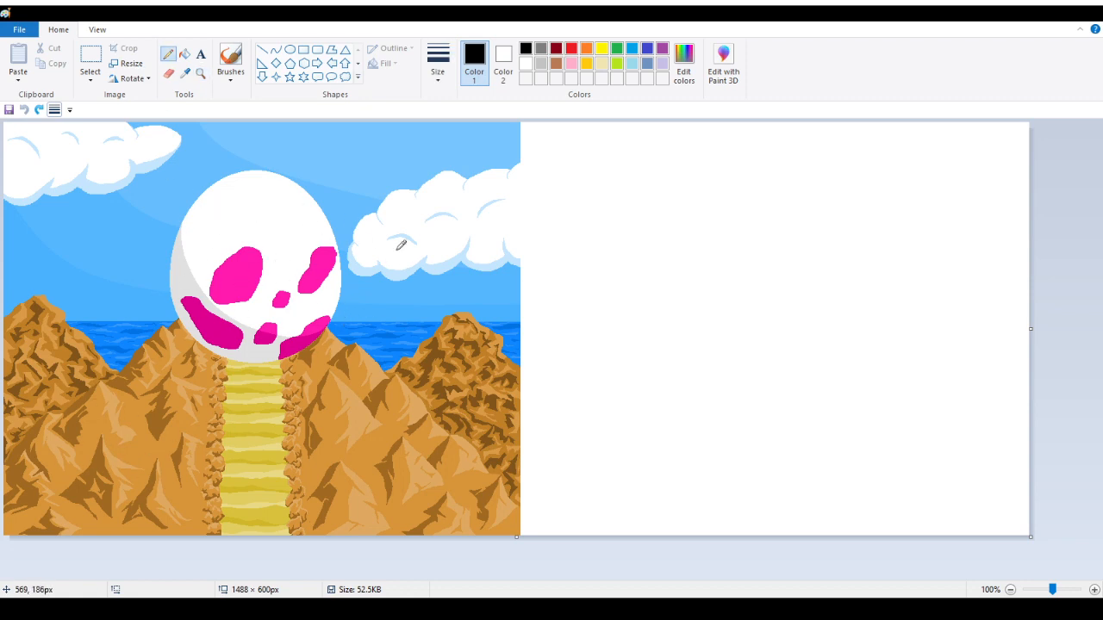
# Step: Sample the right background mountain's medium brown as Color 1 and its light brown as Color 2
pyautogui.click(200, 74)
pyautogui.click(396, 351)
pyautogui.click(466, 375)
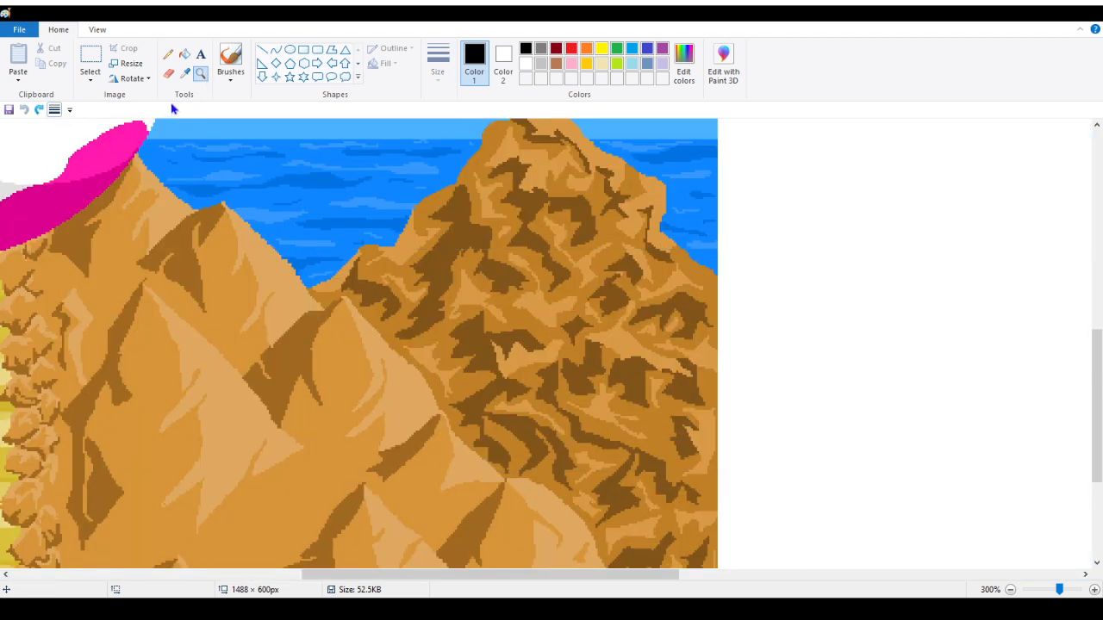
pyautogui.click(185, 73)
pyautogui.click(450, 244)
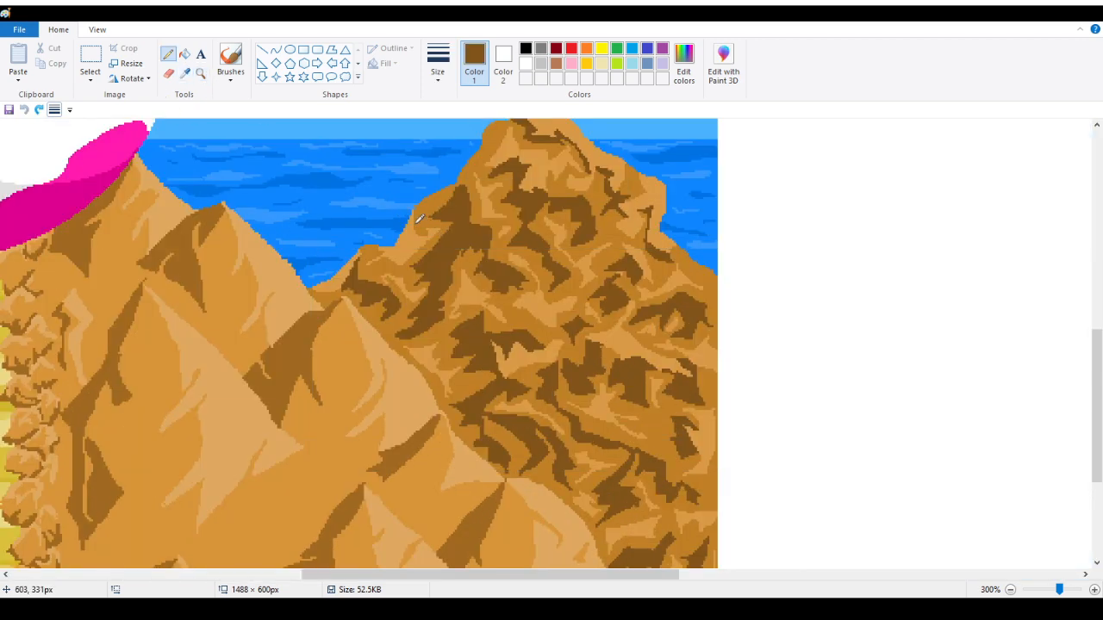
pyautogui.rightClick(403, 256)
pyautogui.click(185, 74)
pyautogui.click(443, 331)
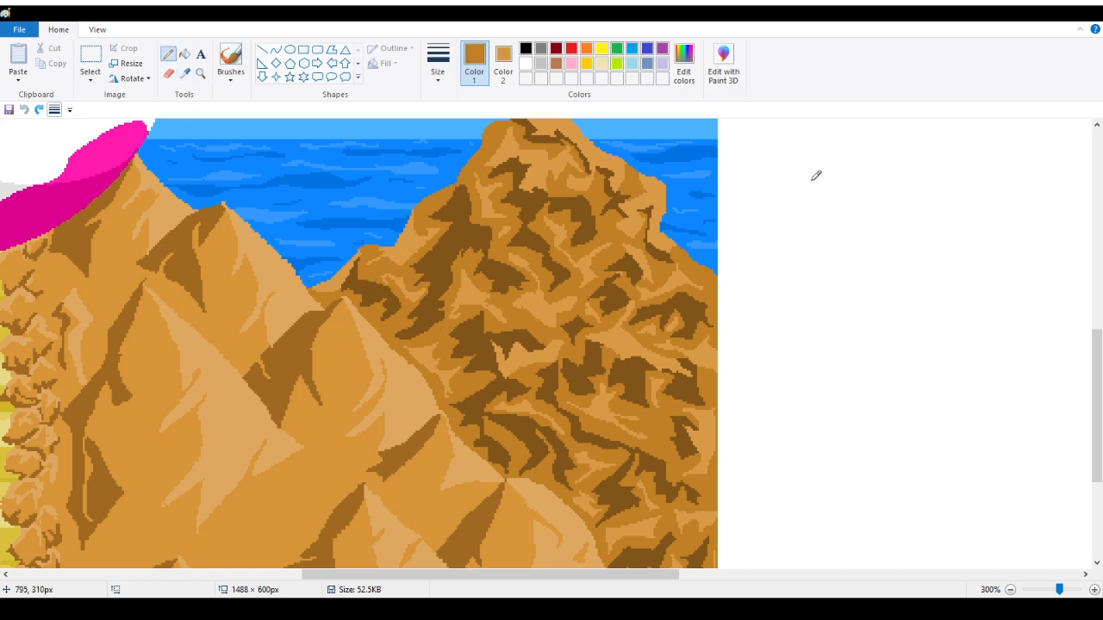
# Step: Outline three small swatches on the blank canvas in medium, light and dark brown, sampling the dark shade from the right background mountain
pyautogui.moveTo(814, 190)
pyautogui.mouseDown()
pyautogui.moveTo(797, 233)
pyautogui.moveTo(834, 227)
pyautogui.moveTo(816, 188)
pyautogui.mouseUp()
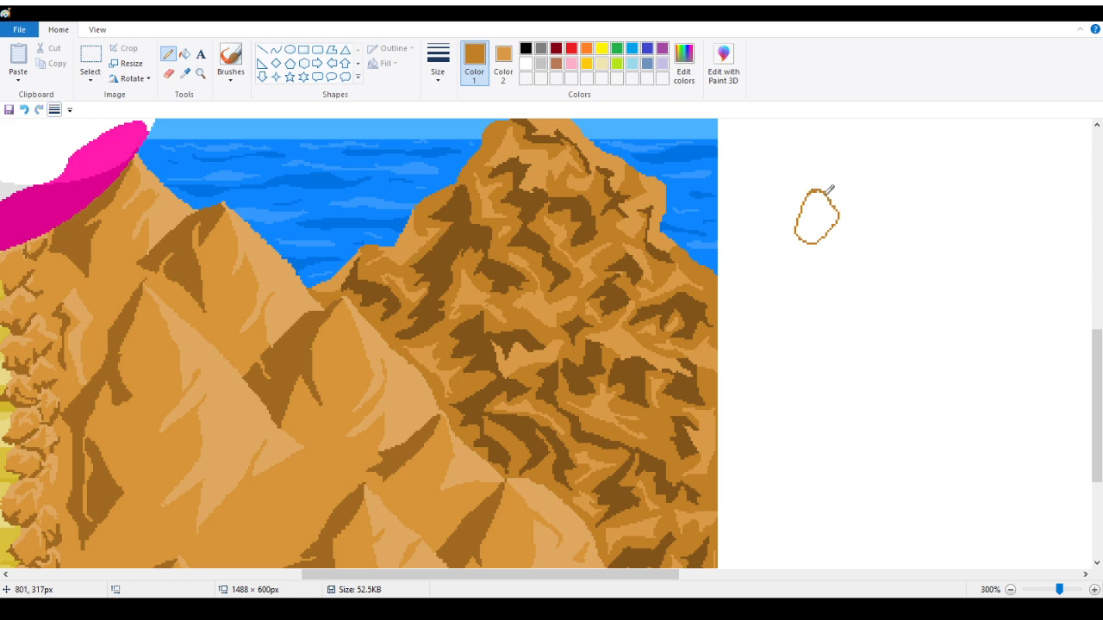
pyautogui.scroll(3, 776, 202)
pyautogui.scroll(-3, 755, 224)
pyautogui.click(184, 73)
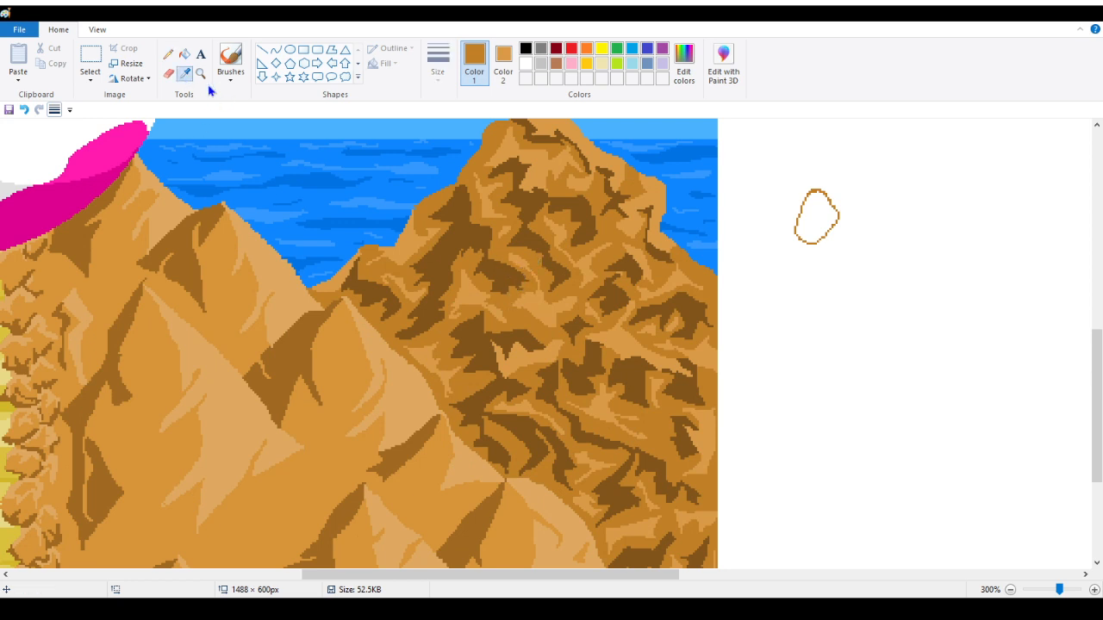
pyautogui.click(536, 205)
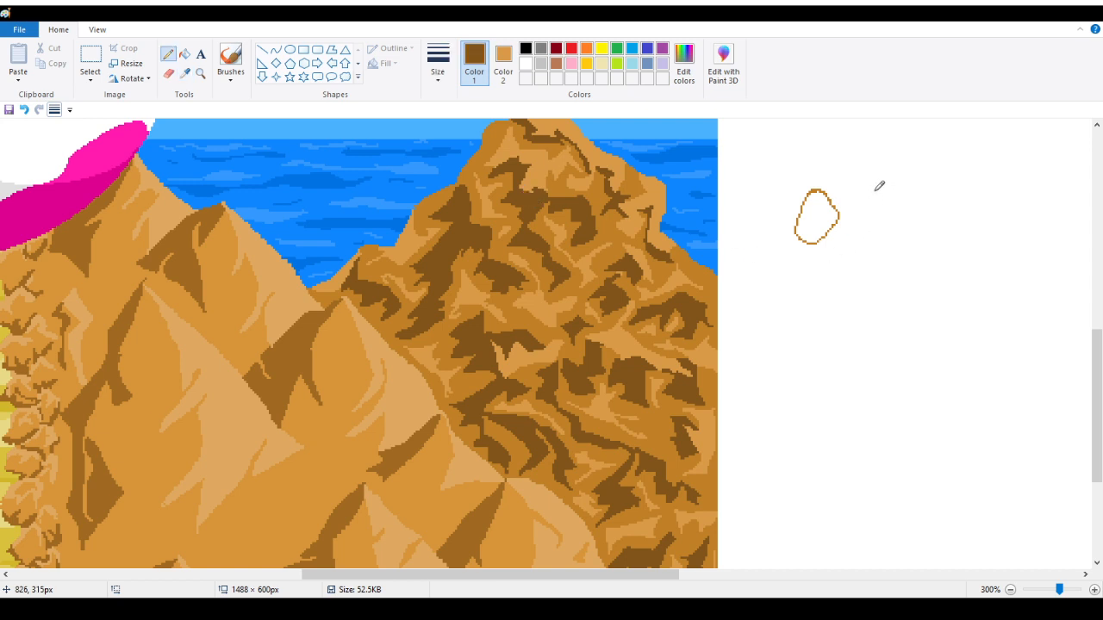
pyautogui.moveTo(883, 192)
pyautogui.mouseDown()
pyautogui.moveTo(883, 219)
pyautogui.moveTo(909, 201)
pyautogui.moveTo(884, 190)
pyautogui.mouseUp()
pyautogui.moveTo(812, 285)
pyautogui.mouseDown()
pyautogui.moveTo(865, 278)
pyautogui.moveTo(814, 282)
pyautogui.mouseUp()
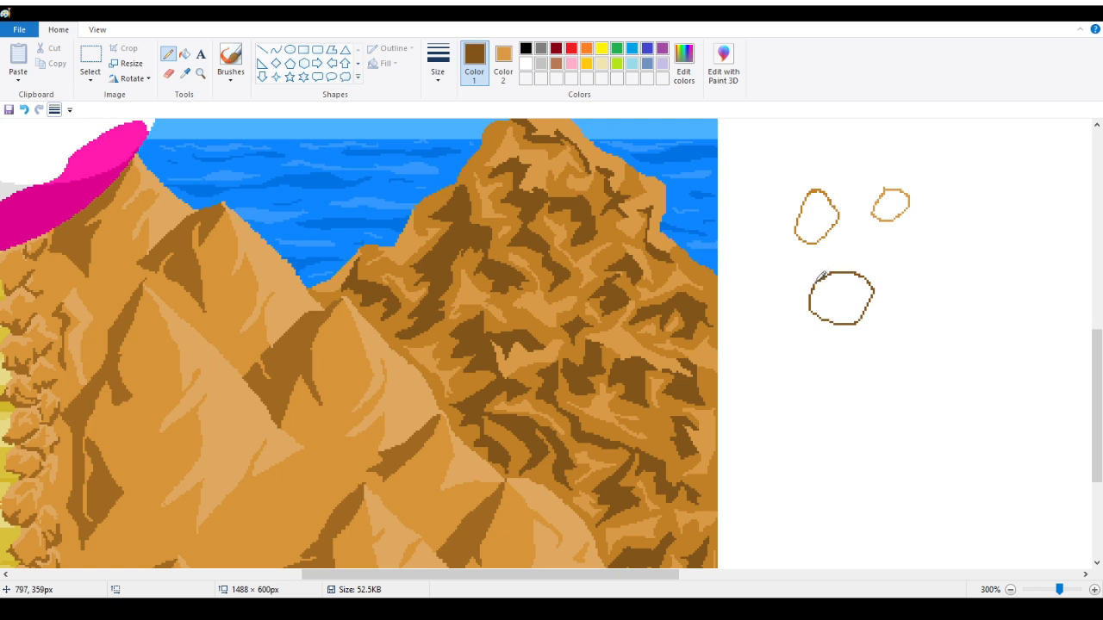
# Step: Fill the three swatches with the dark, light and medium brown that match their outlines
pyautogui.click(185, 54)
pyautogui.click(861, 267)
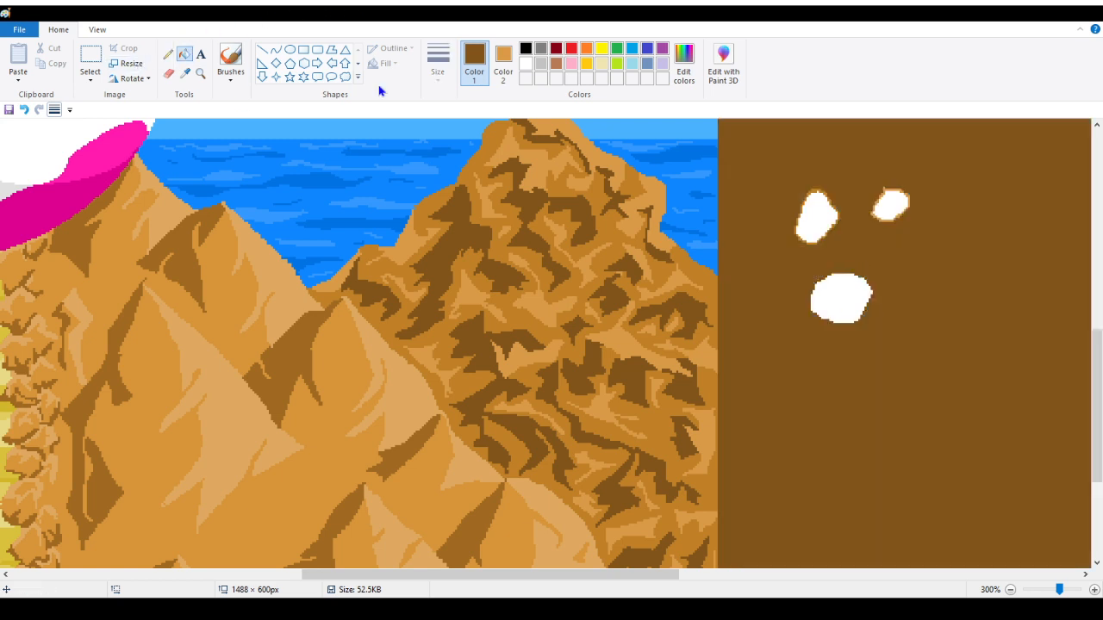
pyautogui.click(24, 109)
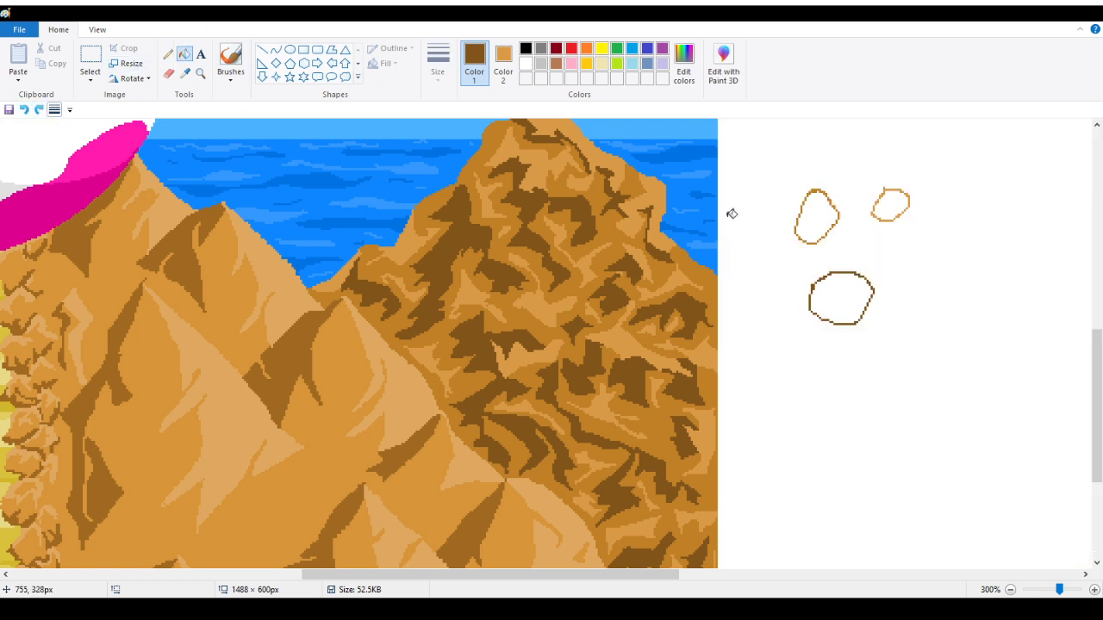
pyautogui.click(850, 293)
pyautogui.rightClick(893, 207)
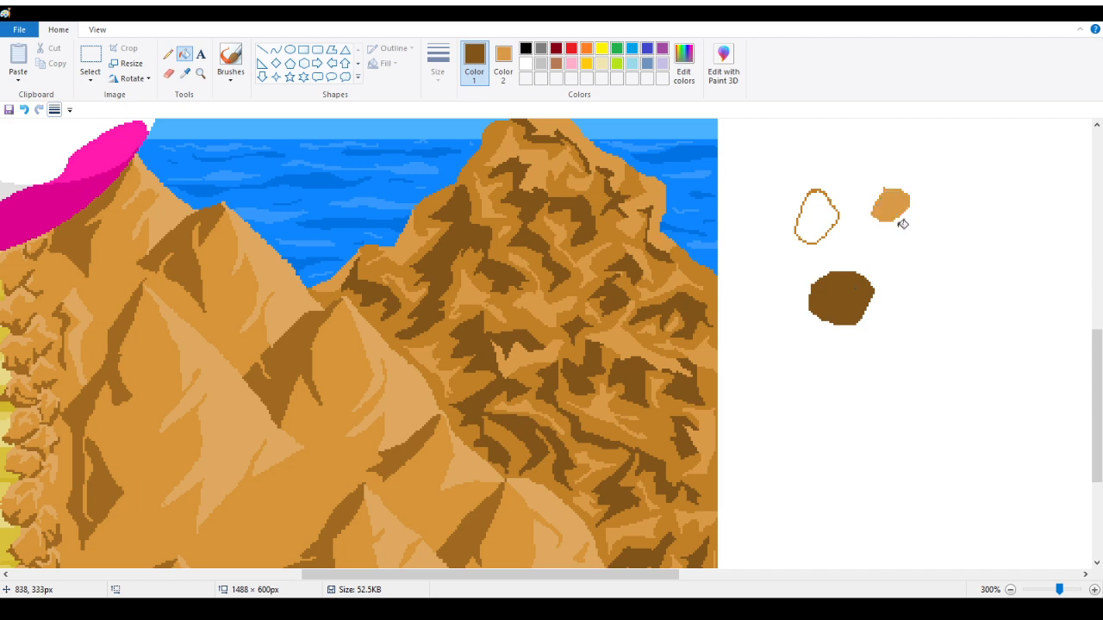
pyautogui.click(186, 73)
pyautogui.click(517, 312)
pyautogui.click(823, 216)
pyautogui.scroll(3, 862, 293)
pyautogui.scroll(-5, 849, 268)
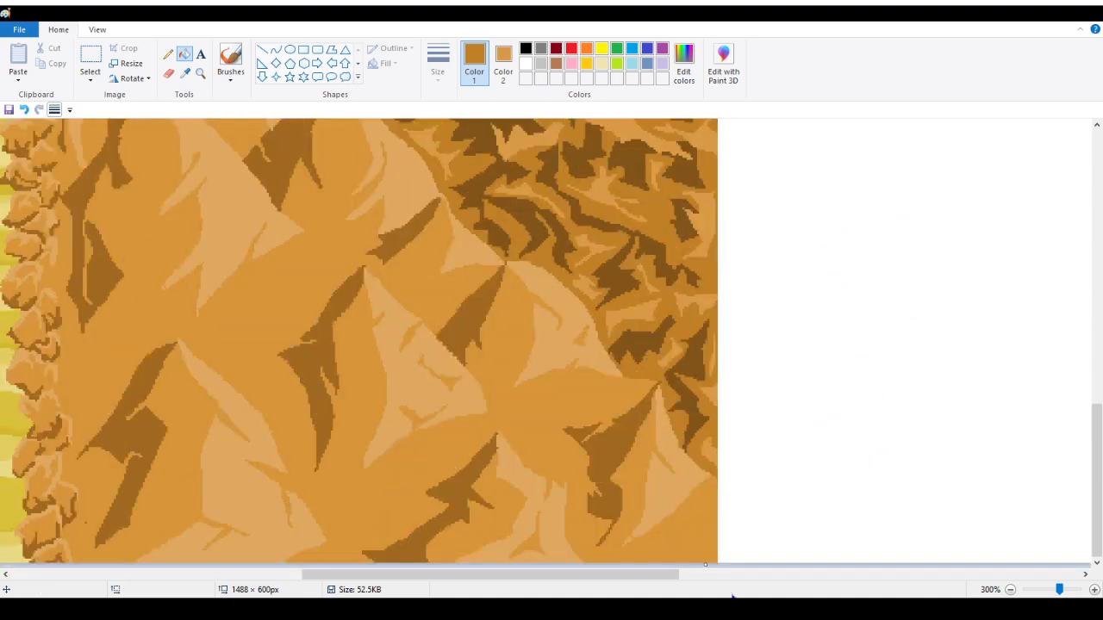
pyautogui.scroll(2, 671, 535)
pyautogui.moveTo(653, 588); pyautogui.dragTo(430, 584)
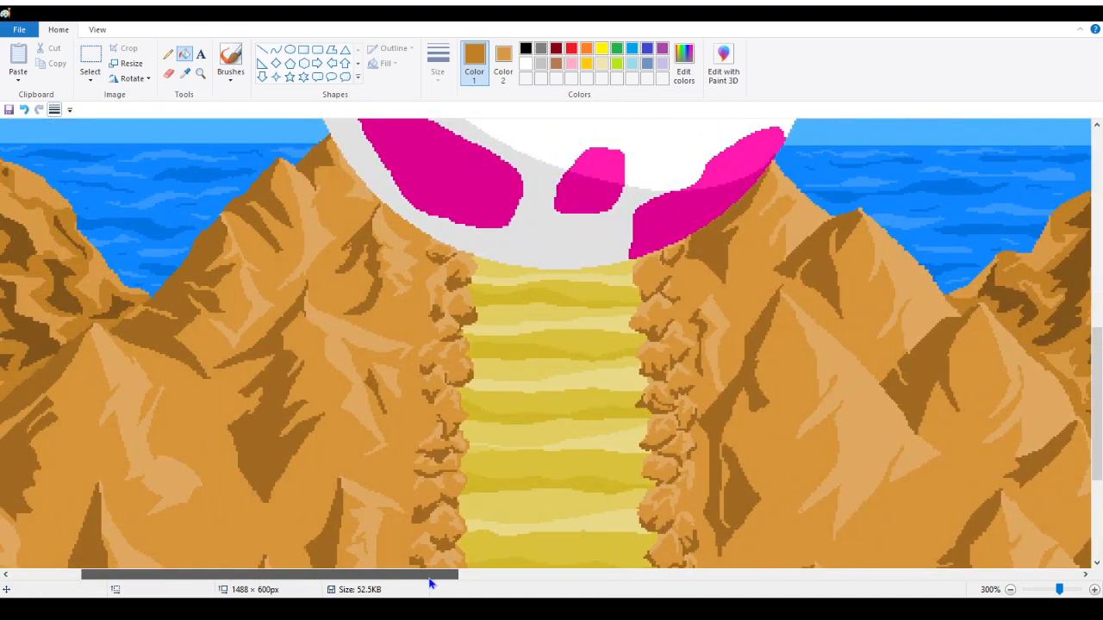
pyautogui.click(171, 55)
pyautogui.scroll(-3, 385, 139)
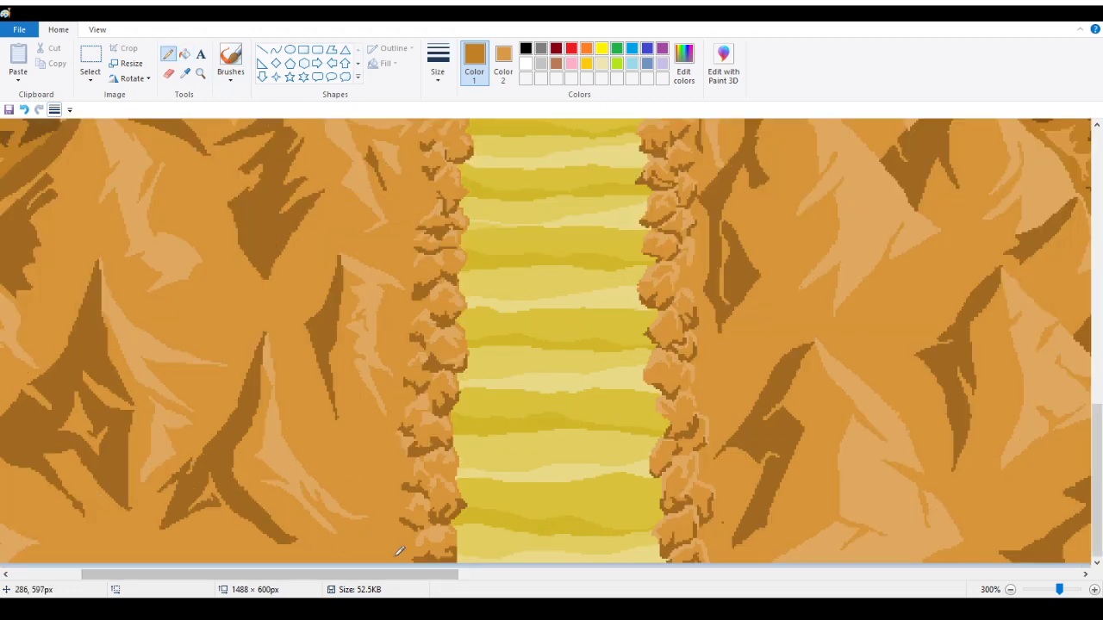
pyautogui.moveTo(399, 551)
pyautogui.mouseDown()
pyautogui.moveTo(390, 494)
pyautogui.moveTo(420, 392)
pyautogui.moveTo(415, 355)
pyautogui.mouseUp()
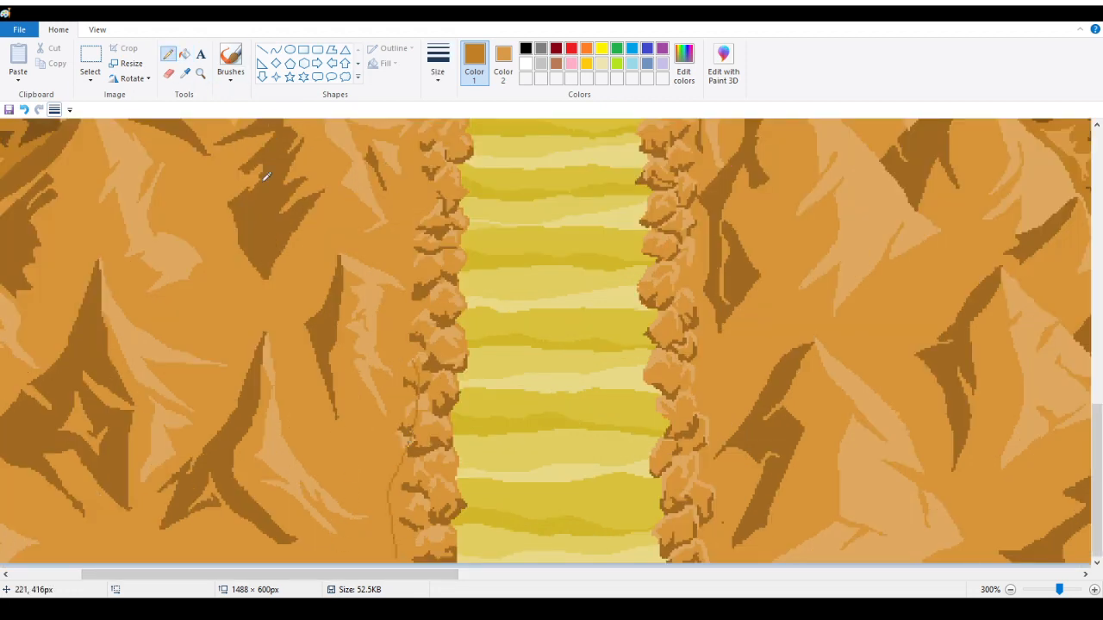
pyautogui.click(24, 110)
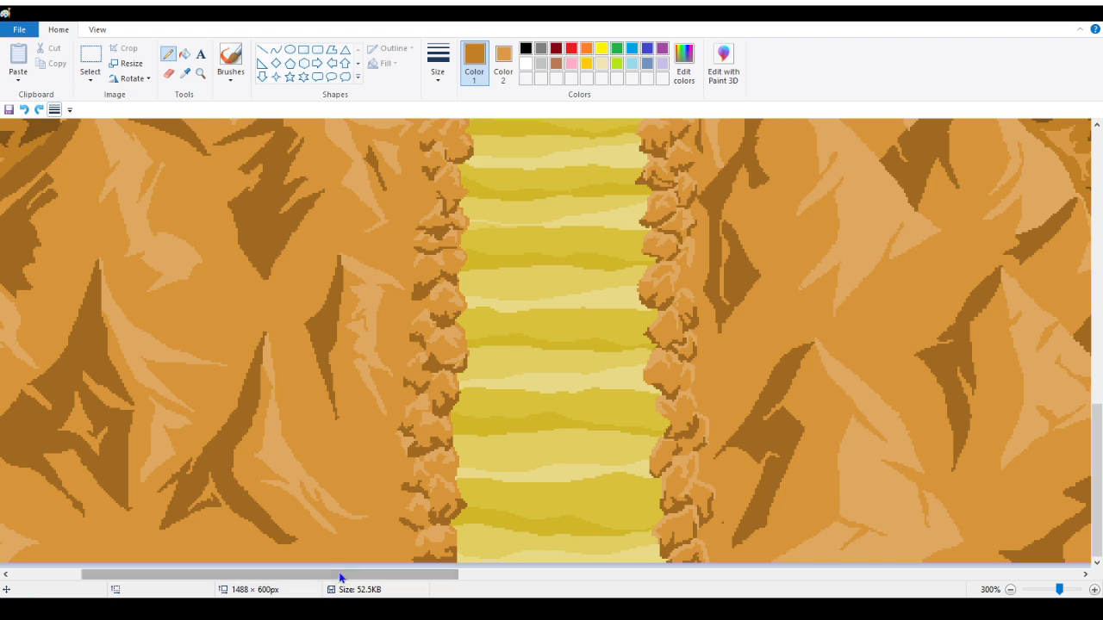
# Step: Sample the dark-brown swatch and flood the right background mountain's shaded patches alternately with dark and light brown, ending on light brown
pyautogui.moveTo(340, 575); pyautogui.dragTo(581, 576)
pyautogui.scroll(4, 521, 556)
pyautogui.scroll(-3, 508, 493)
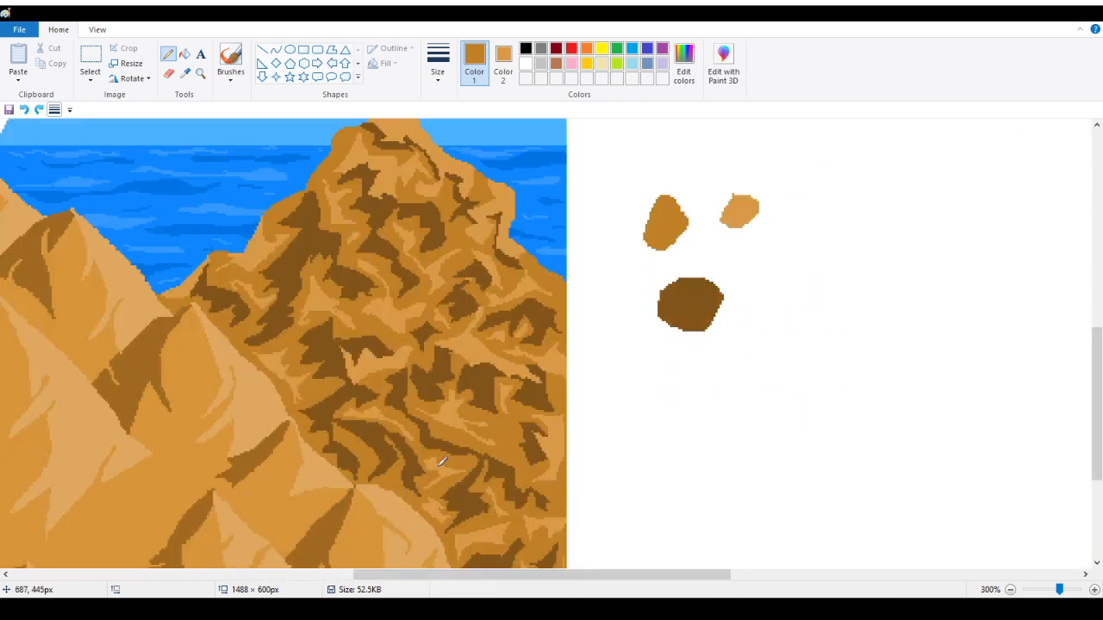
pyautogui.click(185, 73)
pyautogui.click(668, 305)
pyautogui.click(184, 53)
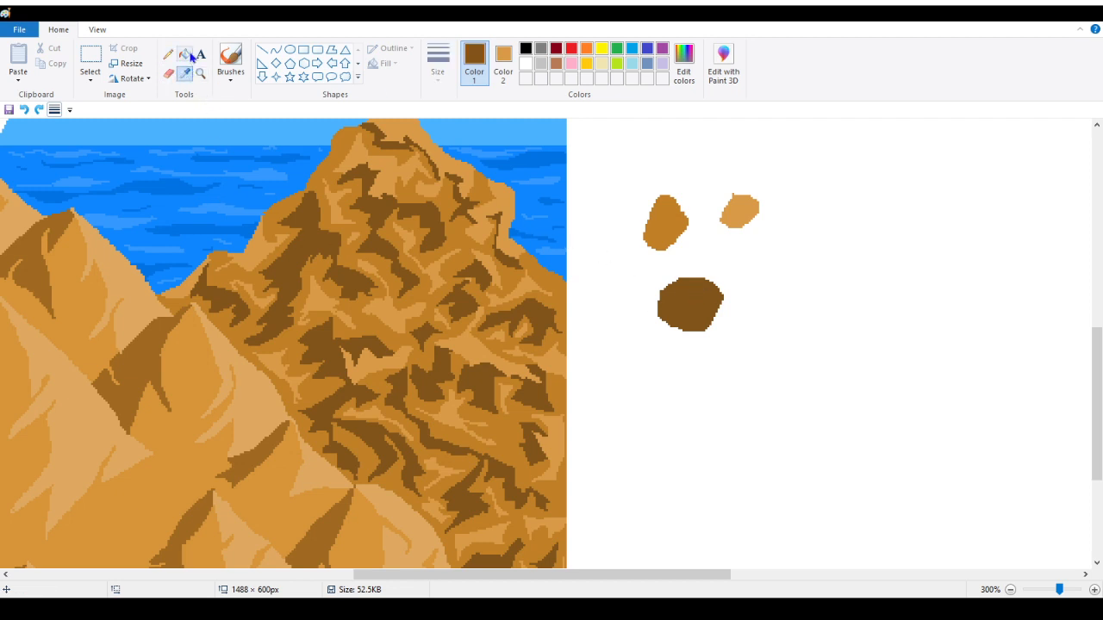
pyautogui.click(336, 172)
pyautogui.rightClick(335, 173)
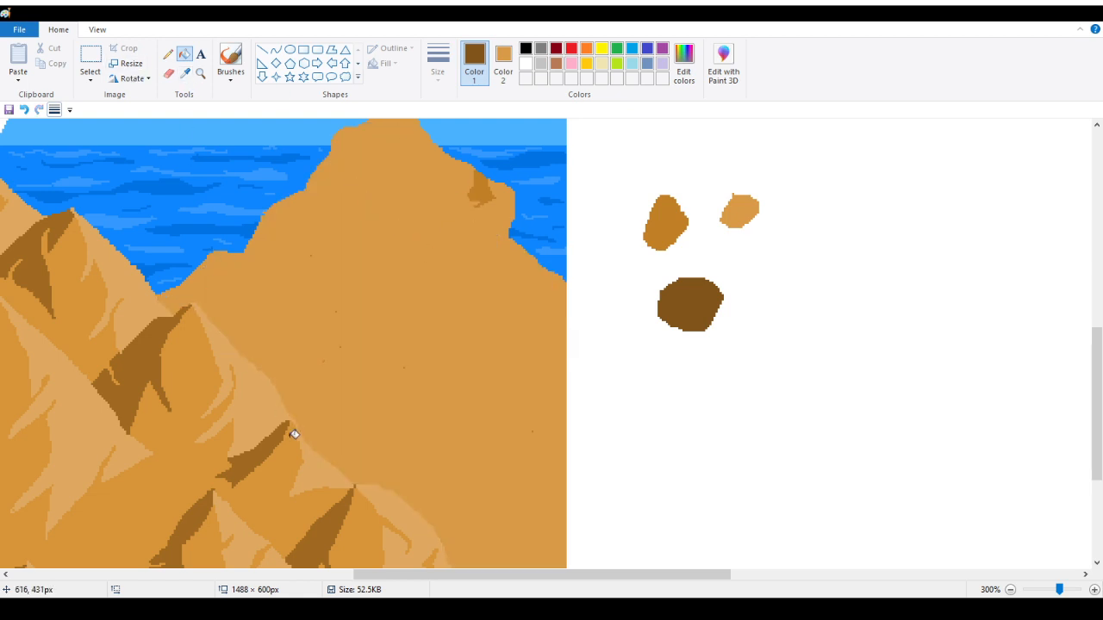
# Step: Flood the left background mountain's shaded patches alternately with dark and light brown, ending on light brown
pyautogui.scroll(-3, 294, 435)
pyautogui.moveTo(371, 574); pyautogui.dragTo(29, 574)
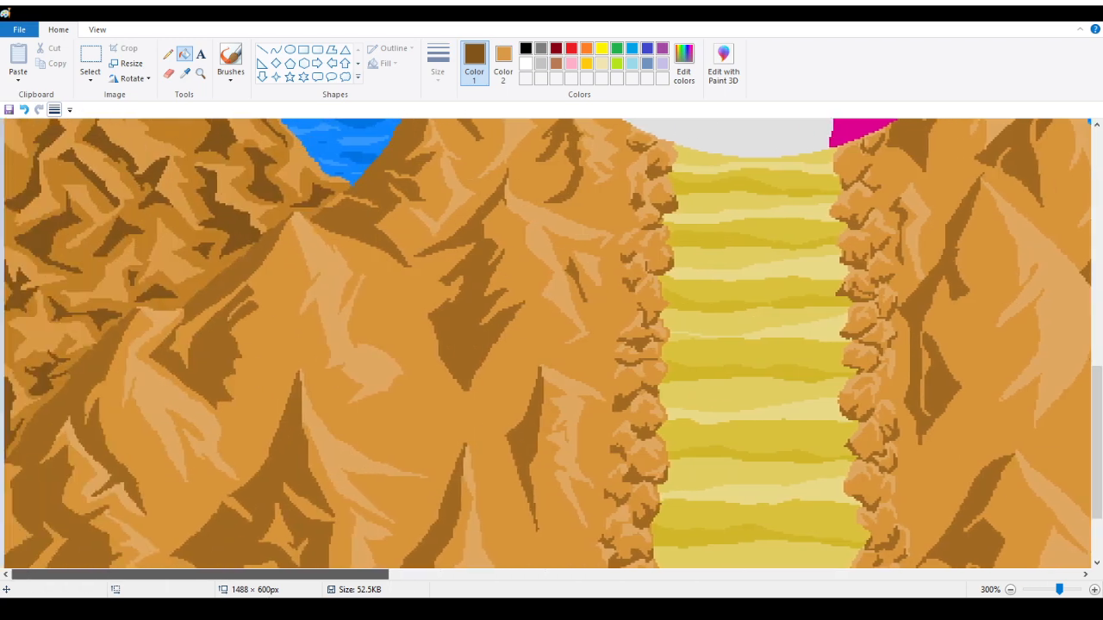
pyautogui.scroll(5, 40, 431)
pyautogui.click(161, 344)
pyautogui.rightClick(161, 344)
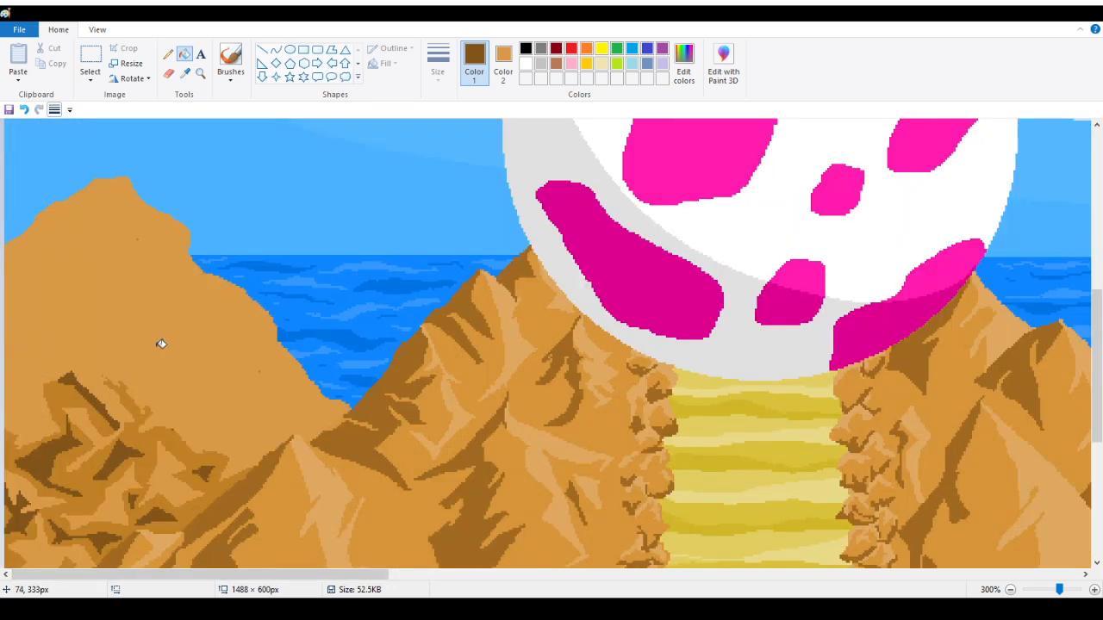
pyautogui.click(137, 443)
pyautogui.rightClick(140, 440)
pyautogui.scroll(-3, 77, 455)
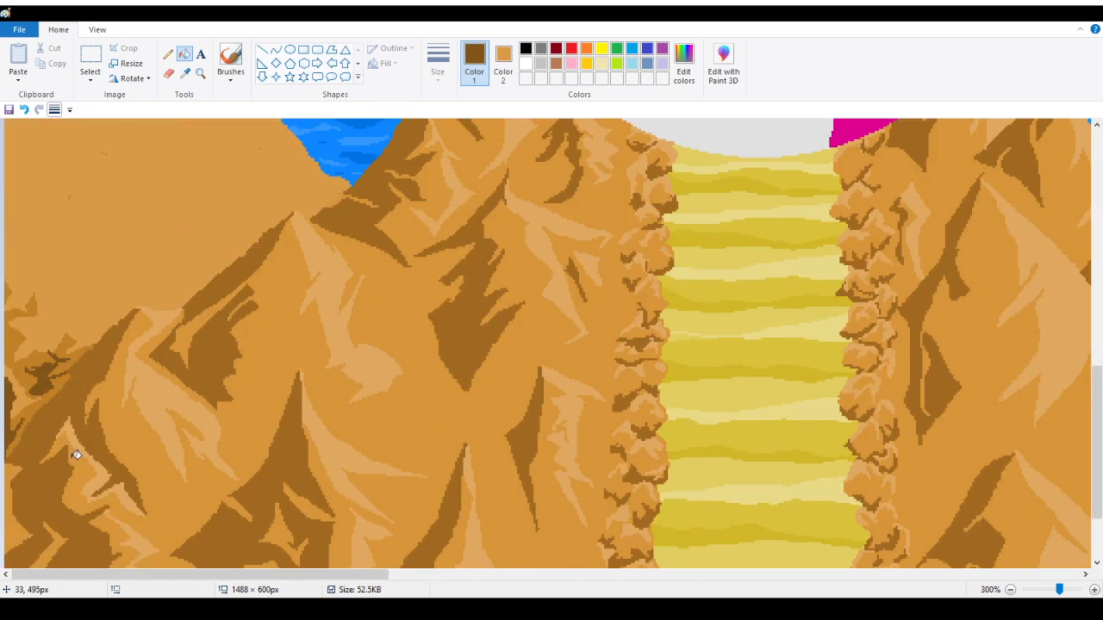
pyautogui.click(24, 371)
pyautogui.rightClick(25, 370)
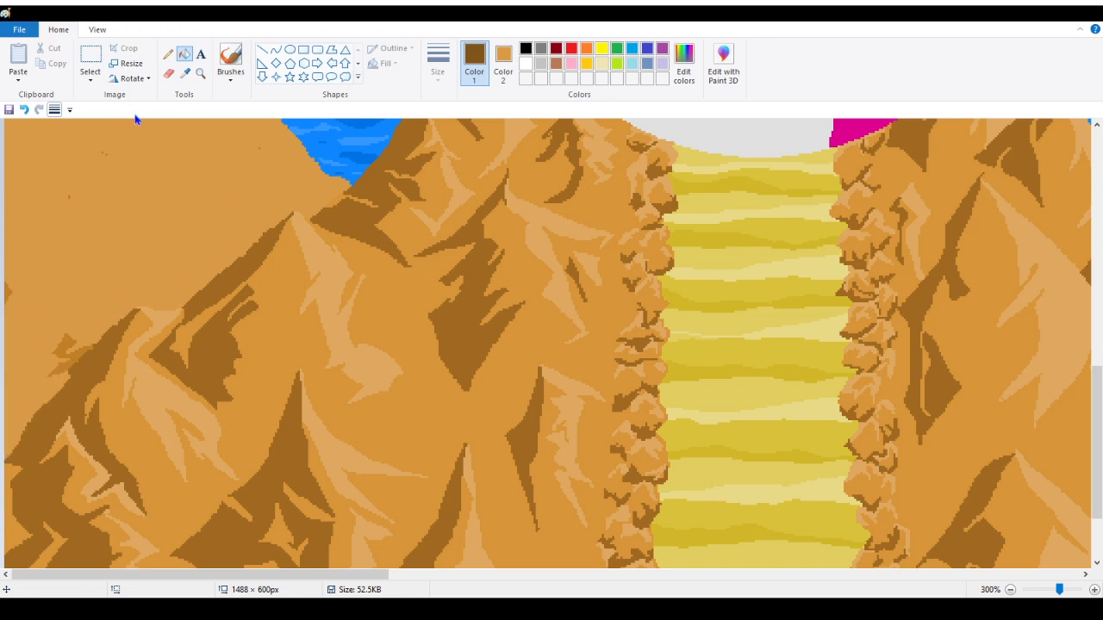
# Step: Sample the medium-brown swatch and fill both flattened background mountains with it
pyautogui.click(186, 73)
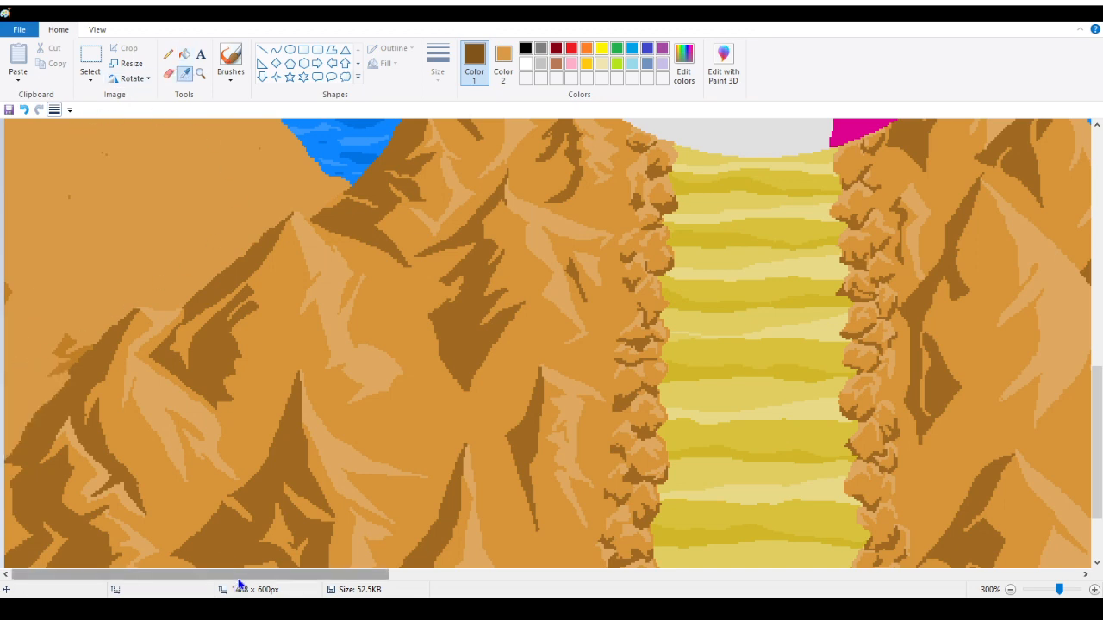
pyautogui.moveTo(239, 585); pyautogui.dragTo(746, 551)
pyautogui.click(193, 224)
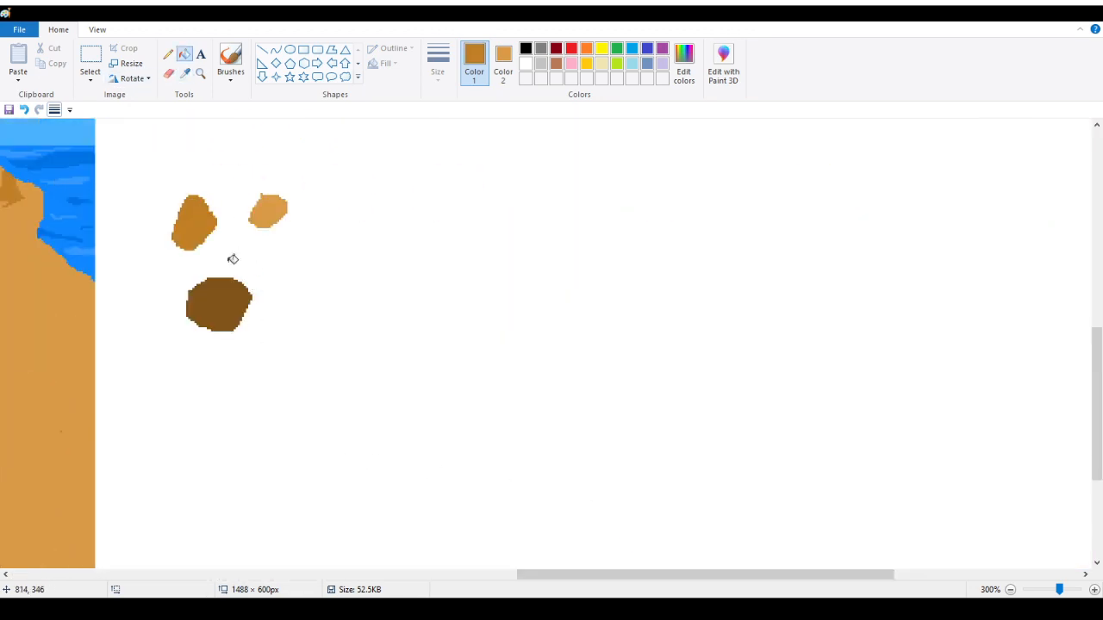
pyautogui.moveTo(574, 577); pyautogui.dragTo(366, 577)
pyautogui.click(510, 325)
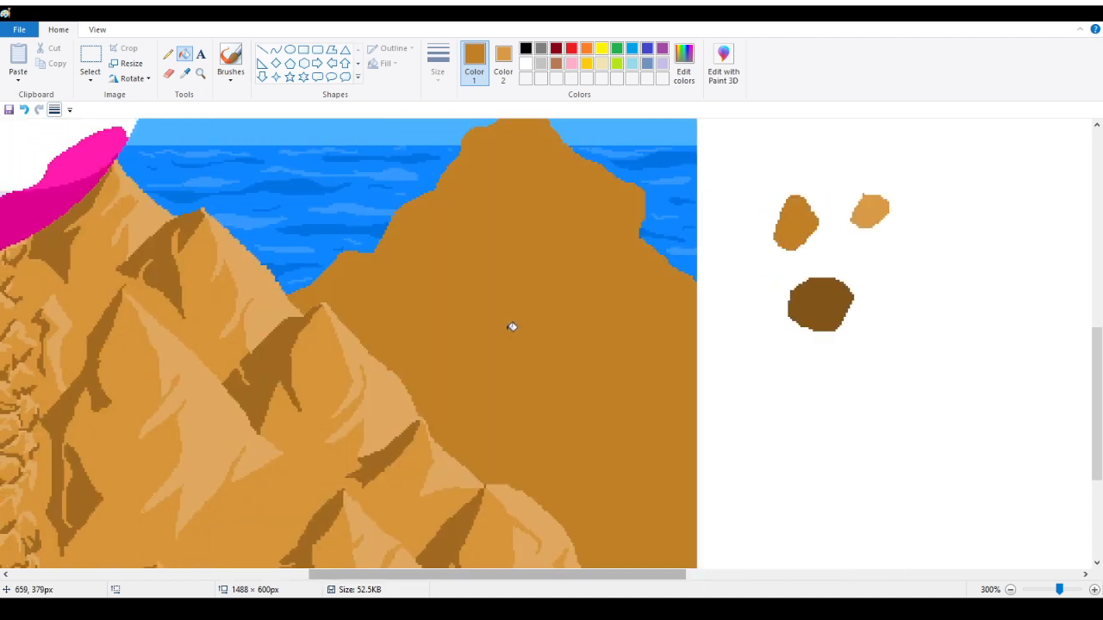
pyautogui.moveTo(474, 577); pyautogui.dragTo(16, 529)
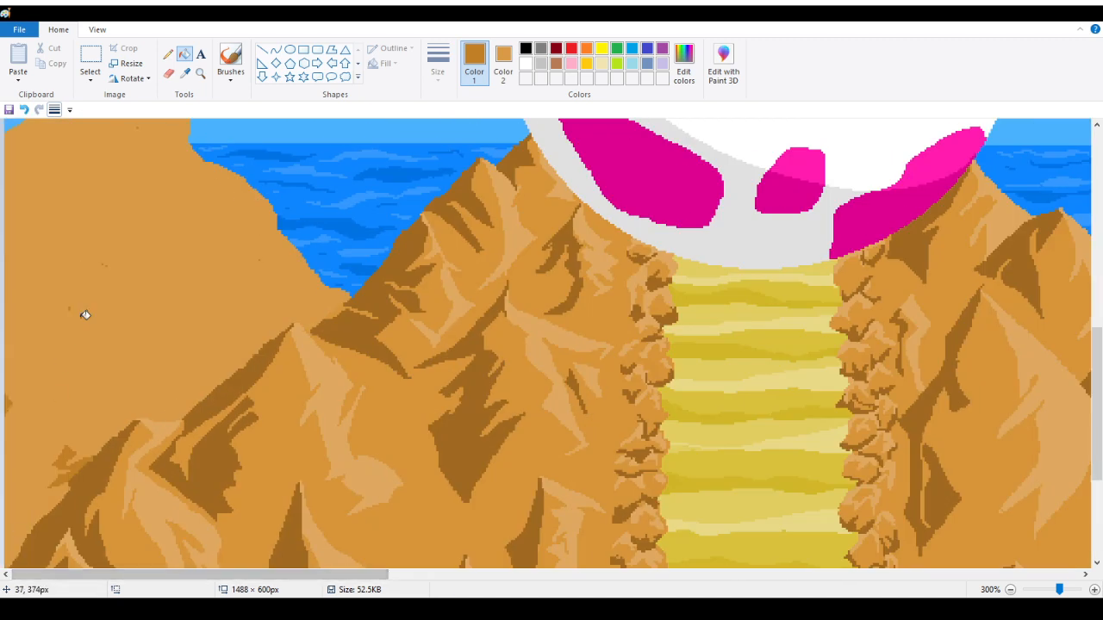
pyautogui.click(149, 259)
pyautogui.scroll(-3, 137, 263)
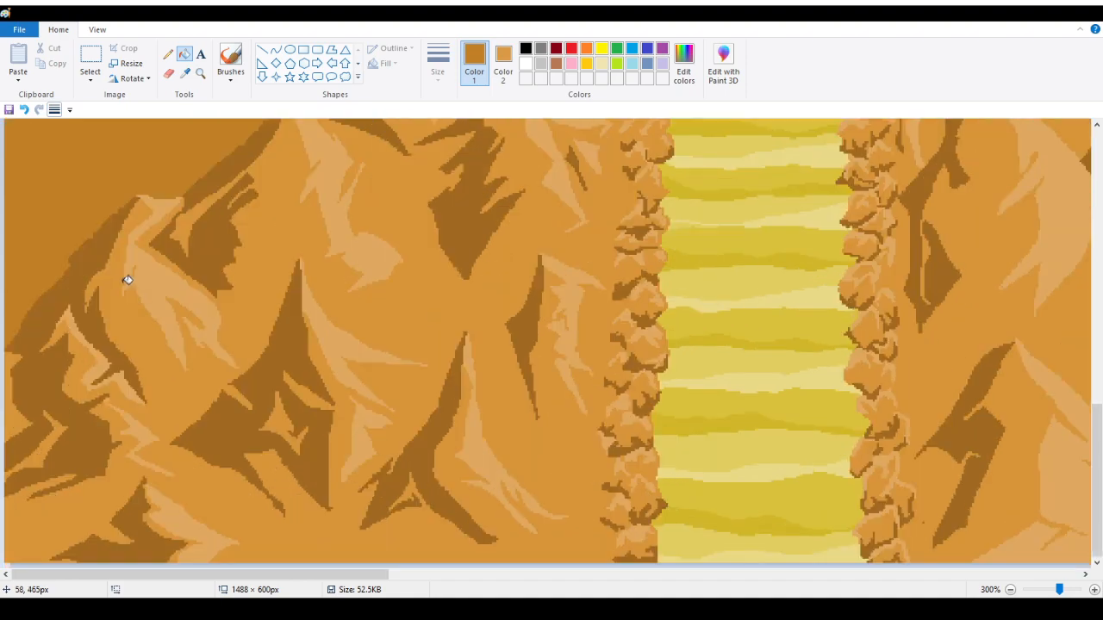
# Step: Sample the light-brown swatch as the primary color and the dark-brown swatch as the secondary color
pyautogui.scroll(5, 121, 283)
pyautogui.moveTo(198, 570); pyautogui.dragTo(548, 542)
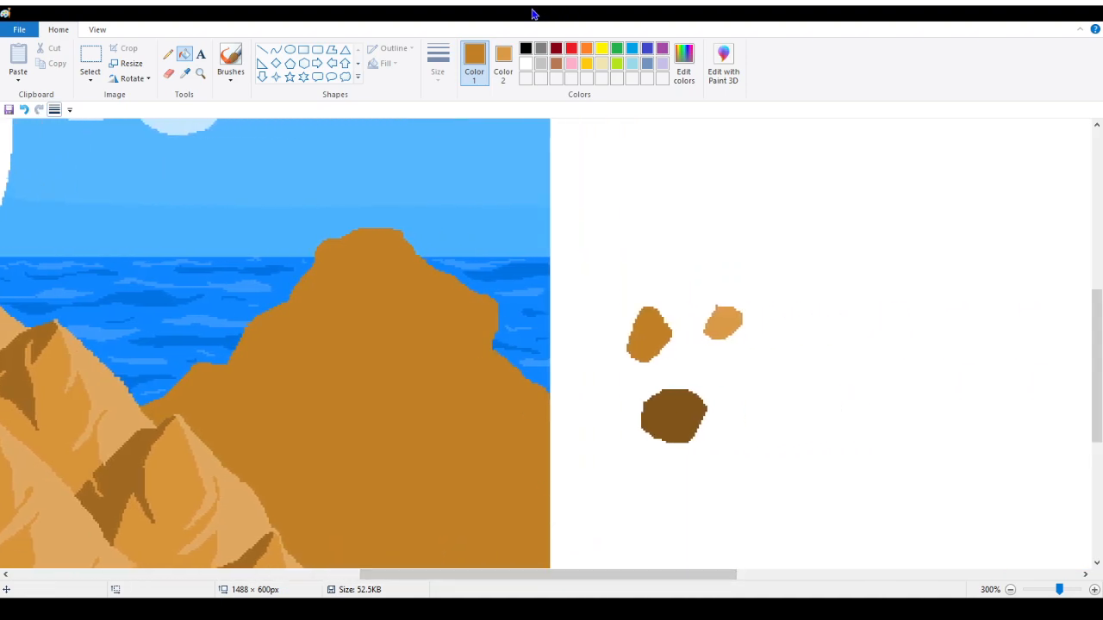
pyautogui.click(185, 73)
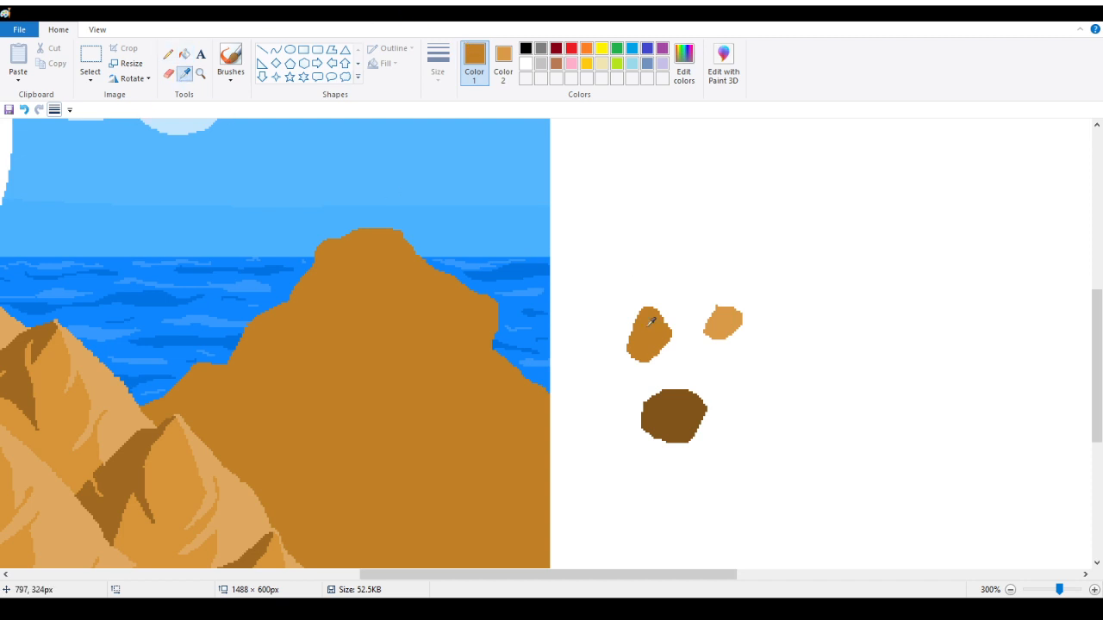
pyautogui.click(731, 330)
pyautogui.scroll(-2, 724, 330)
pyautogui.scroll(4, 714, 331)
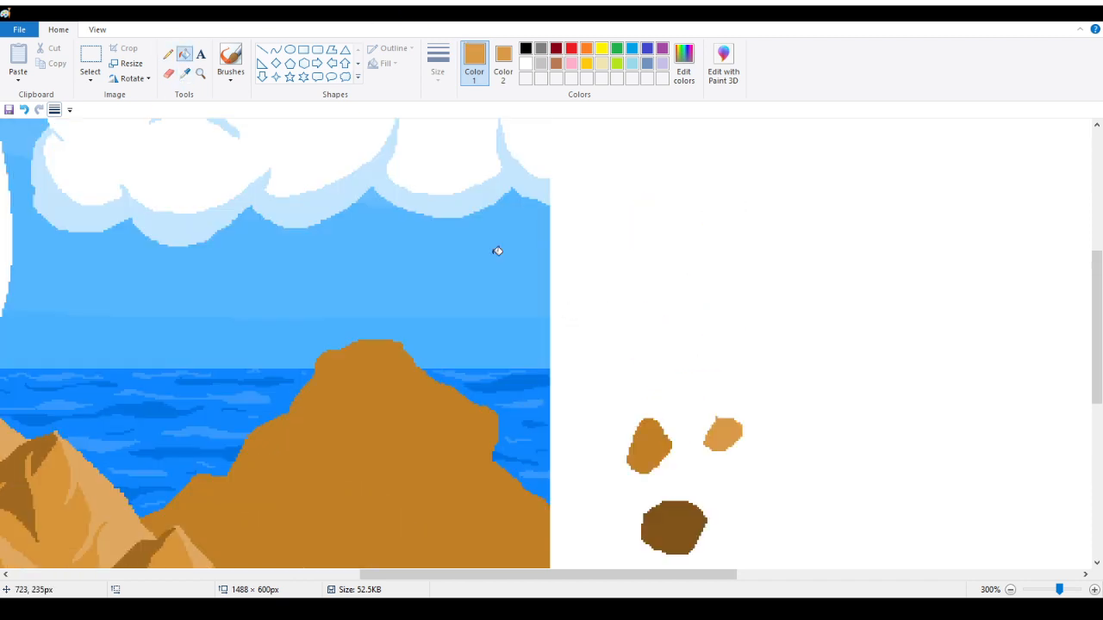
pyautogui.click(184, 73)
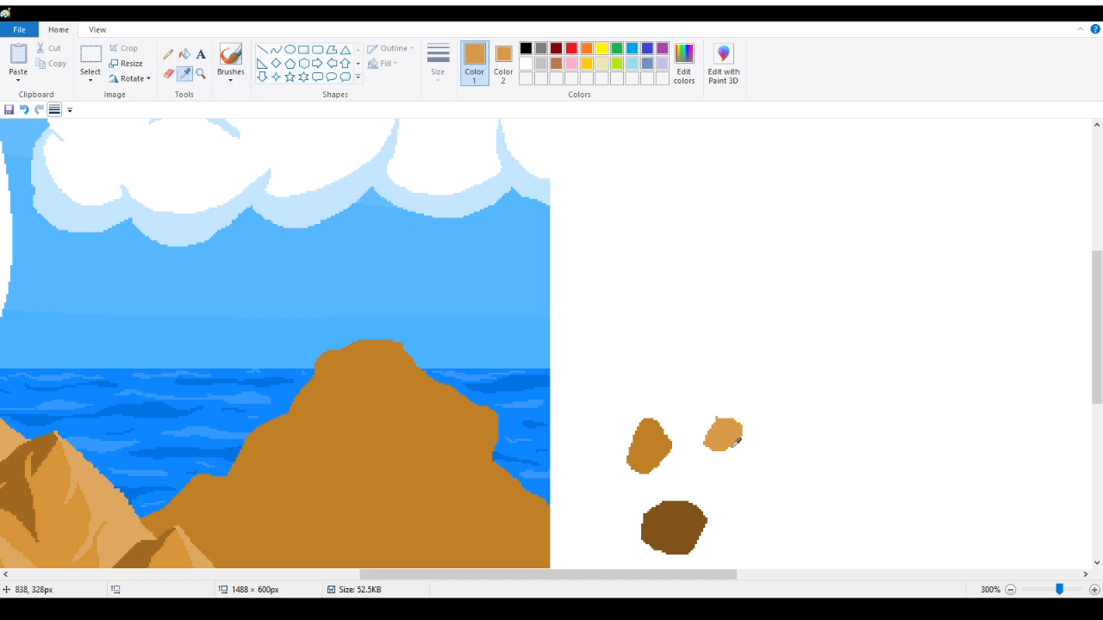
pyautogui.rightClick(672, 523)
pyautogui.scroll(-1, 237, 85)
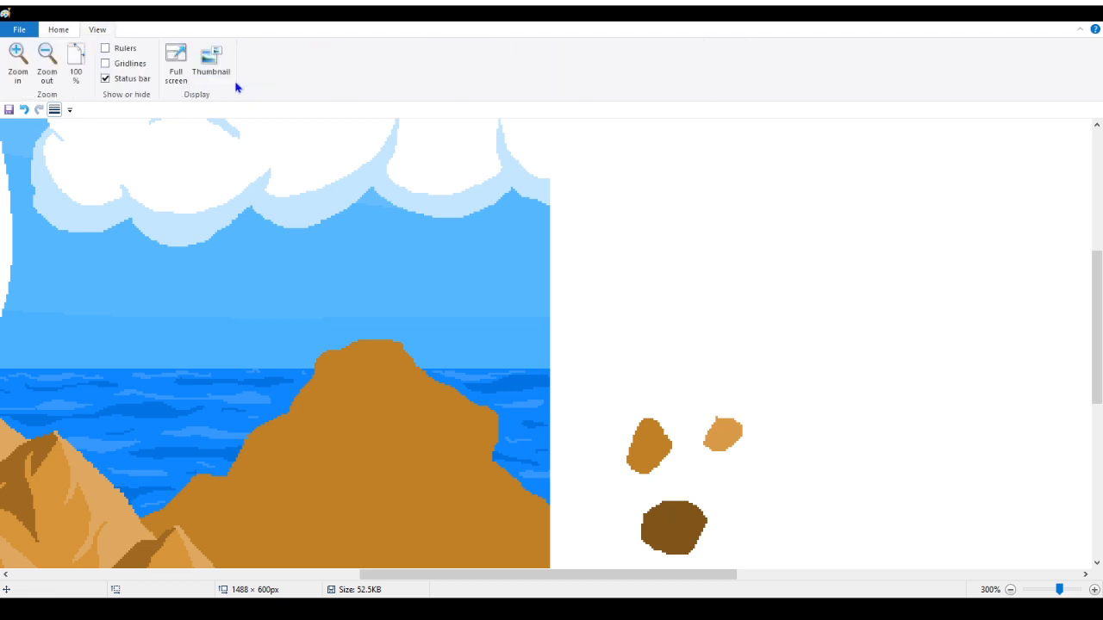
pyautogui.scroll(1, 237, 86)
pyautogui.scroll(-2, 788, 236)
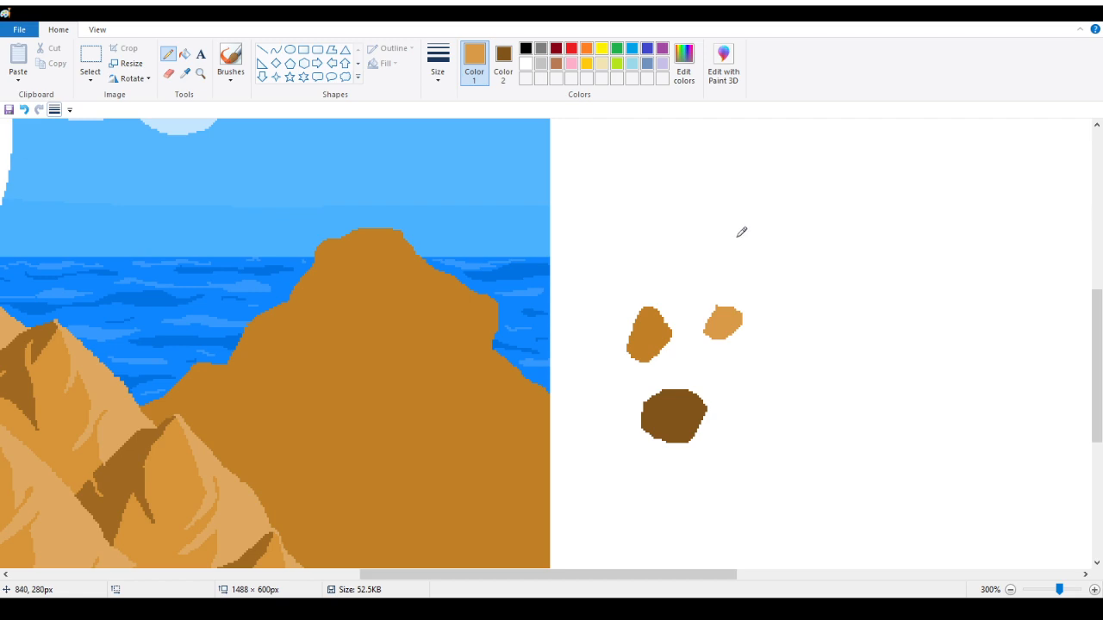
# Step: Pencil a jagged light-brown highlight outline from the right background mountain's peak down its right slope to the picture's edge
pyautogui.moveTo(569, 575)
pyautogui.mouseDown()
pyautogui.moveTo(306, 590)
pyautogui.moveTo(820, 444)
pyautogui.mouseUp()
pyautogui.moveTo(392, 229); pyautogui.dragTo(392, 245)
pyautogui.click(23, 110)
pyautogui.moveTo(390, 228); pyautogui.dragTo(415, 260)
pyautogui.moveTo(399, 279)
pyautogui.mouseDown()
pyautogui.moveTo(433, 319)
pyautogui.moveTo(418, 342)
pyautogui.moveTo(466, 321)
pyautogui.moveTo(426, 365)
pyautogui.moveTo(501, 349)
pyautogui.moveTo(503, 384)
pyautogui.moveTo(468, 412)
pyautogui.moveTo(505, 417)
pyautogui.moveTo(503, 441)
pyautogui.moveTo(532, 472)
pyautogui.moveTo(554, 443)
pyautogui.mouseUp()
pyautogui.scroll(-3, 522, 372)
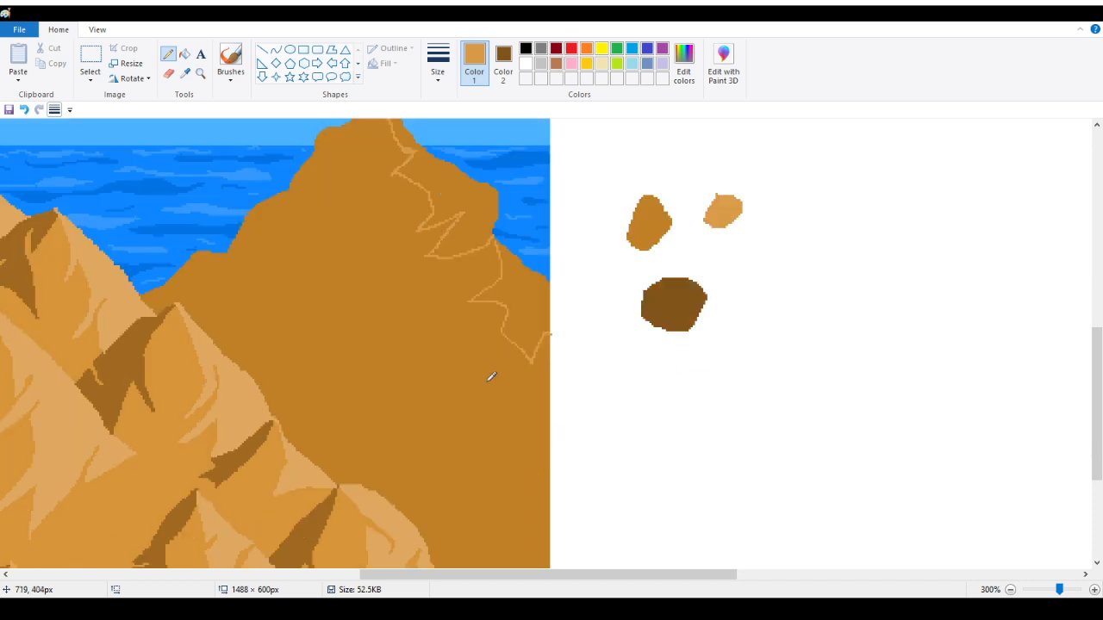
# Step: Pencil jagged dark-brown shadow outlines from the right background mountain's peak down its left slope to the foreground mountain
pyautogui.scroll(3, 308, 242)
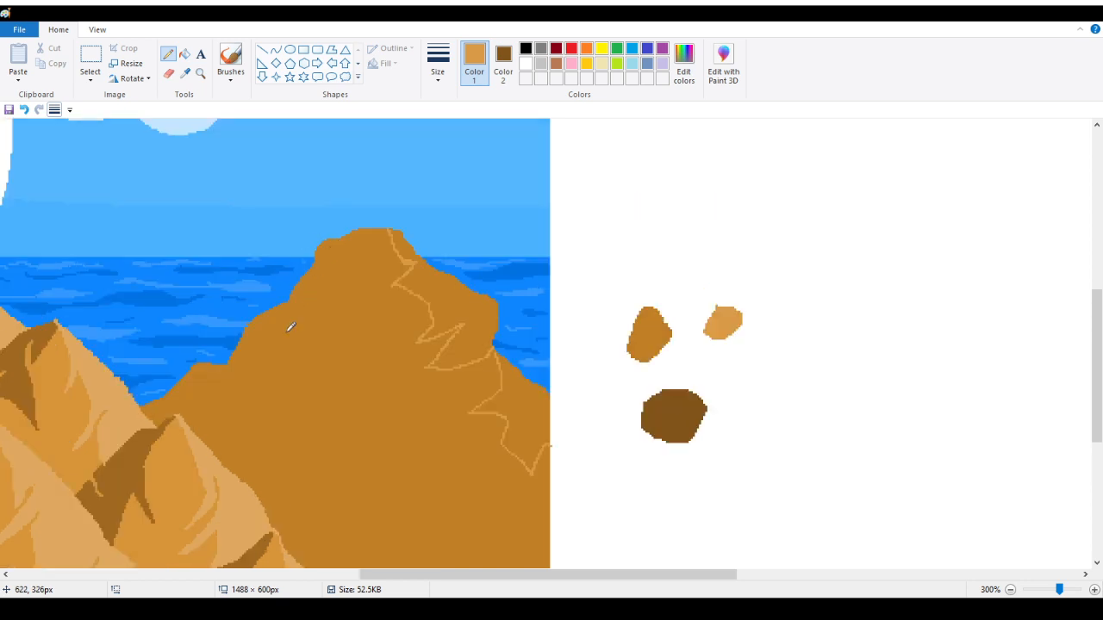
pyautogui.scroll(-3, 290, 326)
pyautogui.scroll(3, 361, 151)
pyautogui.moveTo(362, 229)
pyautogui.mouseDown()
pyautogui.moveTo(334, 284)
pyautogui.moveTo(362, 281)
pyautogui.moveTo(329, 326)
pyautogui.moveTo(344, 321)
pyautogui.moveTo(356, 347)
pyautogui.moveTo(315, 374)
pyautogui.moveTo(309, 349)
pyautogui.moveTo(231, 360)
pyautogui.mouseUp()
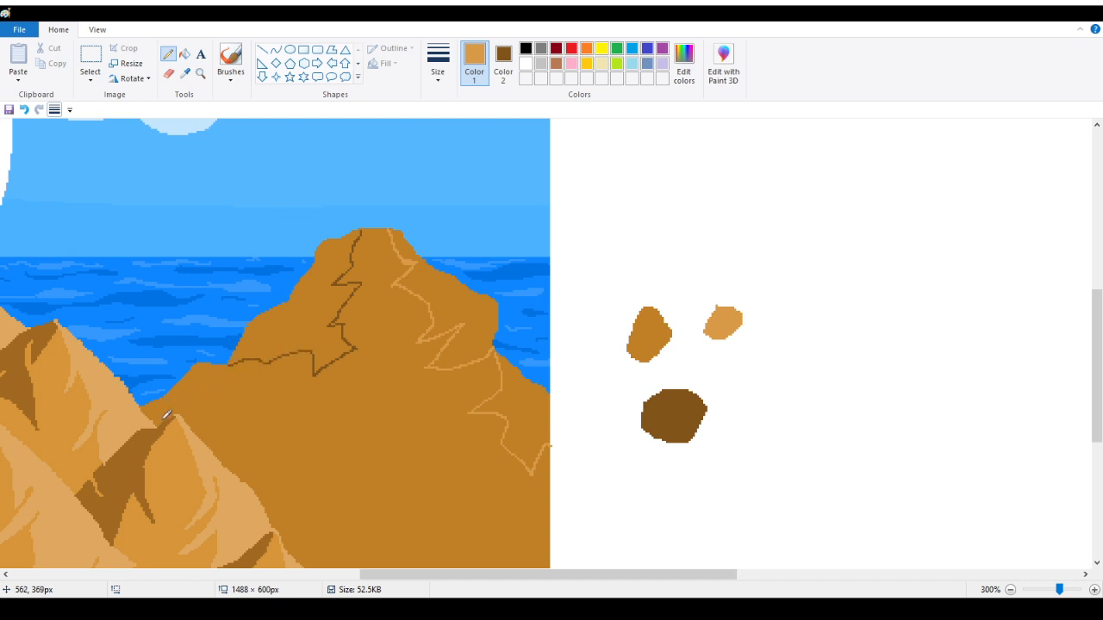
pyautogui.moveTo(166, 411)
pyautogui.mouseDown()
pyautogui.moveTo(225, 387)
pyautogui.moveTo(200, 378)
pyautogui.moveTo(229, 362)
pyautogui.mouseUp()
# Step: Close the shadow outline at the peak, and fill the outlined left-slope areas with dark brown and the right-slope areas with light brown
pyautogui.click(184, 53)
pyautogui.rightClick(194, 381)
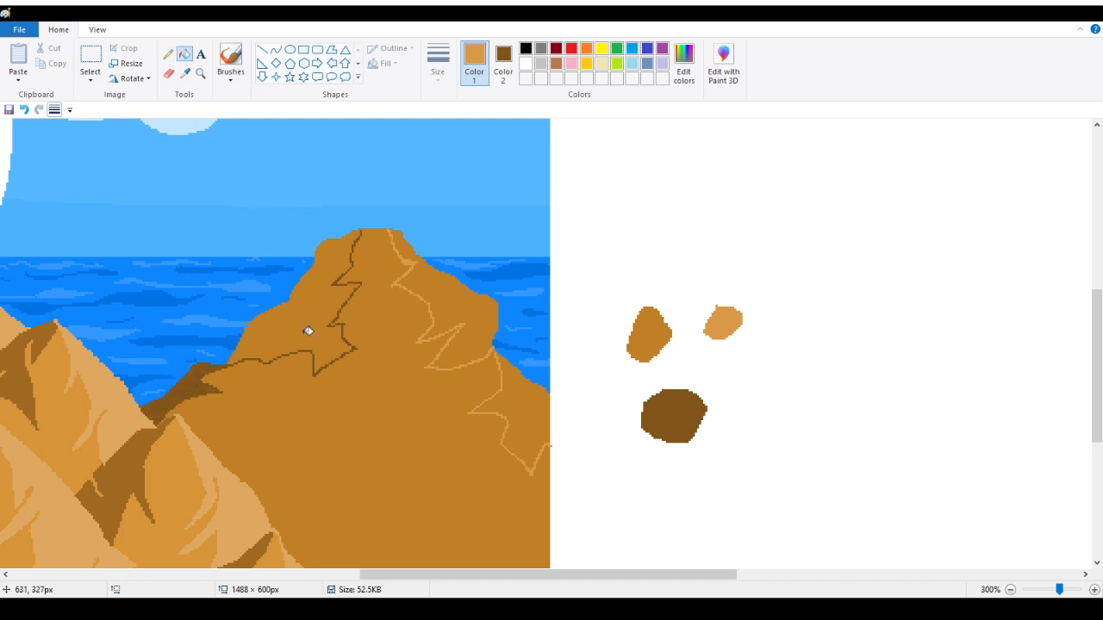
pyautogui.rightClick(308, 331)
pyautogui.click(25, 110)
pyautogui.click(168, 54)
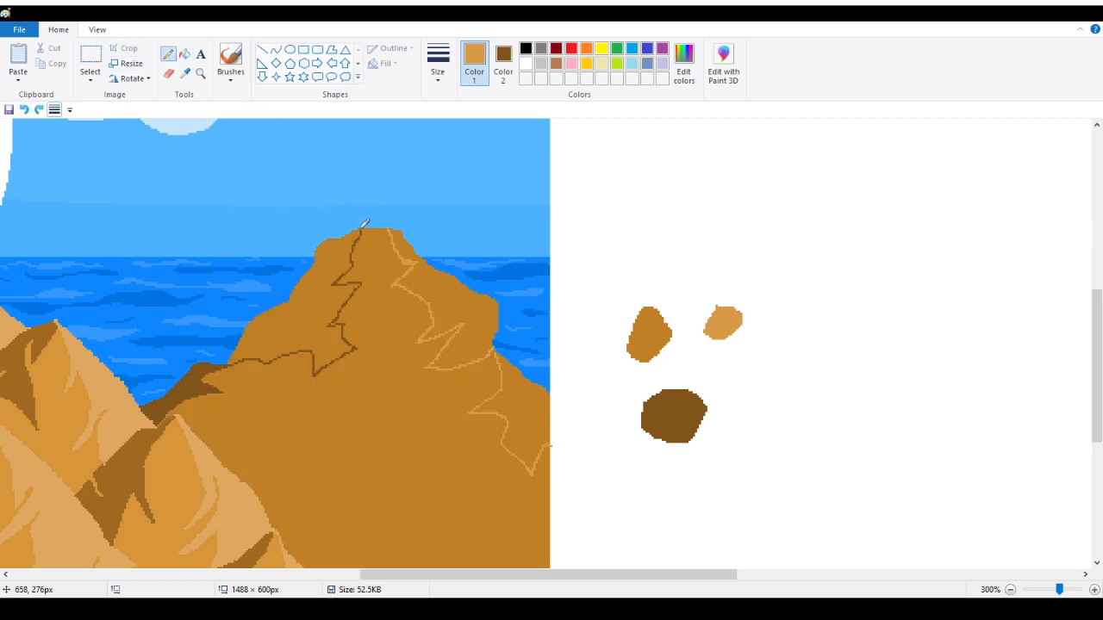
pyautogui.click(185, 53)
pyautogui.rightClick(331, 309)
pyautogui.click(489, 349)
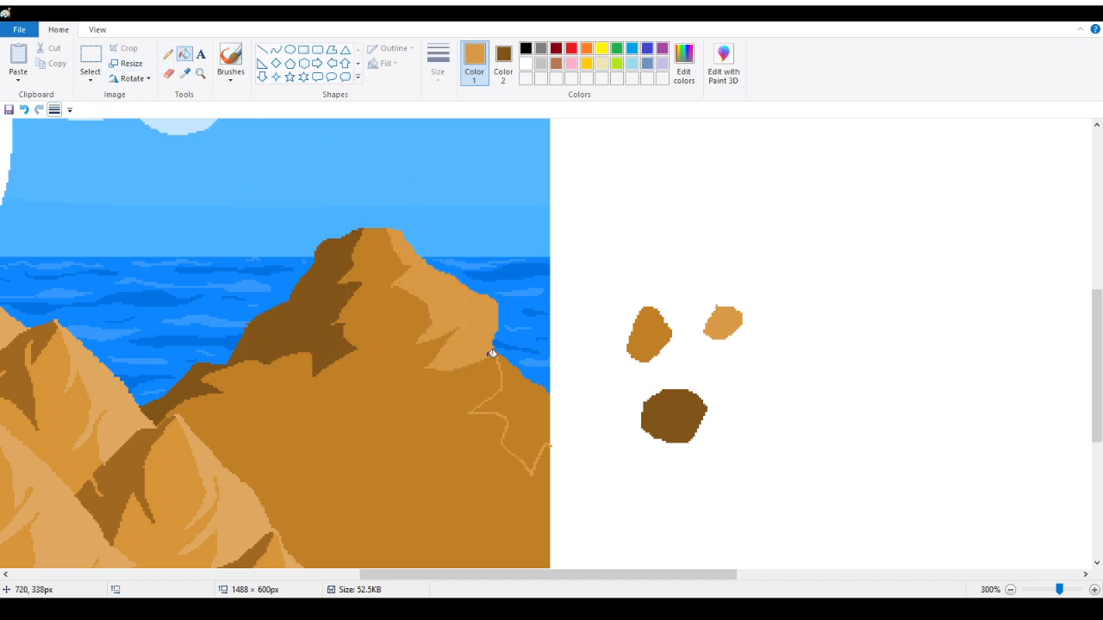
pyautogui.click(527, 396)
# Step: Examine the right background mountain's new shading in the whole picture and the foreground mountains' shading up close
pyautogui.scroll(-3, 119, 389)
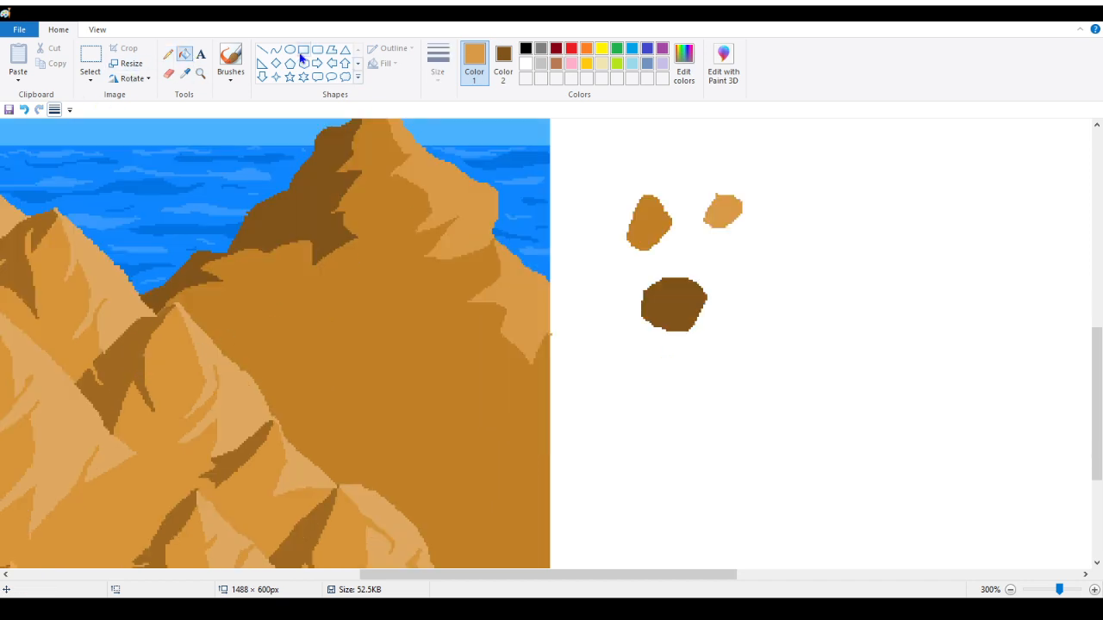
pyautogui.click(168, 53)
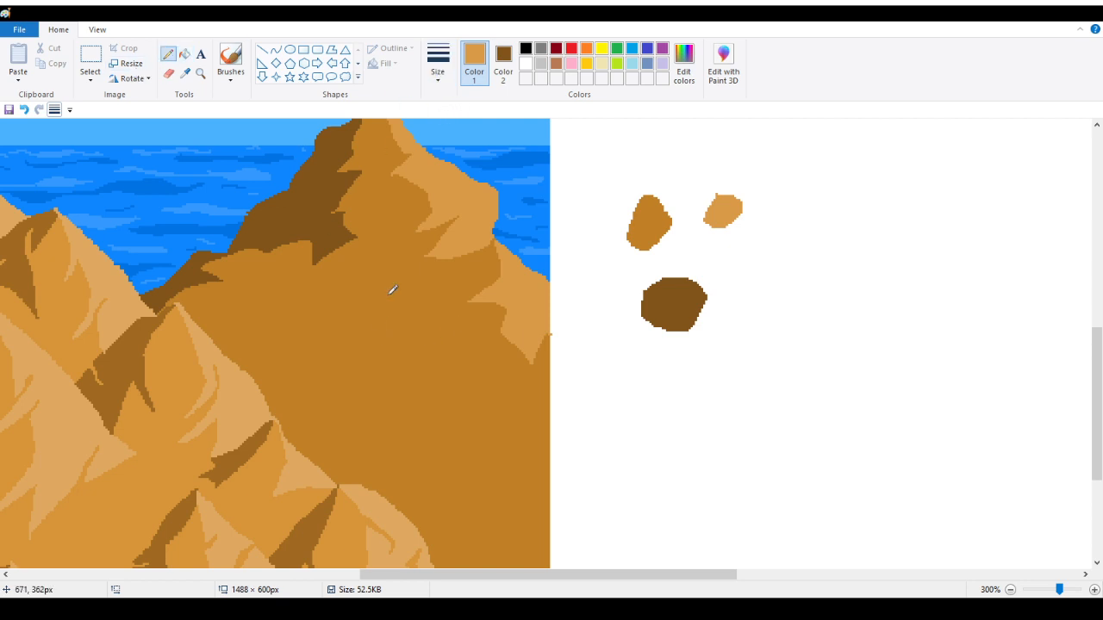
pyautogui.scroll(-3, 360, 366)
pyautogui.scroll(3, 360, 369)
pyautogui.scroll(3, 375, 364)
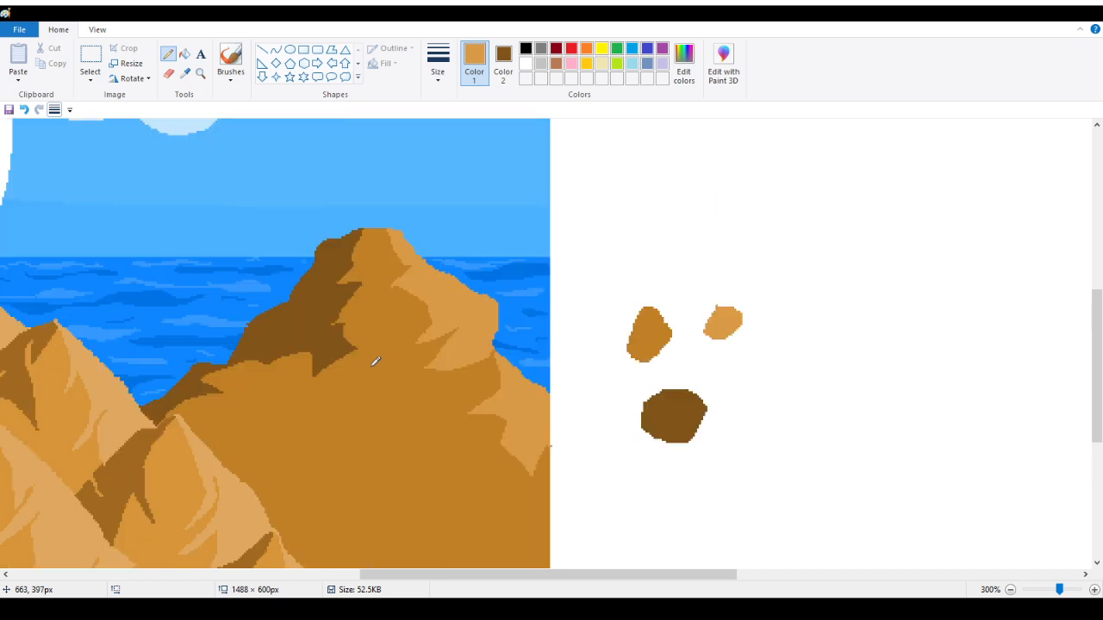
pyautogui.click(201, 75)
pyautogui.rightClick(168, 222)
pyautogui.rightClick(168, 223)
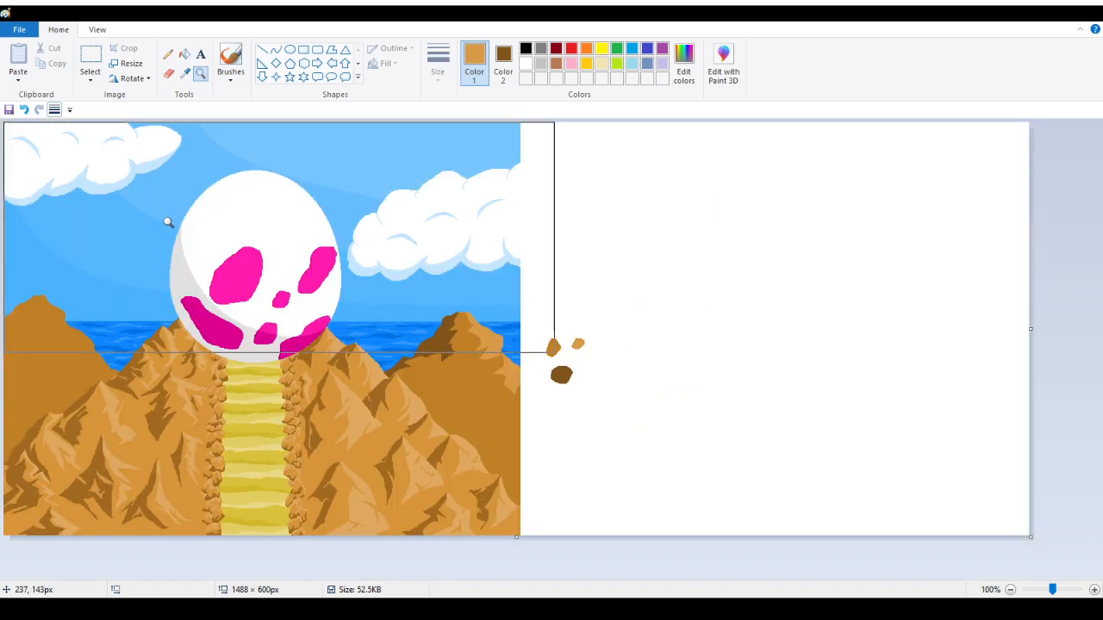
pyautogui.rightClick(168, 222)
pyautogui.click(274, 284)
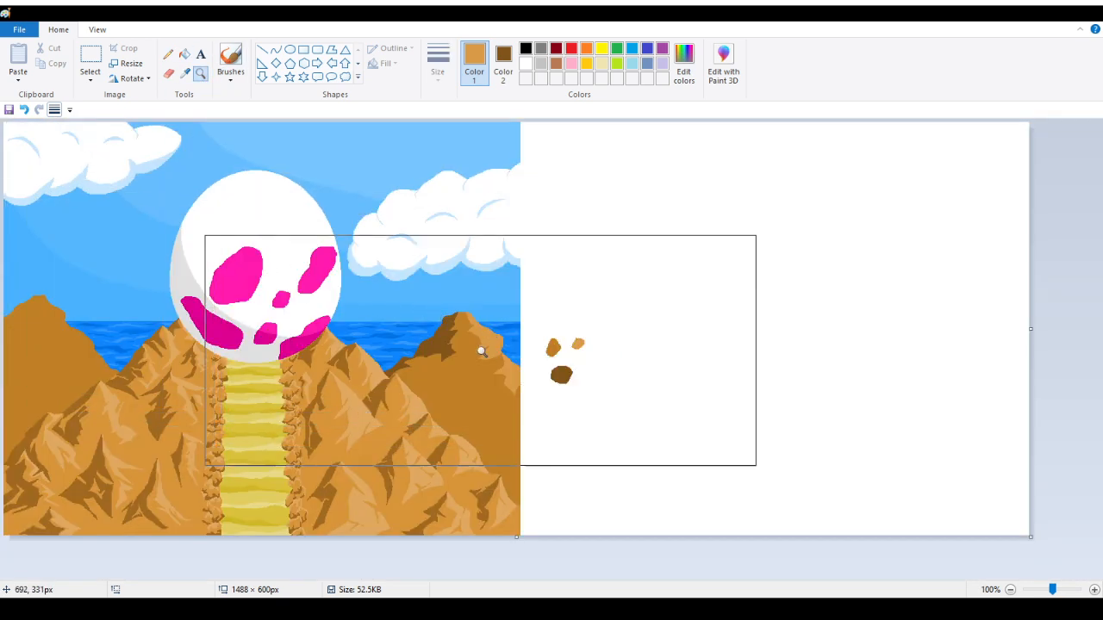
pyautogui.click(502, 435)
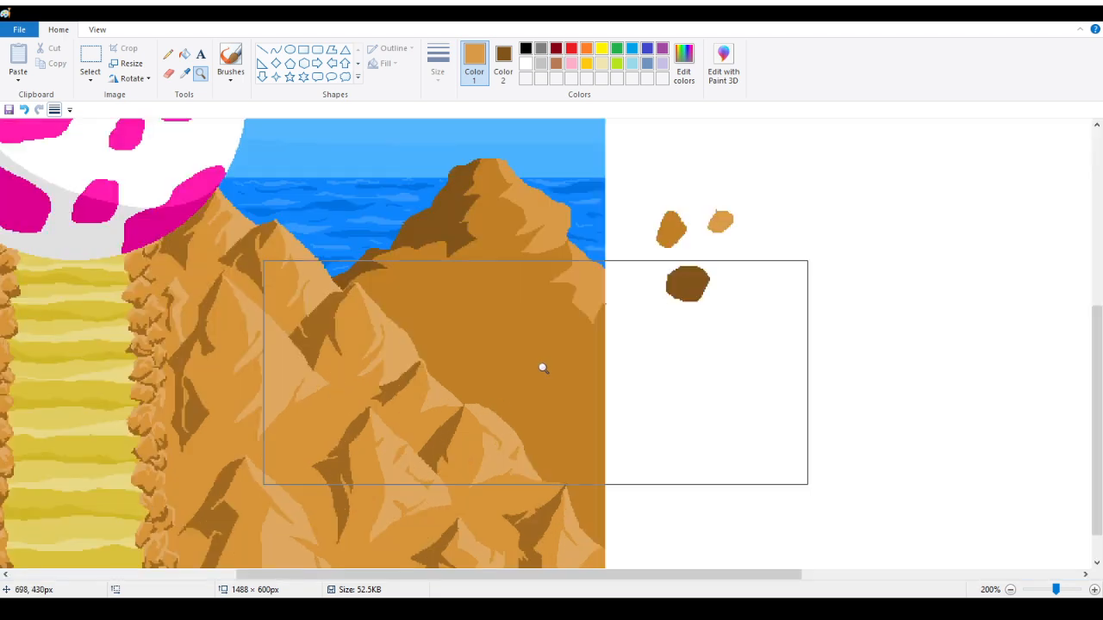
pyautogui.click(542, 367)
pyautogui.click(286, 248)
pyautogui.scroll(3, 227, 287)
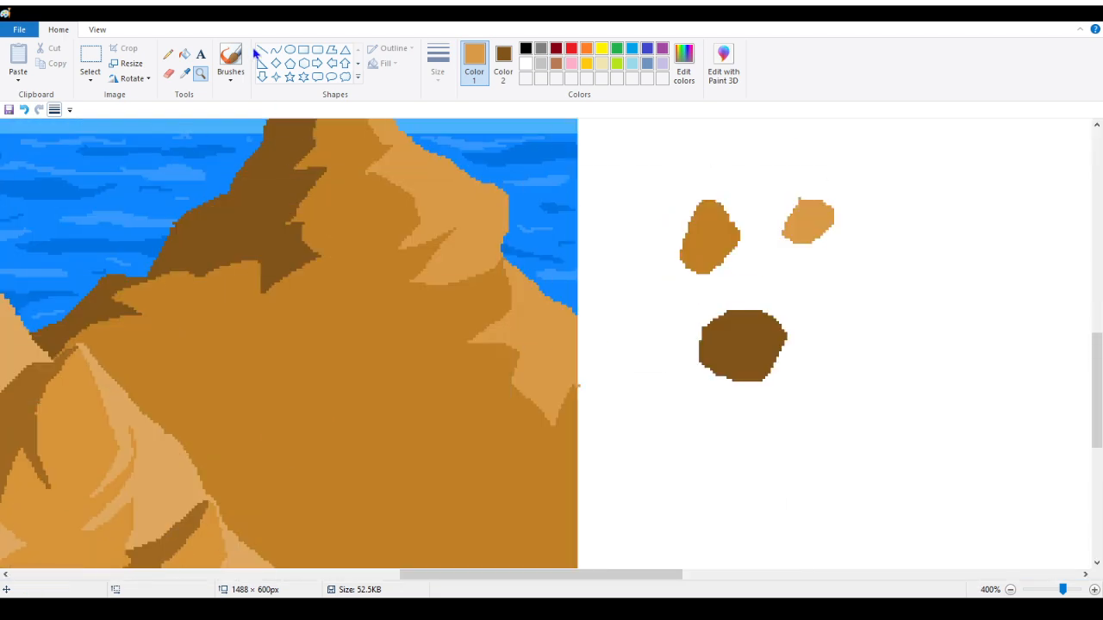
pyautogui.click(168, 54)
pyautogui.click(200, 73)
pyautogui.click(100, 397)
pyautogui.click(118, 381)
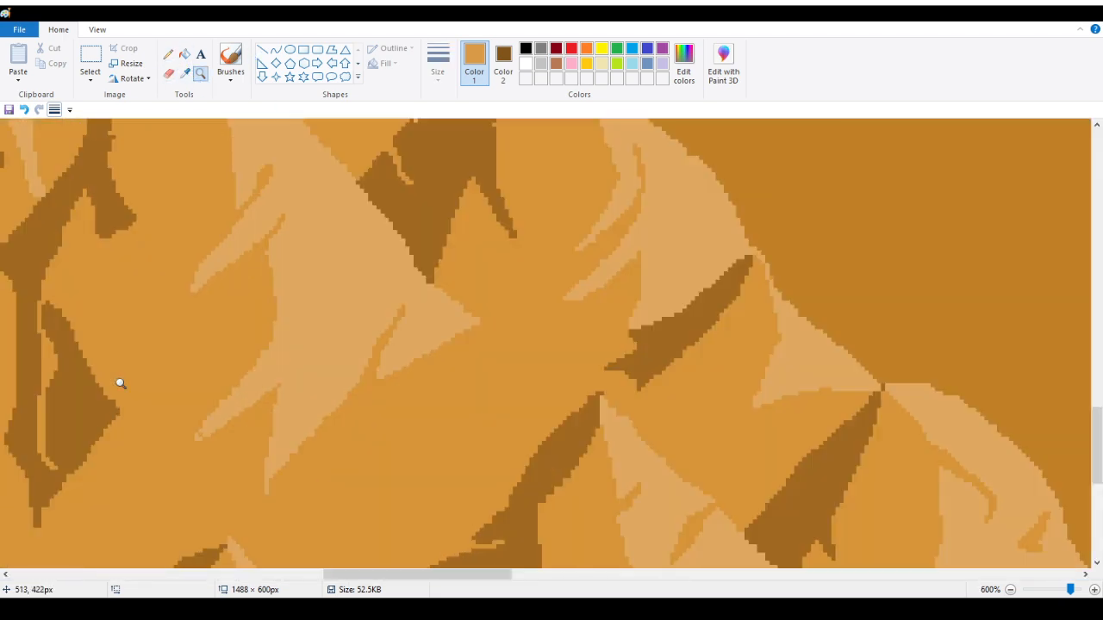
pyautogui.click(118, 382)
pyautogui.rightClick(196, 343)
pyautogui.rightClick(197, 339)
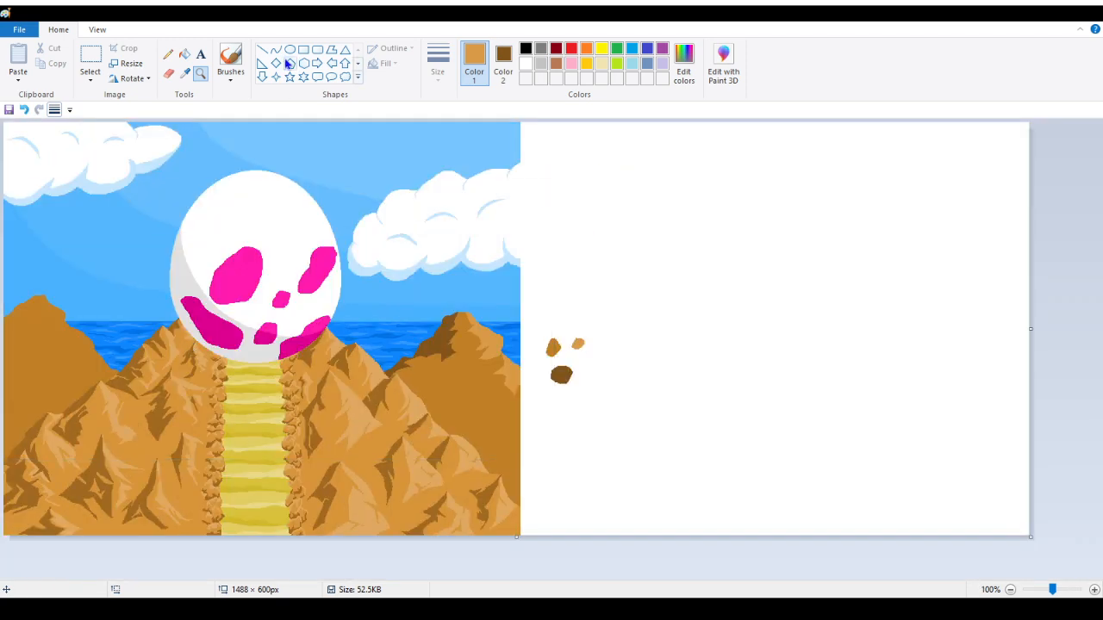
pyautogui.click(168, 54)
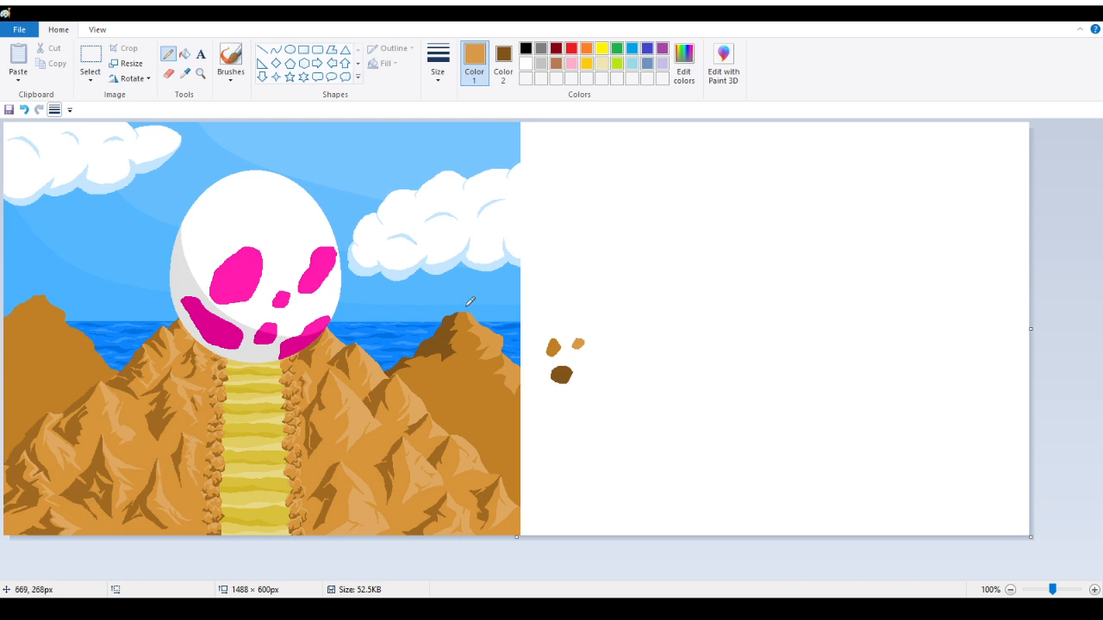
# Step: Pencil a closed, zigzag light-brown highlight outline on the bare slope below the right background mountain's peak
pyautogui.click(201, 75)
pyautogui.click(620, 348)
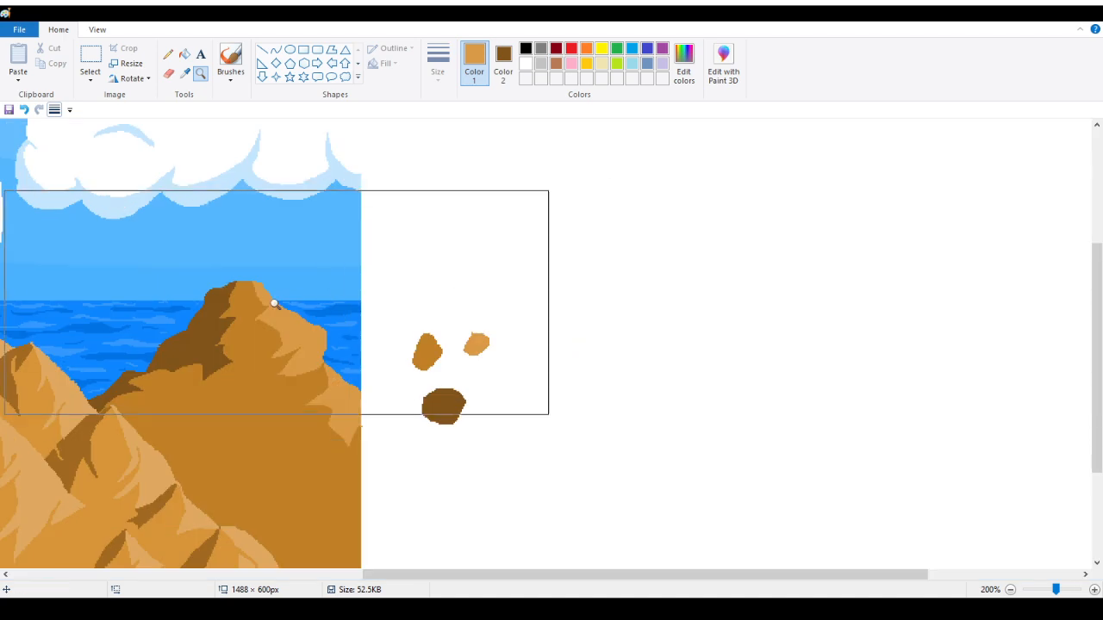
pyautogui.click(492, 307)
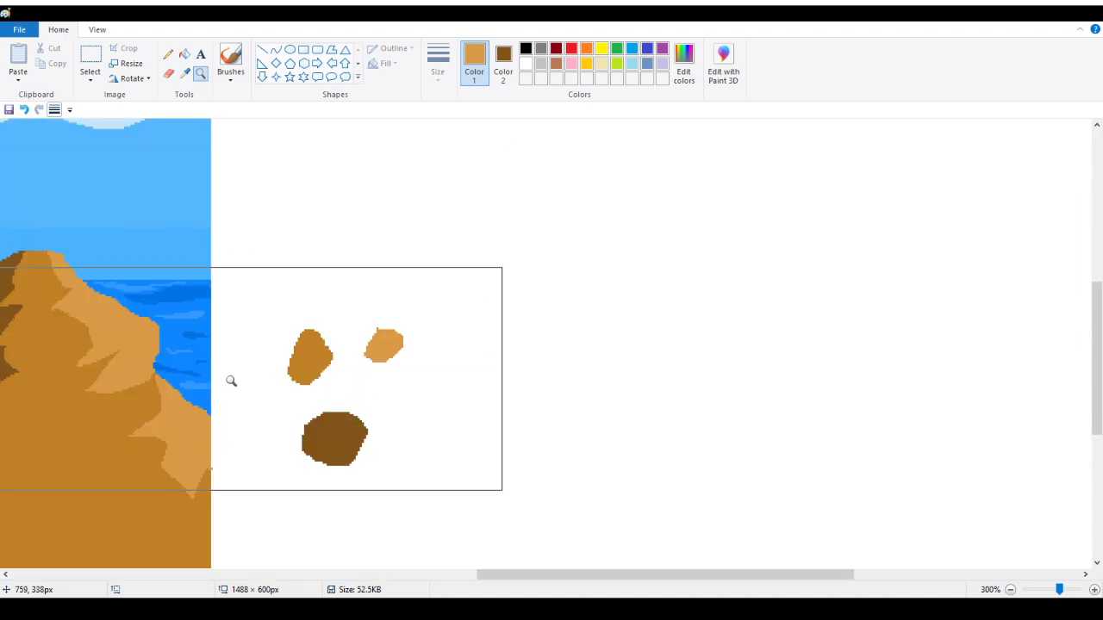
pyautogui.moveTo(512, 574); pyautogui.dragTo(425, 570)
pyautogui.scroll(-3, 364, 439)
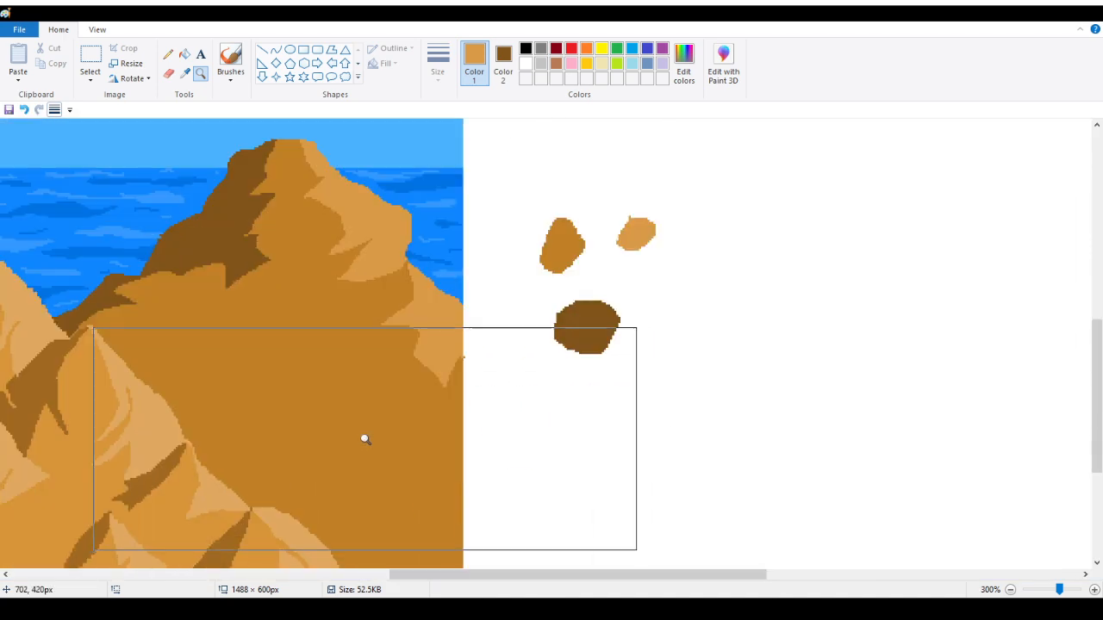
pyautogui.click(168, 53)
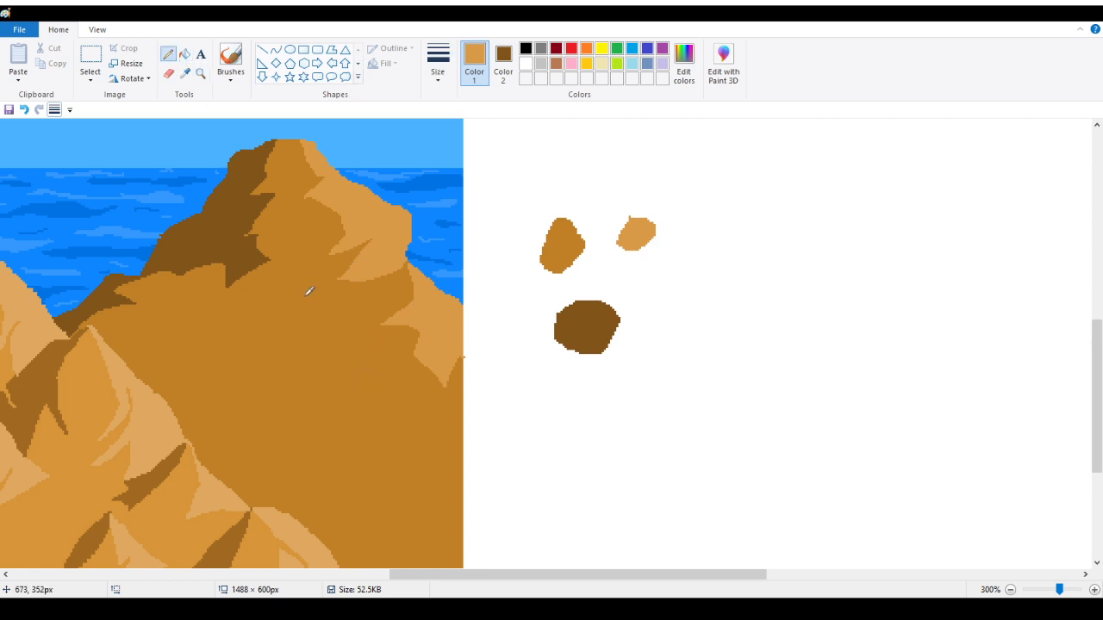
pyautogui.moveTo(288, 277); pyautogui.dragTo(320, 303)
pyautogui.click(25, 110)
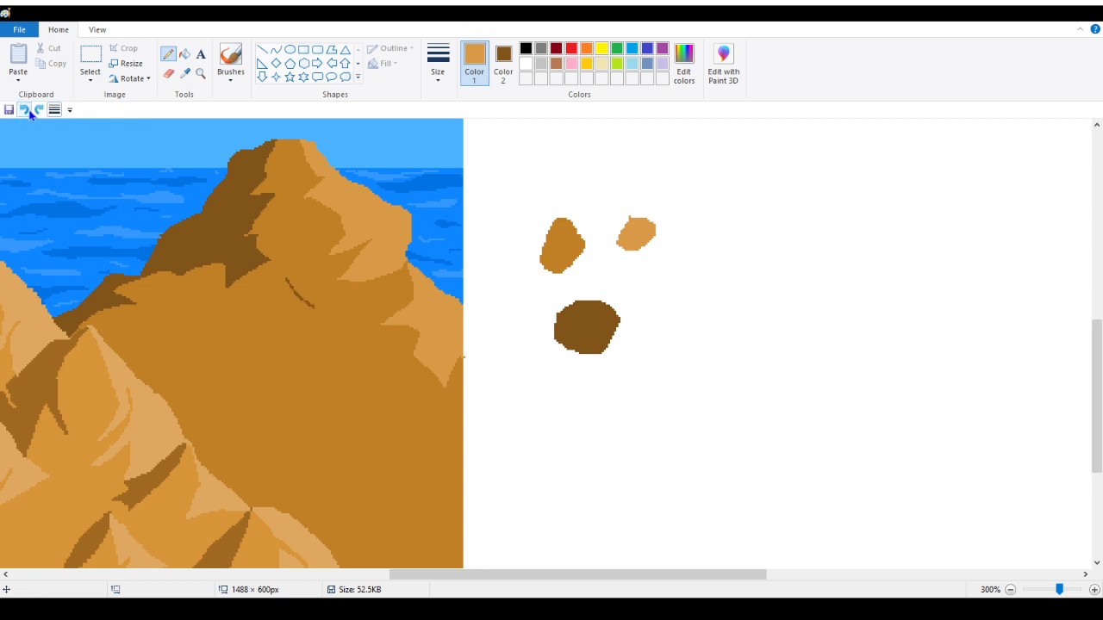
pyautogui.click(26, 110)
pyautogui.moveTo(290, 275)
pyautogui.mouseDown()
pyautogui.moveTo(342, 310)
pyautogui.moveTo(326, 329)
pyautogui.moveTo(332, 351)
pyautogui.moveTo(306, 361)
pyautogui.moveTo(357, 367)
pyautogui.moveTo(382, 421)
pyautogui.mouseUp()
pyautogui.moveTo(291, 280)
pyautogui.mouseDown()
pyautogui.moveTo(321, 311)
pyautogui.moveTo(295, 329)
pyautogui.moveTo(284, 372)
pyautogui.moveTo(340, 399)
pyautogui.moveTo(319, 429)
pyautogui.moveTo(279, 425)
pyautogui.moveTo(334, 433)
pyautogui.moveTo(375, 409)
pyautogui.mouseUp()
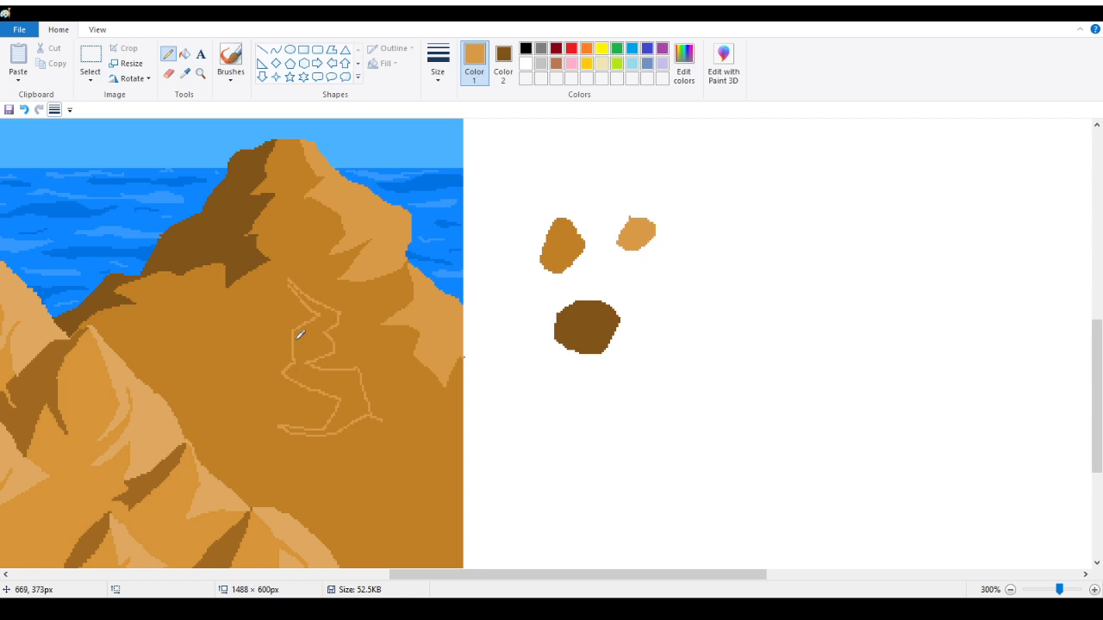
# Step: Pencil a zigzag dark-brown shadow outline left of the new highlight and a light-brown highlight outline along the picture's lower right edge
pyautogui.scroll(-3, 300, 334)
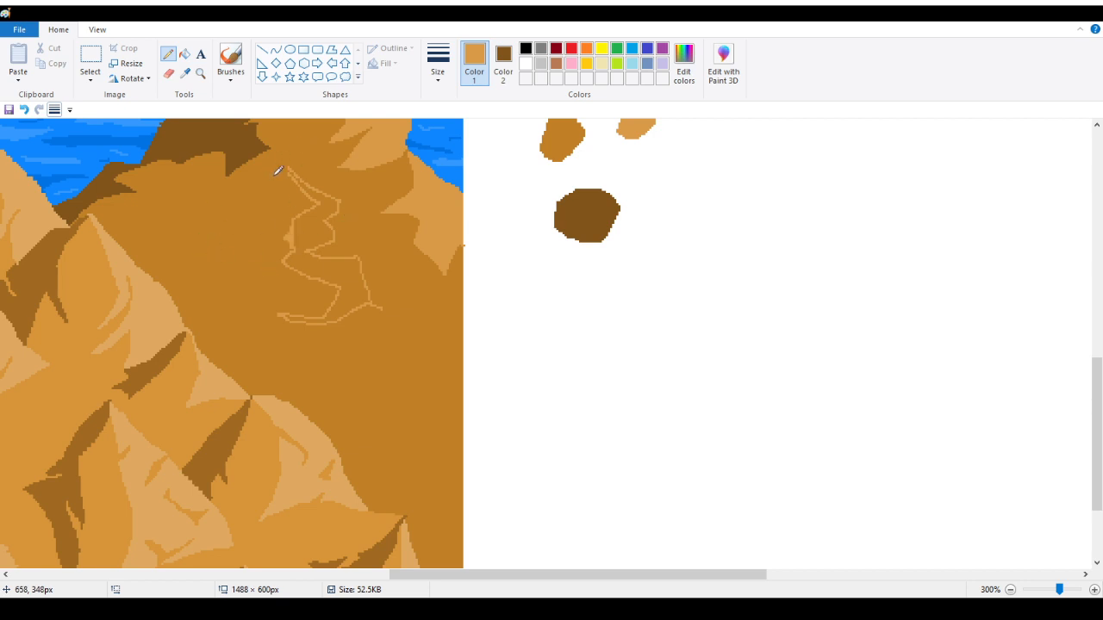
pyautogui.moveTo(277, 171)
pyautogui.mouseDown()
pyautogui.moveTo(211, 229)
pyautogui.moveTo(232, 222)
pyautogui.moveTo(208, 251)
pyautogui.moveTo(232, 290)
pyautogui.moveTo(191, 318)
pyautogui.moveTo(230, 307)
pyautogui.moveTo(223, 344)
pyautogui.moveTo(272, 290)
pyautogui.moveTo(252, 276)
pyautogui.moveTo(262, 236)
pyautogui.moveTo(251, 226)
pyautogui.moveTo(275, 170)
pyautogui.mouseUp()
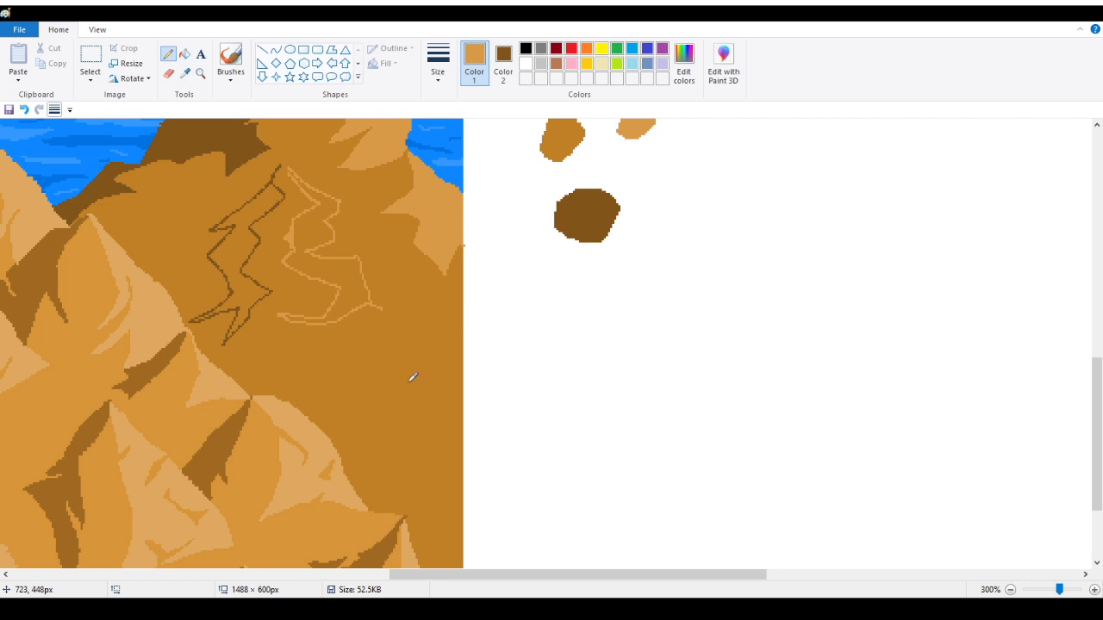
pyautogui.moveTo(411, 325)
pyautogui.mouseDown()
pyautogui.moveTo(441, 358)
pyautogui.moveTo(462, 362)
pyautogui.mouseUp()
pyautogui.moveTo(411, 325)
pyautogui.mouseDown()
pyautogui.moveTo(428, 408)
pyautogui.moveTo(404, 430)
pyautogui.moveTo(439, 461)
pyautogui.moveTo(433, 495)
pyautogui.moveTo(405, 511)
pyautogui.moveTo(435, 519)
pyautogui.mouseUp()
# Step: Paint out the stray light-brown outline pixels around the foreground peak with sampled medium brown, and resample light brown from the outline
pyautogui.scroll(-1, 311, 376)
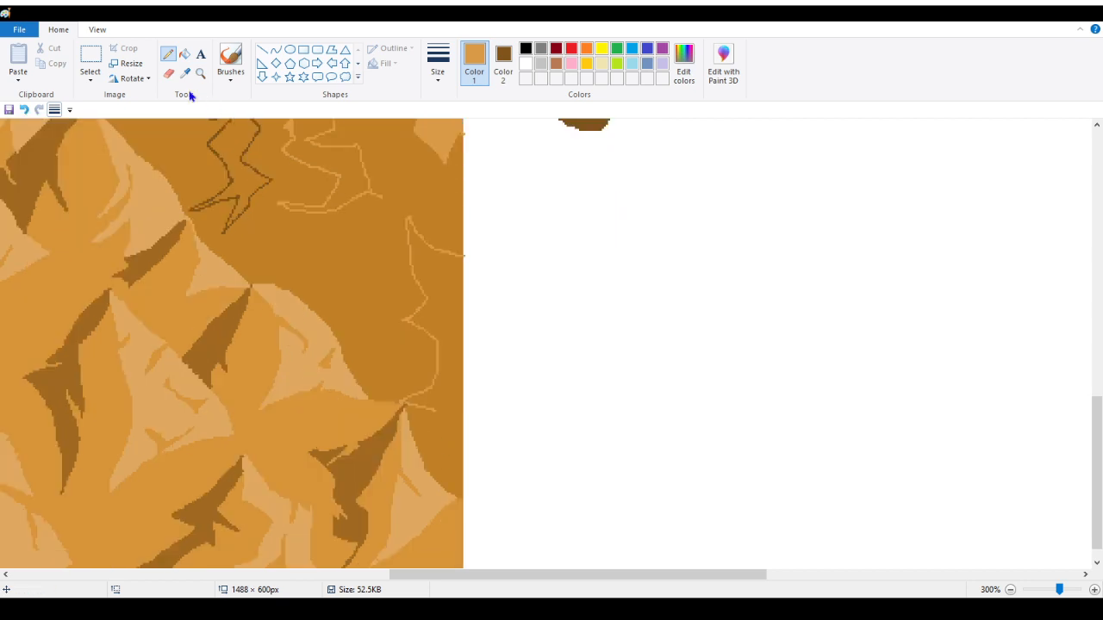
pyautogui.click(200, 76)
pyautogui.click(395, 375)
pyautogui.click(385, 289)
pyautogui.click(360, 299)
pyautogui.click(338, 310)
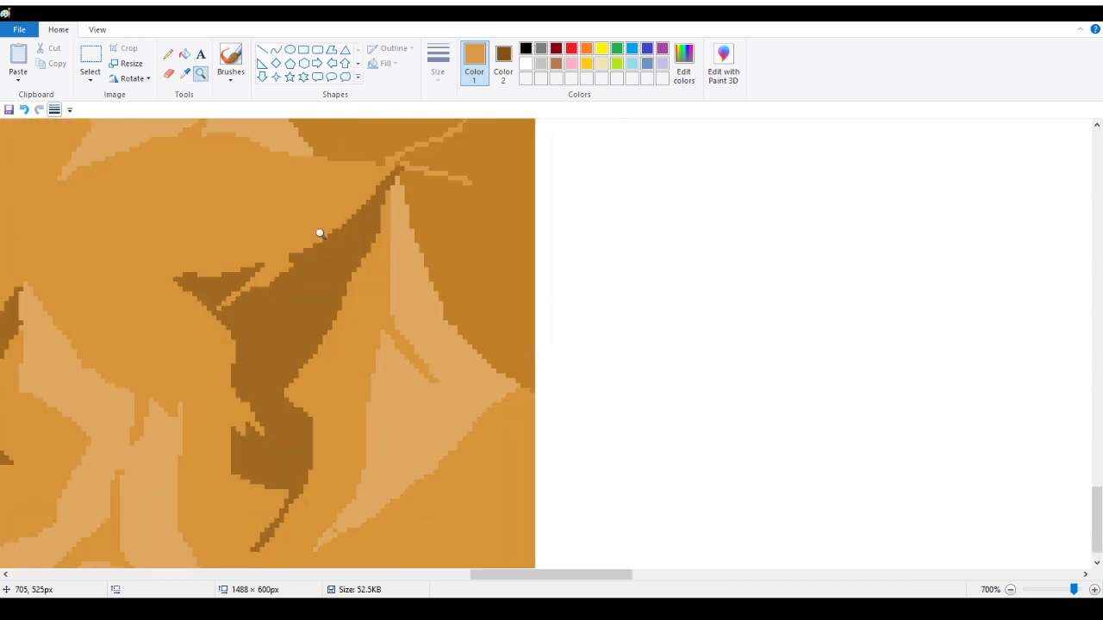
pyautogui.scroll(1, 320, 234)
pyautogui.click(186, 74)
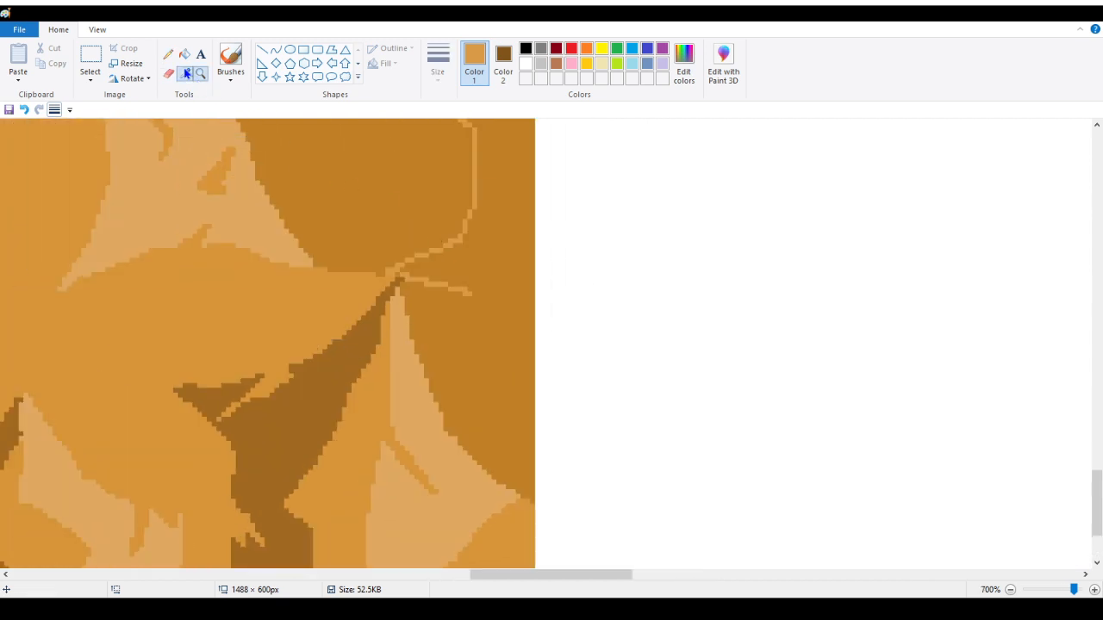
pyautogui.click(358, 170)
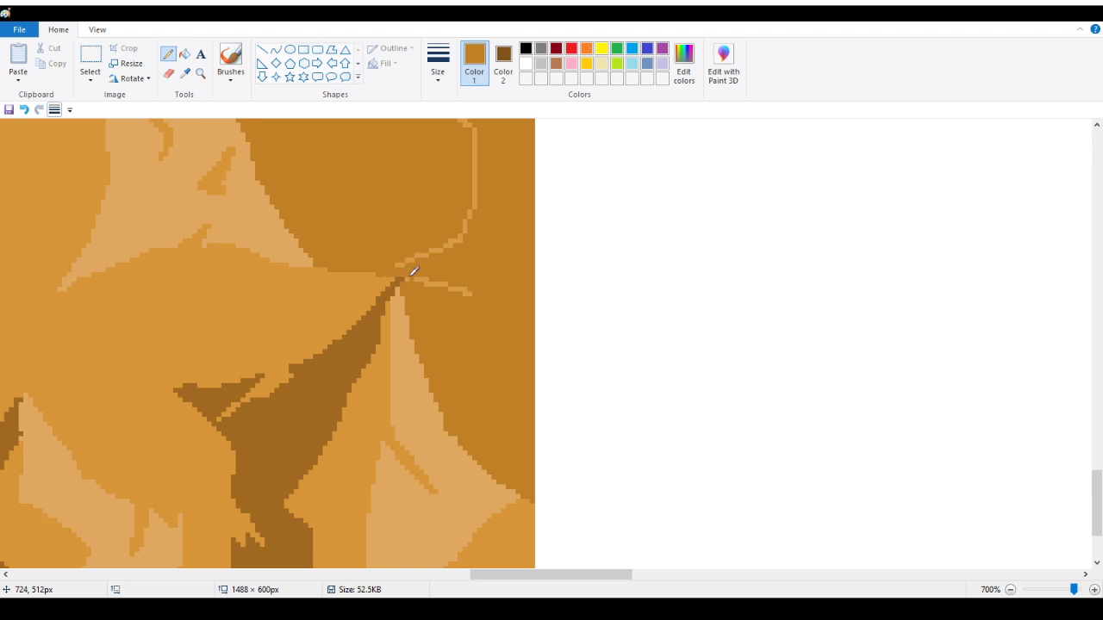
pyautogui.click(184, 72)
pyautogui.click(476, 191)
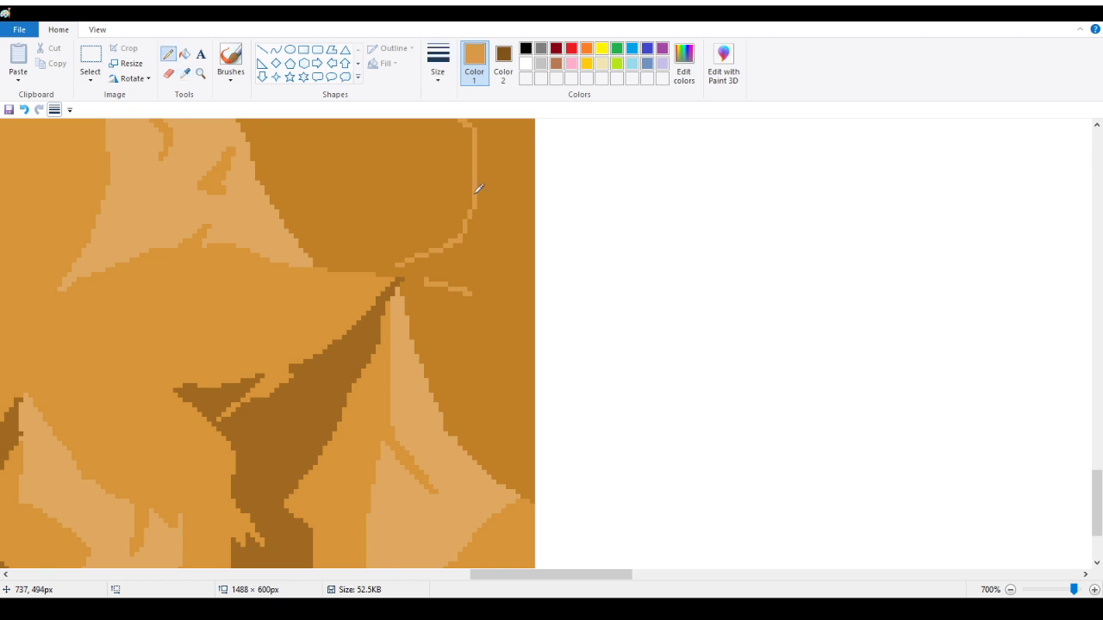
# Step: Pencil a jagged dark-brown shadow outline beside the lower right highlight and extend the light-brown highlight outline to the picture's edge
pyautogui.moveTo(407, 258); pyautogui.dragTo(516, 327)
pyautogui.scroll(3, 509, 313)
pyautogui.scroll(3, 508, 312)
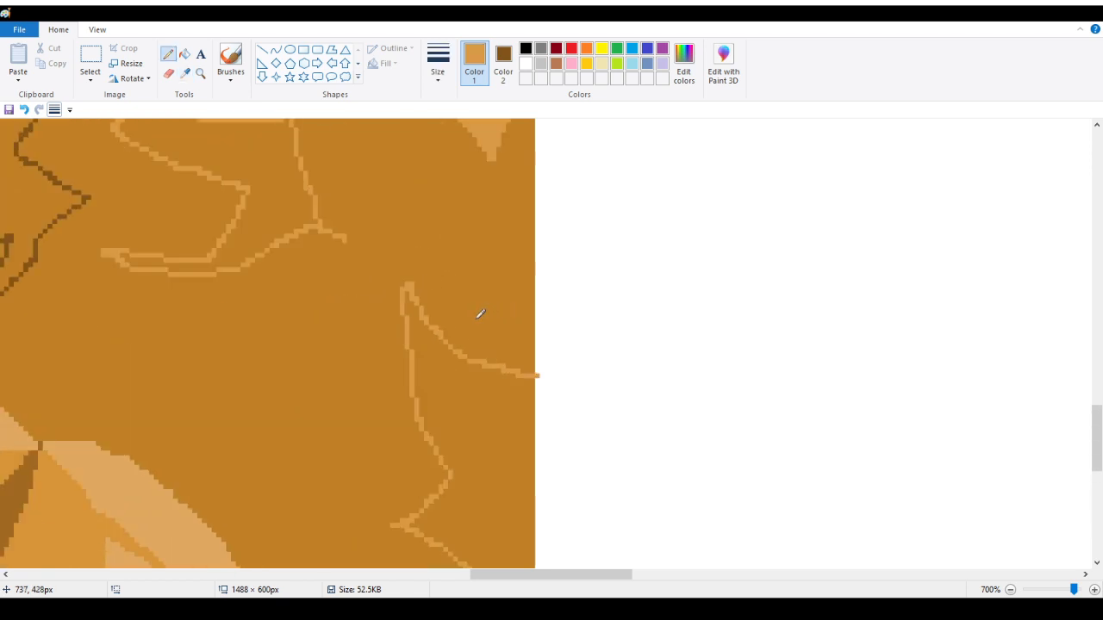
pyautogui.scroll(-1, 478, 314)
pyautogui.moveTo(380, 179)
pyautogui.mouseDown()
pyautogui.moveTo(200, 298)
pyautogui.moveTo(224, 365)
pyautogui.moveTo(321, 280)
pyautogui.moveTo(297, 371)
pyautogui.moveTo(211, 412)
pyautogui.mouseUp()
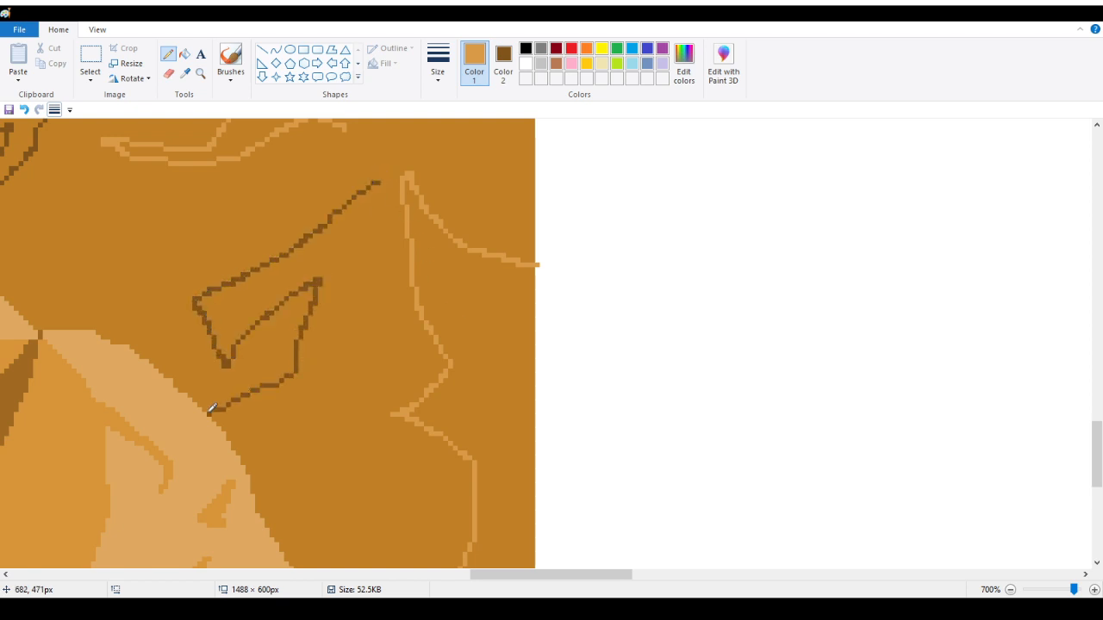
pyautogui.moveTo(384, 172)
pyautogui.mouseDown()
pyautogui.moveTo(358, 290)
pyautogui.moveTo(364, 356)
pyautogui.moveTo(322, 414)
pyautogui.moveTo(350, 455)
pyautogui.mouseUp()
pyautogui.scroll(-3, 350, 455)
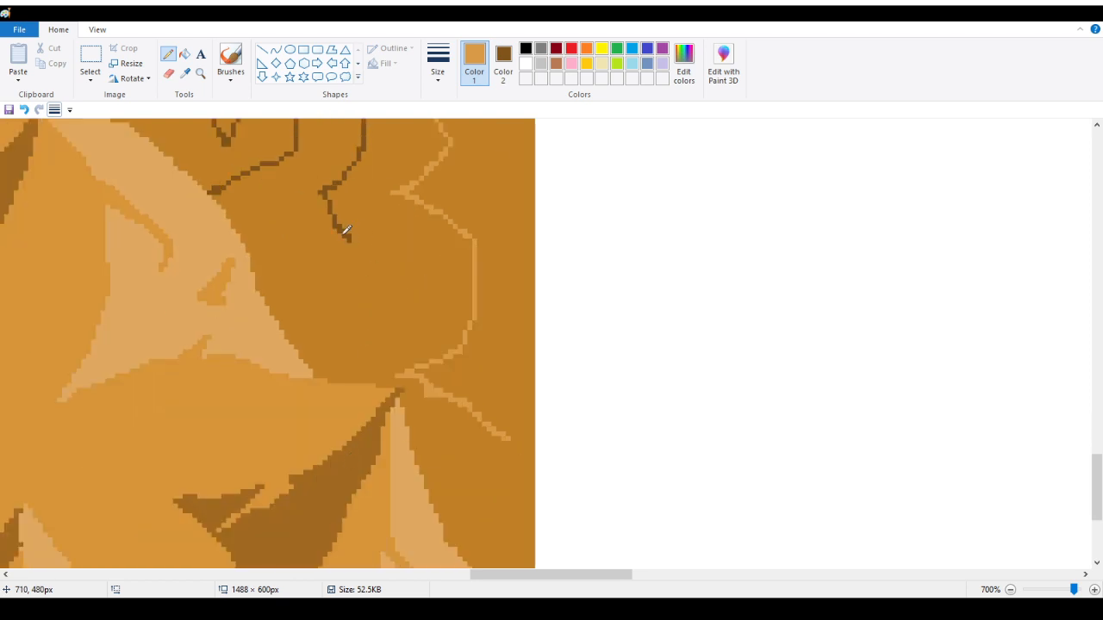
pyautogui.moveTo(347, 231)
pyautogui.mouseDown()
pyautogui.moveTo(376, 258)
pyautogui.moveTo(321, 315)
pyautogui.moveTo(304, 355)
pyautogui.mouseUp()
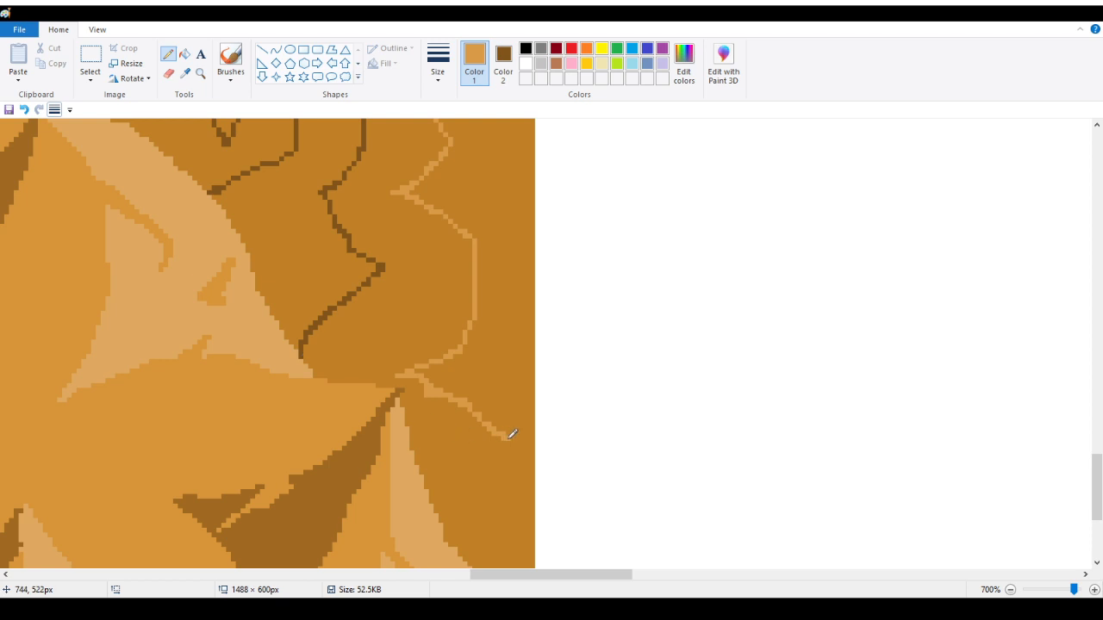
pyautogui.moveTo(512, 434); pyautogui.dragTo(538, 452)
pyautogui.scroll(3, 238, 193)
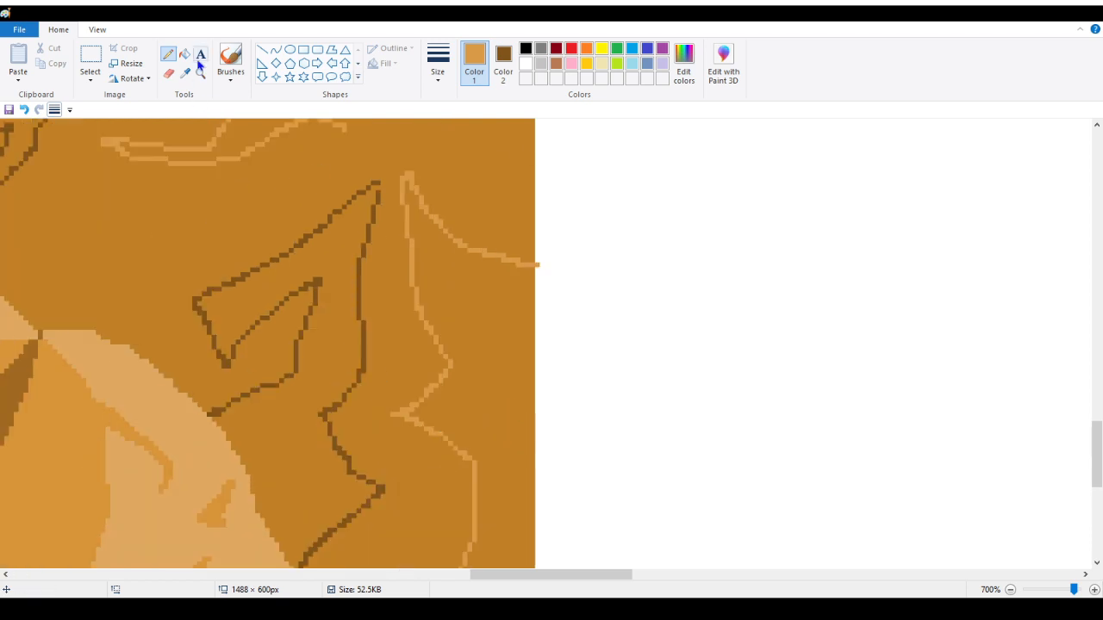
# Step: Fill the lower right highlight with light brown, close the gap at the shadow outline's tip, and fill that shadow with dark brown
pyautogui.click(184, 54)
pyautogui.click(465, 318)
pyautogui.rightClick(330, 300)
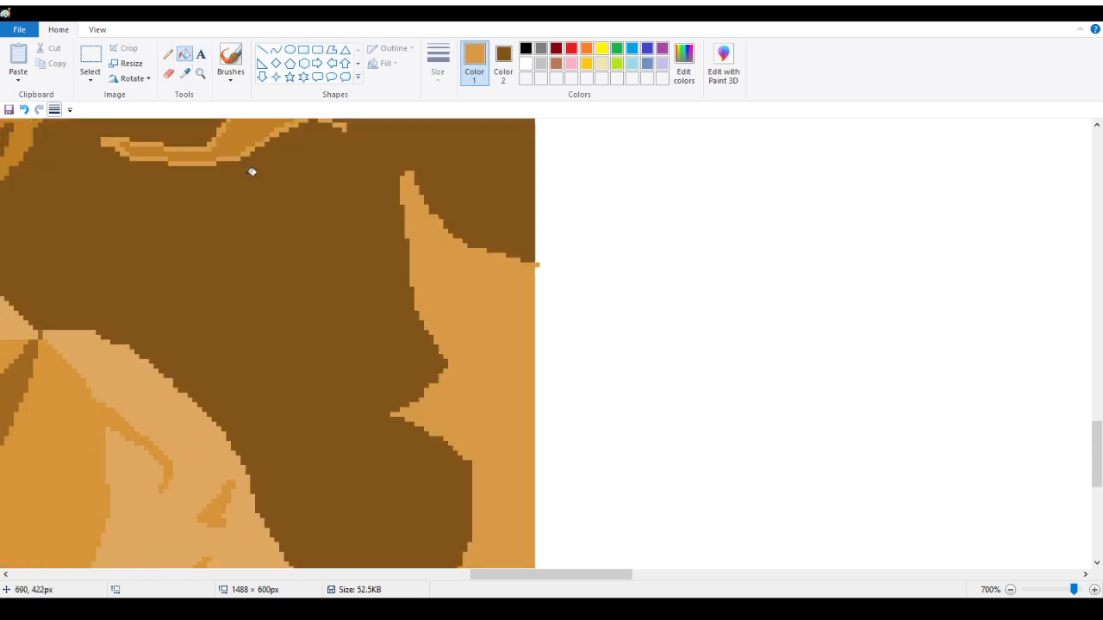
pyautogui.click(24, 109)
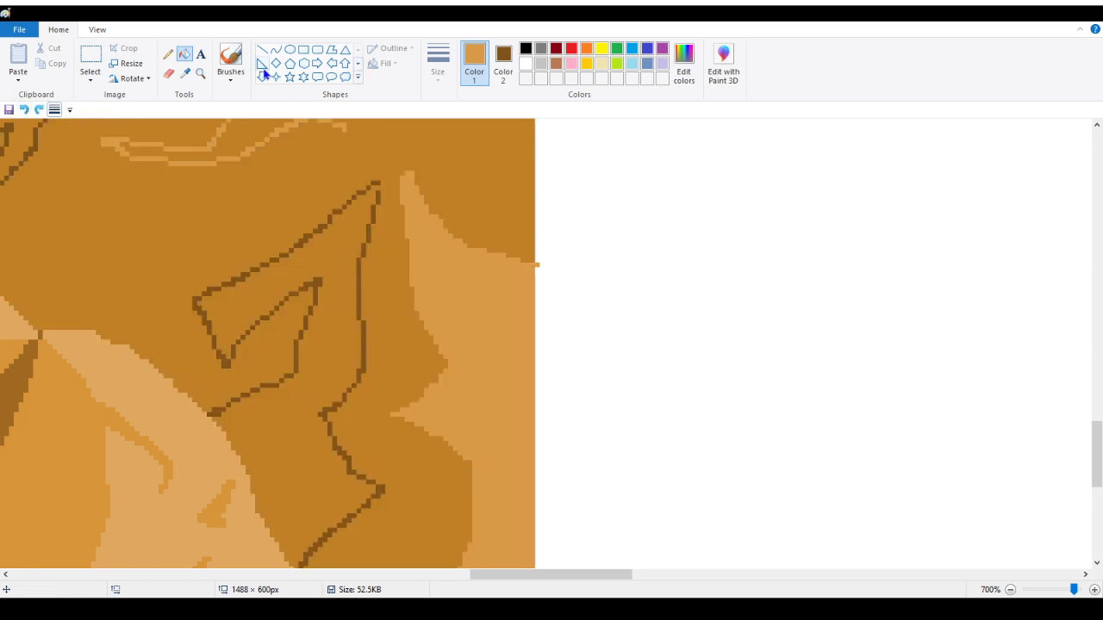
pyautogui.click(168, 53)
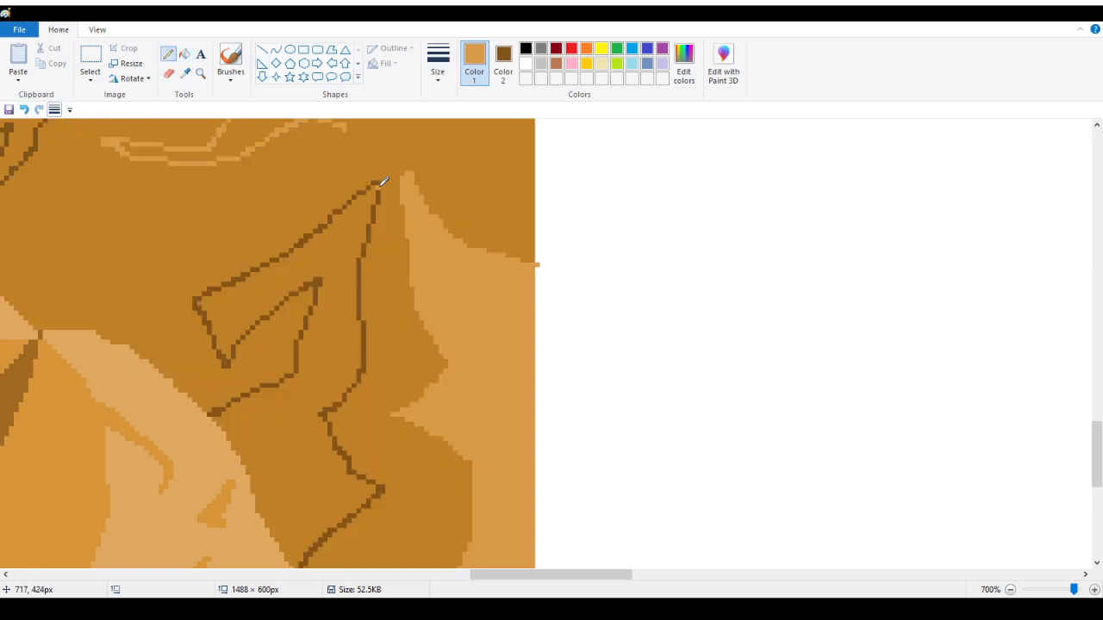
pyautogui.click(184, 54)
pyautogui.rightClick(336, 264)
# Step: Fill the zigzag highlight below the right background mountain's peak with light brown and the zigzag shadow beside it with dark brown
pyautogui.scroll(2, 336, 266)
pyautogui.scroll(2, 315, 259)
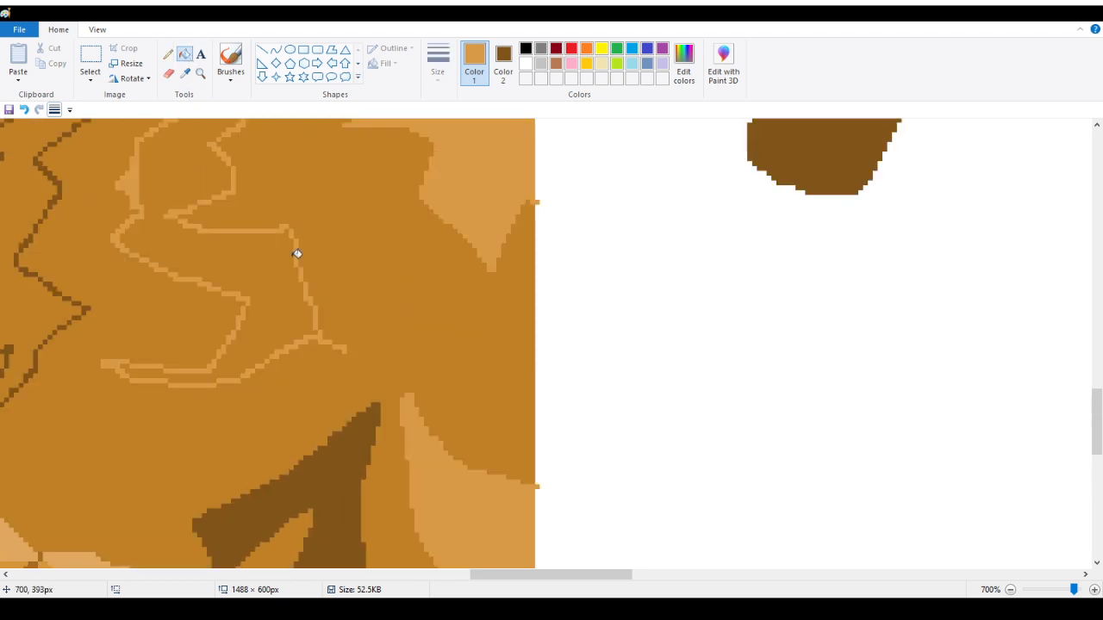
pyautogui.click(194, 227)
pyautogui.scroll(2, 190, 237)
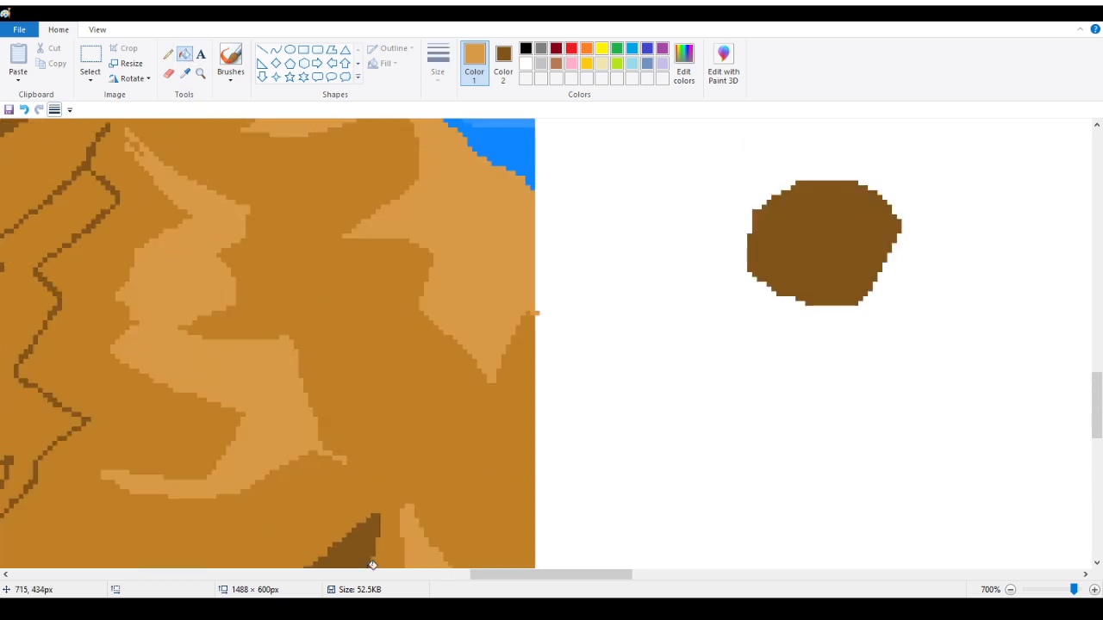
pyautogui.moveTo(475, 575)
pyautogui.mouseDown()
pyautogui.moveTo(310, 593)
pyautogui.moveTo(416, 577)
pyautogui.mouseUp()
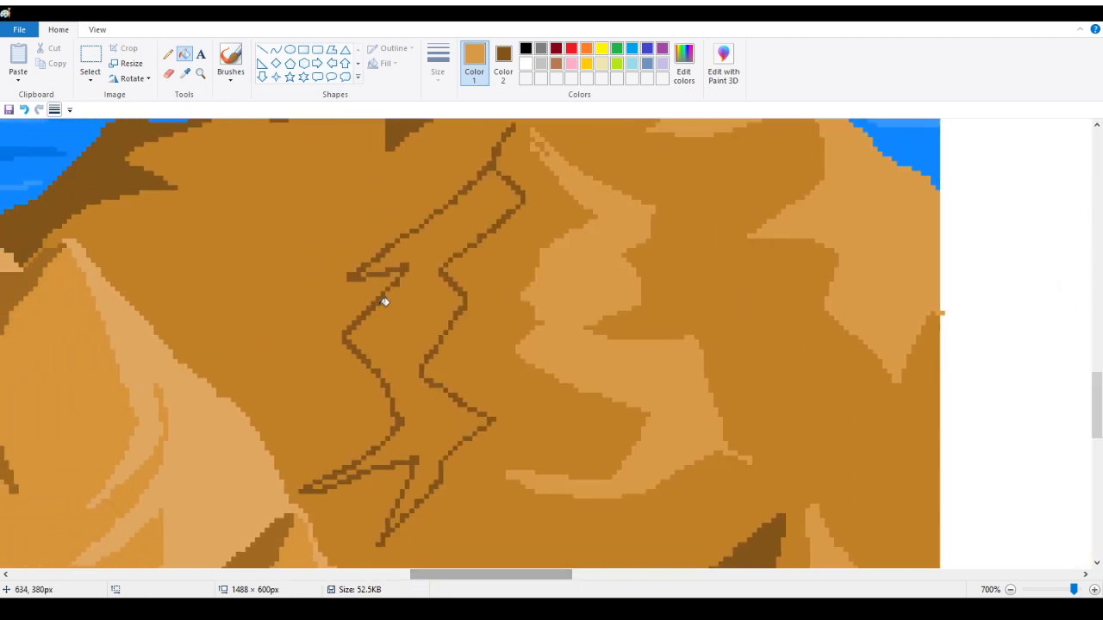
pyautogui.rightClick(384, 303)
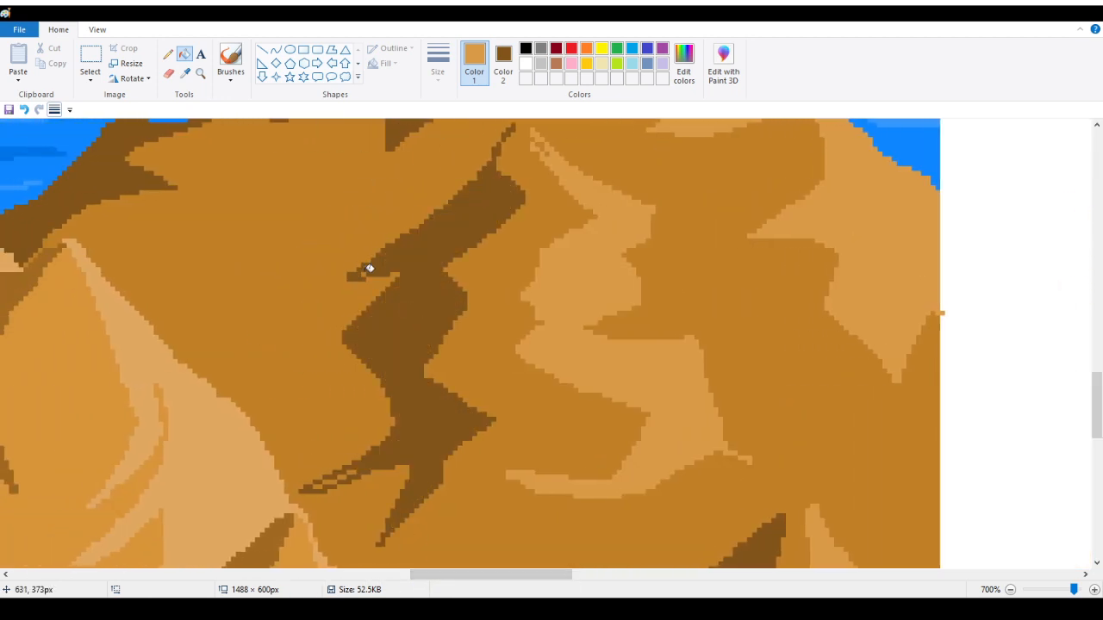
# Step: Pencil over the leftover unfilled pixels in the zigzag shadow's tips with dark brown and in the highlight's upper tip with light brown
pyautogui.click(169, 53)
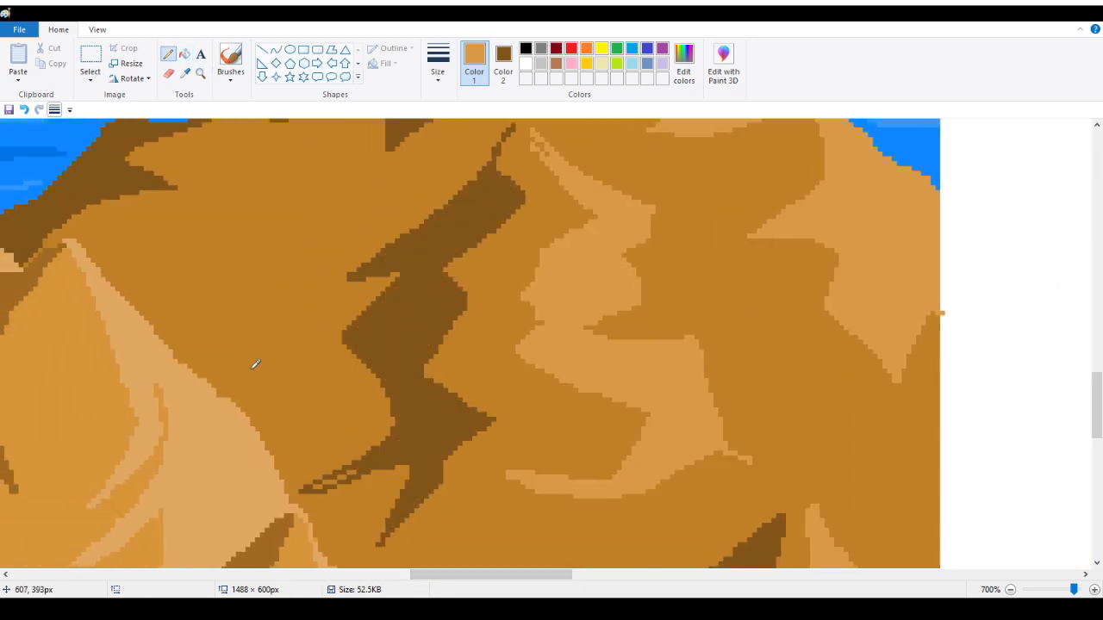
pyautogui.rightClick(318, 486)
pyautogui.rightClick(333, 483)
pyautogui.rightClick(343, 476)
pyautogui.scroll(2, 362, 455)
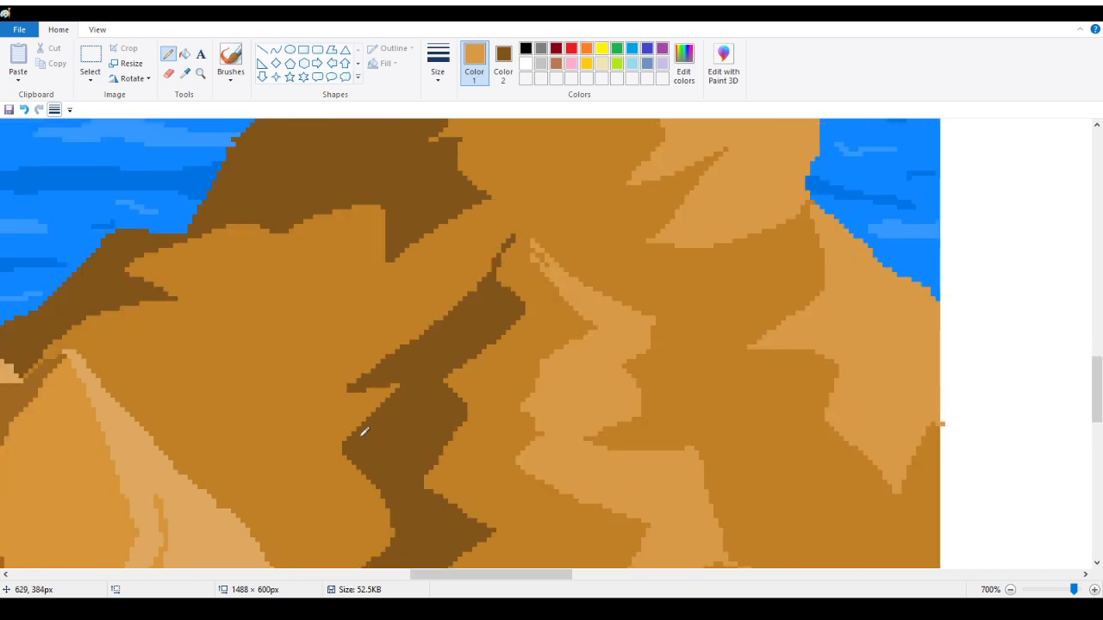
pyautogui.moveTo(535, 242)
pyautogui.mouseDown()
pyautogui.moveTo(534, 227)
pyautogui.moveTo(548, 262)
pyautogui.mouseUp()
# Step: Sample medium brown and then dark brown from the right background mountain as the secondary color
pyautogui.scroll(3, 533, 299)
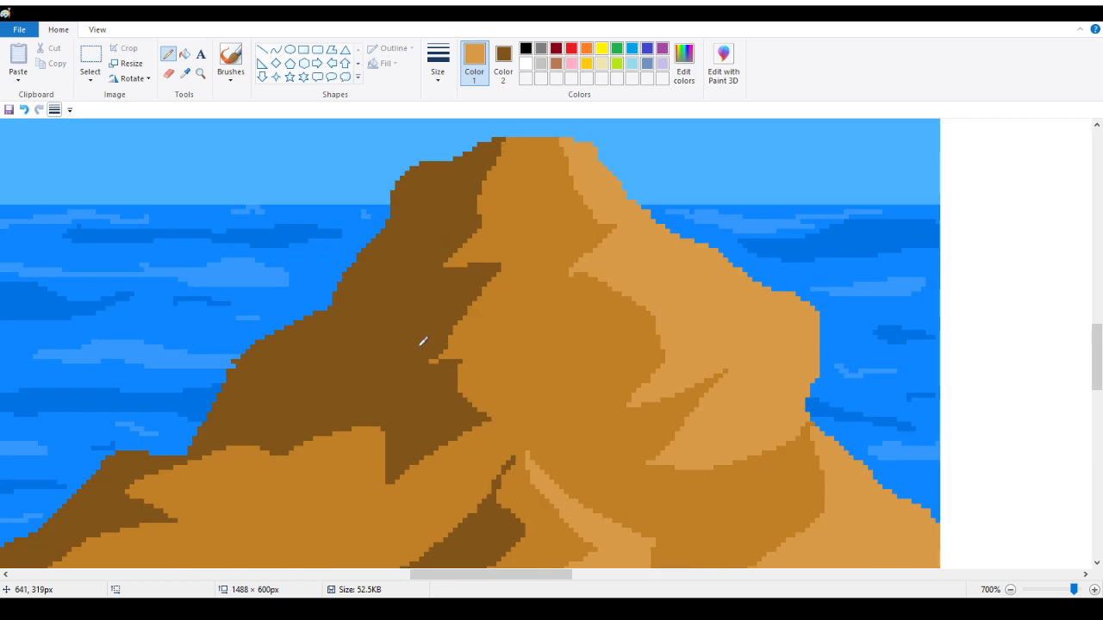
pyautogui.click(184, 74)
pyautogui.rightClick(462, 355)
pyautogui.click(184, 74)
pyautogui.rightClick(380, 277)
pyautogui.scroll(-5, 380, 277)
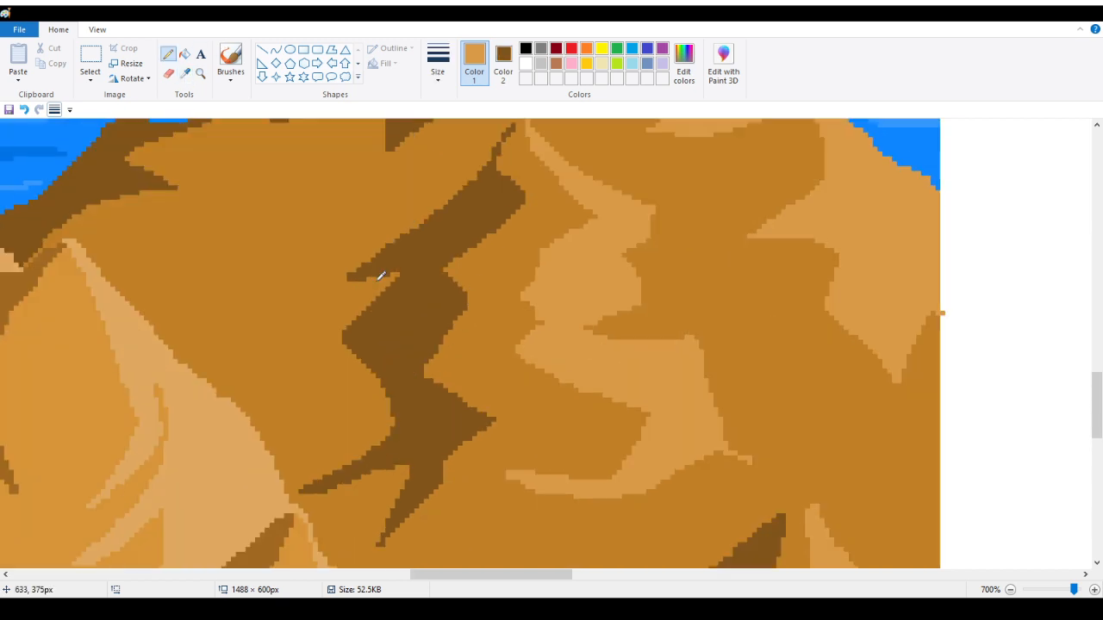
pyautogui.scroll(-5, 379, 266)
pyautogui.scroll(3, 378, 263)
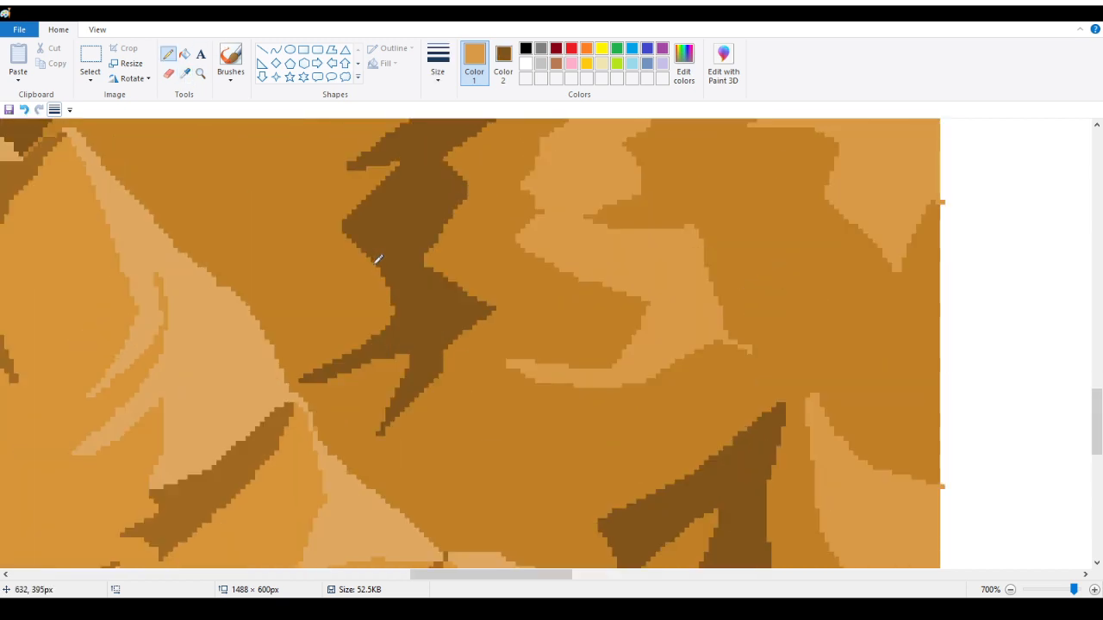
# Step: Examine the right background mountain's new shading in the whole picture and up close
pyautogui.click(200, 73)
pyautogui.rightClick(219, 233)
pyautogui.rightClick(219, 232)
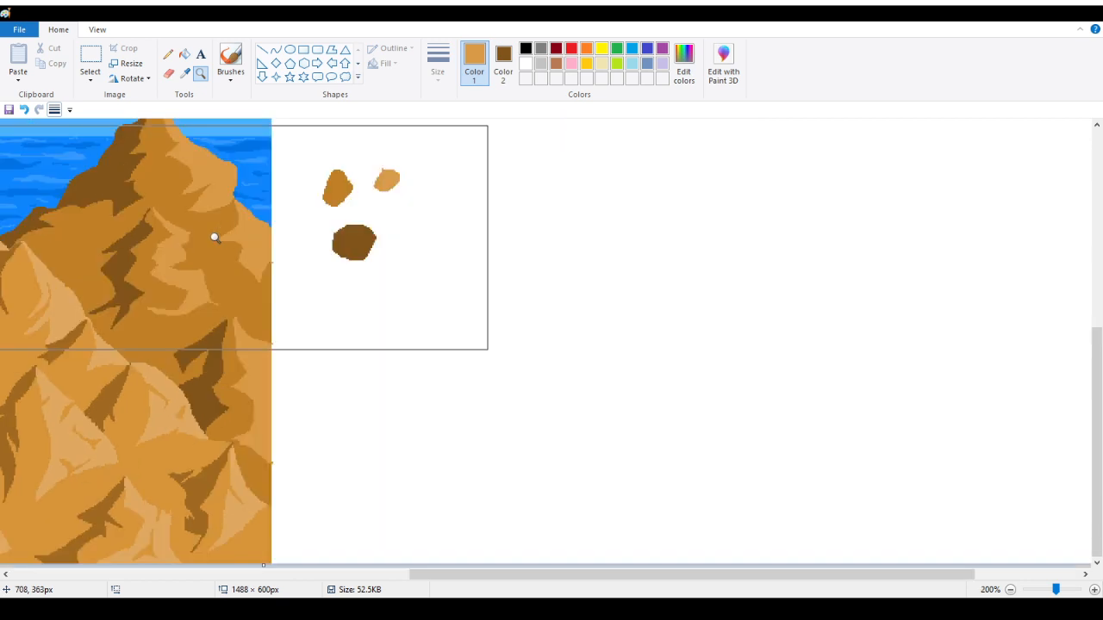
pyautogui.rightClick(147, 284)
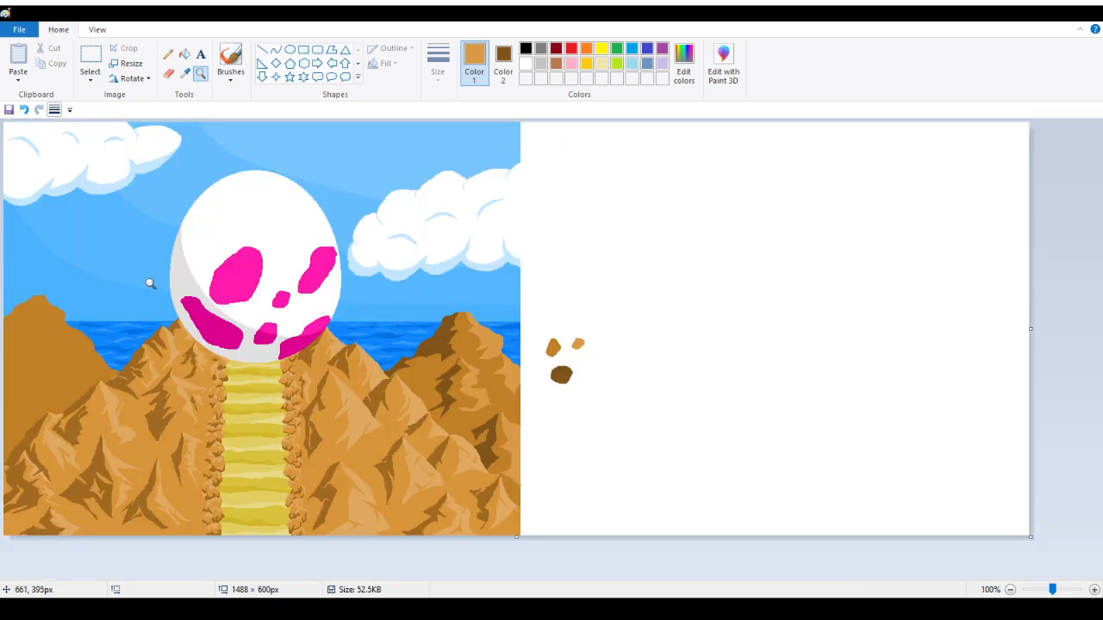
pyautogui.click(486, 377)
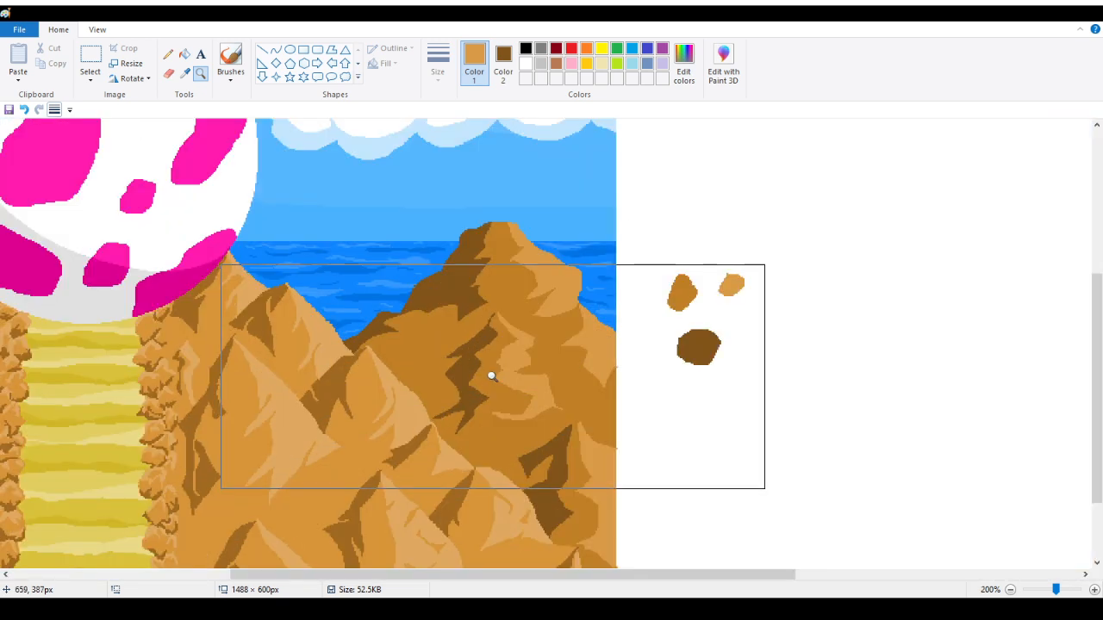
pyautogui.click(503, 366)
pyautogui.scroll(4, 295, 259)
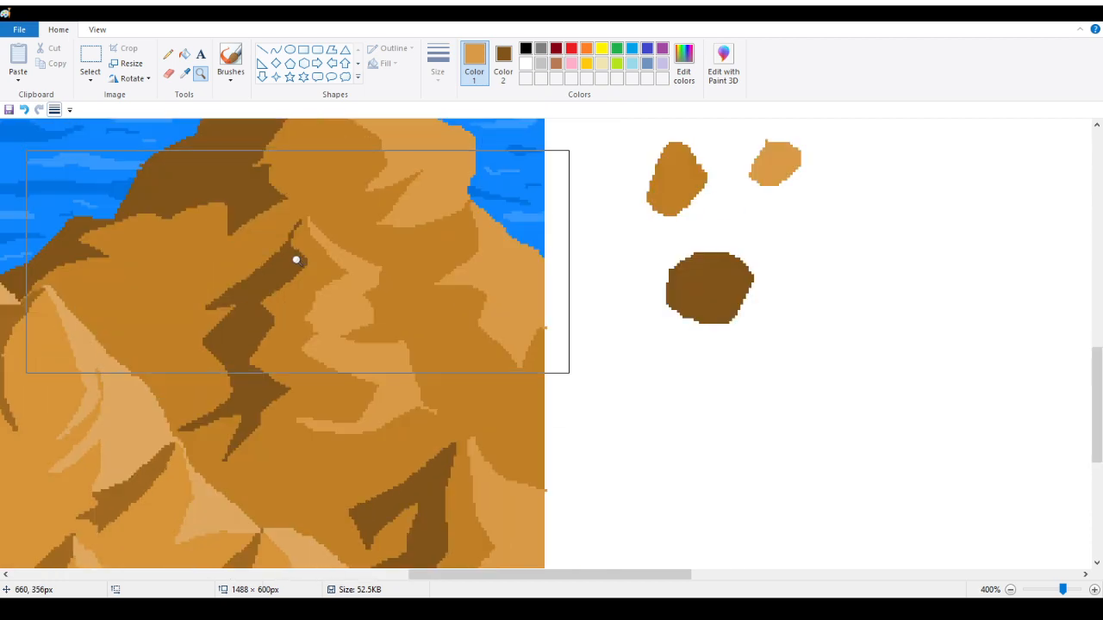
# Step: Pencil a jagged dark-brown shadow outline between the zigzag highlight and the right-edge highlight, and fill it with dark brown
pyautogui.click(168, 55)
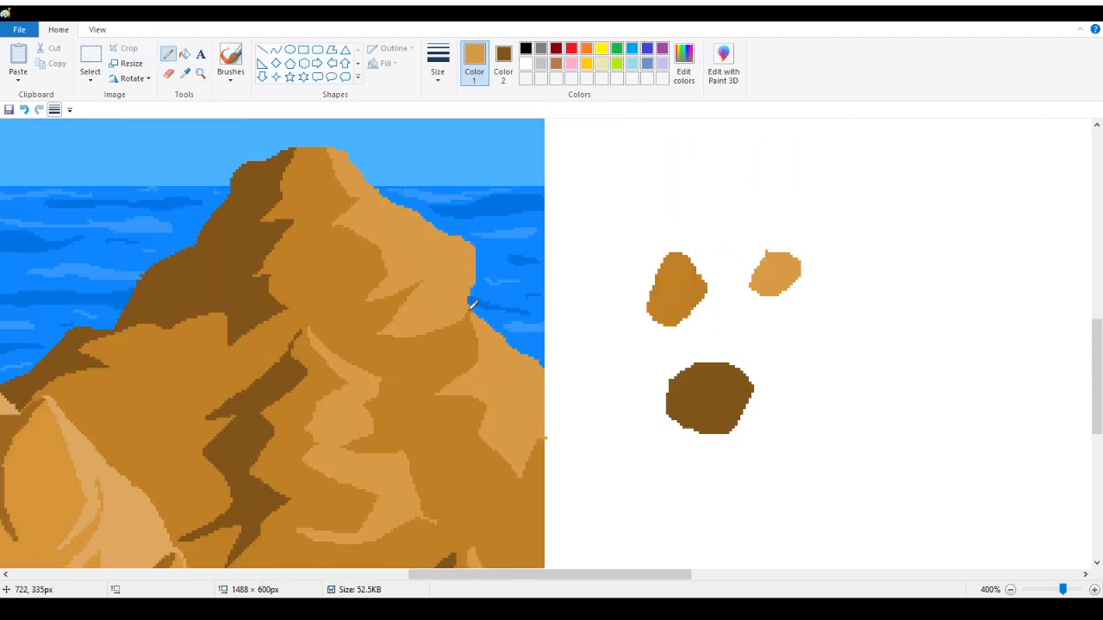
pyautogui.click(200, 73)
pyautogui.click(422, 336)
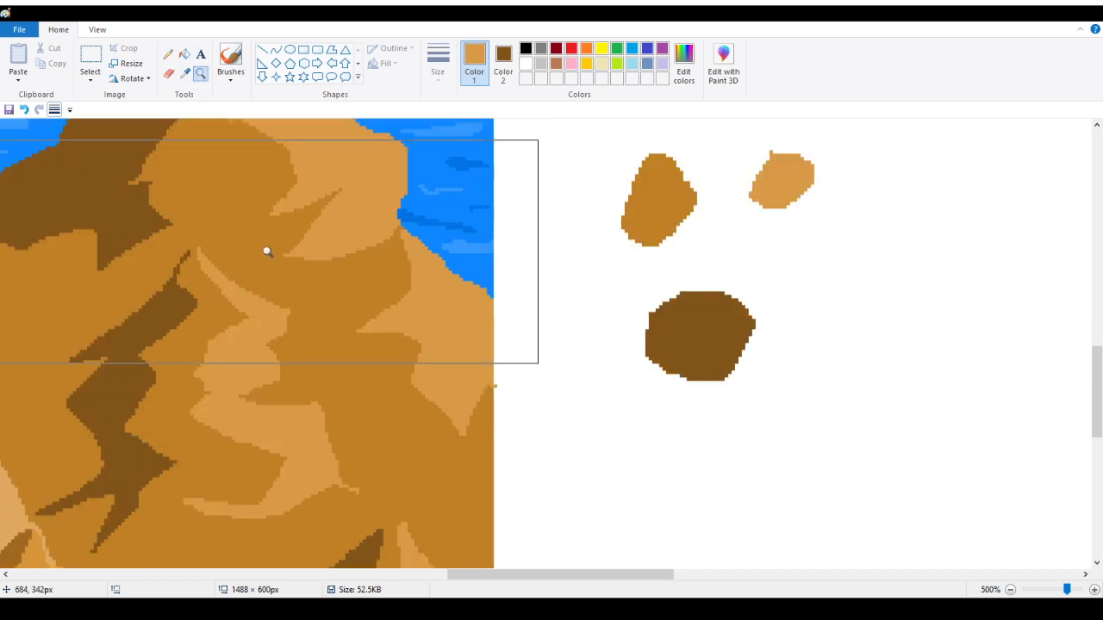
pyautogui.click(168, 55)
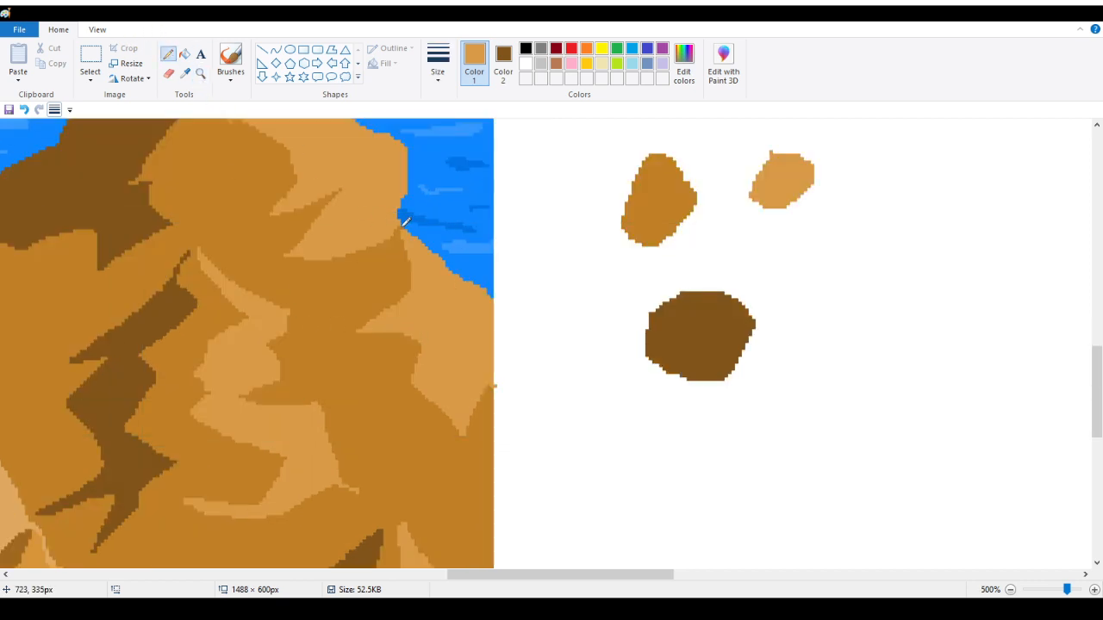
pyautogui.moveTo(394, 237); pyautogui.dragTo(335, 303)
pyautogui.moveTo(386, 246)
pyautogui.mouseDown()
pyautogui.moveTo(307, 309)
pyautogui.moveTo(325, 330)
pyautogui.moveTo(275, 374)
pyautogui.moveTo(331, 394)
pyautogui.moveTo(370, 440)
pyautogui.moveTo(358, 506)
pyautogui.moveTo(422, 472)
pyautogui.moveTo(397, 445)
pyautogui.moveTo(381, 400)
pyautogui.moveTo(393, 367)
pyautogui.moveTo(343, 363)
pyautogui.moveTo(337, 306)
pyautogui.mouseUp()
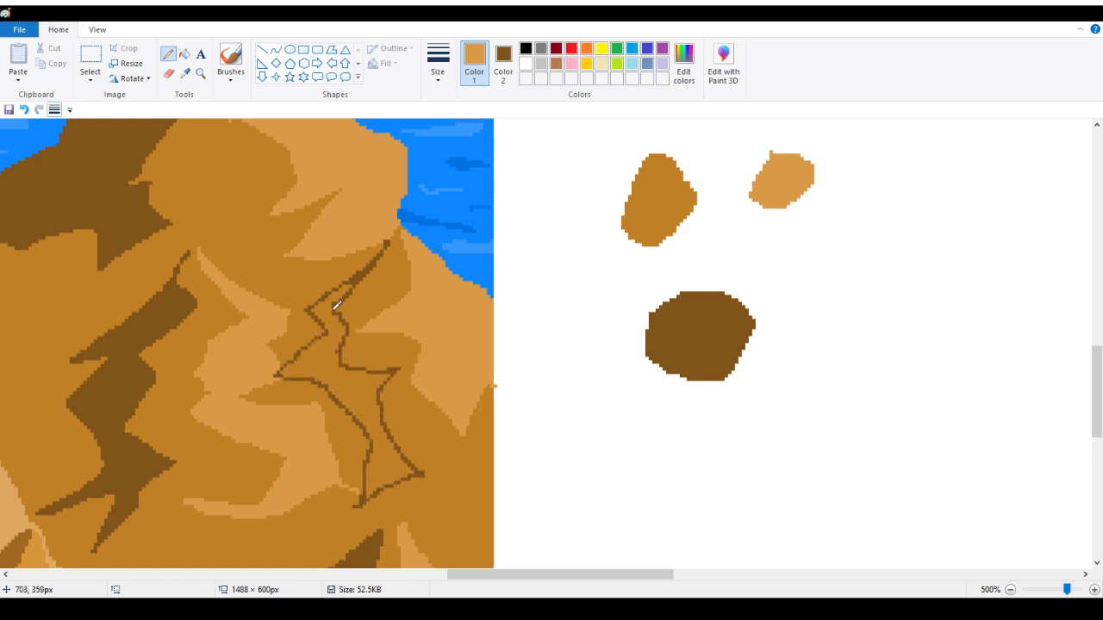
pyautogui.click(184, 54)
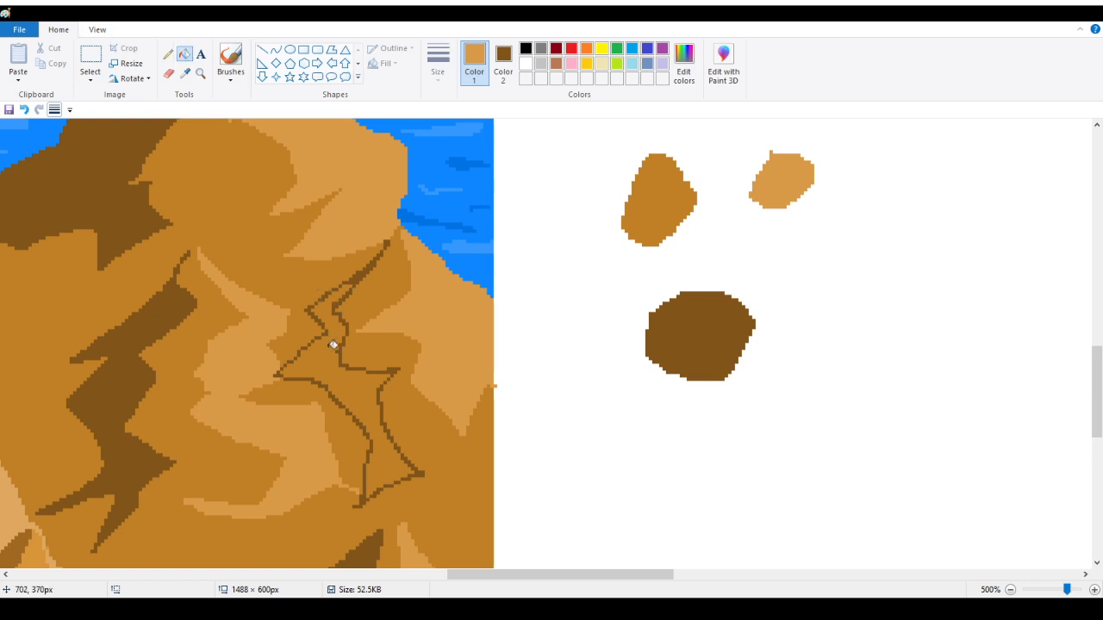
pyautogui.click(333, 345)
# Step: Check the added shadow against the whole picture and inspect the bare slope left of the zigzag shadow
pyautogui.click(200, 74)
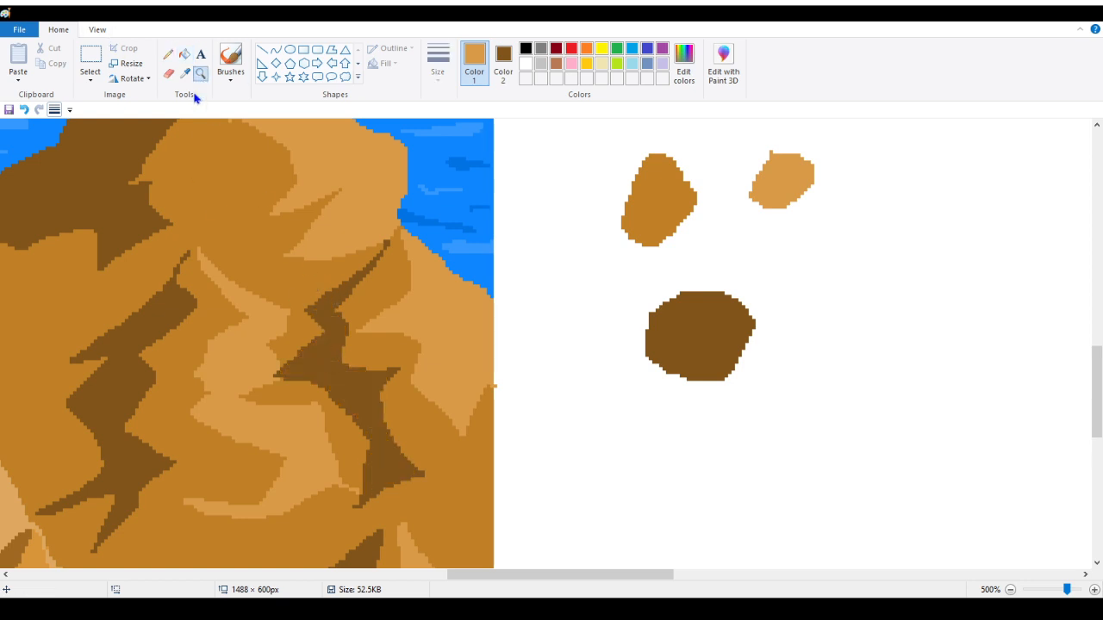
pyautogui.rightClick(136, 206)
pyautogui.rightClick(133, 209)
pyautogui.rightClick(133, 211)
pyautogui.rightClick(133, 213)
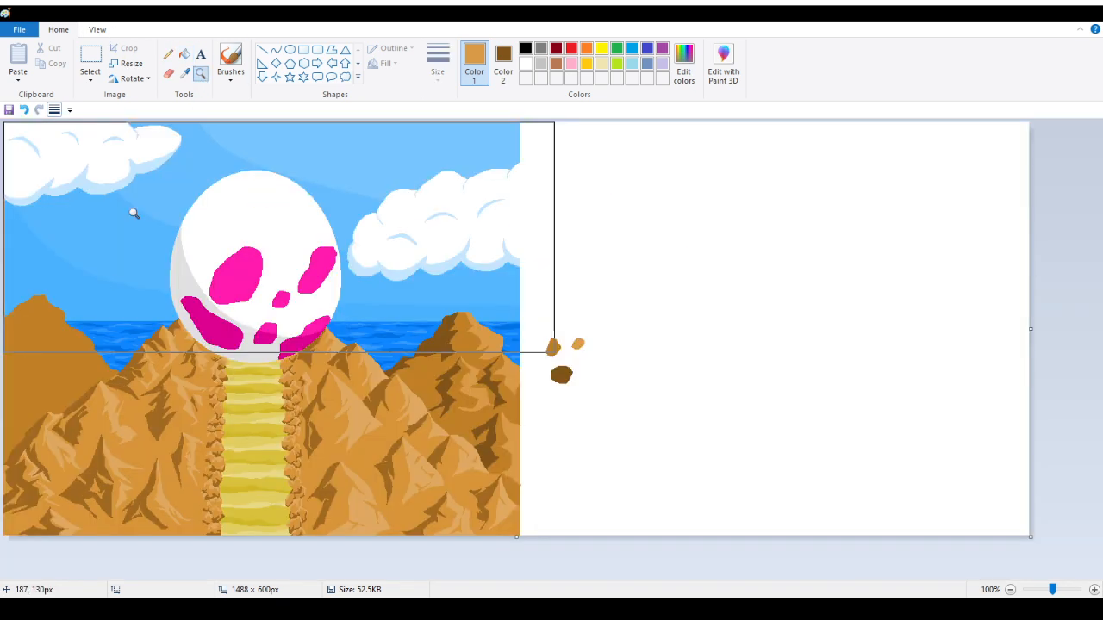
pyautogui.click(446, 351)
pyautogui.click(443, 350)
pyautogui.click(414, 336)
pyautogui.click(389, 324)
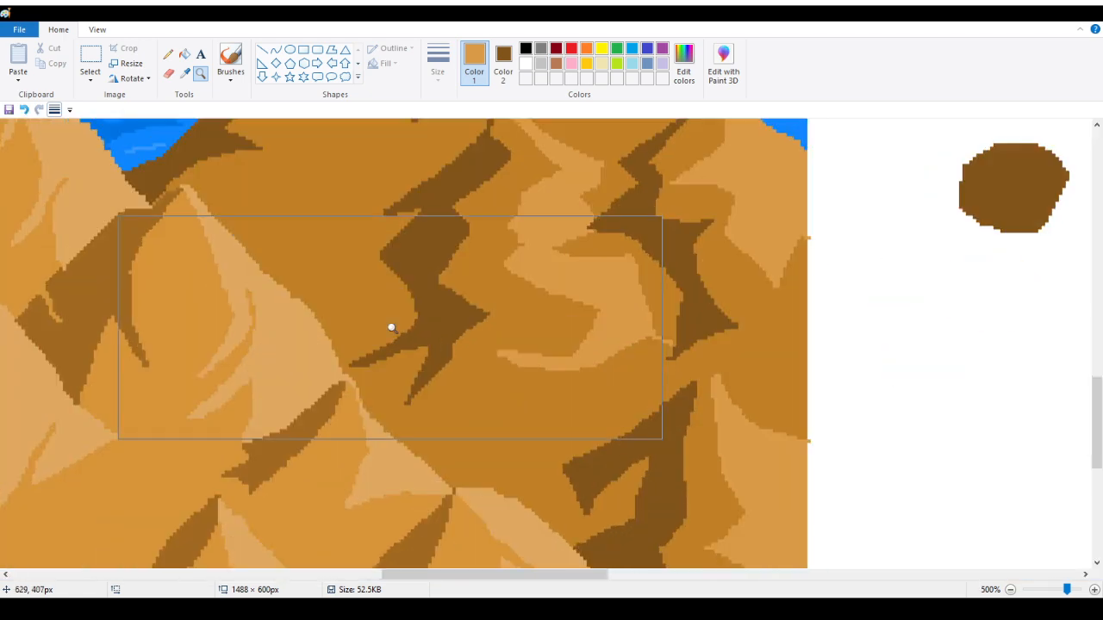
# Step: Pencil a jagged light-brown highlight outline with an inner notch on the bare slope left of the zigzag shadow, and fill it
pyautogui.scroll(2, 247, 239)
pyautogui.click(168, 53)
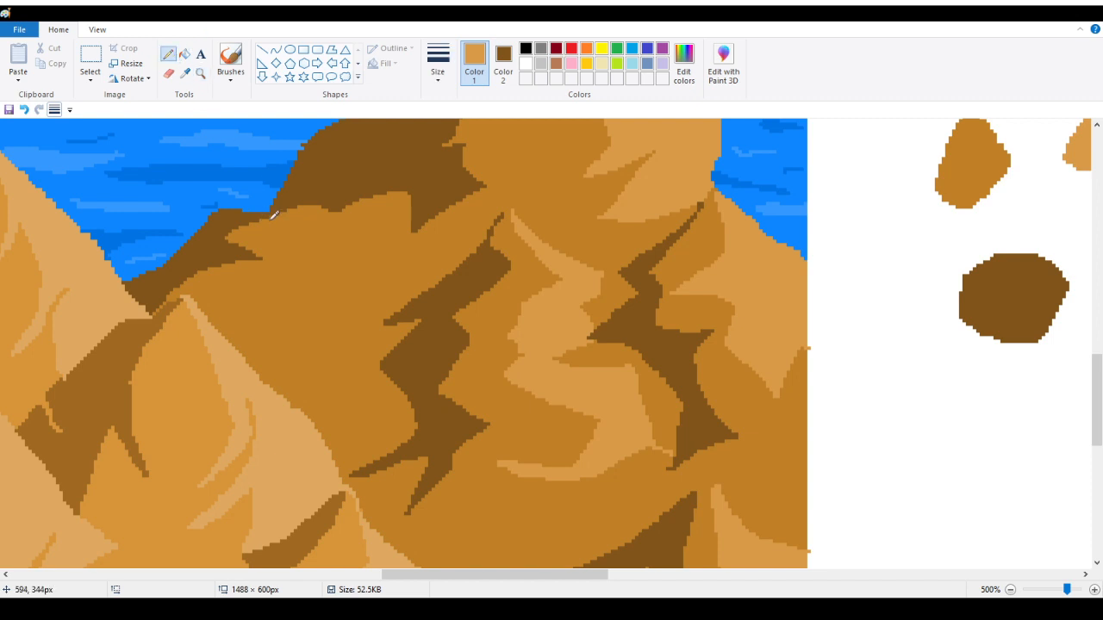
pyautogui.moveTo(273, 215)
pyautogui.mouseDown()
pyautogui.moveTo(353, 266)
pyautogui.moveTo(315, 279)
pyautogui.moveTo(372, 306)
pyautogui.moveTo(323, 298)
pyautogui.moveTo(317, 385)
pyautogui.moveTo(352, 375)
pyautogui.moveTo(347, 328)
pyautogui.moveTo(374, 415)
pyautogui.moveTo(321, 410)
pyautogui.moveTo(272, 340)
pyautogui.moveTo(243, 340)
pyautogui.moveTo(285, 320)
pyautogui.moveTo(296, 300)
pyautogui.moveTo(276, 273)
pyautogui.moveTo(287, 260)
pyautogui.moveTo(271, 219)
pyautogui.mouseUp()
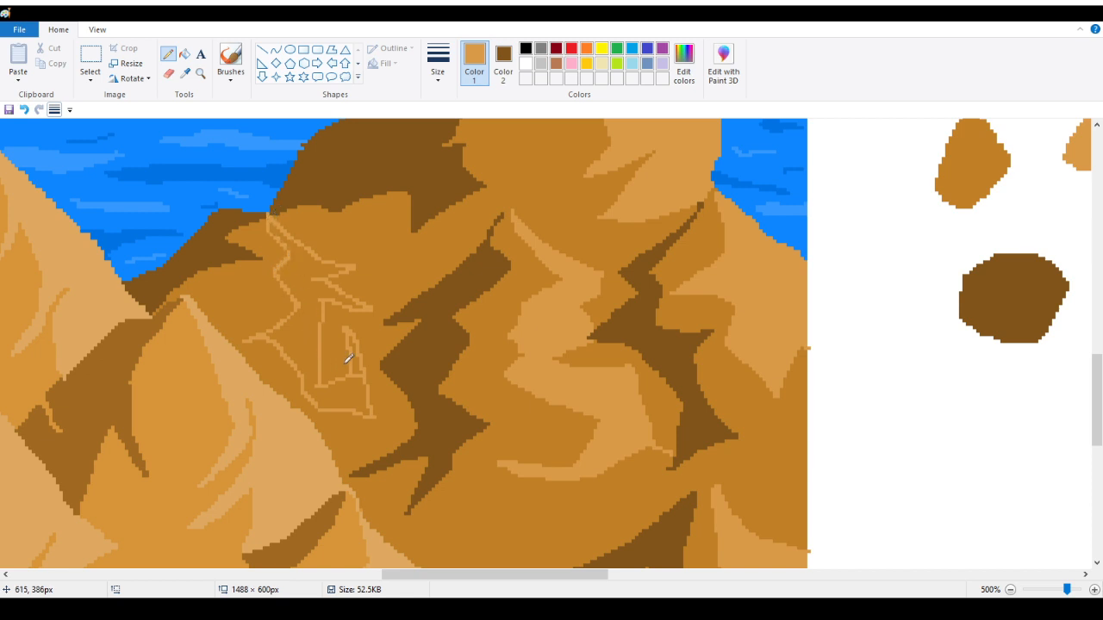
pyautogui.click(184, 53)
pyautogui.click(312, 315)
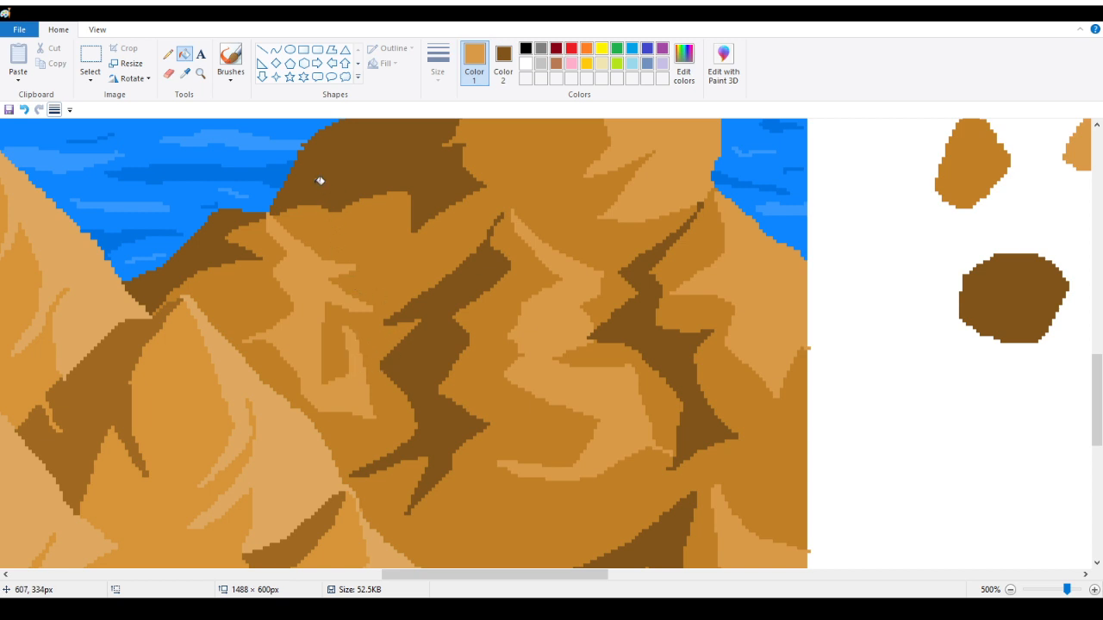
# Step: Reshape the bare notch inside the new highlight with light-brown pencil strokes and check the whole picture
pyautogui.click(167, 53)
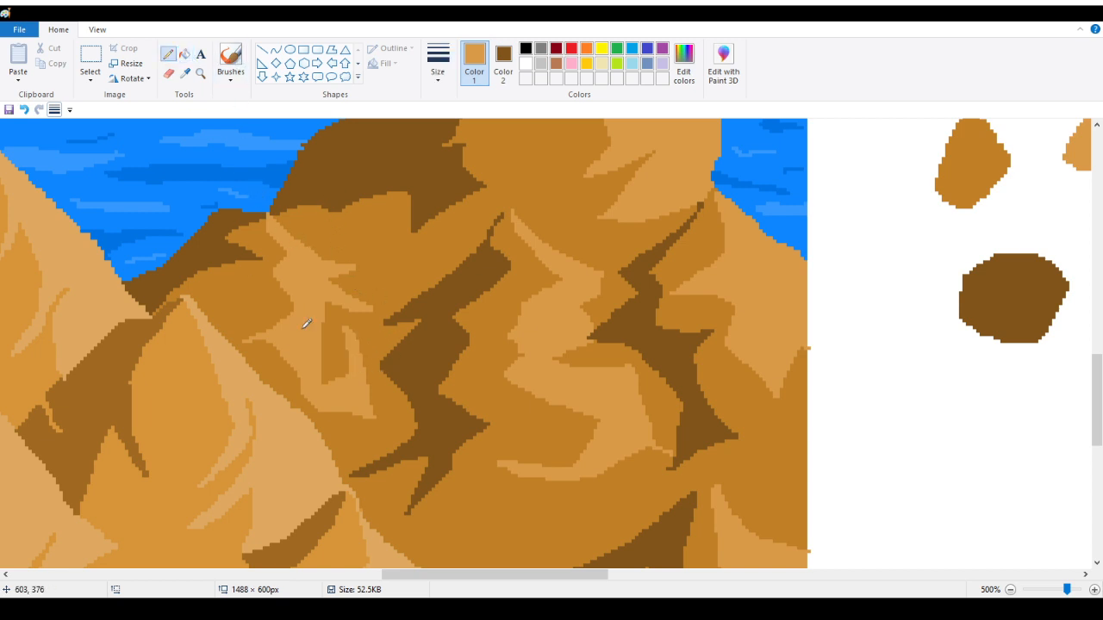
pyautogui.moveTo(322, 332)
pyautogui.mouseDown()
pyautogui.moveTo(347, 370)
pyautogui.moveTo(324, 351)
pyautogui.moveTo(324, 363)
pyautogui.mouseUp()
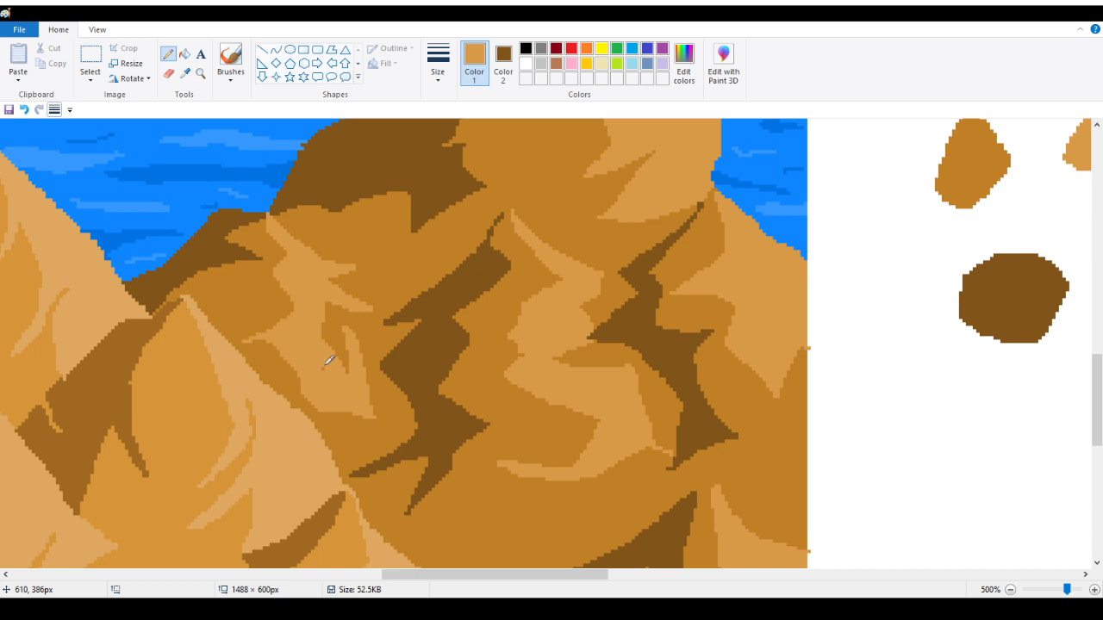
pyautogui.click(200, 74)
pyautogui.rightClick(217, 222)
pyautogui.rightClick(214, 225)
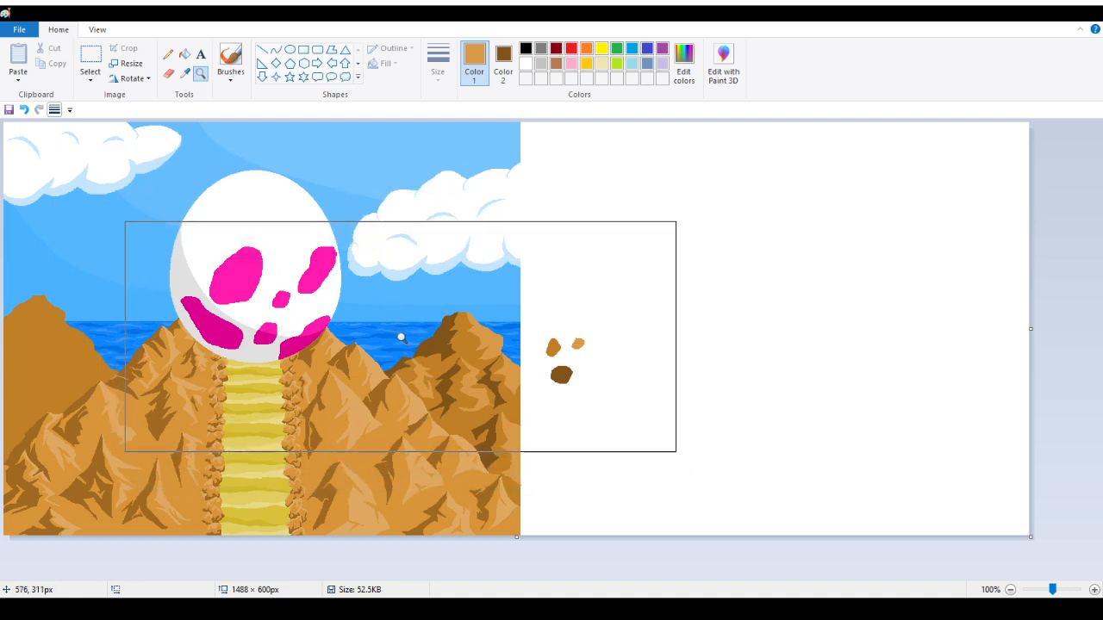
# Step: Pencil a small triangular light-brown highlight outline on the bare slope just above the foreground ridge's dark tip
pyautogui.click(460, 416)
pyautogui.click(549, 367)
pyautogui.click(454, 291)
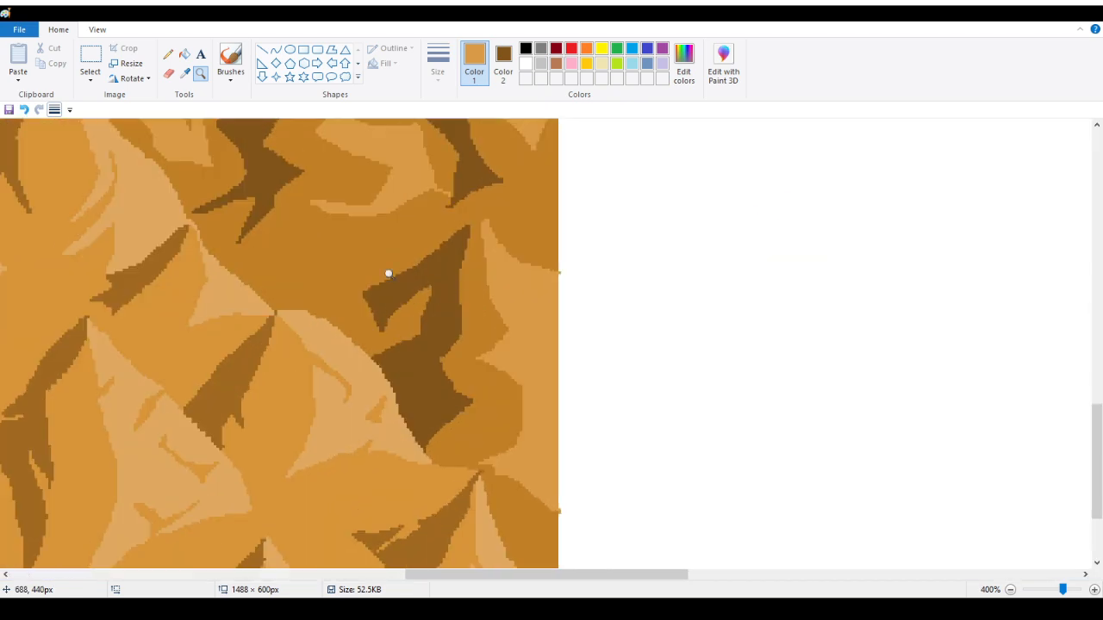
pyautogui.click(318, 236)
pyautogui.click(170, 54)
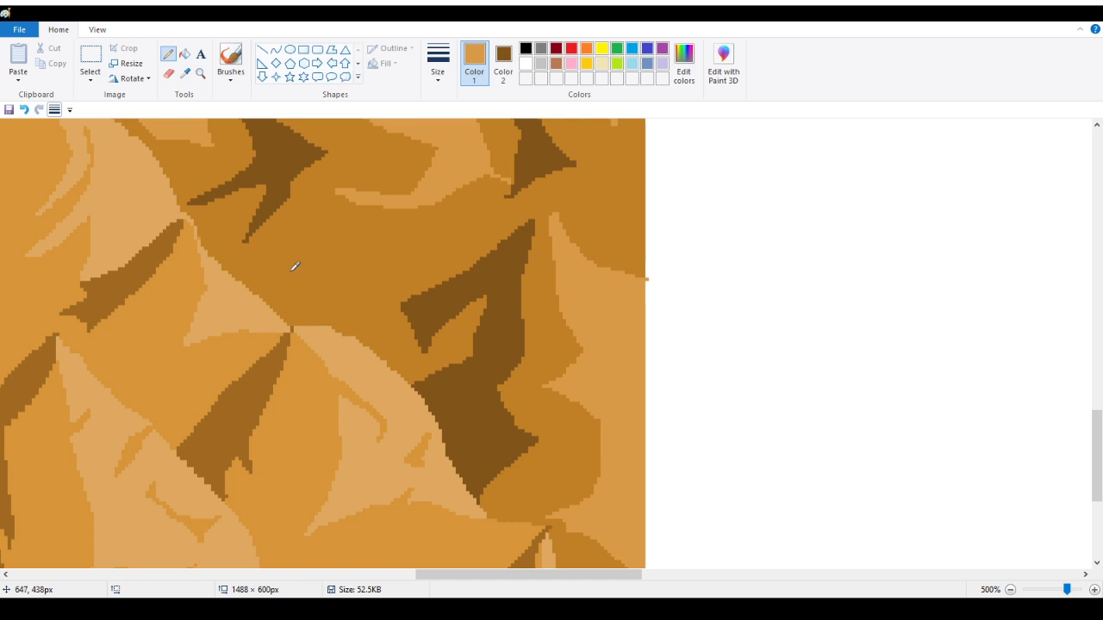
pyautogui.moveTo(294, 266); pyautogui.dragTo(312, 321)
pyautogui.moveTo(294, 275); pyautogui.dragTo(346, 312)
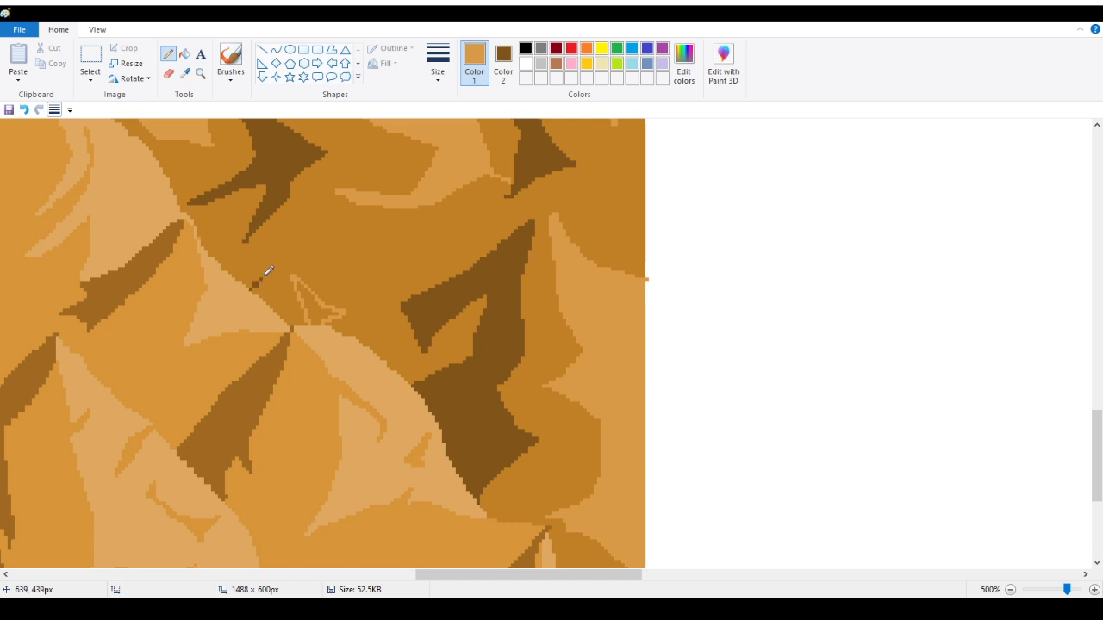
# Step: Pencil a small dark-brown shadow outline left of the small highlight outline, fill both shapes with their own colours, and check the whole picture
pyautogui.moveTo(256, 284)
pyautogui.mouseDown()
pyautogui.moveTo(272, 261)
pyautogui.moveTo(269, 295)
pyautogui.mouseUp()
pyautogui.click(184, 53)
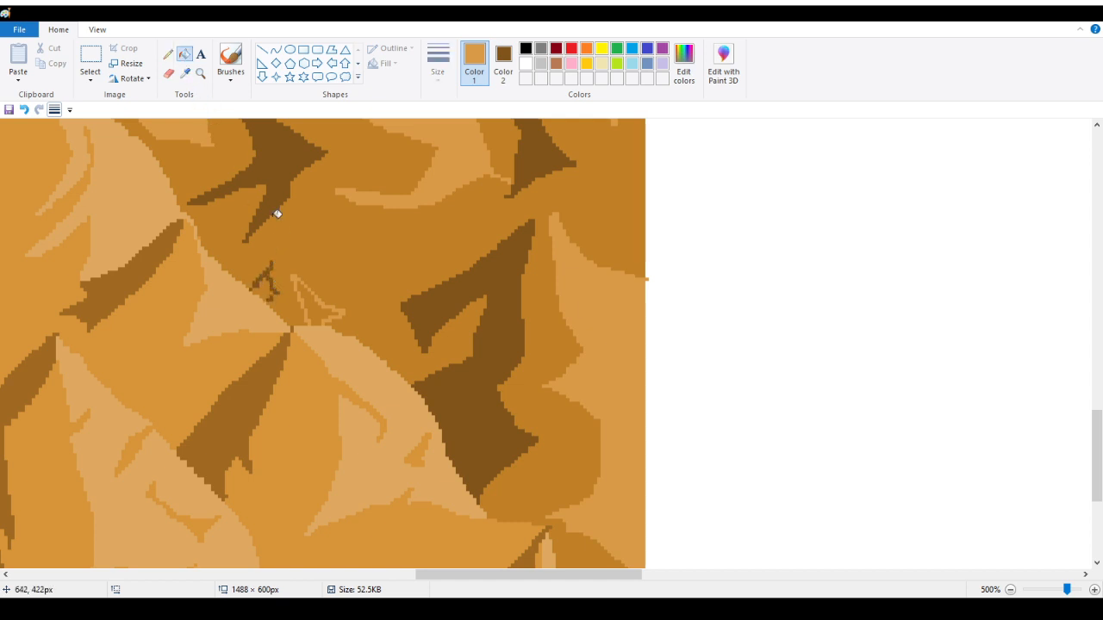
pyautogui.click(265, 288)
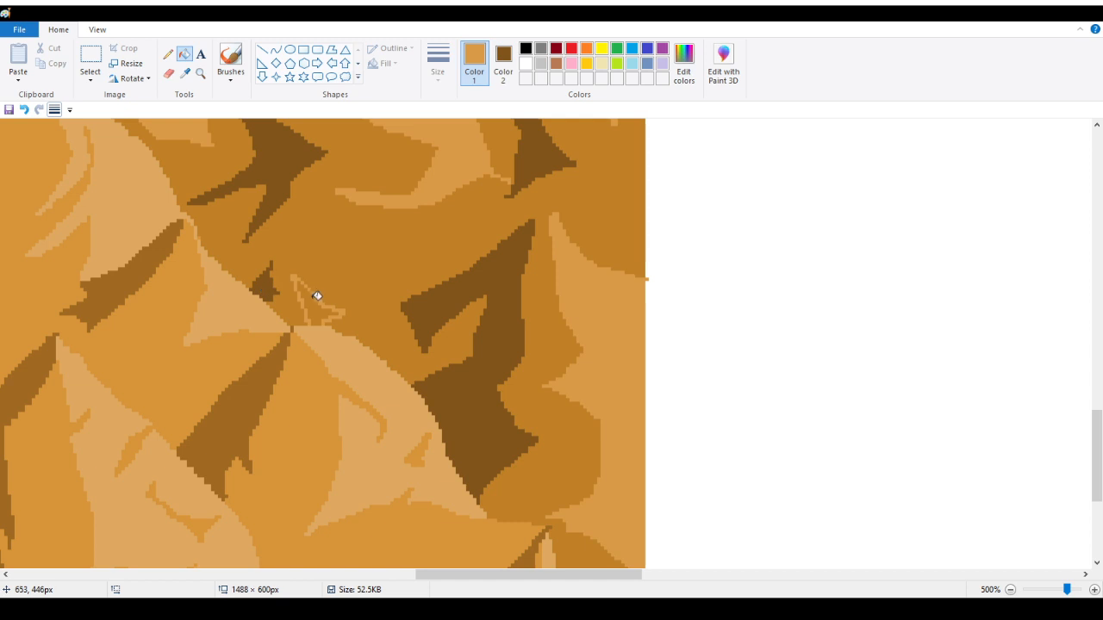
pyautogui.click(200, 73)
pyautogui.rightClick(241, 255)
pyautogui.rightClick(241, 255)
pyautogui.rightClick(227, 254)
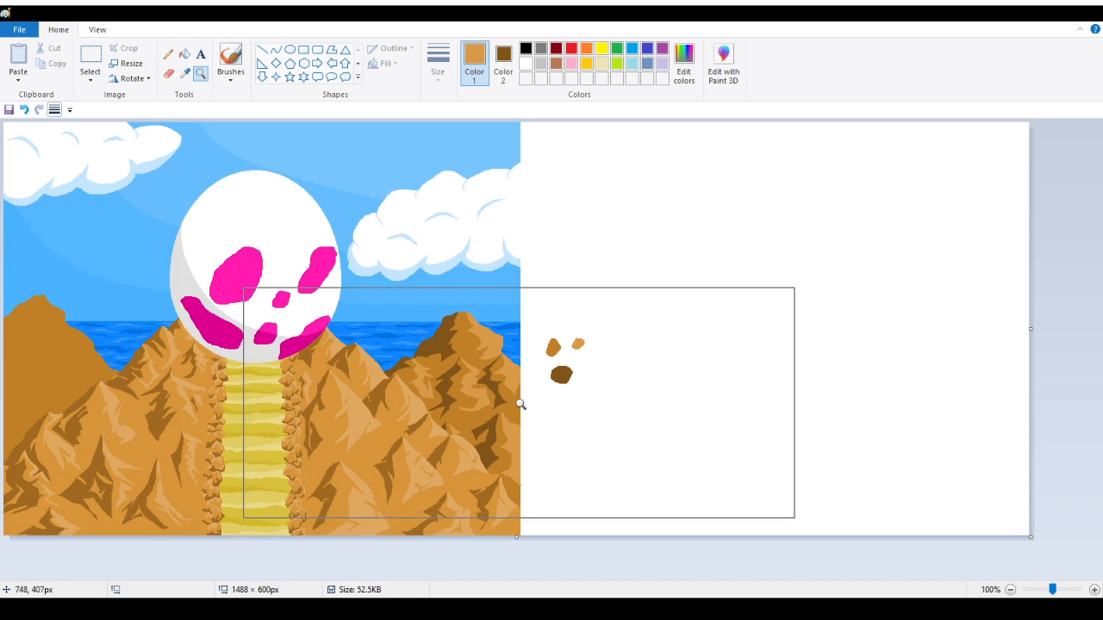
# Step: Sample the mid-brown base colour and pencil thin notches into the shadow and highlight edges of the right mountain's peak
pyautogui.click(498, 376)
pyautogui.click(518, 302)
pyautogui.click(340, 240)
pyautogui.click(284, 251)
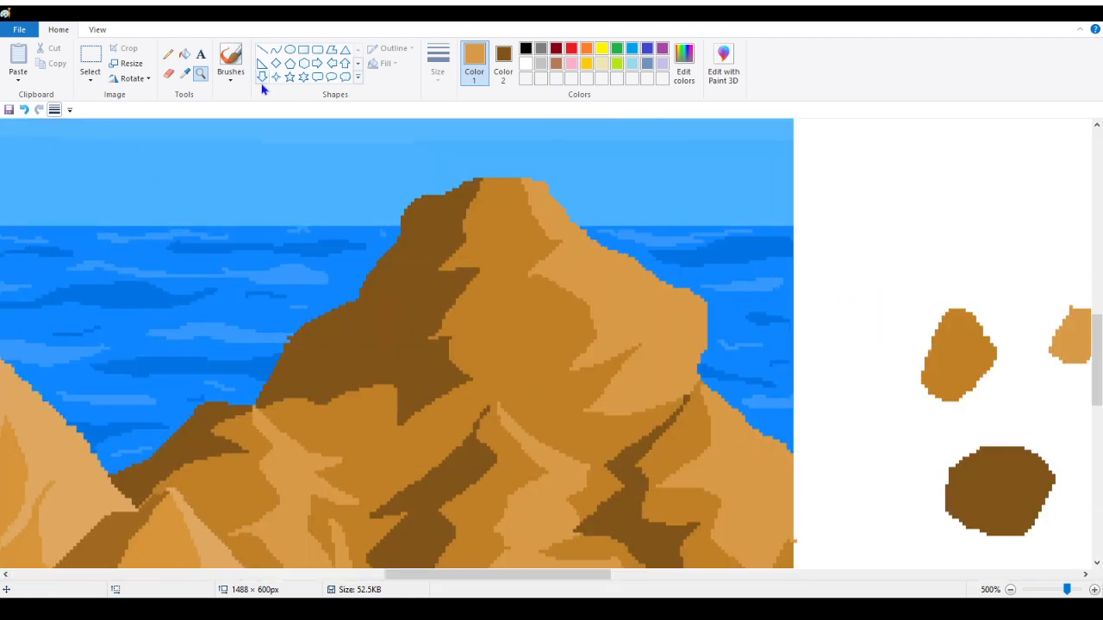
pyautogui.click(183, 76)
pyautogui.click(493, 325)
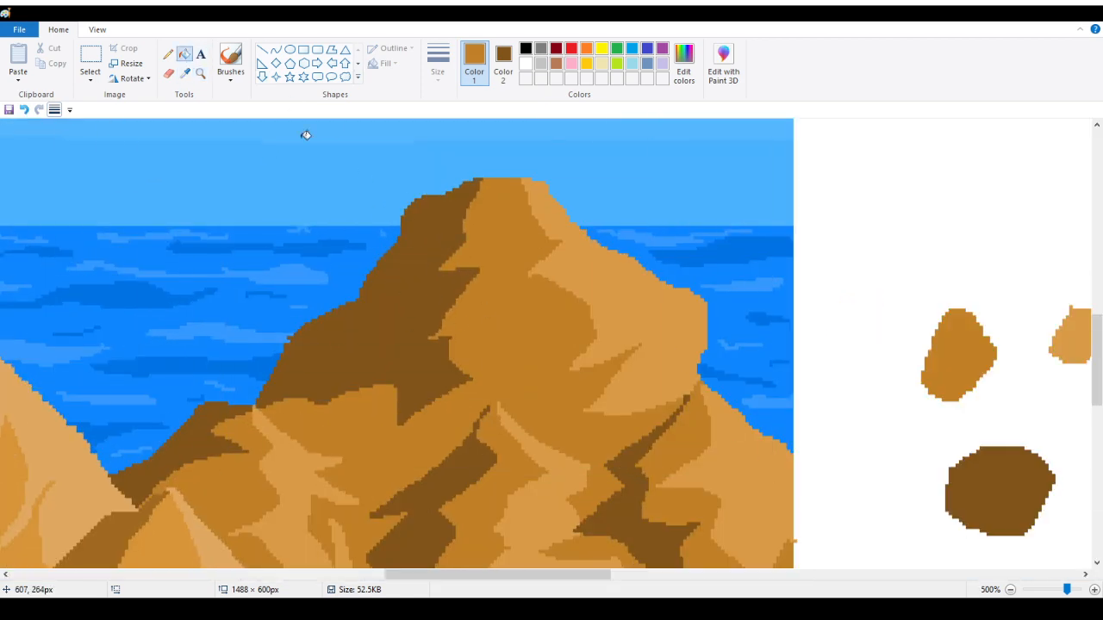
pyautogui.click(169, 55)
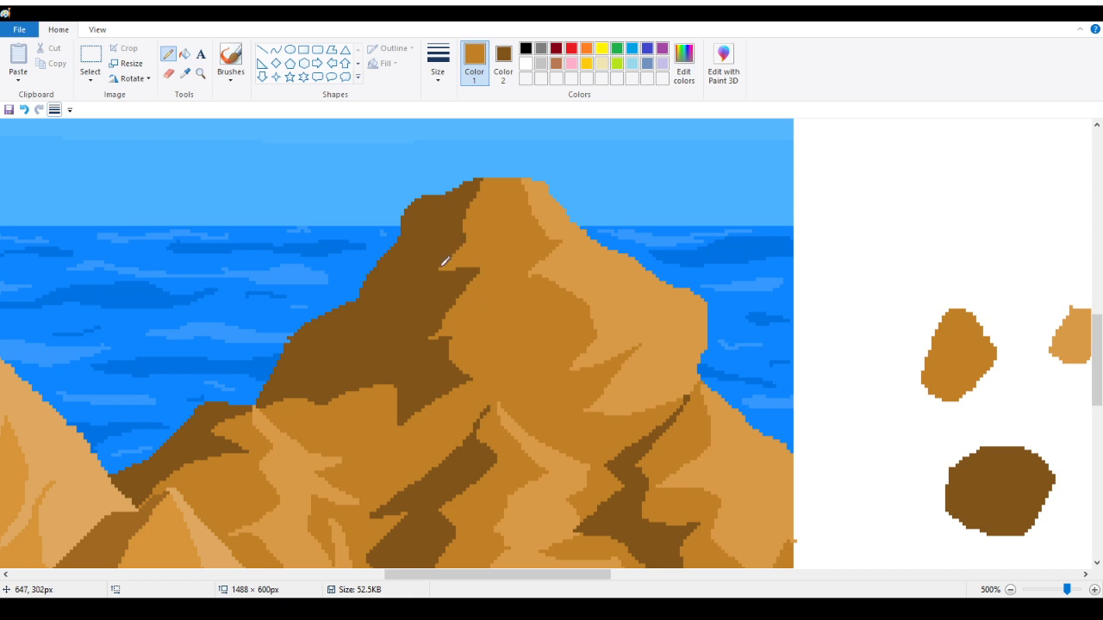
pyautogui.moveTo(450, 253)
pyautogui.mouseDown()
pyautogui.moveTo(397, 292)
pyautogui.moveTo(454, 251)
pyautogui.mouseUp()
pyautogui.moveTo(309, 397)
pyautogui.mouseDown()
pyautogui.moveTo(358, 363)
pyautogui.moveTo(313, 404)
pyautogui.moveTo(336, 386)
pyautogui.mouseUp()
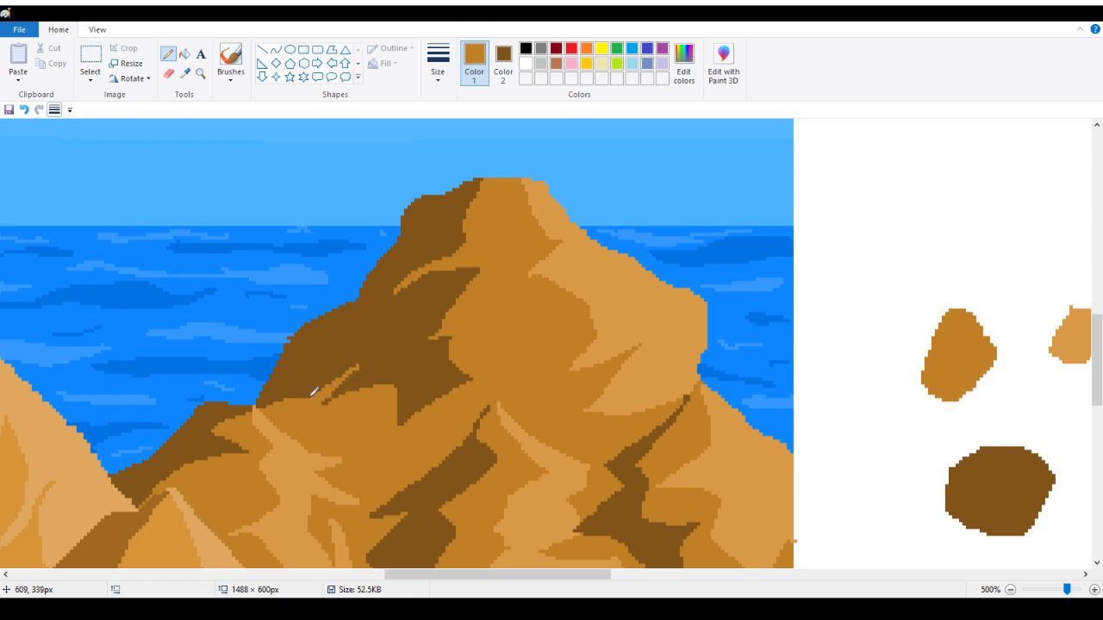
pyautogui.moveTo(356, 362); pyautogui.dragTo(314, 374)
pyautogui.moveTo(309, 381); pyautogui.dragTo(288, 392)
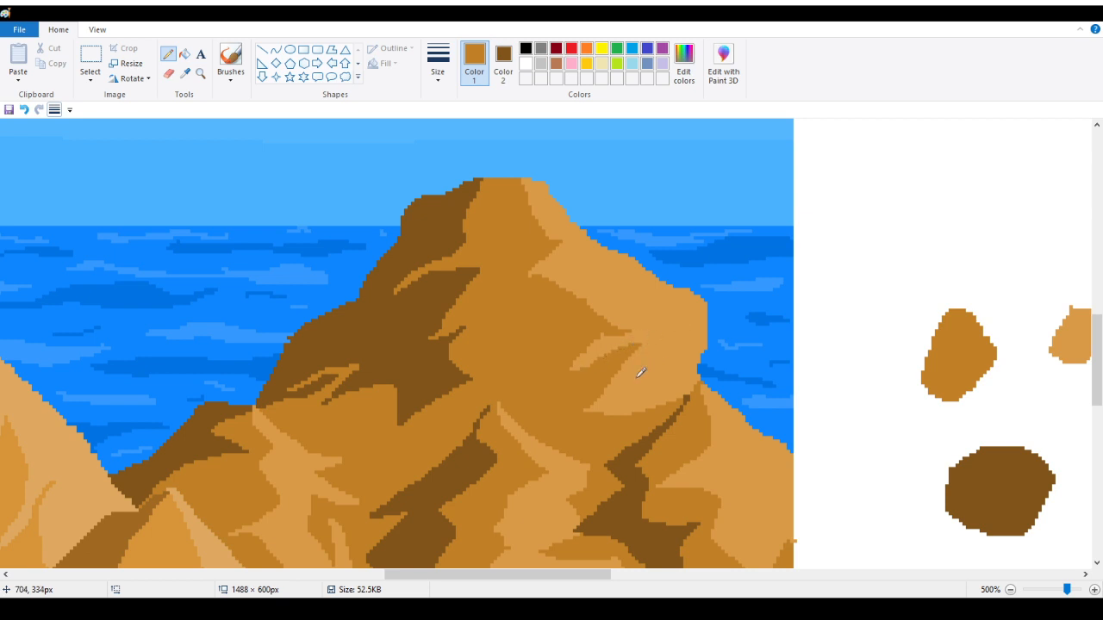
# Step: Sample the foreground shadow brown for retouching the ridge tip below the small highlight, restore dark brown as the secondary colour, and check the whole picture
pyautogui.scroll(-2, 480, 345)
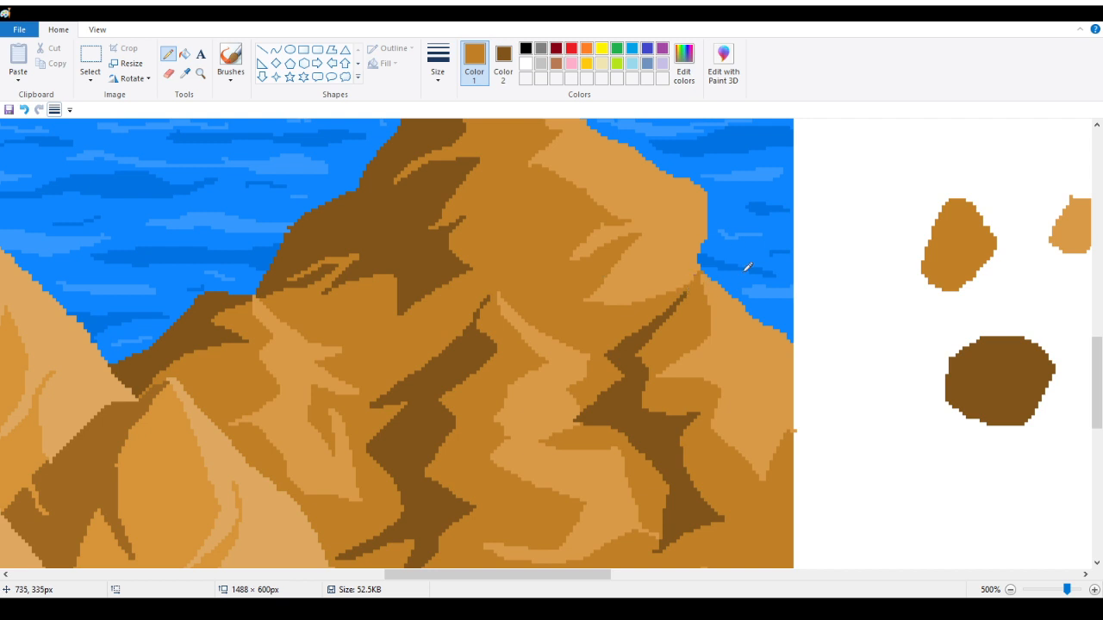
pyautogui.scroll(-2, 639, 336)
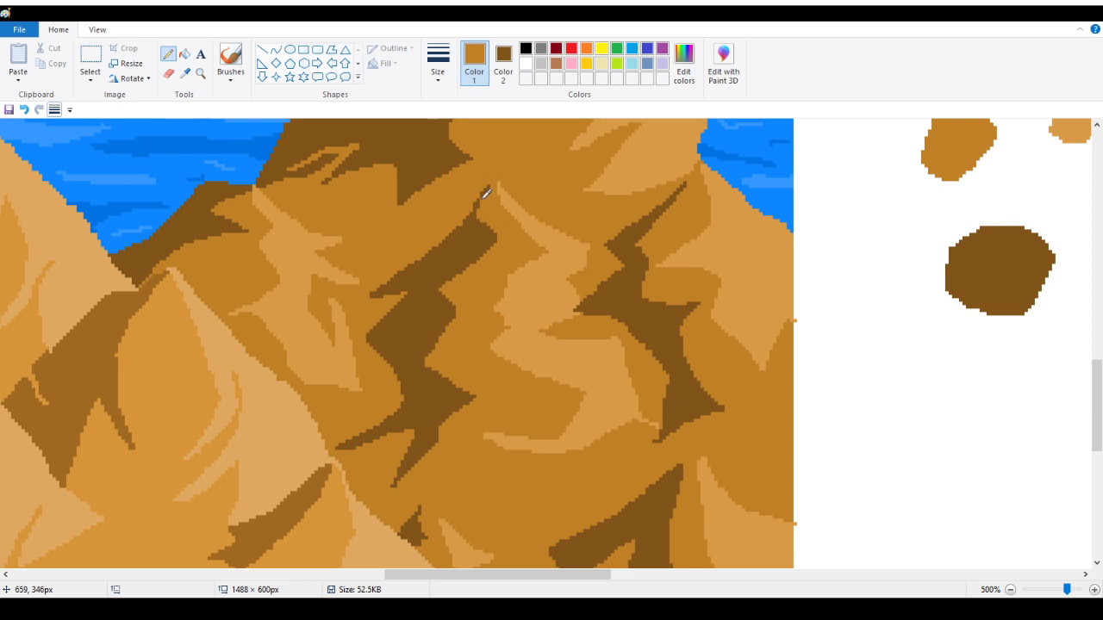
pyautogui.scroll(-2, 498, 223)
pyautogui.scroll(-2, 517, 336)
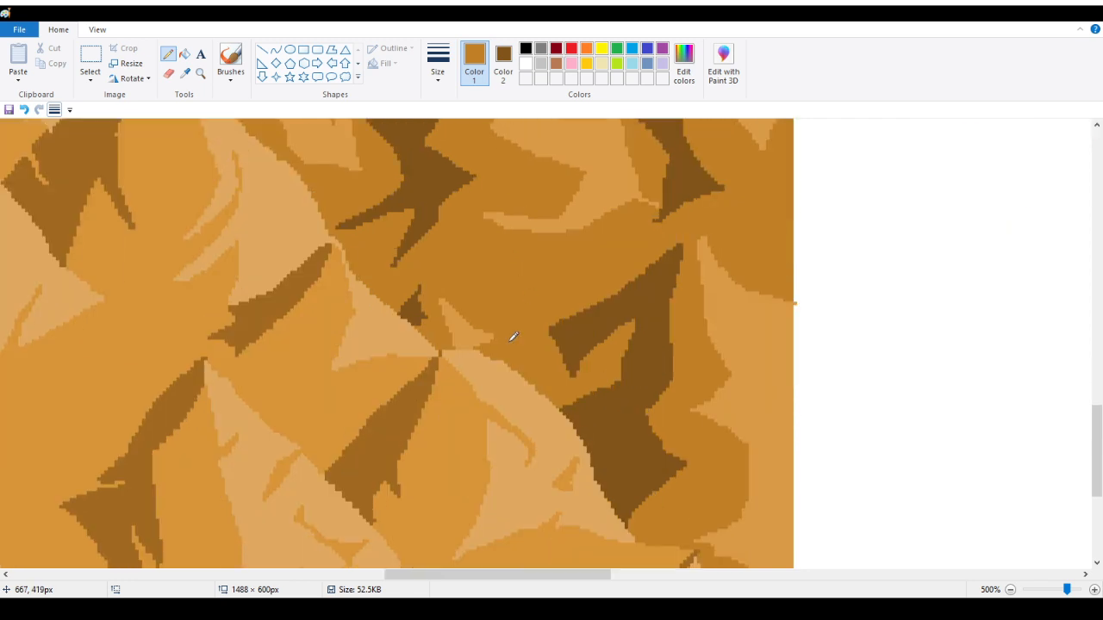
pyautogui.scroll(-5, 508, 337)
pyautogui.click(185, 74)
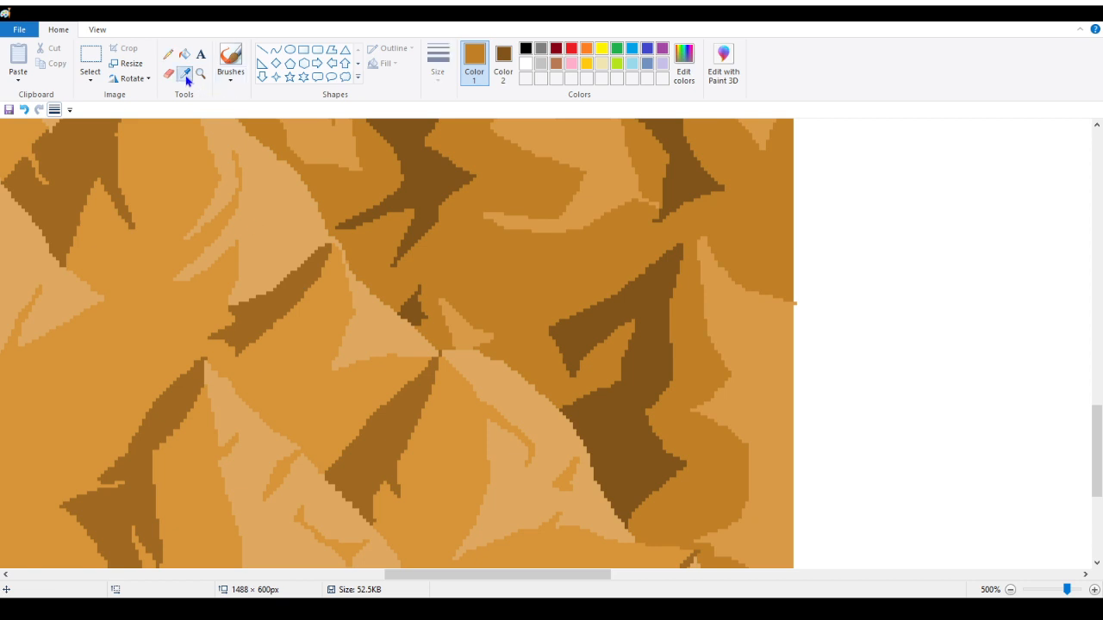
pyautogui.click(424, 379)
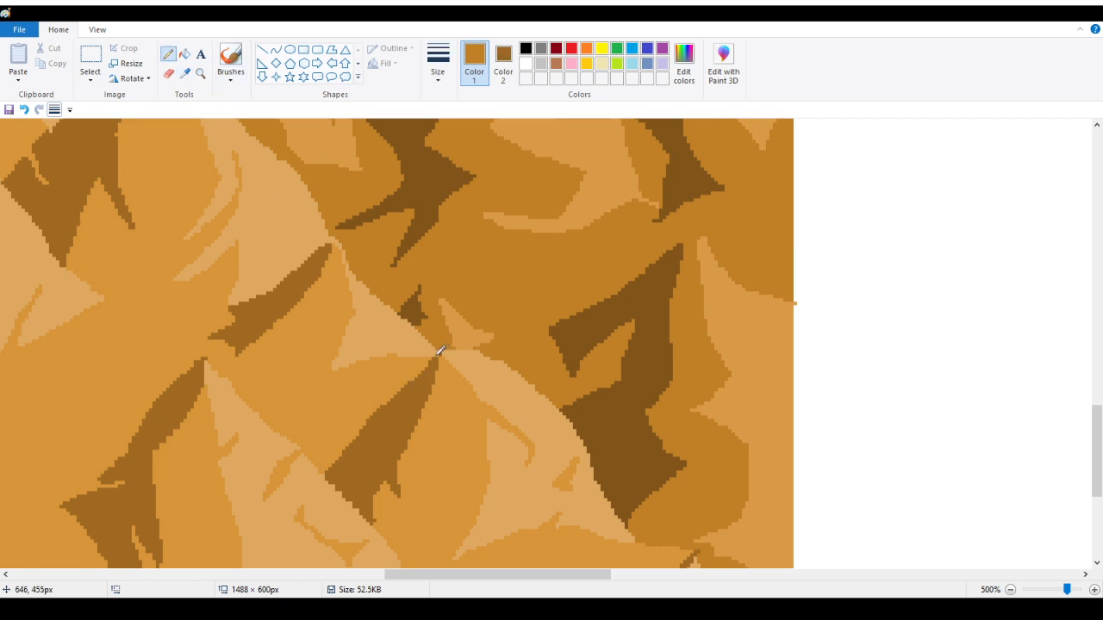
pyautogui.click(186, 75)
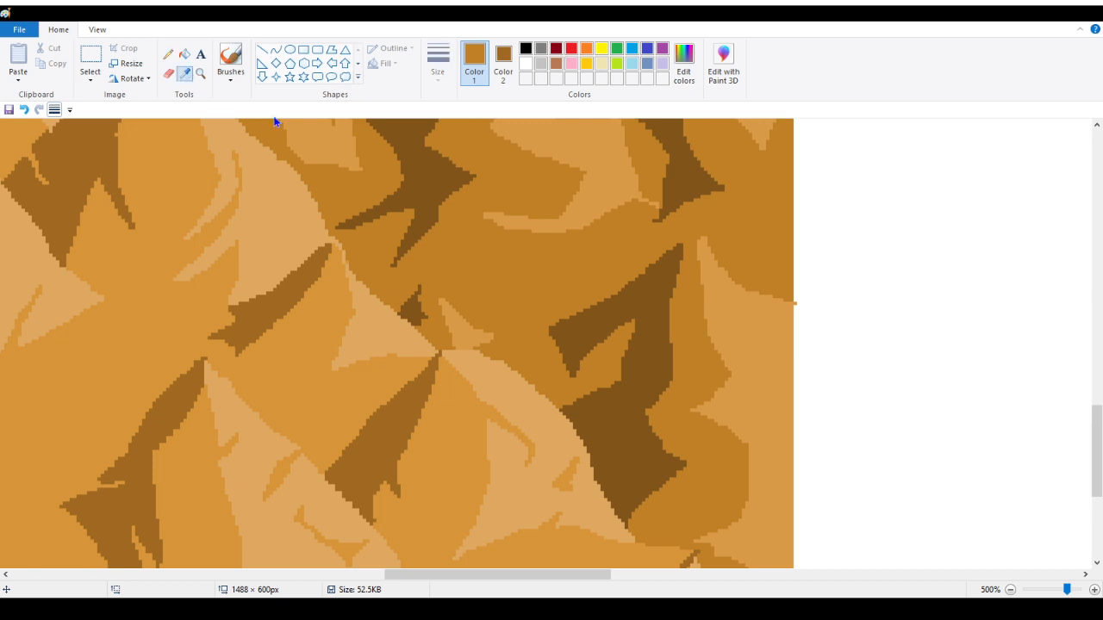
pyautogui.click(199, 75)
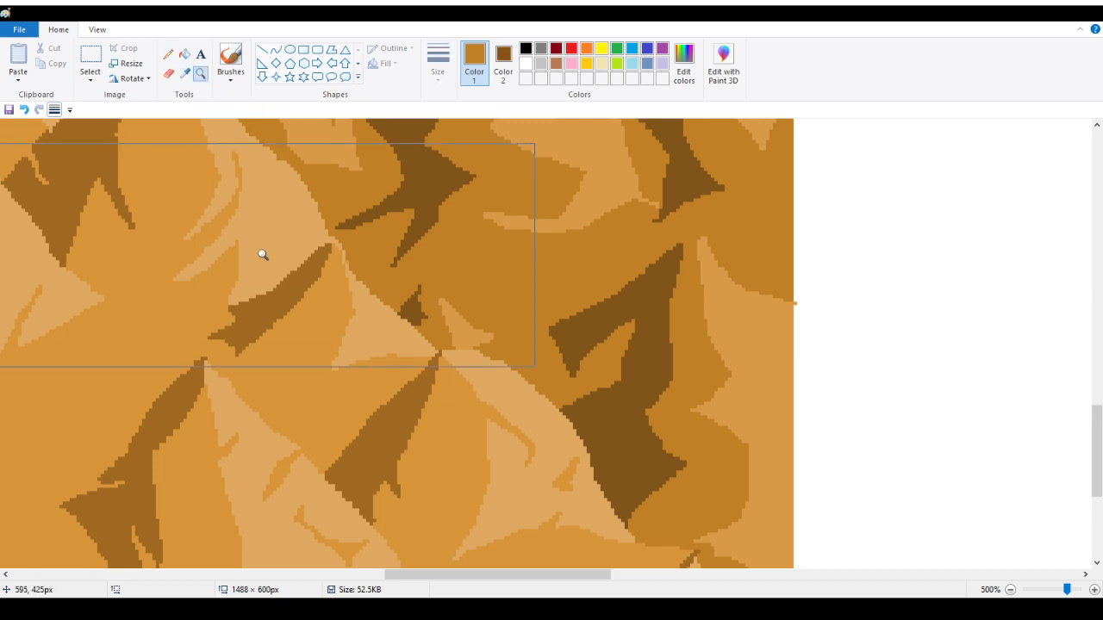
pyautogui.rightClick(264, 263)
pyautogui.rightClick(264, 265)
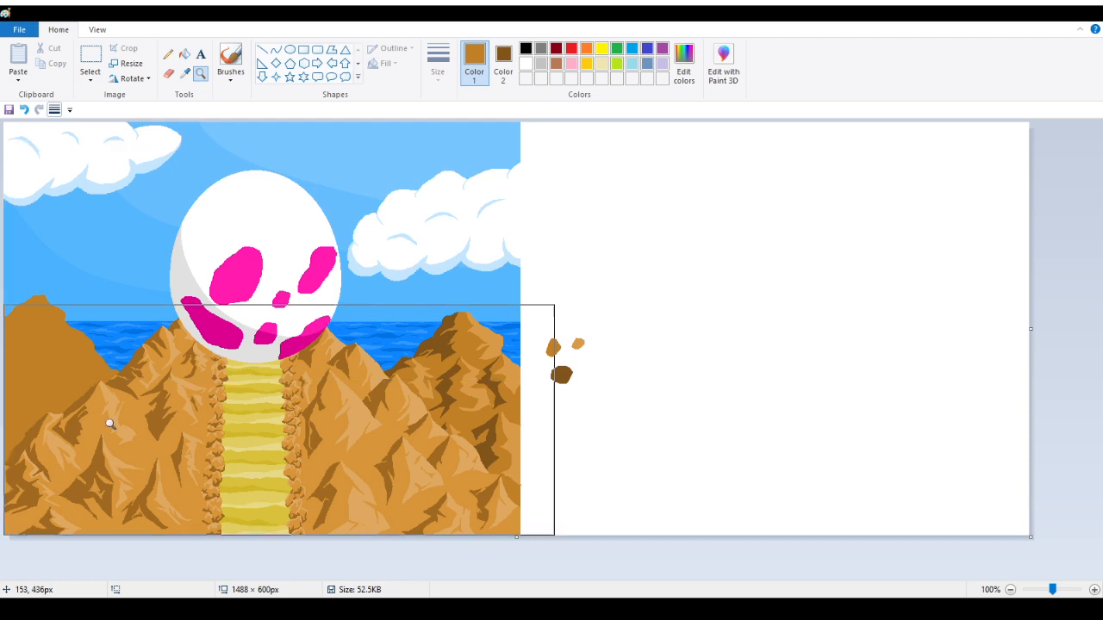
# Step: Reshape the lower dark-brown shadow beside the foreground ridge into a forked left tip and pencil a mid-brown notch across its waist
pyautogui.click(345, 374)
pyautogui.click(688, 382)
pyautogui.click(213, 337)
pyautogui.click(421, 337)
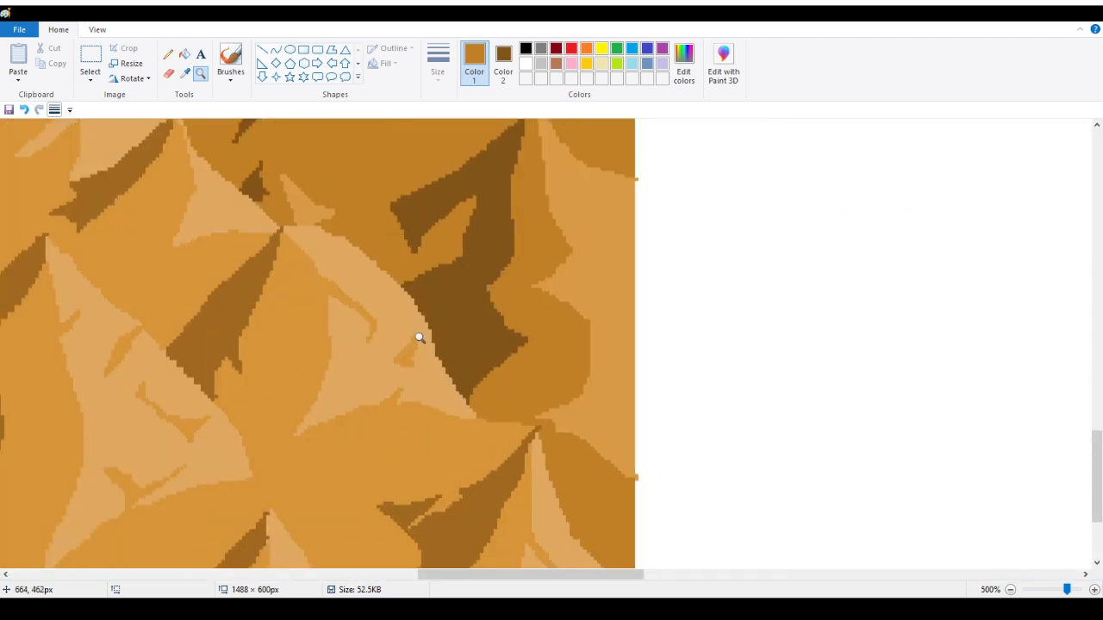
pyautogui.click(422, 247)
pyautogui.scroll(2, 258, 241)
pyautogui.scroll(-1, 166, 225)
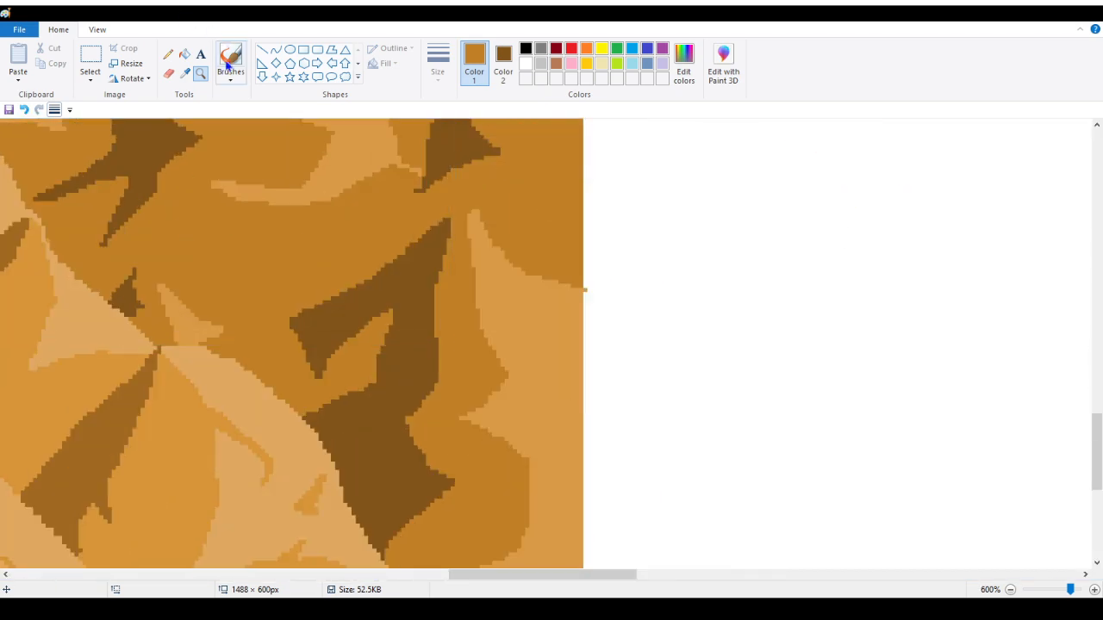
pyautogui.click(184, 74)
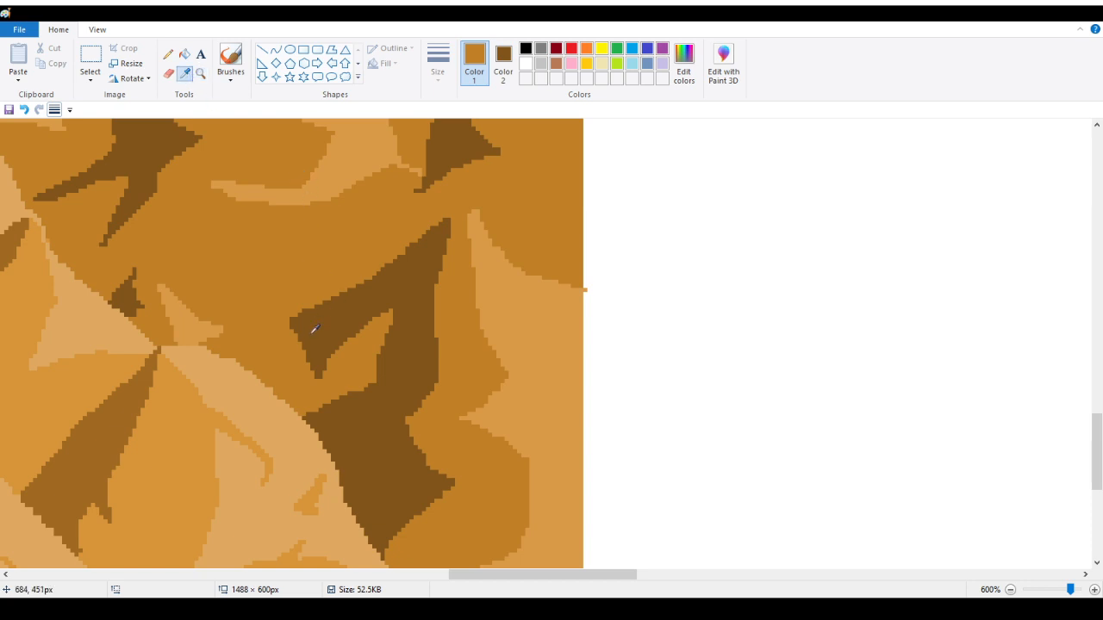
pyautogui.scroll(1, 314, 329)
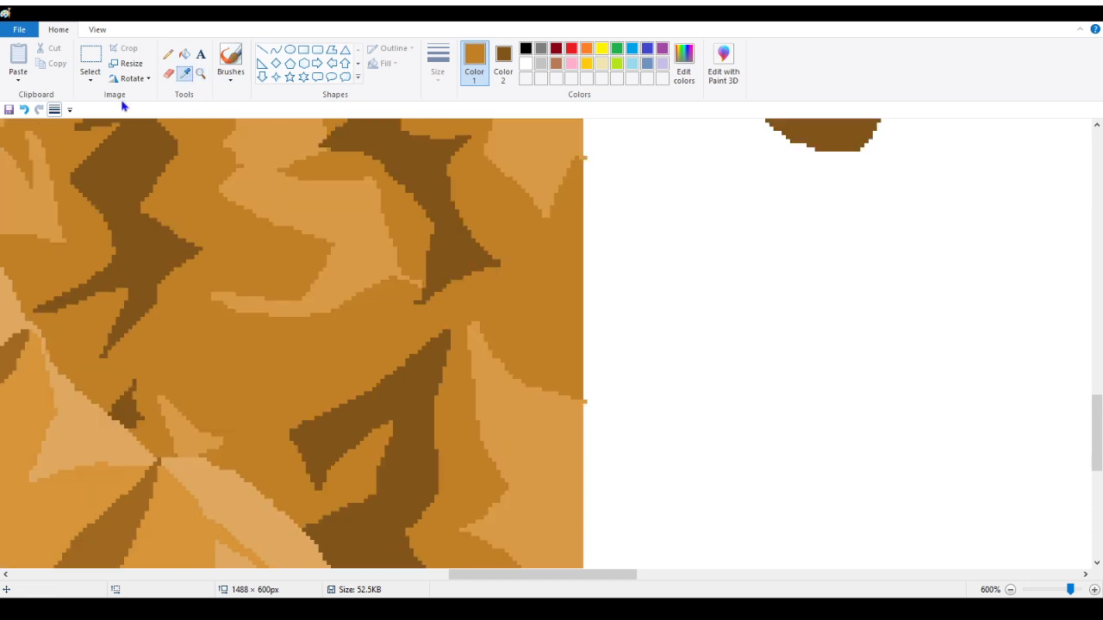
pyautogui.click(168, 54)
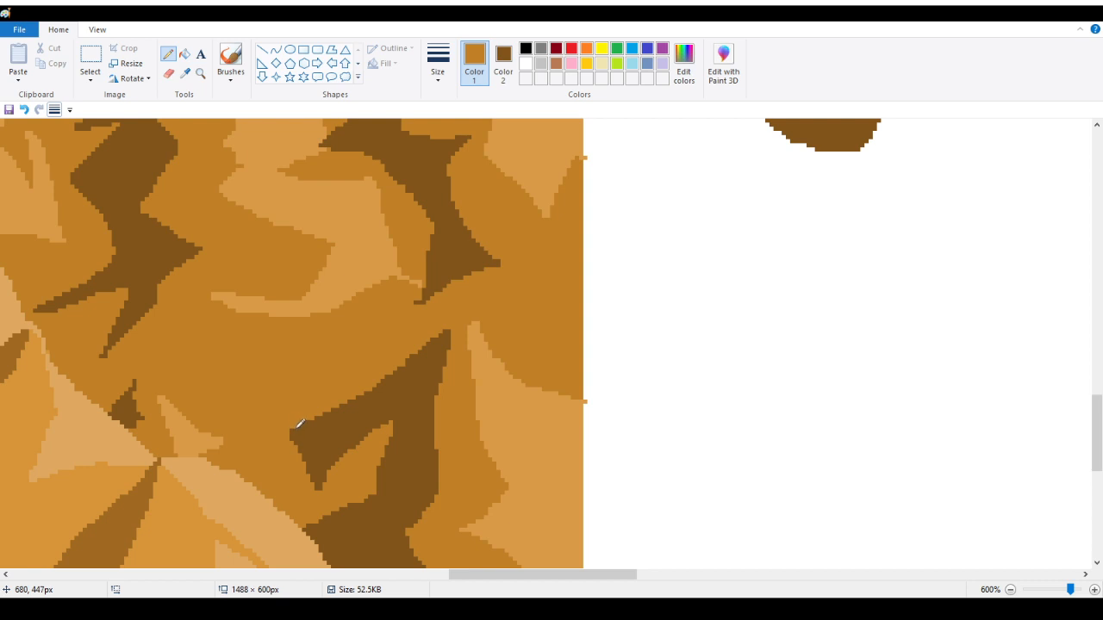
pyautogui.moveTo(299, 423)
pyautogui.mouseDown()
pyautogui.moveTo(277, 441)
pyautogui.moveTo(308, 439)
pyautogui.mouseUp()
pyautogui.moveTo(306, 443); pyautogui.dragTo(338, 431)
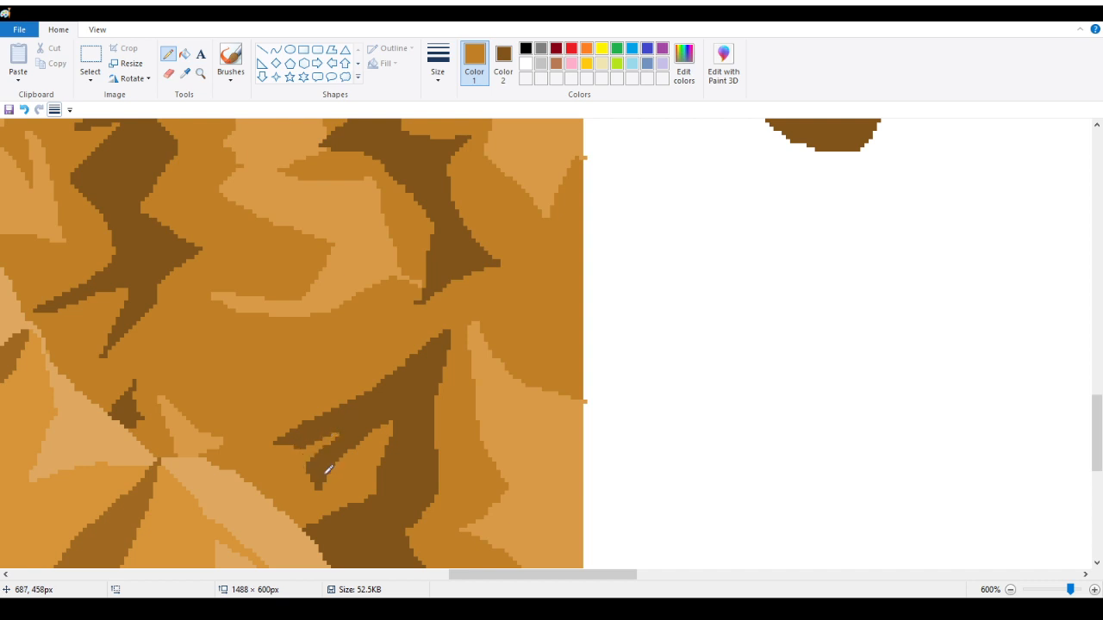
pyautogui.scroll(-2, 315, 474)
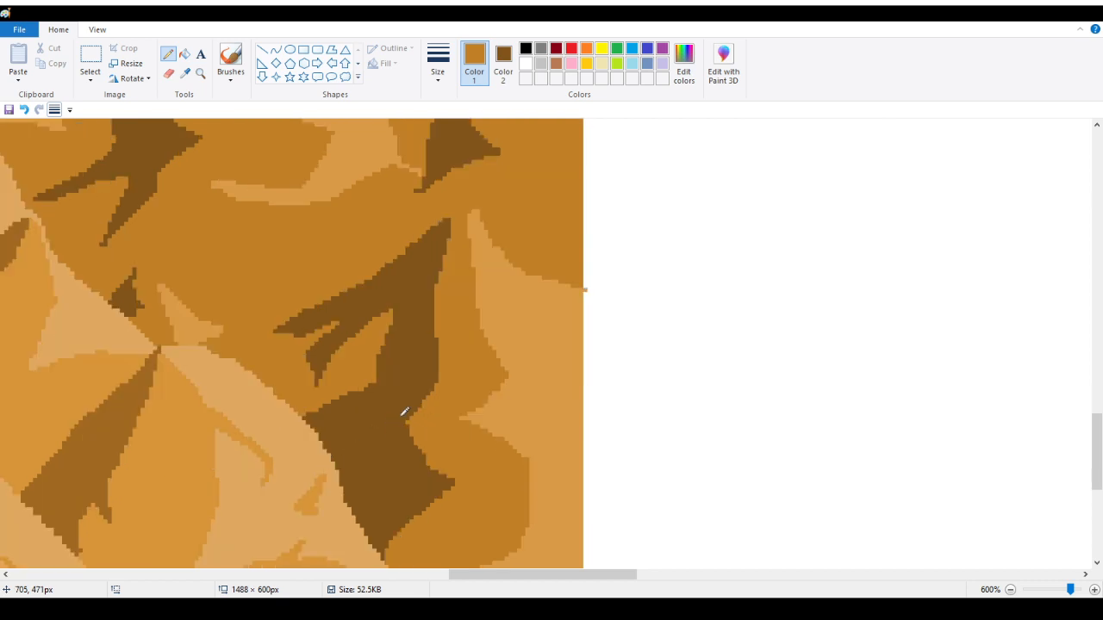
pyautogui.moveTo(410, 415)
pyautogui.mouseDown()
pyautogui.moveTo(354, 429)
pyautogui.moveTo(411, 419)
pyautogui.moveTo(354, 445)
pyautogui.mouseUp()
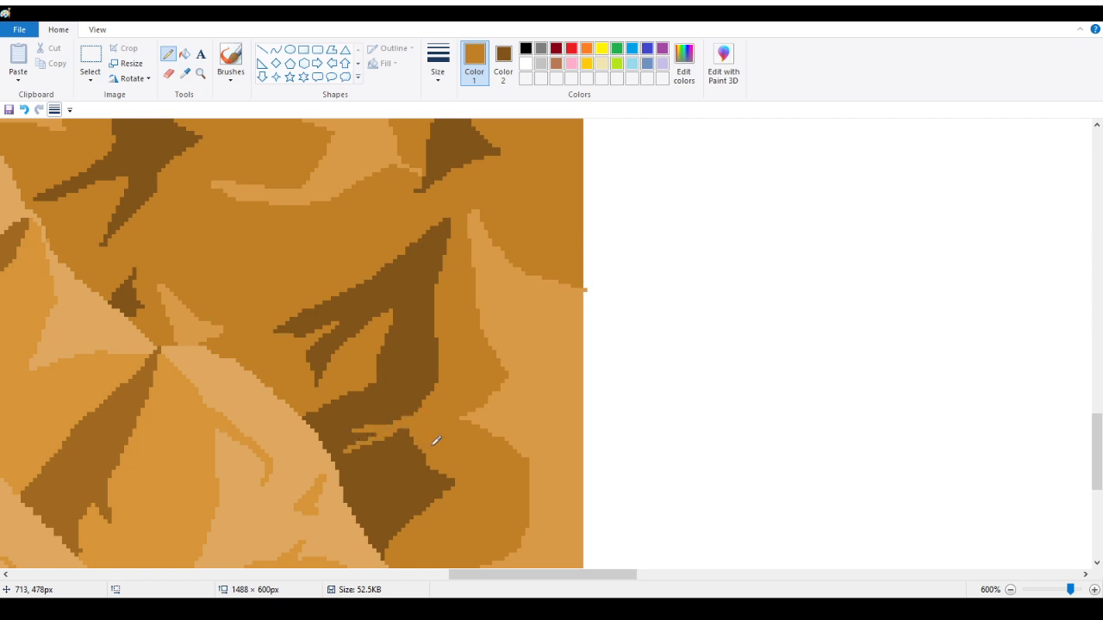
# Step: Pencil two thin mid-brown notches into the lower highlight at the picture's right edge and check the whole picture
pyautogui.moveTo(488, 340)
pyautogui.mouseDown()
pyautogui.moveTo(554, 391)
pyautogui.moveTo(506, 371)
pyautogui.moveTo(490, 341)
pyautogui.moveTo(513, 369)
pyautogui.moveTo(498, 361)
pyautogui.moveTo(556, 377)
pyautogui.mouseUp()
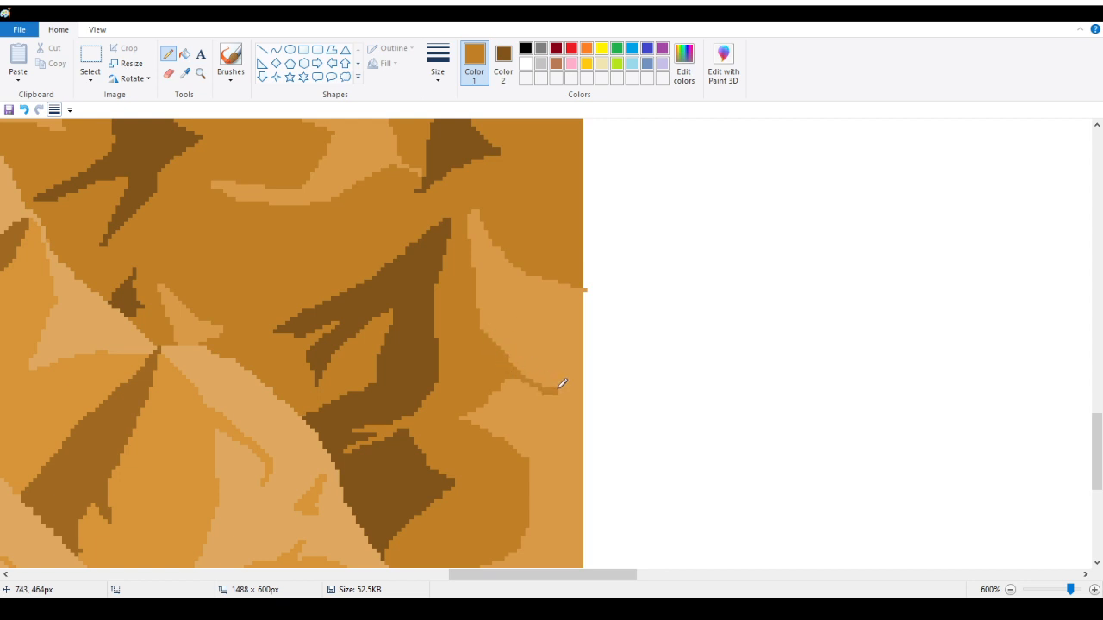
pyautogui.scroll(-3, 504, 411)
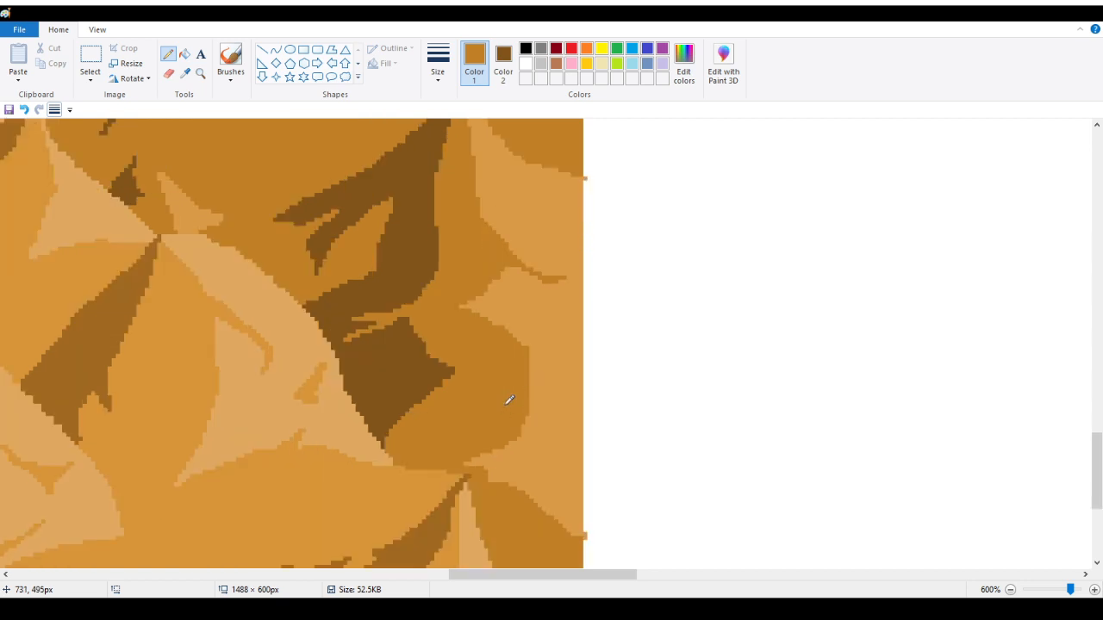
pyautogui.moveTo(529, 416); pyautogui.dragTo(561, 377)
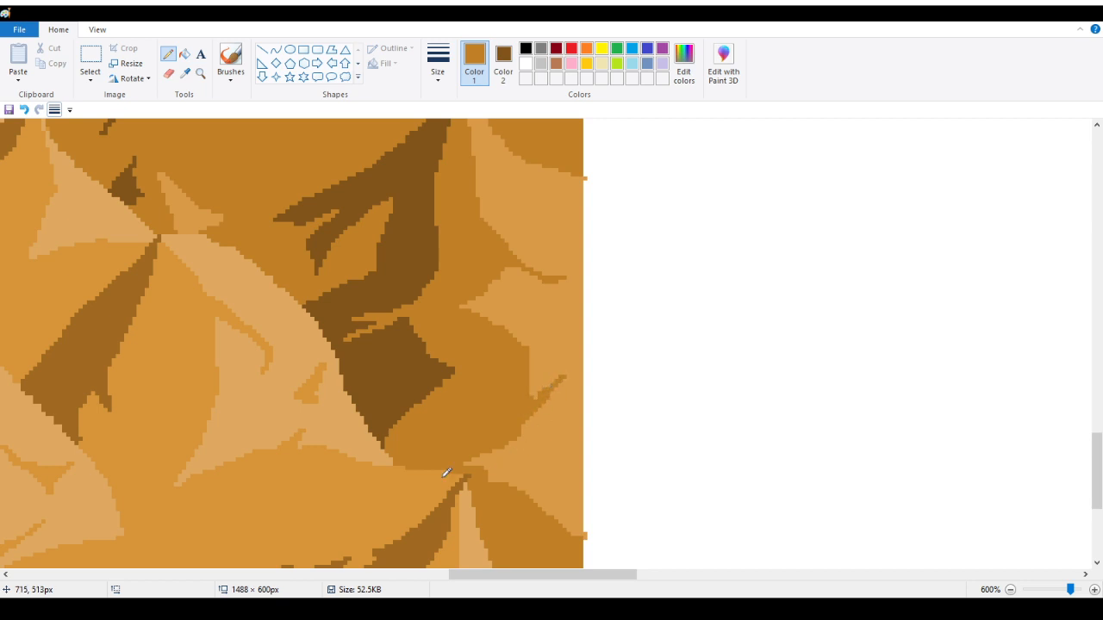
pyautogui.scroll(-3, 442, 452)
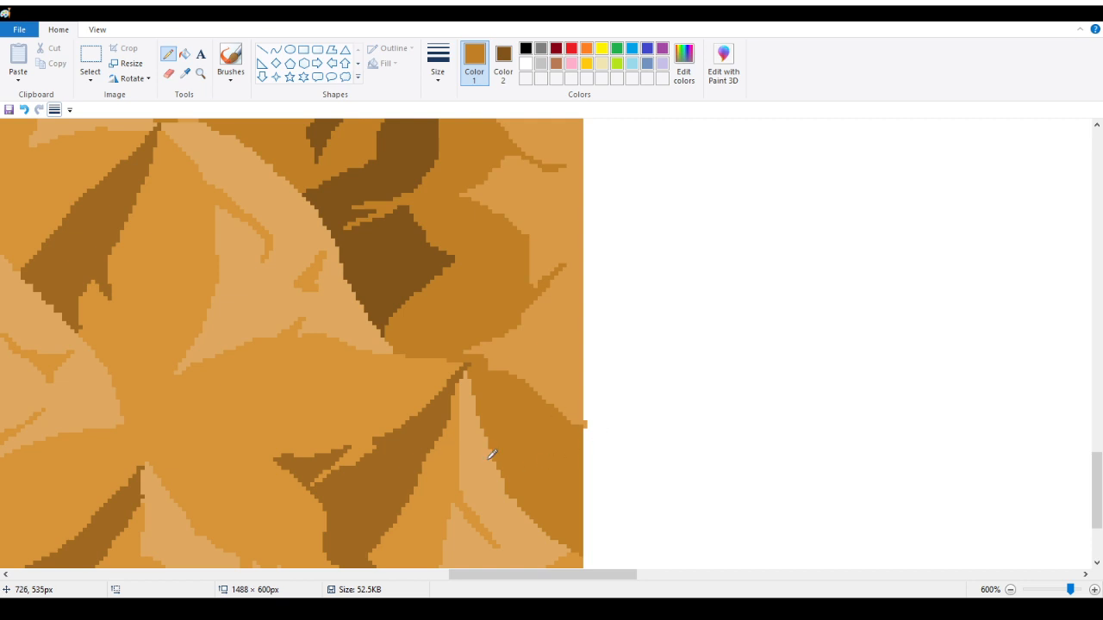
pyautogui.click(202, 75)
pyautogui.rightClick(147, 293)
pyautogui.rightClick(144, 294)
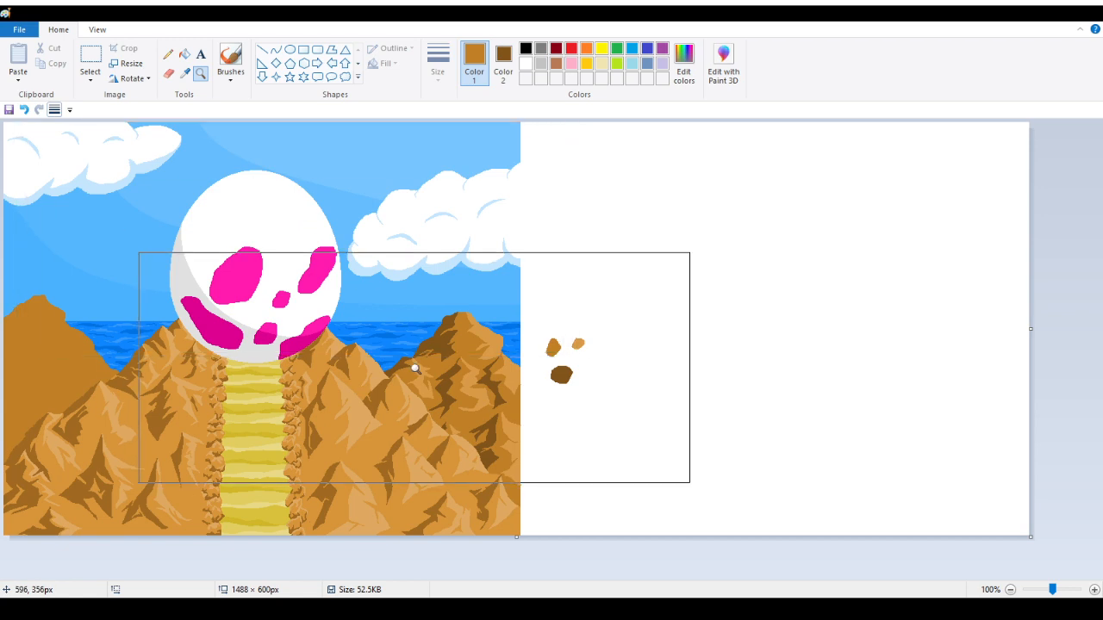
# Step: Extend the two notches in the right-edge highlight with mid-brown pencil strokes, undoing the stray stroke
pyautogui.click(534, 370)
pyautogui.click(413, 414)
pyautogui.click(431, 387)
pyautogui.click(442, 362)
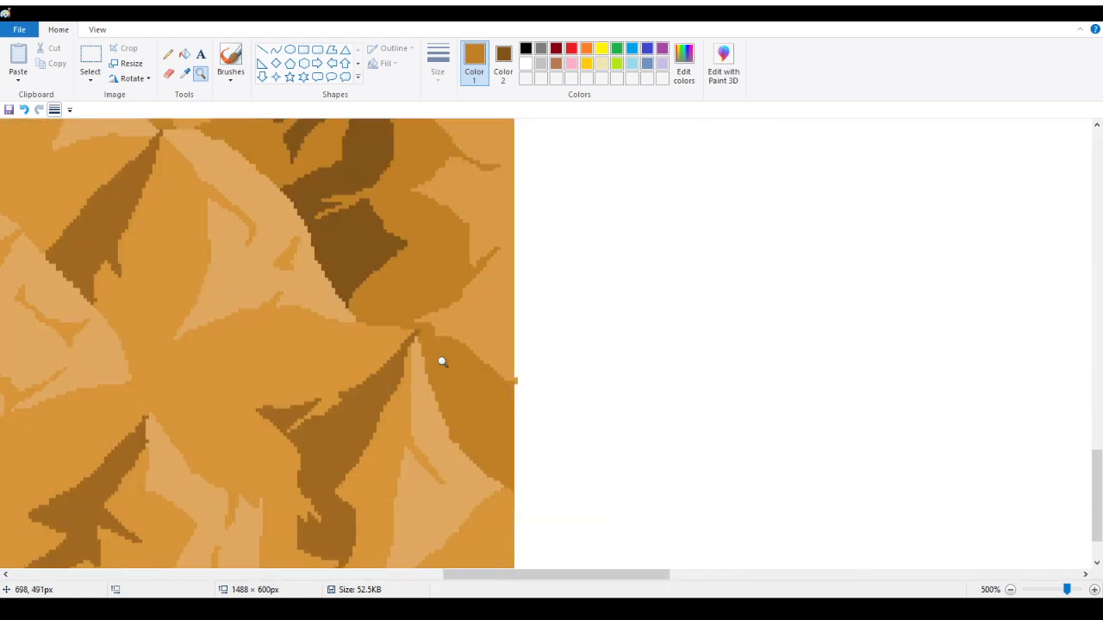
pyautogui.click(168, 53)
pyautogui.scroll(3, 459, 190)
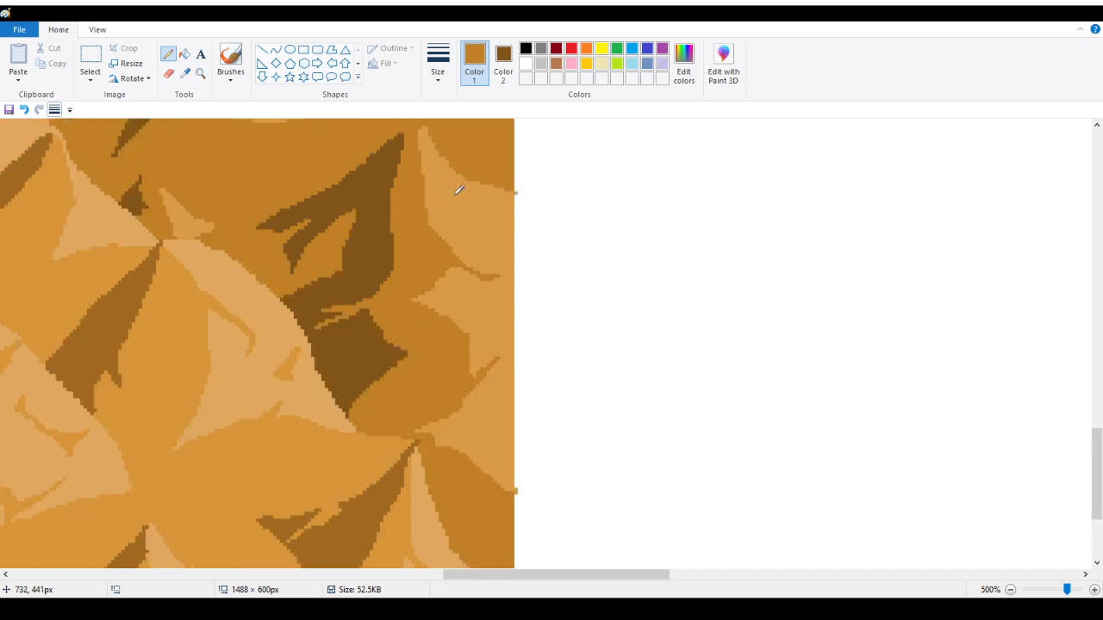
pyautogui.moveTo(450, 247); pyautogui.dragTo(477, 267)
pyautogui.hotkey('ctrl', 'z')
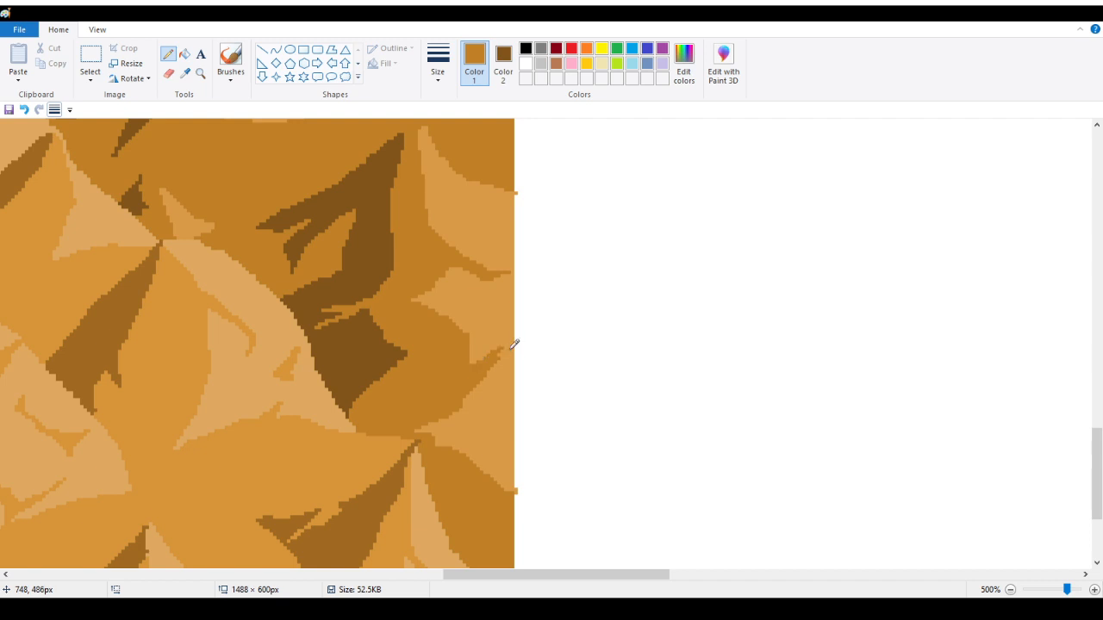
# Step: Check the right mountain's shading and the whole picture, and focus on the unshaded left background mountain
pyautogui.scroll(3, 409, 318)
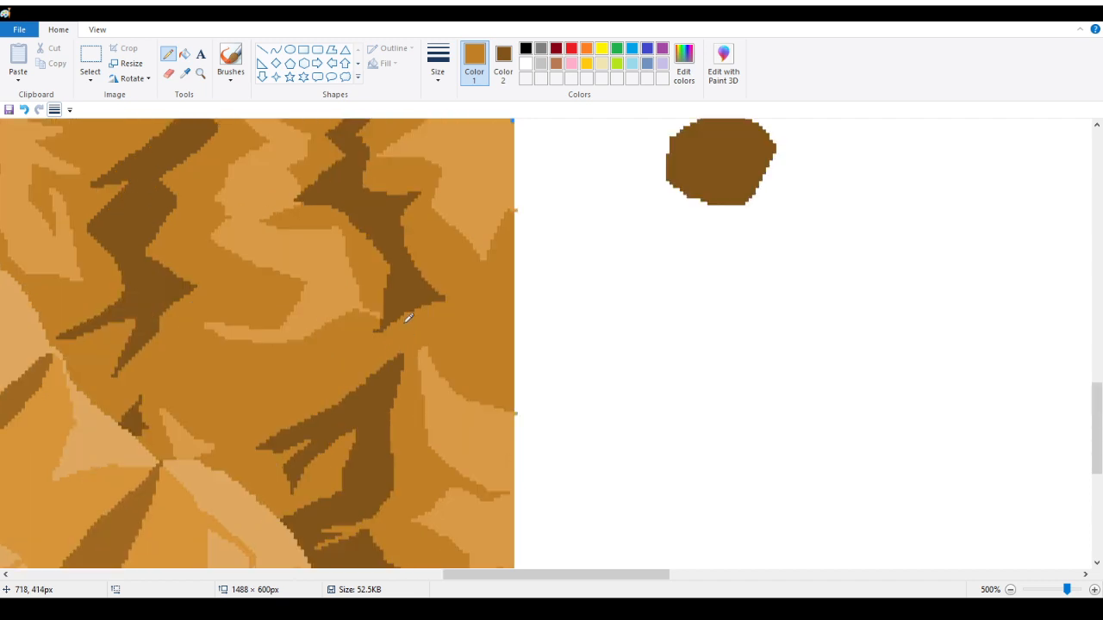
pyautogui.click(202, 74)
pyautogui.rightClick(142, 283)
pyautogui.rightClick(138, 285)
pyautogui.rightClick(133, 288)
pyautogui.rightClick(112, 296)
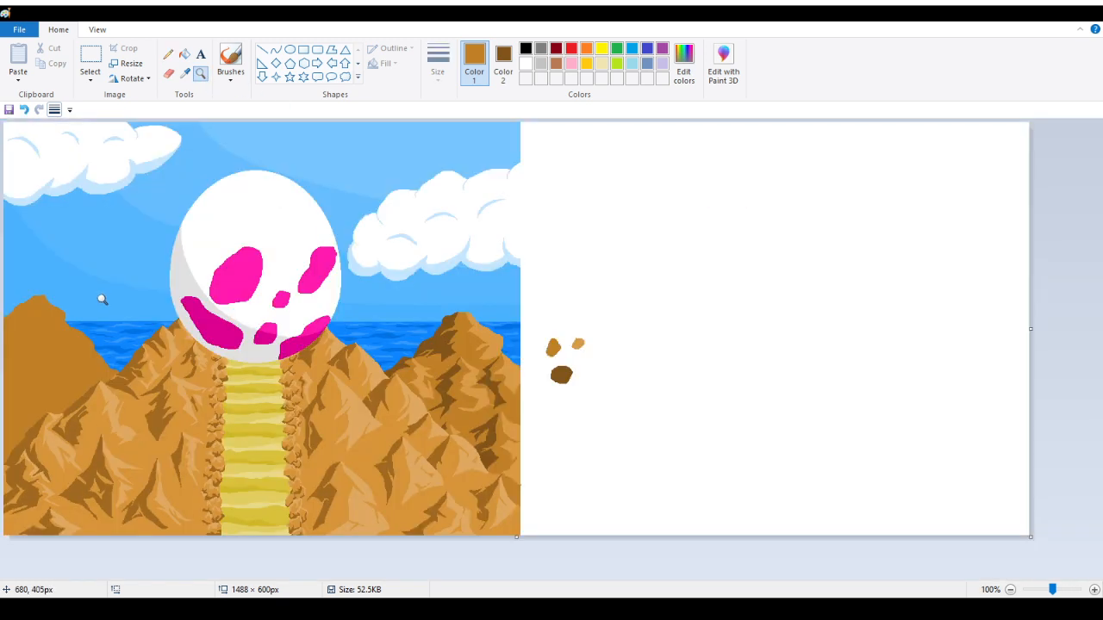
pyautogui.click(84, 370)
pyautogui.click(60, 282)
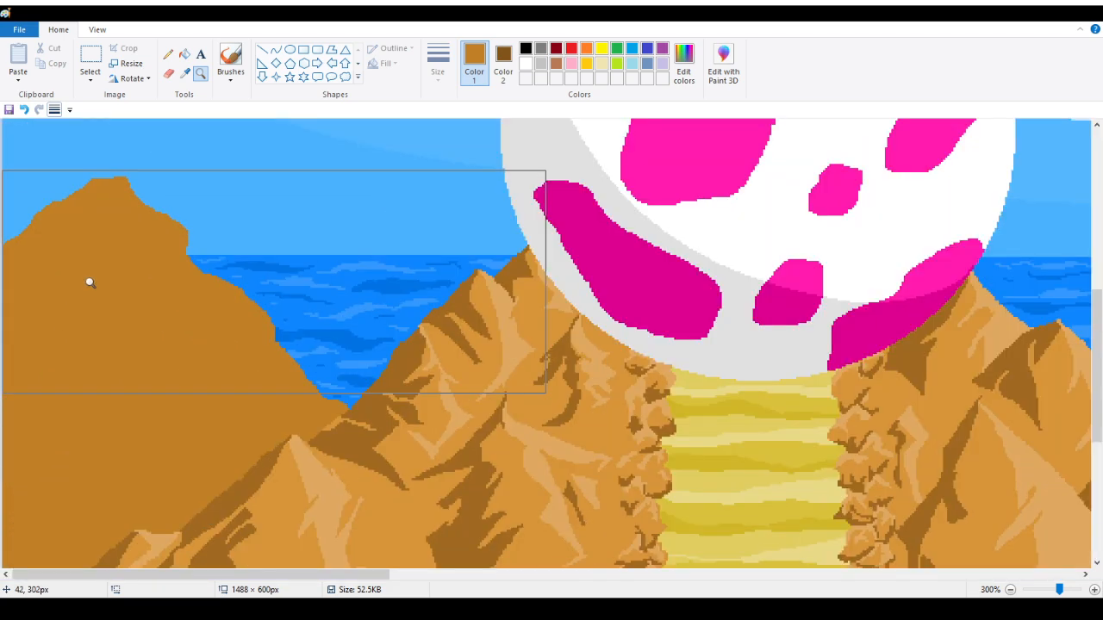
# Step: Sample the right background mountain's light-brown highlight as the primary colour for shading the left mountain
pyautogui.click(184, 74)
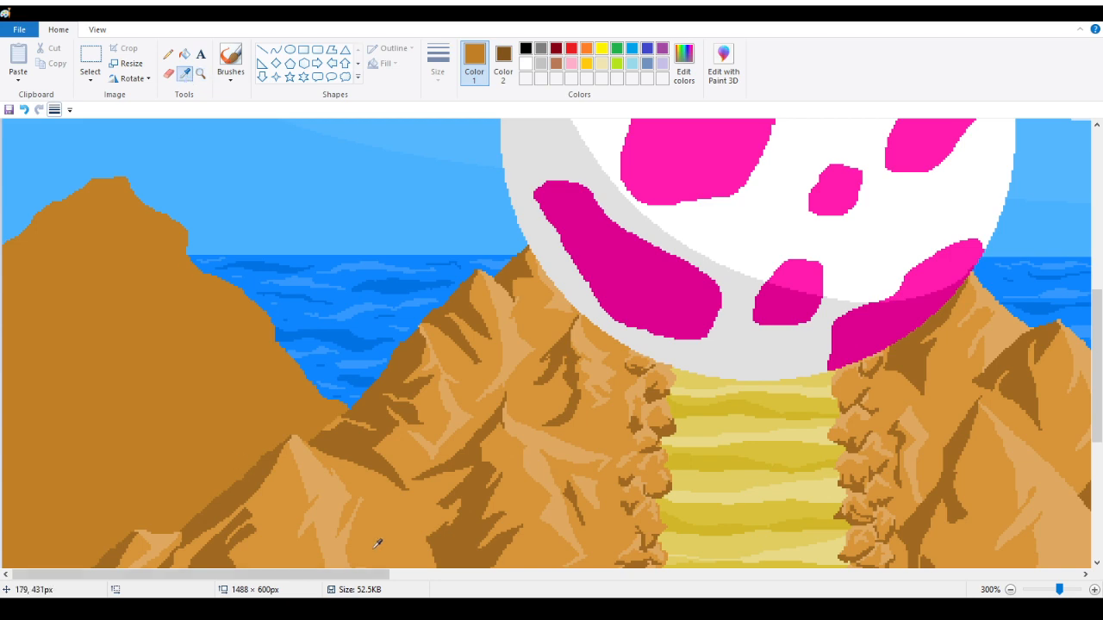
pyautogui.moveTo(370, 575); pyautogui.dragTo(708, 575)
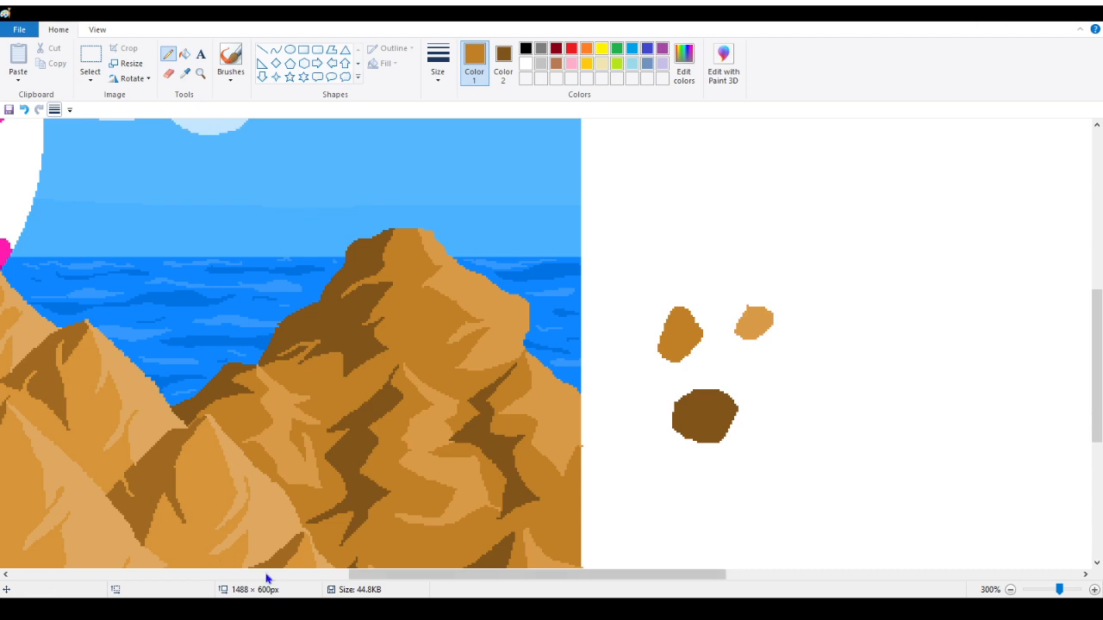
pyautogui.moveTo(371, 577); pyautogui.dragTo(32, 577)
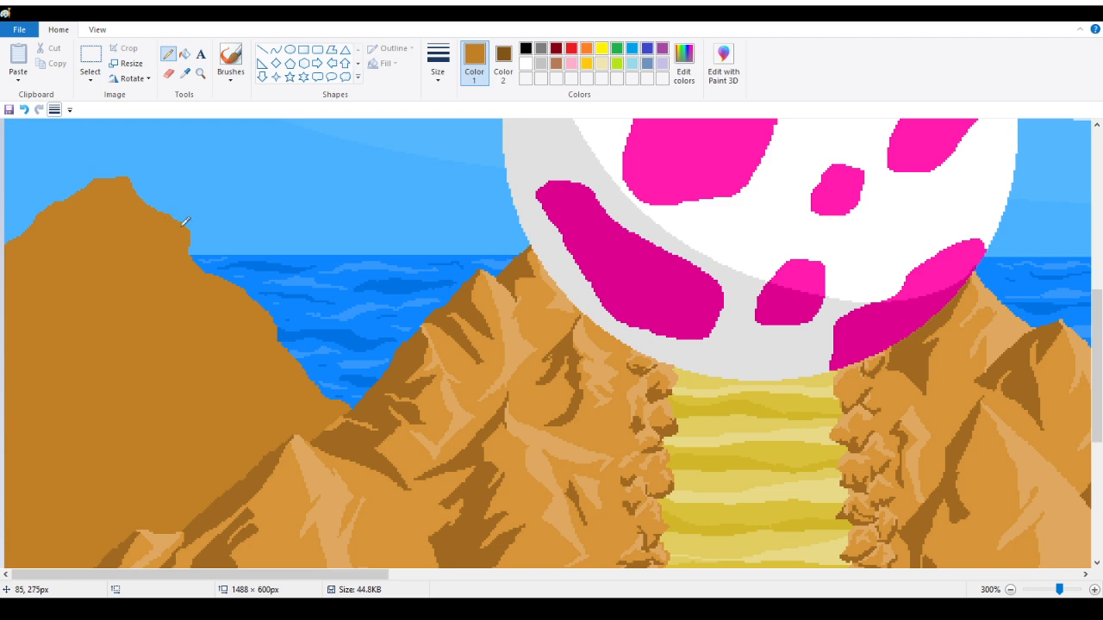
pyautogui.moveTo(212, 575); pyautogui.dragTo(620, 552)
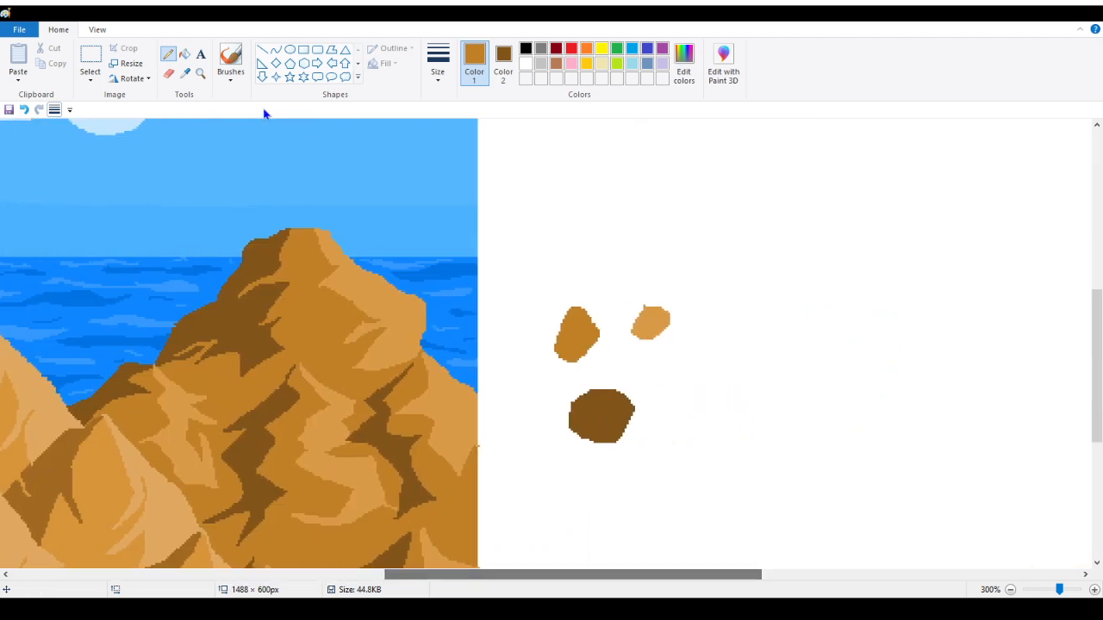
pyautogui.click(184, 73)
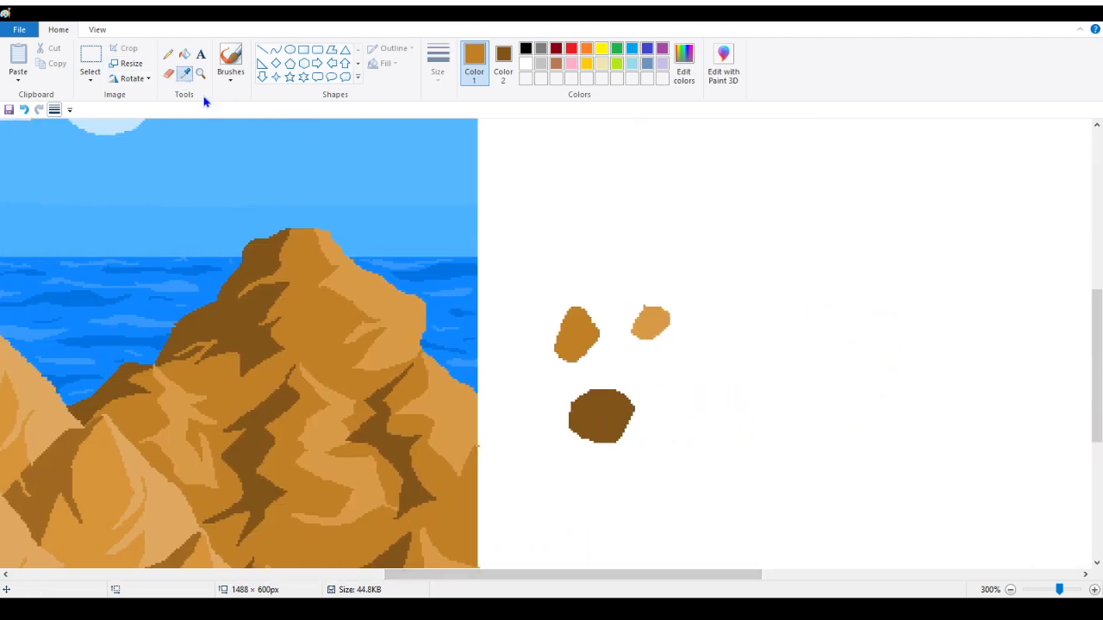
pyautogui.click(370, 300)
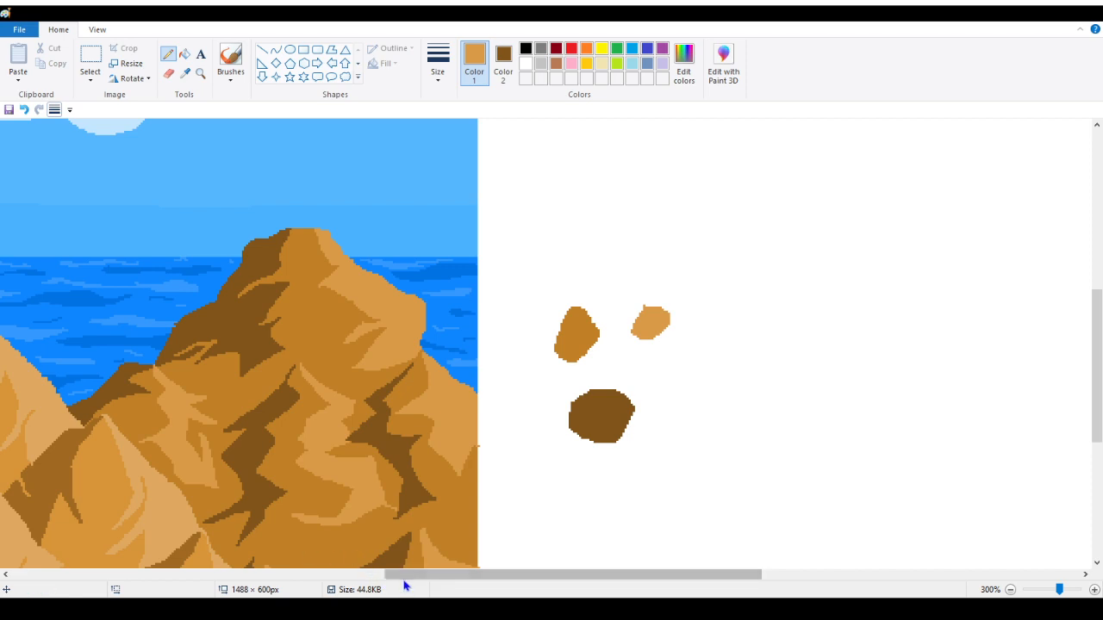
pyautogui.moveTo(387, 576); pyautogui.dragTo(2, 576)
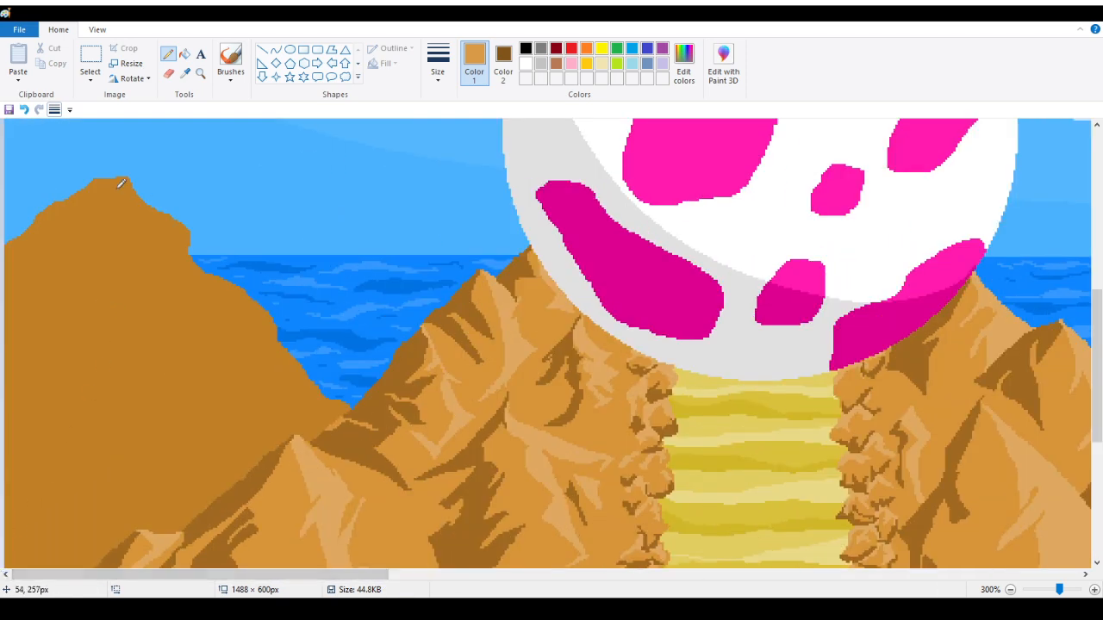
# Step: Pencil a jagged light-brown highlight outline down from the left mountain's peak and a dark-brown shadow outline along its left slope
pyautogui.click(201, 73)
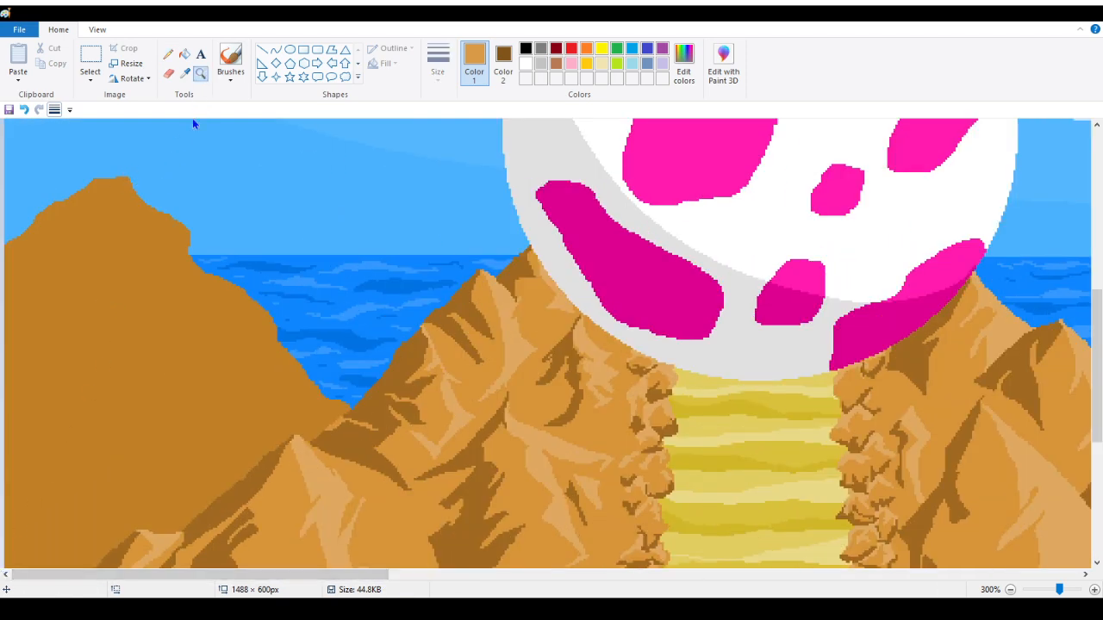
pyautogui.click(219, 211)
pyautogui.click(168, 53)
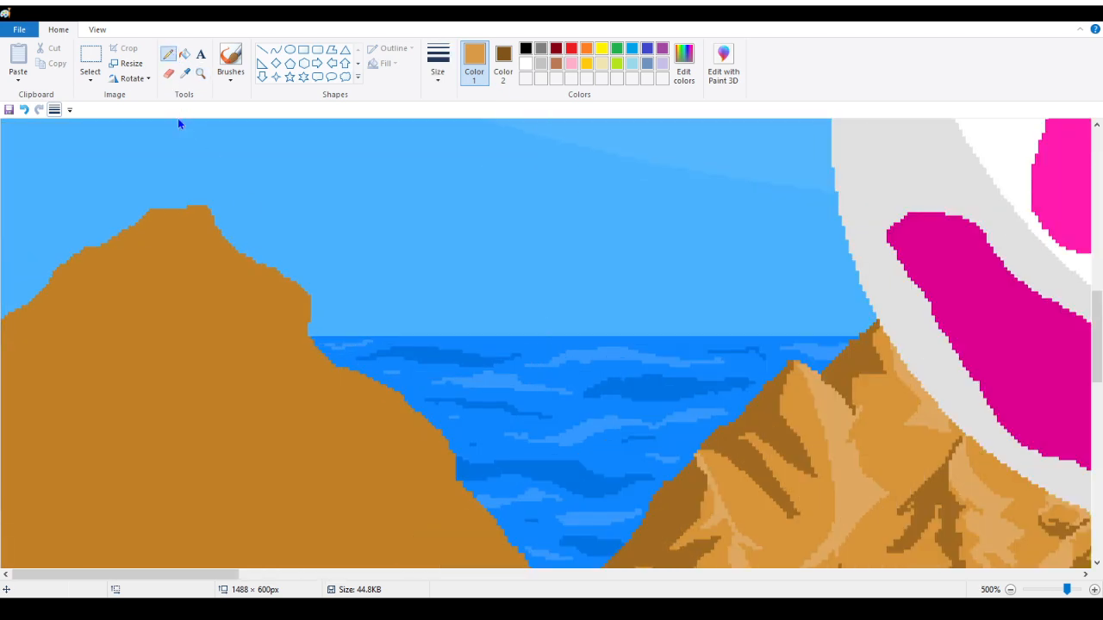
pyautogui.moveTo(207, 204)
pyautogui.mouseDown()
pyautogui.moveTo(192, 272)
pyautogui.moveTo(168, 306)
pyautogui.moveTo(247, 330)
pyautogui.moveTo(192, 350)
pyautogui.moveTo(165, 348)
pyautogui.moveTo(277, 392)
pyautogui.moveTo(275, 380)
pyautogui.moveTo(300, 381)
pyautogui.moveTo(362, 416)
pyautogui.moveTo(349, 395)
pyautogui.moveTo(376, 372)
pyautogui.mouseUp()
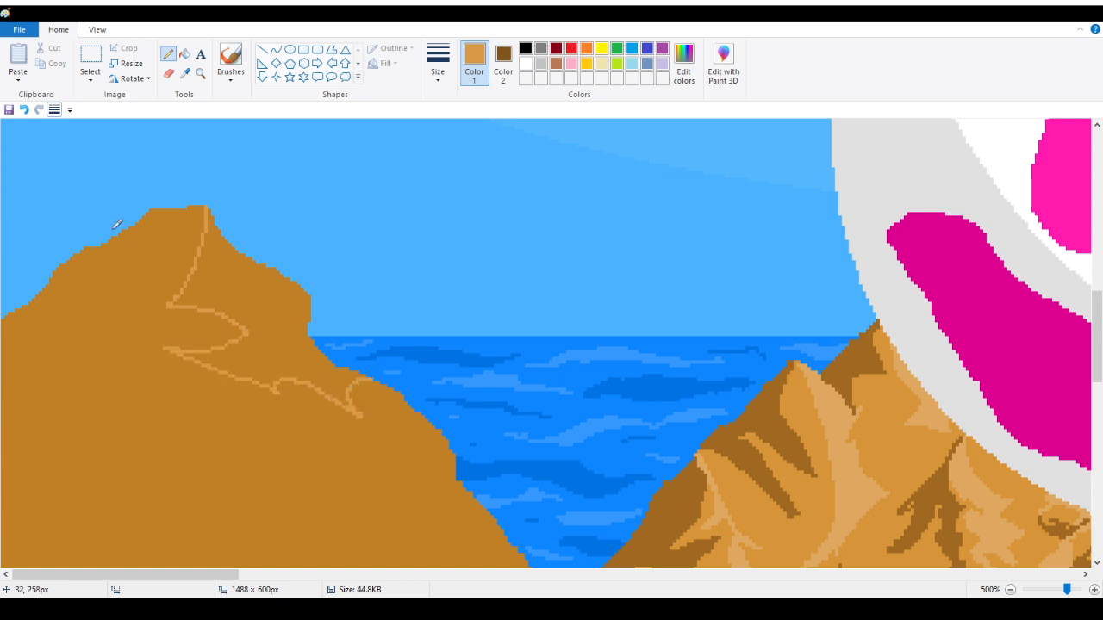
pyautogui.moveTo(173, 209)
pyautogui.mouseDown()
pyautogui.moveTo(12, 353)
pyautogui.moveTo(69, 373)
pyautogui.moveTo(48, 343)
pyautogui.moveTo(131, 303)
pyautogui.moveTo(93, 290)
pyautogui.moveTo(125, 242)
pyautogui.mouseUp()
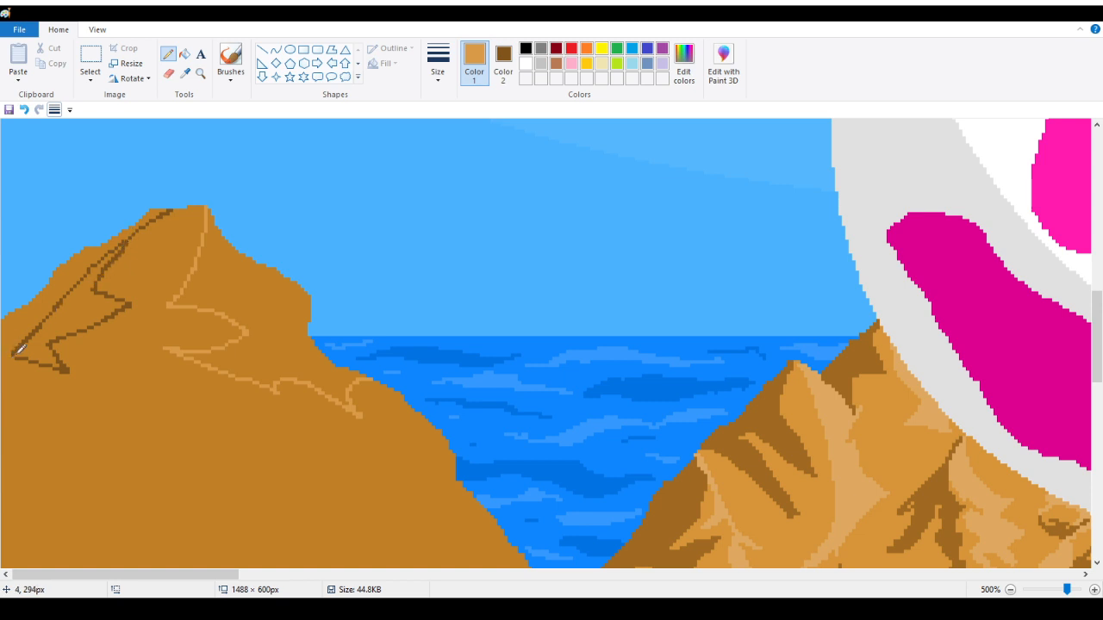
# Step: Fill the left mountain's peak outlines with dark brown on the left slope and light brown on the right
pyautogui.click(185, 53)
pyautogui.click(79, 305)
pyautogui.click(217, 281)
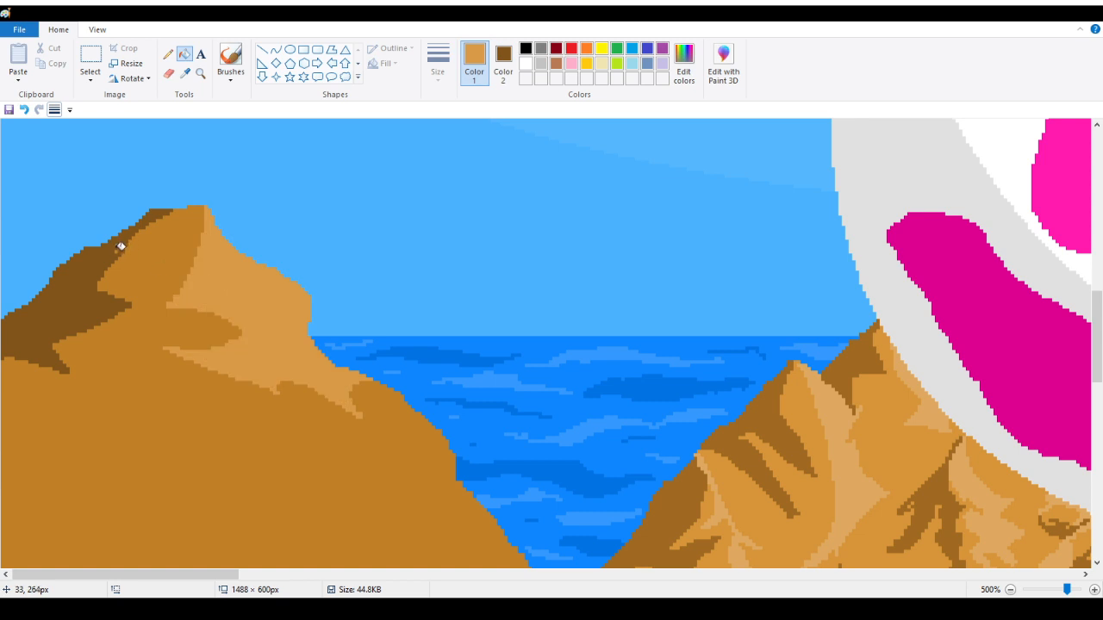
# Step: Pencil a notched light-brown highlight outline along the left mountain's right edge above the sea and a forked dark-brown shadow outline beside it
pyautogui.click(167, 57)
pyautogui.scroll(-3, 342, 359)
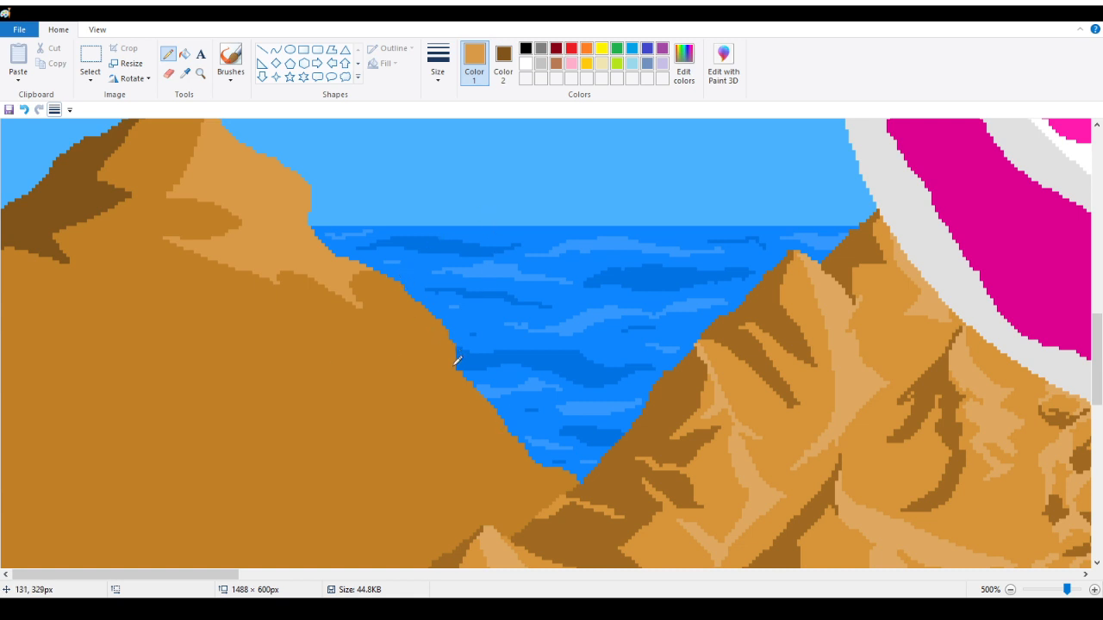
pyautogui.moveTo(457, 364)
pyautogui.mouseDown()
pyautogui.moveTo(380, 406)
pyautogui.moveTo(422, 357)
pyautogui.moveTo(362, 373)
pyautogui.moveTo(387, 337)
pyautogui.moveTo(384, 268)
pyautogui.mouseUp()
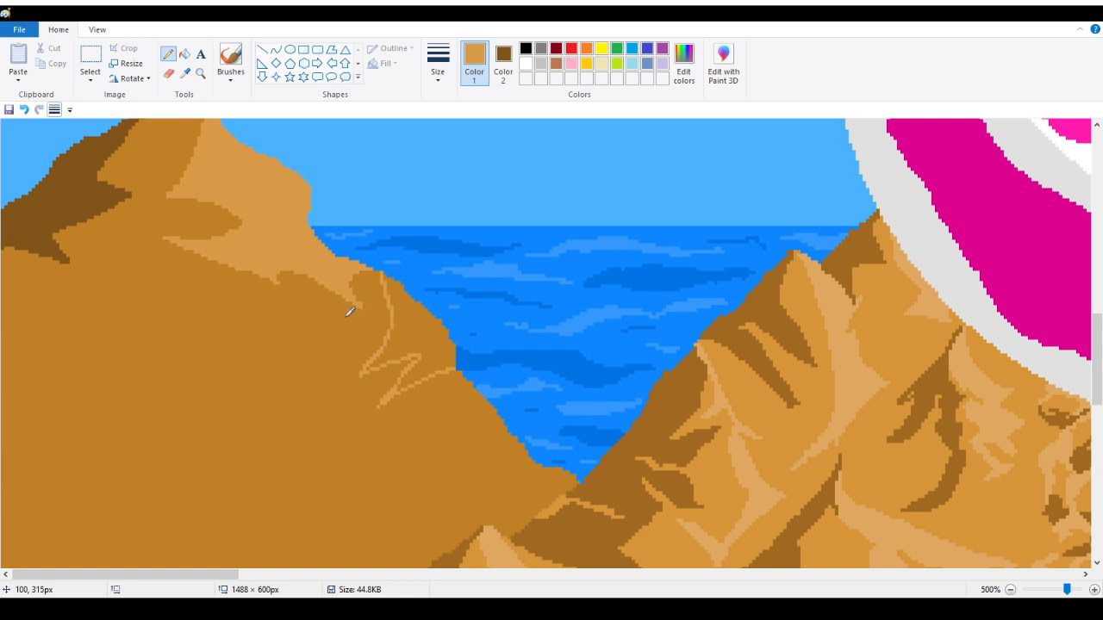
pyautogui.moveTo(342, 313)
pyautogui.mouseDown()
pyautogui.moveTo(302, 394)
pyautogui.moveTo(356, 385)
pyautogui.moveTo(299, 451)
pyautogui.moveTo(268, 427)
pyautogui.moveTo(212, 451)
pyautogui.moveTo(282, 342)
pyautogui.moveTo(343, 304)
pyautogui.mouseUp()
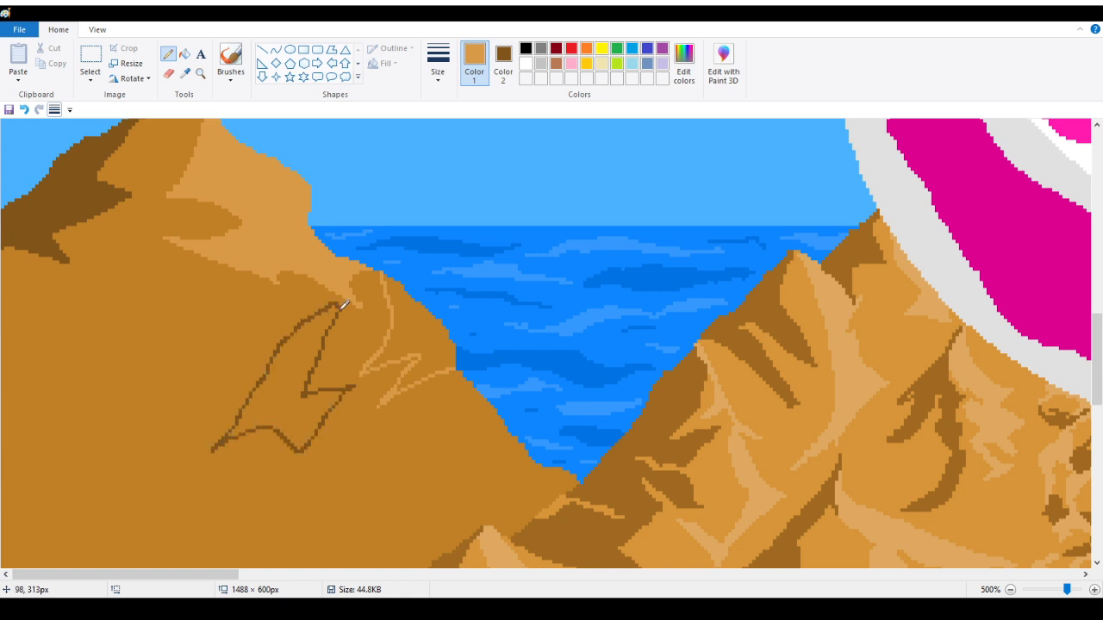
# Step: Outline a tall, pointed light-brown highlight with jagged sides in the left part of the left mountain
pyautogui.scroll(-3, 132, 445)
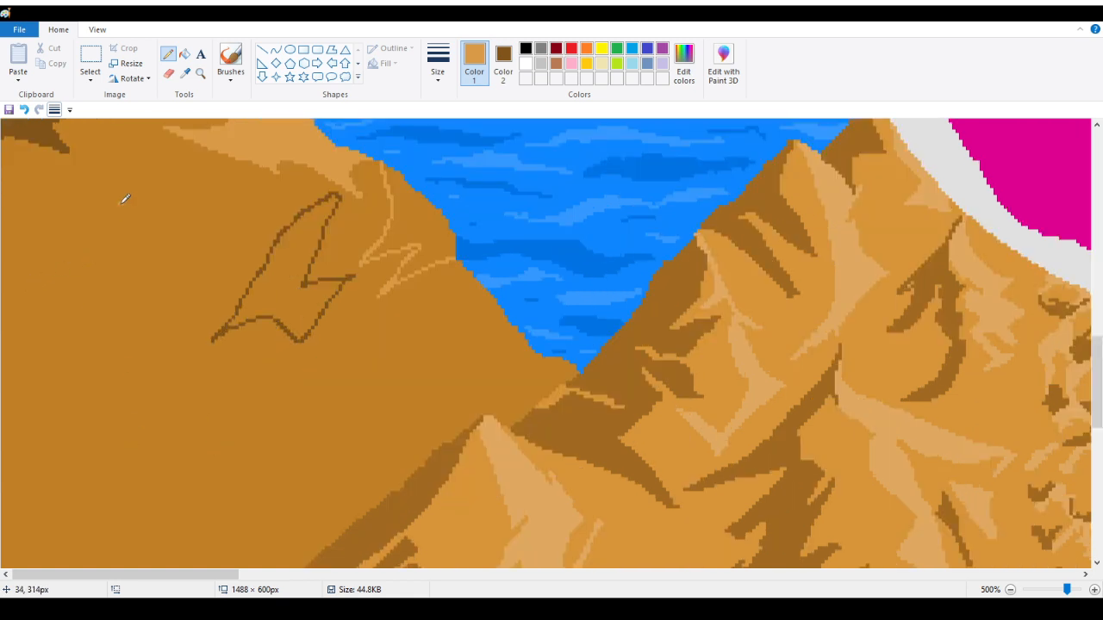
pyautogui.moveTo(121, 203)
pyautogui.mouseDown()
pyautogui.moveTo(121, 233)
pyautogui.moveTo(177, 278)
pyautogui.moveTo(143, 295)
pyautogui.moveTo(191, 358)
pyautogui.moveTo(173, 272)
pyautogui.mouseUp()
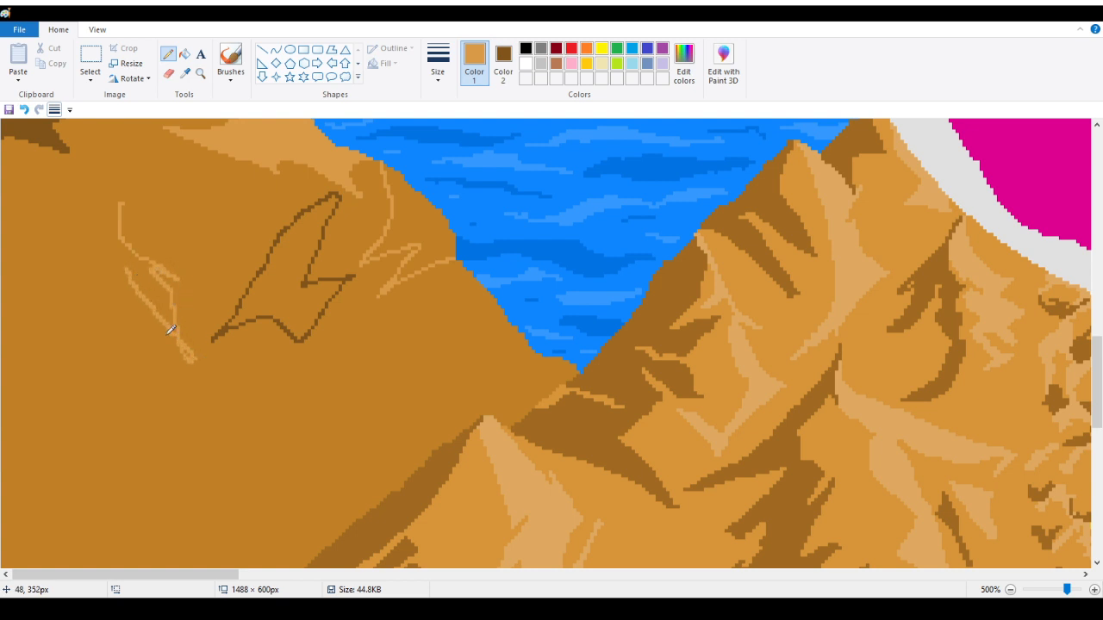
pyautogui.moveTo(175, 324)
pyautogui.mouseDown()
pyautogui.moveTo(189, 356)
pyautogui.moveTo(177, 346)
pyautogui.moveTo(164, 326)
pyautogui.moveTo(209, 362)
pyautogui.moveTo(157, 334)
pyautogui.moveTo(161, 323)
pyautogui.moveTo(189, 360)
pyautogui.moveTo(176, 398)
pyautogui.moveTo(183, 424)
pyautogui.moveTo(77, 453)
pyautogui.moveTo(160, 392)
pyautogui.moveTo(95, 361)
pyautogui.moveTo(86, 331)
pyautogui.moveTo(124, 233)
pyautogui.mouseUp()
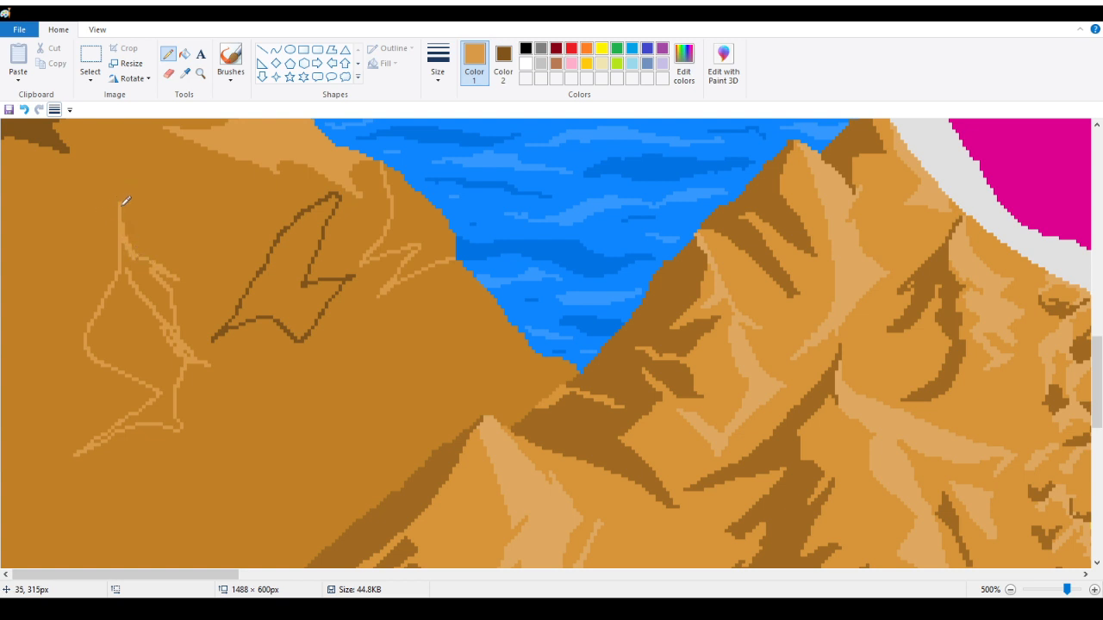
# Step: Outline a jagged, notched dark-brown shadow running down the picture's left edge beside the tall highlight
pyautogui.moveTo(100, 215); pyautogui.dragTo(4, 301)
pyautogui.moveTo(101, 217)
pyautogui.mouseDown()
pyautogui.moveTo(96, 257)
pyautogui.moveTo(35, 310)
pyautogui.moveTo(74, 286)
pyautogui.moveTo(56, 369)
pyautogui.moveTo(110, 395)
pyautogui.moveTo(10, 441)
pyautogui.mouseUp()
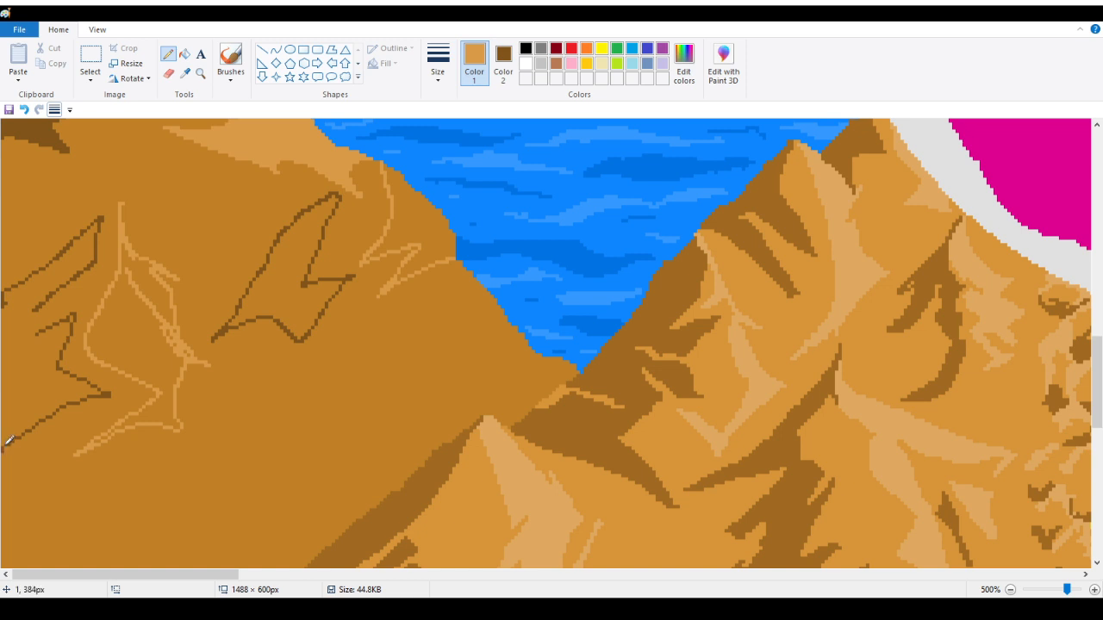
pyautogui.moveTo(36, 310)
pyautogui.mouseDown()
pyautogui.moveTo(54, 318)
pyautogui.moveTo(36, 334)
pyautogui.mouseUp()
pyautogui.moveTo(116, 575); pyautogui.dragTo(43, 588)
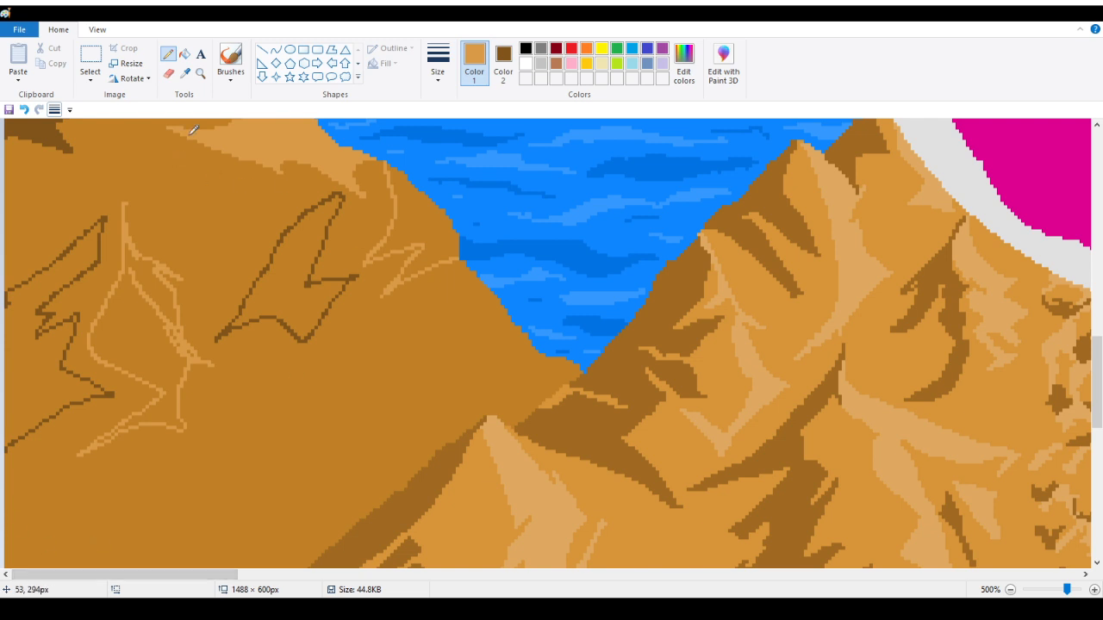
# Step: Fill the tall and right-edge highlight outlines with light brown and the left-edge and forked shadow outlines with dark brown
pyautogui.click(190, 55)
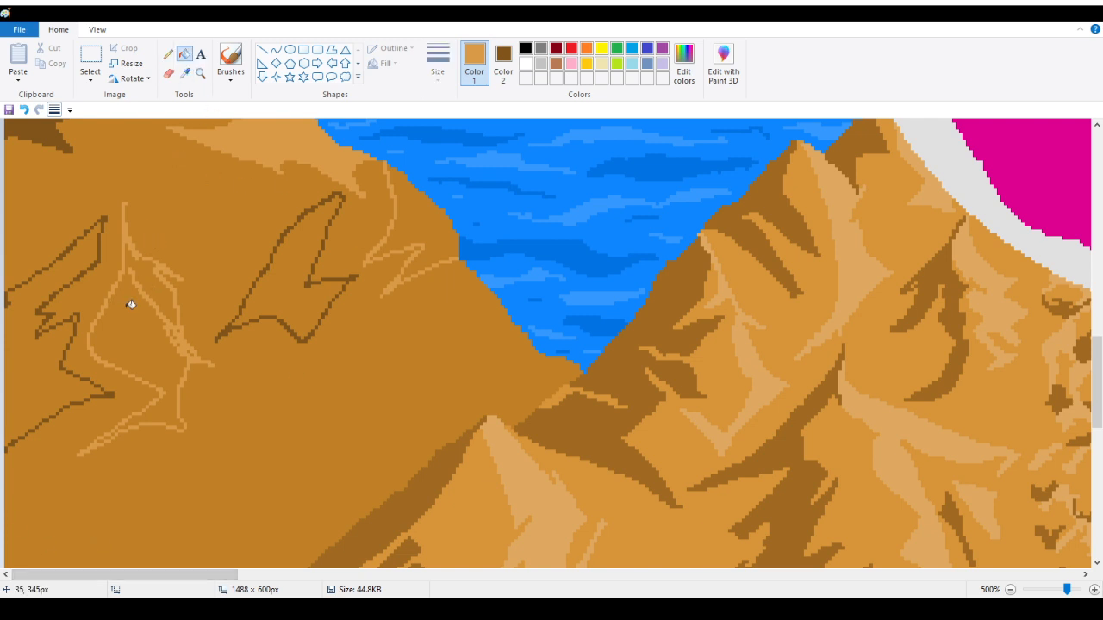
pyautogui.click(132, 305)
pyautogui.rightClick(54, 298)
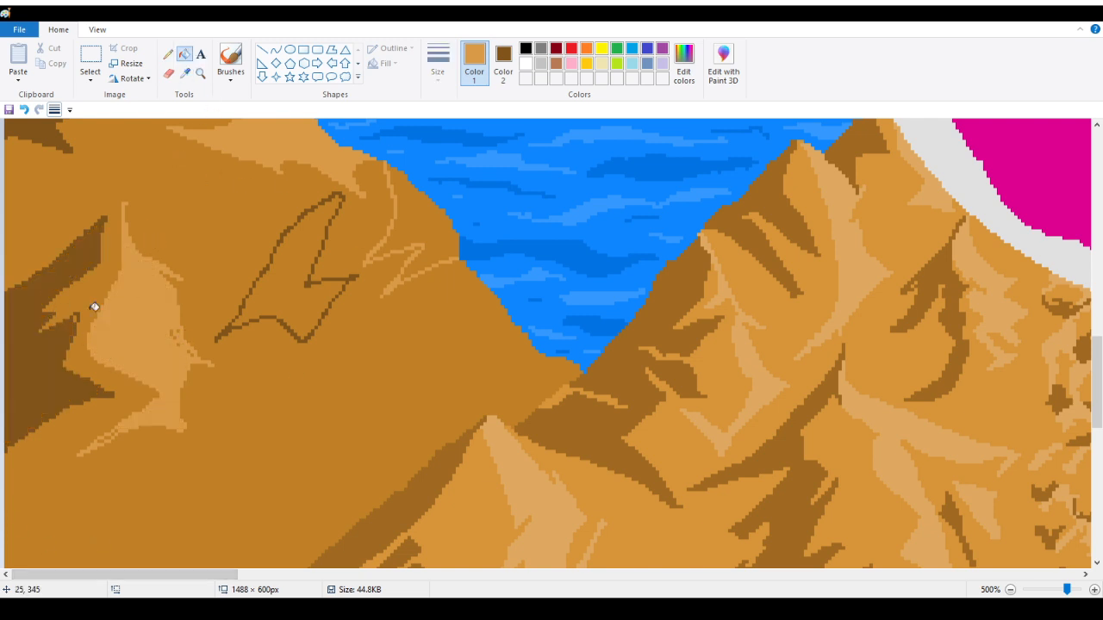
pyautogui.rightClick(284, 267)
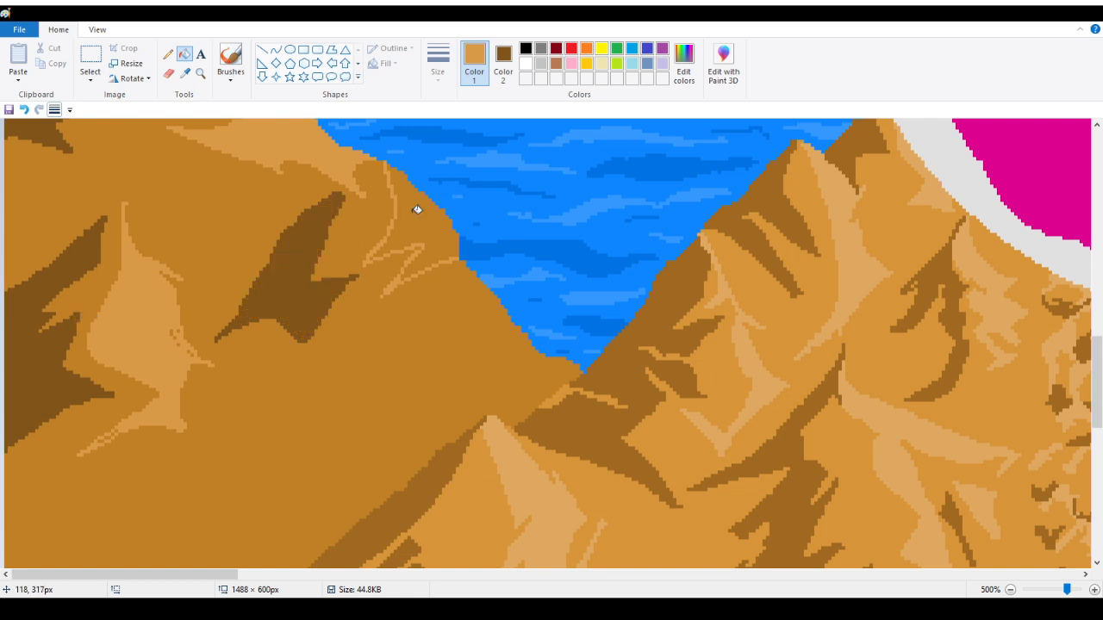
pyautogui.click(421, 216)
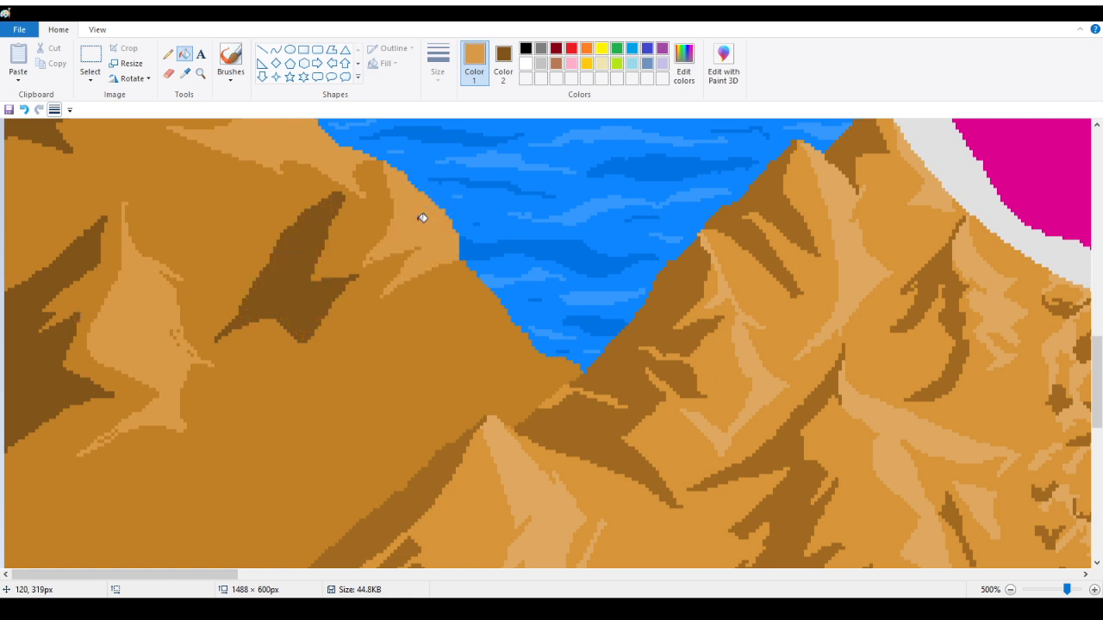
# Step: Pencil a light-brown highlight outline along the left mountain's lower right slope and a two-part jagged dark-brown shadow outline beside it
pyautogui.click(168, 54)
pyautogui.moveTo(468, 260)
pyautogui.mouseDown()
pyautogui.moveTo(510, 343)
pyautogui.moveTo(441, 378)
pyautogui.moveTo(523, 381)
pyautogui.moveTo(518, 407)
pyautogui.moveTo(549, 396)
pyautogui.mouseUp()
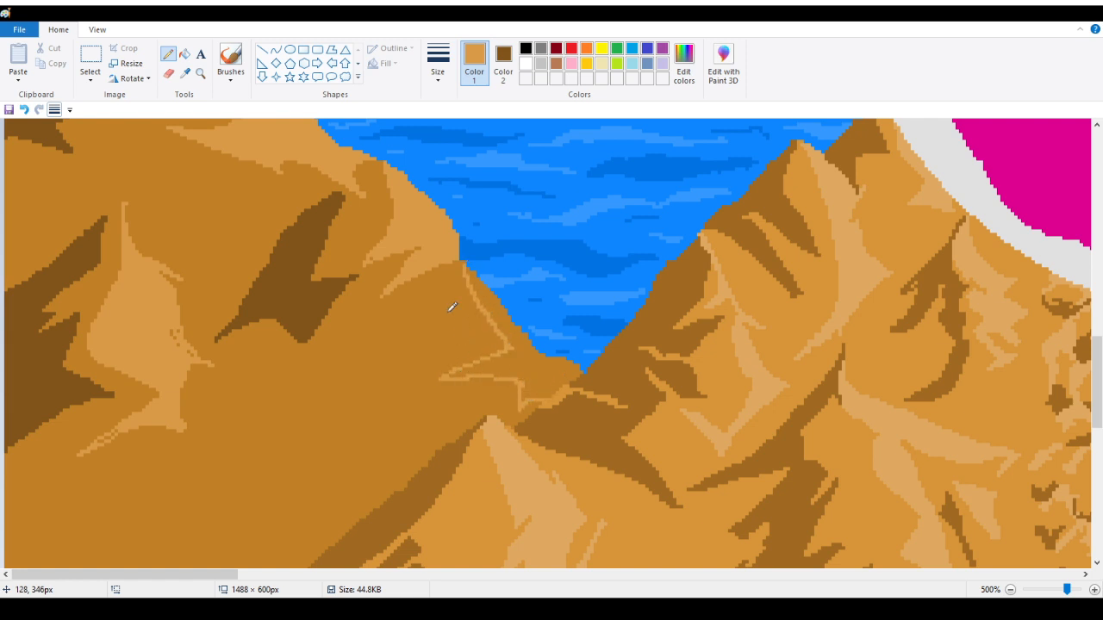
pyautogui.moveTo(463, 260)
pyautogui.mouseDown()
pyautogui.moveTo(437, 304)
pyautogui.moveTo(333, 383)
pyautogui.moveTo(426, 360)
pyautogui.moveTo(361, 405)
pyautogui.moveTo(344, 455)
pyautogui.moveTo(353, 481)
pyautogui.moveTo(448, 419)
pyautogui.mouseUp()
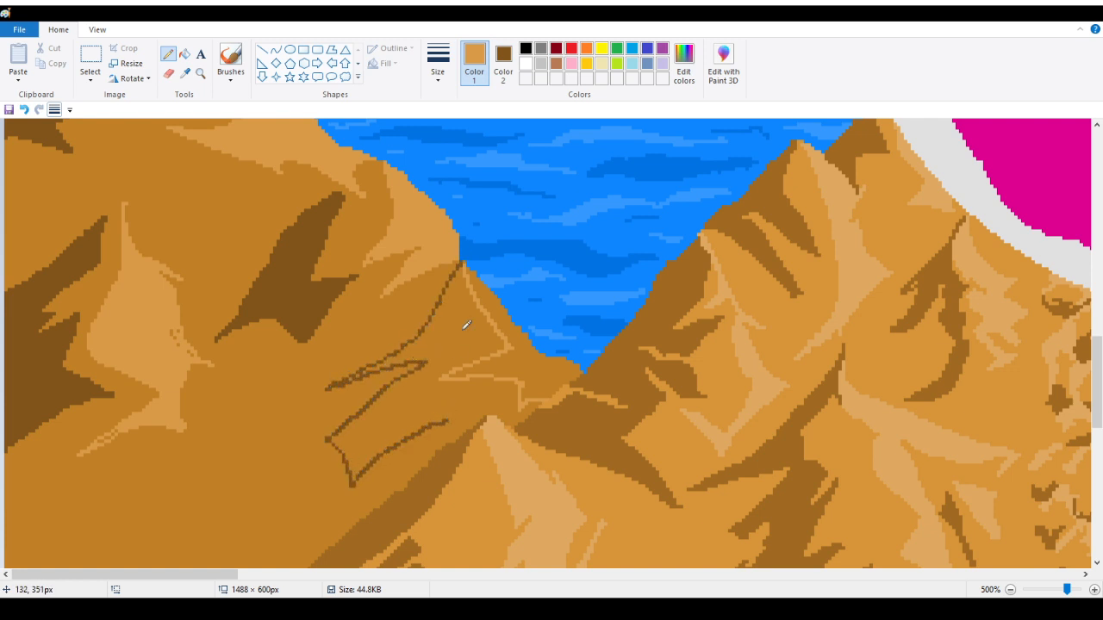
pyautogui.moveTo(453, 273)
pyautogui.mouseDown()
pyautogui.moveTo(460, 339)
pyautogui.moveTo(423, 384)
pyautogui.moveTo(458, 413)
pyautogui.mouseUp()
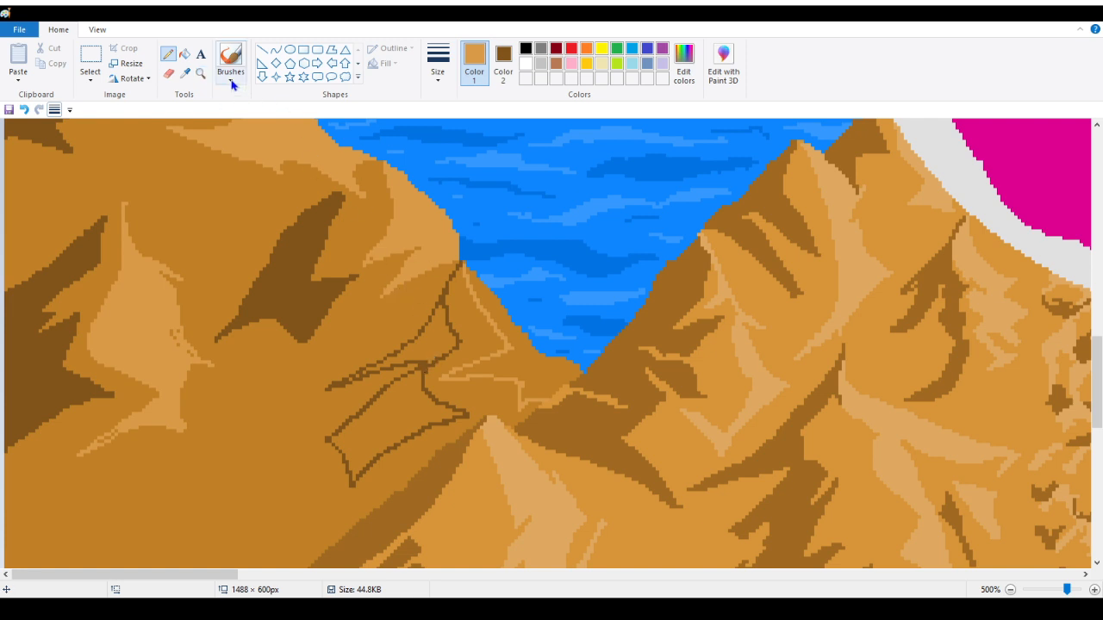
# Step: Fill both parts of the lower-slope shadow with dark brown and the adjoining highlight down to the foreground ridge with light brown
pyautogui.click(185, 55)
pyautogui.click(423, 340)
pyautogui.click(395, 401)
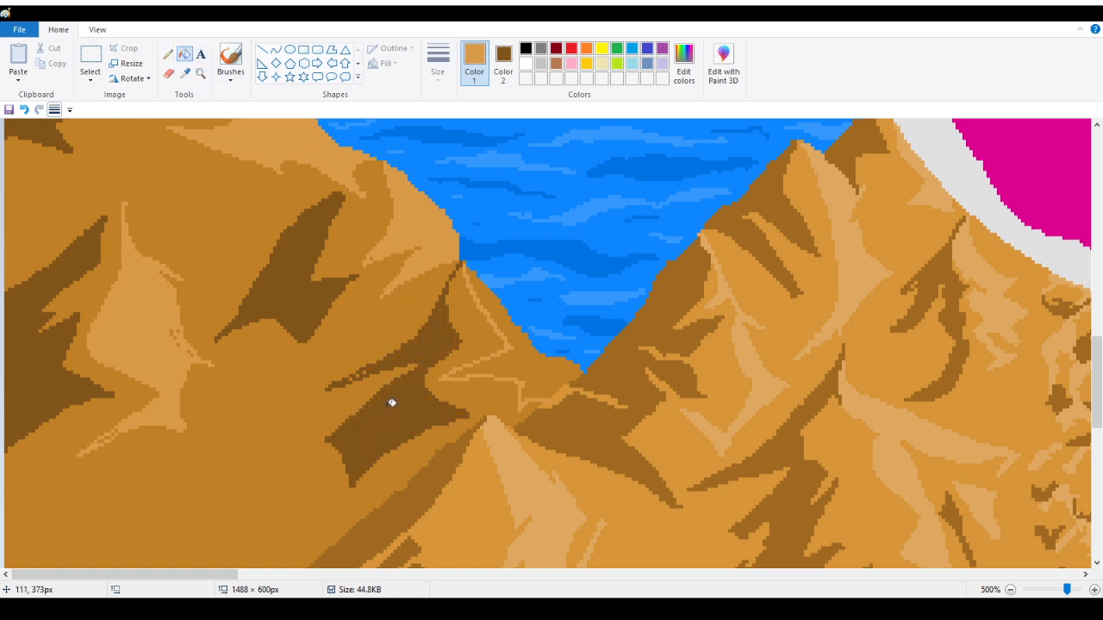
pyautogui.click(522, 363)
pyautogui.click(168, 55)
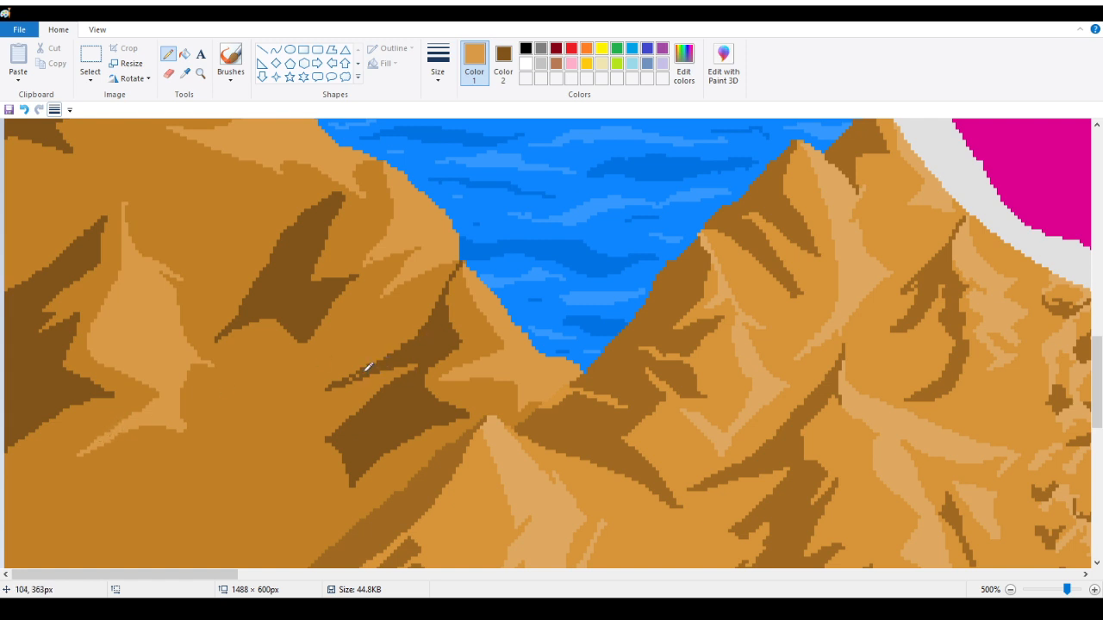
pyautogui.scroll(-2, 435, 448)
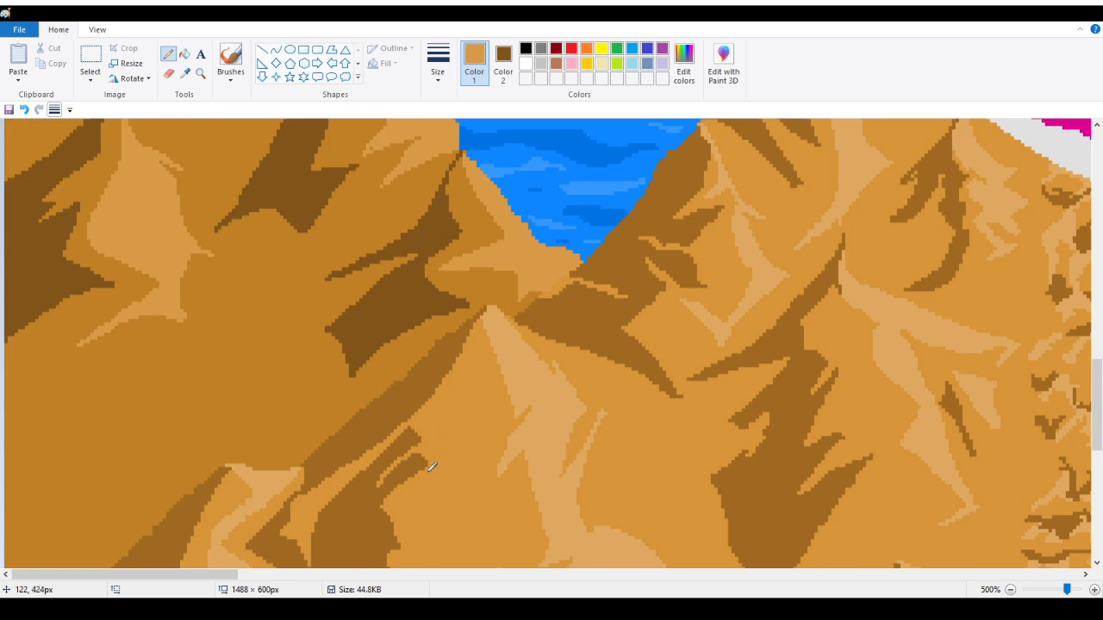
pyautogui.scroll(-2, 129, 491)
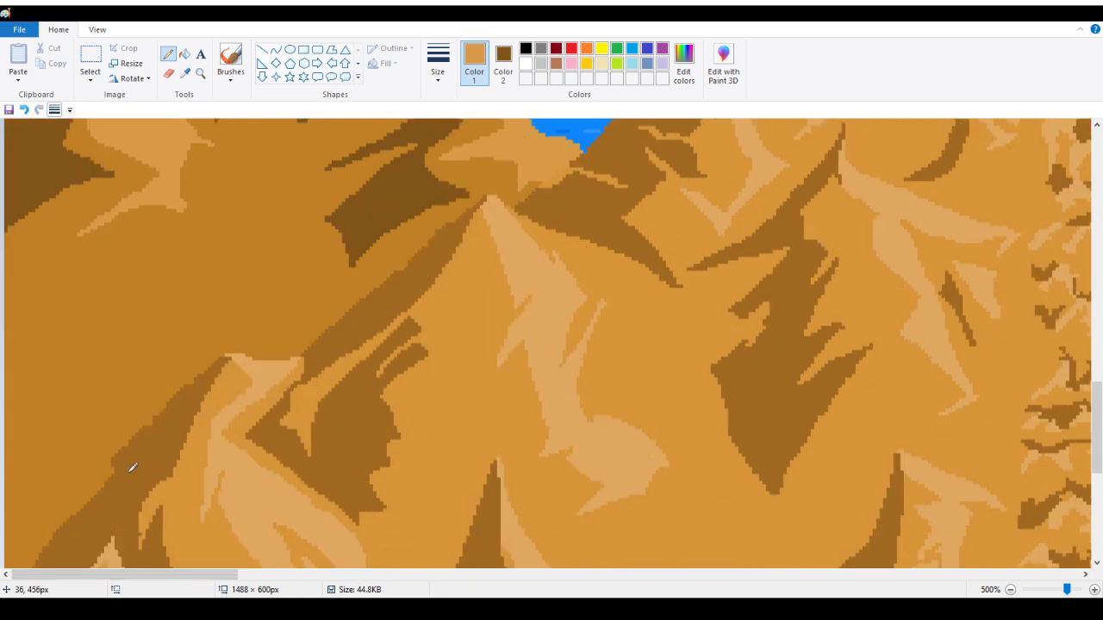
pyautogui.scroll(6, 164, 293)
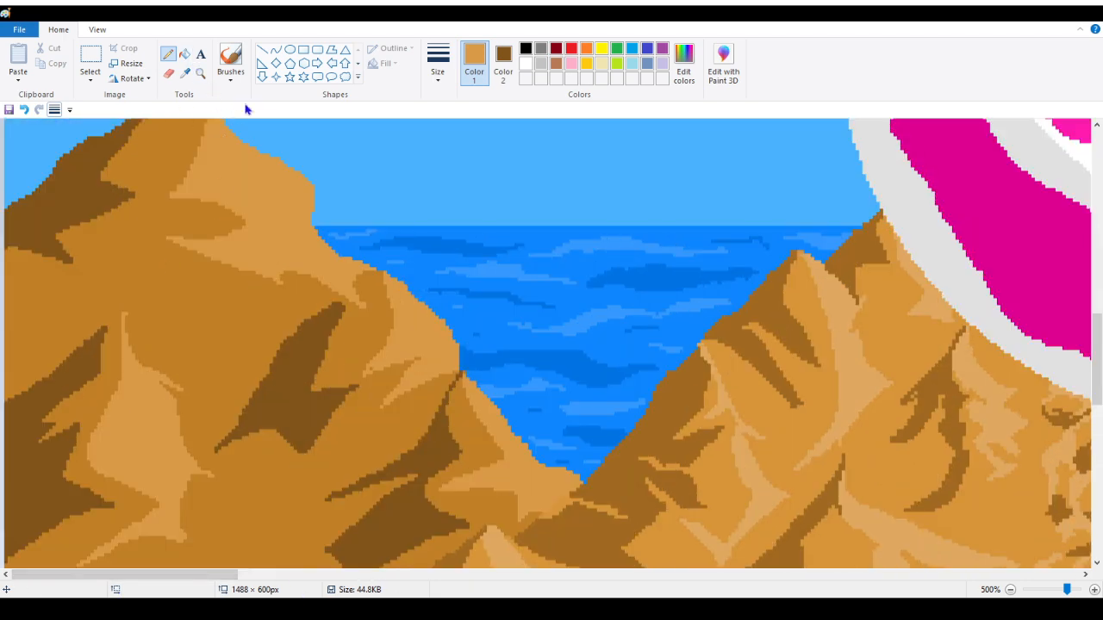
# Step: Pencil a pointed dark-brown extension onto the left side of the forked shadow in the middle of the left mountain and fill it
pyautogui.click(200, 73)
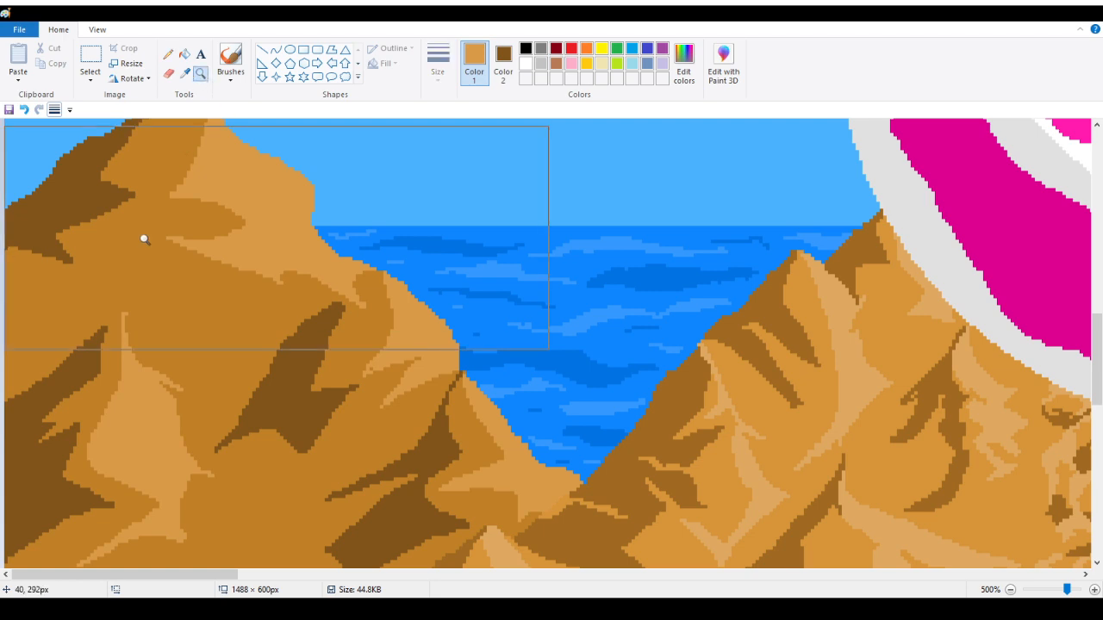
pyautogui.rightClick(44, 288)
pyautogui.rightClick(19, 303)
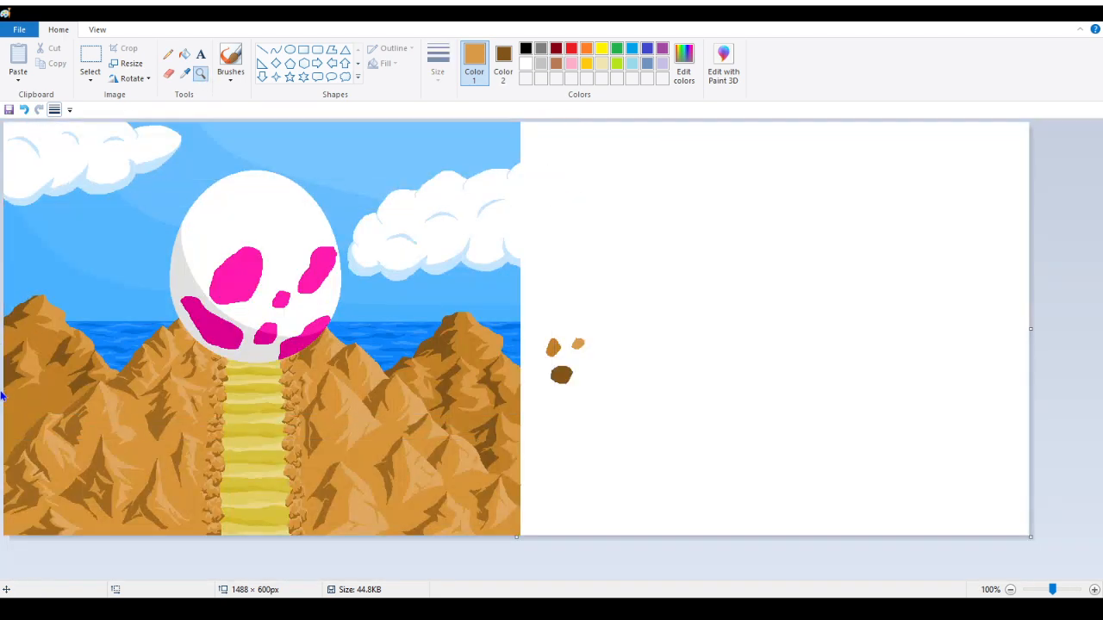
pyautogui.click(34, 357)
pyautogui.click(39, 360)
pyautogui.click(132, 323)
pyautogui.click(116, 258)
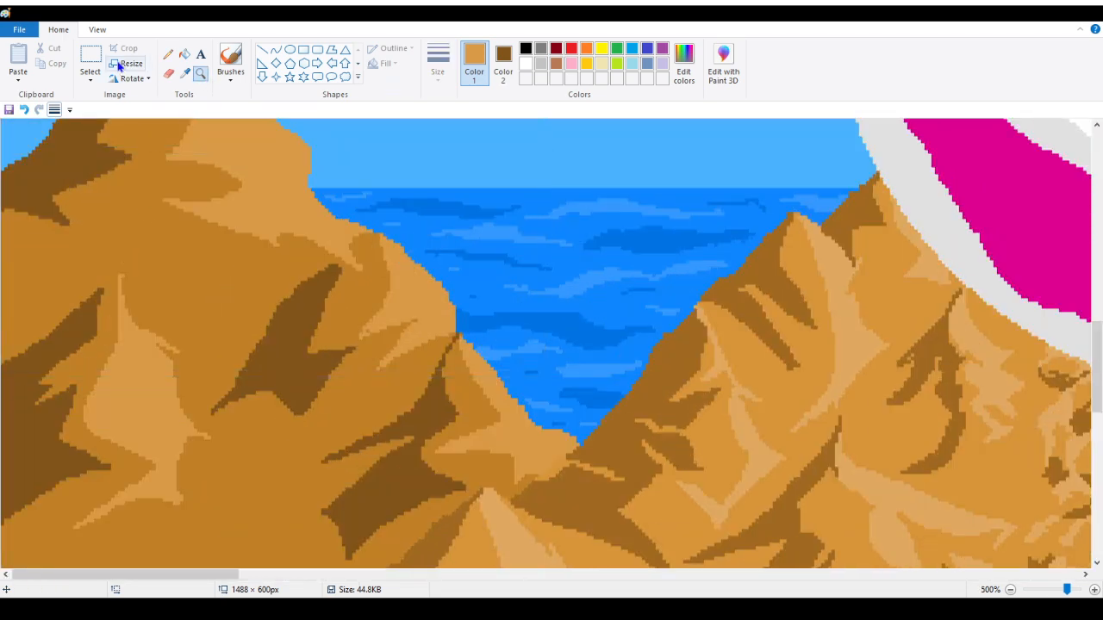
pyautogui.click(168, 53)
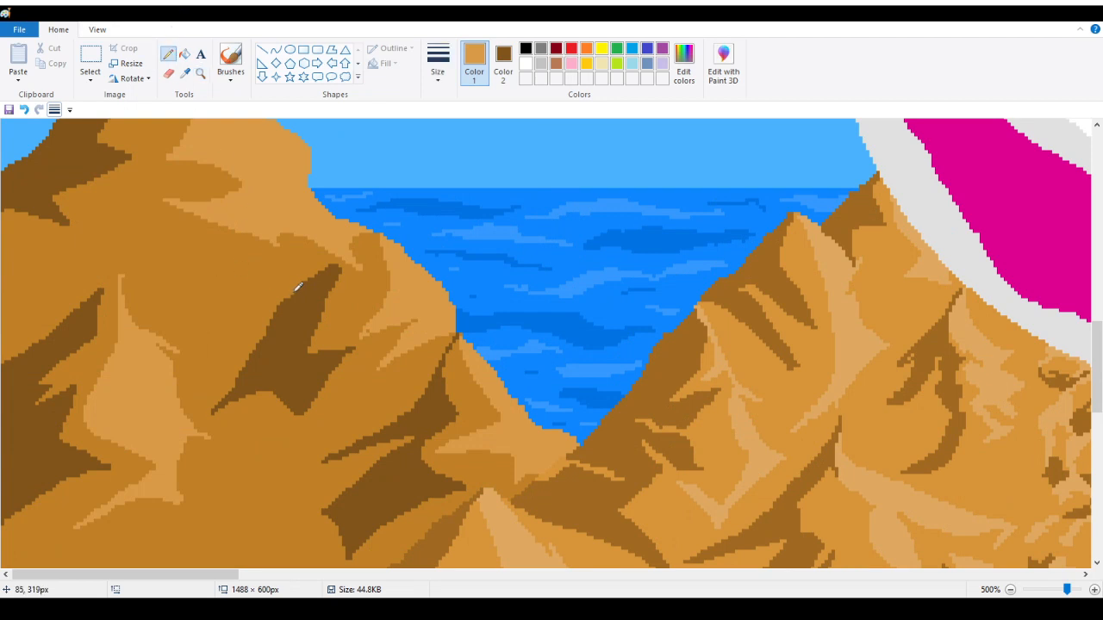
pyautogui.scroll(-3, 289, 314)
pyautogui.moveTo(299, 175)
pyautogui.mouseDown()
pyautogui.moveTo(207, 178)
pyautogui.moveTo(258, 211)
pyautogui.moveTo(243, 237)
pyautogui.mouseUp()
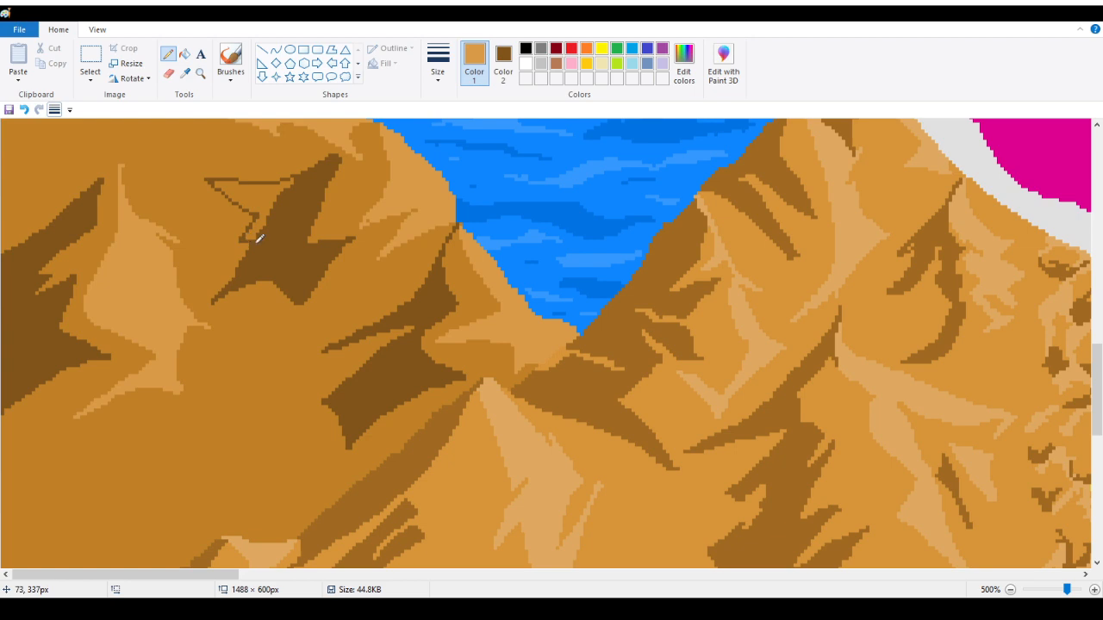
pyautogui.click(185, 53)
pyautogui.click(265, 190)
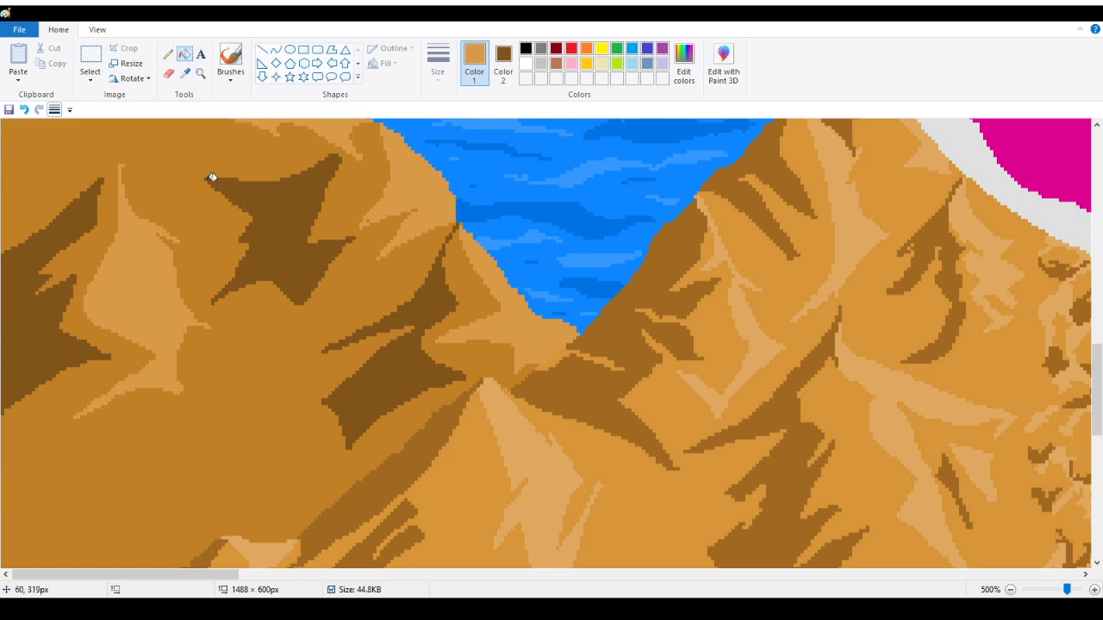
pyautogui.scroll(3, 165, 121)
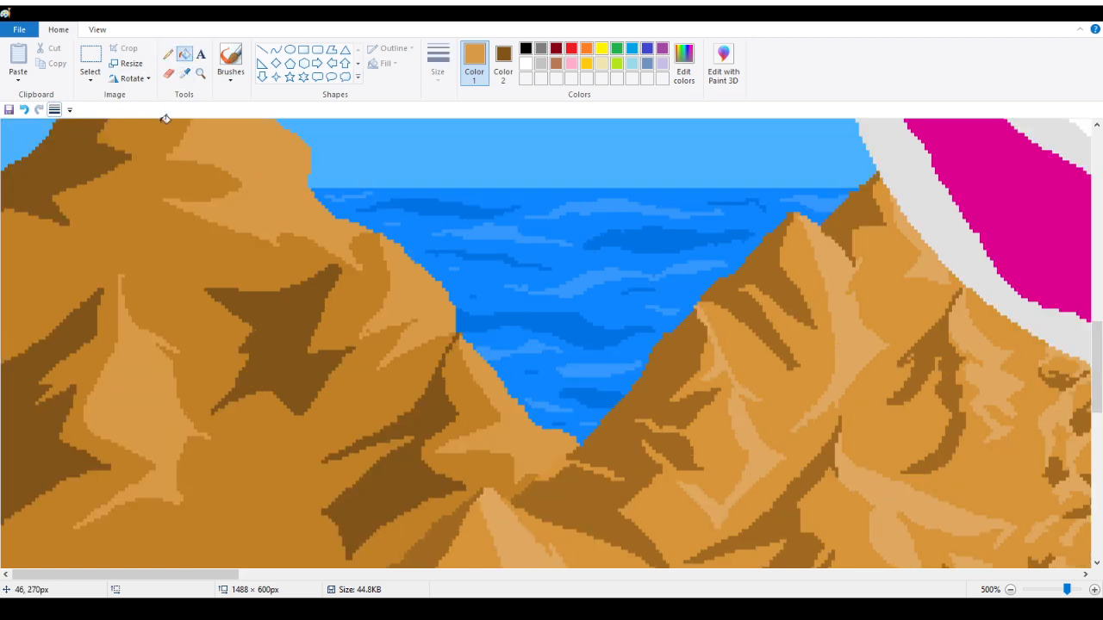
# Step: Outline a pointed light-brown highlight above the foreground ridge on the lower left mountain and a zigzag dark-brown shadow beside it
pyautogui.click(168, 54)
pyautogui.scroll(-6, 159, 324)
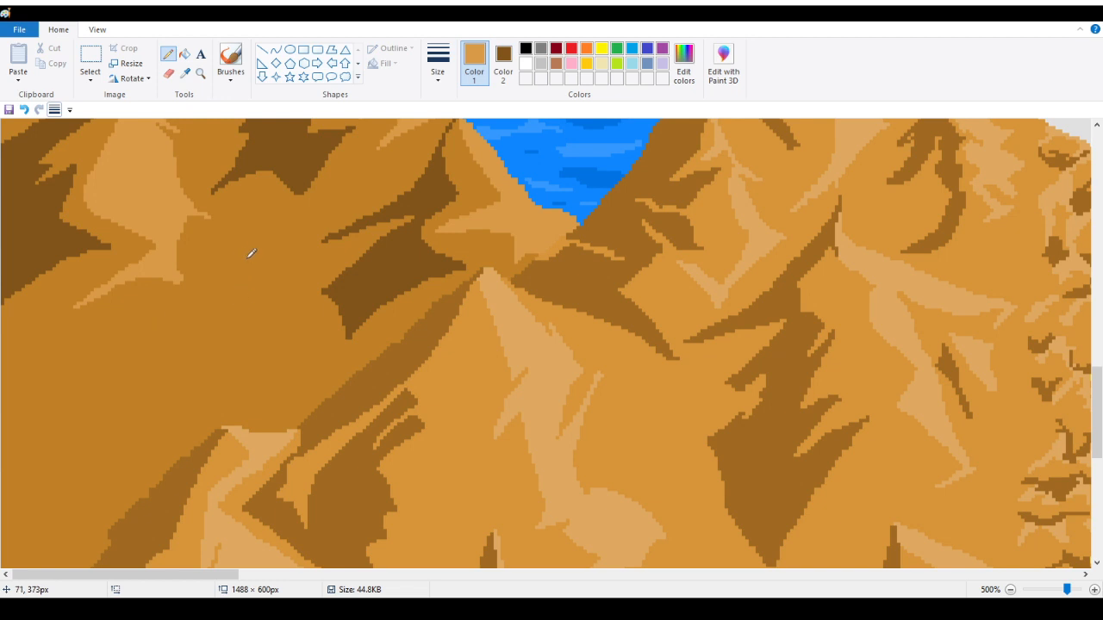
pyautogui.moveTo(240, 251)
pyautogui.mouseDown()
pyautogui.moveTo(269, 306)
pyautogui.moveTo(349, 371)
pyautogui.mouseUp()
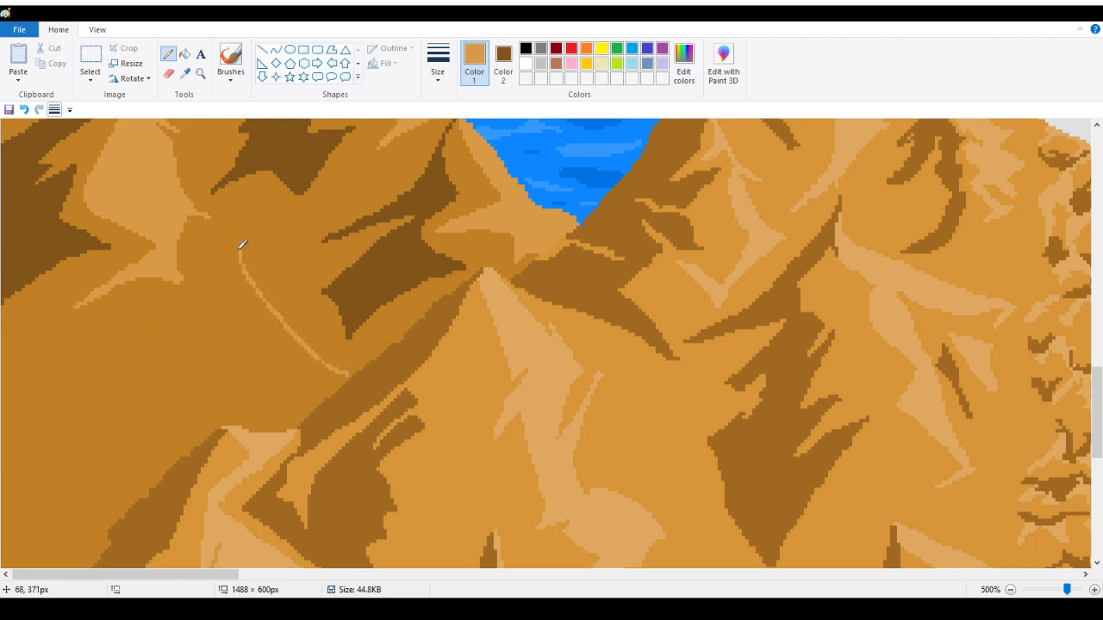
pyautogui.moveTo(240, 250)
pyautogui.mouseDown()
pyautogui.moveTo(230, 302)
pyautogui.moveTo(187, 323)
pyautogui.moveTo(289, 372)
pyautogui.moveTo(254, 395)
pyautogui.moveTo(311, 397)
pyautogui.mouseUp()
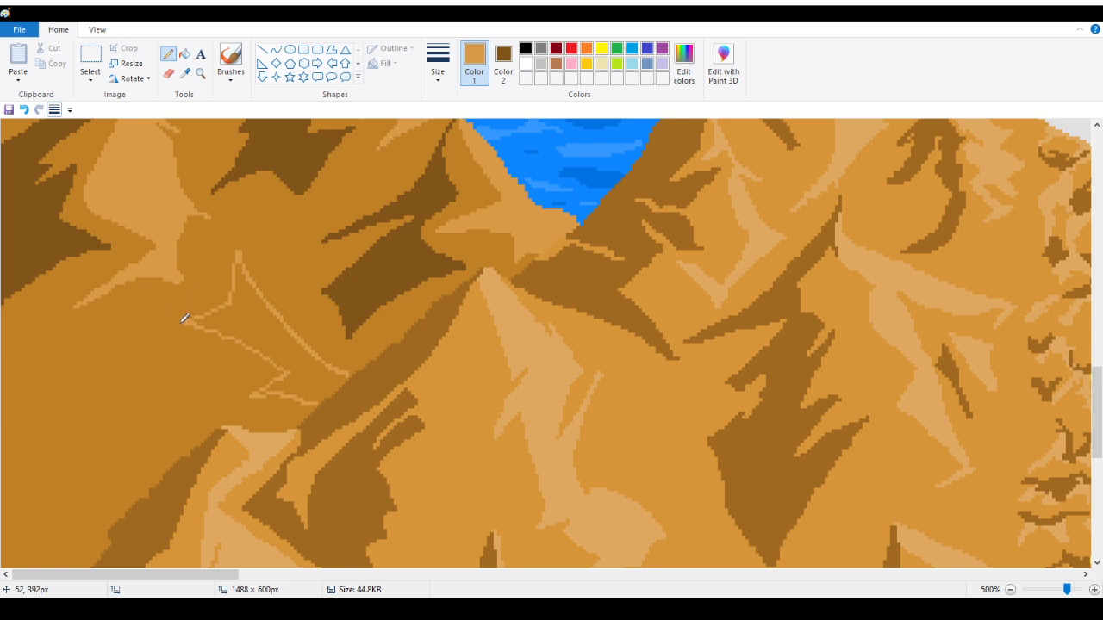
pyautogui.moveTo(184, 320)
pyautogui.mouseDown()
pyautogui.moveTo(41, 381)
pyautogui.moveTo(96, 415)
pyautogui.moveTo(13, 549)
pyautogui.moveTo(108, 461)
pyautogui.moveTo(156, 445)
pyautogui.moveTo(120, 408)
pyautogui.moveTo(200, 364)
pyautogui.moveTo(183, 345)
pyautogui.moveTo(185, 318)
pyautogui.mouseUp()
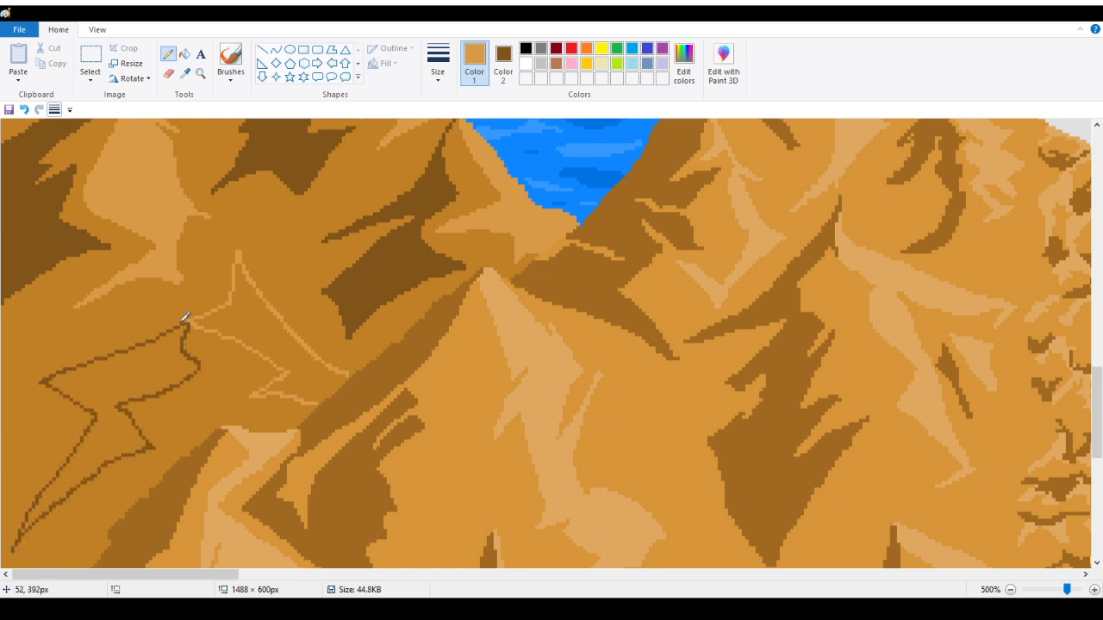
# Step: Fill the zigzag shadow with dark brown and the pointed highlight beside it with light brown
pyautogui.click(184, 53)
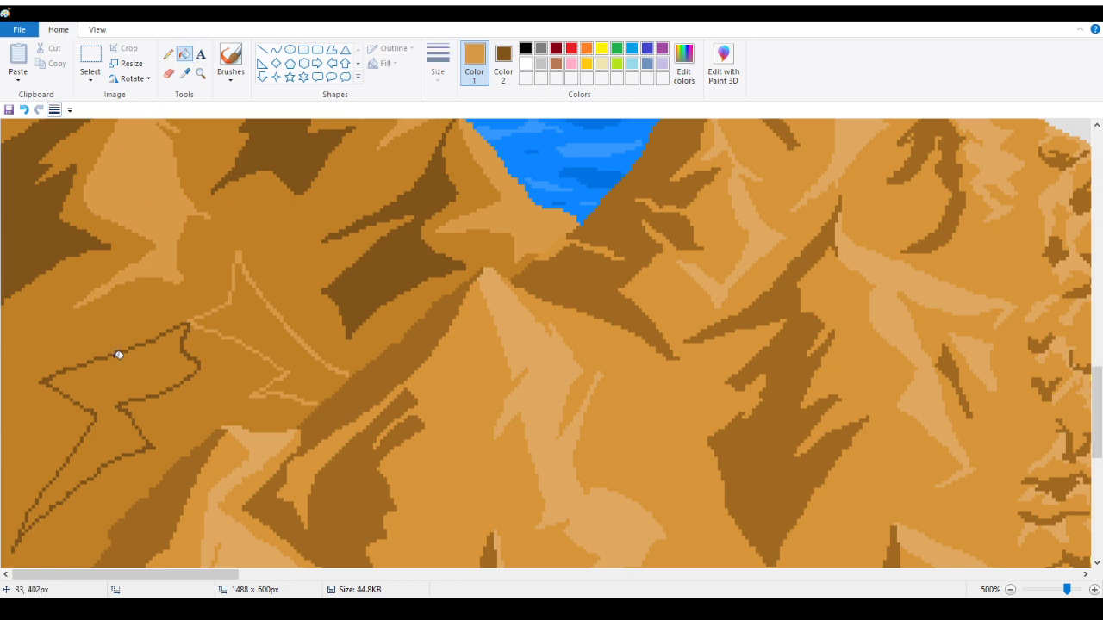
pyautogui.click(117, 373)
pyautogui.click(245, 318)
pyautogui.scroll(-3, 249, 317)
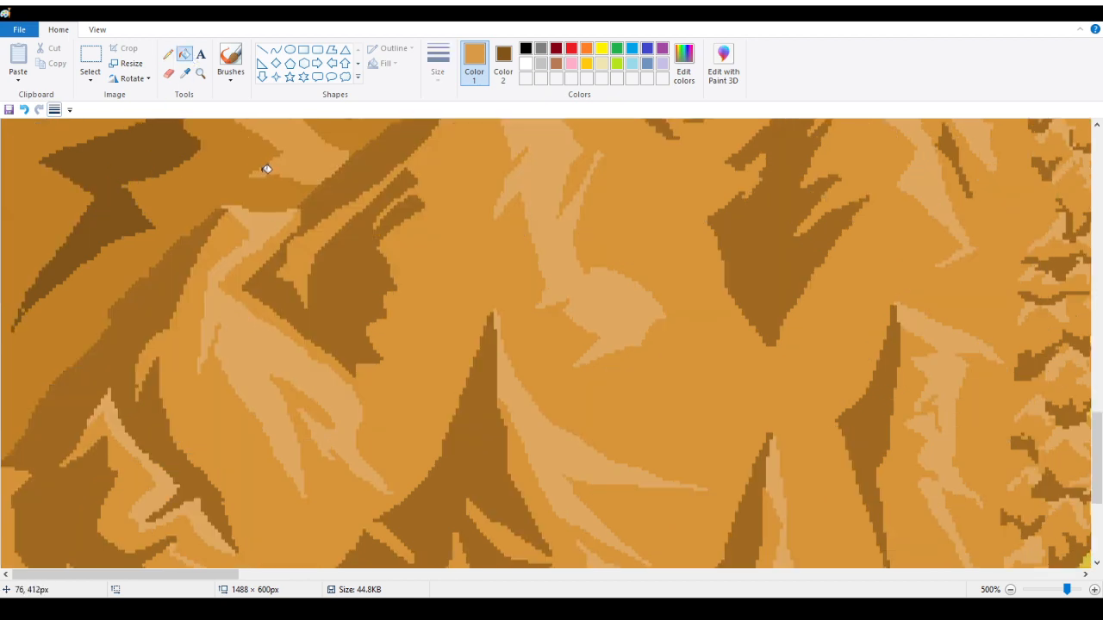
pyautogui.scroll(1, 121, 289)
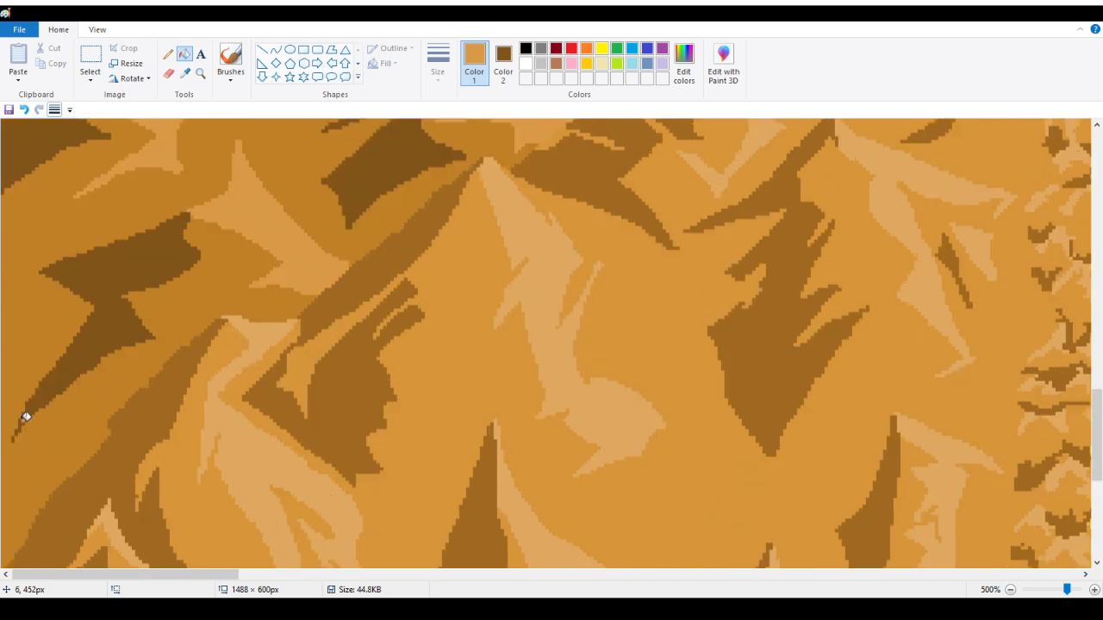
pyautogui.scroll(1, 94, 347)
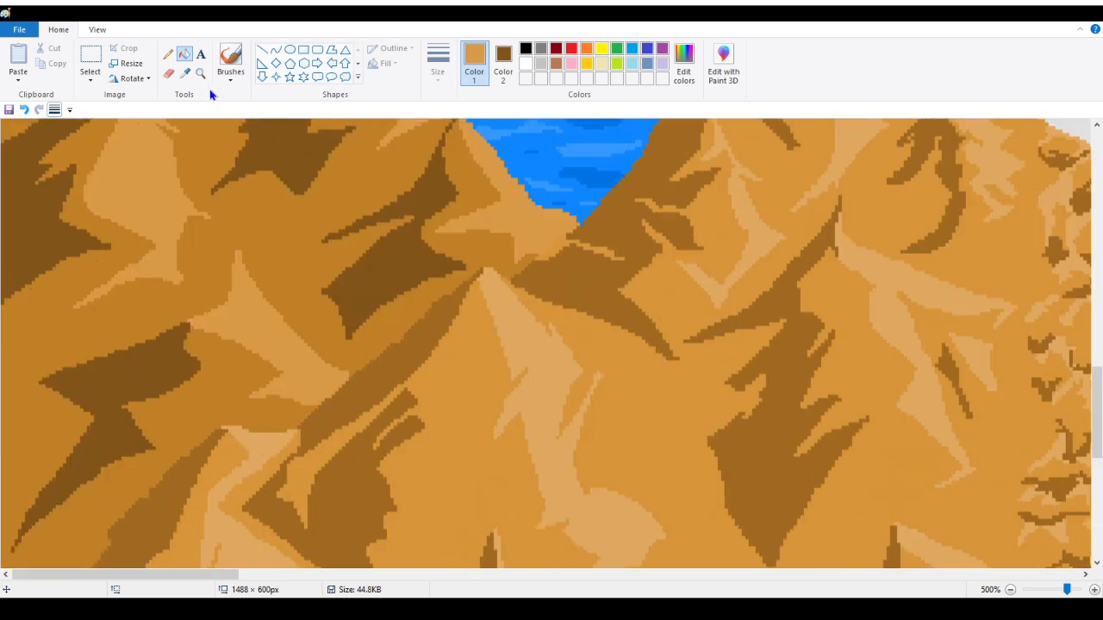
# Step: Examine the lower left mountain's new shading in the whole picture and up close
pyautogui.click(199, 76)
pyautogui.rightClick(146, 224)
pyautogui.rightClick(139, 234)
pyautogui.rightClick(138, 234)
pyautogui.rightClick(133, 238)
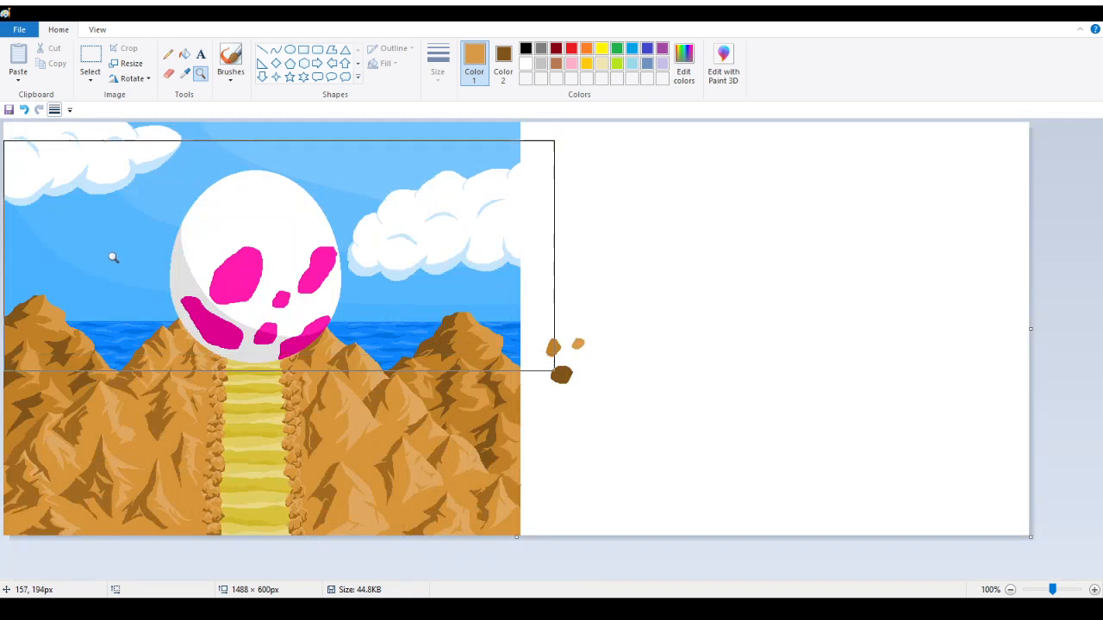
pyautogui.click(48, 389)
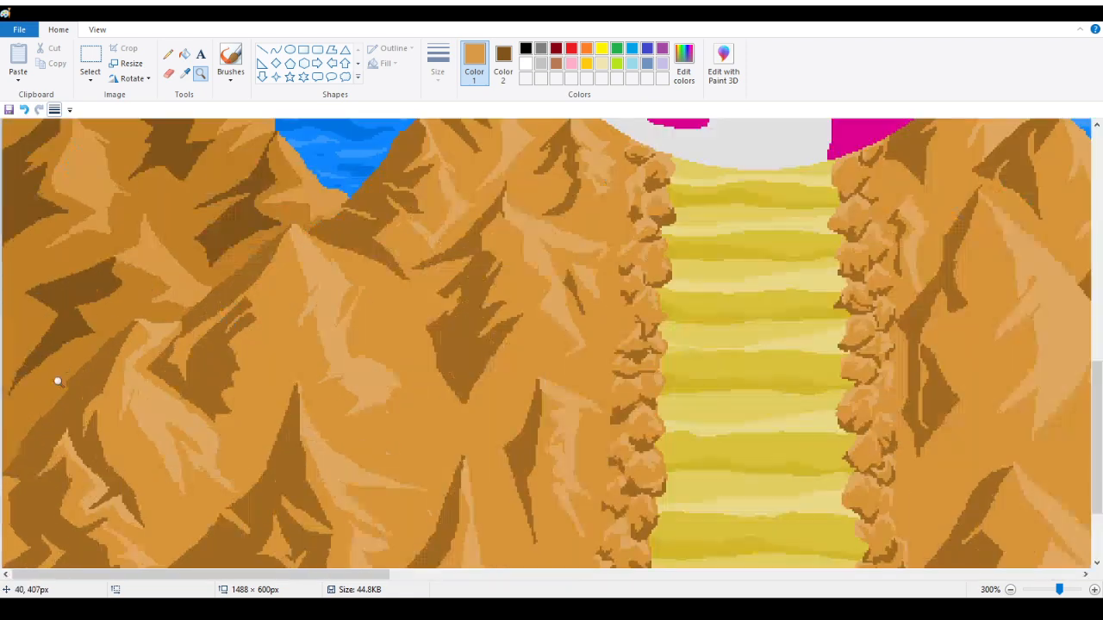
pyautogui.scroll(-3, 86, 327)
pyautogui.click(112, 270)
pyautogui.scroll(2, 103, 280)
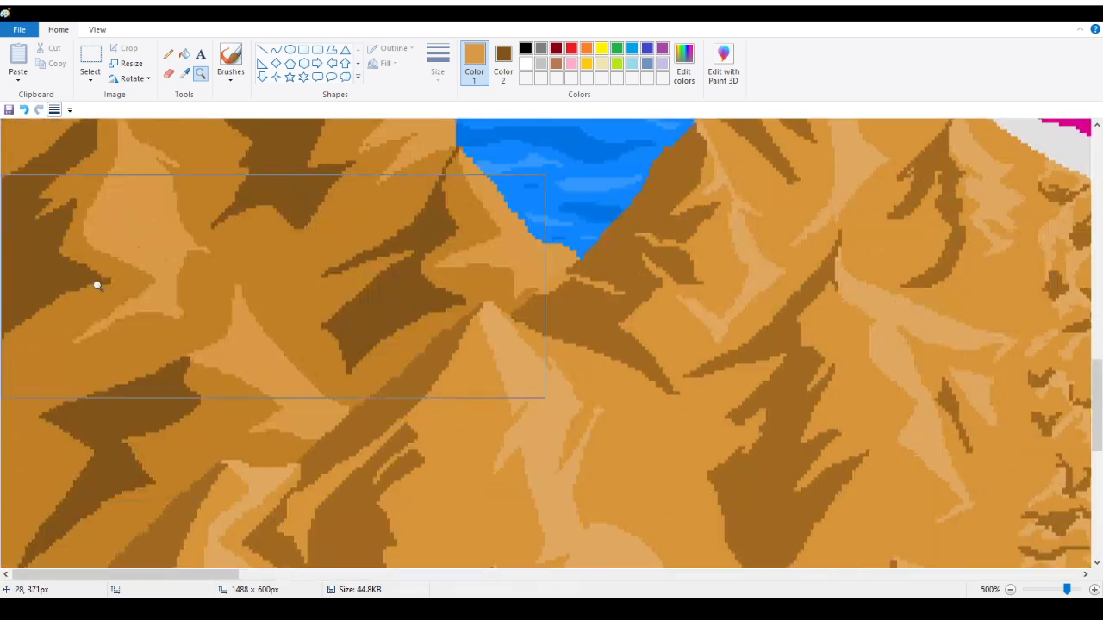
# Step: Pencil a thin dark-brown spike rising from the zigzag shadow's upper tip, alongside the pointed highlight
pyautogui.click(169, 55)
pyautogui.moveTo(148, 368); pyautogui.dragTo(168, 347)
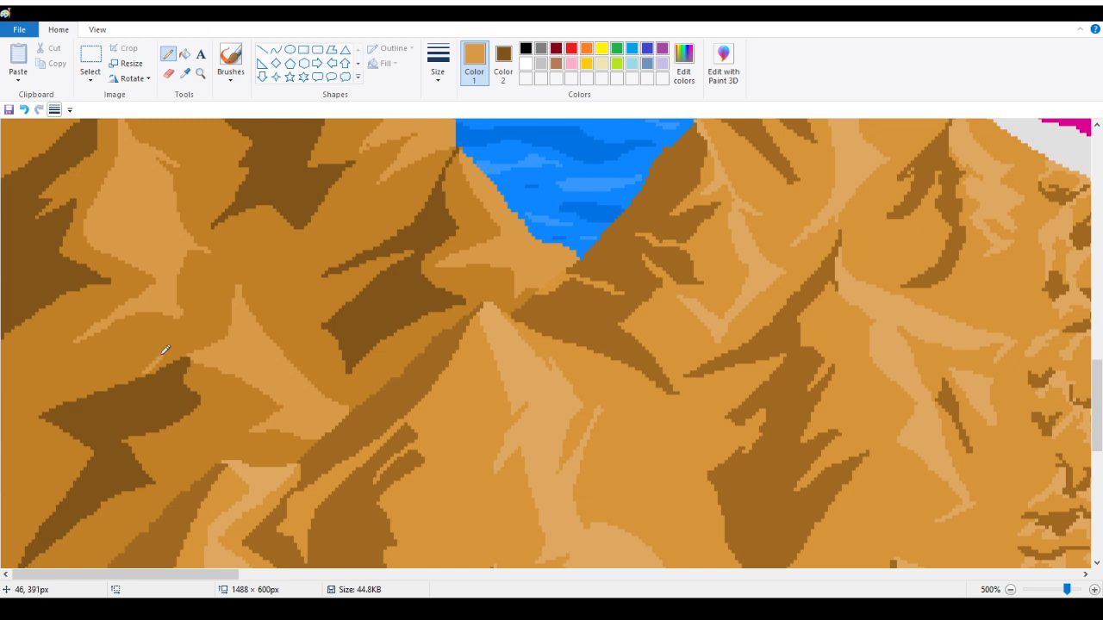
pyautogui.click(25, 109)
pyautogui.moveTo(150, 370)
pyautogui.mouseDown()
pyautogui.moveTo(217, 288)
pyautogui.moveTo(156, 372)
pyautogui.moveTo(180, 336)
pyautogui.mouseUp()
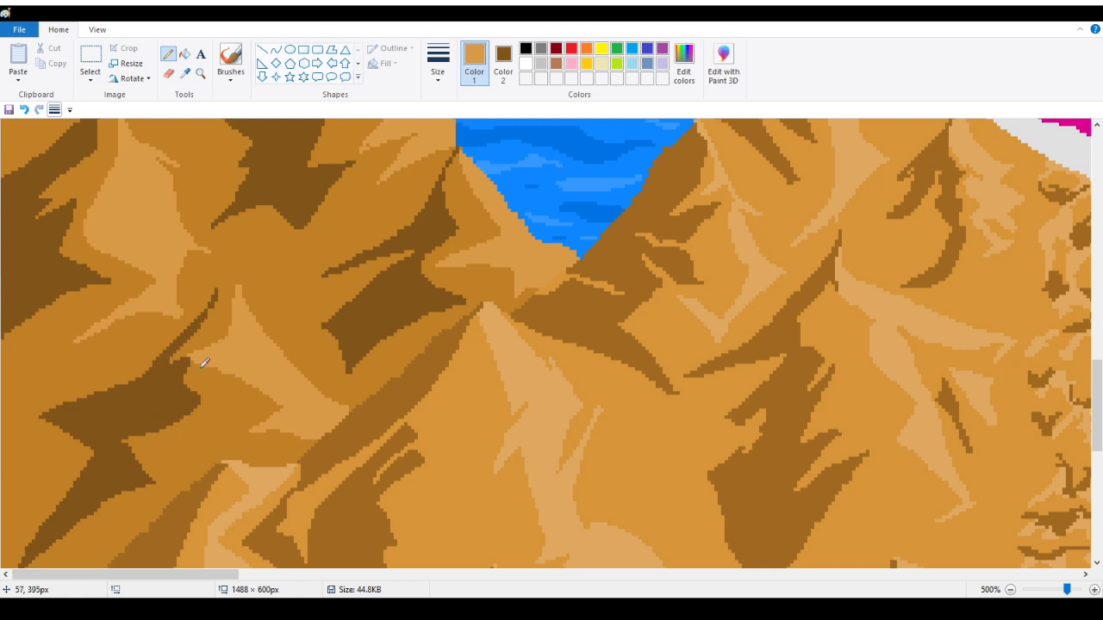
# Step: Pencil a small light-brown highlight with a dark-brown shadow at the picture's left edge below the peak, and fill the highlight light brown
pyautogui.scroll(-3, 6, 311)
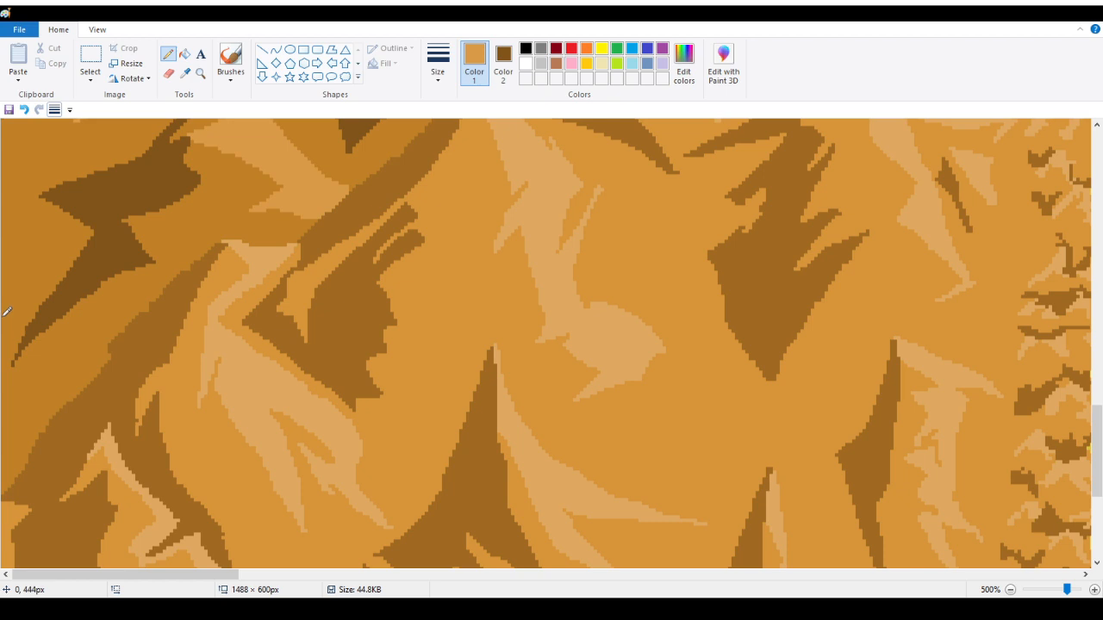
pyautogui.scroll(7, 6, 311)
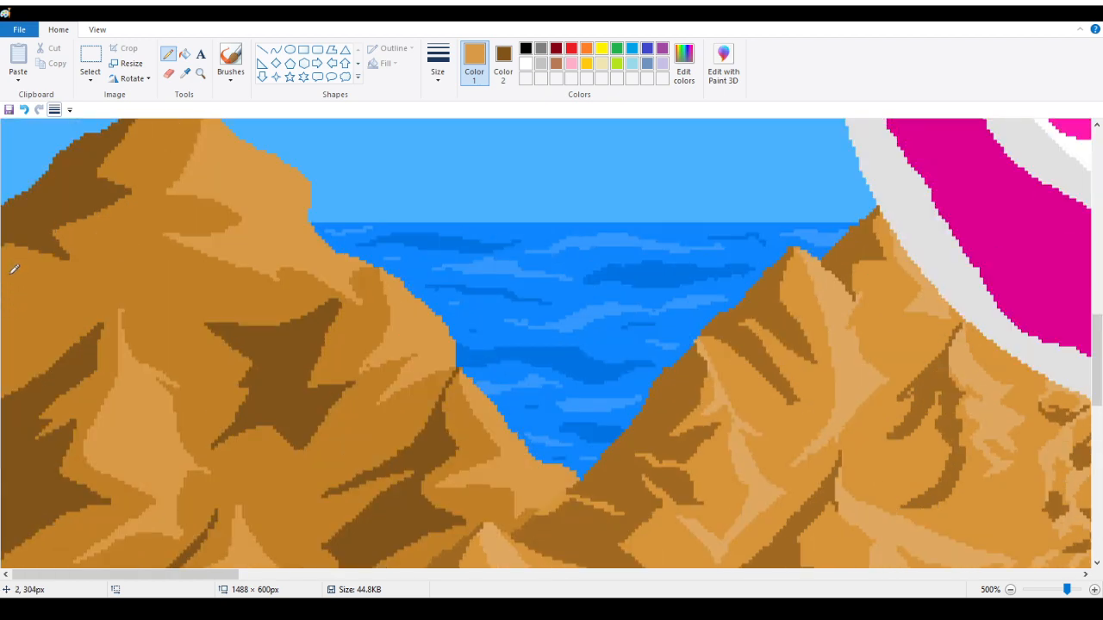
pyautogui.moveTo(12, 272)
pyautogui.mouseDown()
pyautogui.moveTo(47, 311)
pyautogui.moveTo(25, 336)
pyautogui.moveTo(20, 310)
pyautogui.mouseUp()
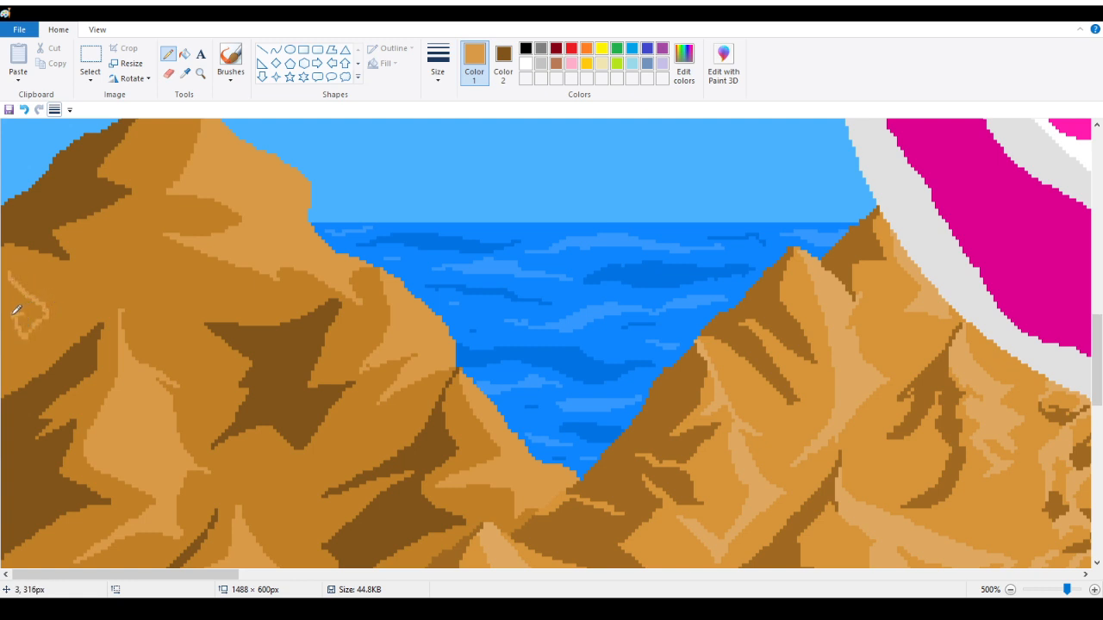
pyautogui.moveTo(19, 284)
pyautogui.mouseDown()
pyautogui.moveTo(9, 290)
pyautogui.moveTo(3, 311)
pyautogui.moveTo(4, 280)
pyautogui.mouseUp()
pyautogui.click(185, 54)
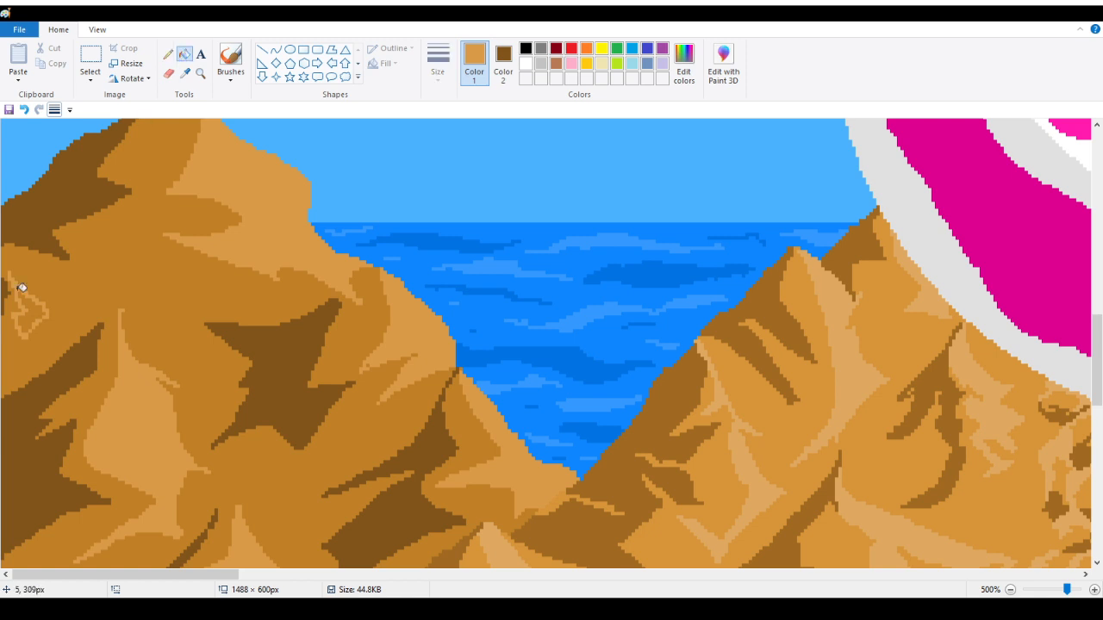
pyautogui.rightClick(39, 311)
pyautogui.click(38, 311)
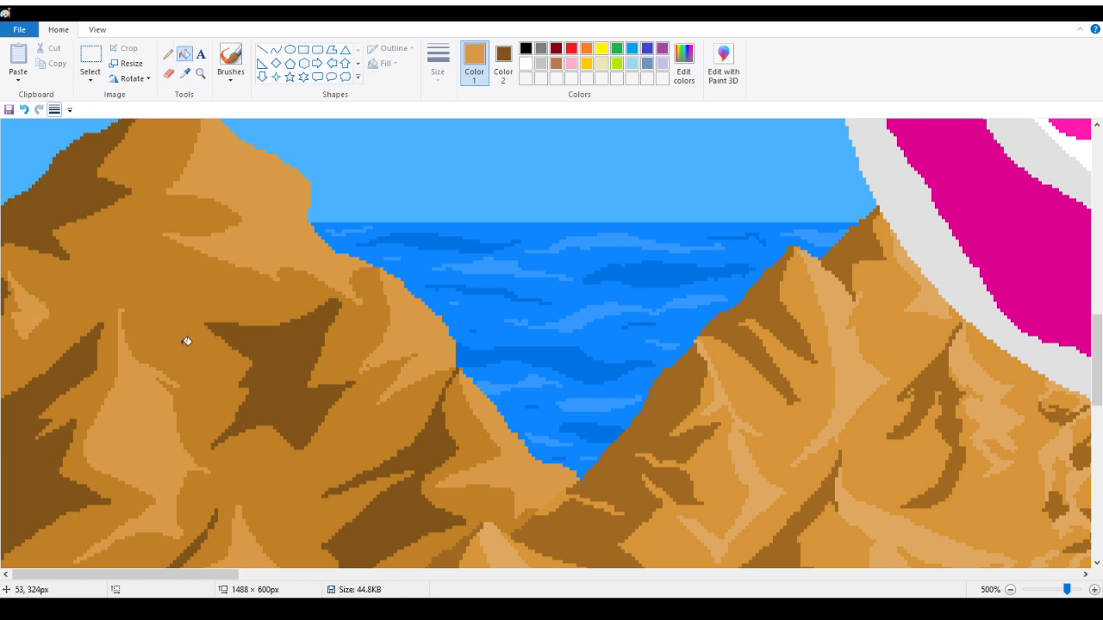
# Step: Compare the left mountain's shading with the rest of the picture, viewing it both whole and magnified
pyautogui.click(168, 53)
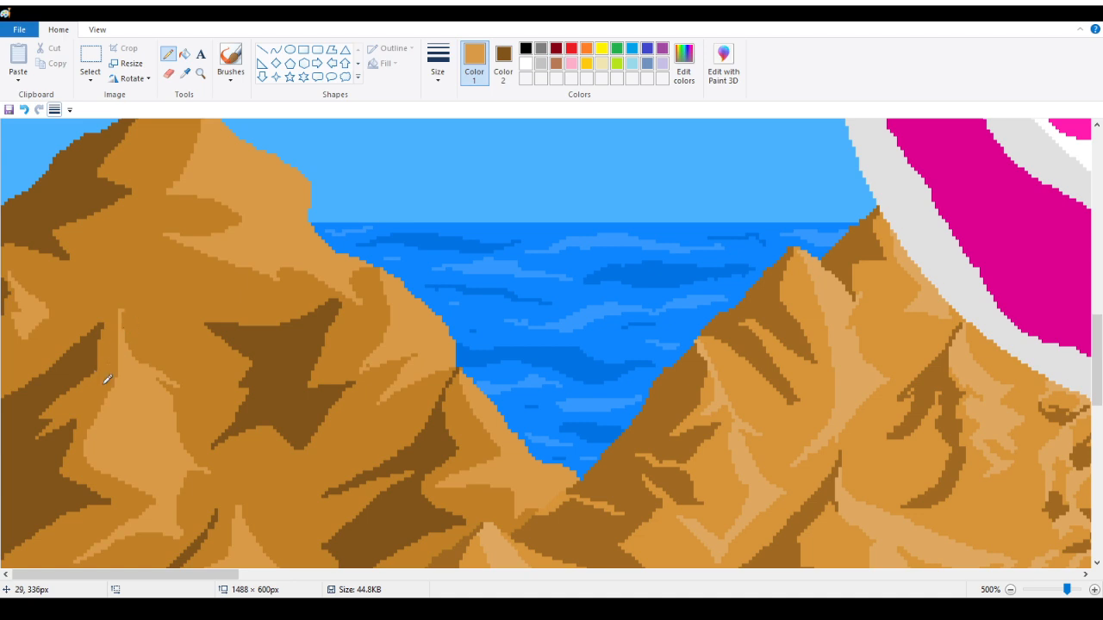
pyautogui.scroll(-8, 108, 379)
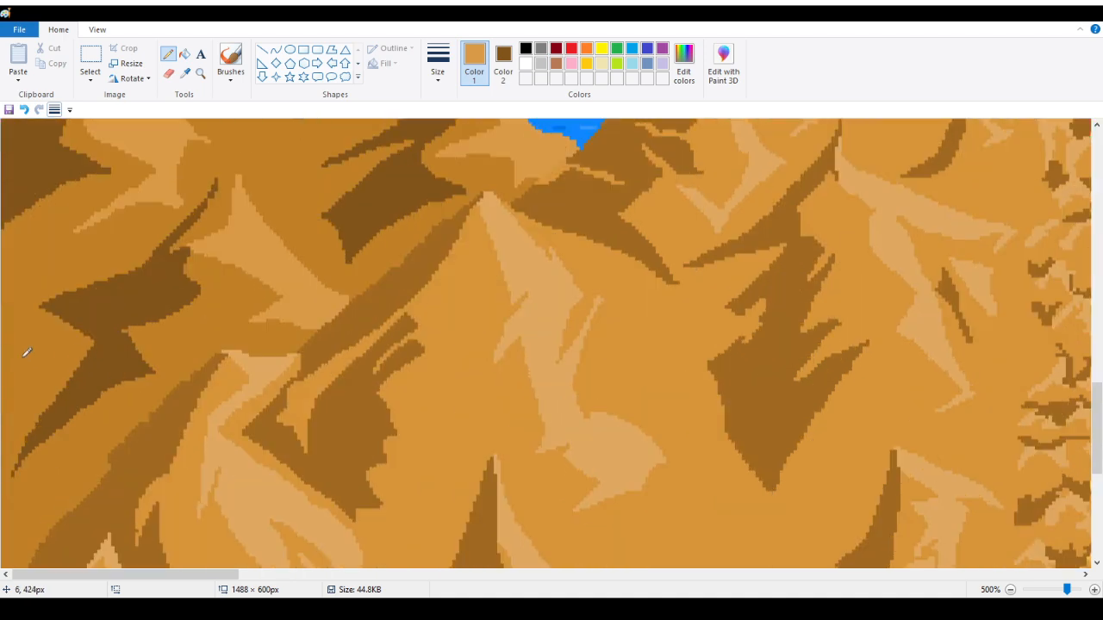
pyautogui.click(200, 73)
pyautogui.rightClick(102, 212)
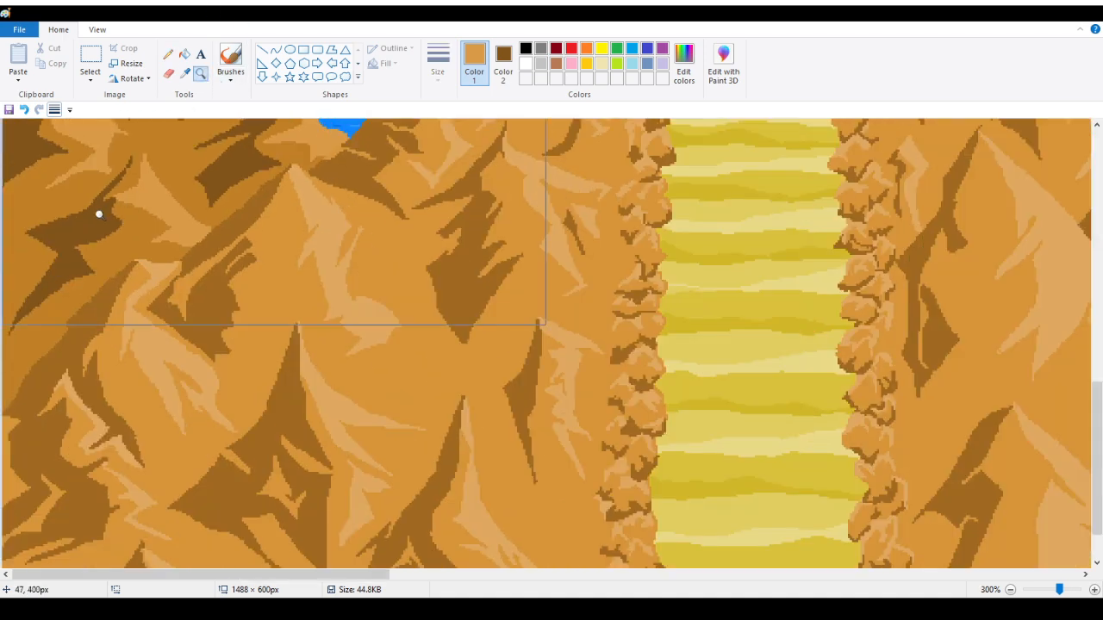
pyautogui.rightClick(99, 214)
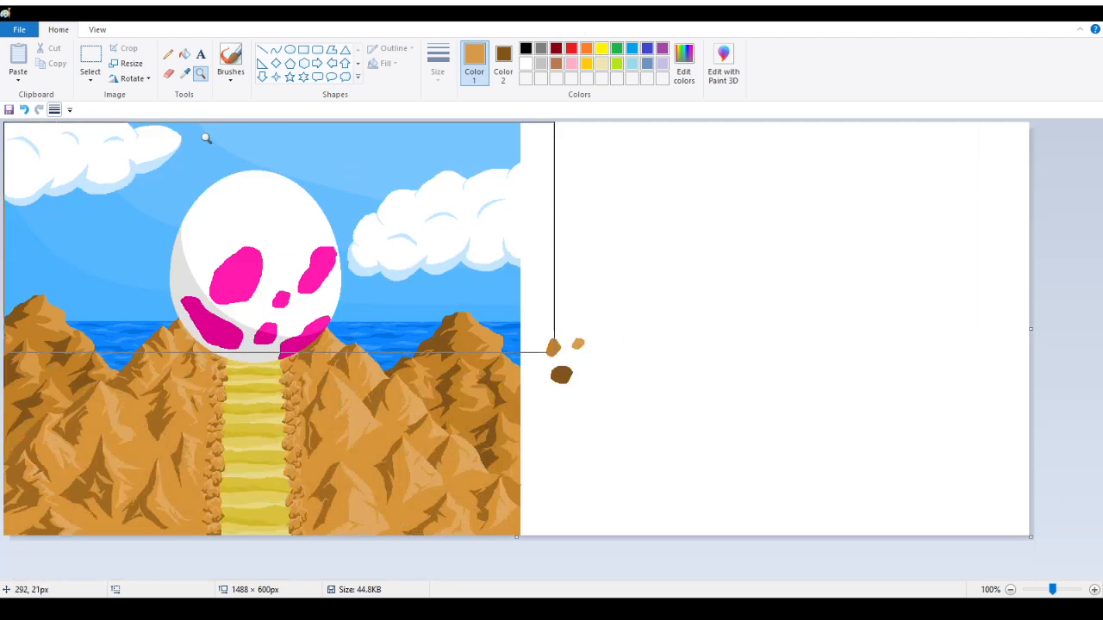
pyautogui.click(182, 326)
pyautogui.click(136, 357)
pyautogui.click(152, 303)
pyautogui.click(153, 303)
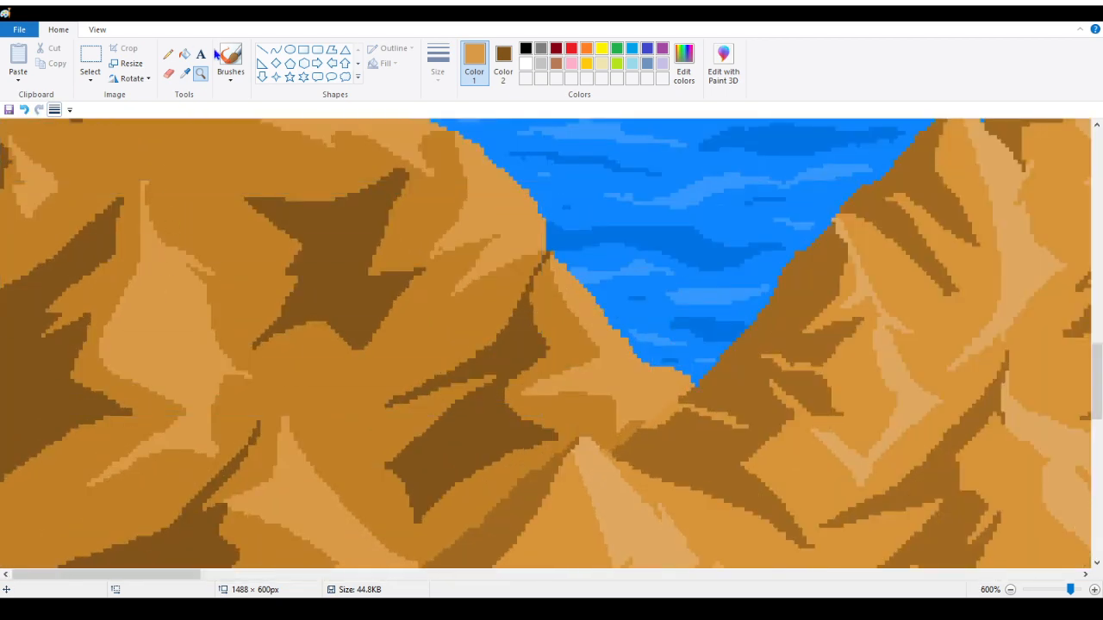
# Step: Sample the mountain's base brown, outline a jagged notch in the tall highlight's left side, and fill the cut-off part with that brown
pyautogui.click(185, 73)
pyautogui.click(210, 169)
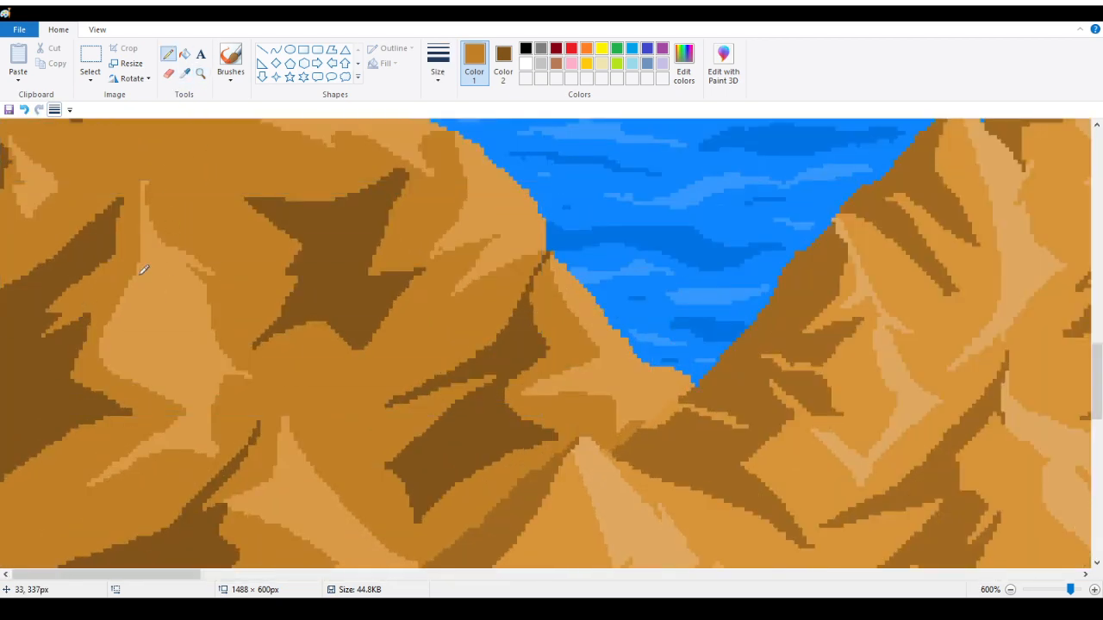
pyautogui.moveTo(135, 263)
pyautogui.mouseDown()
pyautogui.moveTo(177, 330)
pyautogui.moveTo(128, 317)
pyautogui.moveTo(160, 391)
pyautogui.mouseUp()
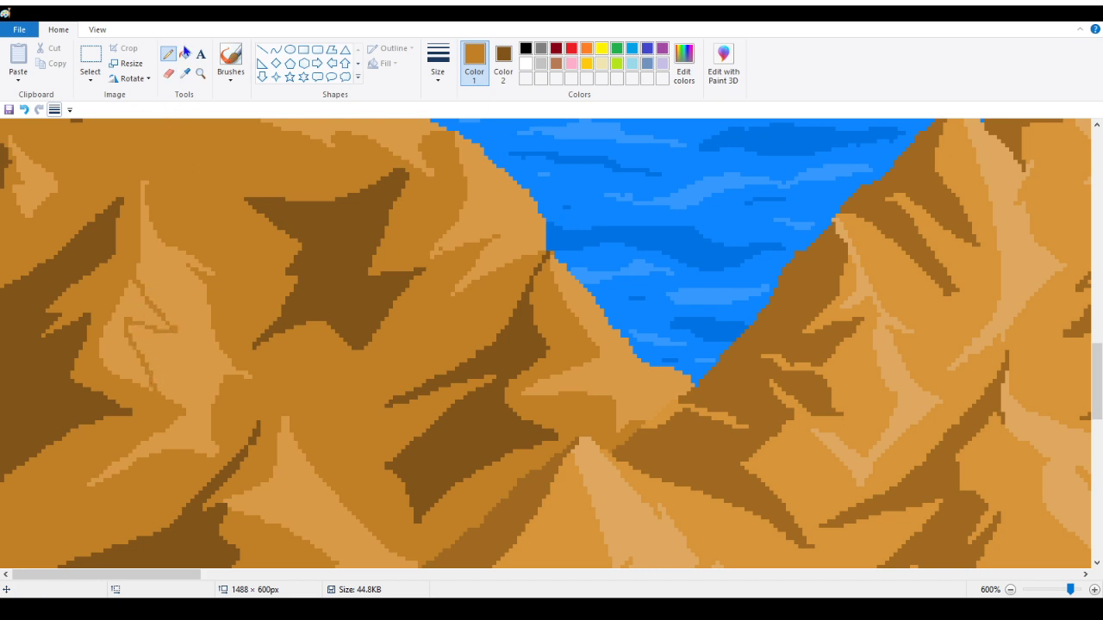
pyautogui.click(184, 53)
pyautogui.click(103, 314)
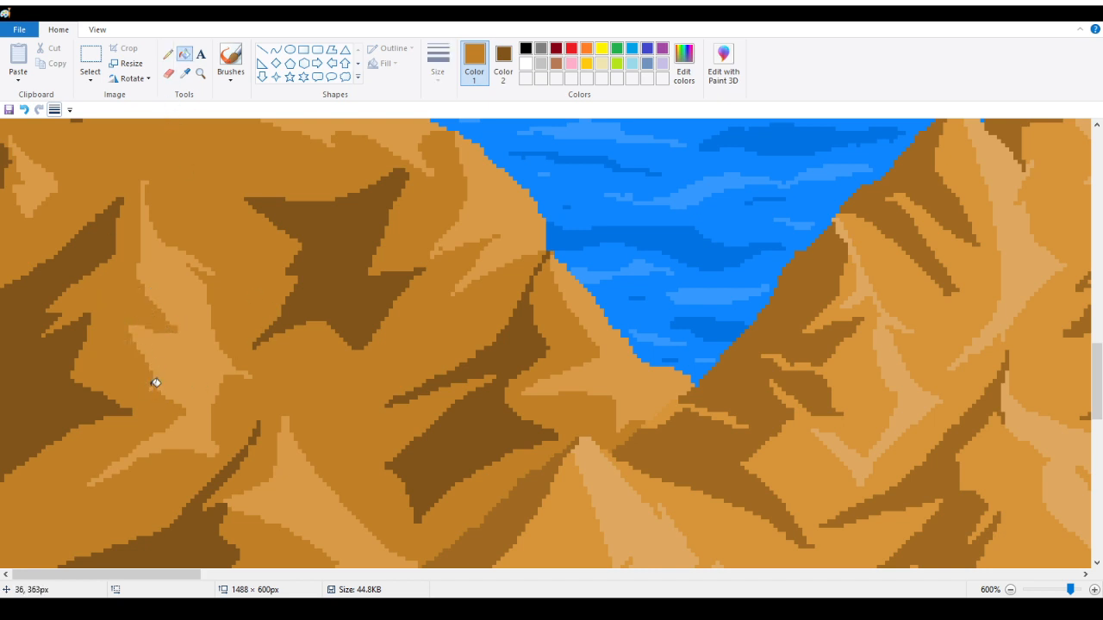
pyautogui.scroll(2, 282, 339)
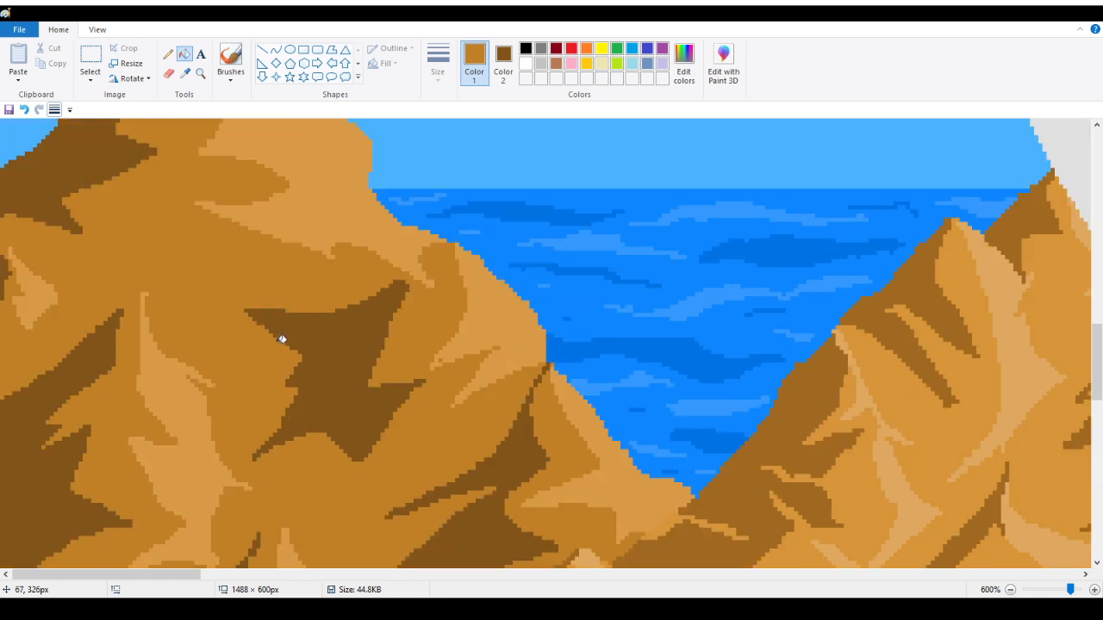
pyautogui.click(168, 55)
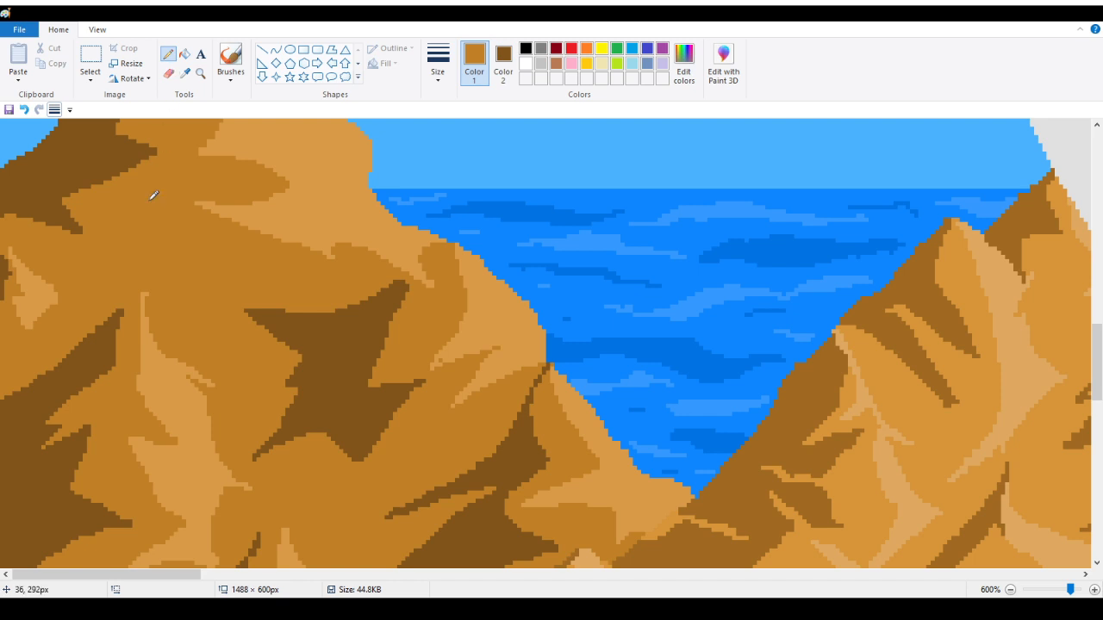
# Step: Outline an upward extension from the upper tip of the left mountain's large star-shaped shadow, and fill it dark brown
pyautogui.scroll(2, 154, 207)
pyautogui.scroll(-2, 156, 213)
pyautogui.scroll(-2, 154, 215)
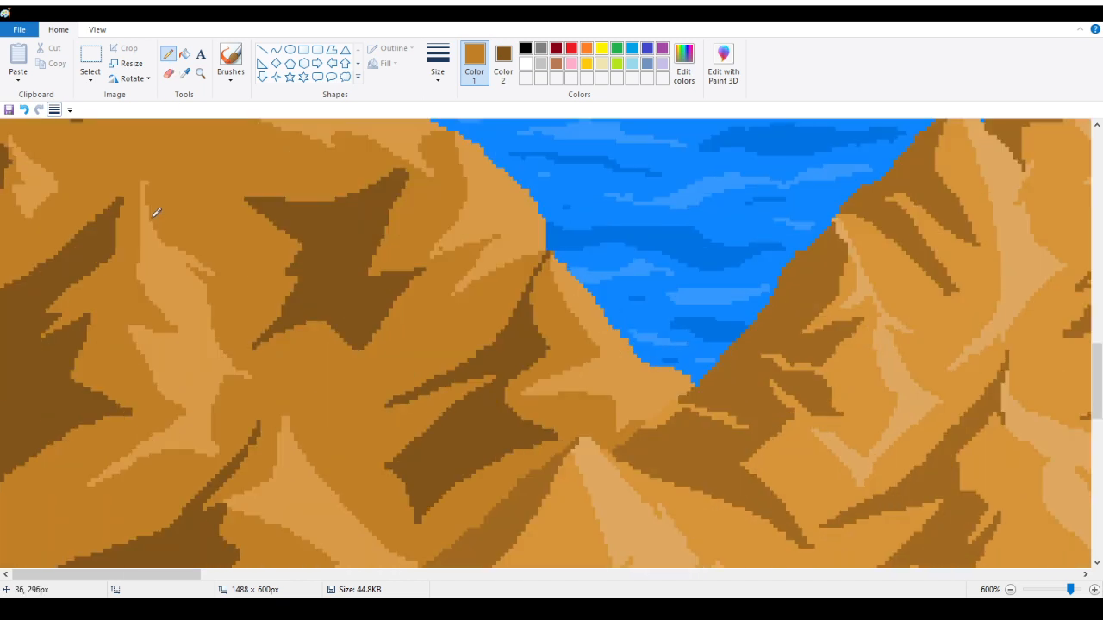
pyautogui.scroll(2, 155, 215)
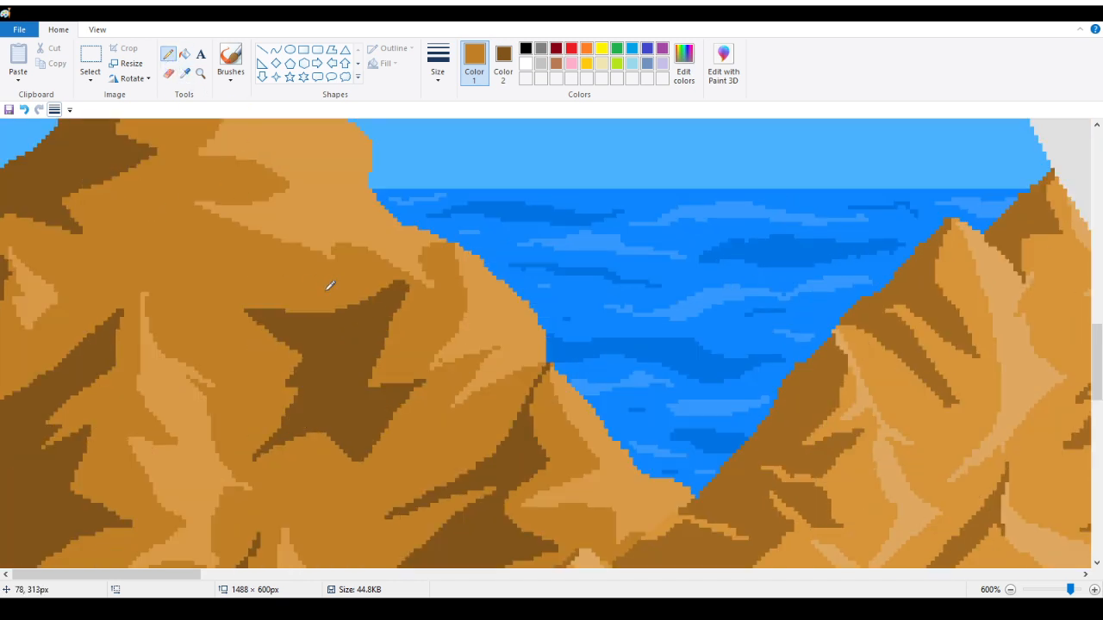
pyautogui.moveTo(398, 274)
pyautogui.mouseDown()
pyautogui.moveTo(350, 255)
pyautogui.moveTo(374, 274)
pyautogui.moveTo(348, 304)
pyautogui.mouseUp()
pyautogui.click(185, 54)
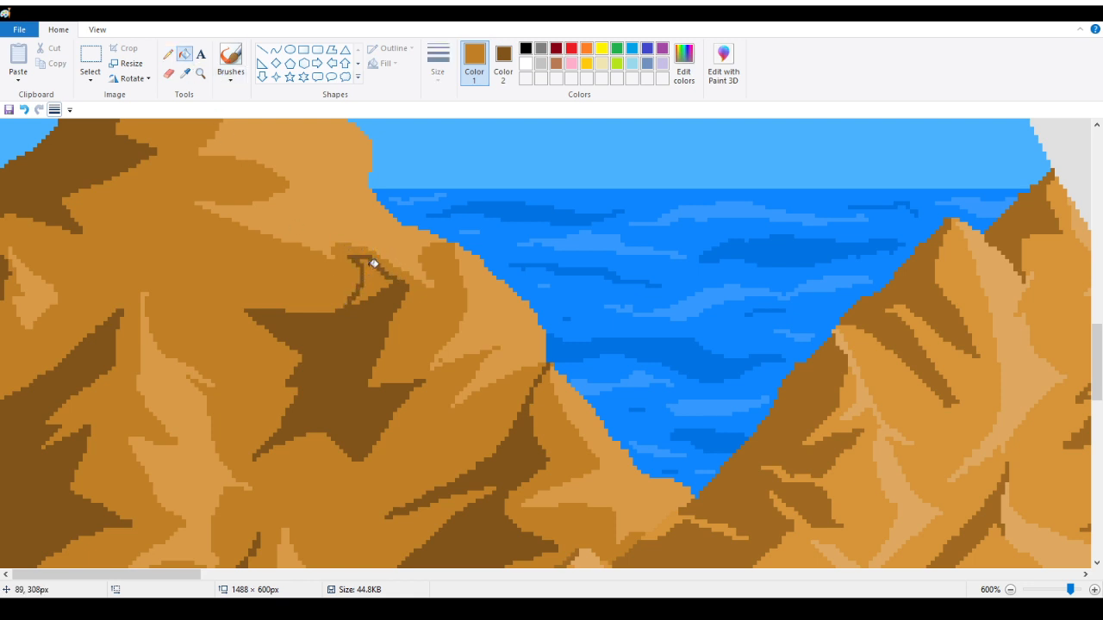
pyautogui.click(366, 276)
# Step: Review the left mountain's shading against the whole picture, and magnify its peak again
pyautogui.click(200, 74)
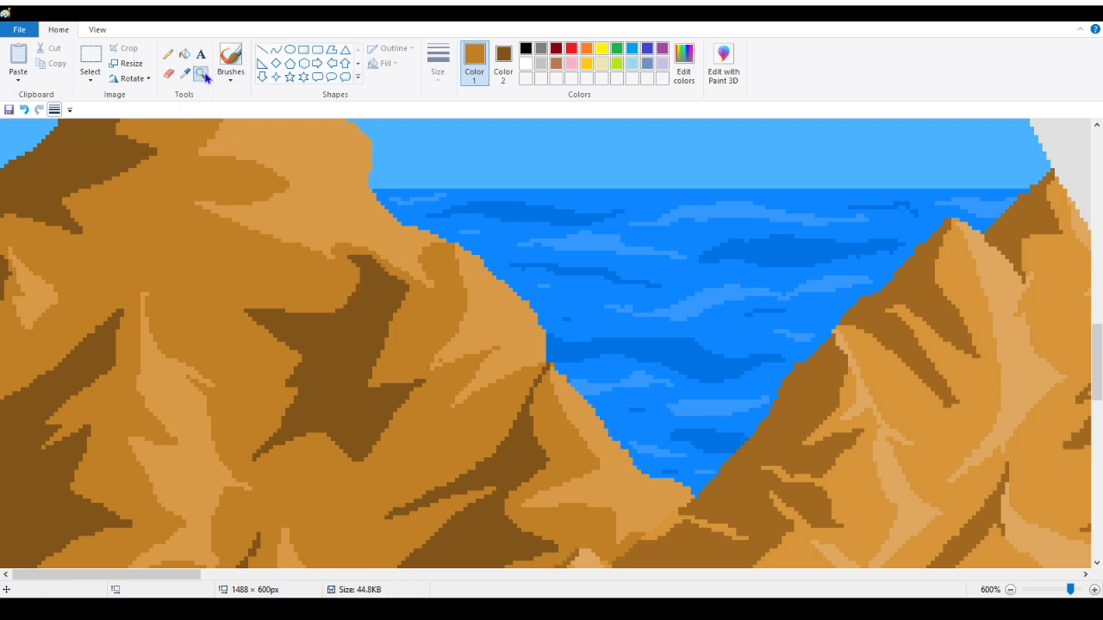
pyautogui.rightClick(155, 333)
pyautogui.rightClick(155, 333)
pyautogui.rightClick(143, 337)
pyautogui.rightClick(112, 336)
pyautogui.rightClick(112, 336)
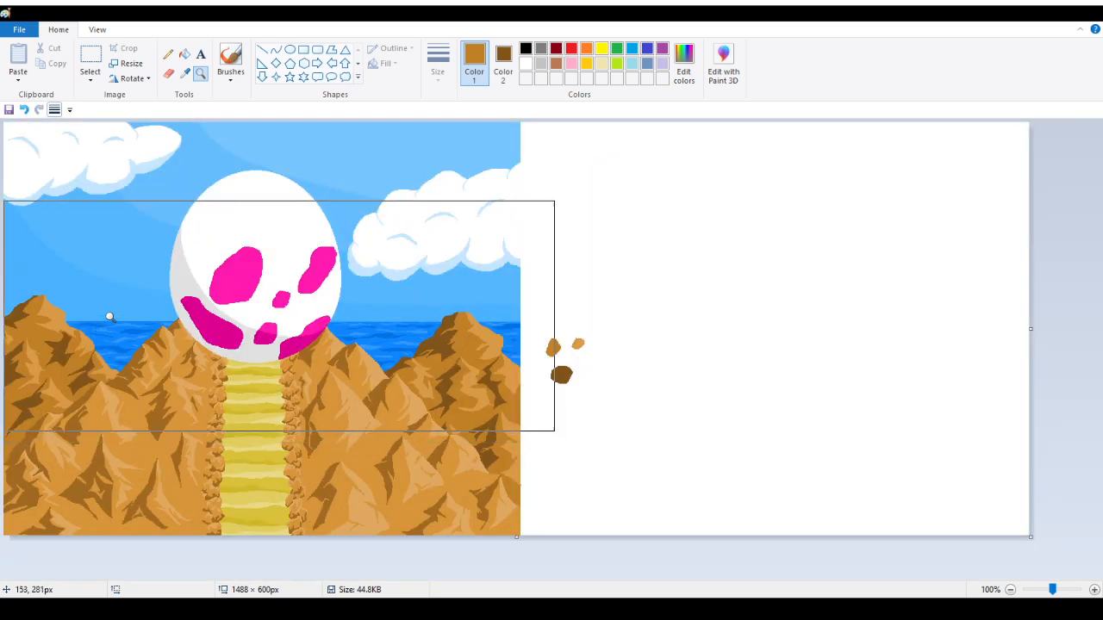
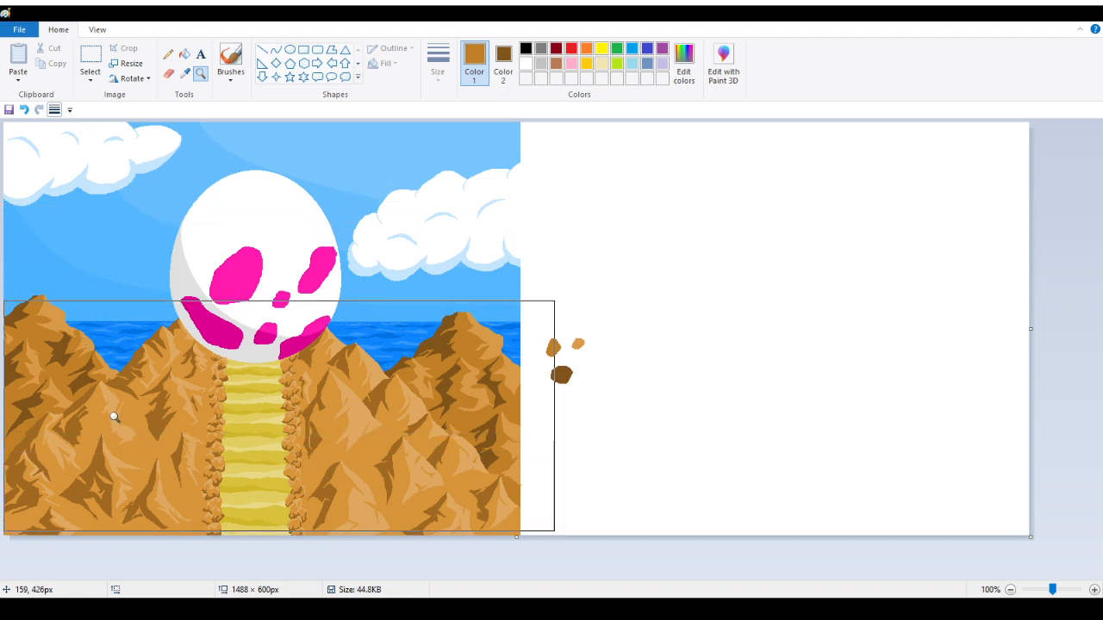
pyautogui.click(104, 326)
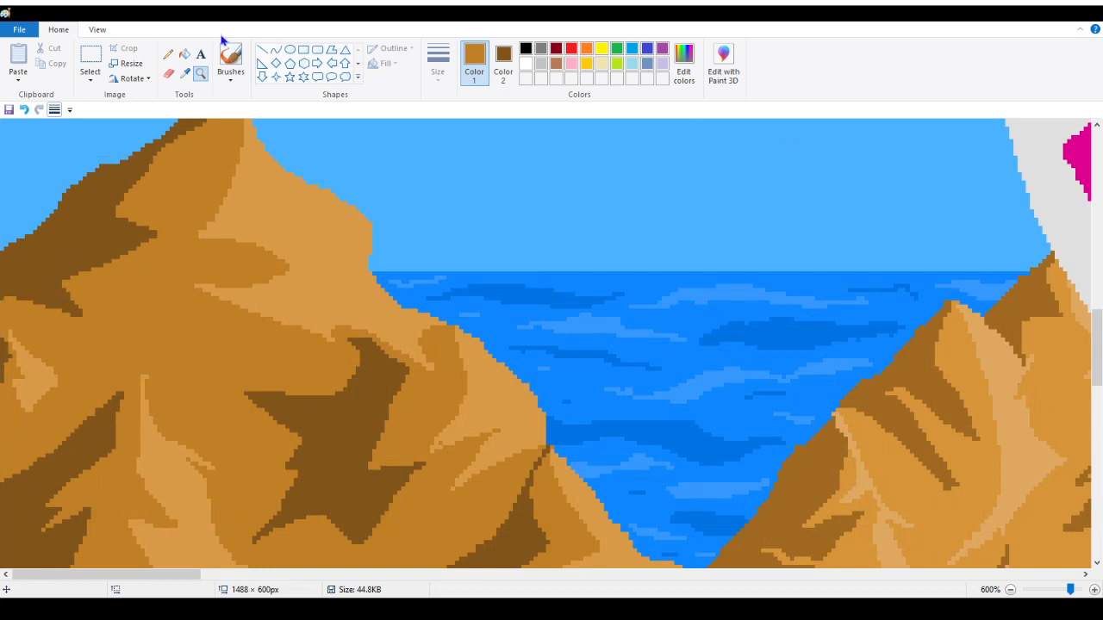
# Step: Sample the light brown, outline a pointed extension on the lower left of the peak's large highlight, and fill it with that color
pyautogui.click(185, 55)
pyautogui.scroll(-3, 265, 263)
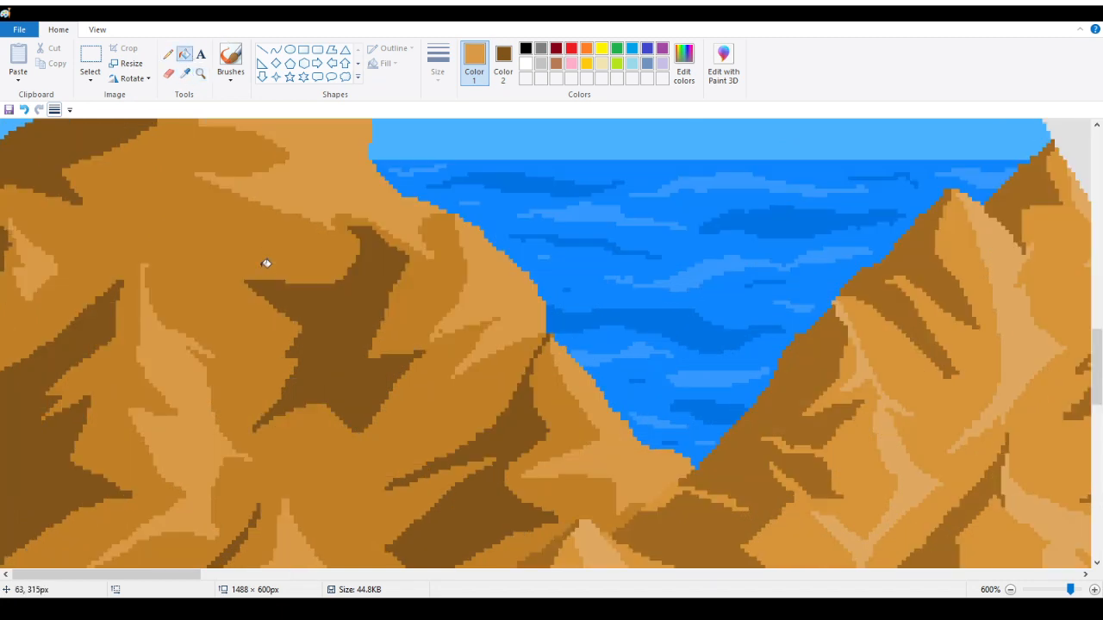
pyautogui.click(168, 54)
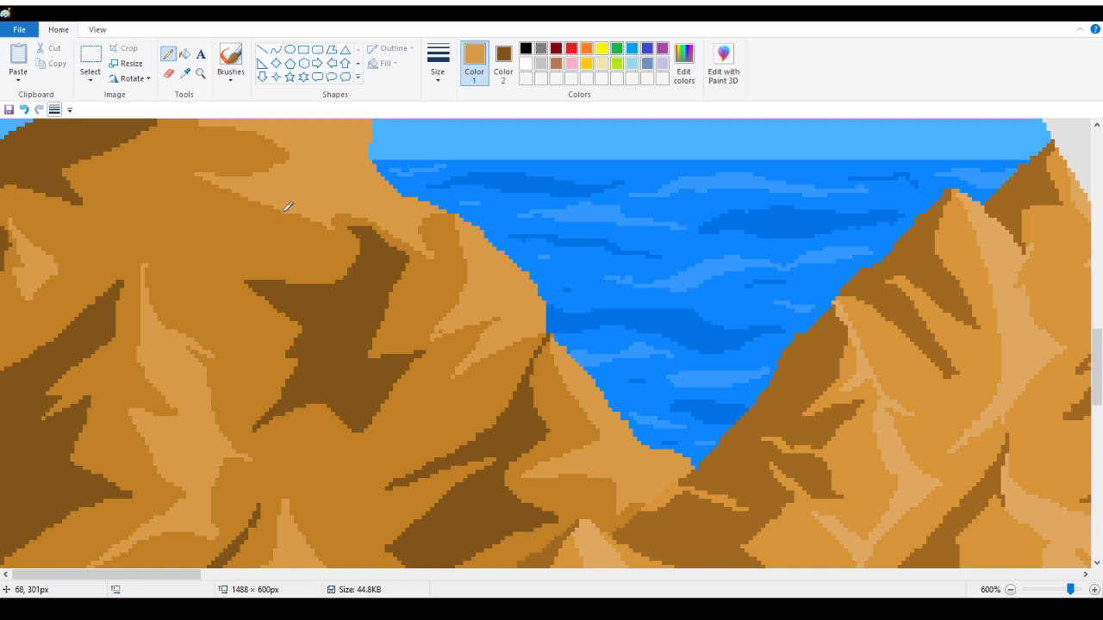
pyautogui.moveTo(286, 209)
pyautogui.mouseDown()
pyautogui.moveTo(160, 238)
pyautogui.moveTo(199, 212)
pyautogui.moveTo(206, 180)
pyautogui.mouseUp()
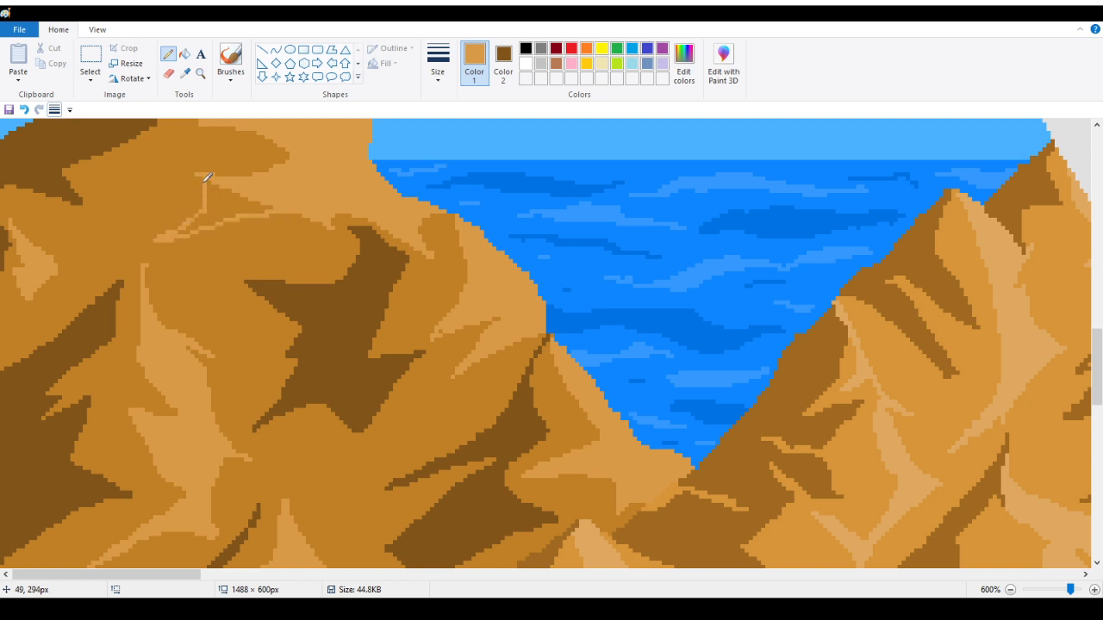
pyautogui.click(184, 54)
pyautogui.click(218, 200)
pyautogui.scroll(3, 192, 236)
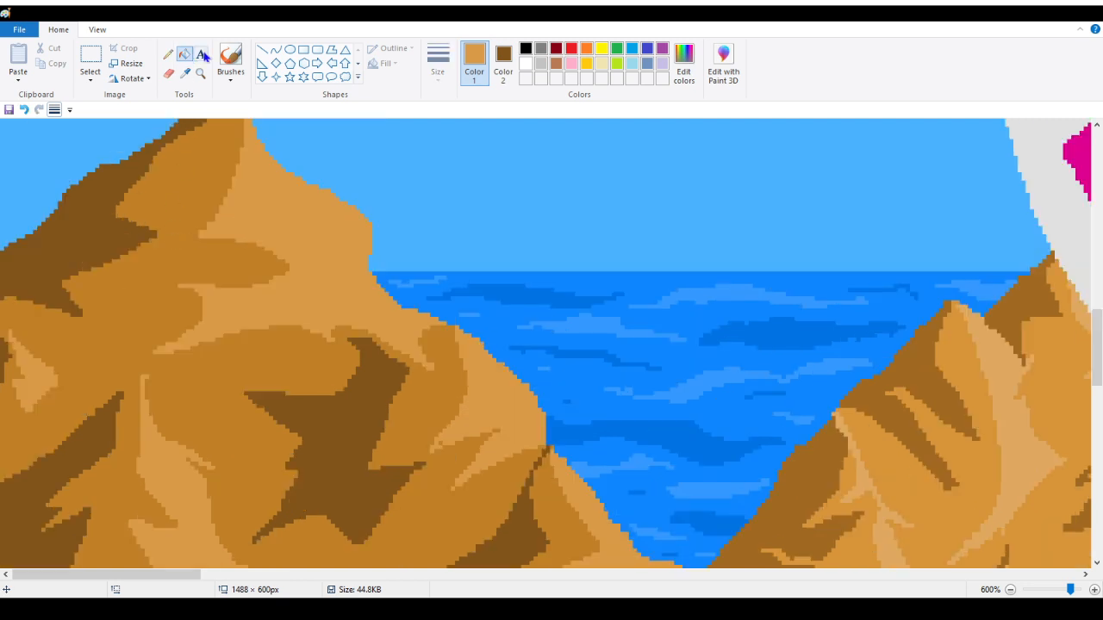
# Step: Pencil a longer right-hand point on the small highlight at the picture's left edge, and rework the dark-brown shadow beside it
pyautogui.click(168, 53)
pyautogui.scroll(-3, 147, 228)
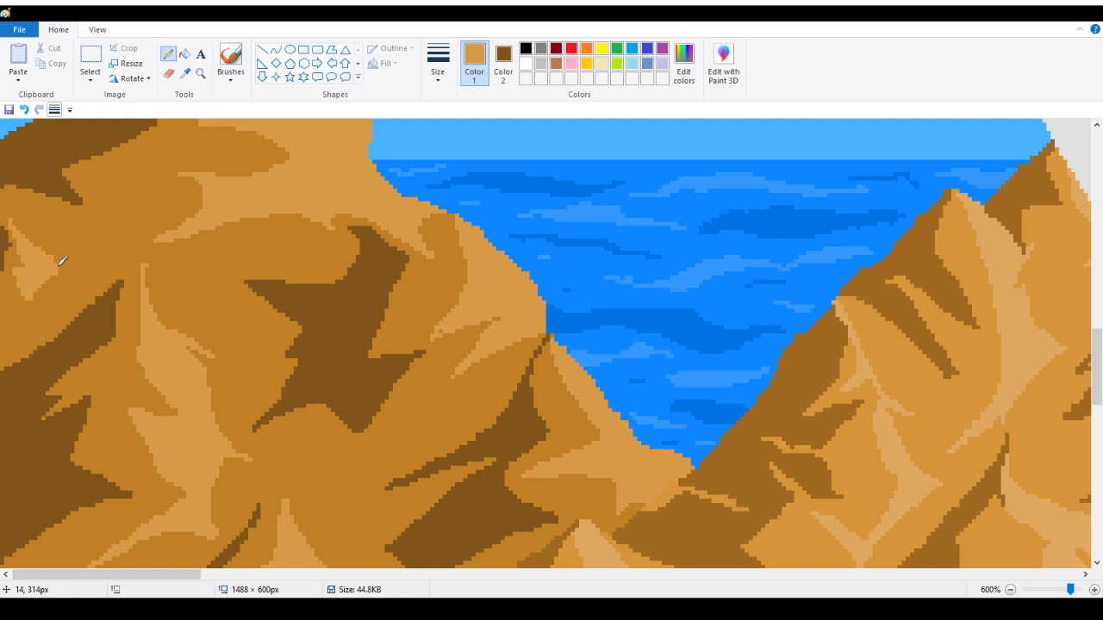
pyautogui.moveTo(79, 274); pyautogui.dragTo(22, 310)
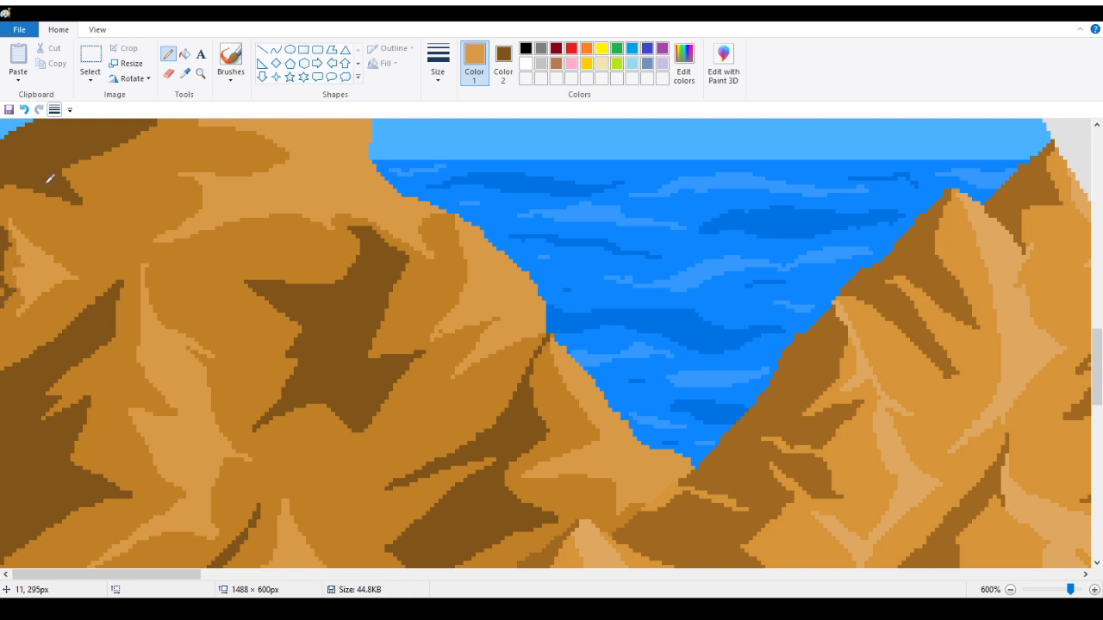
pyautogui.click(24, 110)
pyautogui.moveTo(5, 270); pyautogui.dragTo(2, 320)
# Step: Outline a jagged highlight at the left edge, overlapping the zigzag shadow's lower tip, and fill it light brown
pyautogui.scroll(-5, 519, 447)
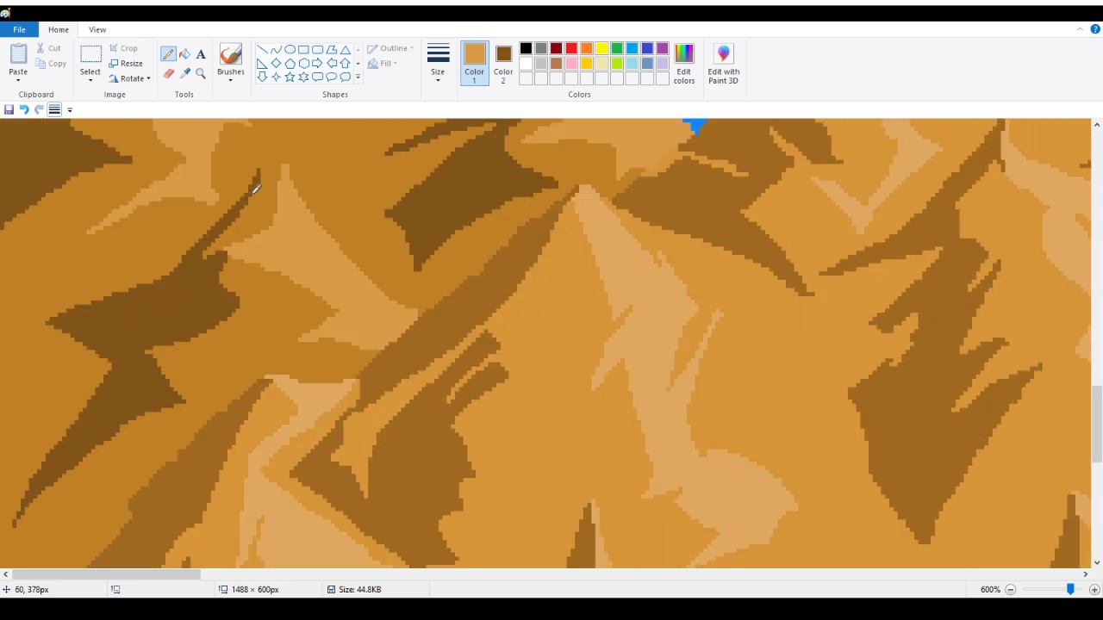
pyautogui.scroll(-3, 310, 311)
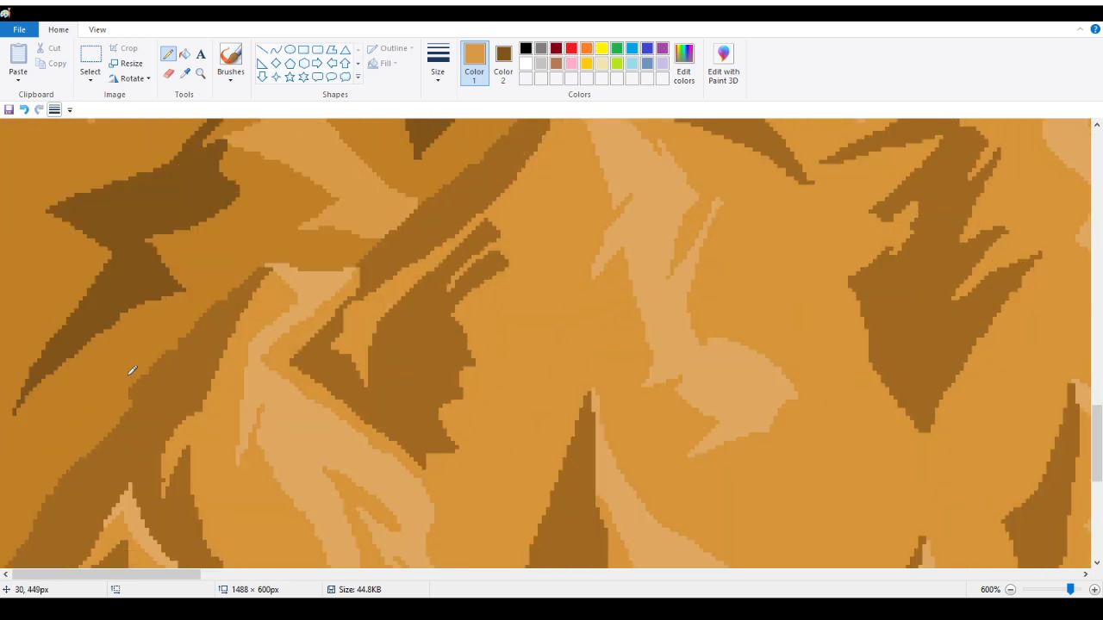
pyautogui.scroll(3, 103, 383)
pyautogui.scroll(-3, 5, 433)
pyautogui.moveTo(9, 284)
pyautogui.mouseDown()
pyautogui.moveTo(37, 361)
pyautogui.moveTo(82, 408)
pyautogui.moveTo(21, 412)
pyautogui.moveTo(94, 418)
pyautogui.moveTo(76, 408)
pyautogui.moveTo(53, 418)
pyautogui.moveTo(83, 416)
pyautogui.moveTo(26, 418)
pyautogui.moveTo(60, 445)
pyautogui.moveTo(42, 461)
pyautogui.moveTo(62, 469)
pyautogui.moveTo(1, 445)
pyautogui.moveTo(60, 471)
pyautogui.mouseUp()
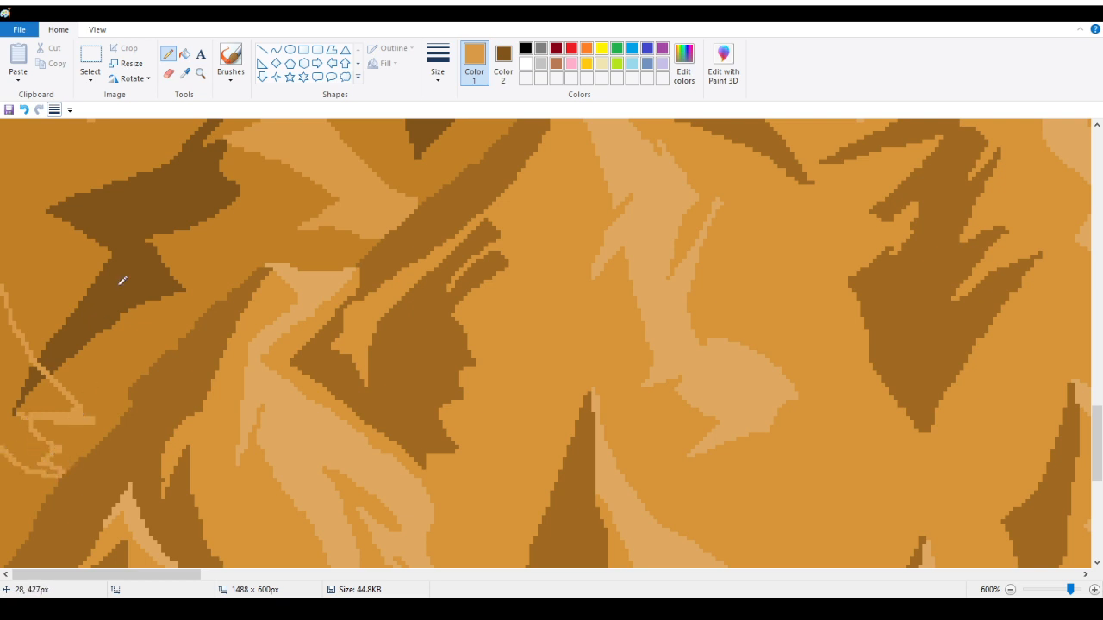
pyautogui.click(184, 53)
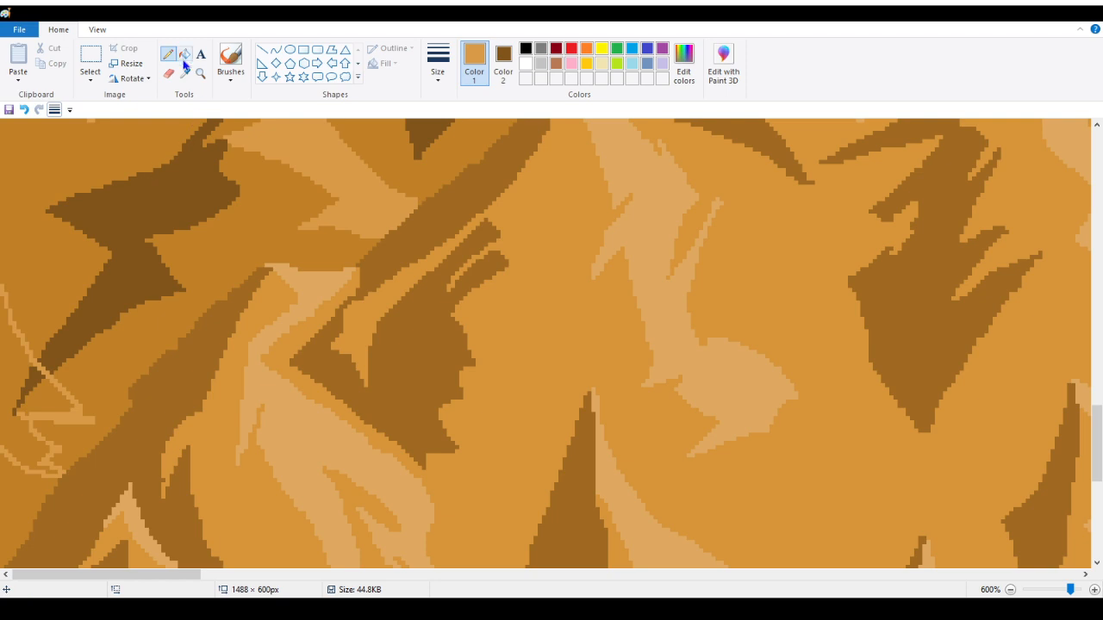
pyautogui.click(19, 387)
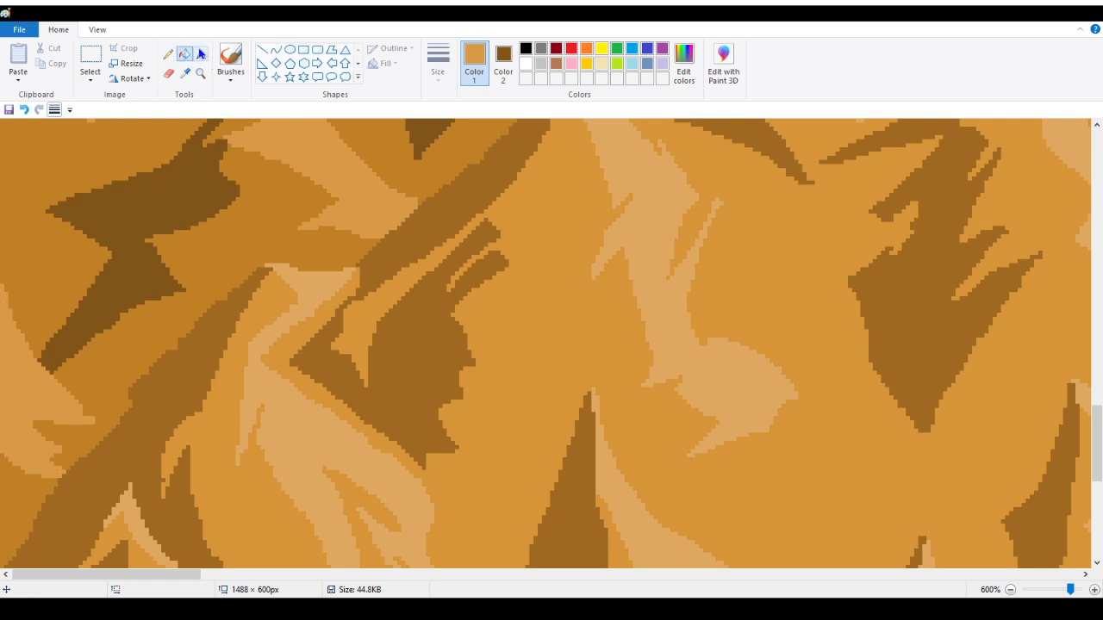
# Step: Compare the jagged left-edge highlight with the whole picture, and examine its shape magnified
pyautogui.click(201, 73)
pyautogui.rightClick(89, 239)
pyautogui.rightClick(74, 249)
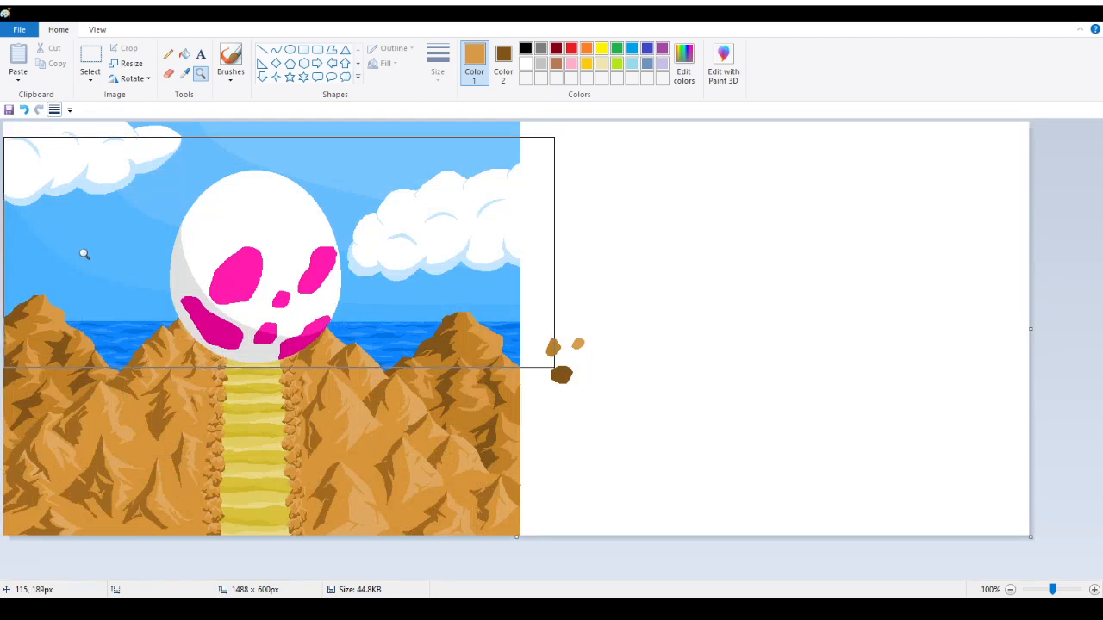
pyautogui.click(113, 261)
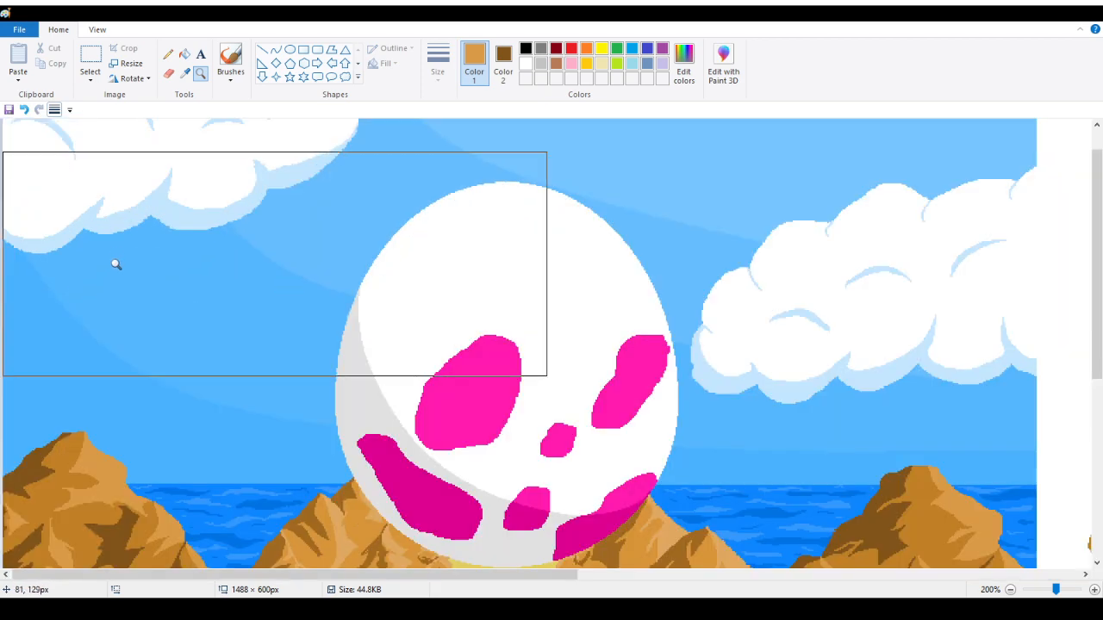
pyautogui.click(104, 293)
pyautogui.scroll(-3, 52, 380)
pyautogui.click(27, 324)
pyautogui.click(25, 317)
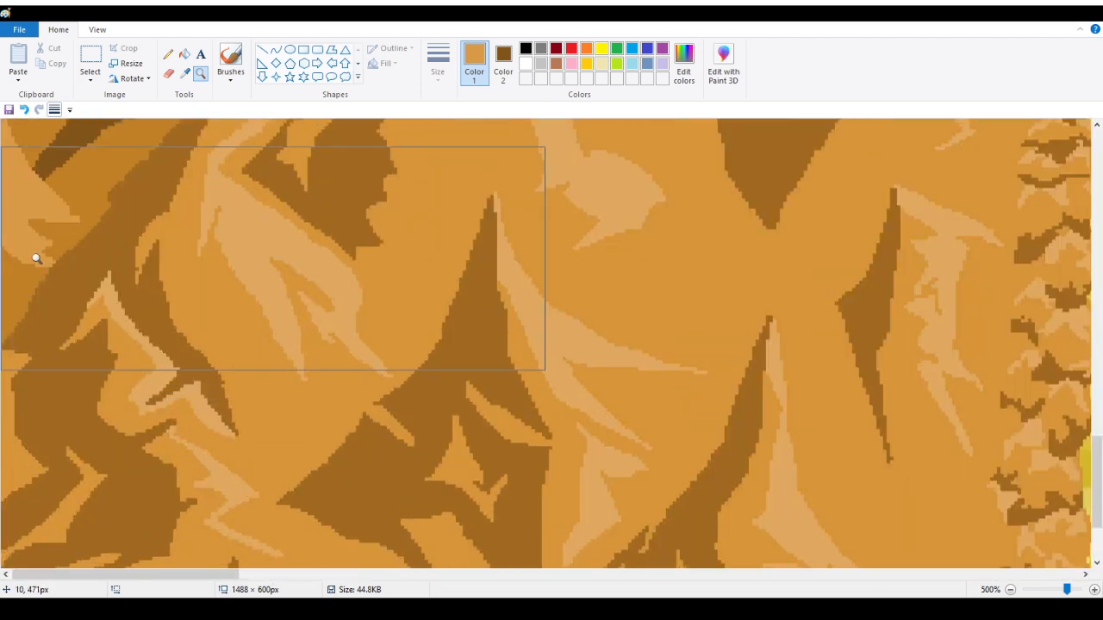
pyautogui.scroll(1, 35, 256)
pyautogui.click(184, 73)
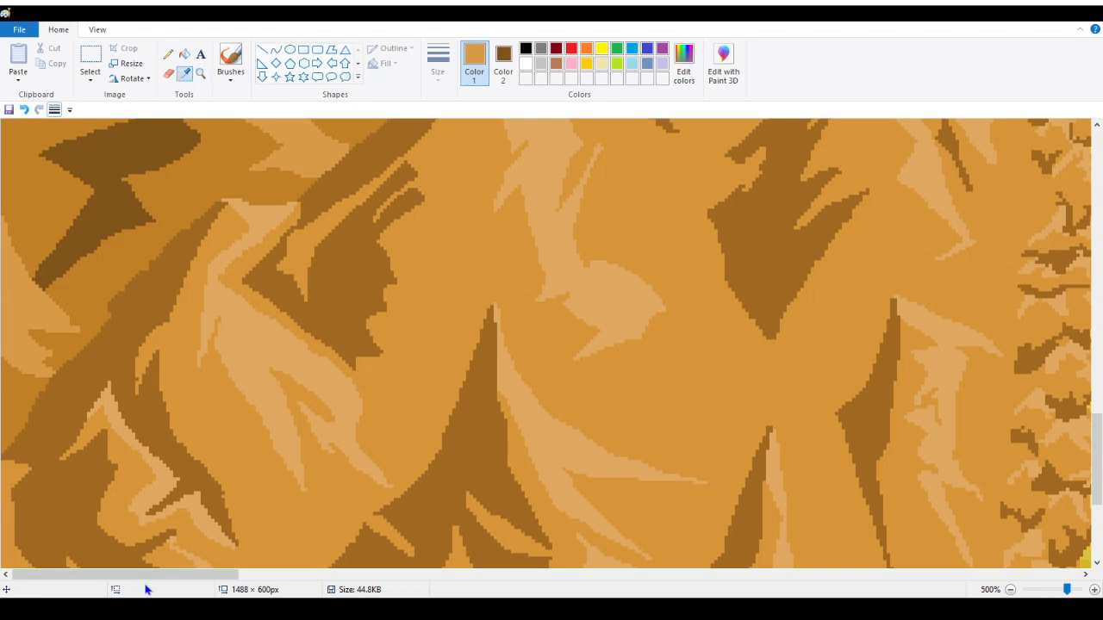
pyautogui.moveTo(146, 580); pyautogui.dragTo(131, 580)
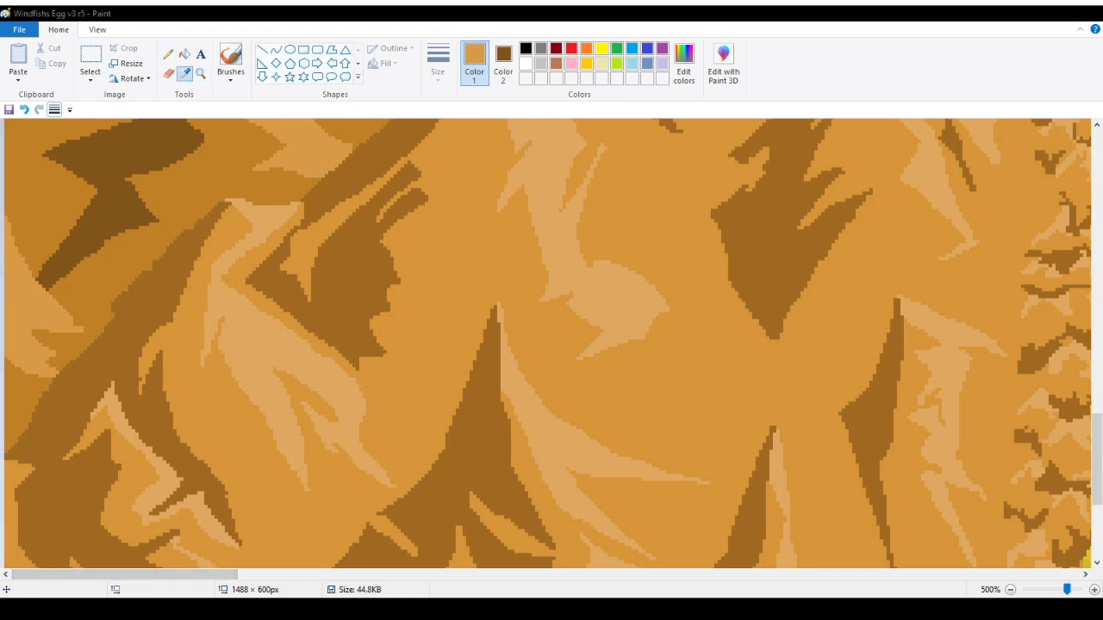
pyautogui.hotkey('alt', 'Tab')
pyautogui.hotkey('alt', 'Tab')
pyautogui.hotkey('alt', 'Tab')
pyautogui.hotkey('alt', 'Tab')
pyautogui.hotkey('alt', 'Tab')
pyautogui.hotkey('alt', 'Tab')
pyautogui.hotkey('alt', 'Tab')
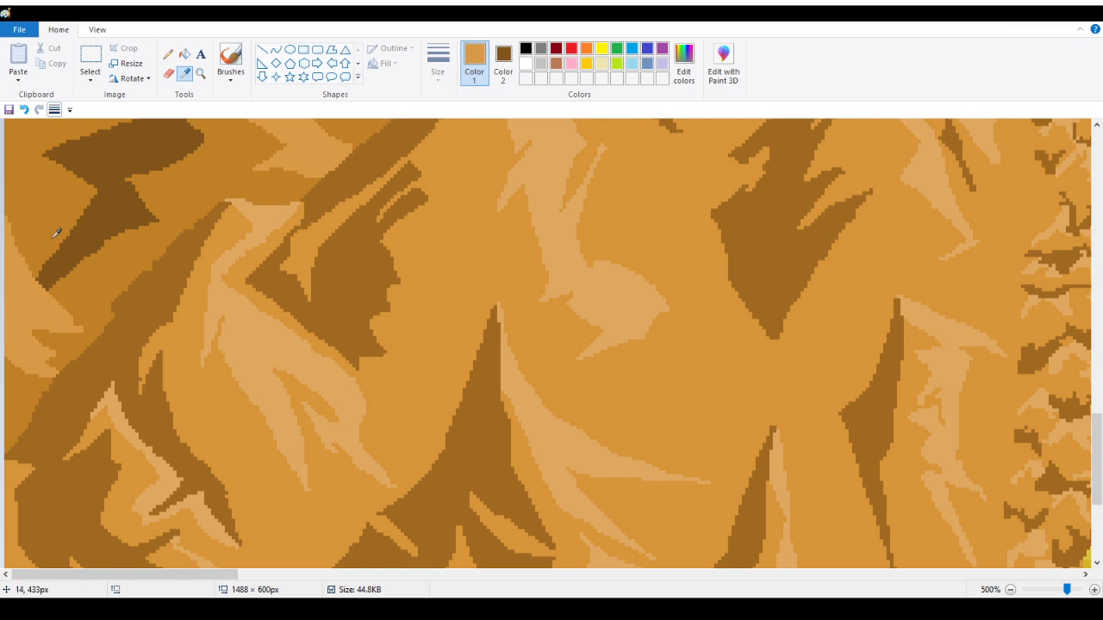
# Step: Lengthen the jagged left-edge highlight's tip in light brown, and reshape its tip and notch with the sampled base brown
pyautogui.click(168, 53)
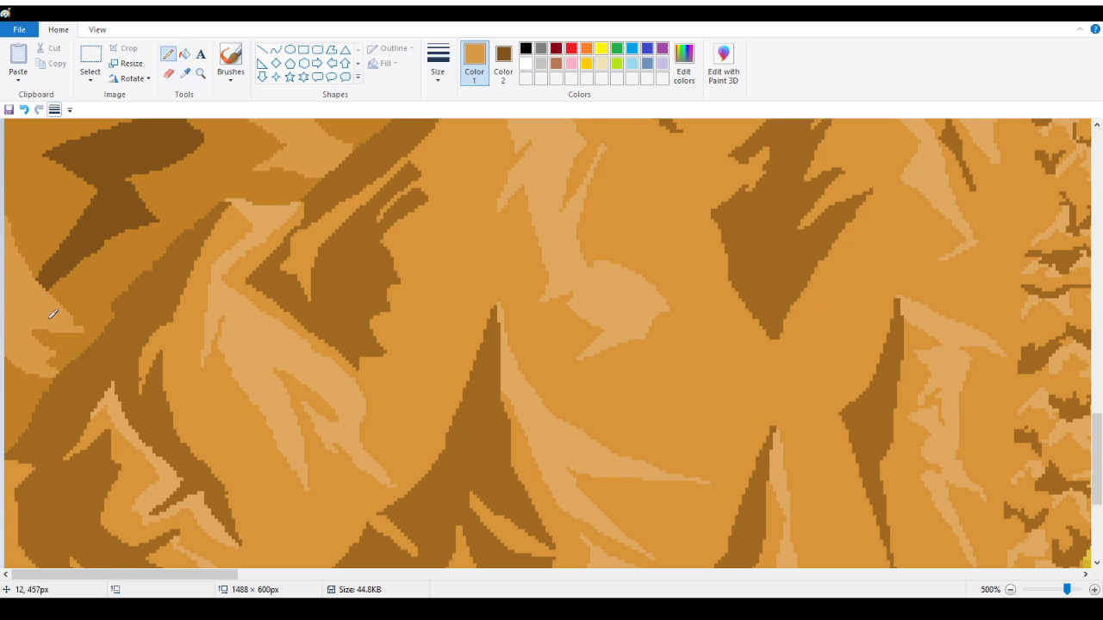
pyautogui.moveTo(52, 324); pyautogui.dragTo(92, 332)
pyautogui.click(202, 75)
pyautogui.click(164, 332)
pyautogui.click(155, 371)
pyautogui.click(126, 371)
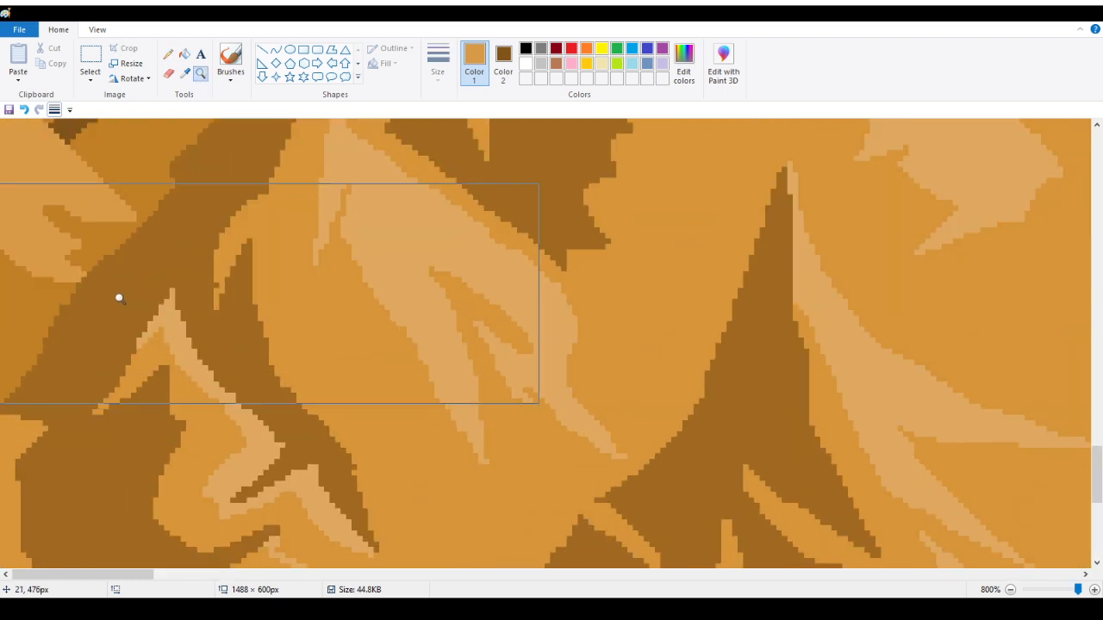
pyautogui.scroll(2, 107, 284)
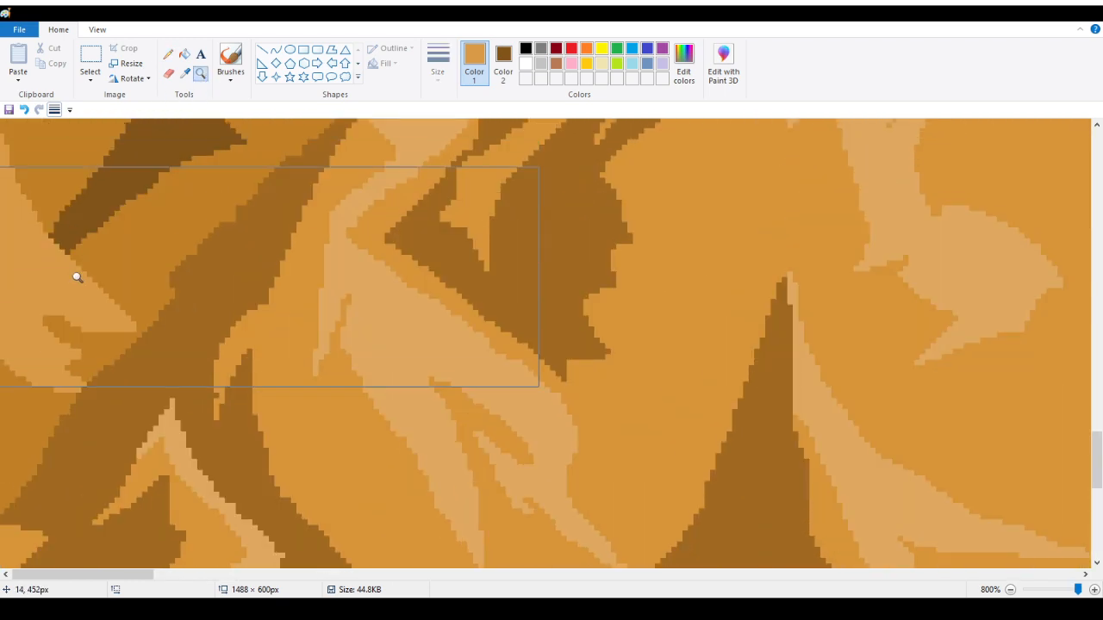
pyautogui.click(185, 73)
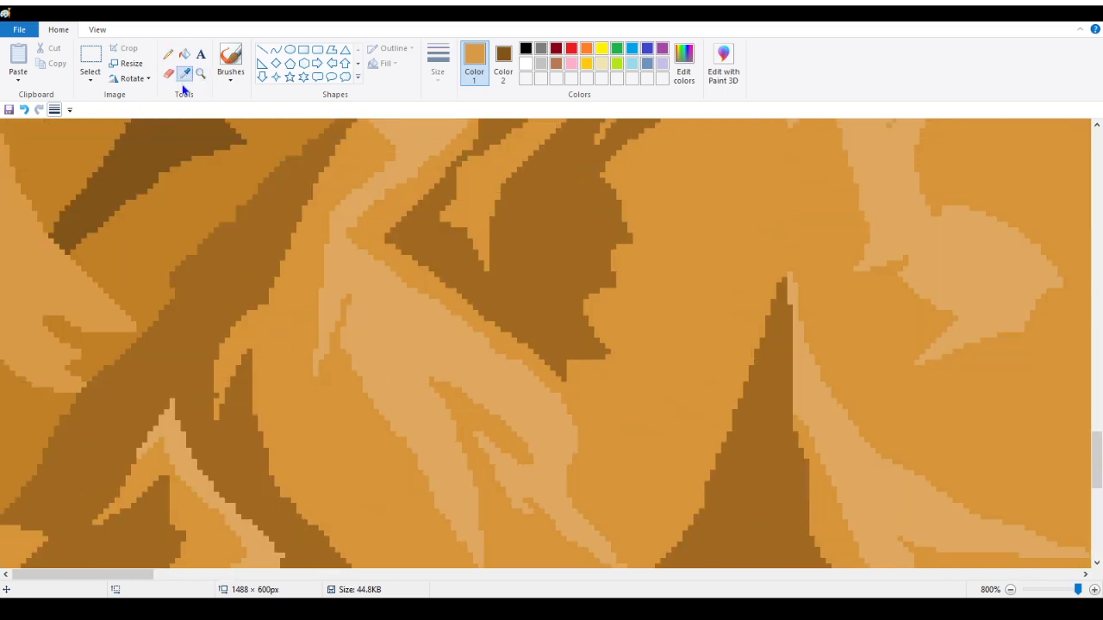
pyautogui.click(138, 293)
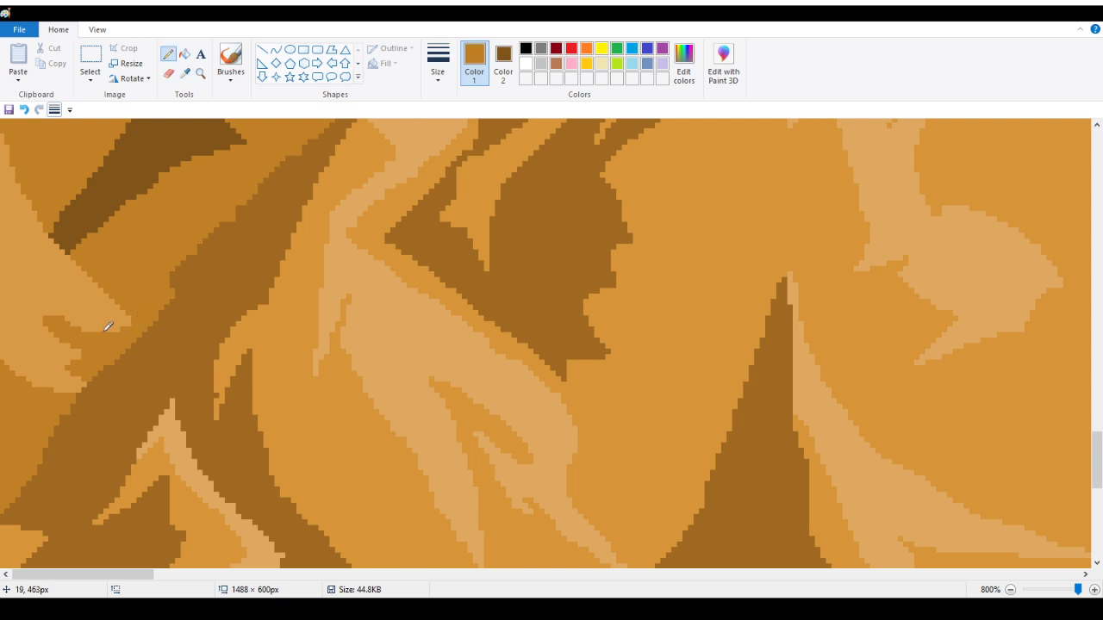
pyautogui.moveTo(68, 311)
pyautogui.mouseDown()
pyautogui.moveTo(131, 326)
pyautogui.moveTo(86, 323)
pyautogui.moveTo(57, 299)
pyautogui.moveTo(50, 311)
pyautogui.moveTo(91, 325)
pyautogui.mouseUp()
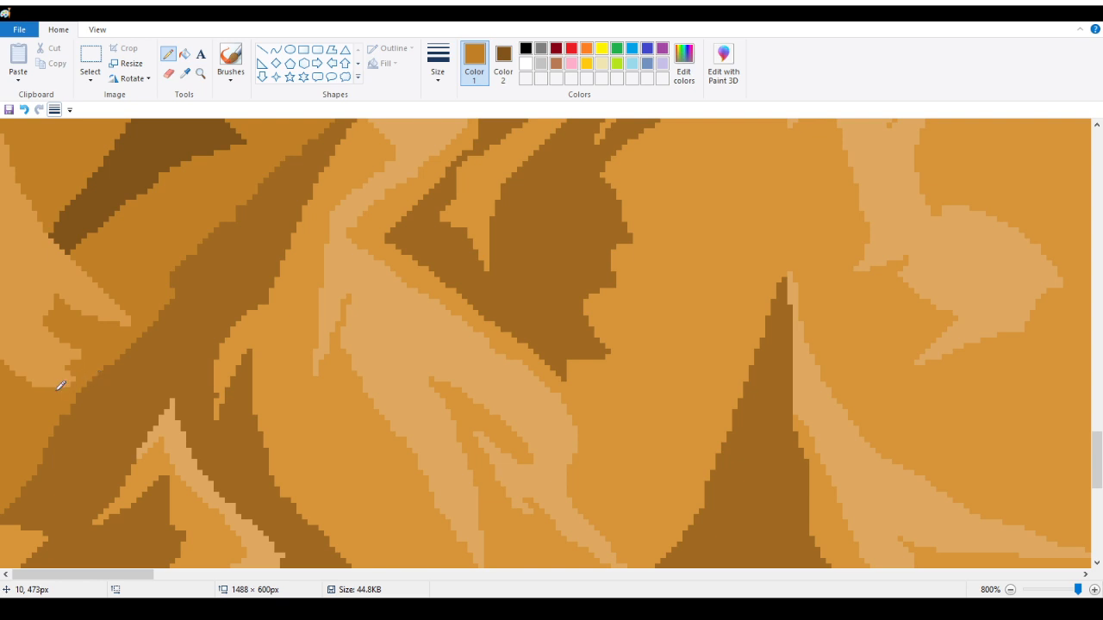
pyautogui.moveTo(67, 384); pyautogui.dragTo(55, 385)
# Step: Trim the lower edge of the jagged left-edge highlight with the base brown
pyautogui.scroll(3, 101, 465)
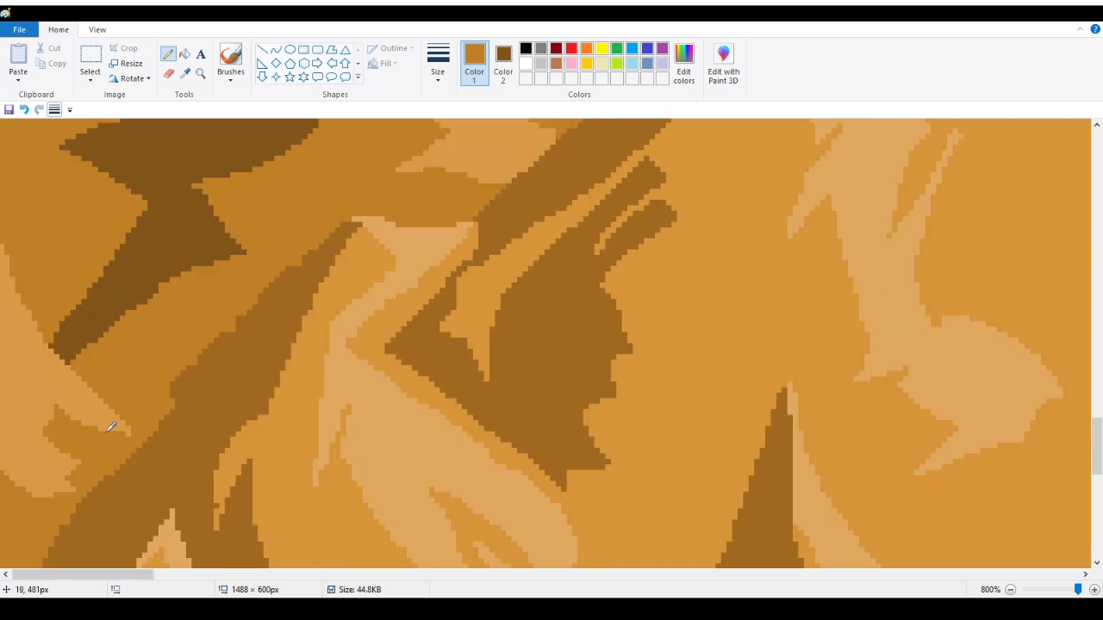
pyautogui.scroll(-5, 102, 421)
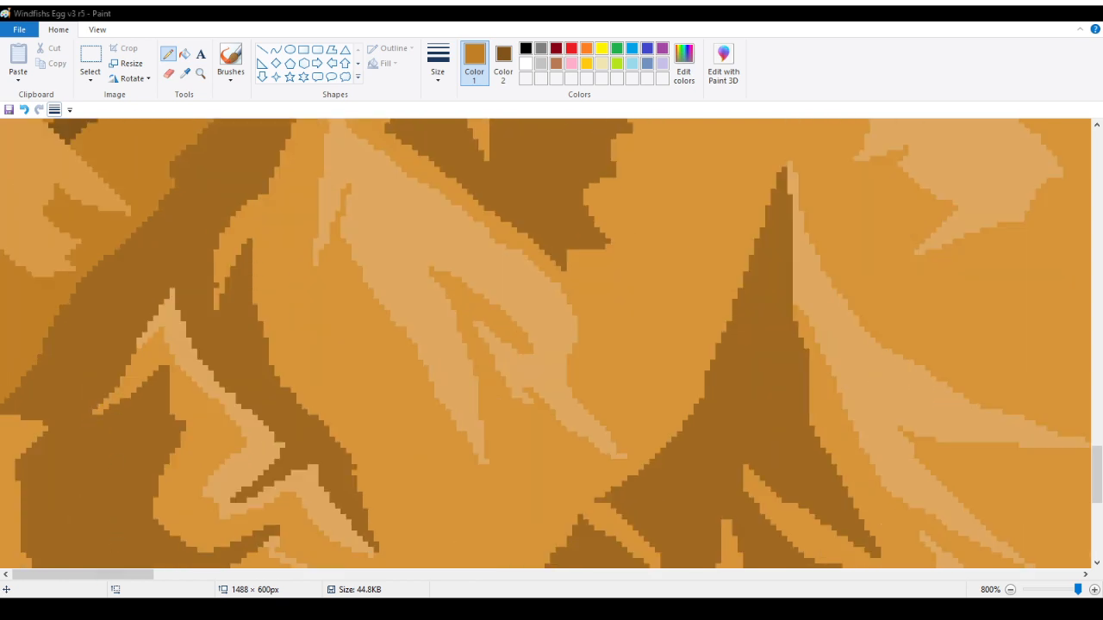
pyautogui.scroll(2, 35, 256)
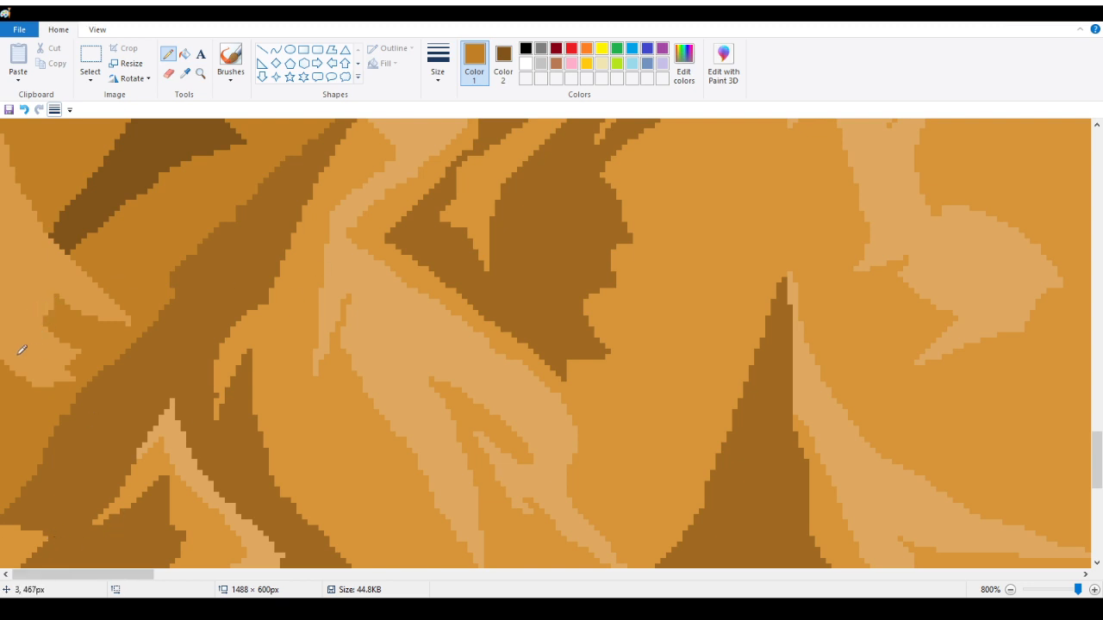
pyautogui.moveTo(5, 357)
pyautogui.mouseDown()
pyautogui.moveTo(74, 377)
pyautogui.moveTo(30, 379)
pyautogui.moveTo(78, 374)
pyautogui.moveTo(29, 382)
pyautogui.moveTo(31, 373)
pyautogui.moveTo(3, 359)
pyautogui.moveTo(47, 362)
pyautogui.mouseUp()
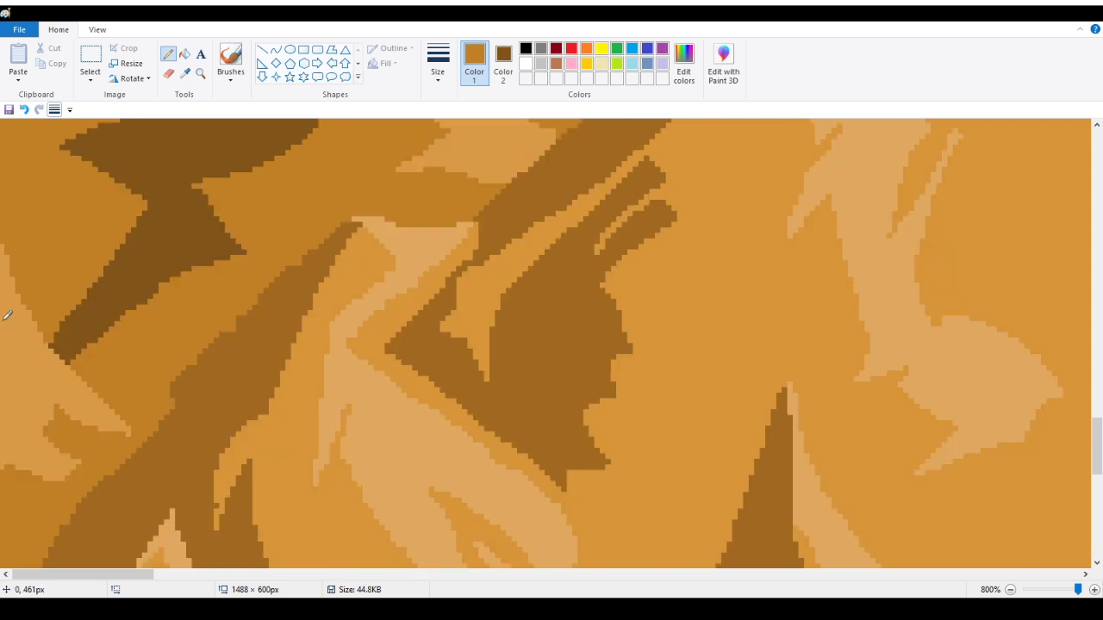
pyautogui.scroll(-2, 25, 320)
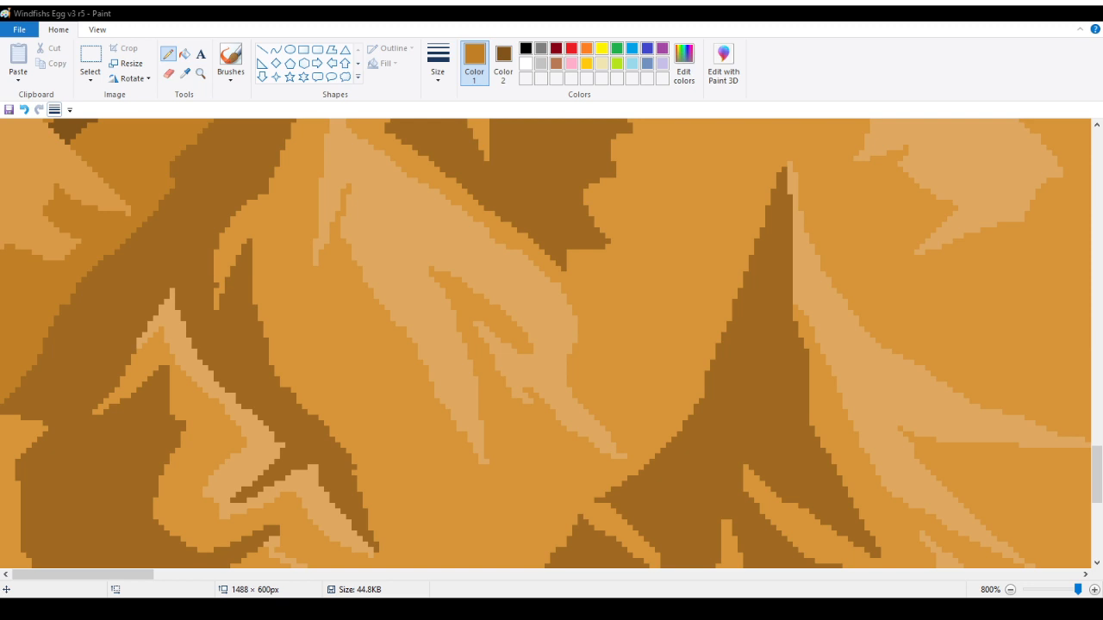
# Step: Straighten the jagged left-edge highlight's lower edge with the base brown, and cut a thin slanted notch into its middle
pyautogui.moveTo(86, 575); pyautogui.dragTo(62, 575)
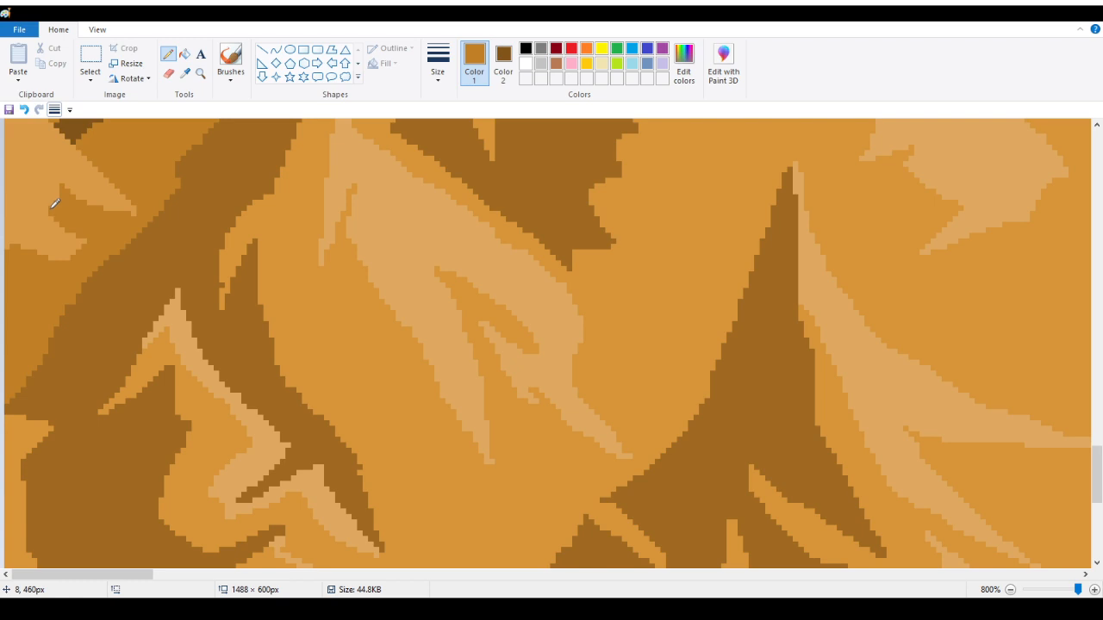
pyautogui.scroll(-4, 50, 209)
pyautogui.scroll(4, 4, 338)
pyautogui.scroll(-2, 4, 334)
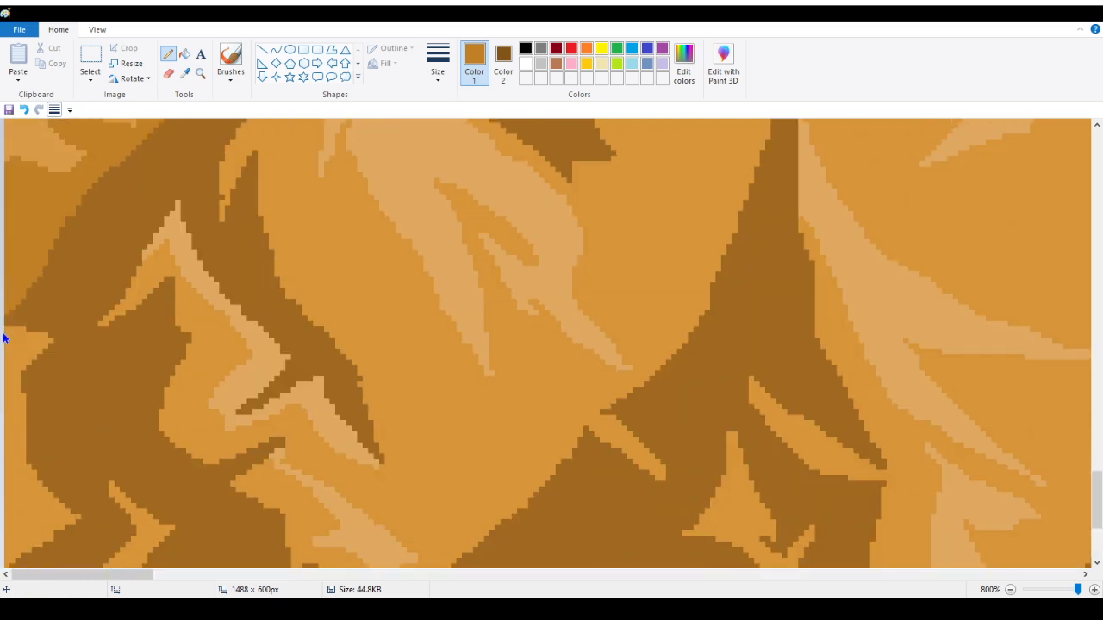
pyautogui.scroll(-2, 3, 338)
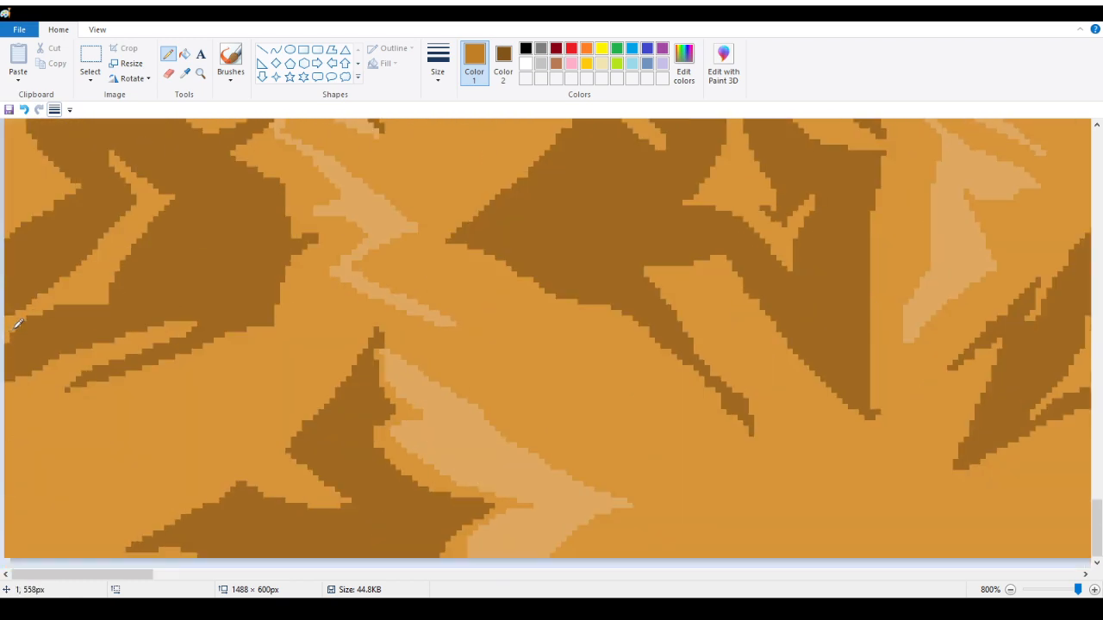
pyautogui.scroll(2, 17, 324)
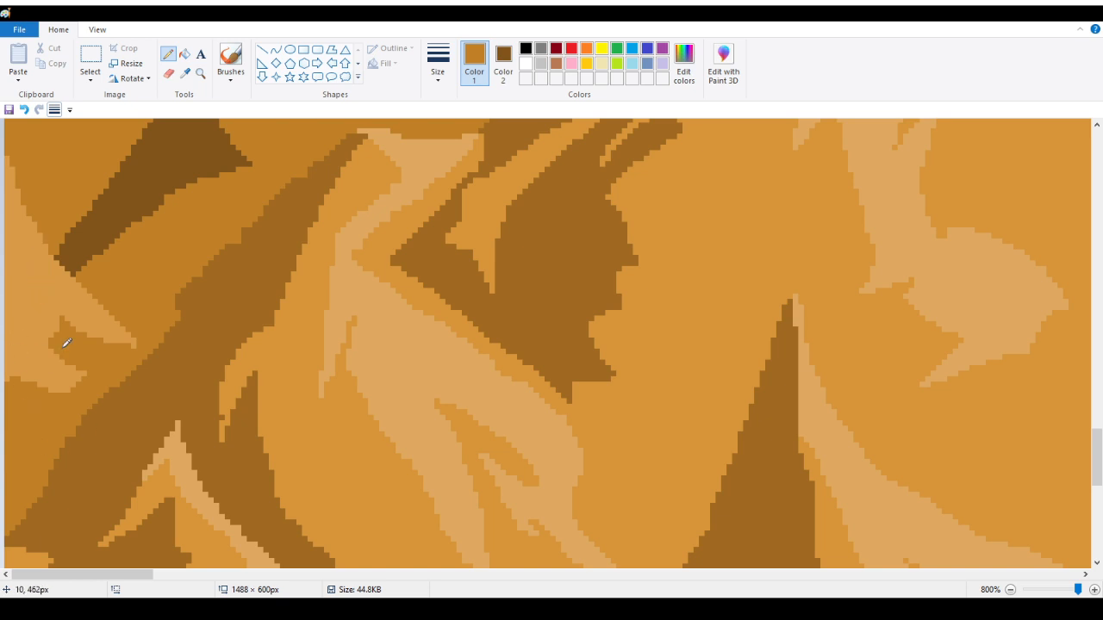
pyautogui.moveTo(26, 378); pyautogui.dragTo(78, 384)
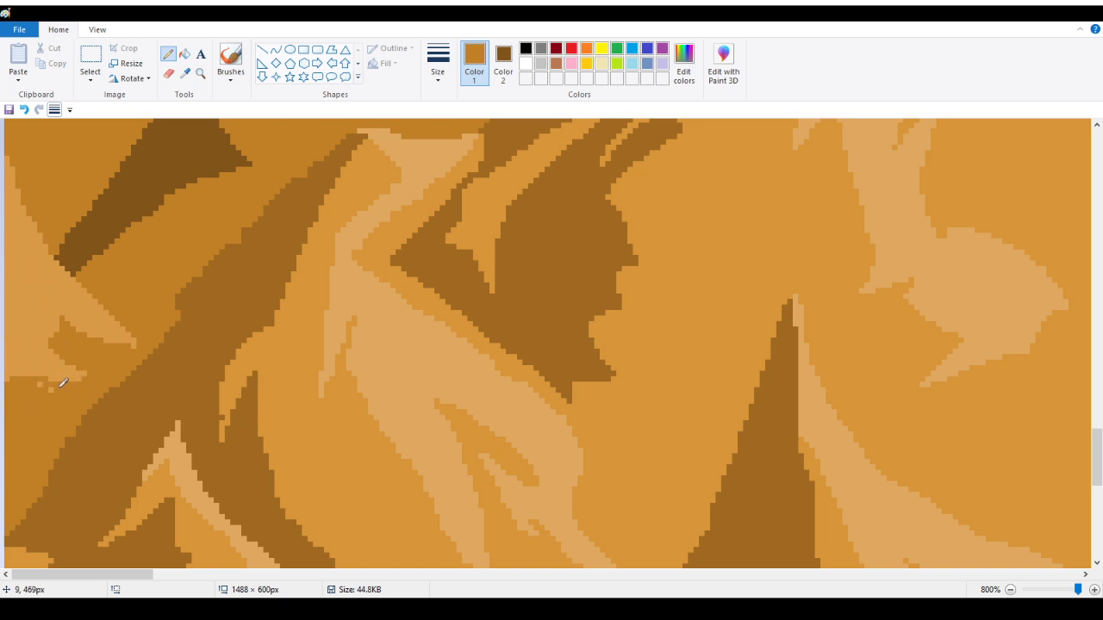
pyautogui.scroll(2, 84, 385)
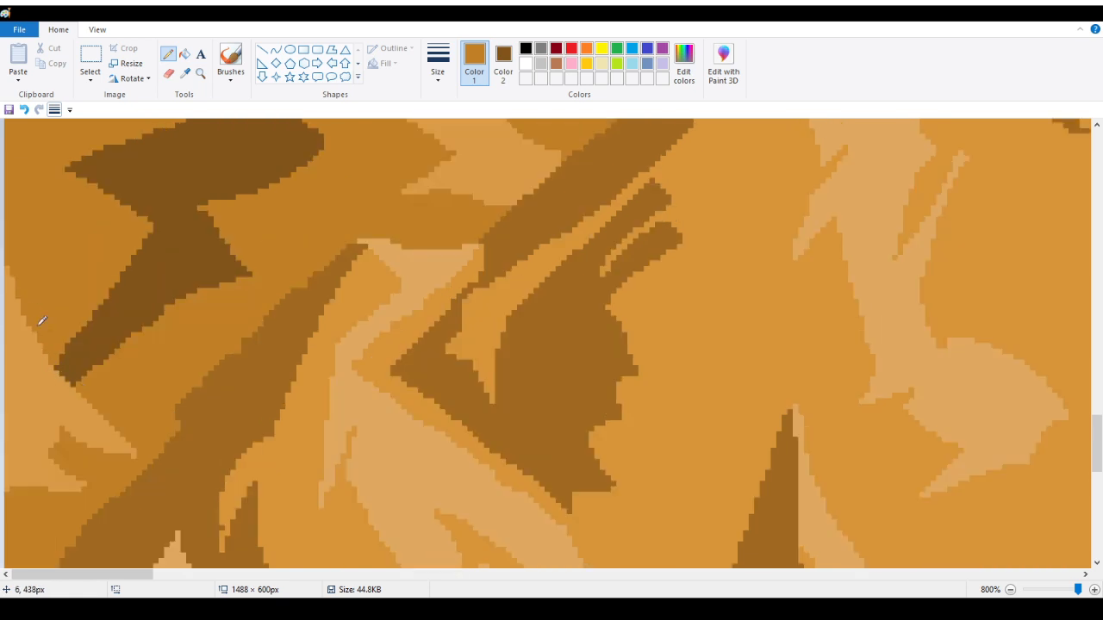
pyautogui.moveTo(27, 398); pyautogui.dragTo(68, 432)
# Step: Raise the left mountain's flat summit to a sharp point in base brown, and extend the dark-brown shadow up its left slope
pyautogui.scroll(8, 74, 422)
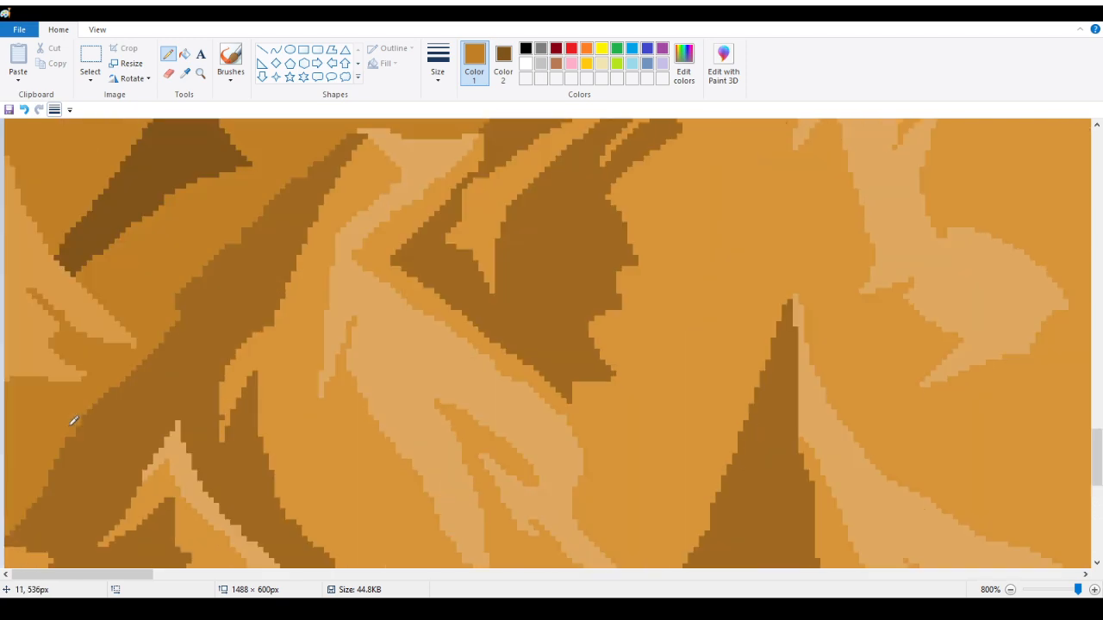
pyautogui.scroll(5, 72, 419)
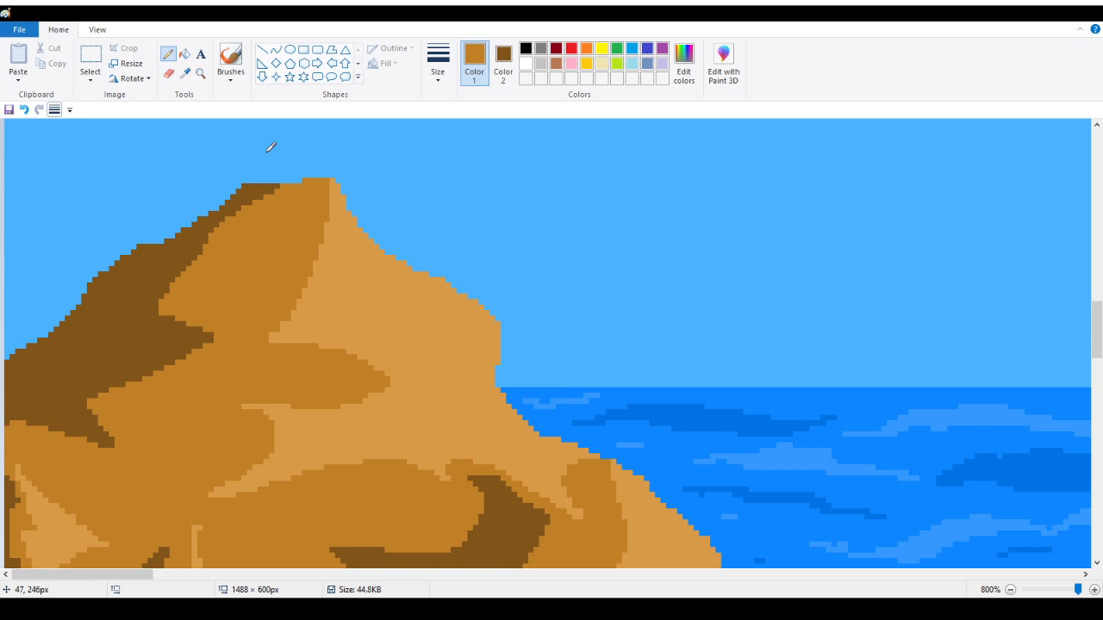
pyautogui.scroll(2, 302, 198)
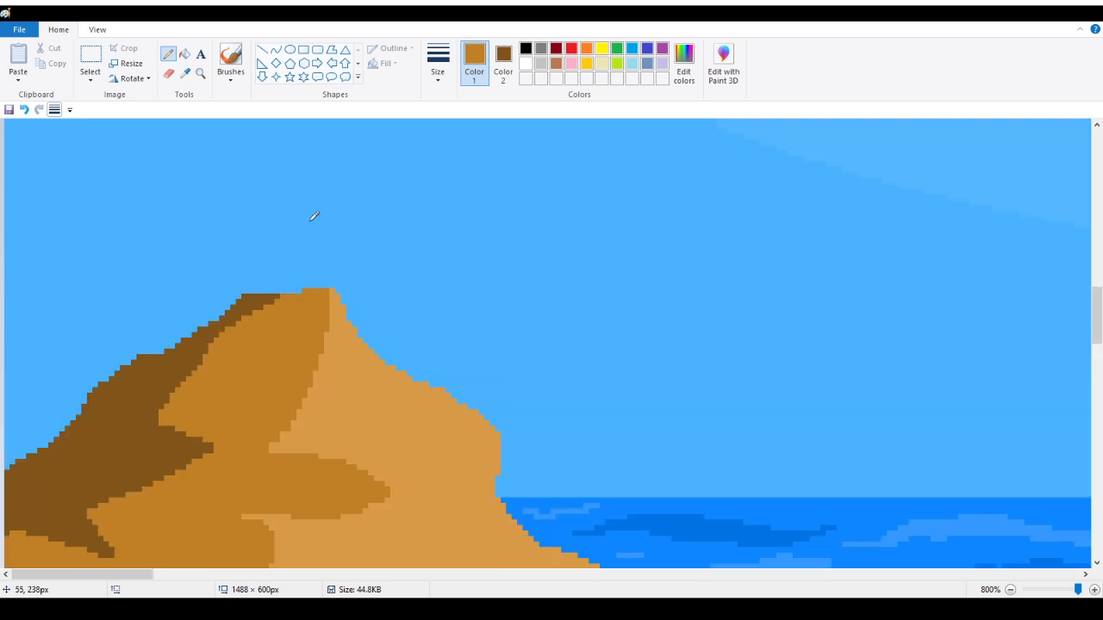
pyautogui.moveTo(328, 285); pyautogui.dragTo(305, 261)
pyautogui.moveTo(275, 297)
pyautogui.mouseDown()
pyautogui.moveTo(298, 266)
pyautogui.moveTo(289, 288)
pyautogui.moveTo(327, 280)
pyautogui.mouseUp()
pyautogui.moveTo(263, 291); pyautogui.dragTo(291, 271)
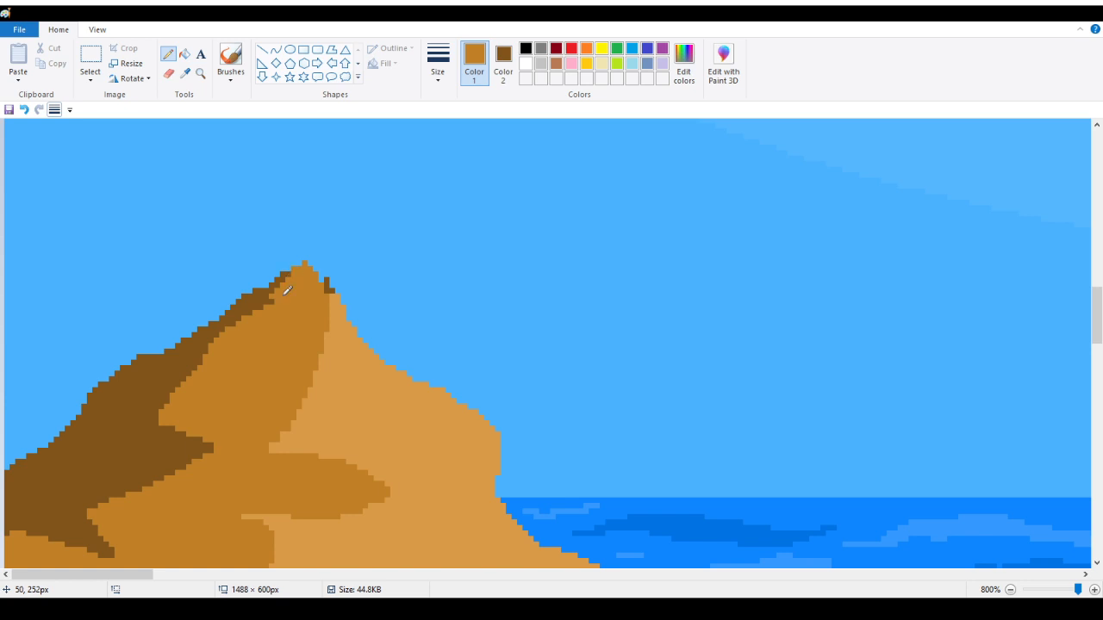
# Step: Extend the sampled light-brown highlight up the summit's right slope, and view the reshaped peak at a smaller scale
pyautogui.click(185, 73)
pyautogui.click(338, 405)
pyautogui.moveTo(324, 270); pyautogui.dragTo(336, 286)
pyautogui.click(201, 74)
pyautogui.rightClick(170, 214)
pyautogui.rightClick(138, 241)
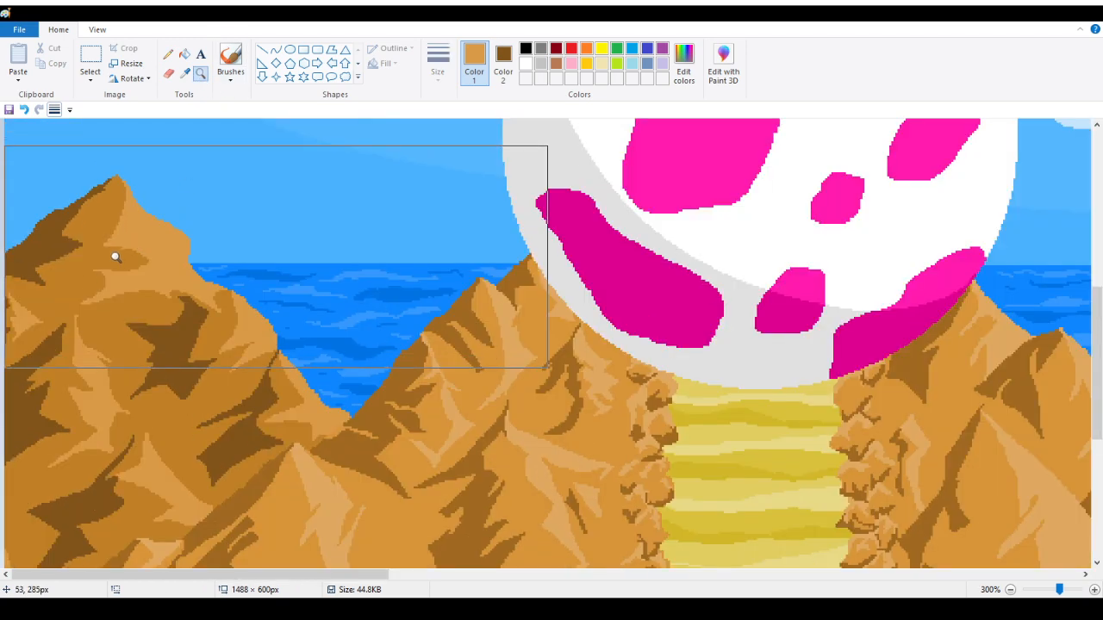
pyautogui.rightClick(16, 366)
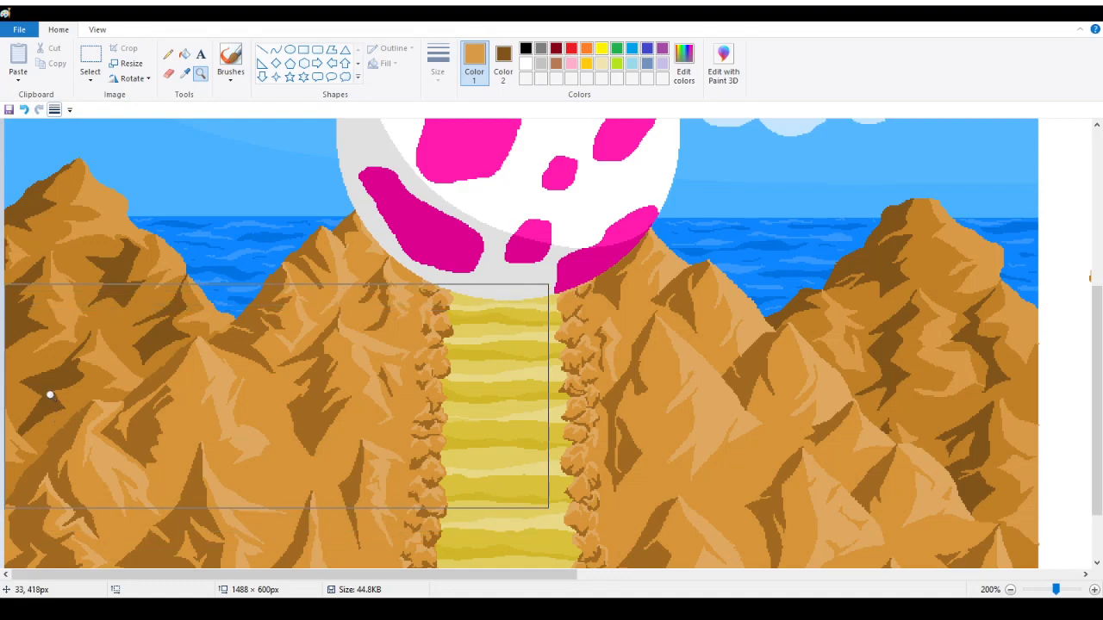
# Step: Cut a thin slanted slit into the lower tip of the left-edge dark shadow with the sampled base brown
pyautogui.click(45, 378)
pyautogui.click(44, 377)
pyautogui.click(50, 322)
pyautogui.click(52, 320)
pyautogui.scroll(4, 43, 320)
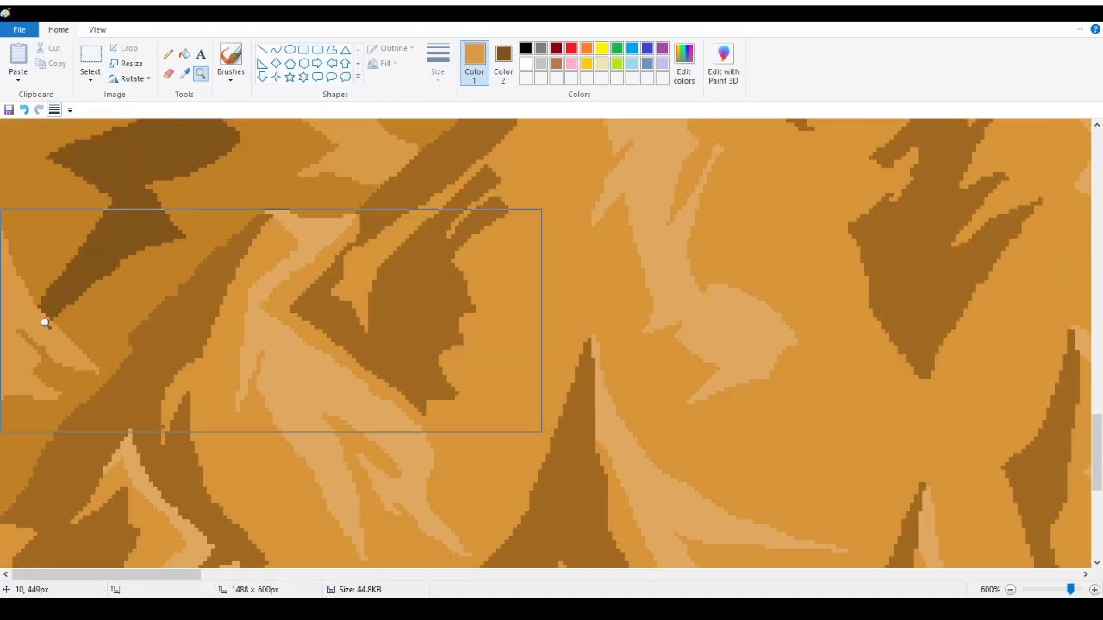
pyautogui.click(184, 73)
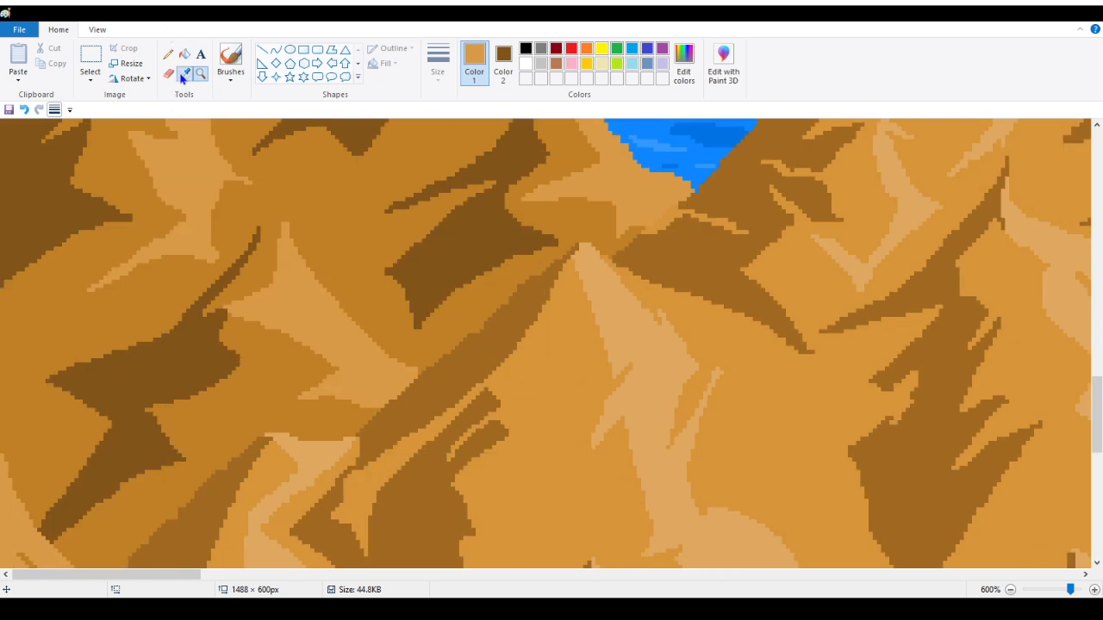
pyautogui.click(74, 291)
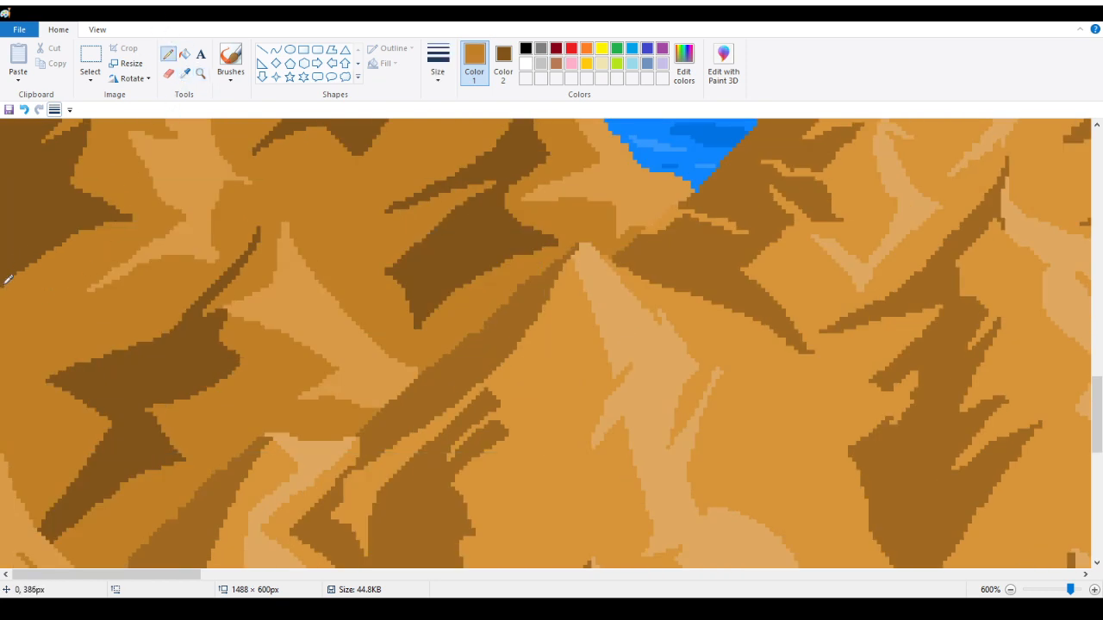
pyautogui.moveTo(9, 280)
pyautogui.mouseDown()
pyautogui.moveTo(43, 226)
pyautogui.moveTo(8, 282)
pyautogui.mouseUp()
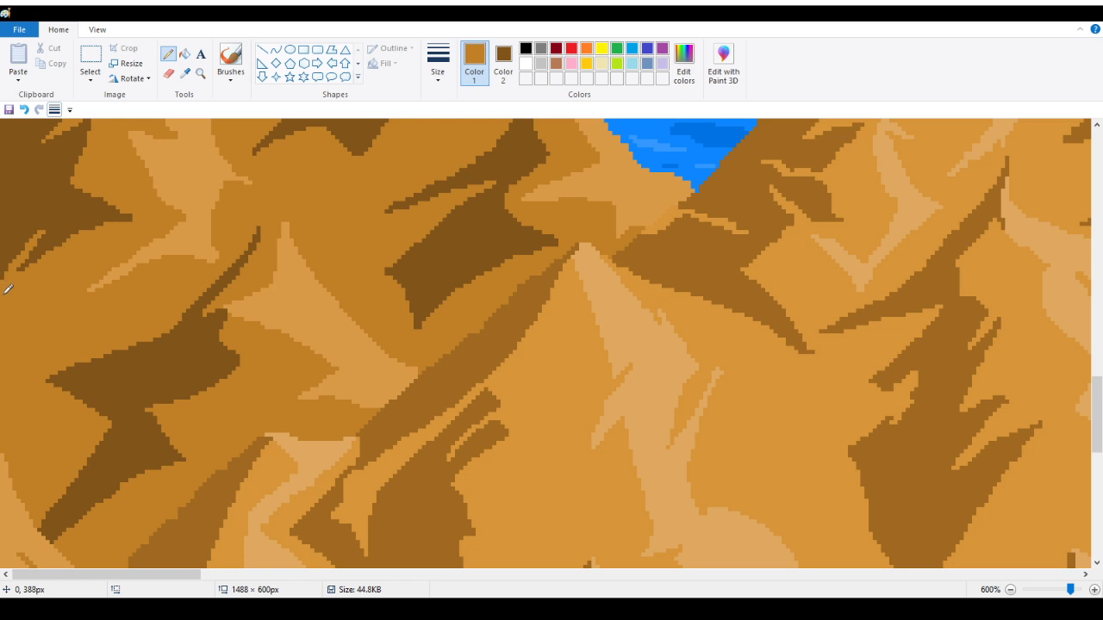
# Step: Cut base-brown notches into the left-edge shadow higher up and into the left side of the mountain's large central shadow
pyautogui.scroll(5, 8, 291)
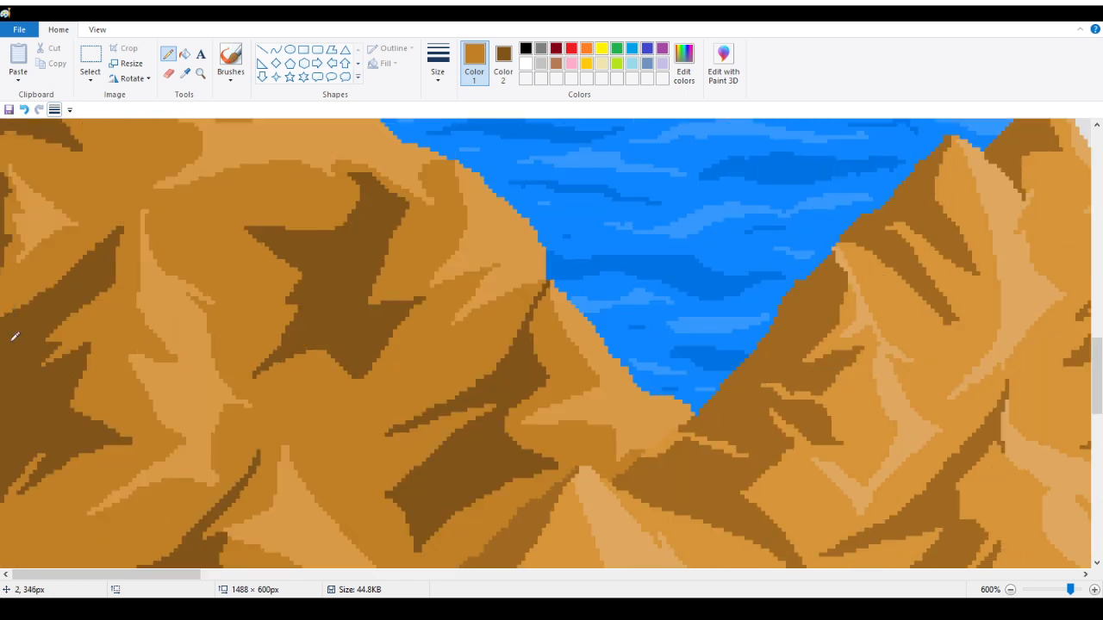
pyautogui.moveTo(5, 377)
pyautogui.mouseDown()
pyautogui.moveTo(7, 412)
pyautogui.moveTo(33, 393)
pyautogui.moveTo(5, 437)
pyautogui.moveTo(15, 416)
pyautogui.moveTo(2, 421)
pyautogui.mouseUp()
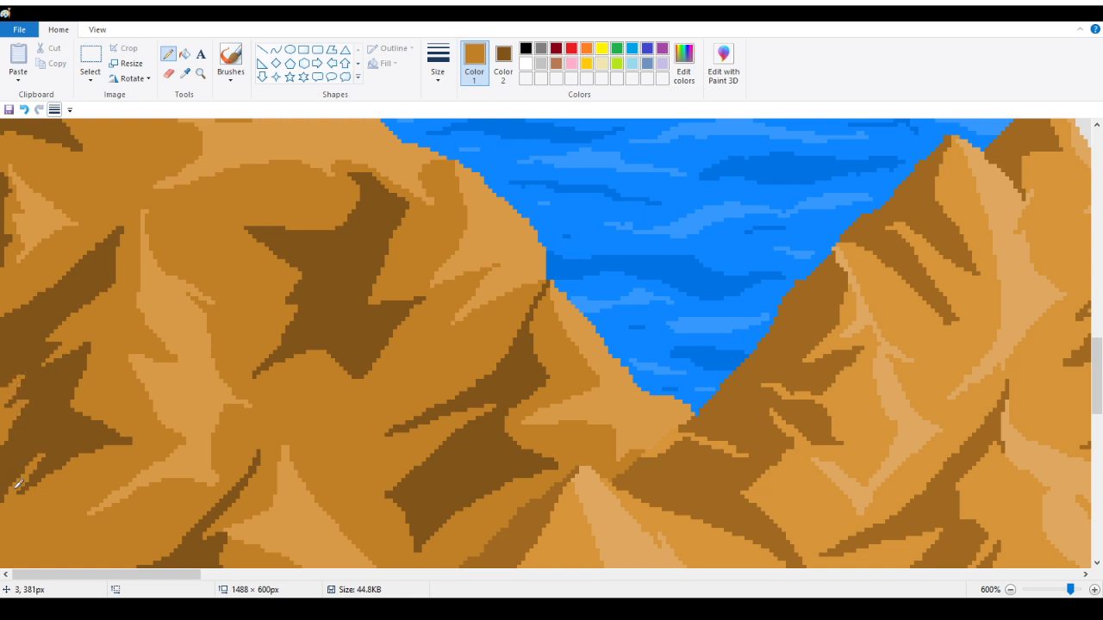
pyautogui.moveTo(306, 268)
pyautogui.mouseDown()
pyautogui.moveTo(320, 271)
pyautogui.moveTo(297, 279)
pyautogui.mouseUp()
# Step: Examine the left mountain's shading from summit to foot, and compare it with the whole picture
pyautogui.scroll(-3, 313, 364)
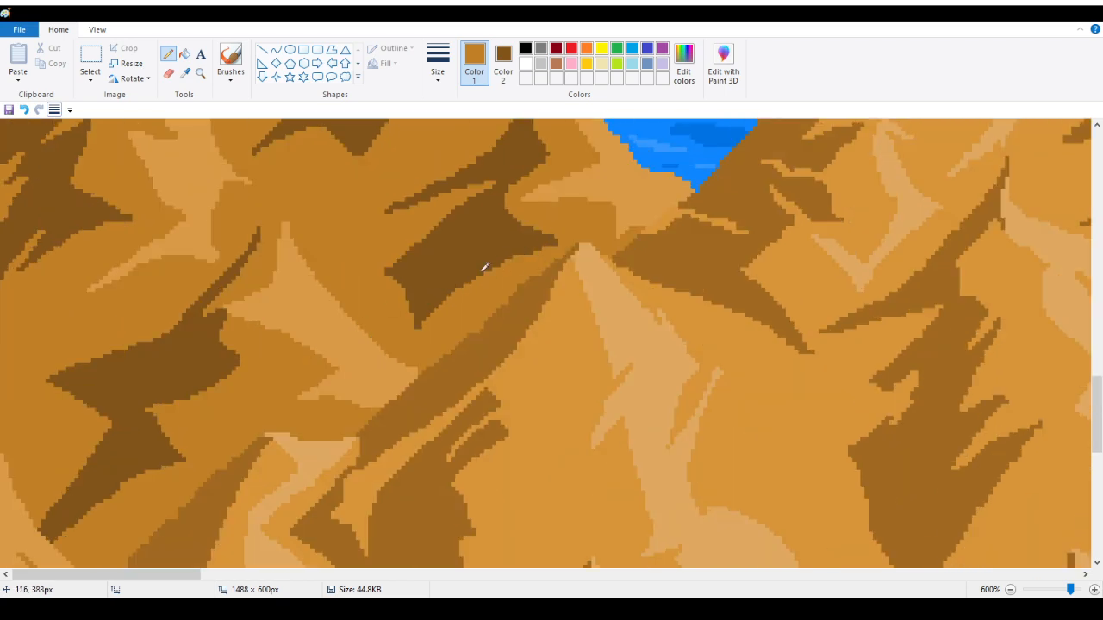
pyautogui.scroll(3, 324, 334)
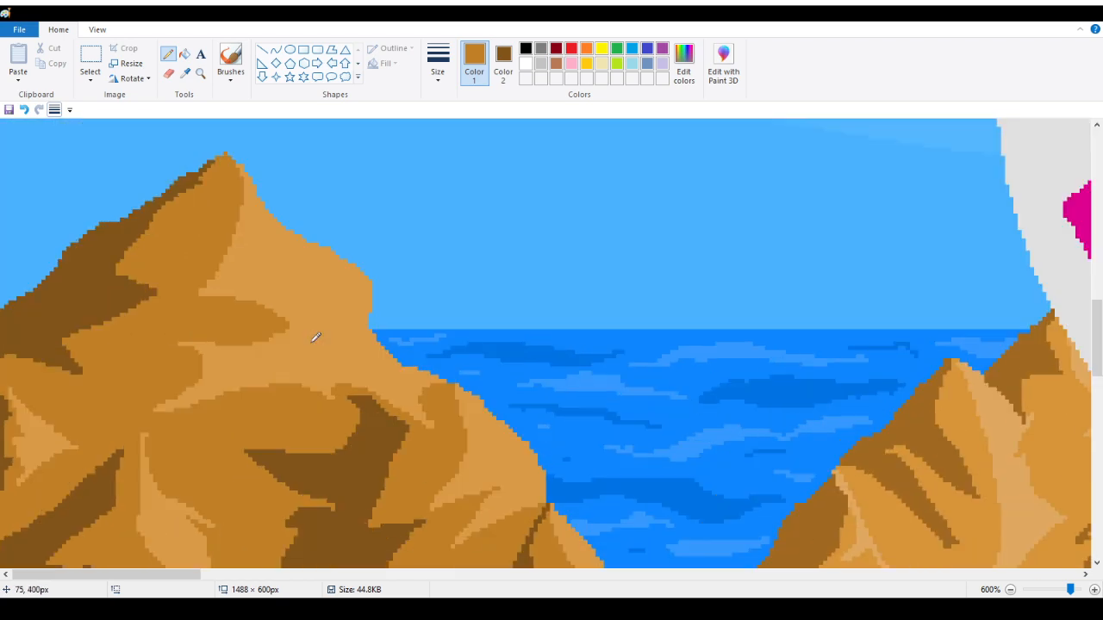
pyautogui.scroll(-6, 186, 285)
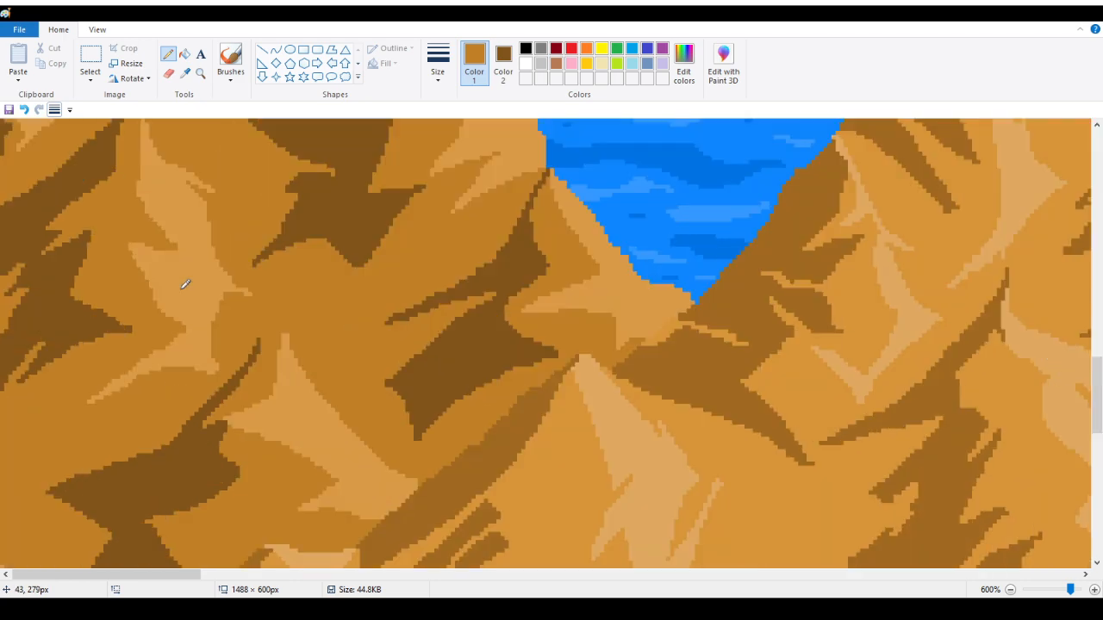
pyautogui.scroll(-3, 152, 537)
pyautogui.scroll(3, 153, 529)
pyautogui.scroll(-3, 158, 529)
pyautogui.scroll(-3, 172, 496)
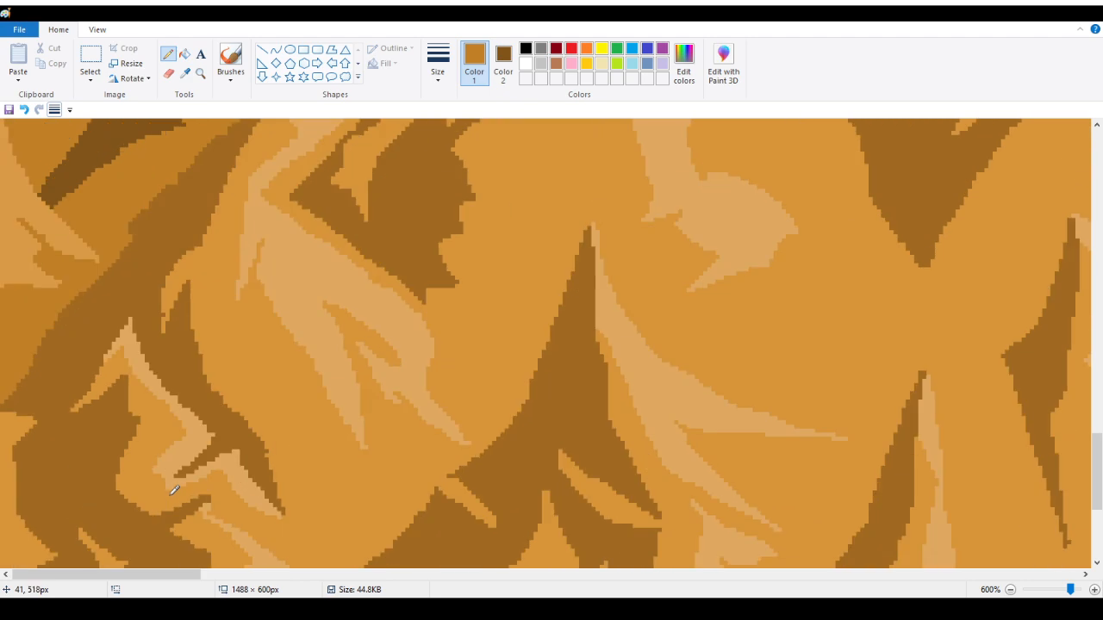
pyautogui.scroll(3, 171, 488)
pyautogui.scroll(3, 189, 349)
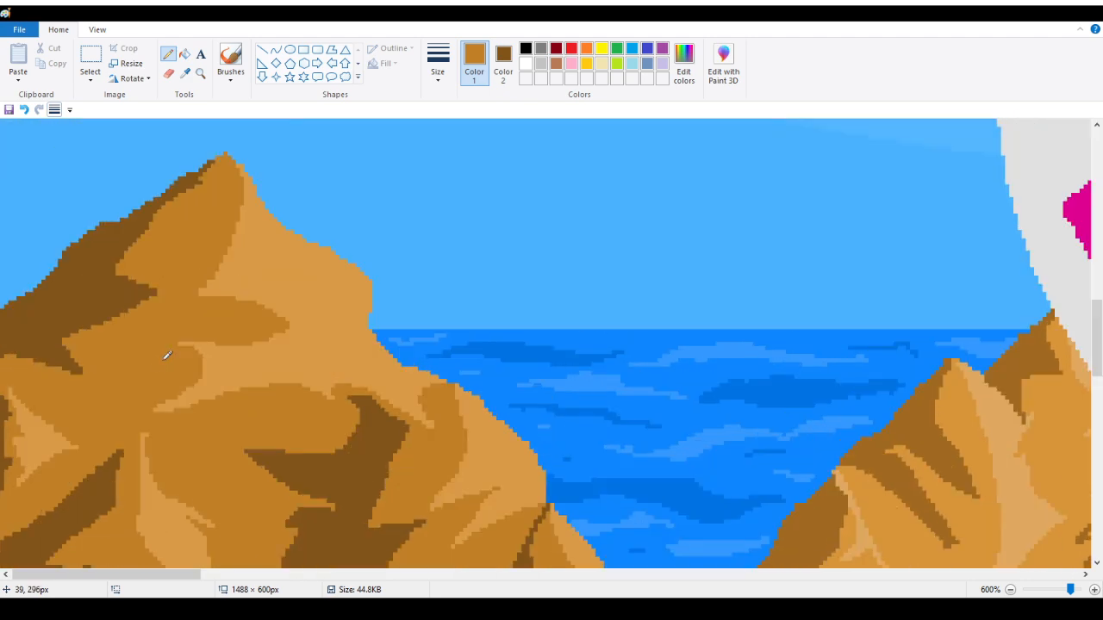
pyautogui.click(199, 74)
pyautogui.rightClick(149, 278)
pyautogui.rightClick(149, 277)
pyautogui.rightClick(146, 281)
pyautogui.rightClick(142, 284)
pyautogui.rightClick(138, 288)
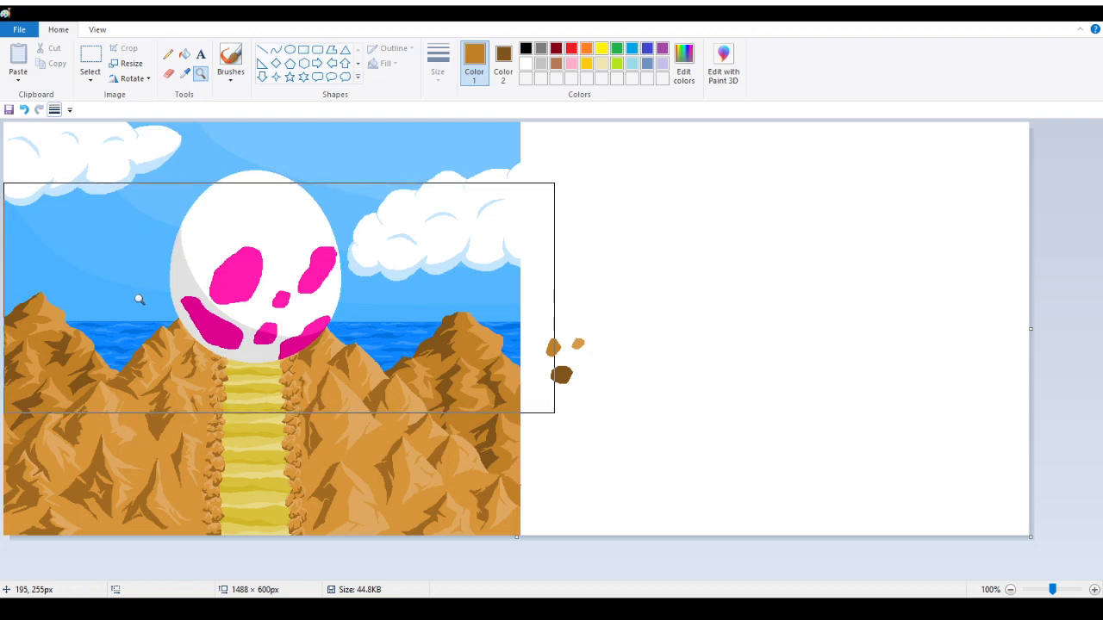
# Step: Outline a pointed wedge in the light highlight just below the left summit, fill it with base brown, and check the whole picture
pyautogui.click(77, 302)
pyautogui.click(101, 307)
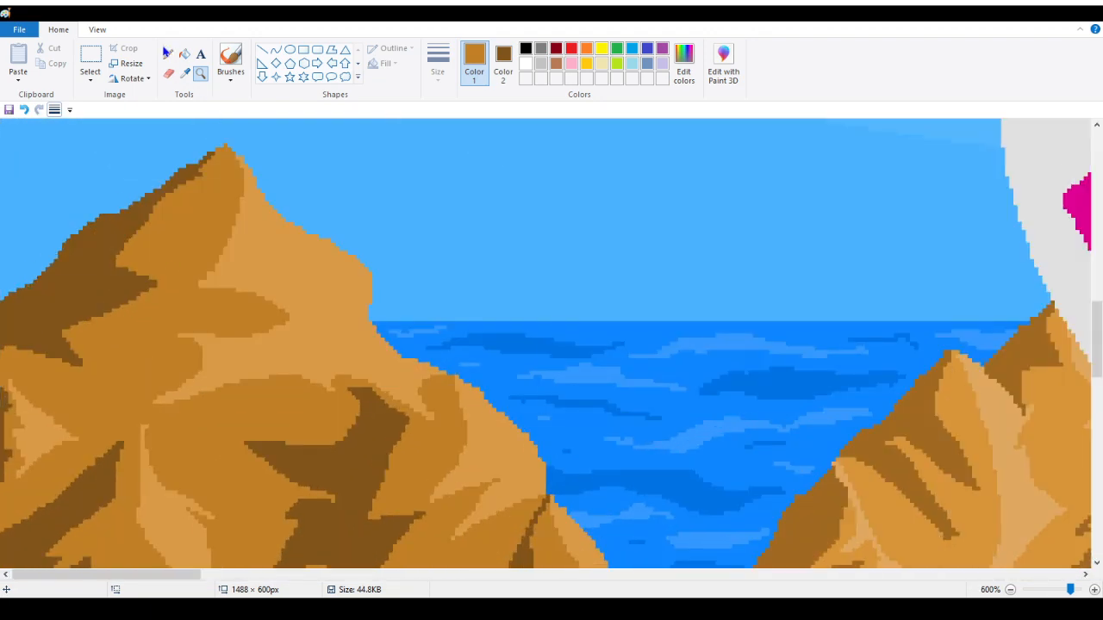
pyautogui.click(168, 53)
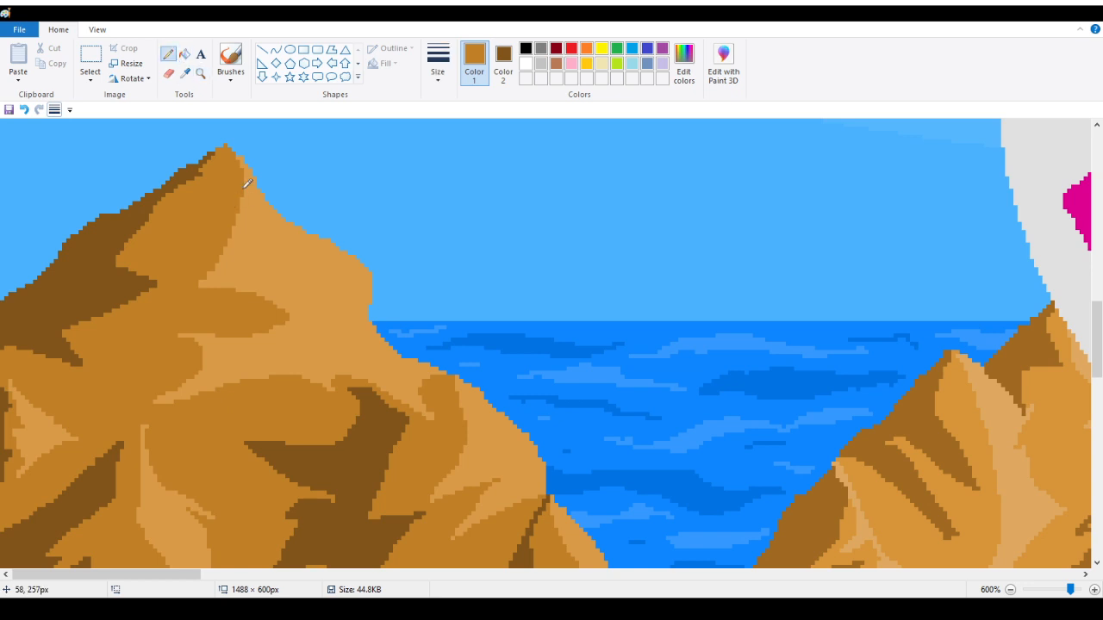
pyautogui.moveTo(244, 184)
pyautogui.mouseDown()
pyautogui.moveTo(287, 251)
pyautogui.moveTo(201, 282)
pyautogui.mouseUp()
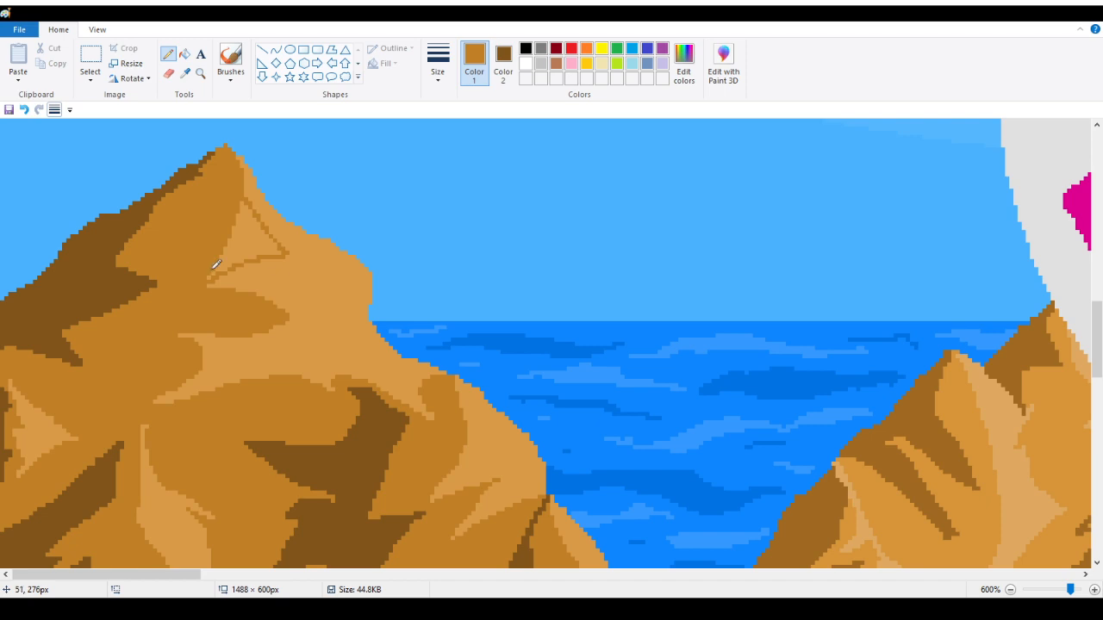
pyautogui.click(185, 54)
pyautogui.click(253, 234)
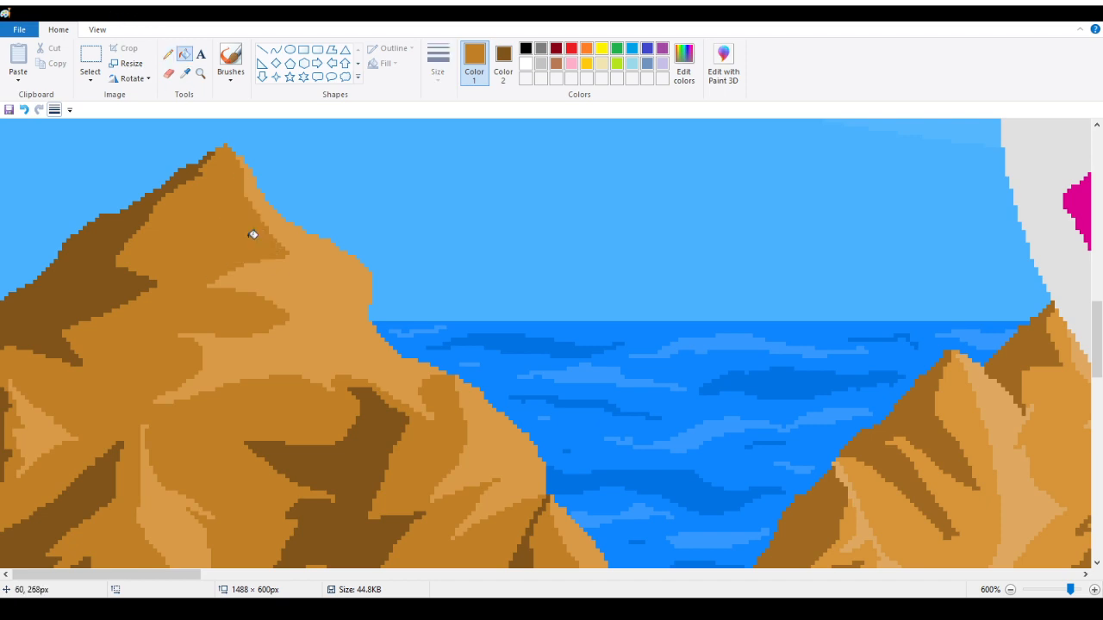
pyautogui.click(200, 73)
pyautogui.rightClick(86, 285)
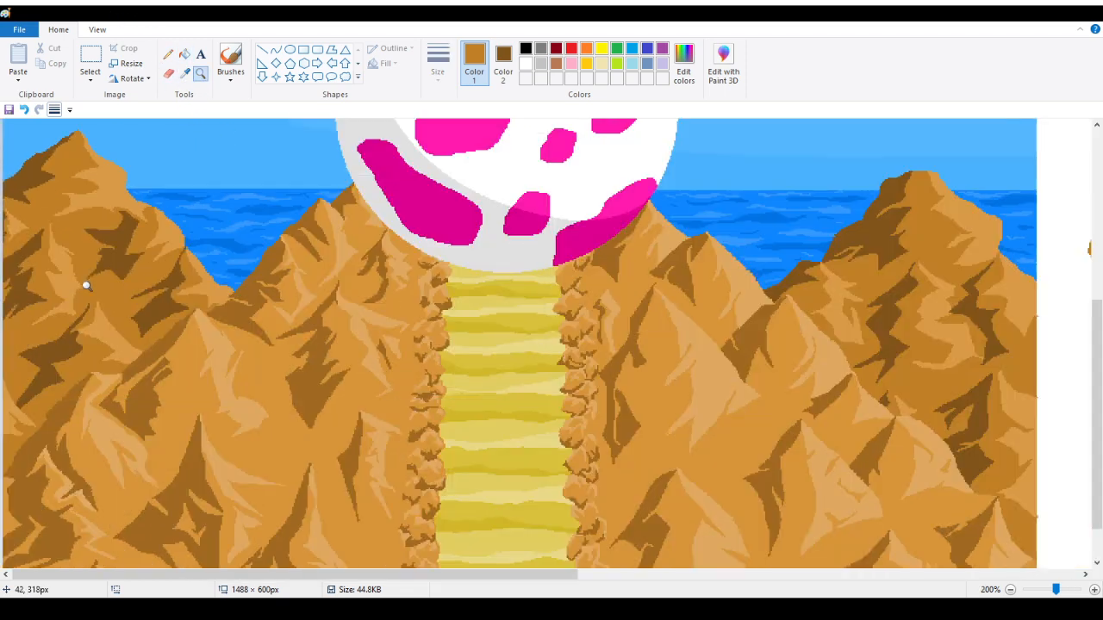
pyautogui.rightClick(87, 285)
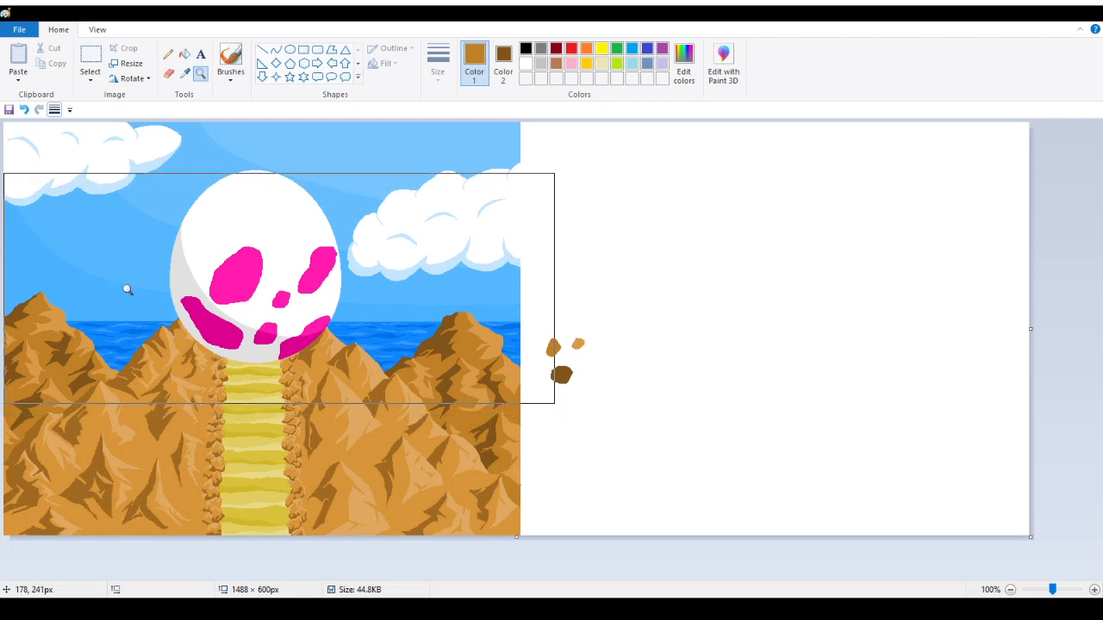
# Step: Outline a dark-brown extension from the top of the left mountain's central shadow up to the ridge edge and fill it
pyautogui.click(91, 364)
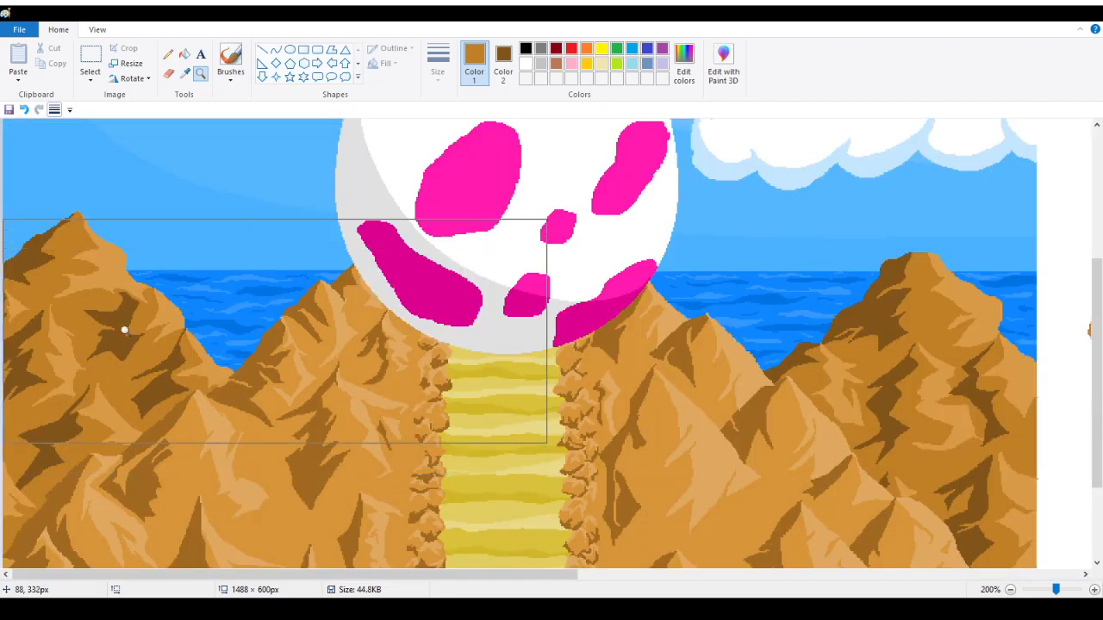
pyautogui.click(127, 291)
pyautogui.click(142, 278)
pyautogui.click(185, 278)
pyautogui.click(294, 279)
pyautogui.click(310, 278)
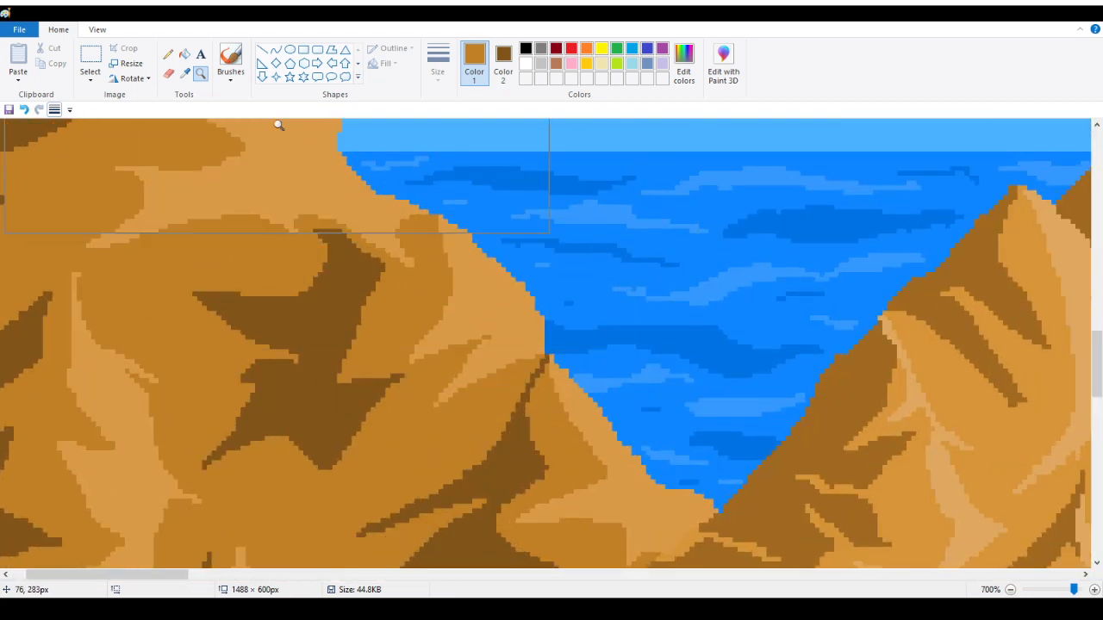
pyautogui.click(168, 54)
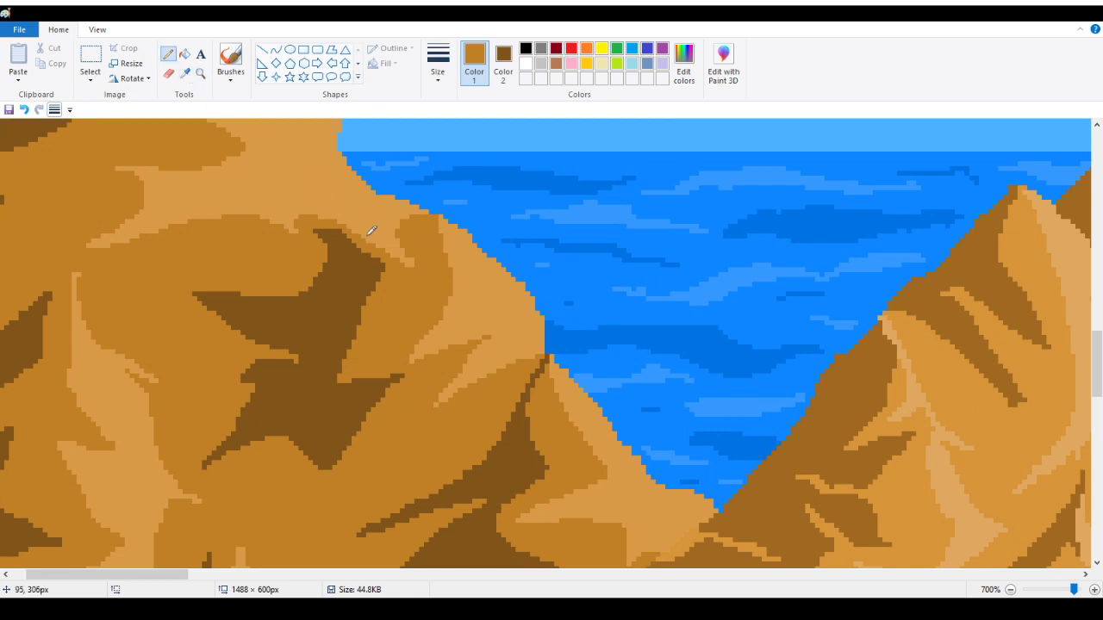
pyautogui.moveTo(347, 229); pyautogui.dragTo(392, 194)
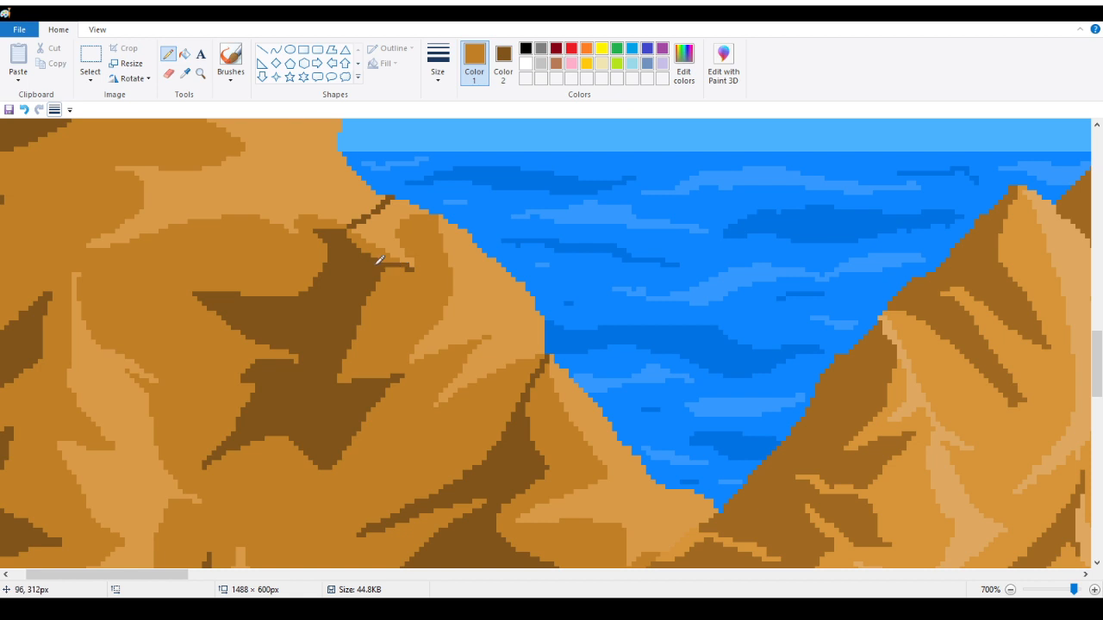
pyautogui.click(185, 53)
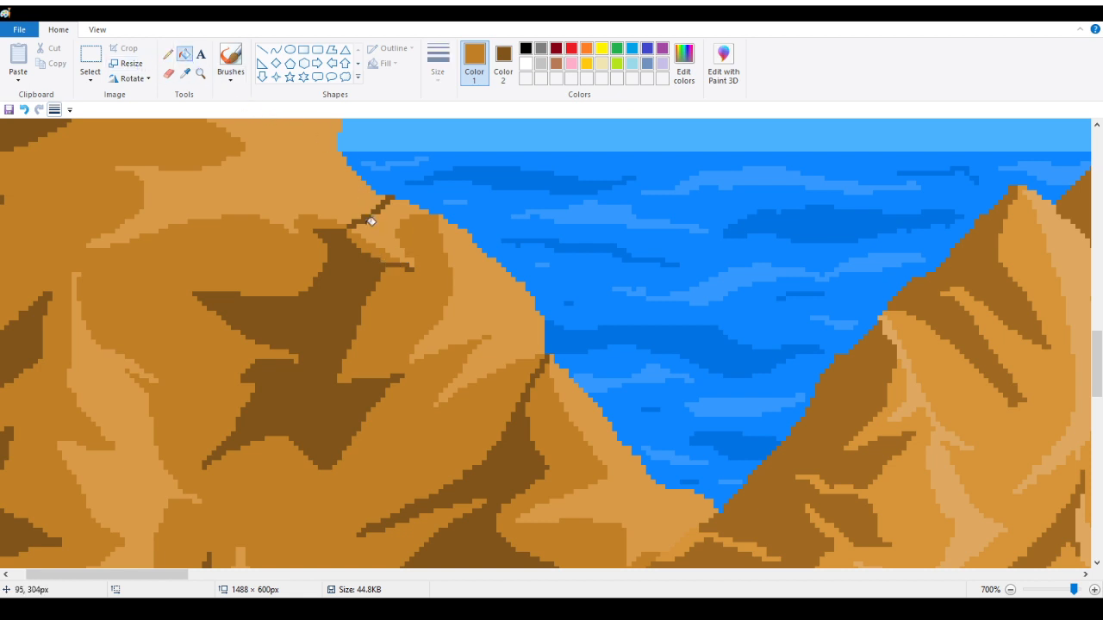
pyautogui.click(369, 243)
# Step: Check the whole picture, and draw a jagged dark-brown spike out of the left side of the left mountain's central shadow
pyautogui.click(201, 73)
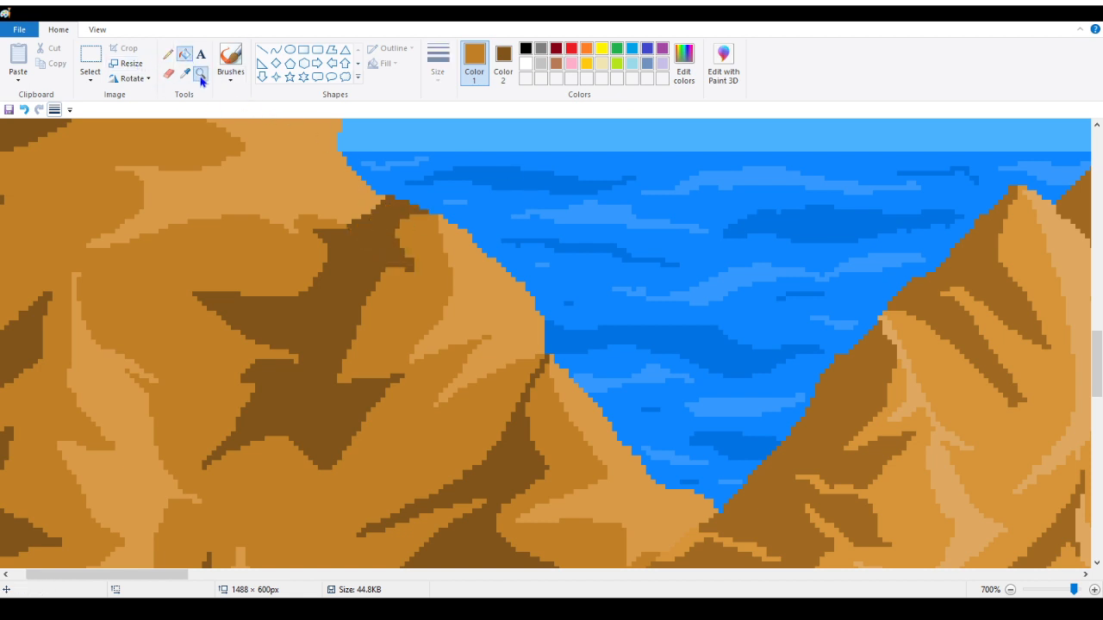
pyautogui.rightClick(138, 295)
pyautogui.rightClick(118, 305)
pyautogui.rightClick(113, 306)
pyautogui.rightClick(216, 224)
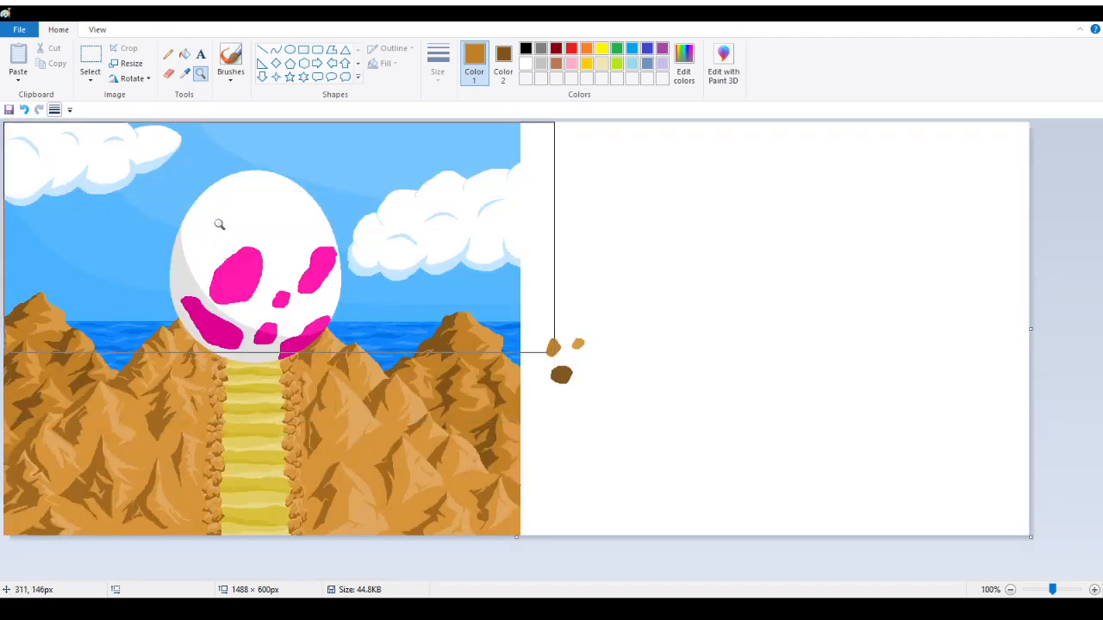
pyautogui.click(118, 353)
pyautogui.click(175, 327)
pyautogui.click(168, 54)
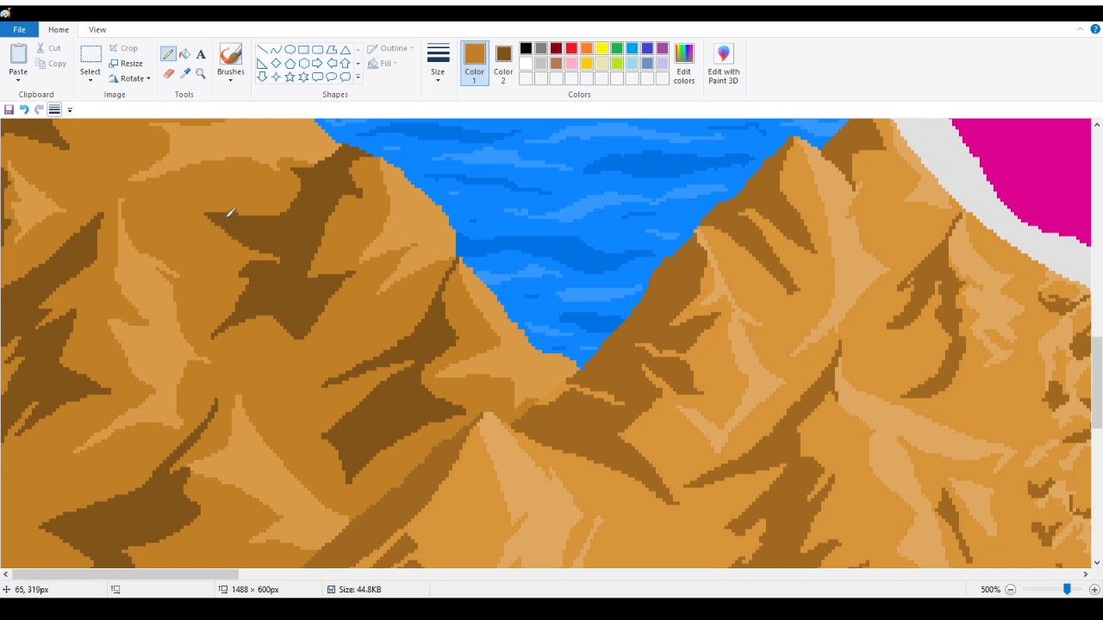
pyautogui.moveTo(222, 221)
pyautogui.mouseDown()
pyautogui.moveTo(283, 257)
pyautogui.moveTo(232, 237)
pyautogui.moveTo(240, 242)
pyautogui.mouseUp()
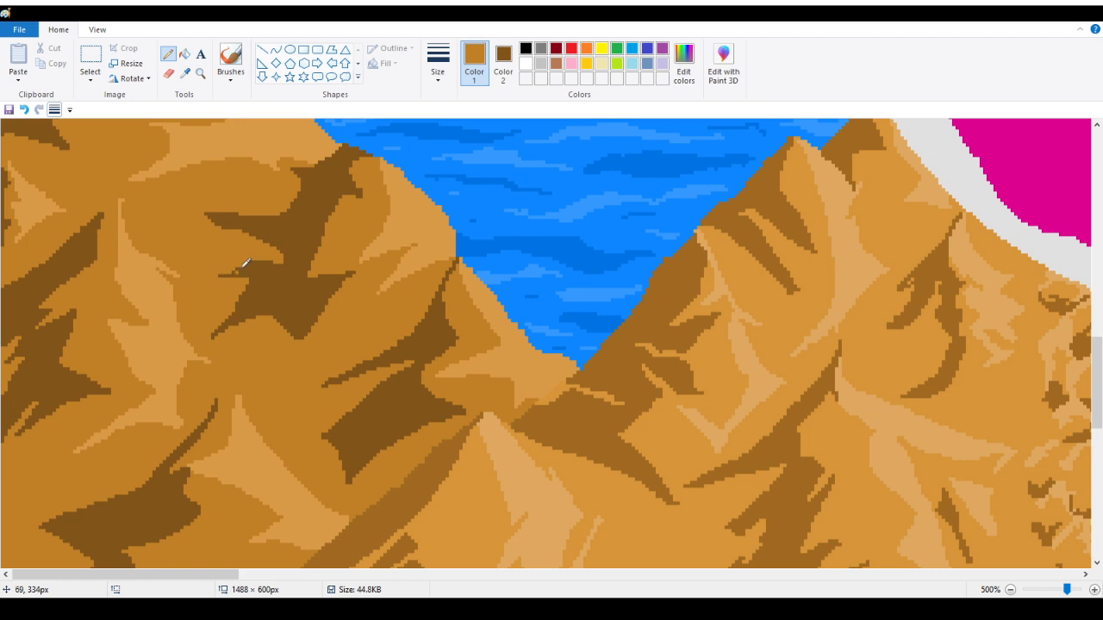
pyautogui.moveTo(243, 269); pyautogui.dragTo(210, 284)
# Step: Examine the left mountain's shading from its upper ridge to its foot, and compare it with the whole picture
pyautogui.scroll(2, 319, 317)
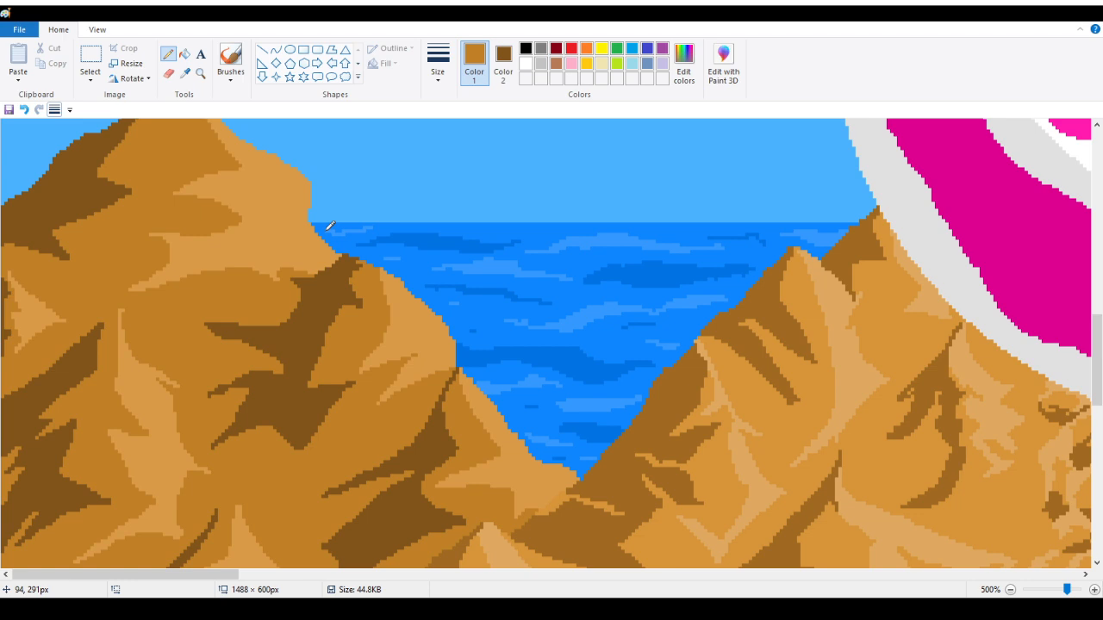
pyautogui.scroll(-2, 335, 239)
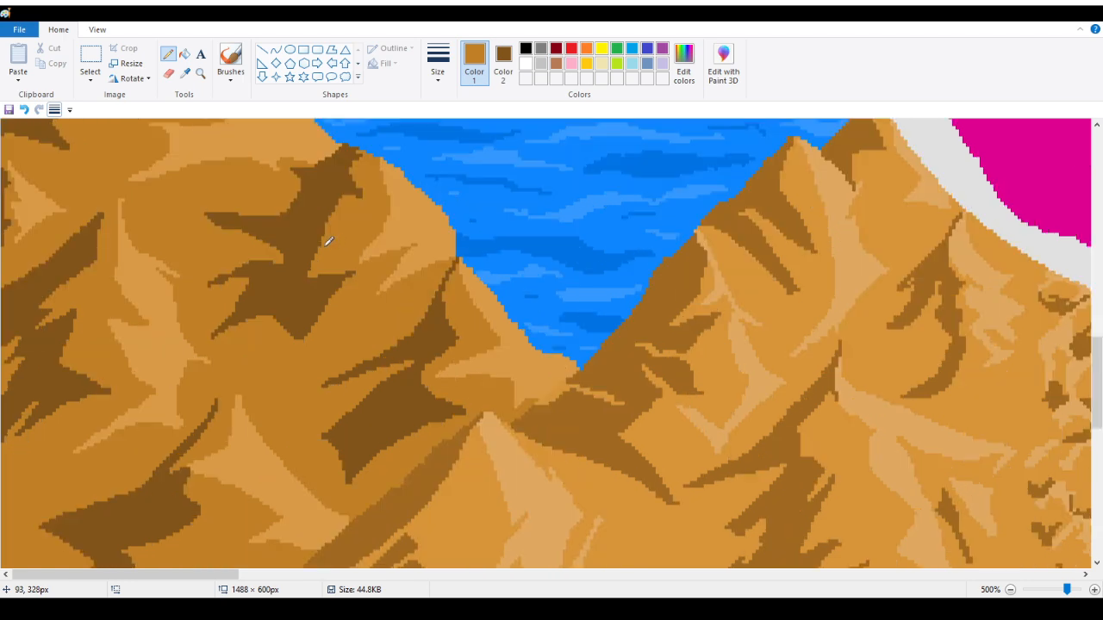
pyautogui.scroll(-2, 323, 243)
pyautogui.click(200, 73)
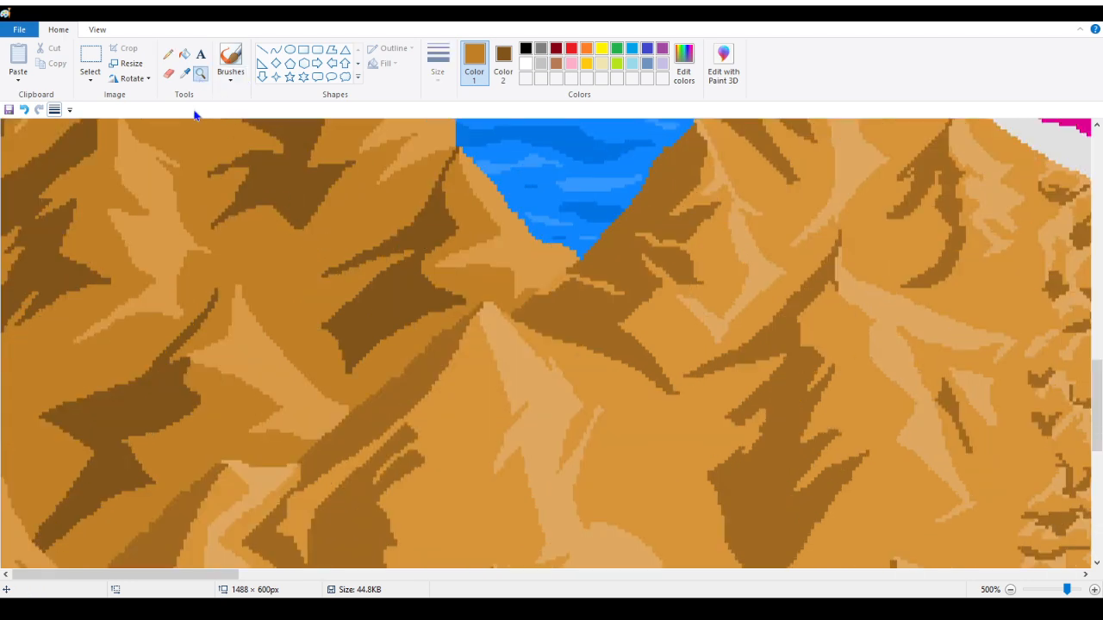
pyautogui.rightClick(130, 279)
pyautogui.rightClick(108, 287)
pyautogui.click(109, 287)
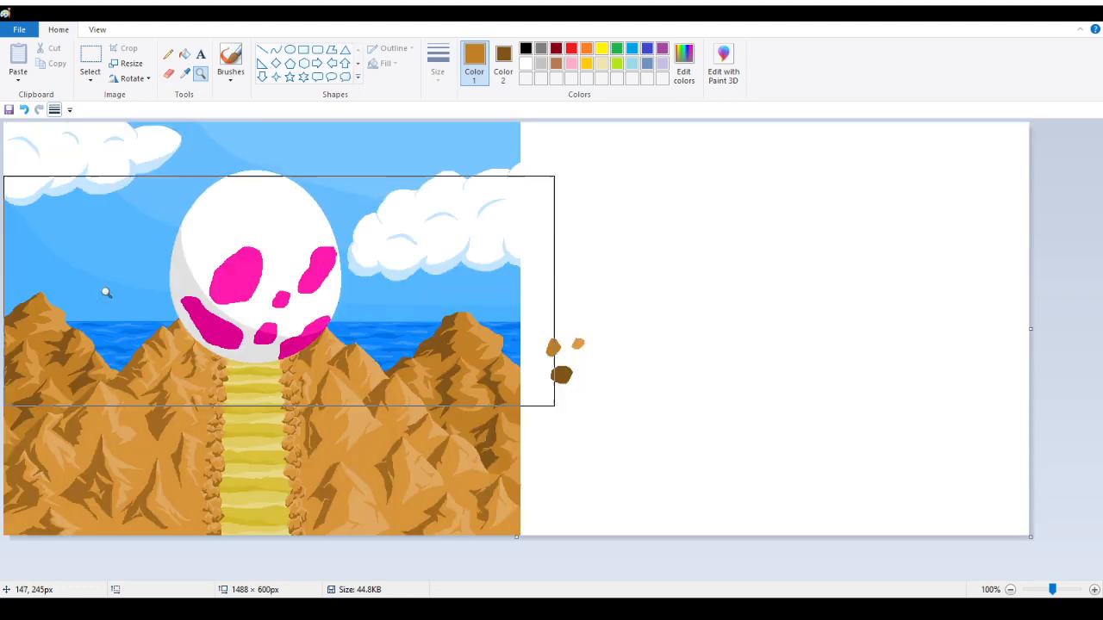
# Step: Cut pointed base-brown notches deeper into the inner edge of the dark shadow on the left slope below the summit
pyautogui.click(258, 352)
pyautogui.click(110, 265)
pyautogui.click(110, 263)
pyautogui.click(108, 266)
pyautogui.click(105, 268)
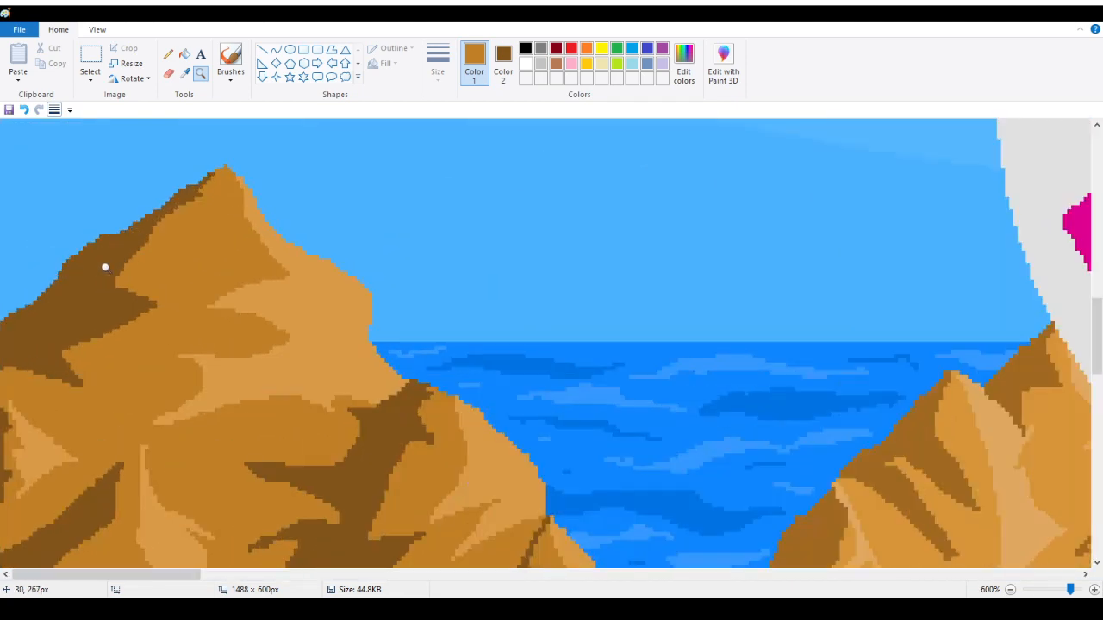
pyautogui.click(168, 53)
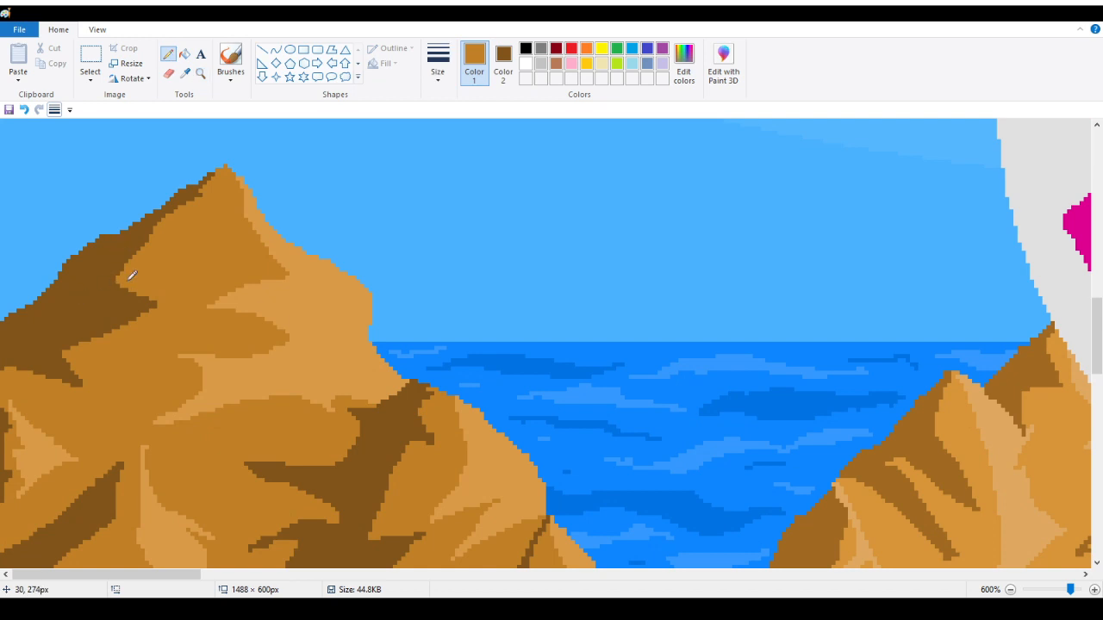
pyautogui.moveTo(128, 280)
pyautogui.mouseDown()
pyautogui.moveTo(71, 297)
pyautogui.moveTo(129, 262)
pyautogui.mouseUp()
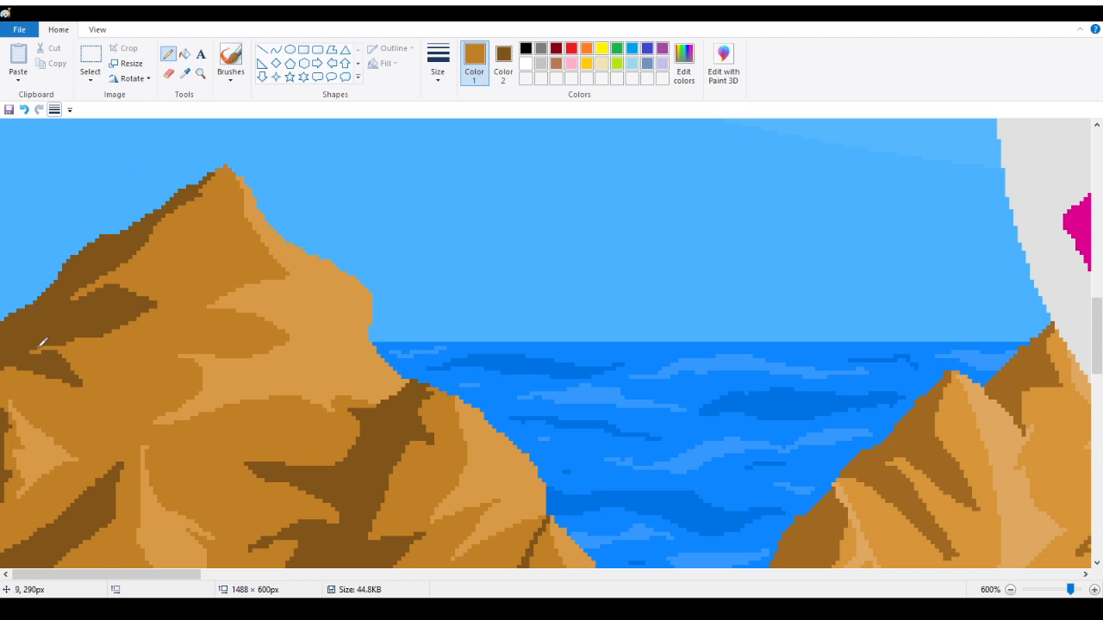
# Step: Examine the brown shading and contours of the left-hand mountains at several magnifications
pyautogui.click(200, 73)
pyautogui.rightClick(118, 278)
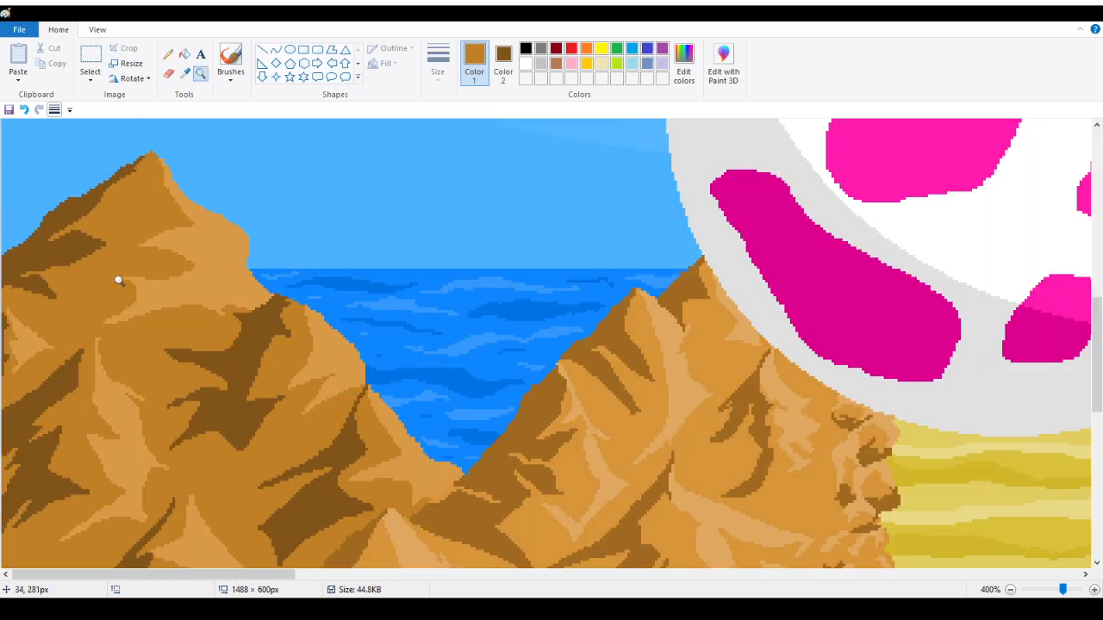
pyautogui.rightClick(96, 283)
pyautogui.rightClick(86, 281)
pyautogui.click(24, 312)
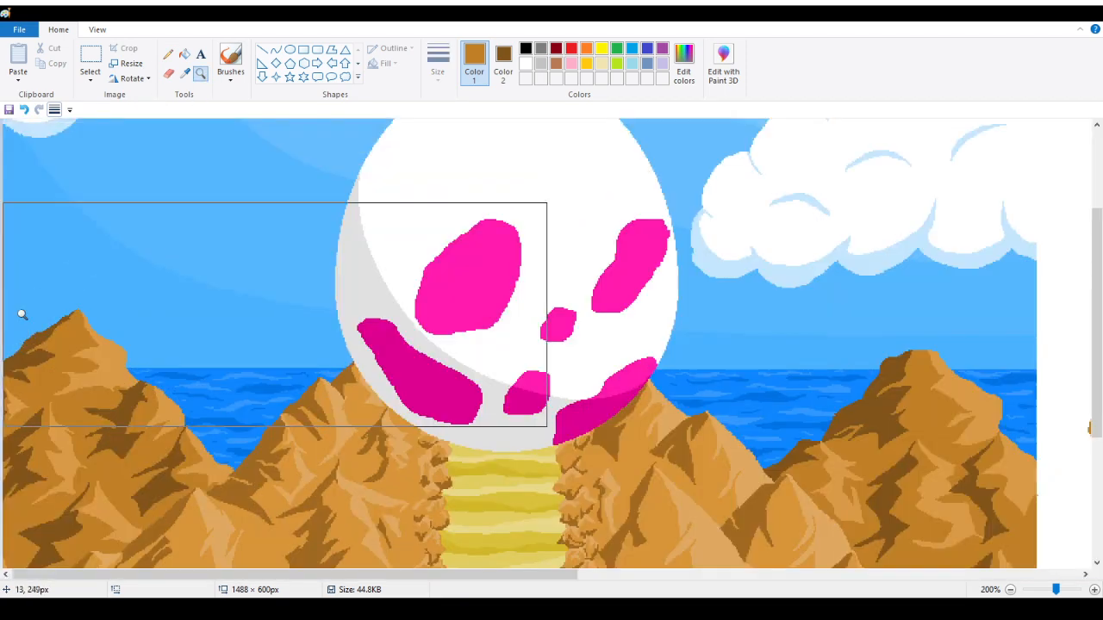
pyautogui.click(23, 313)
pyautogui.click(20, 314)
pyautogui.click(168, 54)
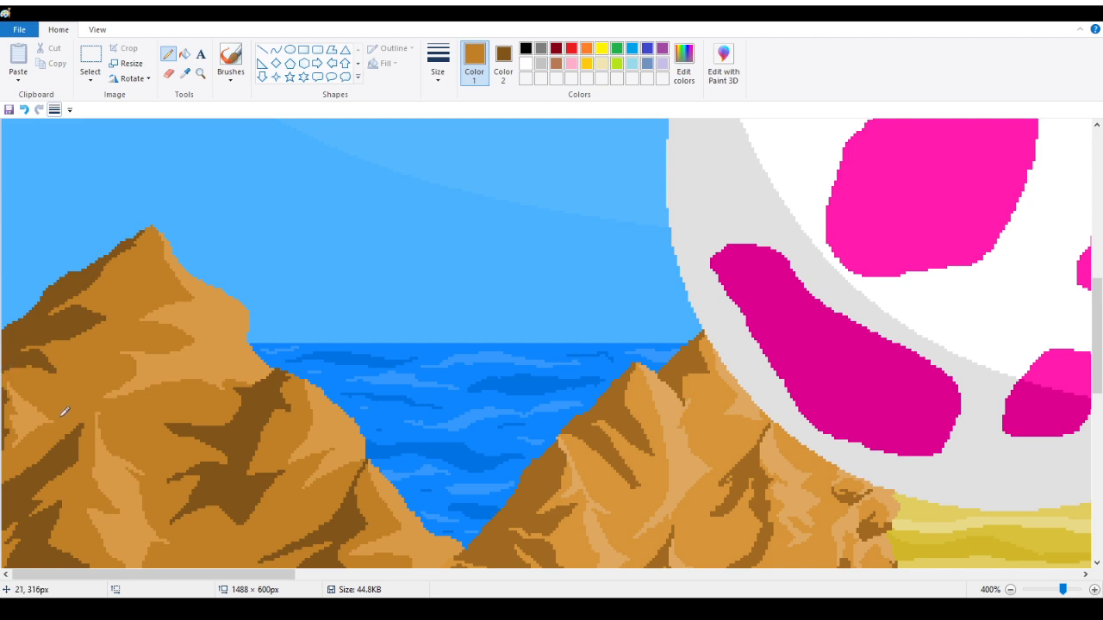
pyautogui.scroll(-5, 228, 402)
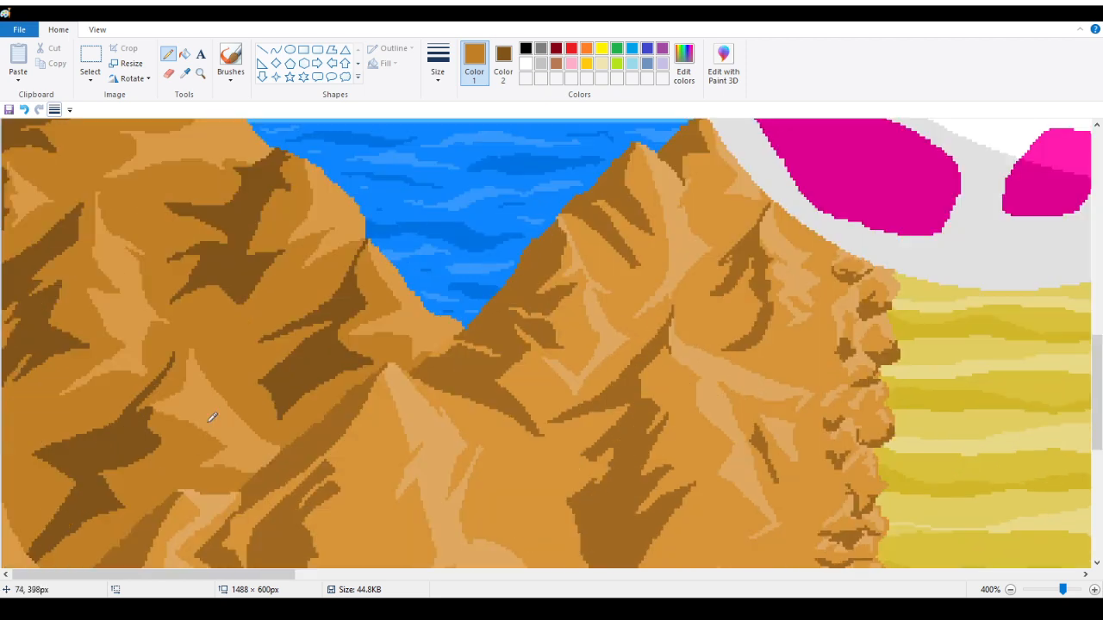
pyautogui.click(200, 74)
pyautogui.rightClick(172, 180)
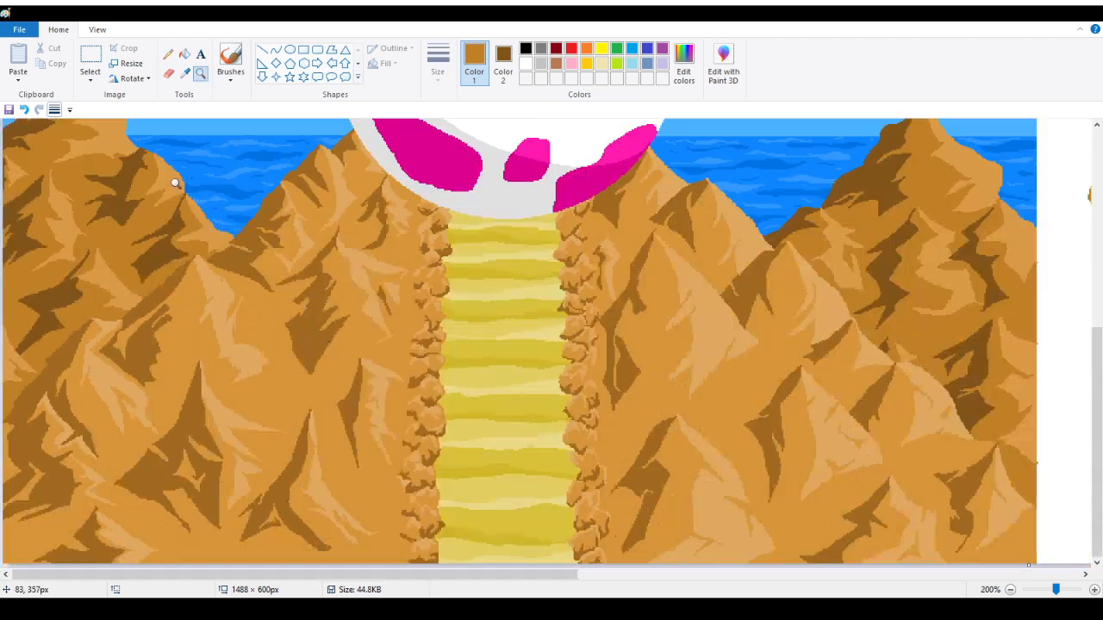
pyautogui.rightClick(167, 190)
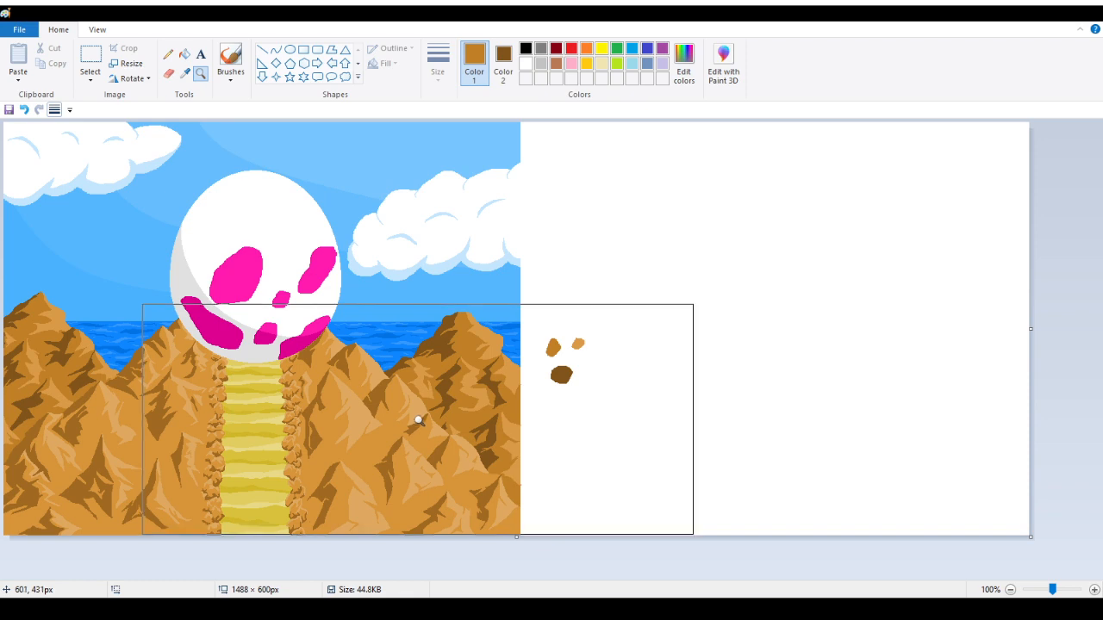
# Step: Extend the flat top of the tall mountain right of the egg into a pointed peak, outlined with the Pencil and filled in medium brown
pyautogui.click(498, 290)
pyautogui.click(473, 323)
pyautogui.click(526, 295)
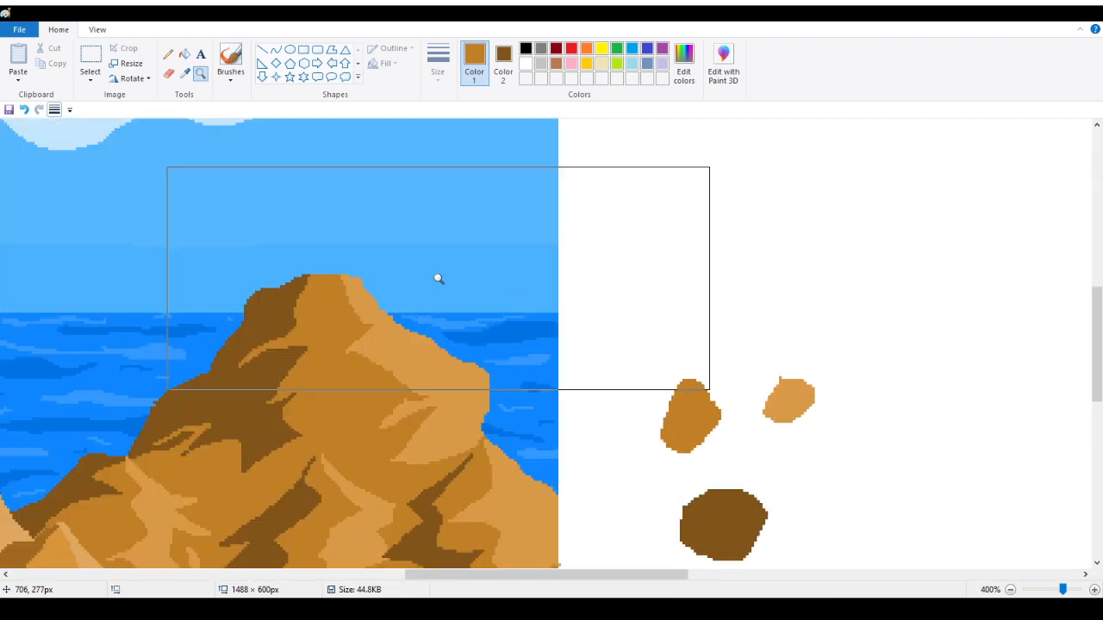
pyautogui.click(437, 277)
pyautogui.click(310, 269)
pyautogui.click(245, 262)
pyautogui.click(215, 261)
pyautogui.scroll(2, 462, 231)
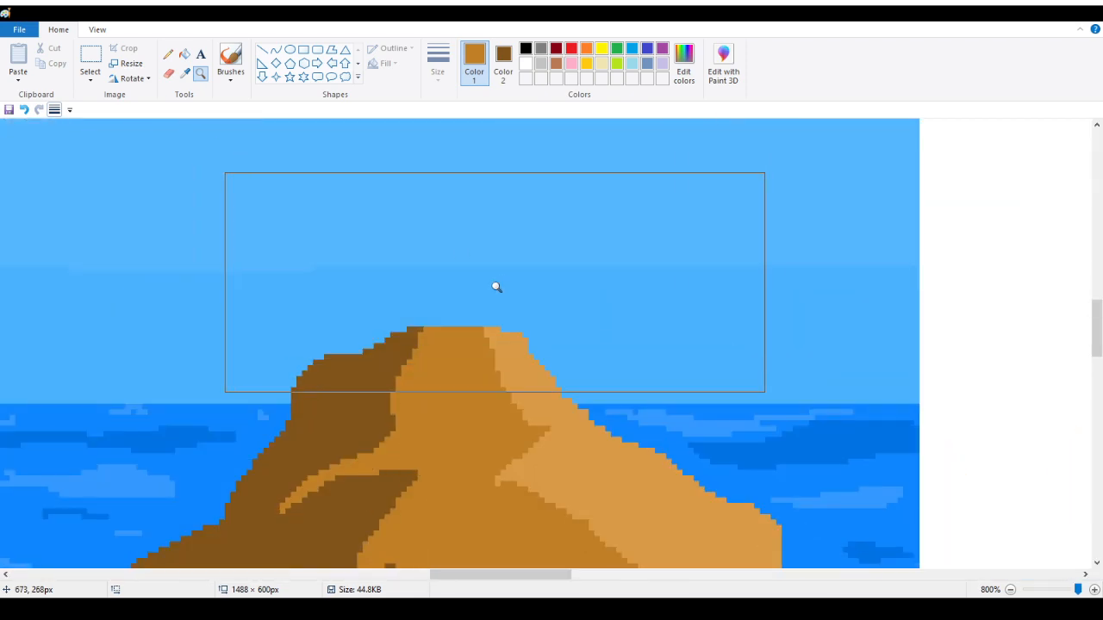
pyautogui.click(168, 53)
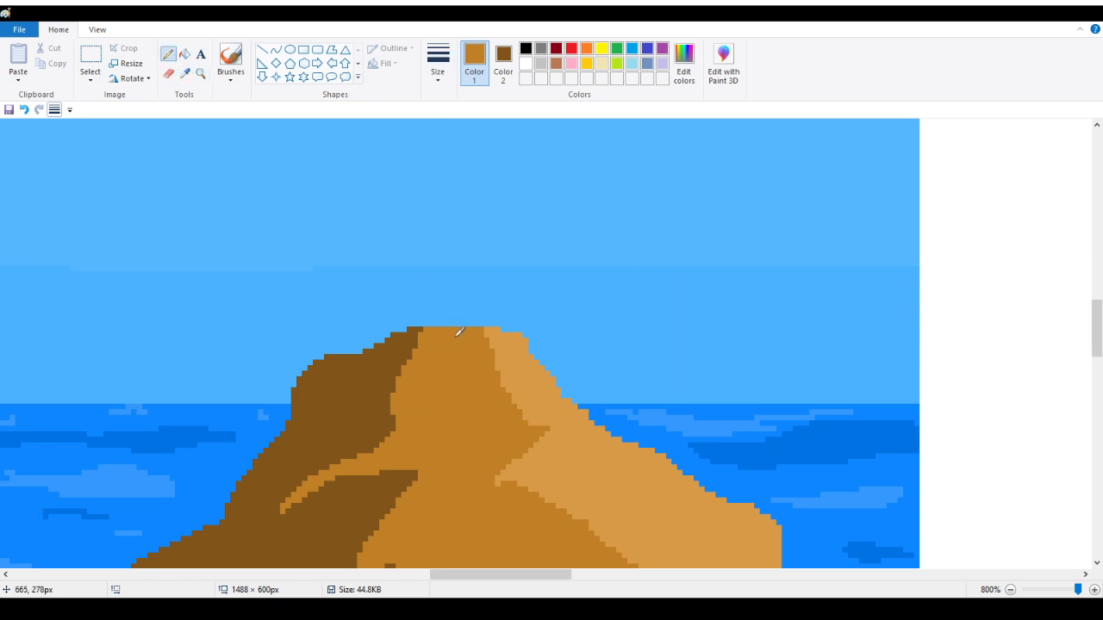
pyautogui.moveTo(487, 328)
pyautogui.mouseDown()
pyautogui.moveTo(424, 254)
pyautogui.moveTo(403, 305)
pyautogui.moveTo(359, 358)
pyautogui.moveTo(412, 312)
pyautogui.mouseUp()
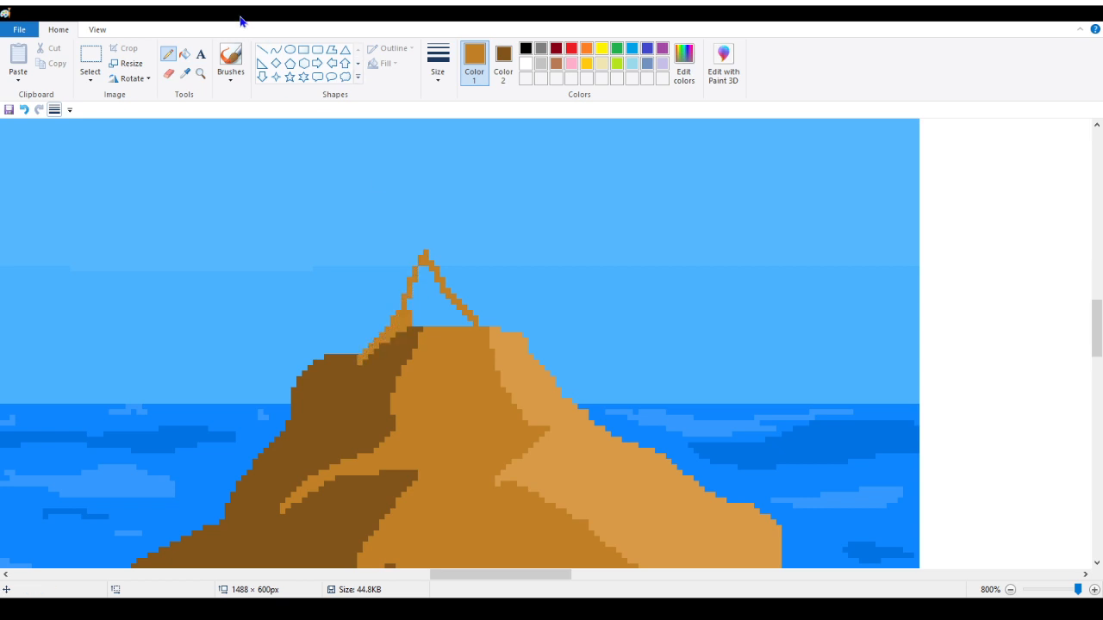
pyautogui.click(185, 53)
pyautogui.click(438, 319)
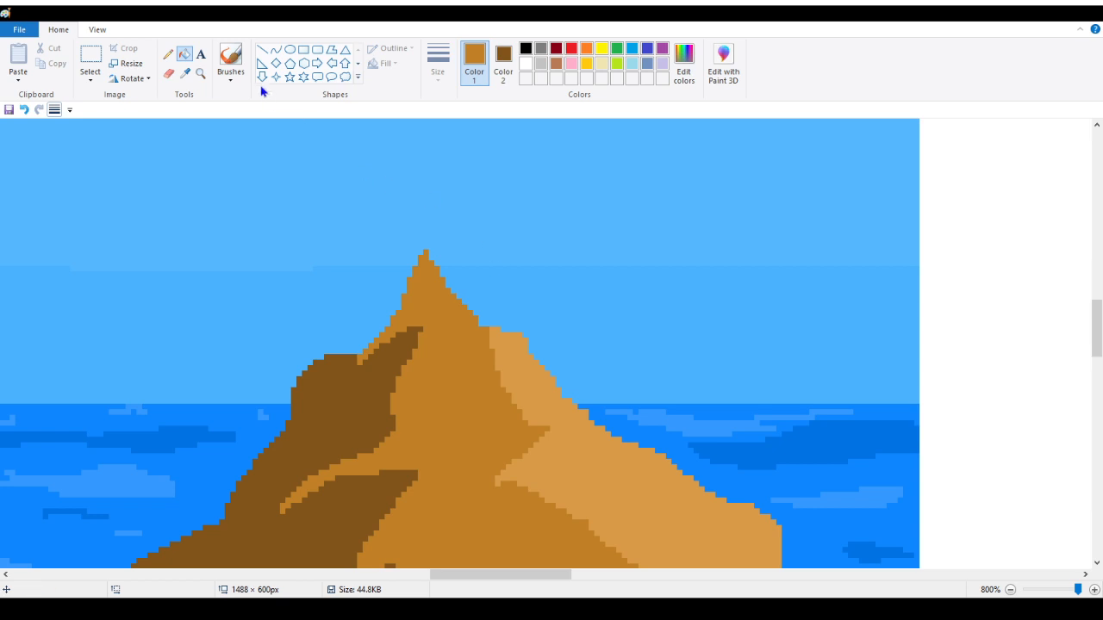
# Step: Add a light-brown highlight, sampled from the mountain, along the new peak's right slope and dark-brown shading along its left slope
pyautogui.click(185, 72)
pyautogui.click(523, 392)
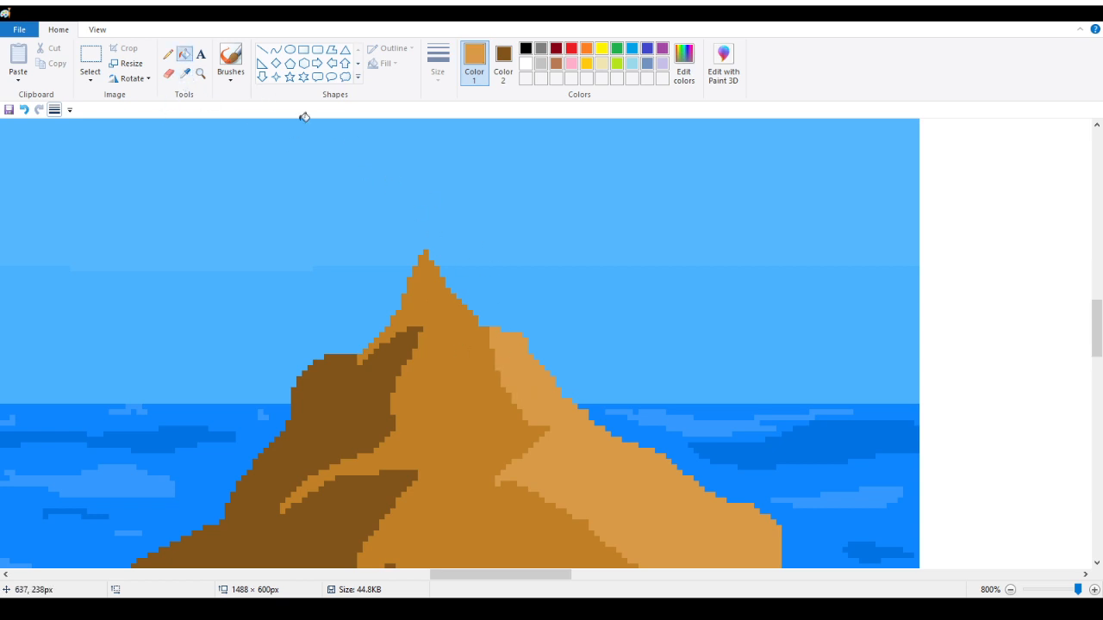
pyautogui.click(168, 54)
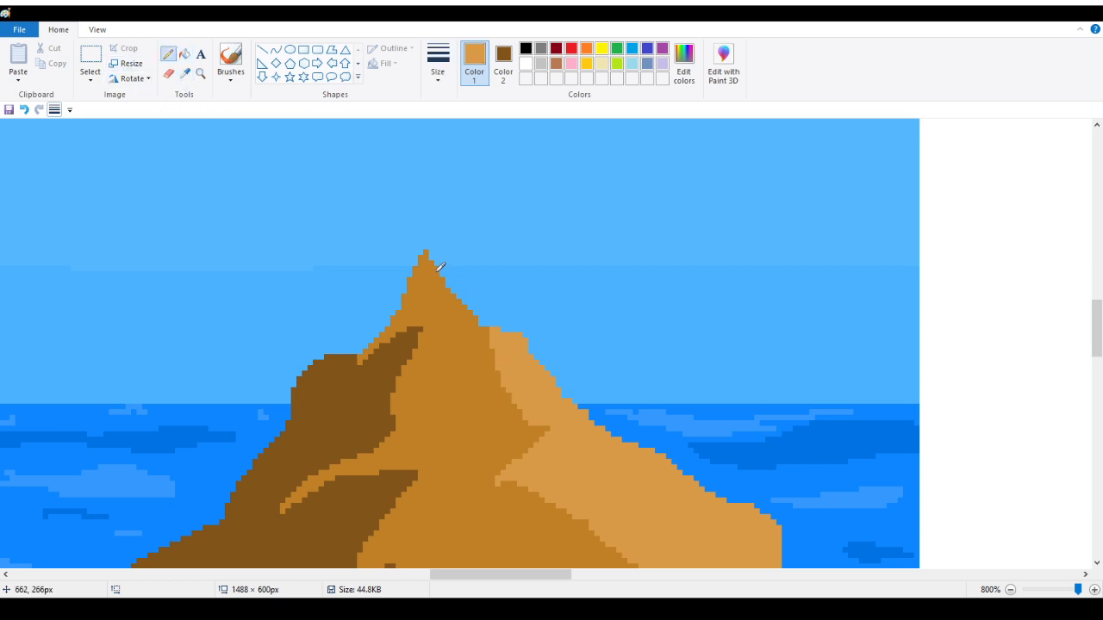
pyautogui.moveTo(447, 268)
pyautogui.mouseDown()
pyautogui.moveTo(512, 326)
pyautogui.moveTo(491, 319)
pyautogui.mouseUp()
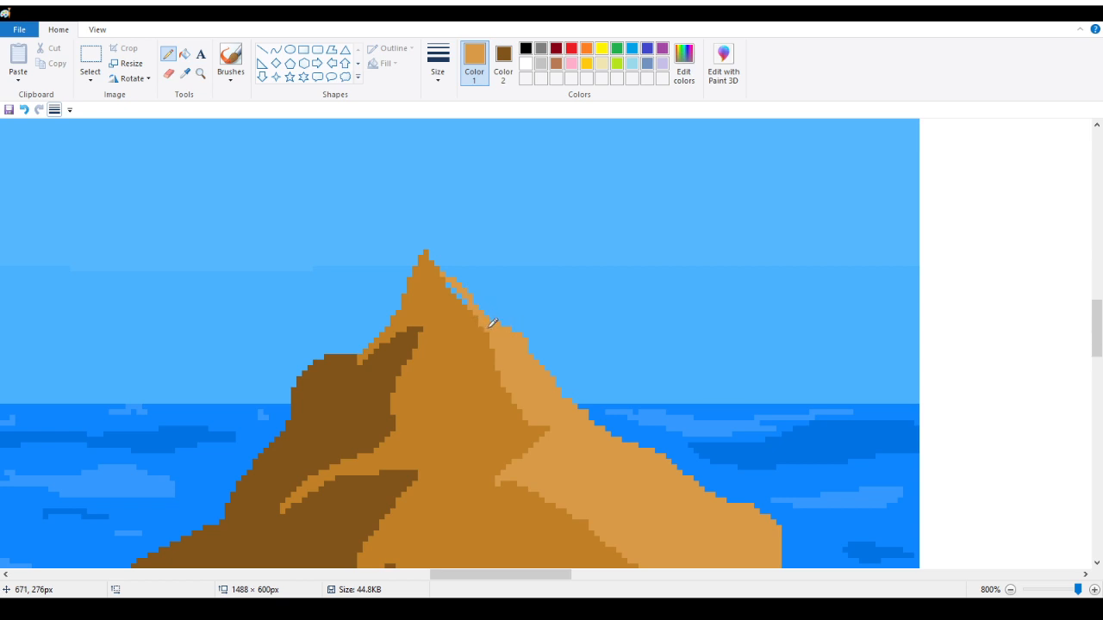
pyautogui.moveTo(453, 289); pyautogui.dragTo(464, 302)
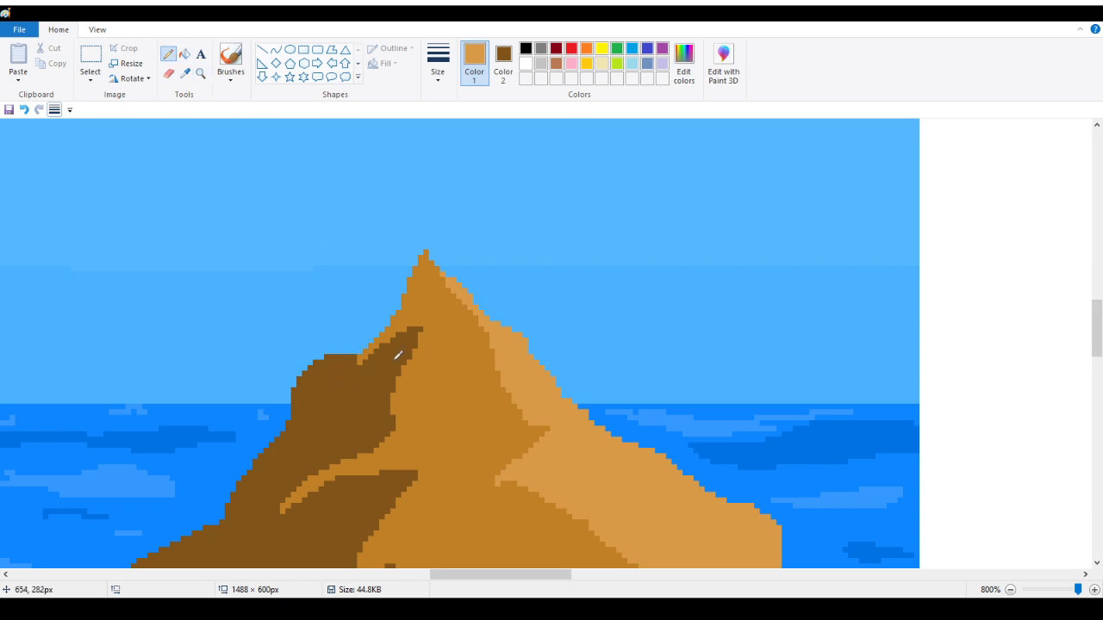
pyautogui.moveTo(337, 348)
pyautogui.mouseDown()
pyautogui.moveTo(410, 284)
pyautogui.moveTo(413, 298)
pyautogui.moveTo(352, 346)
pyautogui.mouseUp()
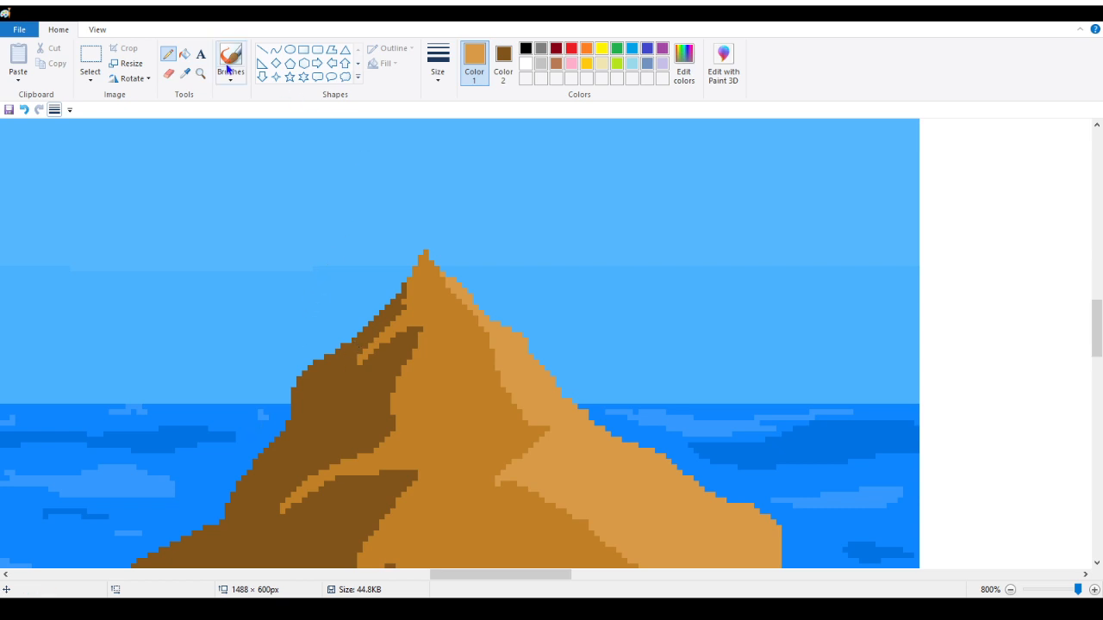
# Step: Review the whole painting and compare the left mountain's peak with the reshaped right one
pyautogui.click(200, 73)
pyautogui.rightClick(192, 205)
pyautogui.rightClick(173, 219)
pyautogui.rightClick(173, 219)
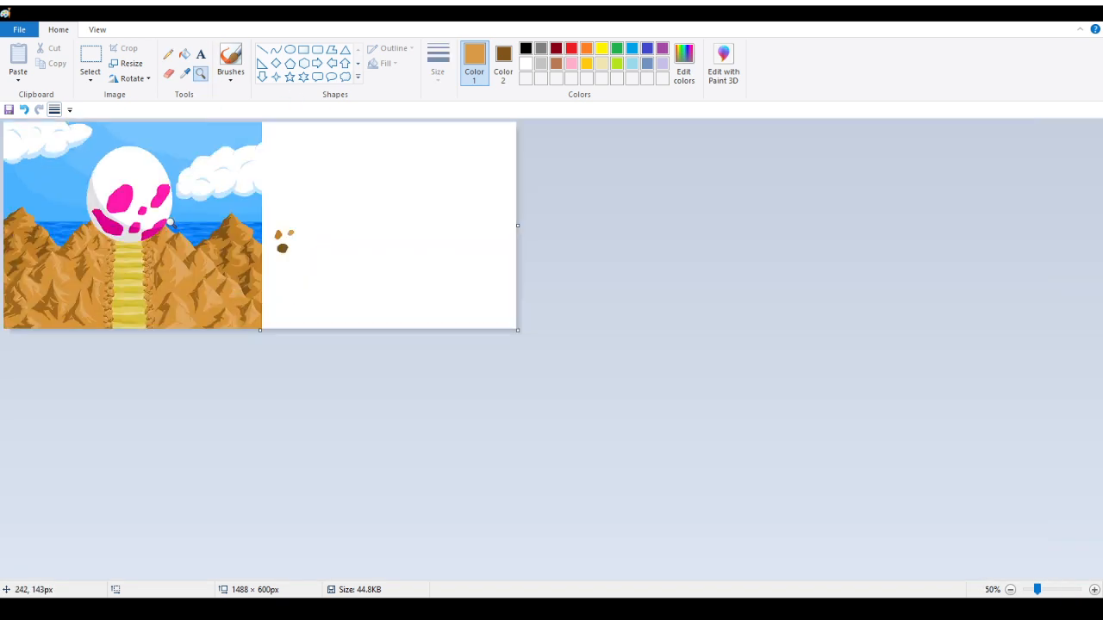
pyautogui.click(161, 217)
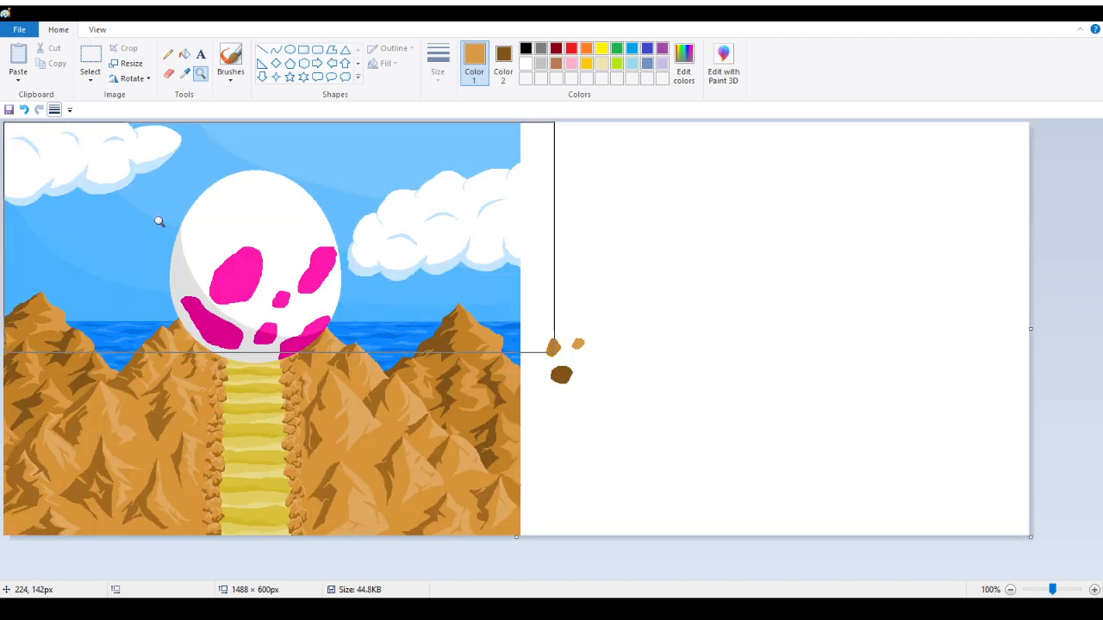
pyautogui.click(74, 307)
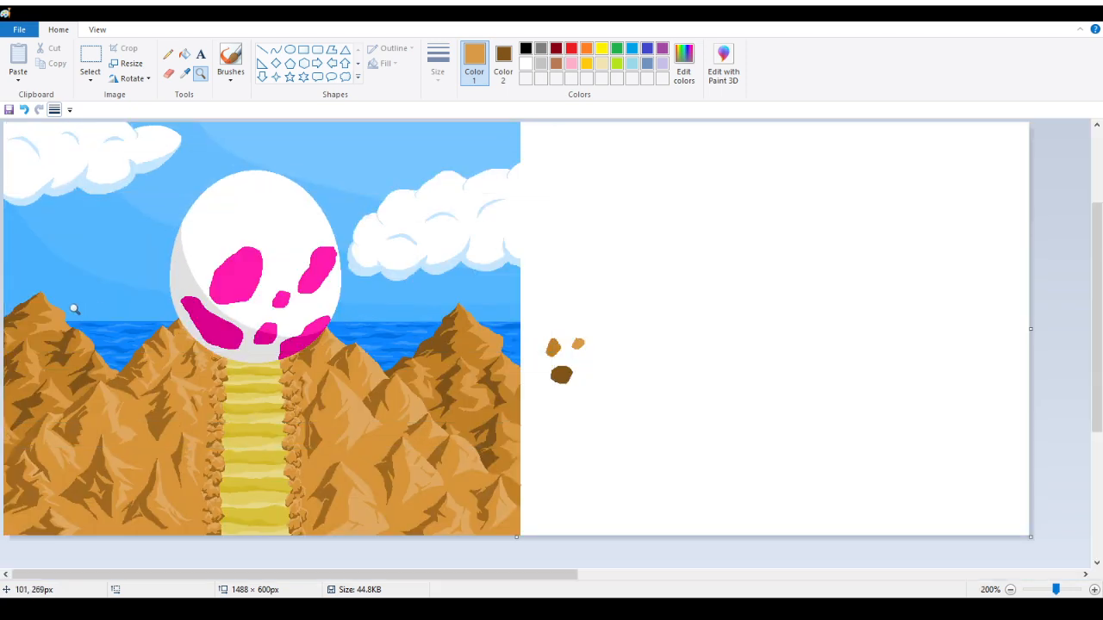
pyautogui.click(74, 307)
pyautogui.click(73, 307)
pyautogui.click(72, 306)
pyautogui.rightClick(92, 250)
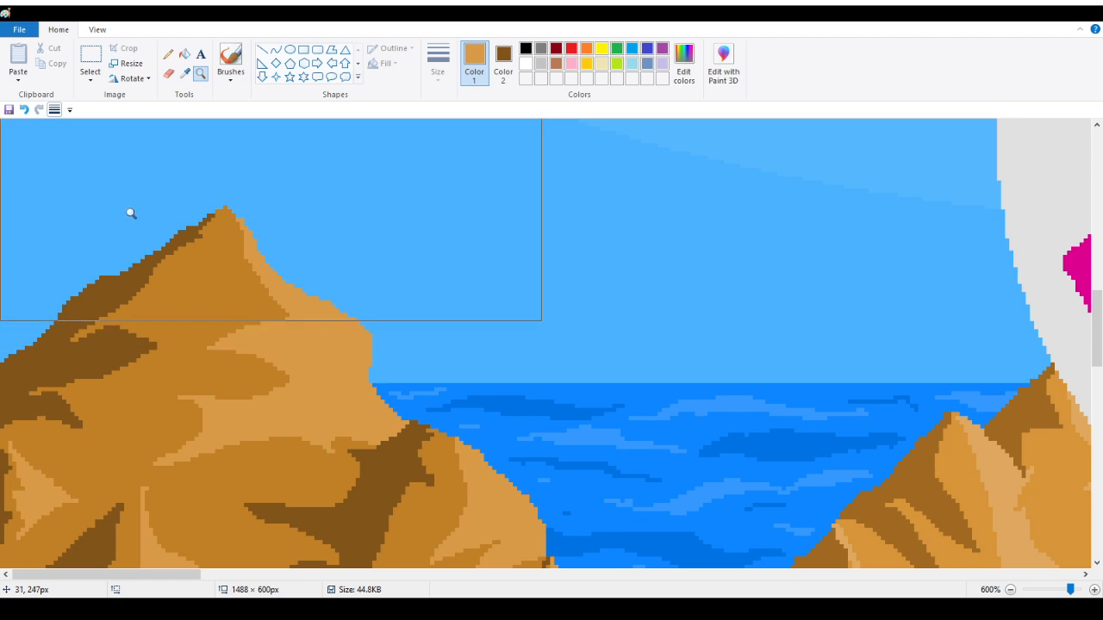
pyautogui.rightClick(127, 214)
pyautogui.rightClick(119, 223)
pyautogui.rightClick(112, 229)
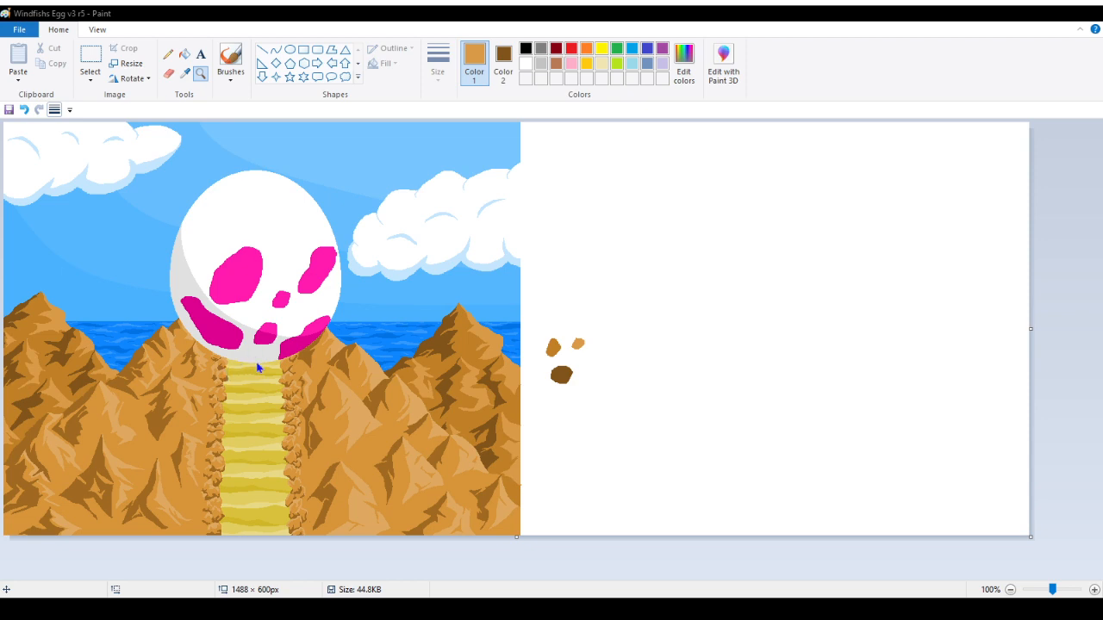
pyautogui.click(504, 421)
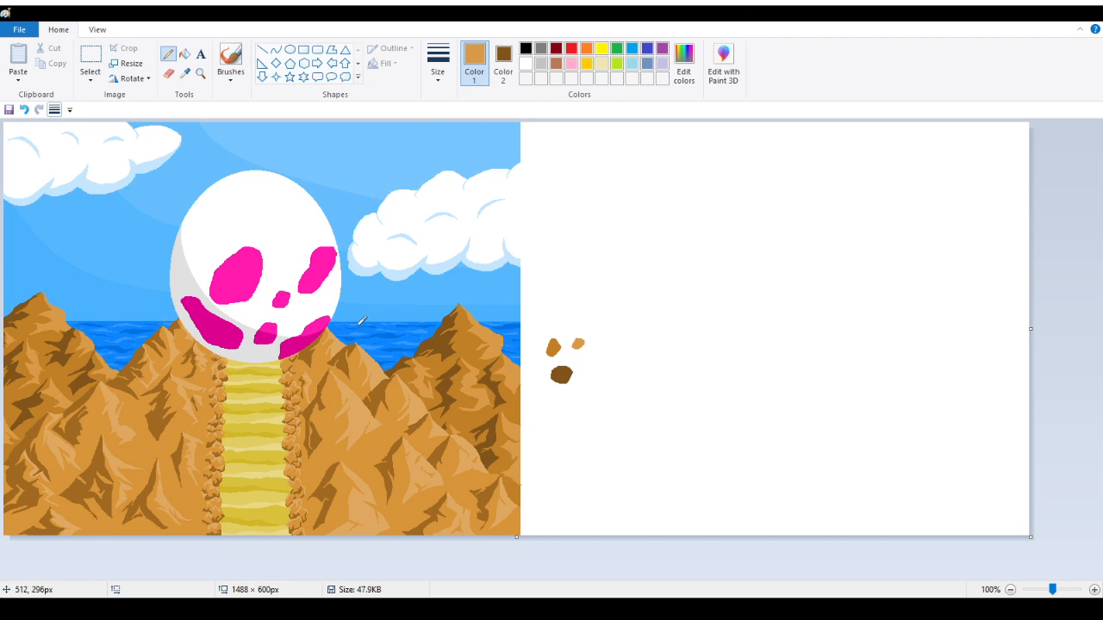
# Step: Undo a stray pencil stroke, then paste a copy of the 341 × 322 px egg area onto the blank canvas beside the painting
pyautogui.moveTo(332, 324)
pyautogui.mouseDown()
pyautogui.moveTo(298, 368)
pyautogui.moveTo(122, 464)
pyautogui.moveTo(88, 404)
pyautogui.moveTo(126, 327)
pyautogui.moveTo(211, 299)
pyautogui.mouseUp()
pyautogui.click(24, 109)
pyautogui.click(93, 59)
pyautogui.moveTo(125, 148); pyautogui.dragTo(360, 370)
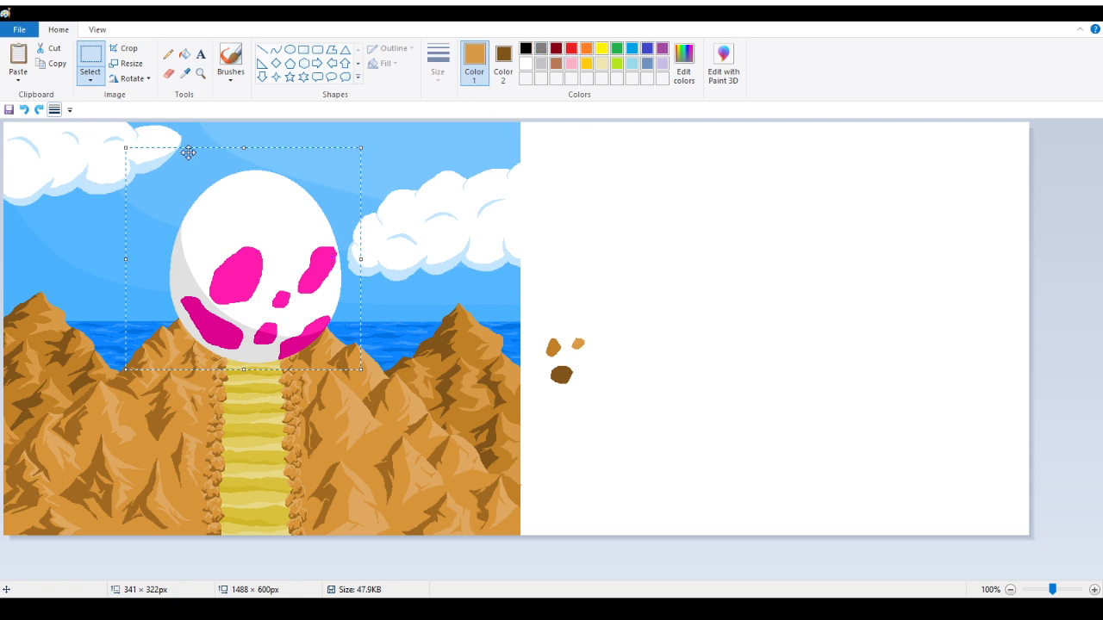
pyautogui.click(682, 255)
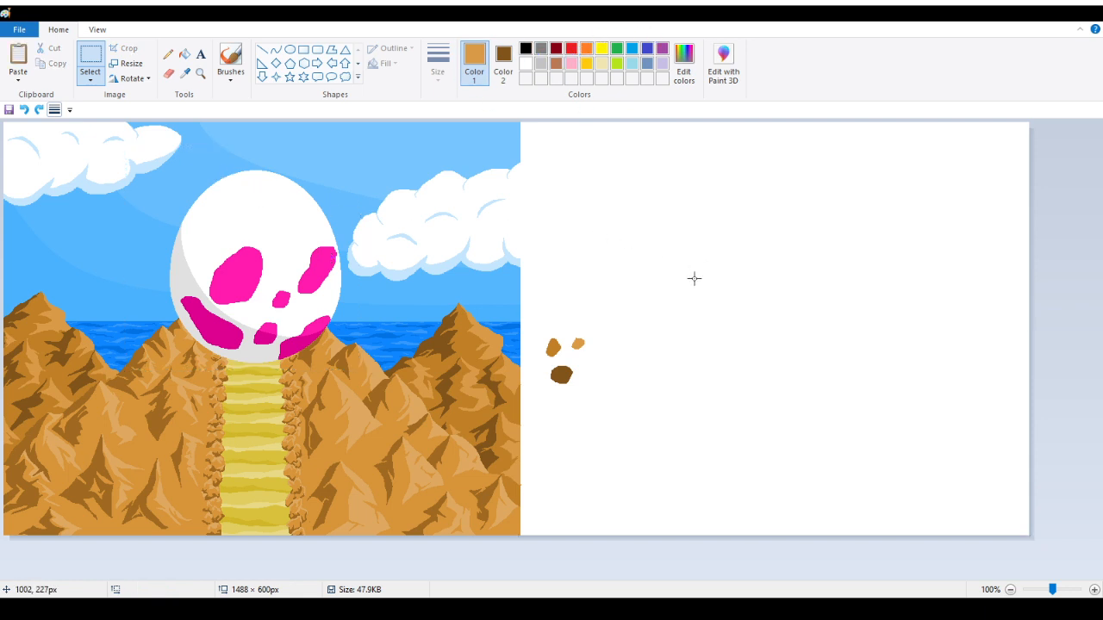
pyautogui.hotkey('ctrl', 'v')
pyautogui.moveTo(164, 221); pyautogui.dragTo(873, 295)
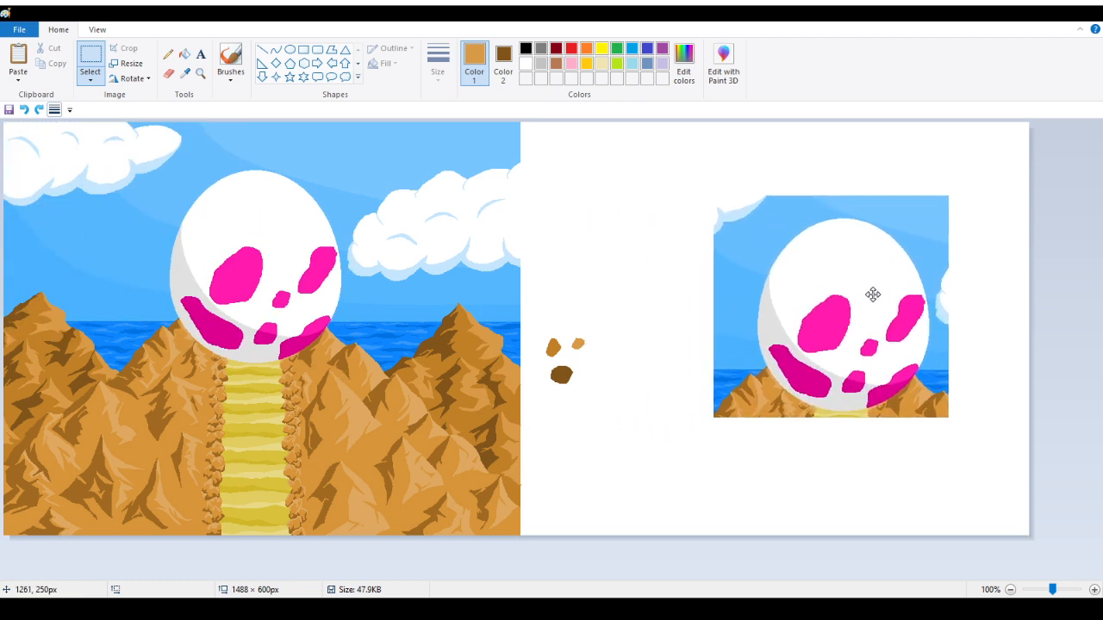
# Step: Examine the pasted egg copy up close and undo its placement
pyautogui.click(200, 74)
pyautogui.click(801, 287)
pyautogui.scroll(-1, 780, 280)
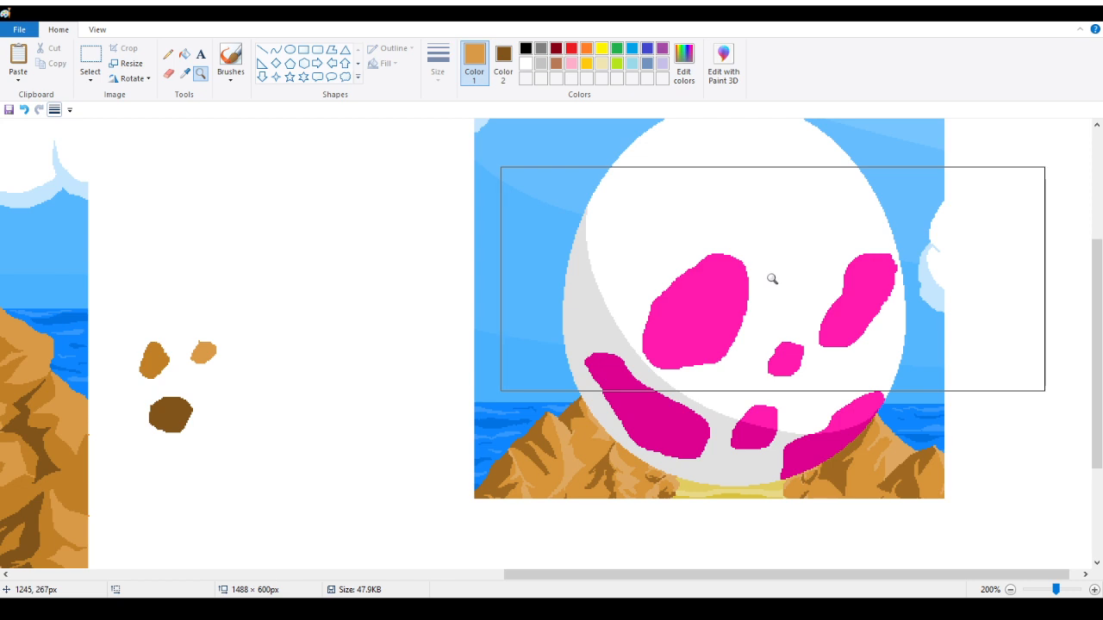
pyautogui.moveTo(824, 575); pyautogui.dragTo(835, 575)
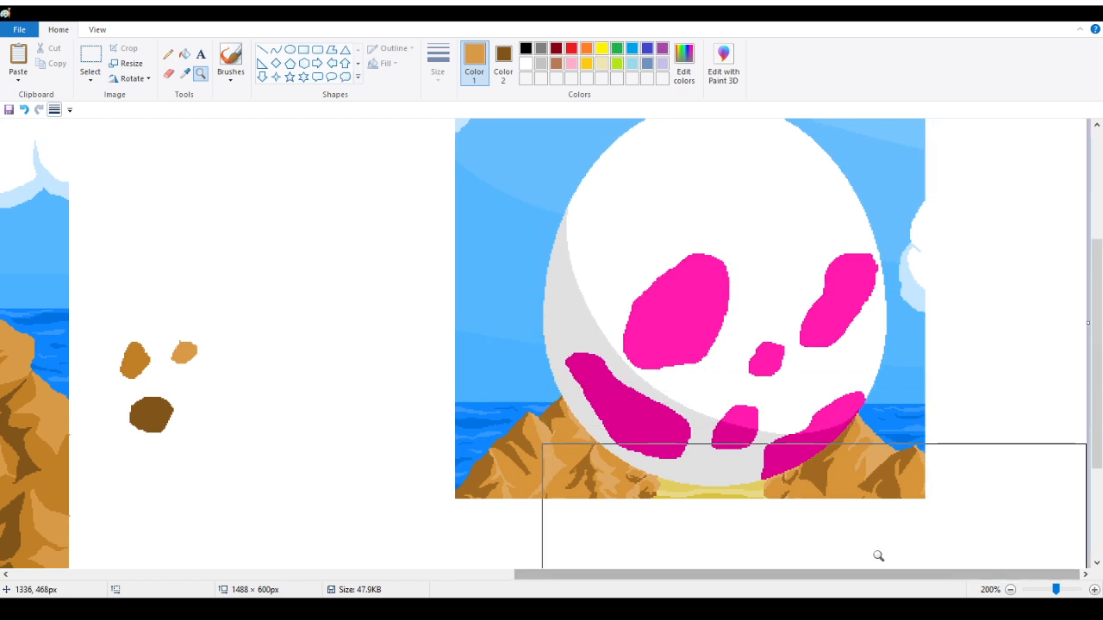
pyautogui.scroll(1, 877, 556)
pyautogui.rightClick(733, 430)
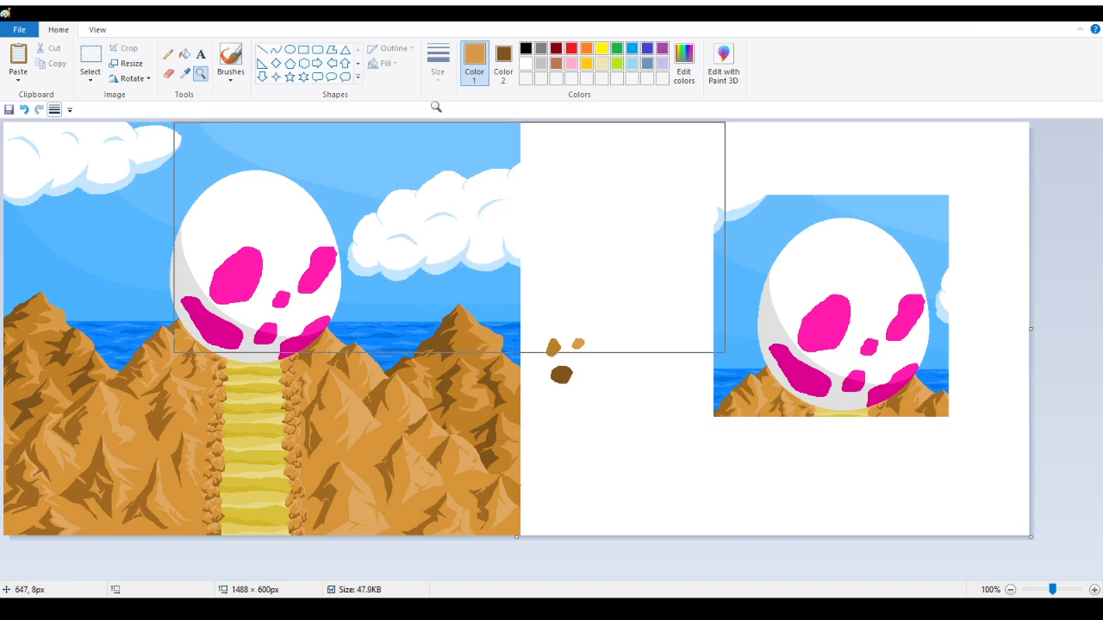
pyautogui.click(168, 55)
pyautogui.hotkey('ctrl', 'z')
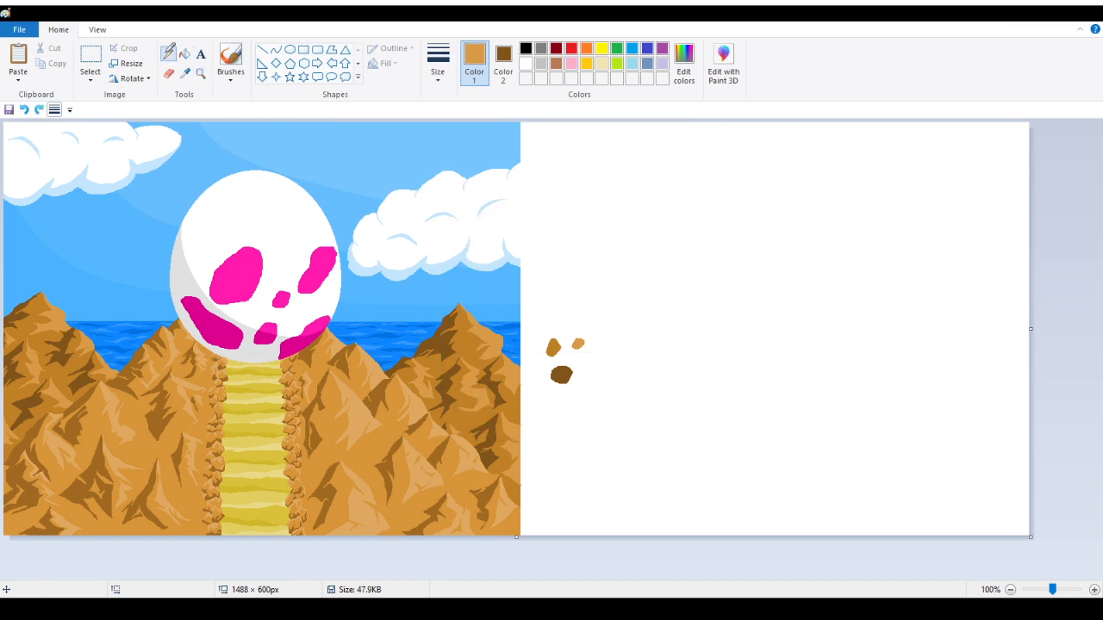
# Step: Paste the black line drawing of the egg, rocks and stairs and place it in the middle of the blank canvas area
pyautogui.click(102, 59)
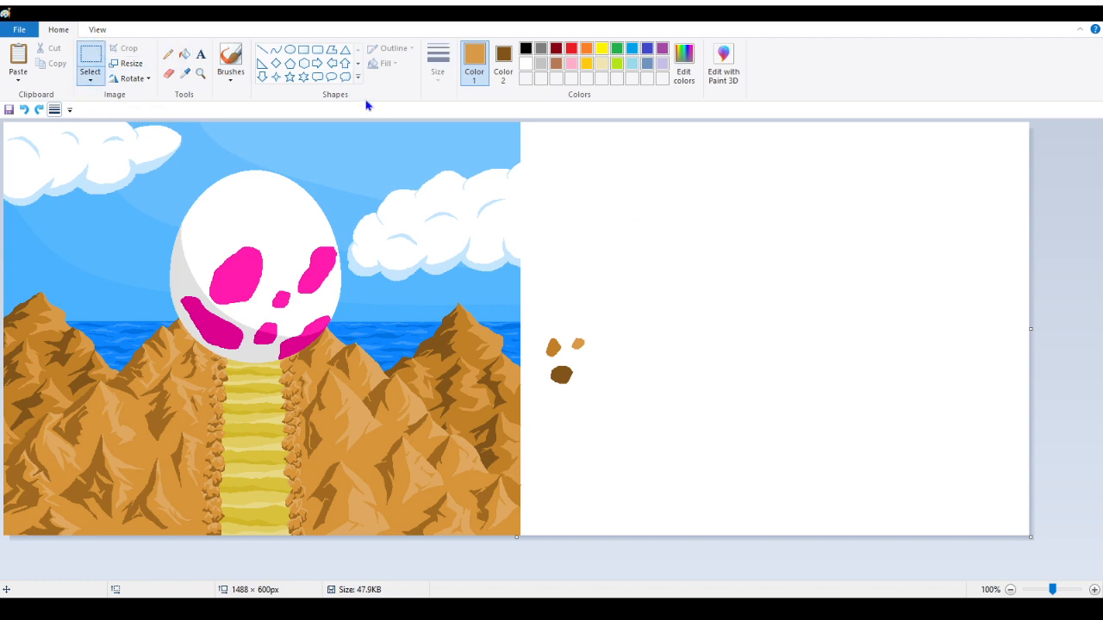
pyautogui.hotkey('ctrl', 'v')
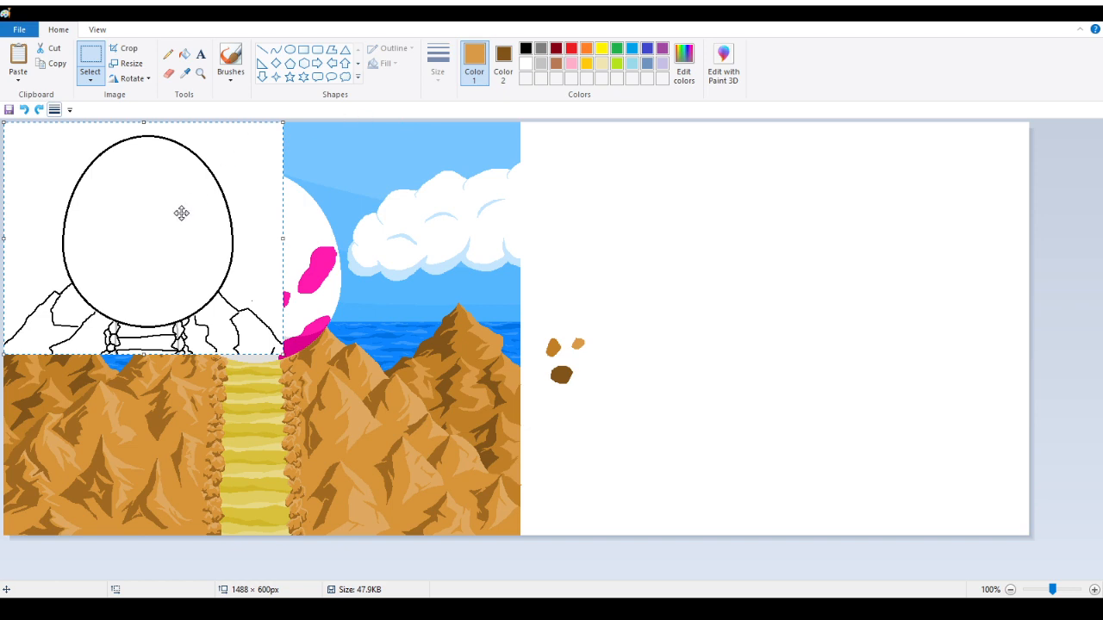
pyautogui.moveTo(180, 214)
pyautogui.mouseDown()
pyautogui.moveTo(820, 261)
pyautogui.moveTo(808, 266)
pyautogui.moveTo(874, 288)
pyautogui.moveTo(859, 330)
pyautogui.moveTo(854, 256)
pyautogui.moveTo(899, 257)
pyautogui.moveTo(884, 244)
pyautogui.moveTo(858, 262)
pyautogui.moveTo(846, 250)
pyautogui.mouseUp()
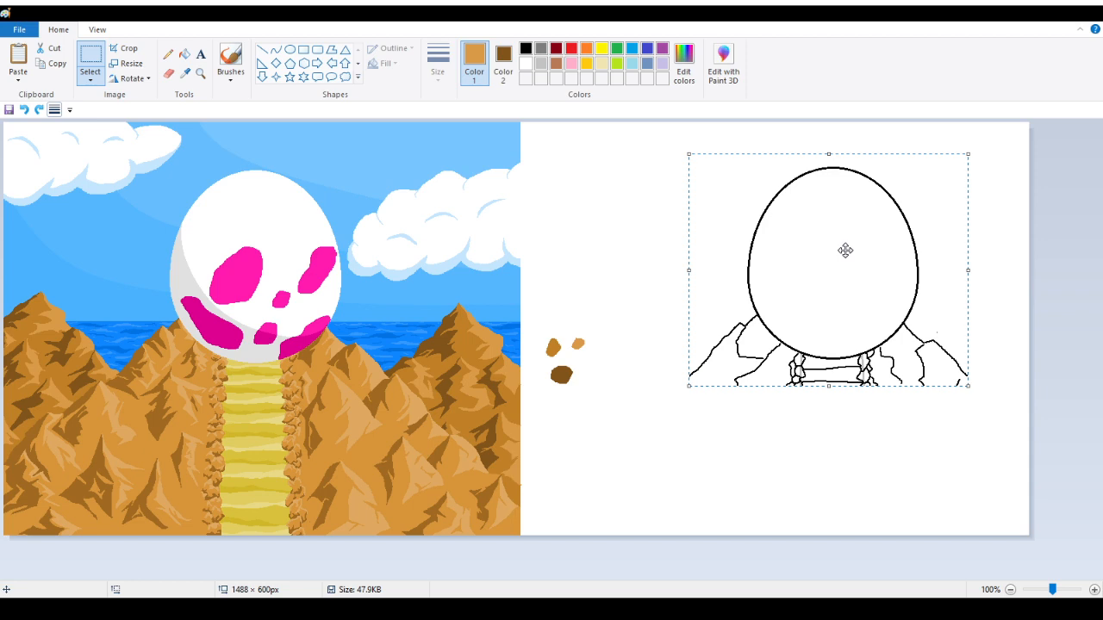
pyautogui.moveTo(865, 273)
pyautogui.mouseDown()
pyautogui.moveTo(839, 297)
pyautogui.moveTo(836, 330)
pyautogui.mouseUp()
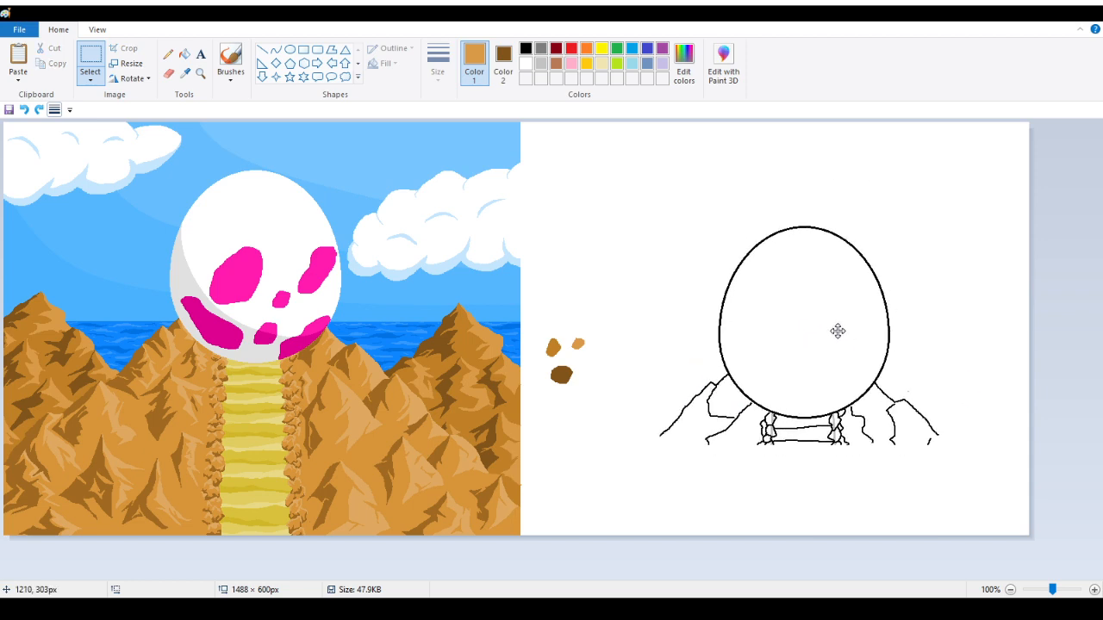
# Step: Set the second color to white and erase the mountain line ends that touch the egg outline on both sides
pyautogui.click(200, 73)
pyautogui.click(682, 230)
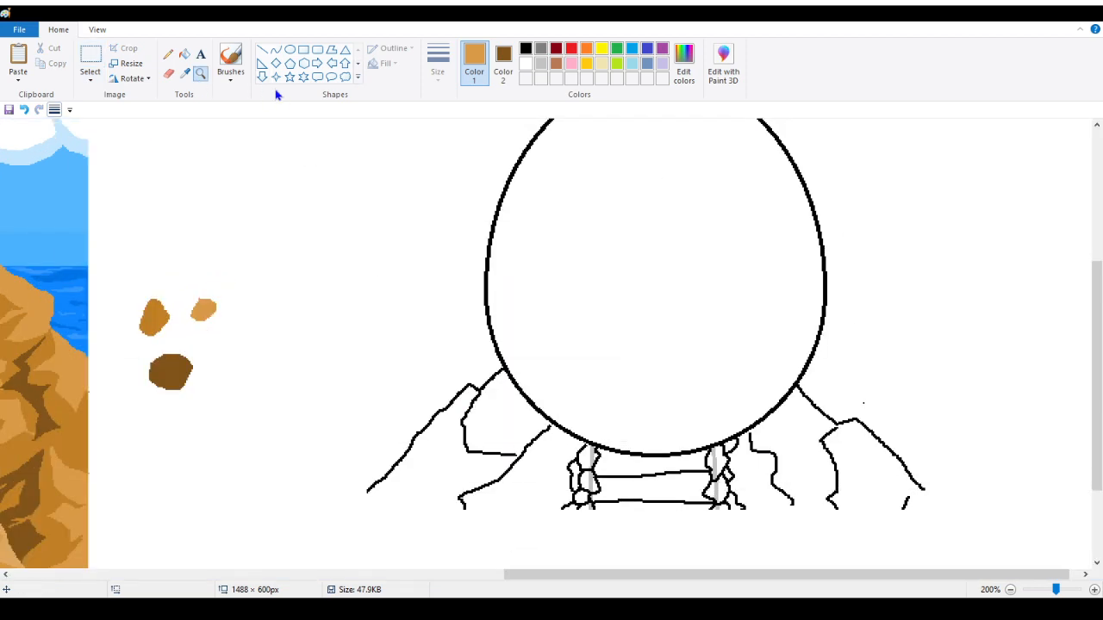
pyautogui.click(741, 483)
pyautogui.click(436, 221)
pyautogui.scroll(1, 242, 219)
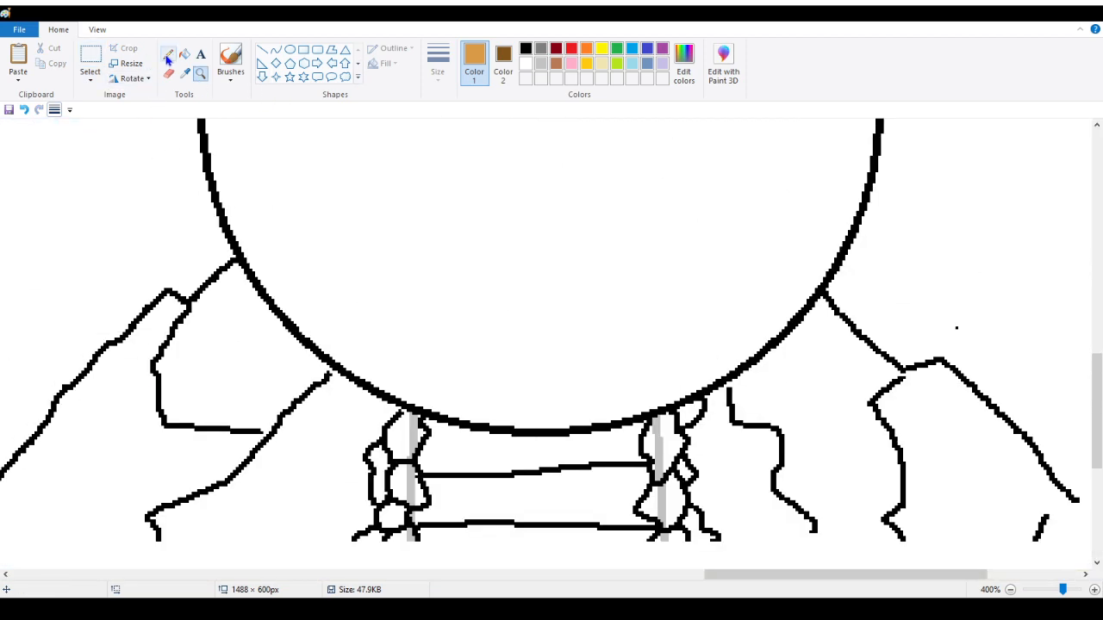
pyautogui.click(168, 73)
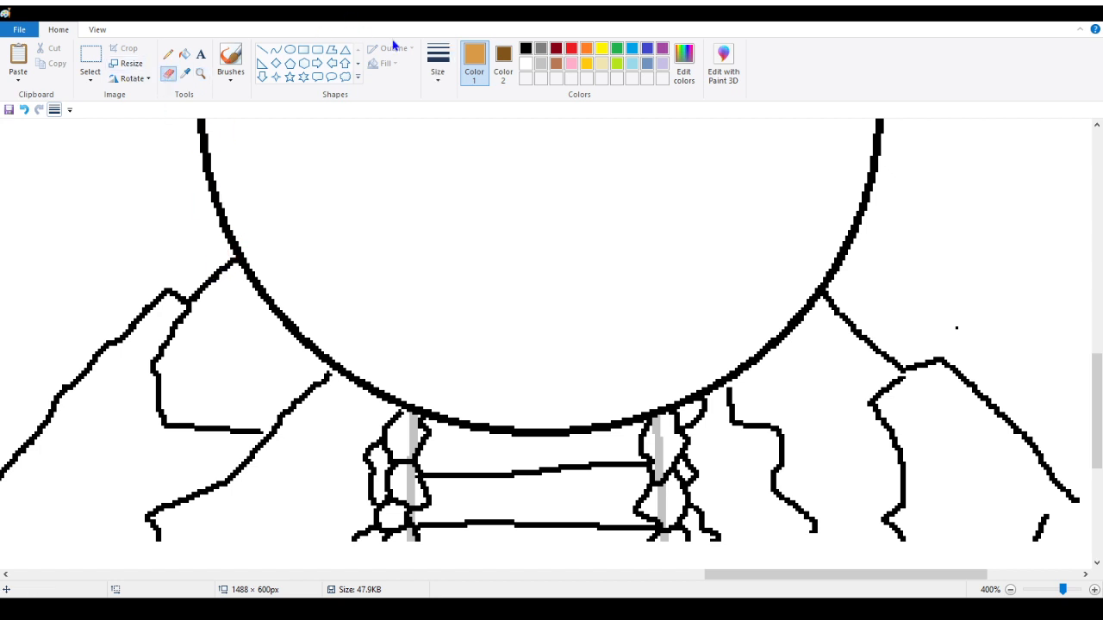
pyautogui.click(507, 56)
pyautogui.click(526, 63)
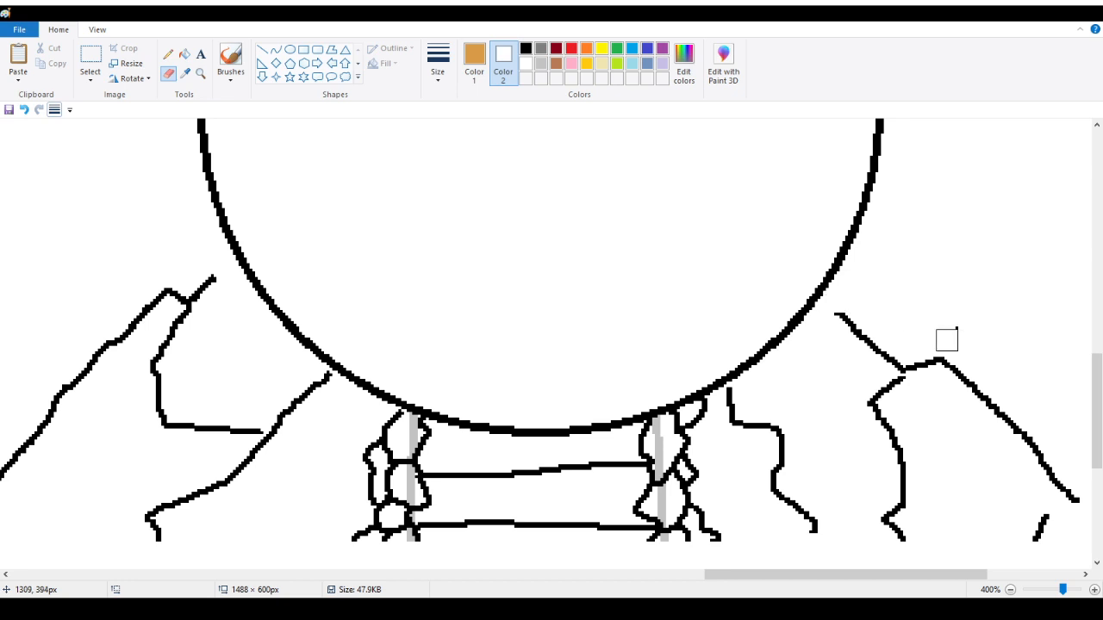
# Step: Fill the line drawing of the mountain on the egg's left side with white to remove it
pyautogui.click(184, 54)
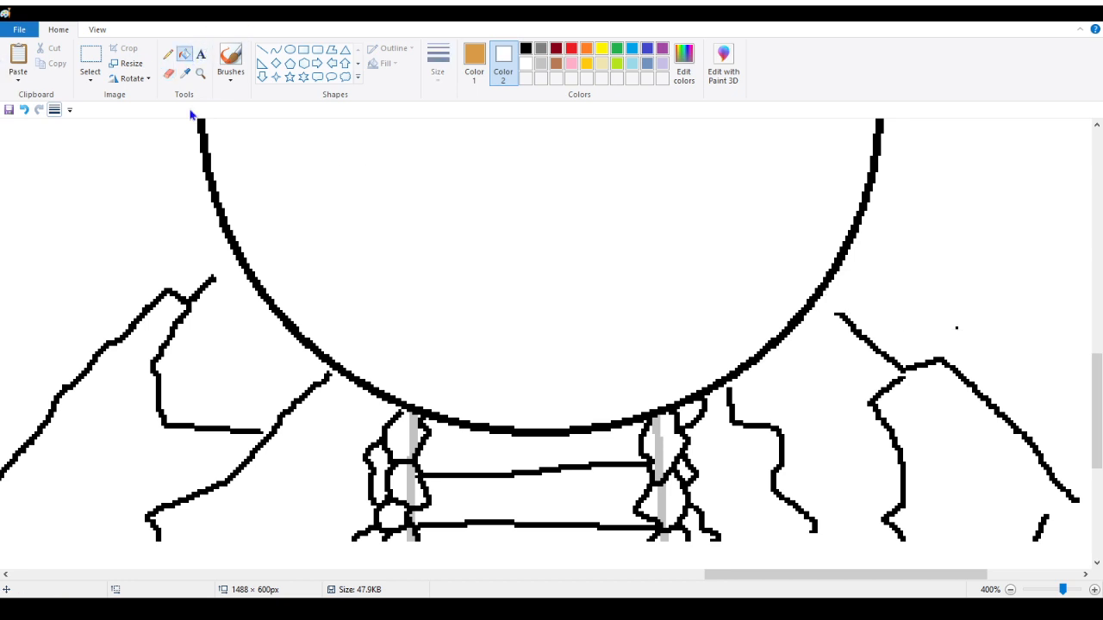
pyautogui.rightClick(187, 302)
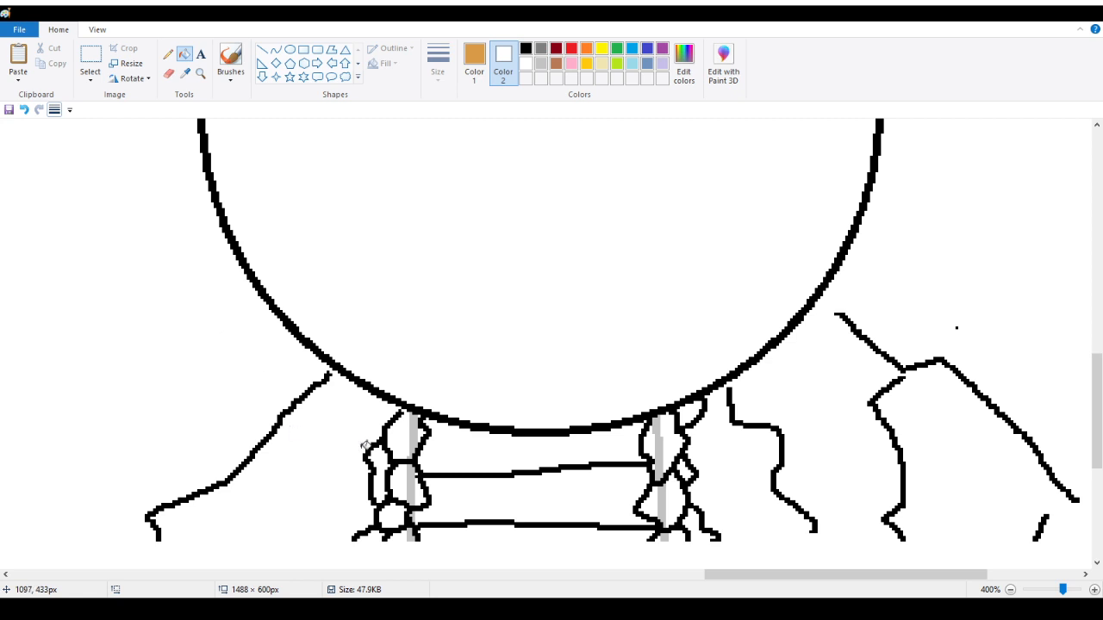
pyautogui.scroll(-3, 314, 414)
pyautogui.rightClick(284, 192)
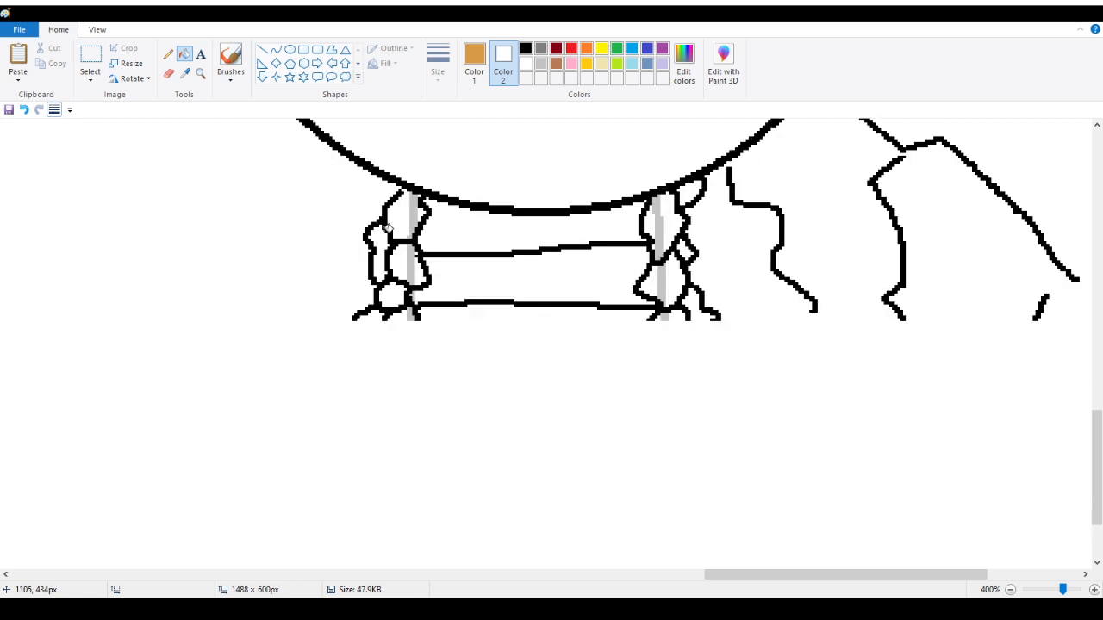
# Step: Try to fill the connected rock and stair lines with white, then undo the fill
pyautogui.rightClick(388, 229)
pyautogui.click(5, 109)
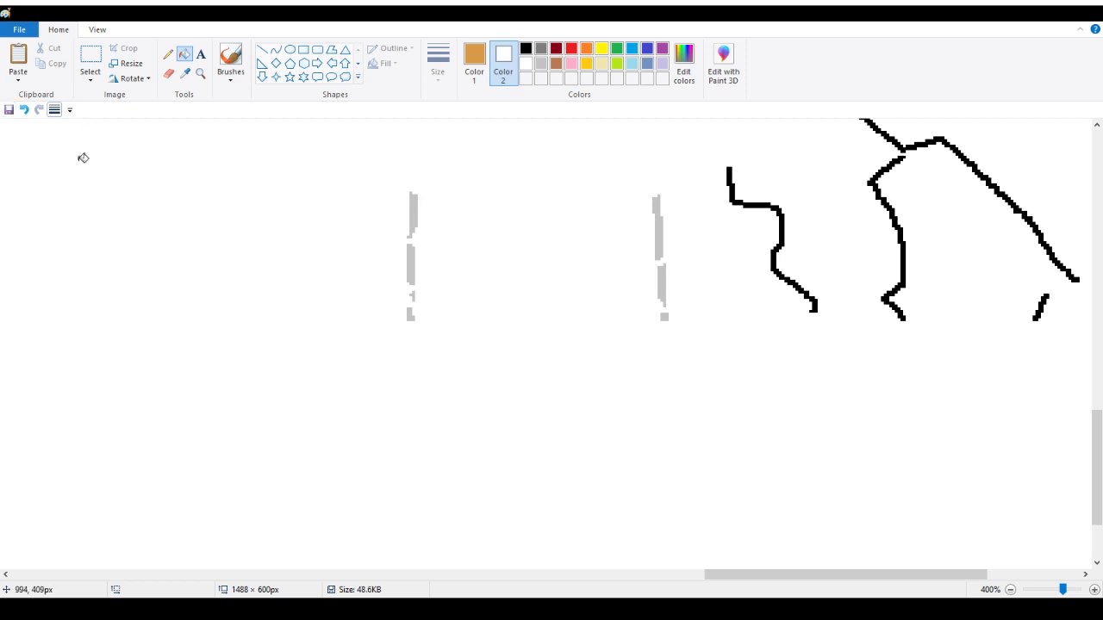
pyautogui.click(23, 110)
pyautogui.hotkey('ctrl', 'z')
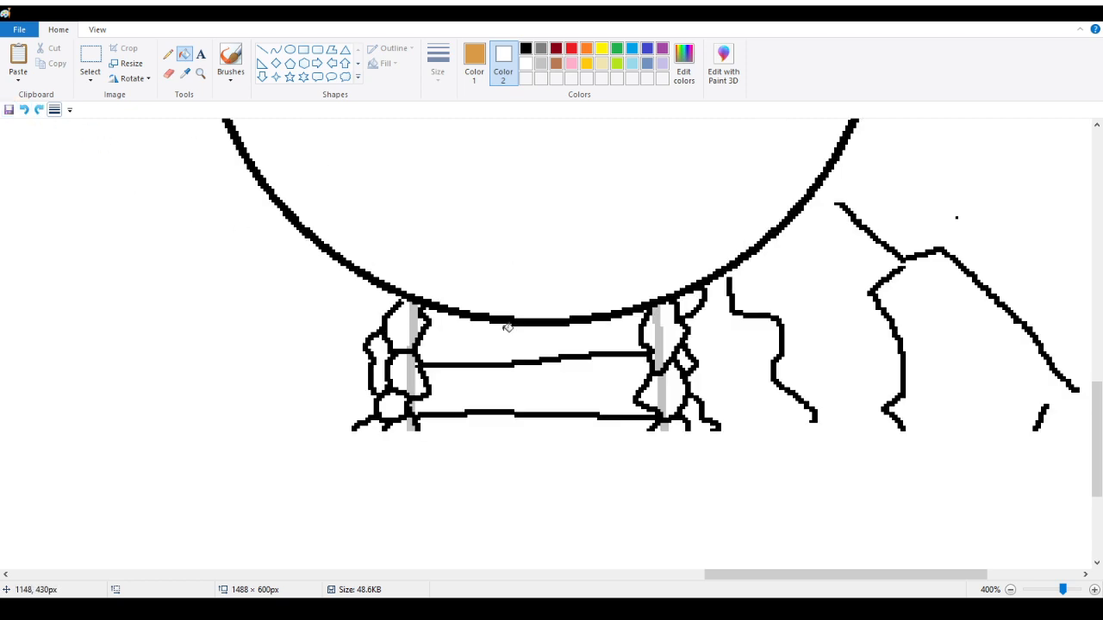
# Step: Erase the tops of the rocks on both sides of the stairs where they touch the egg outline
pyautogui.click(169, 75)
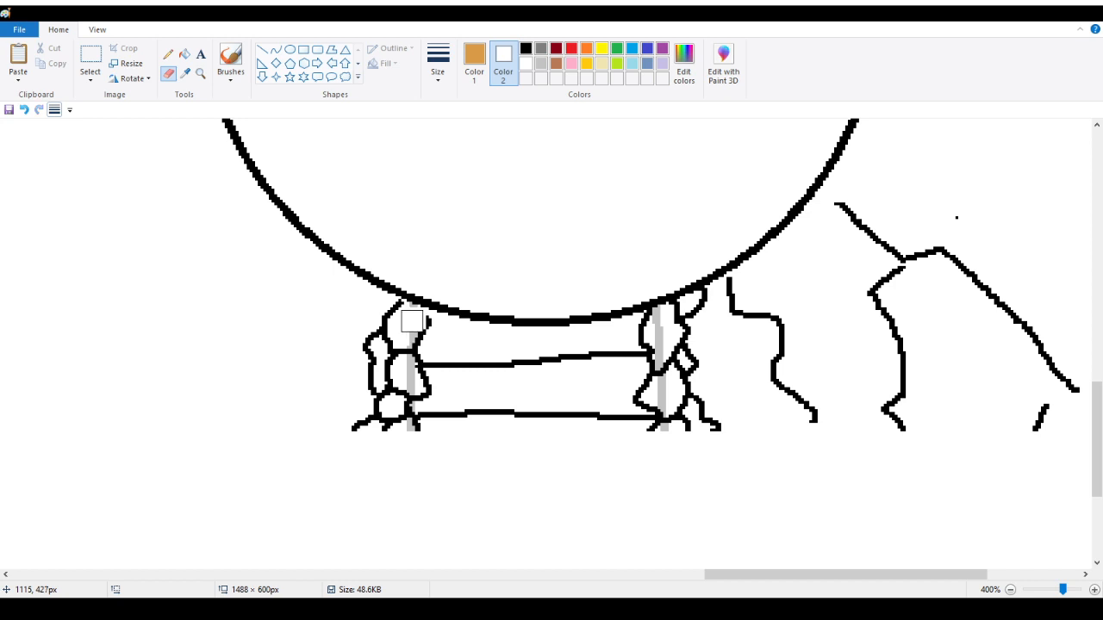
pyautogui.moveTo(647, 321); pyautogui.dragTo(680, 309)
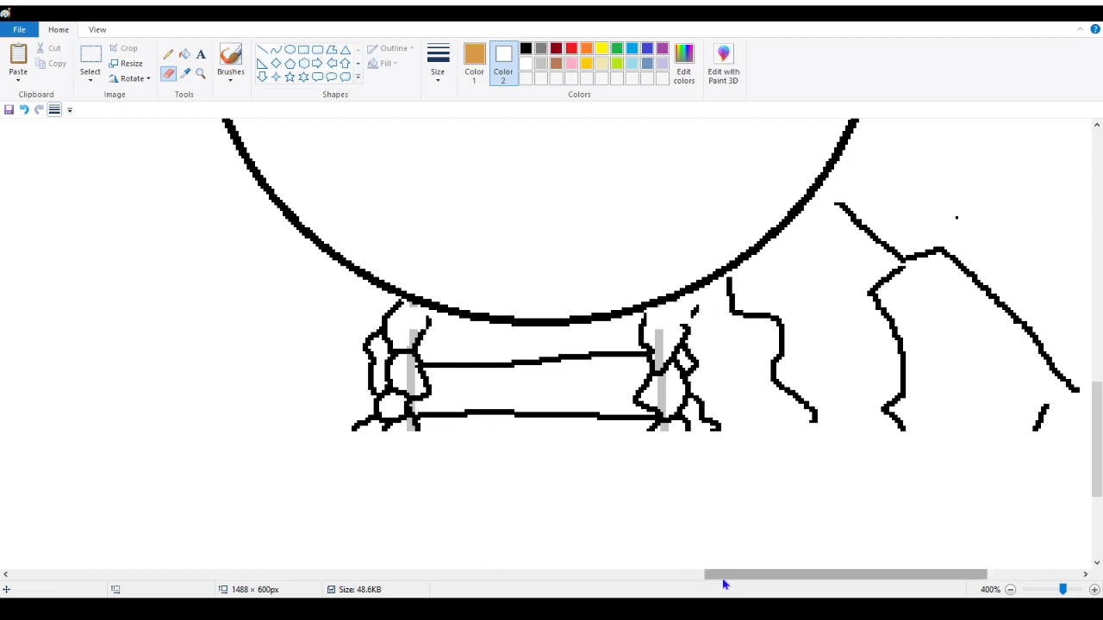
# Step: Fill the detached stair and rock lines, the grey bar fragments and the leftover specks with white
pyautogui.moveTo(710, 576); pyautogui.dragTo(793, 561)
pyautogui.click(185, 55)
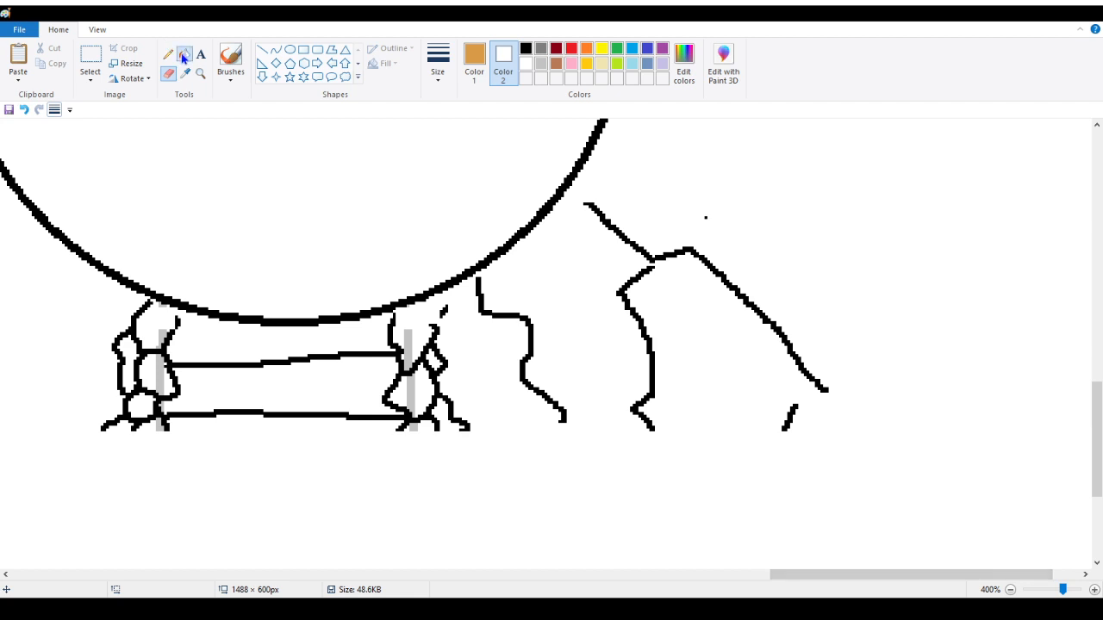
pyautogui.rightClick(187, 362)
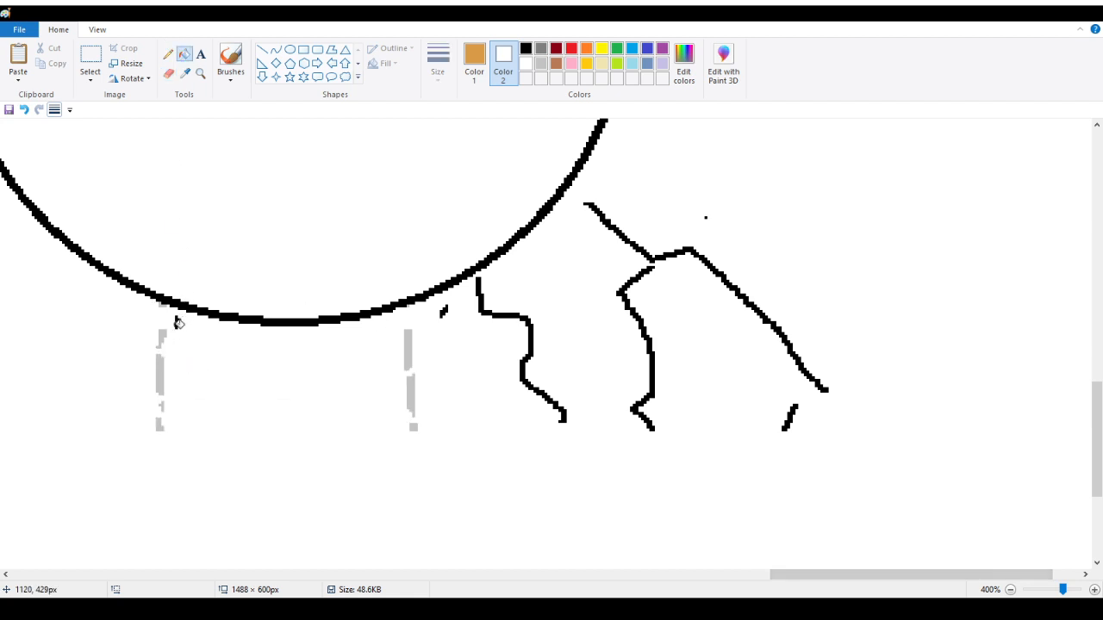
pyautogui.rightClick(178, 323)
pyautogui.rightClick(162, 341)
pyautogui.rightClick(166, 377)
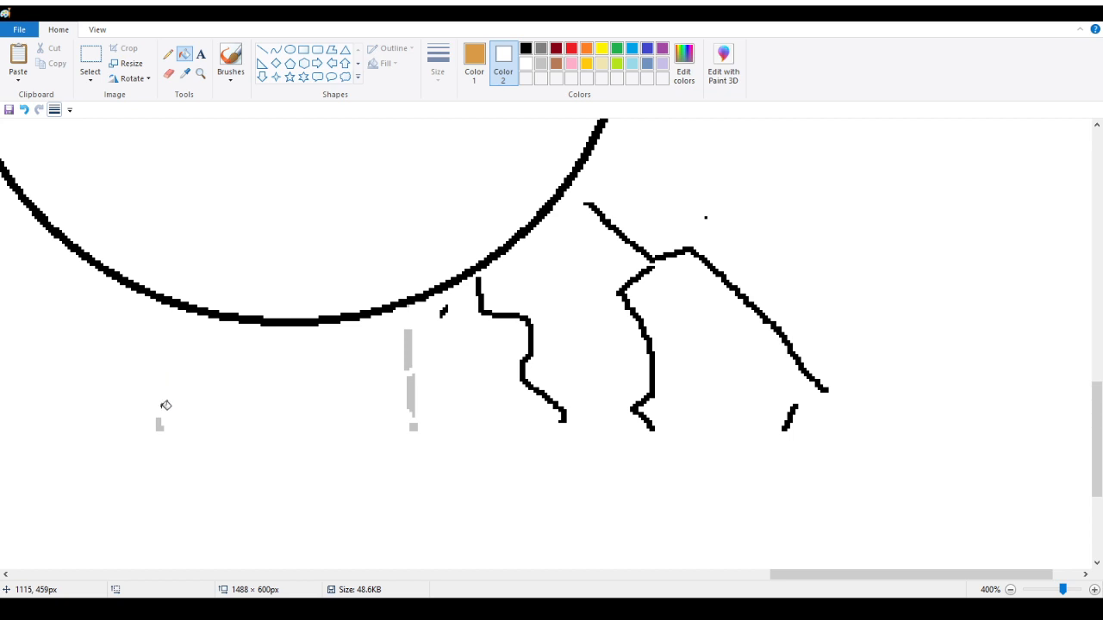
pyautogui.rightClick(160, 423)
pyautogui.rightClick(410, 353)
pyautogui.rightClick(409, 380)
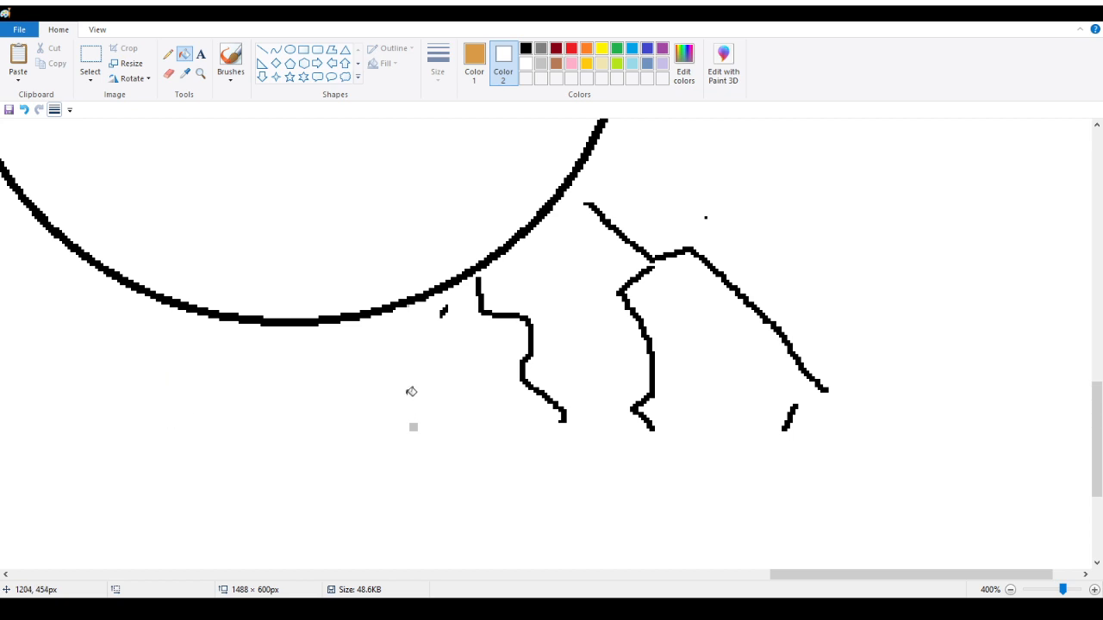
pyautogui.rightClick(414, 428)
pyautogui.rightClick(444, 311)
# Step: Fill the remaining mountain lines on the egg's right side with white so only the egg outline is left
pyautogui.scroll(-1, 467, 294)
pyautogui.scroll(1, 546, 278)
pyautogui.rightClick(614, 224)
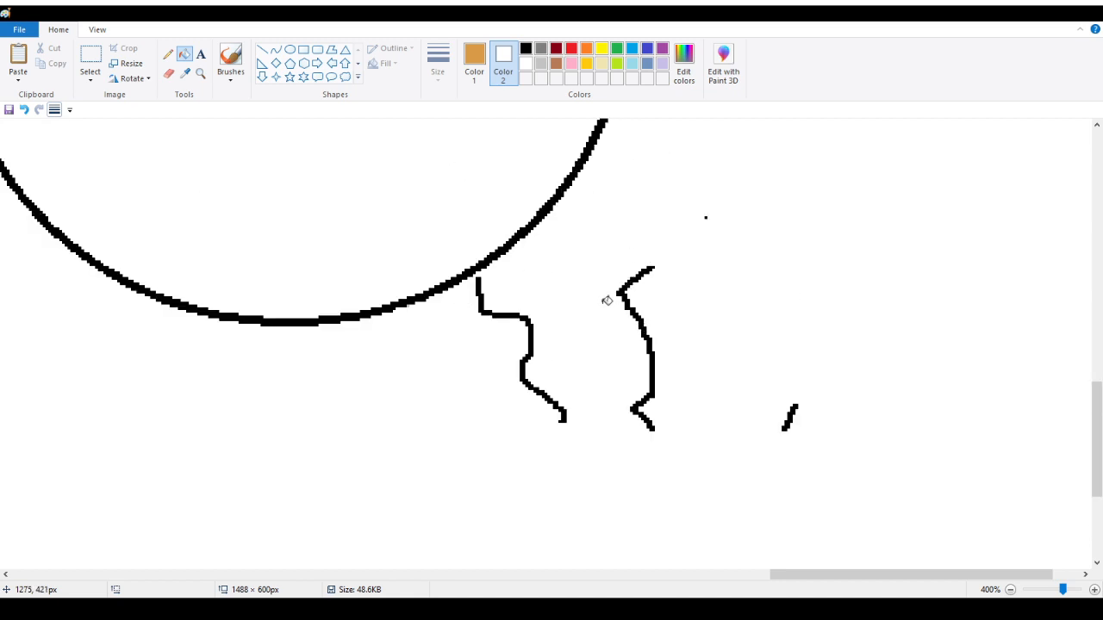
pyautogui.rightClick(623, 288)
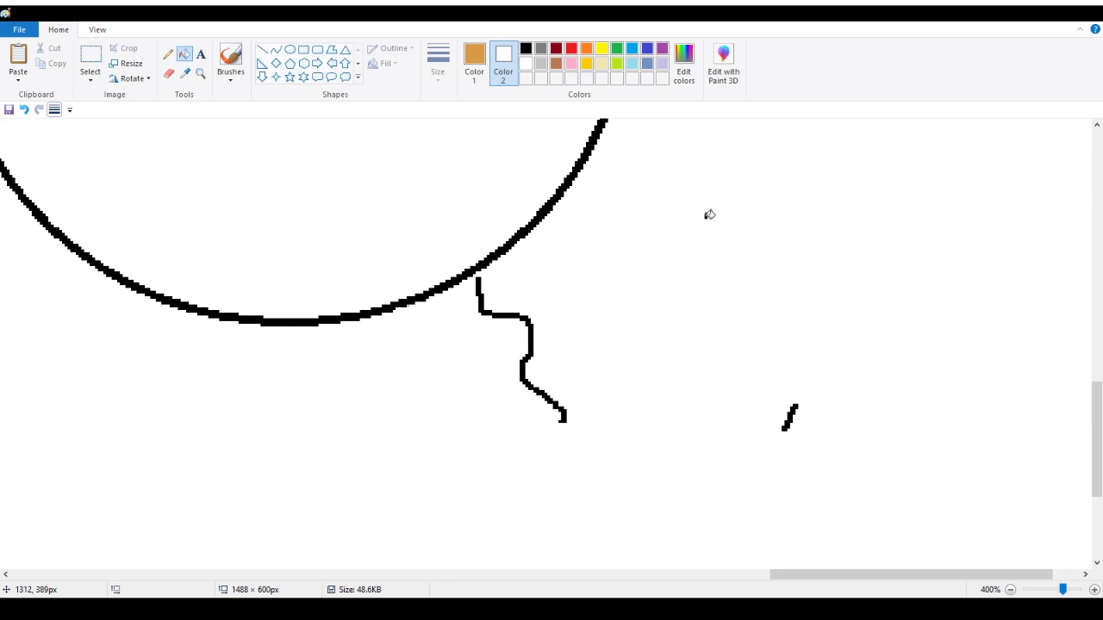
pyautogui.hotkey('ctrl', 'z')
pyautogui.hotkey('ctrl', 'z')
# Step: Select a 481 × 442 px area around the egg outline and move it slightly right and upward on the blank canvas
pyautogui.click(197, 73)
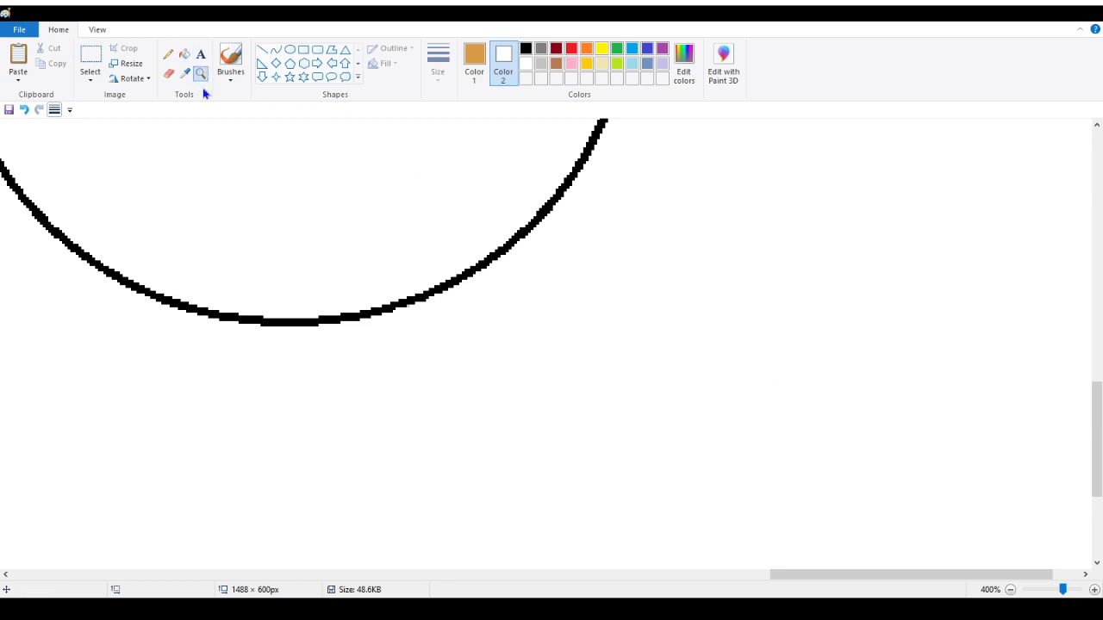
pyautogui.rightClick(249, 224)
pyautogui.scroll(3, 653, 234)
pyautogui.rightClick(581, 311)
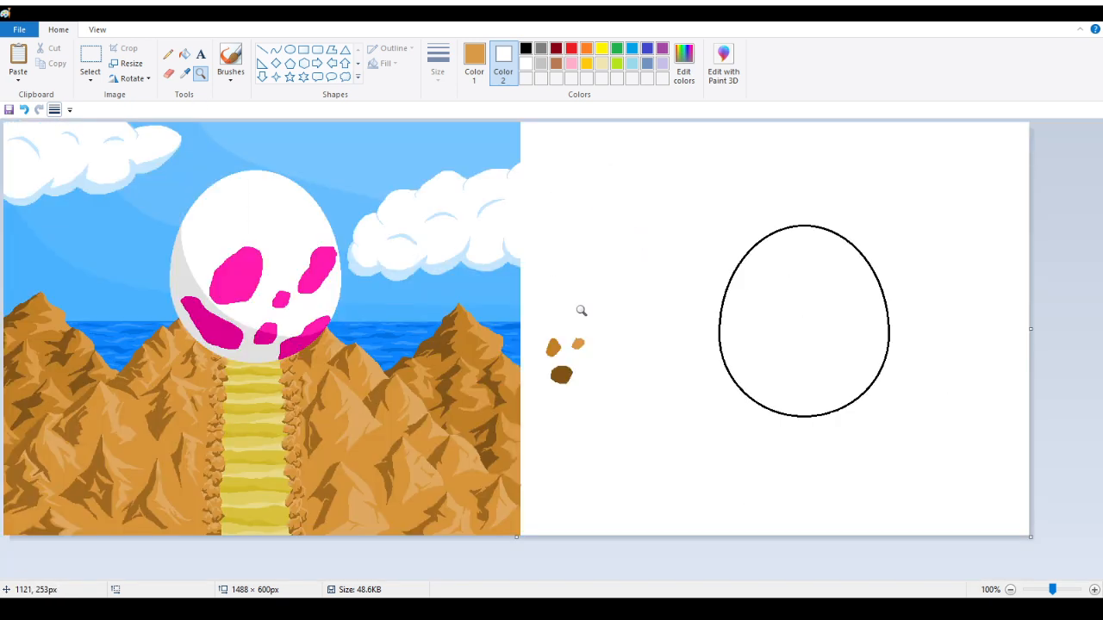
pyautogui.click(90, 76)
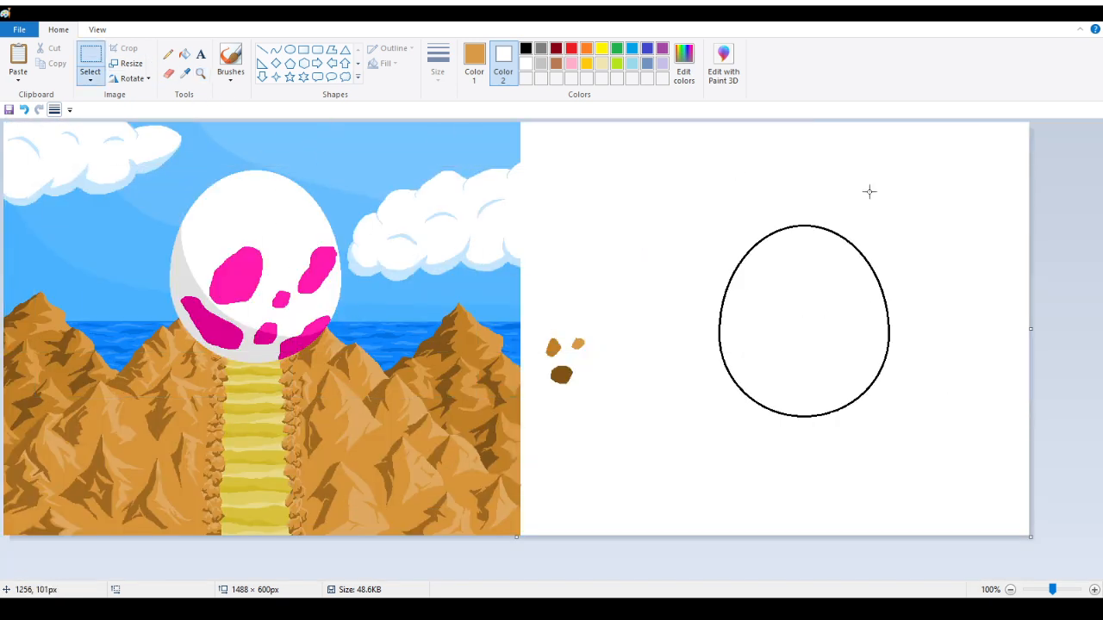
pyautogui.moveTo(654, 200); pyautogui.dragTo(972, 522)
pyautogui.moveTo(878, 397)
pyautogui.mouseDown()
pyautogui.moveTo(382, 353)
pyautogui.moveTo(865, 396)
pyautogui.mouseUp()
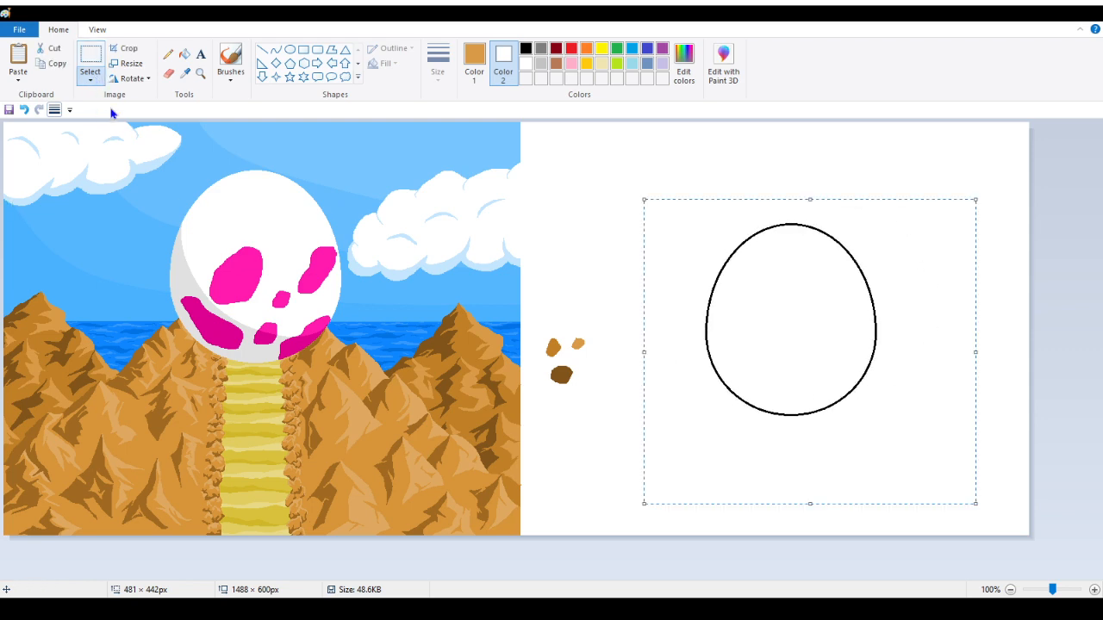
pyautogui.moveTo(852, 394); pyautogui.dragTo(924, 387)
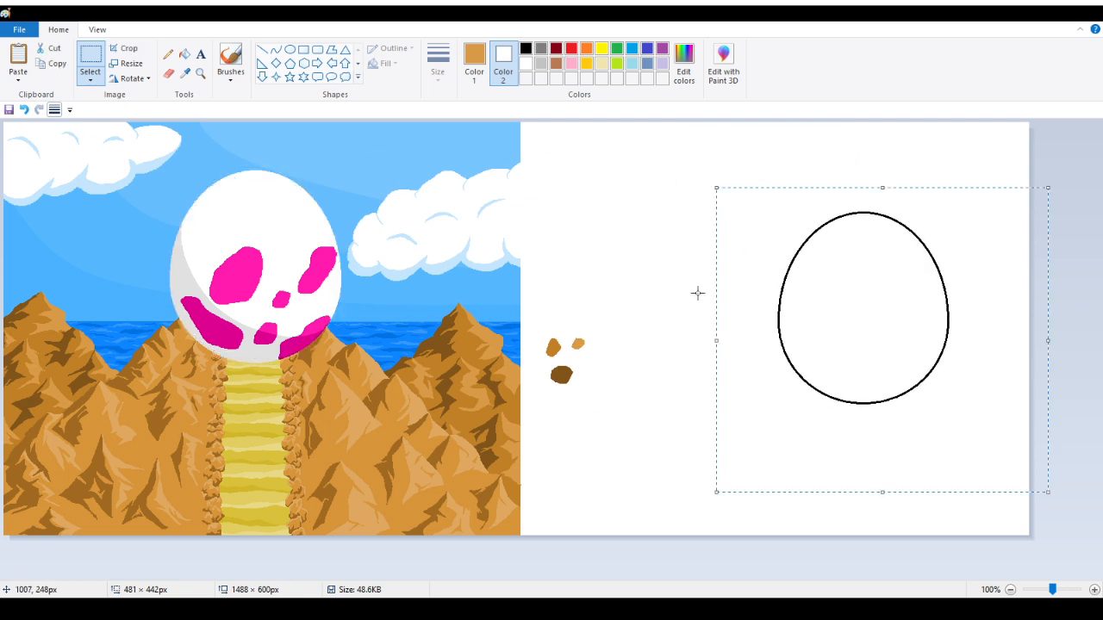
pyautogui.moveTo(910, 274); pyautogui.dragTo(962, 214)
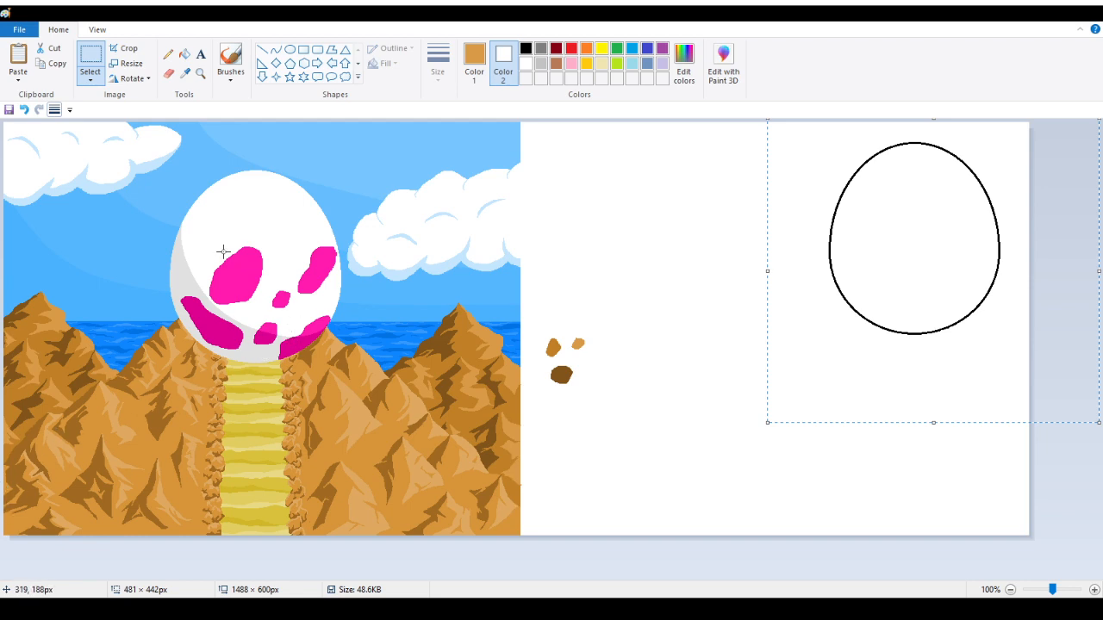
pyautogui.moveTo(916, 250)
pyautogui.mouseDown()
pyautogui.moveTo(842, 296)
pyautogui.moveTo(847, 305)
pyautogui.moveTo(835, 294)
pyautogui.mouseUp()
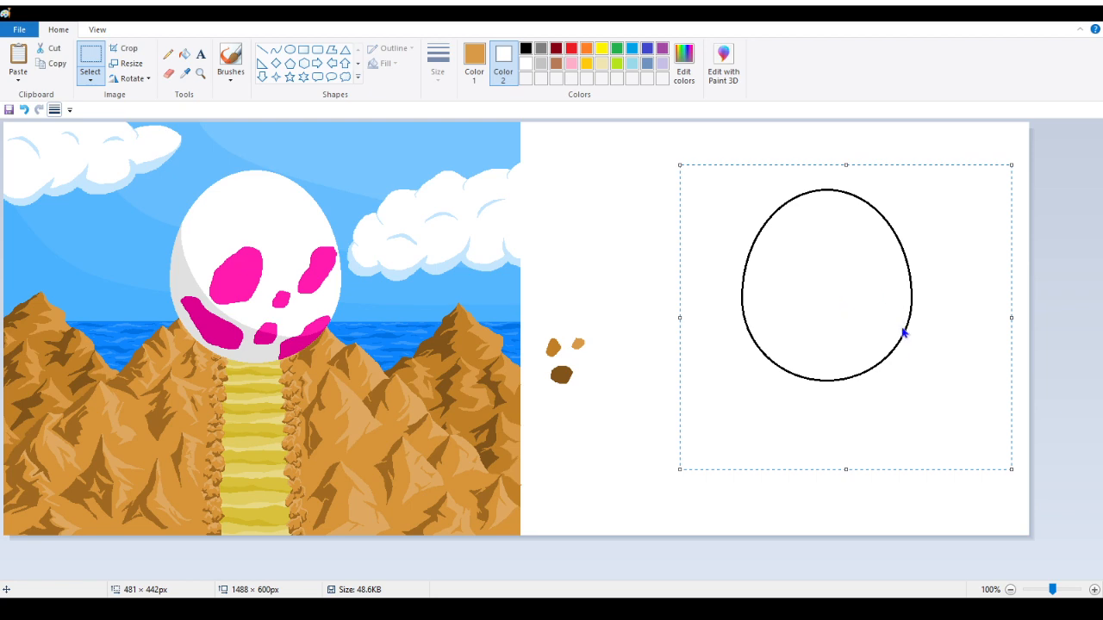
# Step: Flip the egg outline vertically, then reselect it with a 391 × 368 px area and move it up toward the canvas's right edge
pyautogui.click(969, 461)
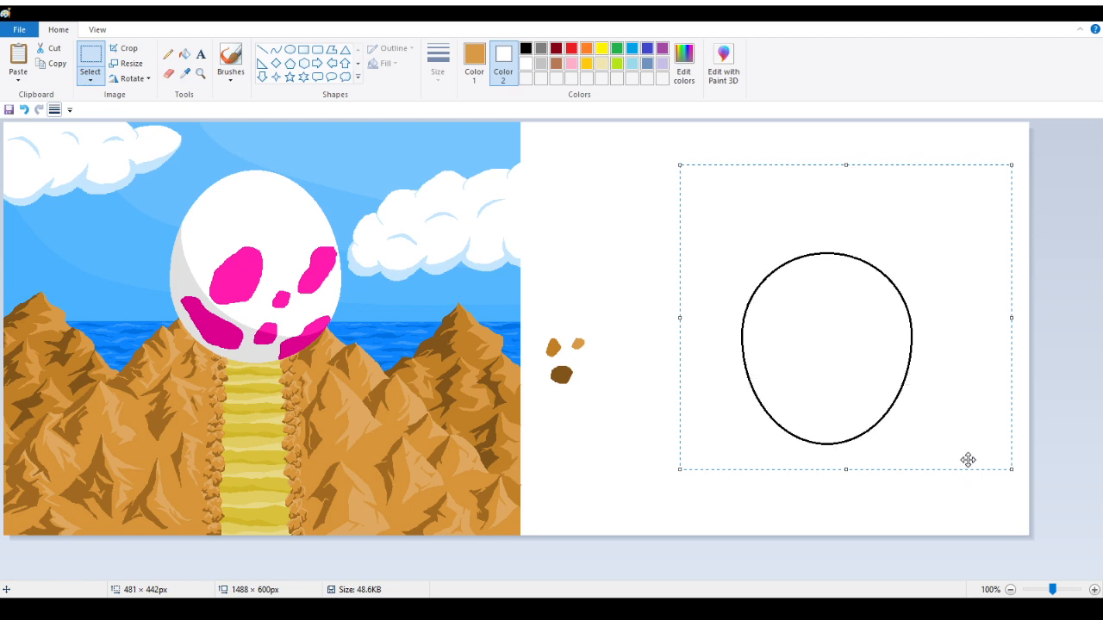
pyautogui.click(605, 286)
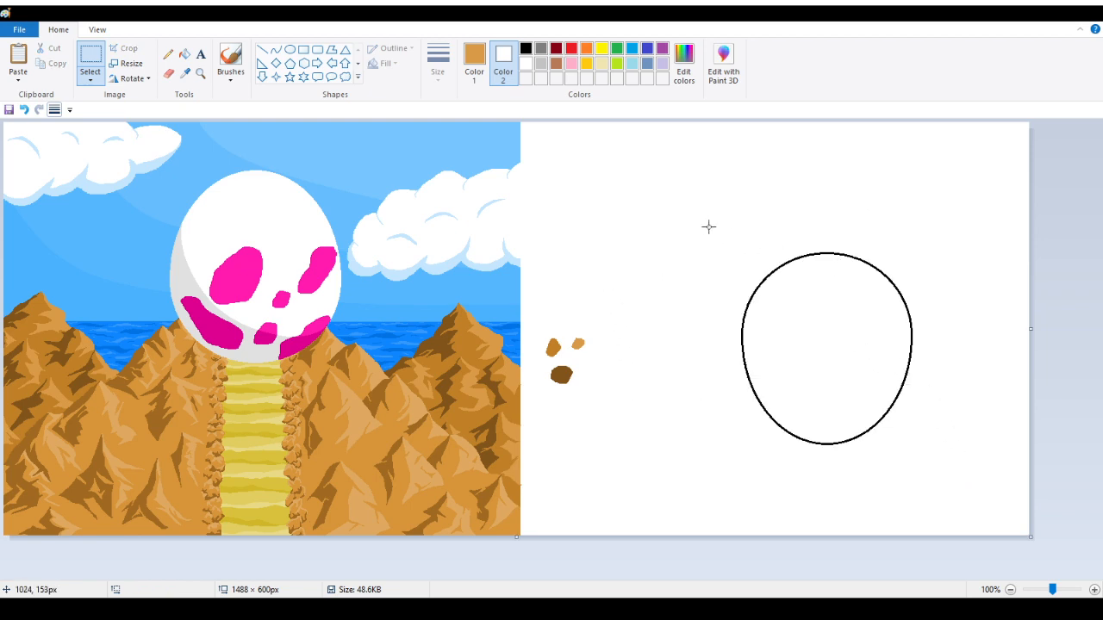
pyautogui.moveTo(693, 218); pyautogui.dragTo(962, 471)
pyautogui.moveTo(857, 364); pyautogui.dragTo(901, 330)
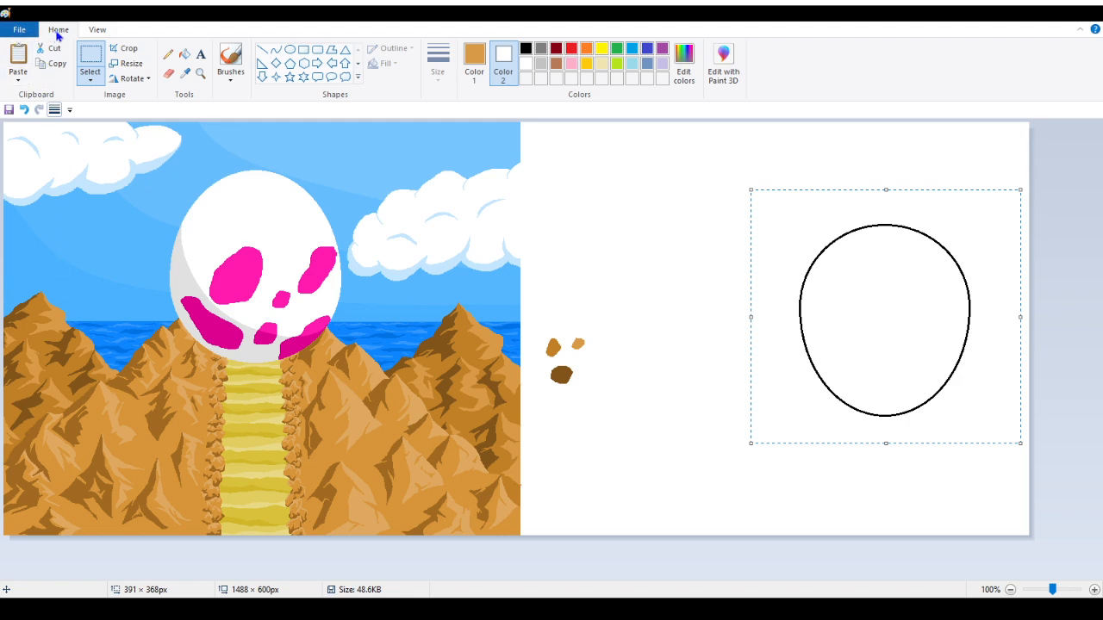
pyautogui.doubleClick(284, 16)
pyautogui.doubleClick(145, 11)
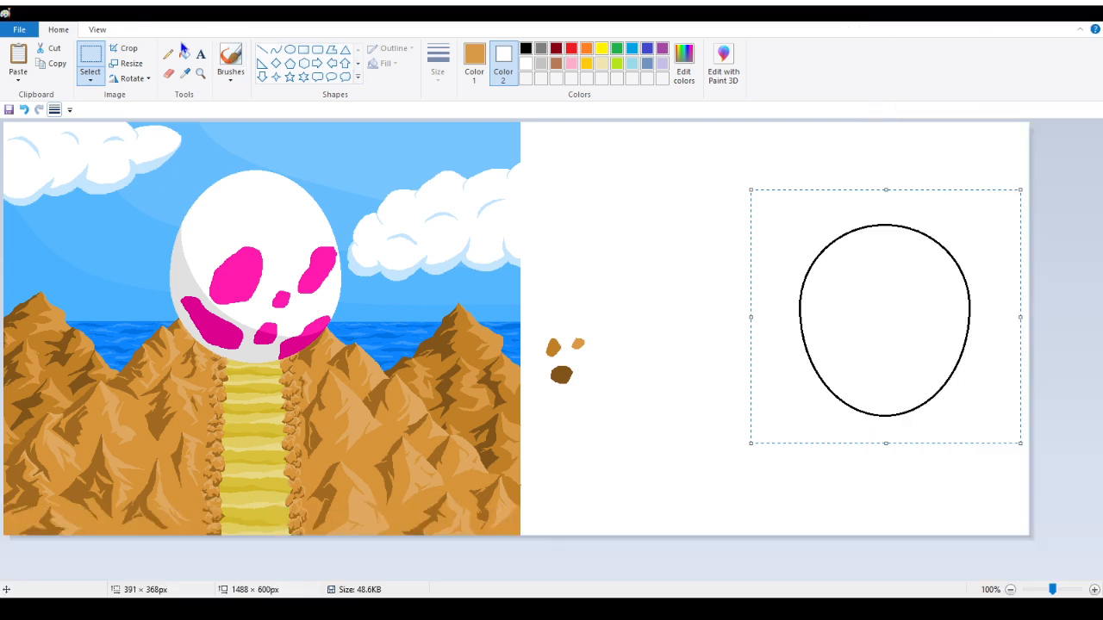
pyautogui.click(97, 30)
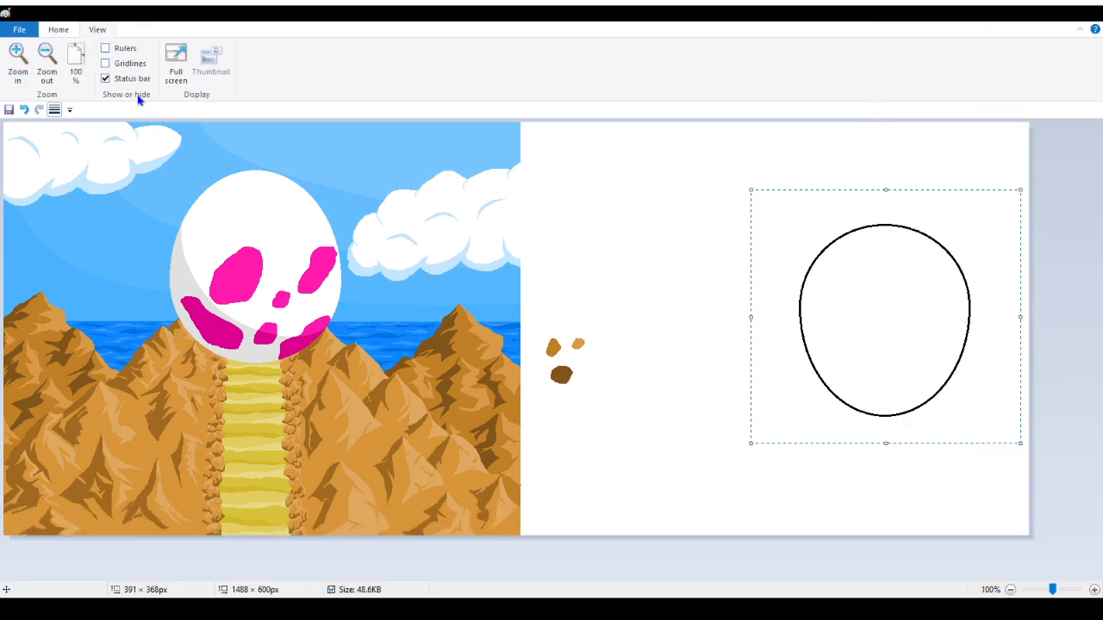
pyautogui.click(68, 29)
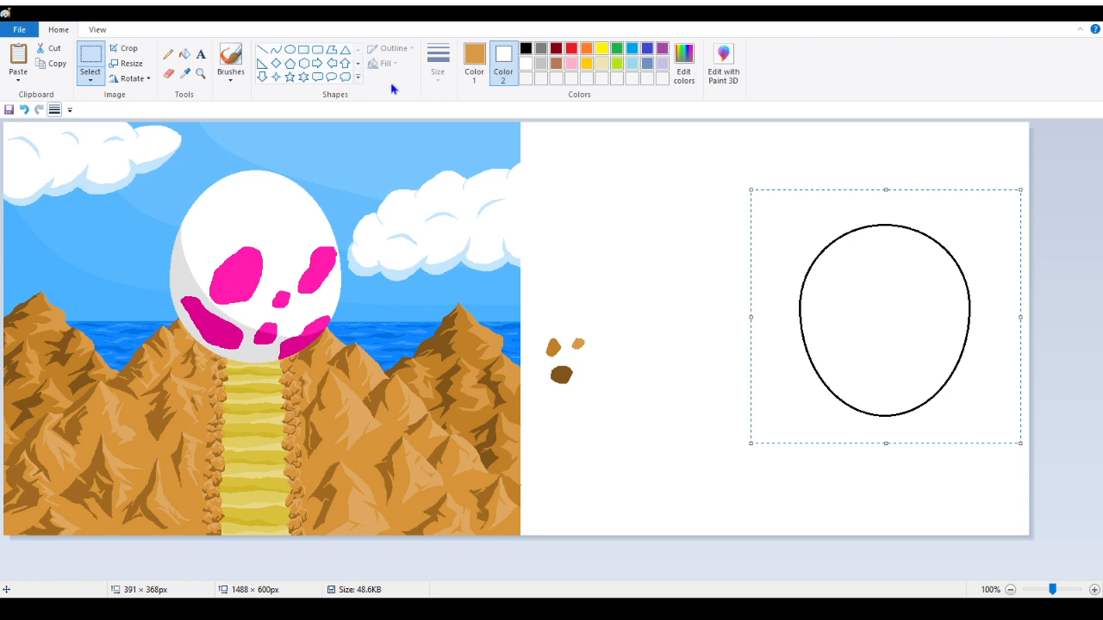
# Step: Try to open the drawing in Paint 3D, then return to the maximized canvas
pyautogui.click(722, 54)
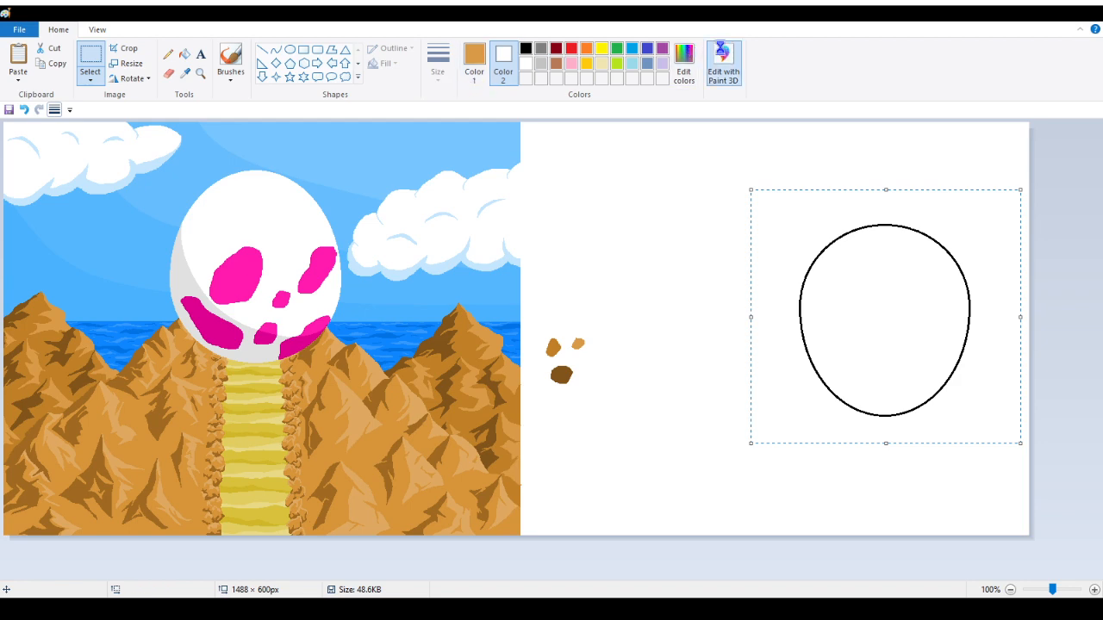
pyautogui.click(624, 326)
pyautogui.moveTo(684, 15); pyautogui.dragTo(683, 26)
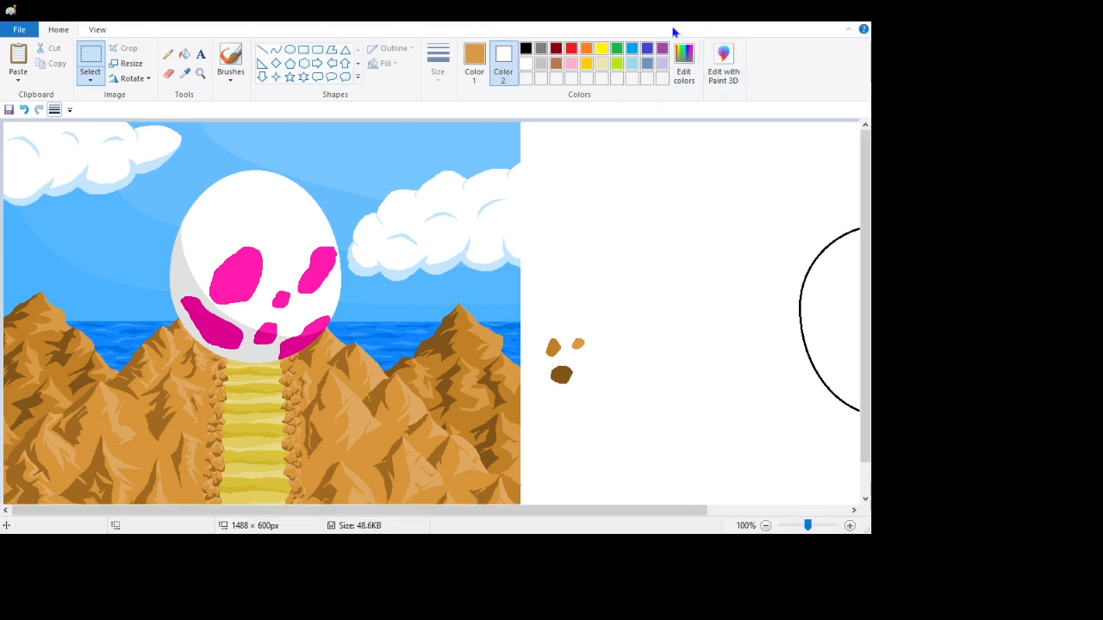
pyautogui.doubleClick(698, 12)
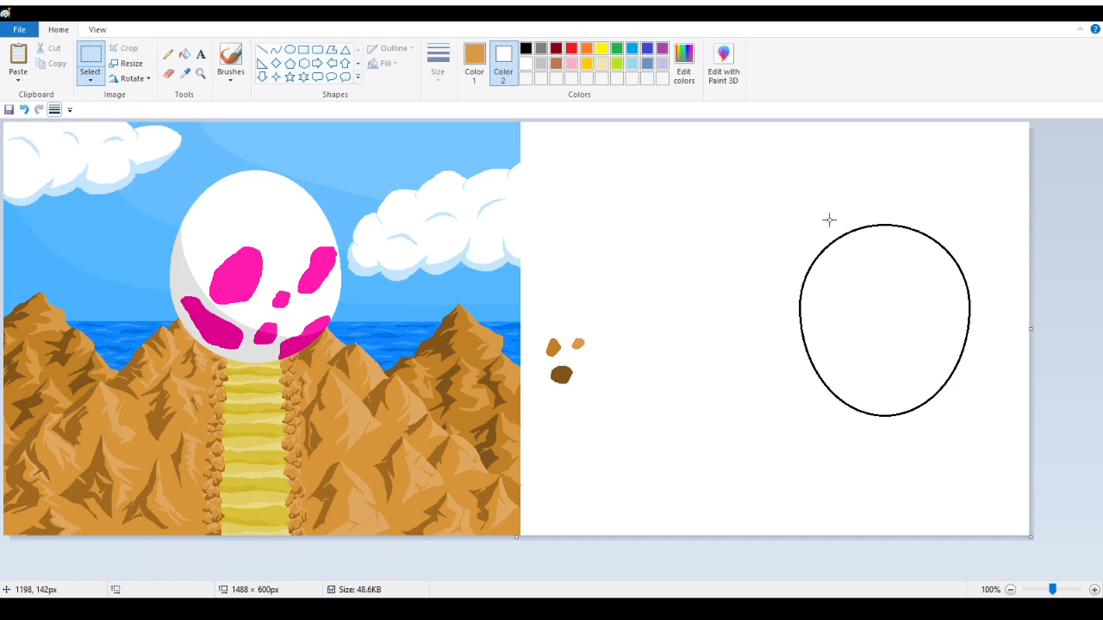
pyautogui.moveTo(723, 207); pyautogui.dragTo(1013, 488)
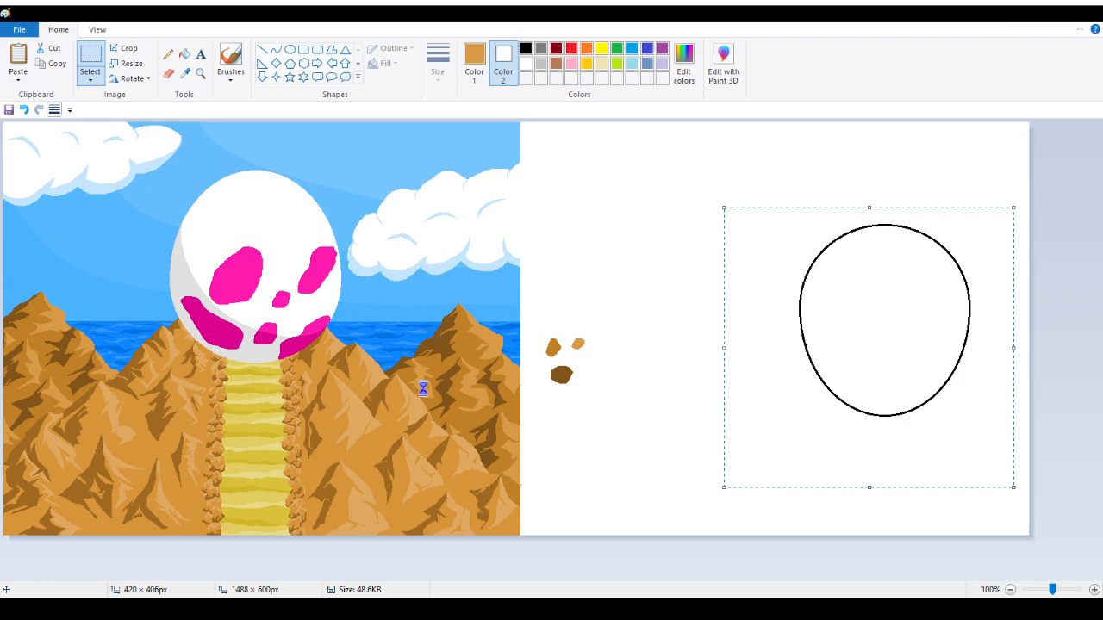
pyautogui.hotkey('ctrl', 'v')
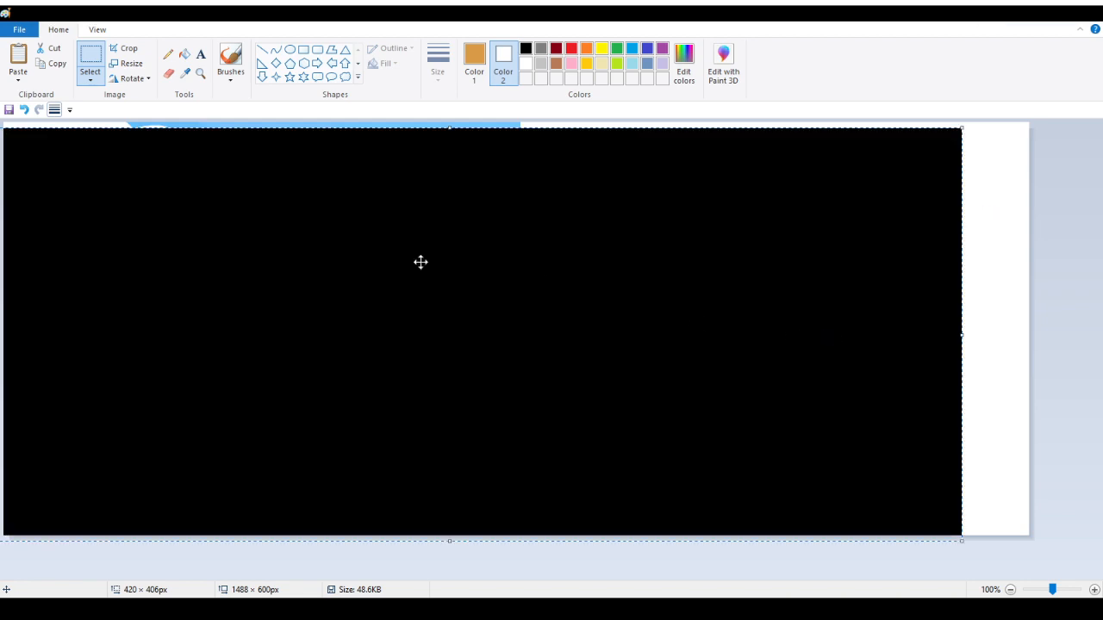
pyautogui.moveTo(388, 264)
pyautogui.mouseDown()
pyautogui.moveTo(585, 212)
pyautogui.moveTo(682, 235)
pyautogui.moveTo(699, 303)
pyautogui.moveTo(540, 225)
pyautogui.moveTo(477, 249)
pyautogui.moveTo(500, 339)
pyautogui.mouseUp()
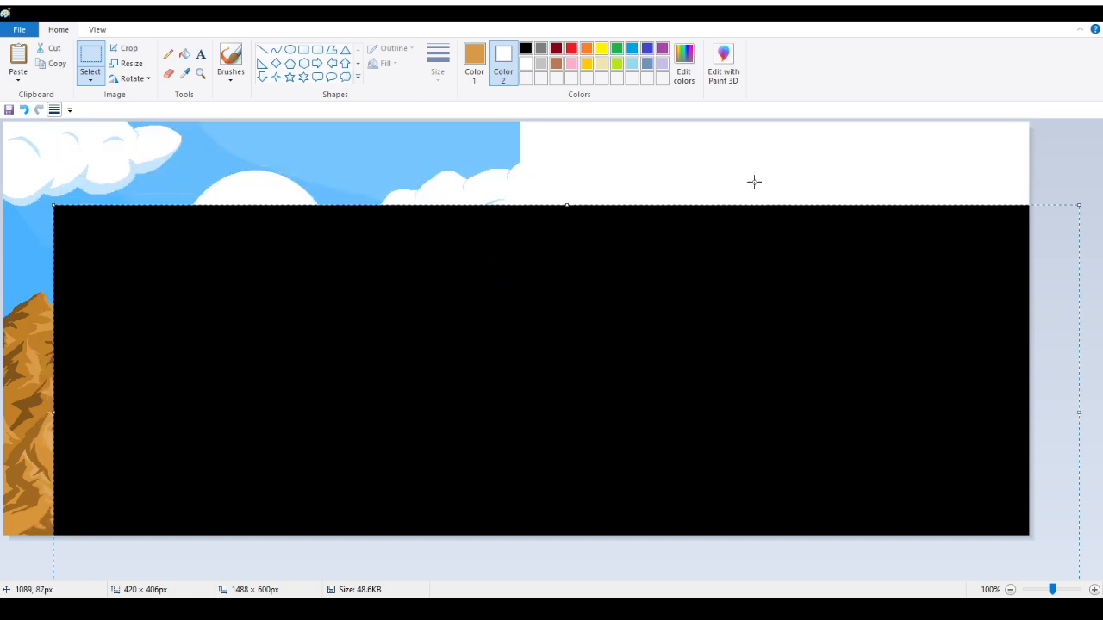
pyautogui.click(667, 170)
pyautogui.click(23, 110)
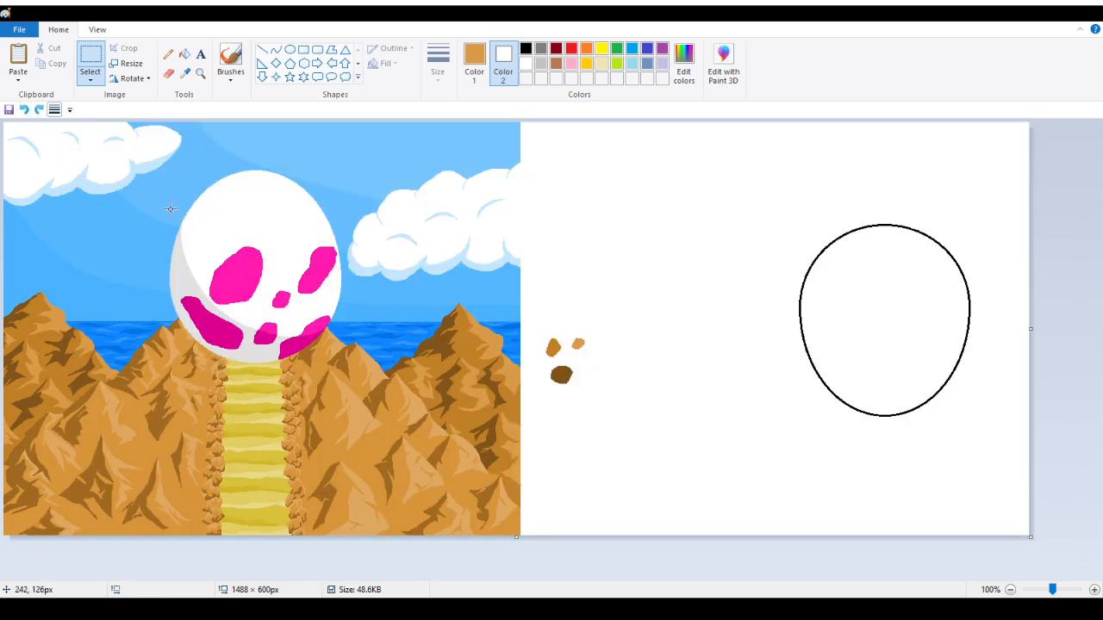
# Step: Try skewing the egg outline horizontally and vertically within a 338 × 350 px selection, reposition it slightly, and undo the change
pyautogui.click(88, 65)
pyautogui.moveTo(771, 203); pyautogui.dragTo(1005, 443)
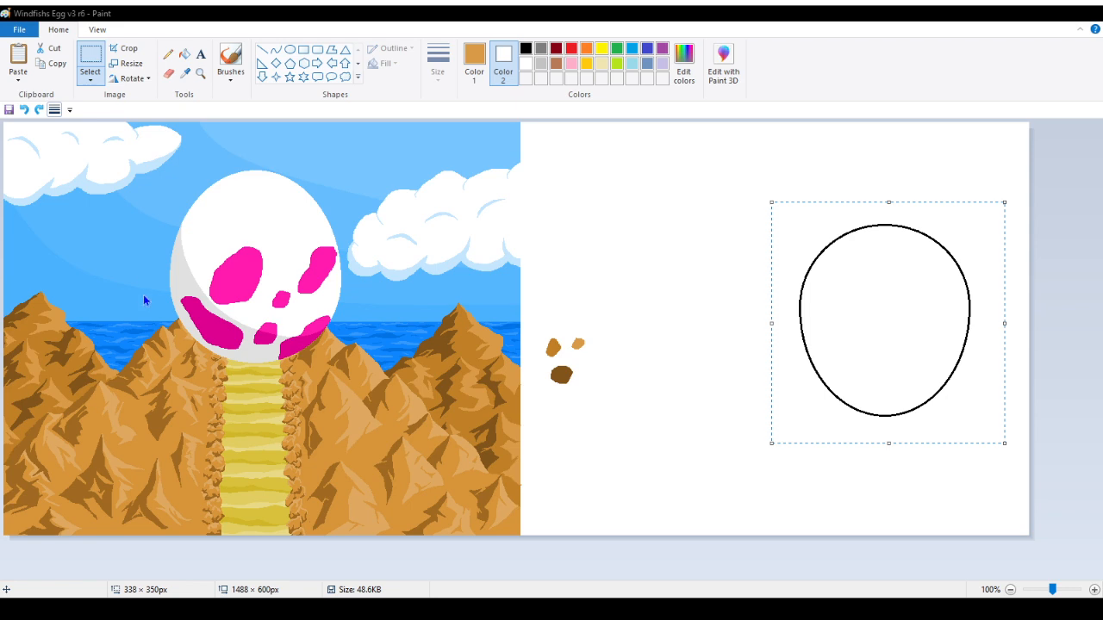
pyautogui.click(123, 321)
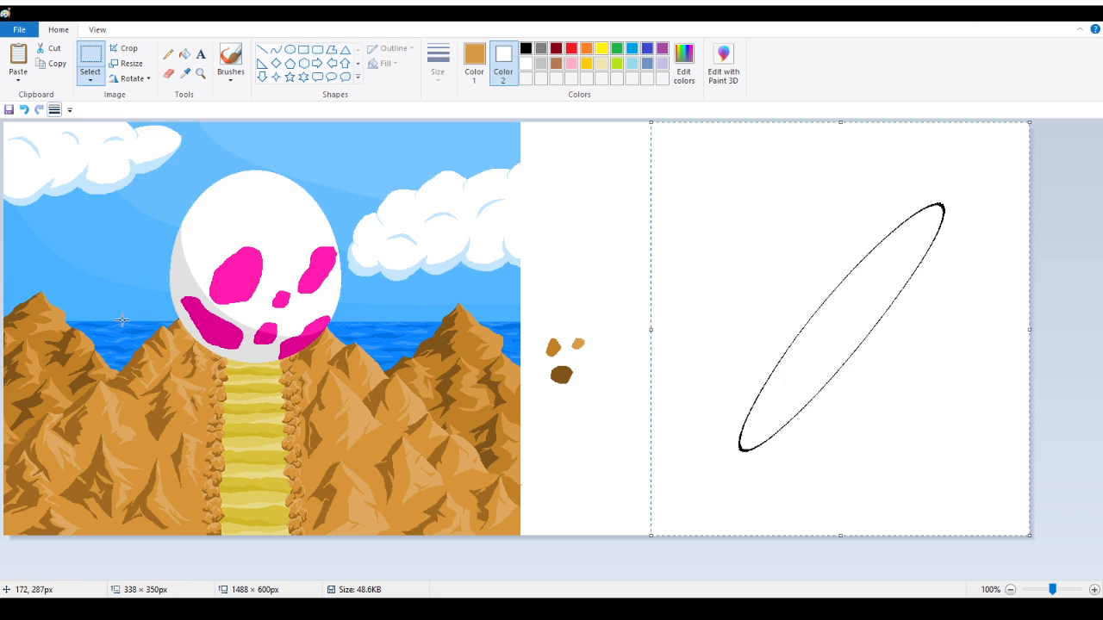
pyautogui.moveTo(905, 325)
pyautogui.mouseDown()
pyautogui.moveTo(229, 396)
pyautogui.moveTo(246, 430)
pyautogui.moveTo(848, 332)
pyautogui.moveTo(906, 343)
pyautogui.mouseUp()
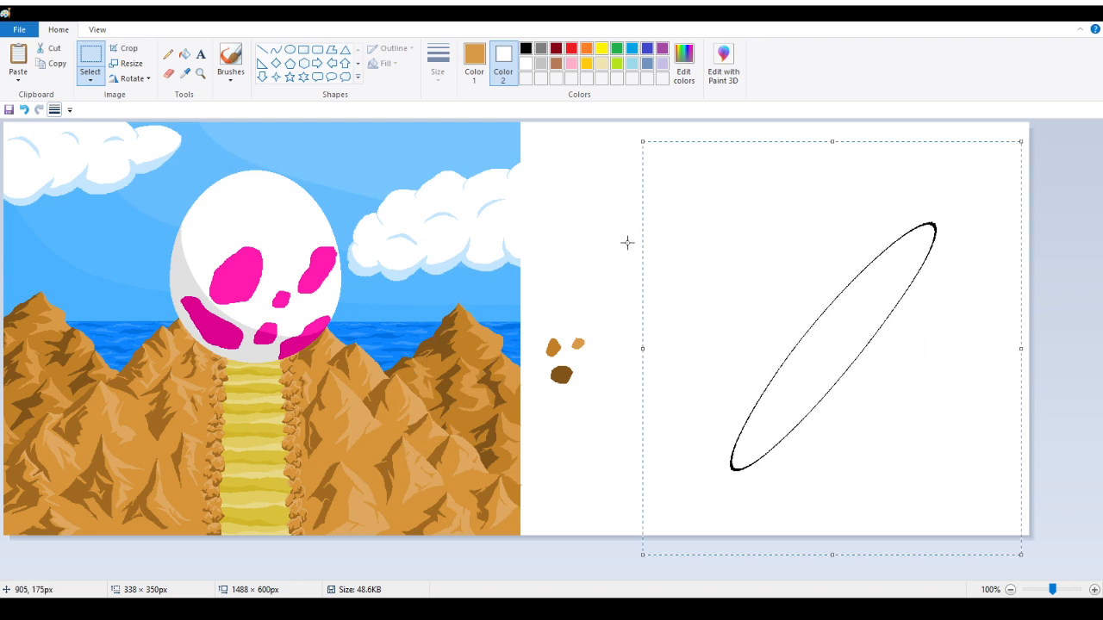
pyautogui.click(578, 248)
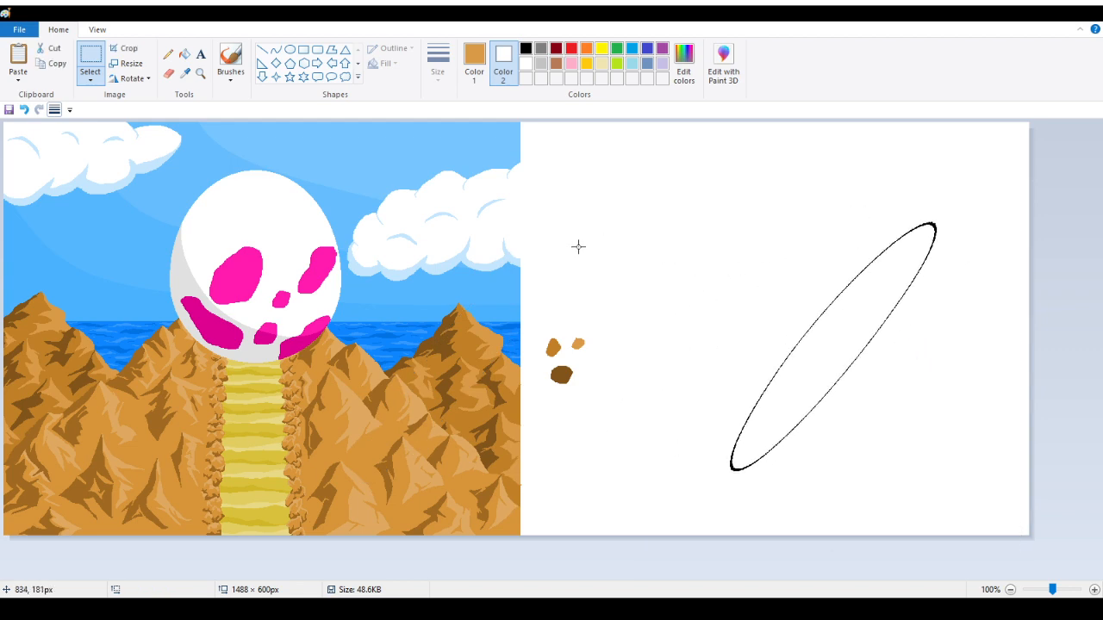
pyautogui.click(24, 109)
# Step: Try skewing the egg outline horizontally within a 370 × 397 px selection, compare it against the painting, and undo the change
pyautogui.moveTo(759, 195); pyautogui.dragTo(1014, 467)
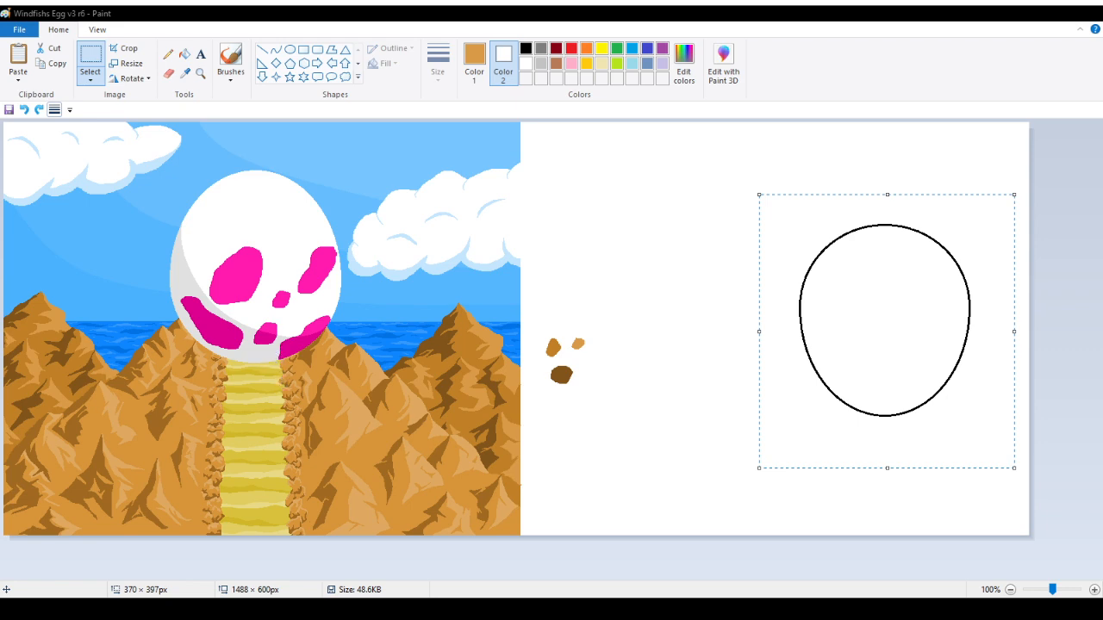
pyautogui.click(228, 427)
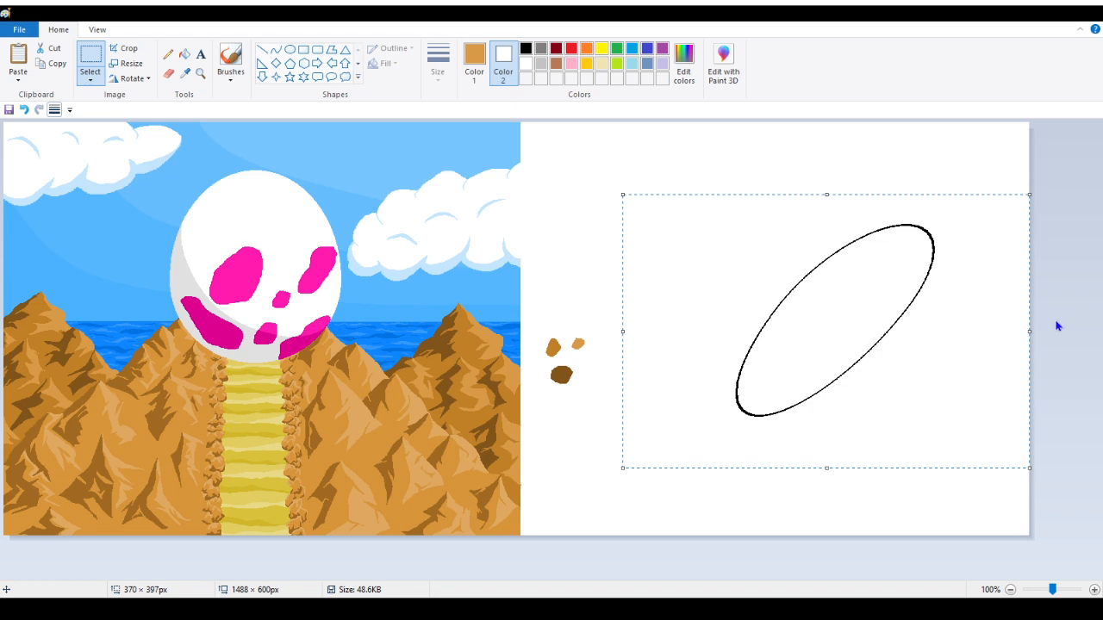
pyautogui.moveTo(872, 301); pyautogui.dragTo(236, 396)
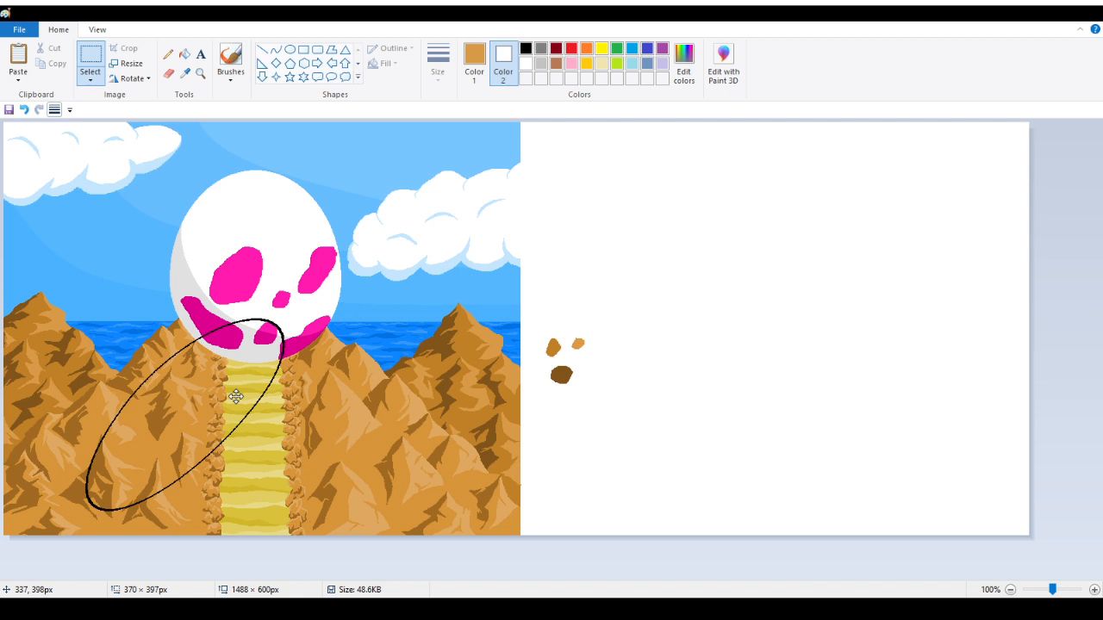
pyautogui.moveTo(236, 397); pyautogui.dragTo(908, 351)
pyautogui.click(688, 227)
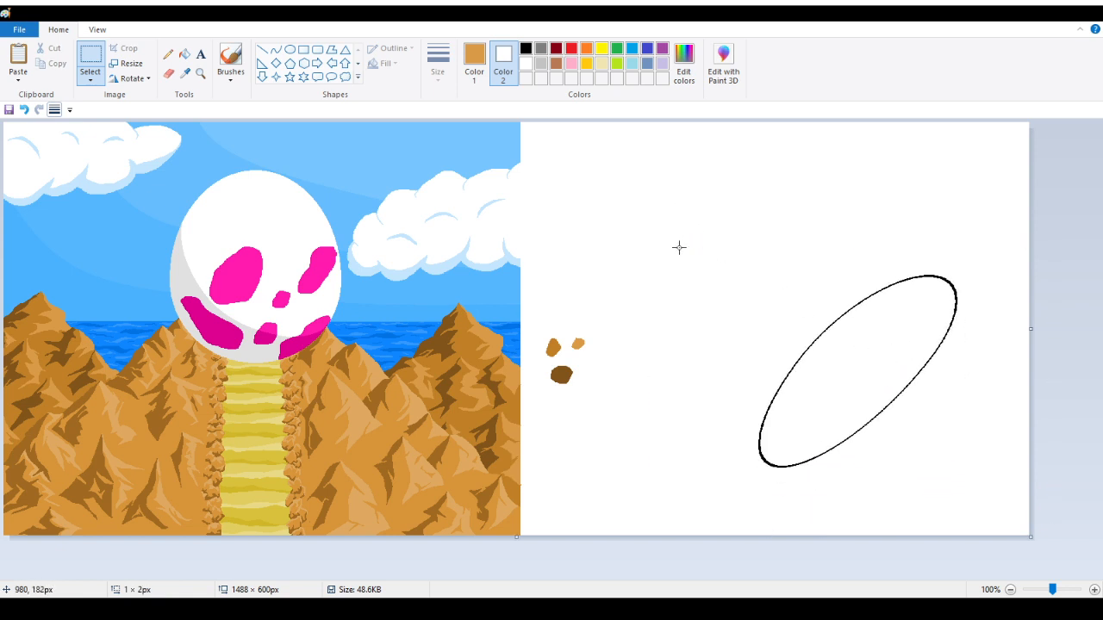
pyautogui.click(23, 110)
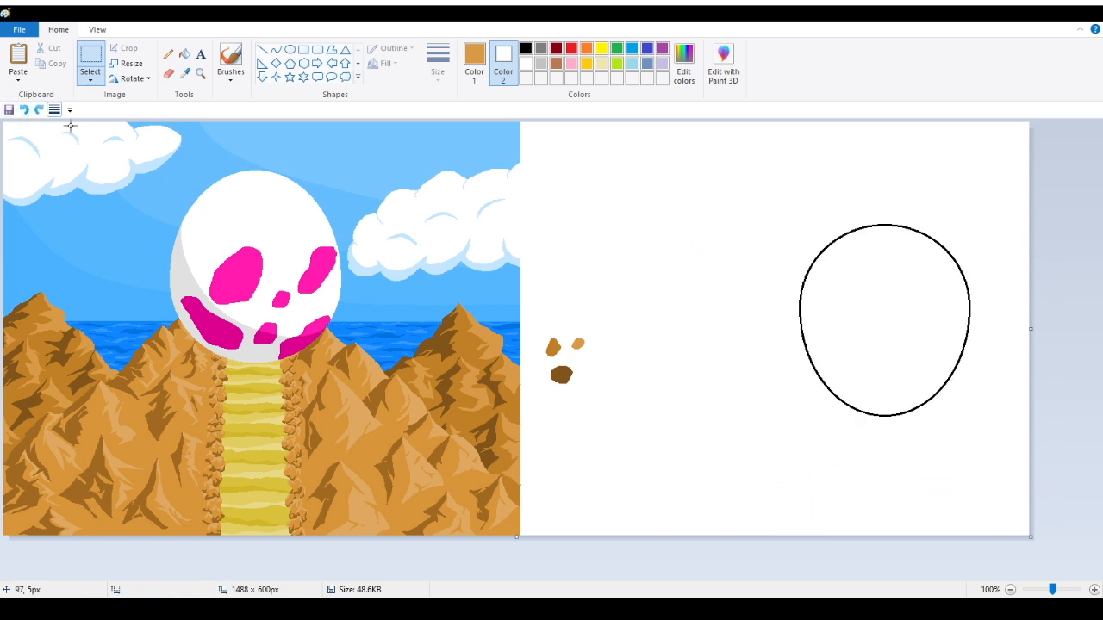
# Step: Try a milder horizontal skew of the egg outline within a 384 × 399 px selection, shift it around, and undo it
pyautogui.moveTo(749, 184); pyautogui.dragTo(1014, 459)
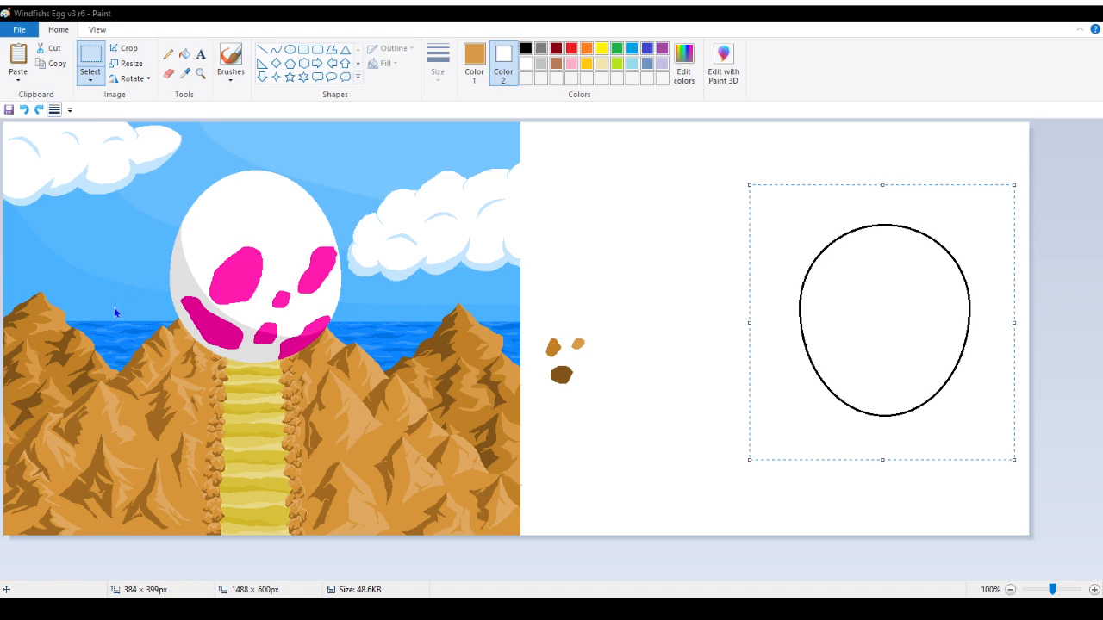
pyautogui.hotkey('ctrl', 'y')
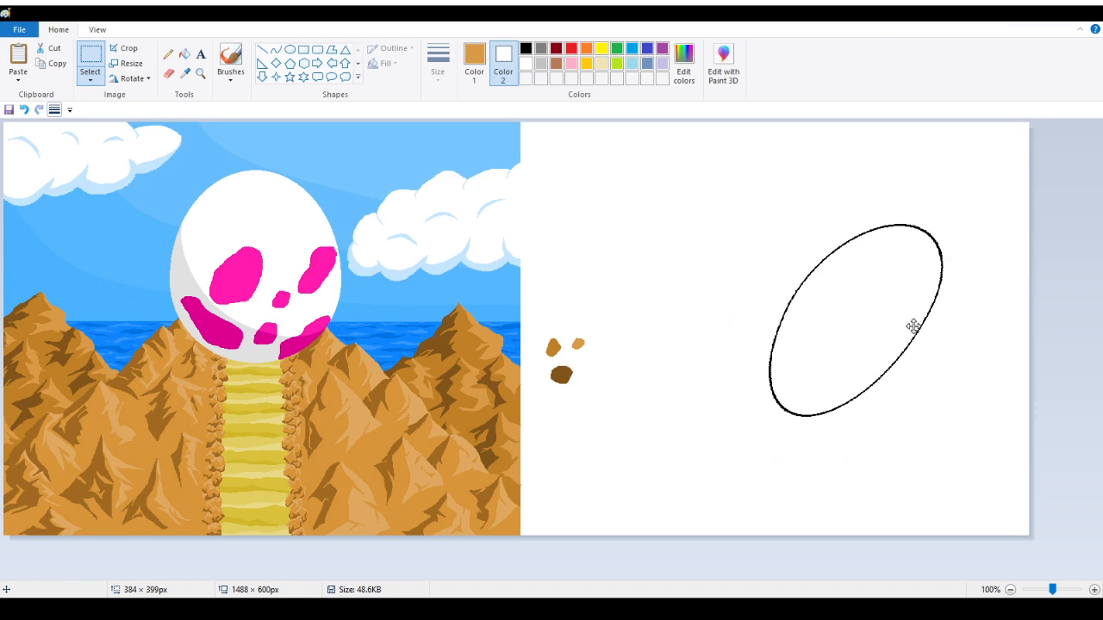
pyautogui.moveTo(911, 325); pyautogui.dragTo(915, 359)
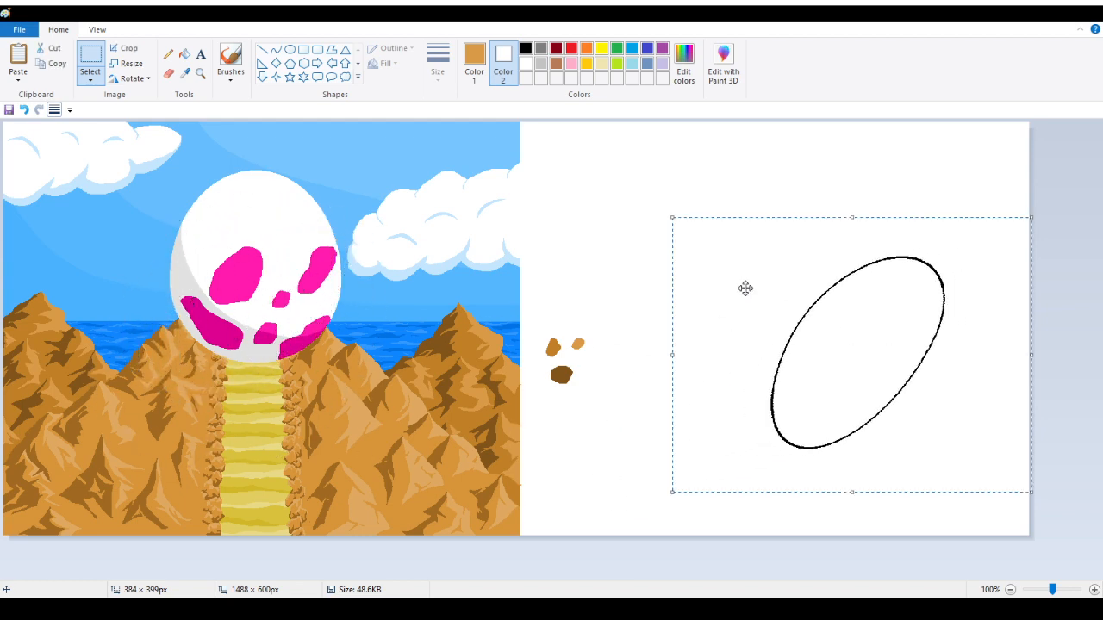
pyautogui.moveTo(909, 310); pyautogui.dragTo(870, 304)
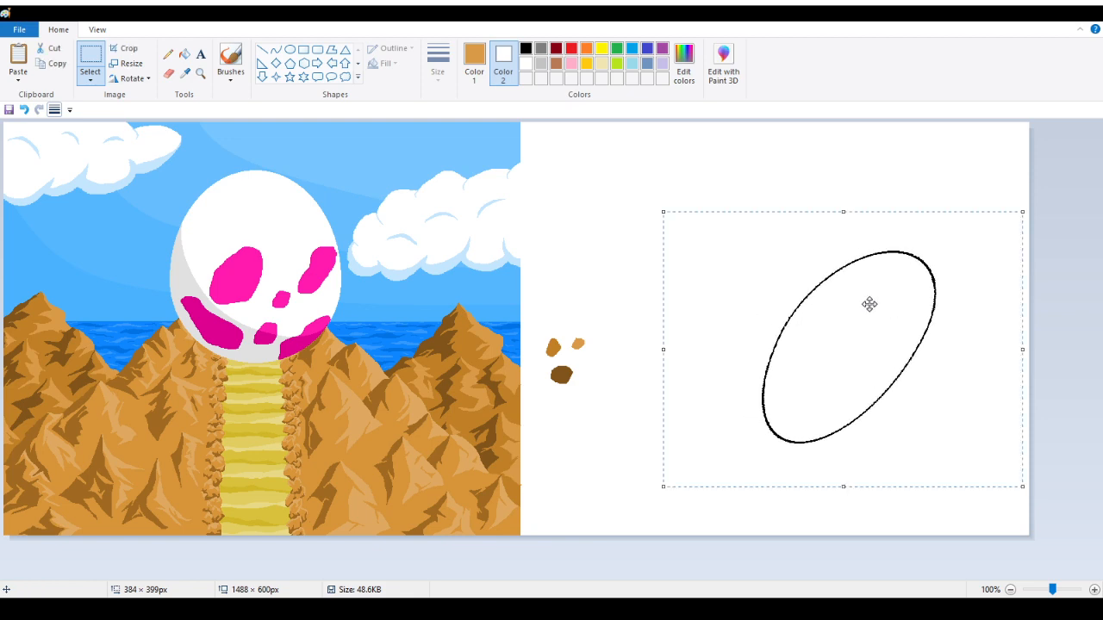
pyautogui.click(623, 256)
pyautogui.click(24, 110)
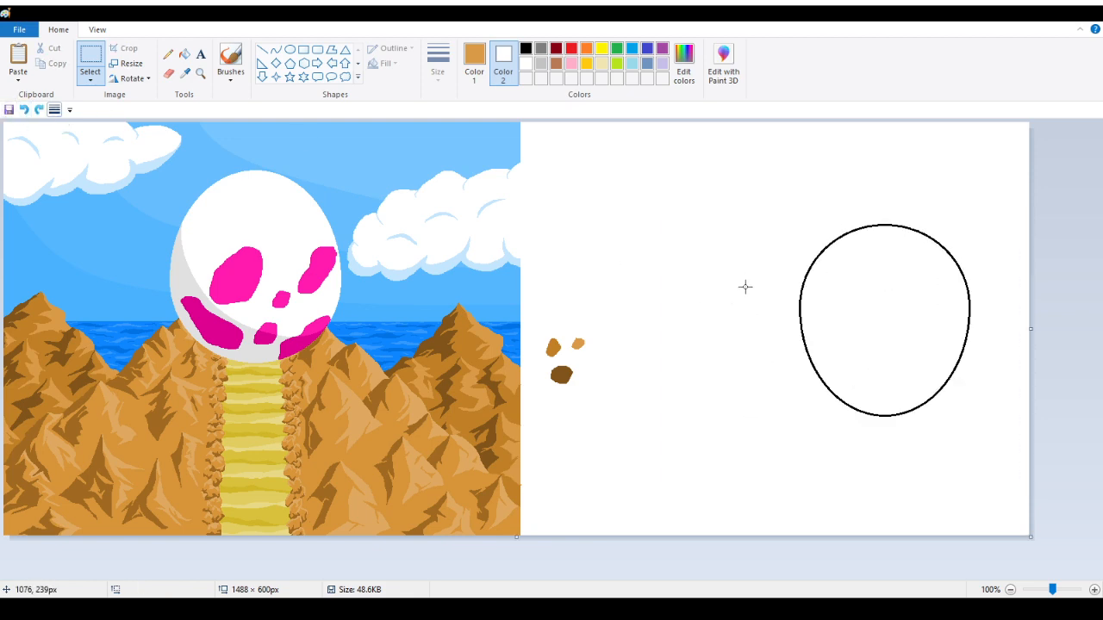
# Step: Select a 466 × 438 px area around the egg outline, skew it horizontally into a slanted oval, and shift it slightly left
pyautogui.moveTo(709, 178); pyautogui.dragTo(1035, 478)
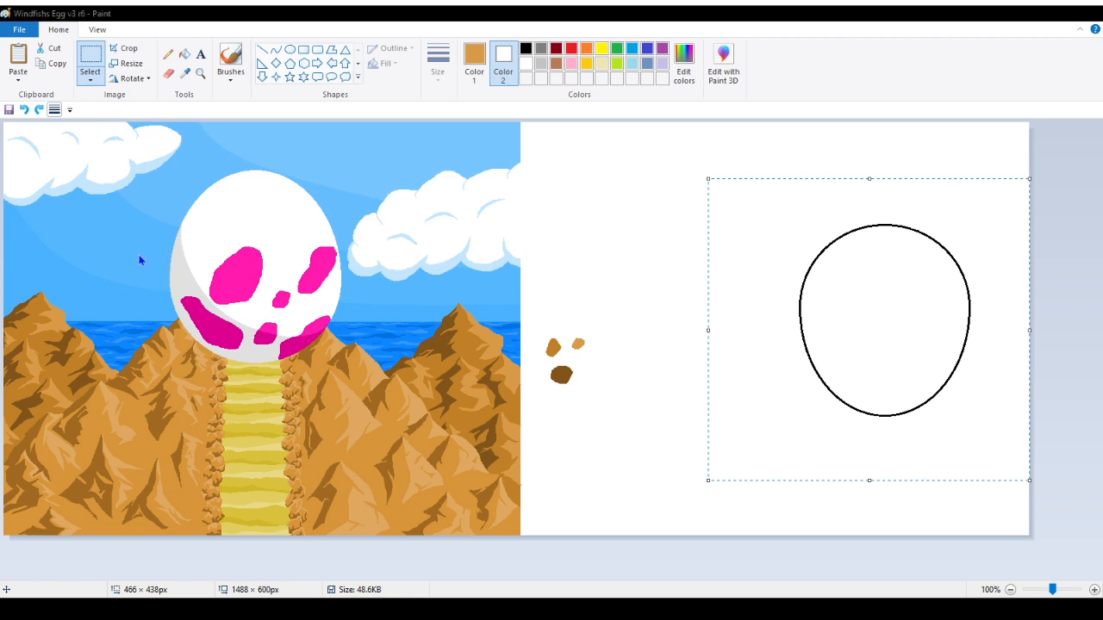
pyautogui.click(124, 317)
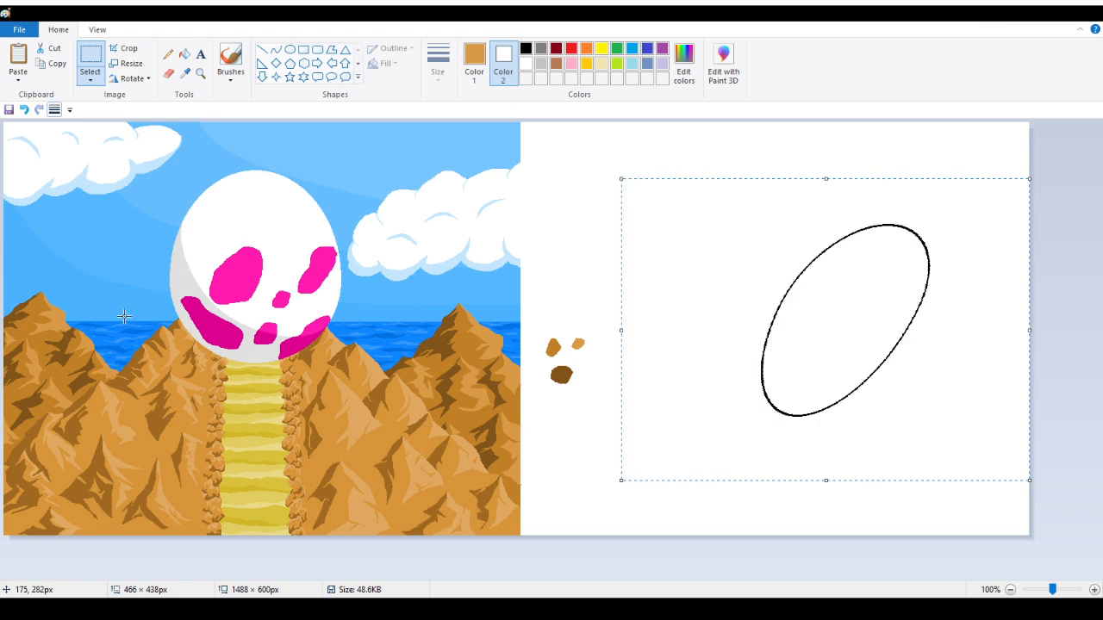
pyautogui.moveTo(836, 346); pyautogui.dragTo(815, 350)
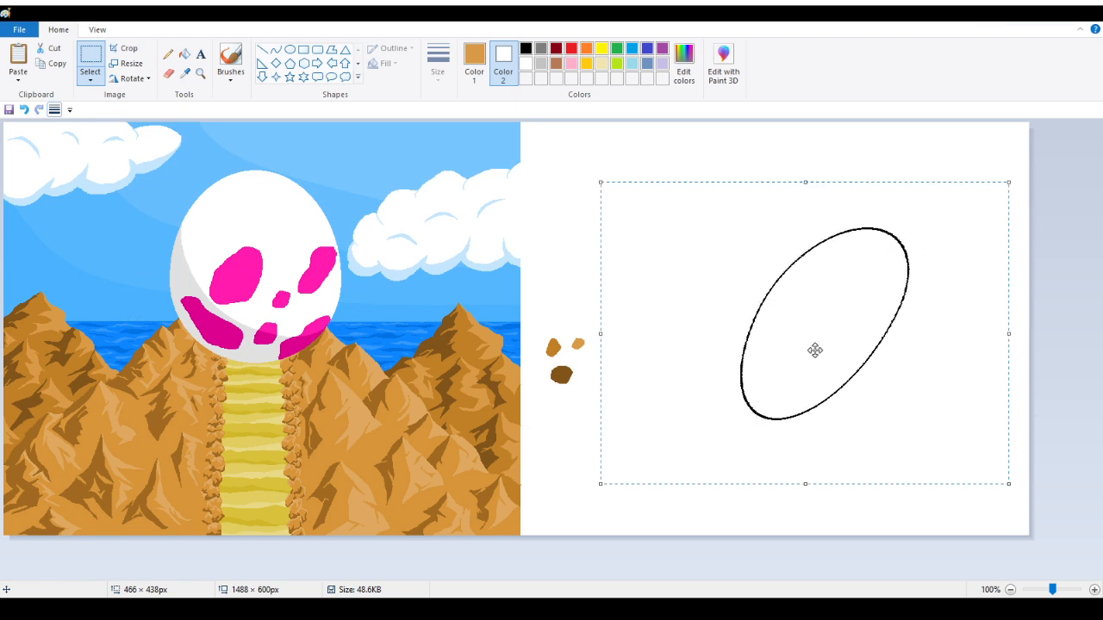
pyautogui.click(593, 196)
# Step: Try enlarging the slanted egg outline in both directions within a 384 × 391 px selection, and undo the enlargement
pyautogui.moveTo(696, 200); pyautogui.dragTo(961, 469)
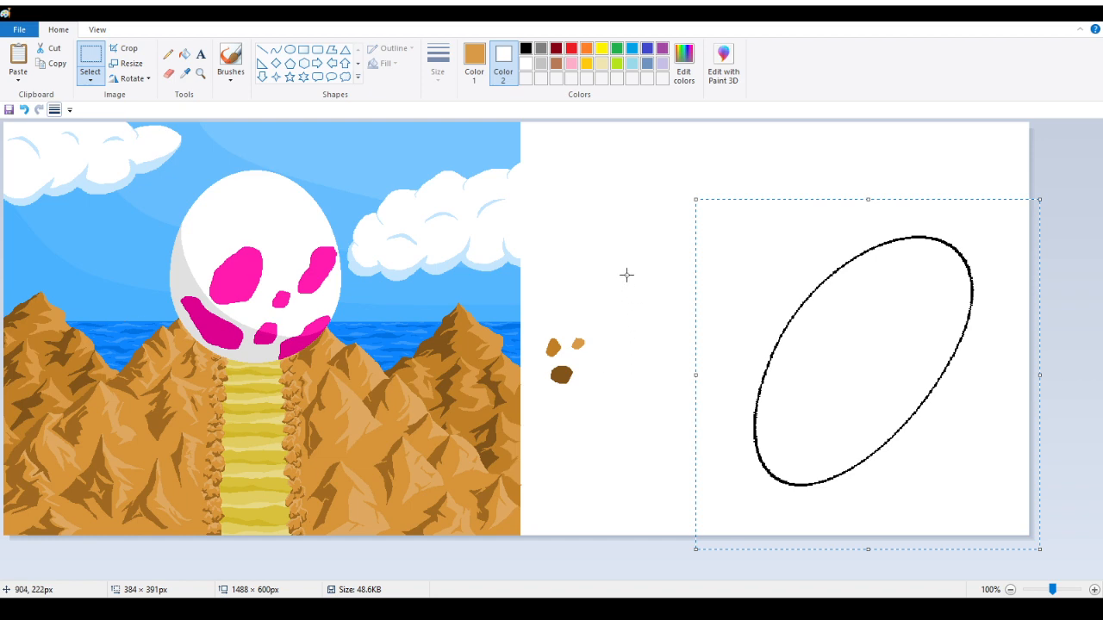
pyautogui.click(626, 275)
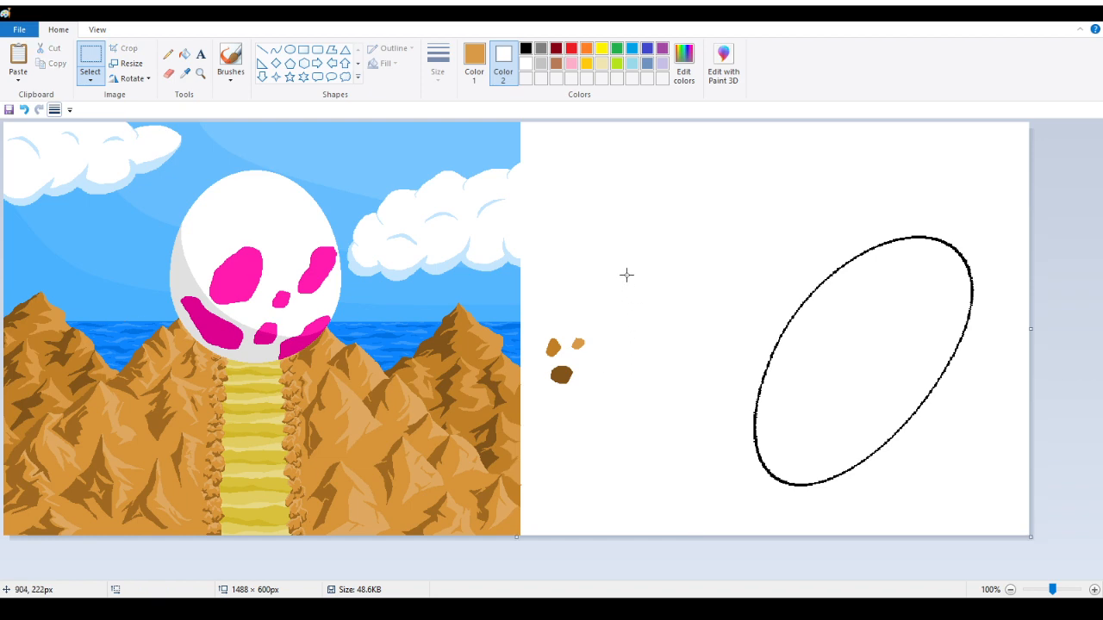
pyautogui.hotkey('ctrl', 'z')
# Step: Widen the slanted outline within a 396 × 338 px selection, compare it over the painted egg, and return it to the blank canvas
pyautogui.moveTo(690, 204); pyautogui.dragTo(963, 437)
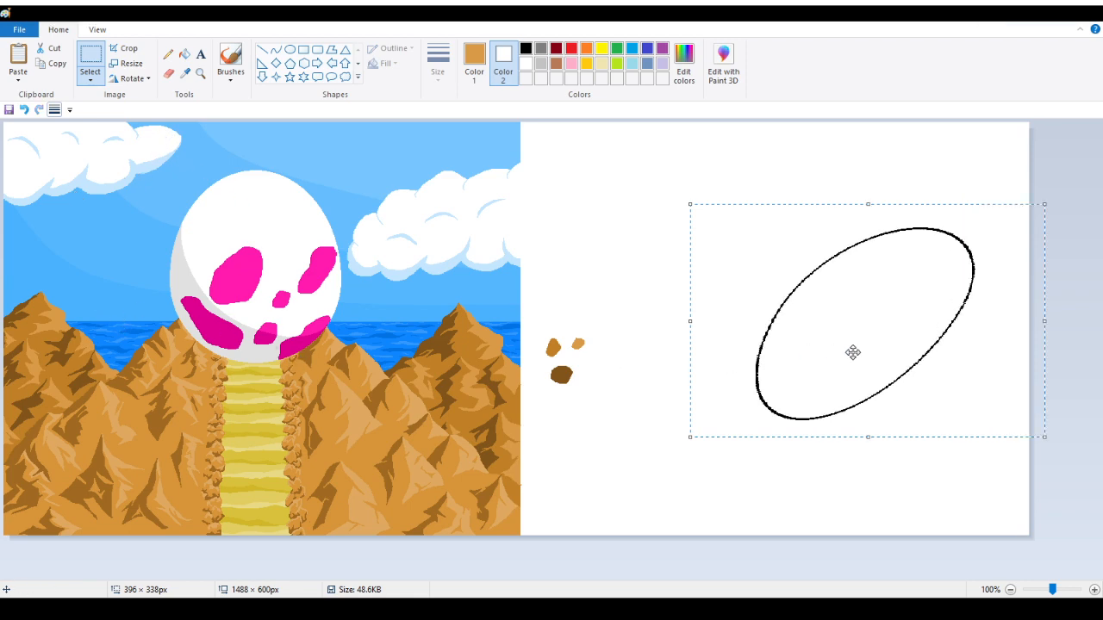
pyautogui.moveTo(851, 353); pyautogui.dragTo(204, 404)
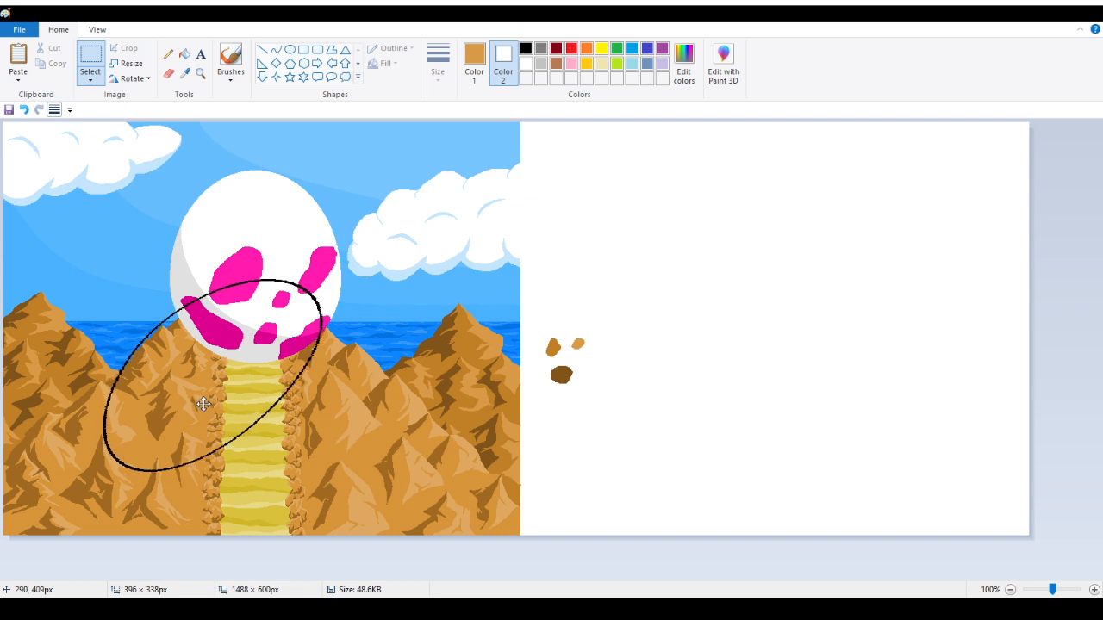
pyautogui.moveTo(204, 404); pyautogui.dragTo(821, 406)
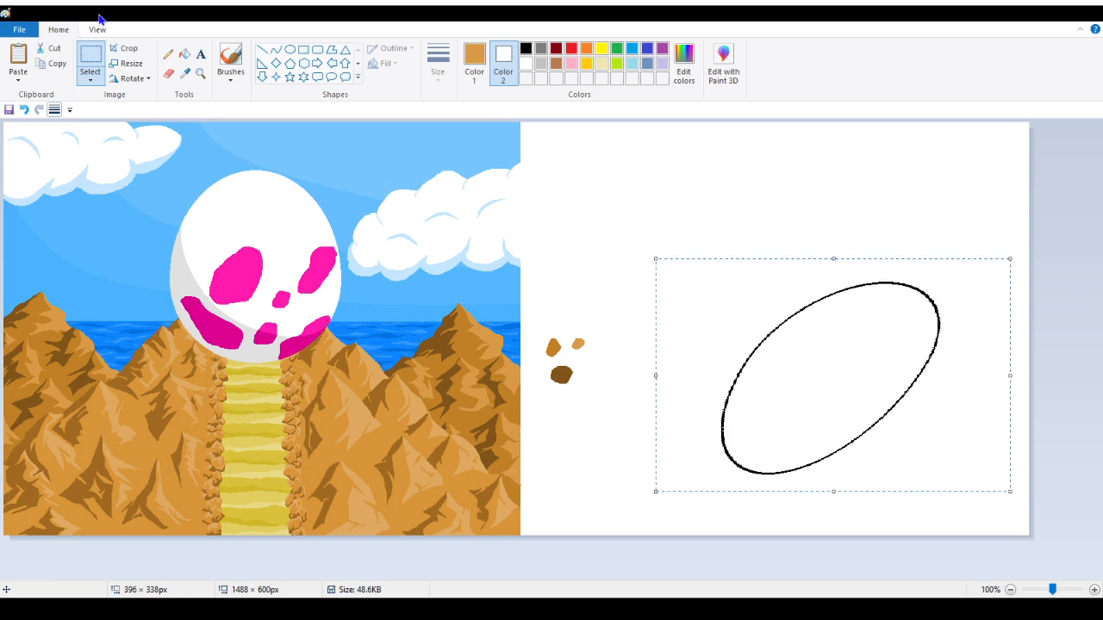
# Step: Recolor the slanted oval's black outline light gray with the fill tool, using light gray as Color 2
pyautogui.click(200, 73)
pyautogui.click(810, 343)
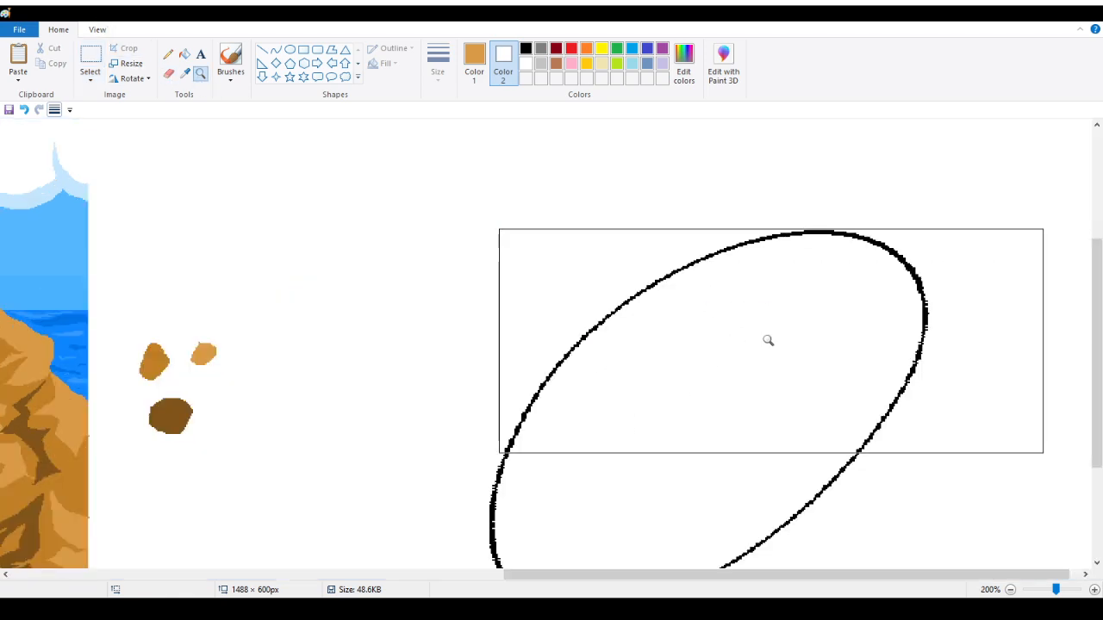
pyautogui.click(185, 74)
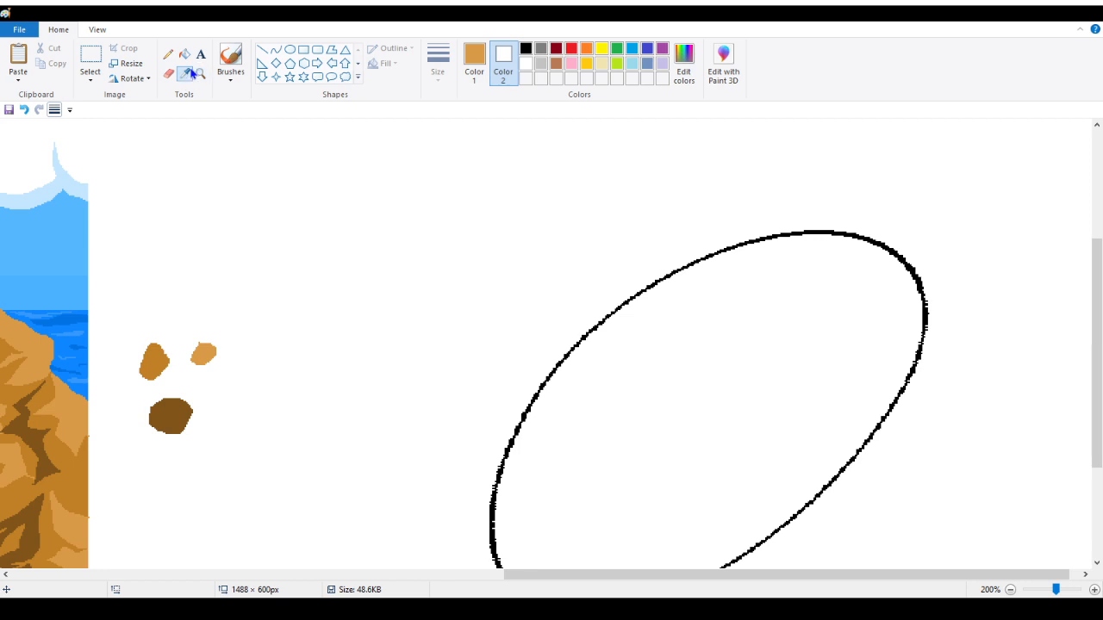
pyautogui.click(542, 63)
pyautogui.click(184, 53)
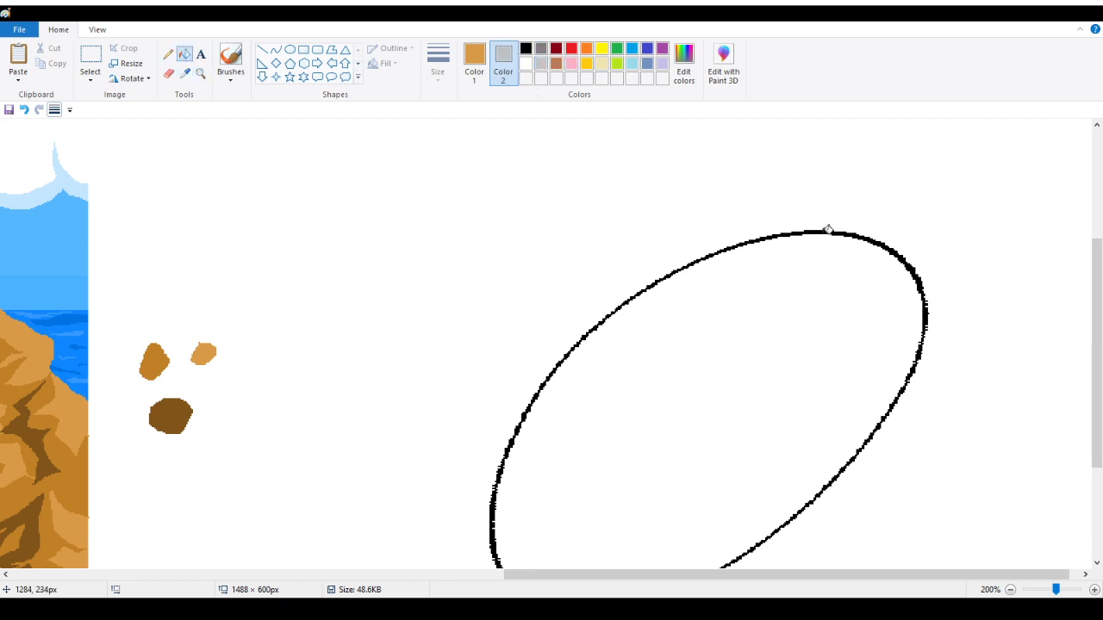
pyautogui.rightClick(828, 234)
pyautogui.click(24, 109)
pyautogui.rightClick(921, 277)
pyautogui.scroll(-3, 916, 276)
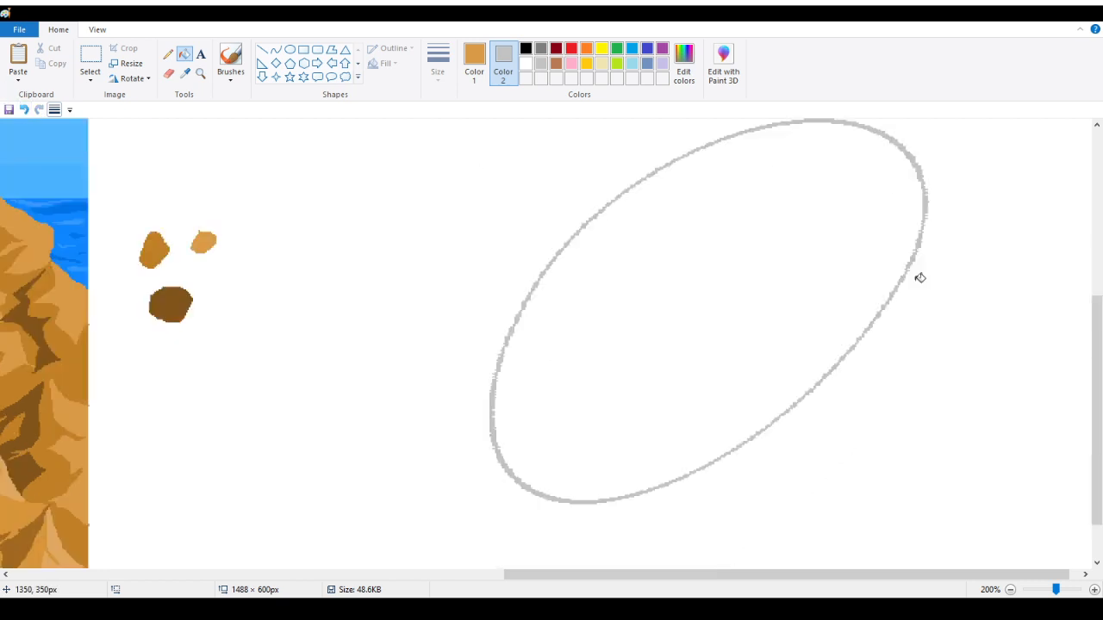
pyautogui.scroll(1, 889, 284)
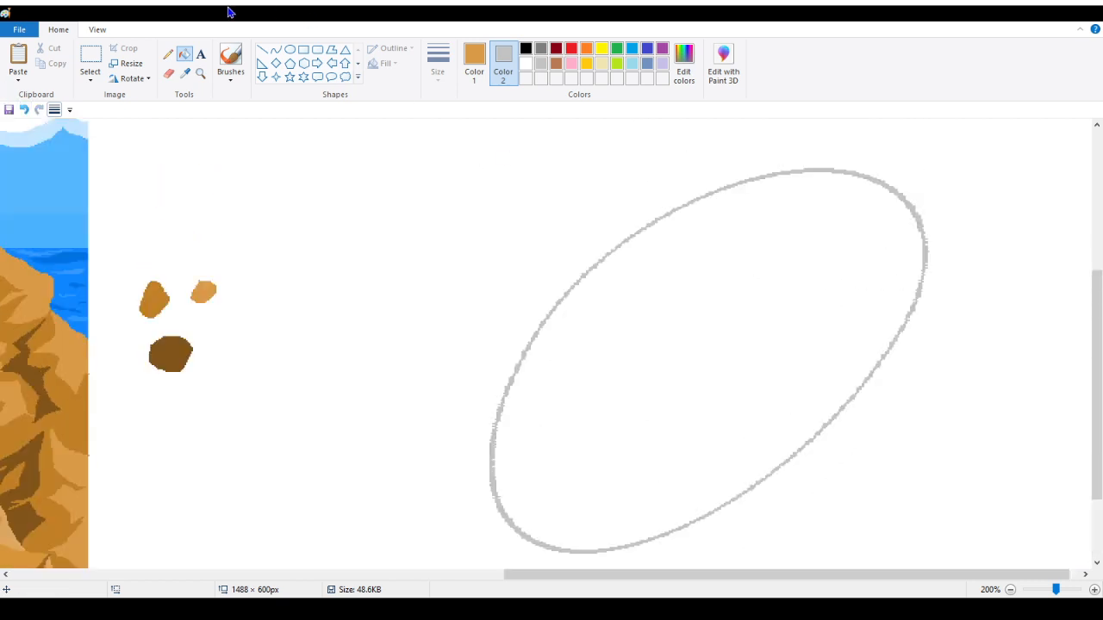
# Step: Return to the full canvas view and save the drawing
pyautogui.click(200, 76)
pyautogui.rightClick(260, 155)
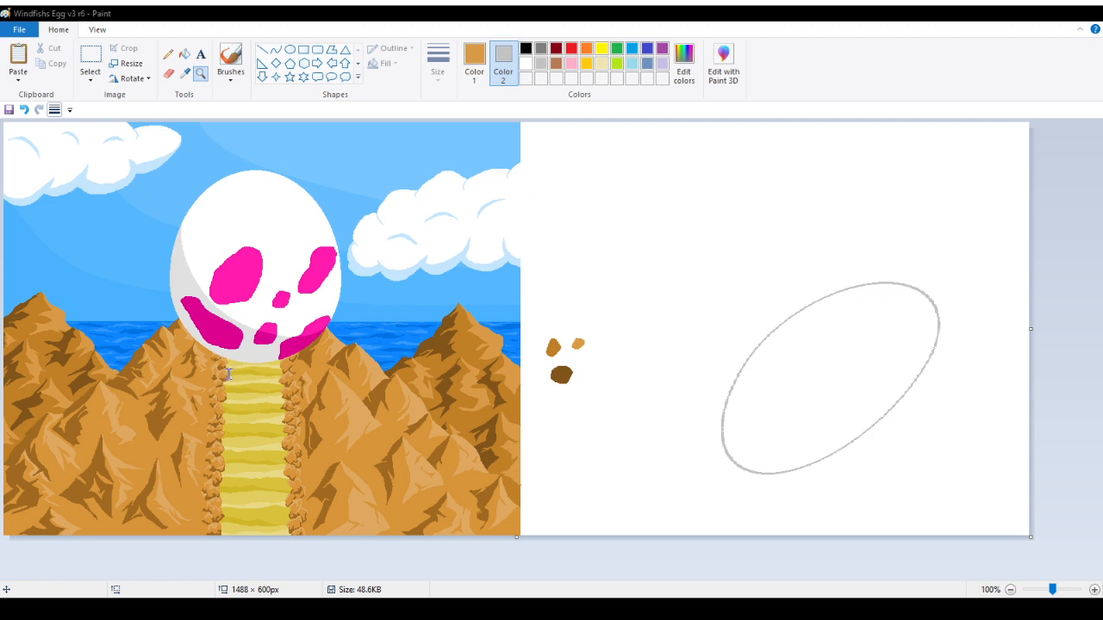
pyautogui.click(495, 432)
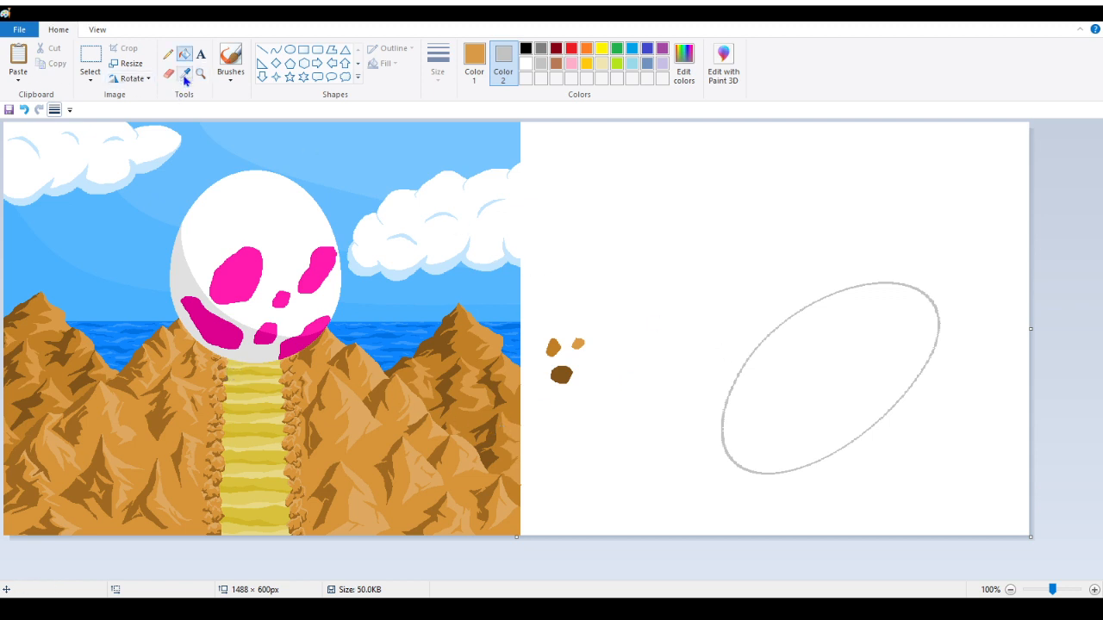
# Step: Set Color 2 to white and move the gray slanted outline, within a 468 × 368 px selection, over the egg's lower left and the mountains
pyautogui.click(90, 63)
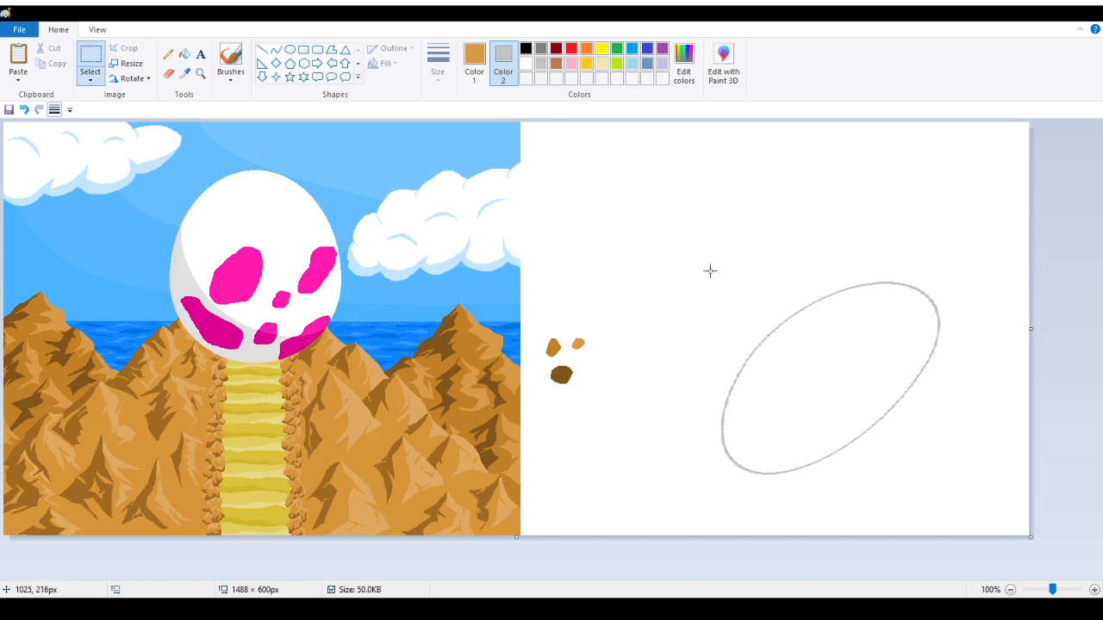
pyautogui.moveTo(644, 257); pyautogui.dragTo(966, 511)
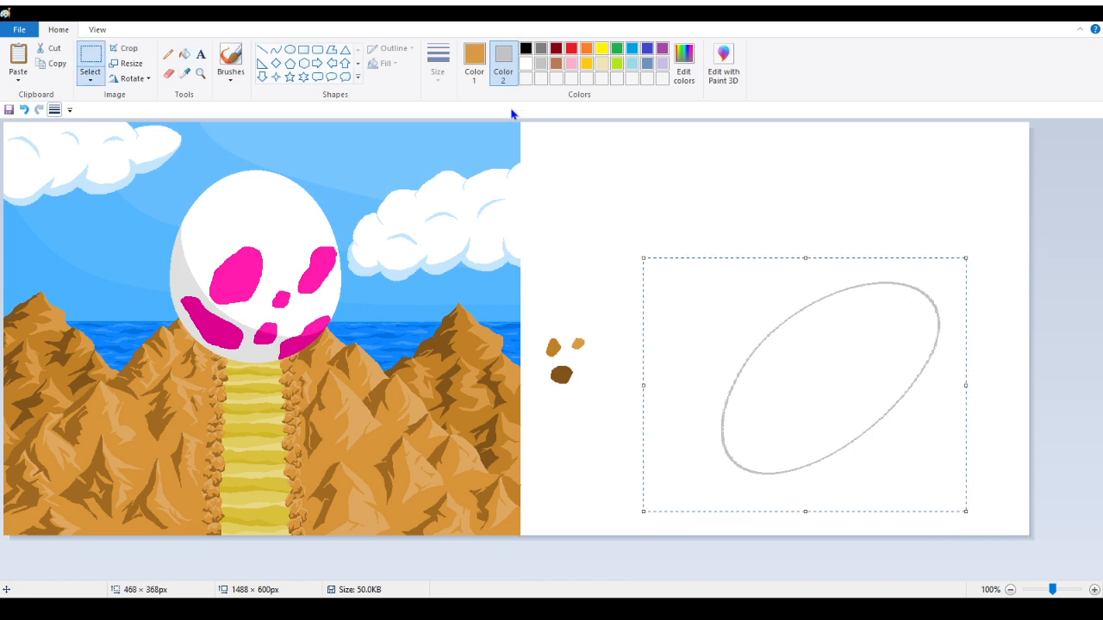
pyautogui.click(532, 63)
pyautogui.moveTo(917, 351)
pyautogui.mouseDown()
pyautogui.moveTo(645, 337)
pyautogui.moveTo(288, 353)
pyautogui.mouseUp()
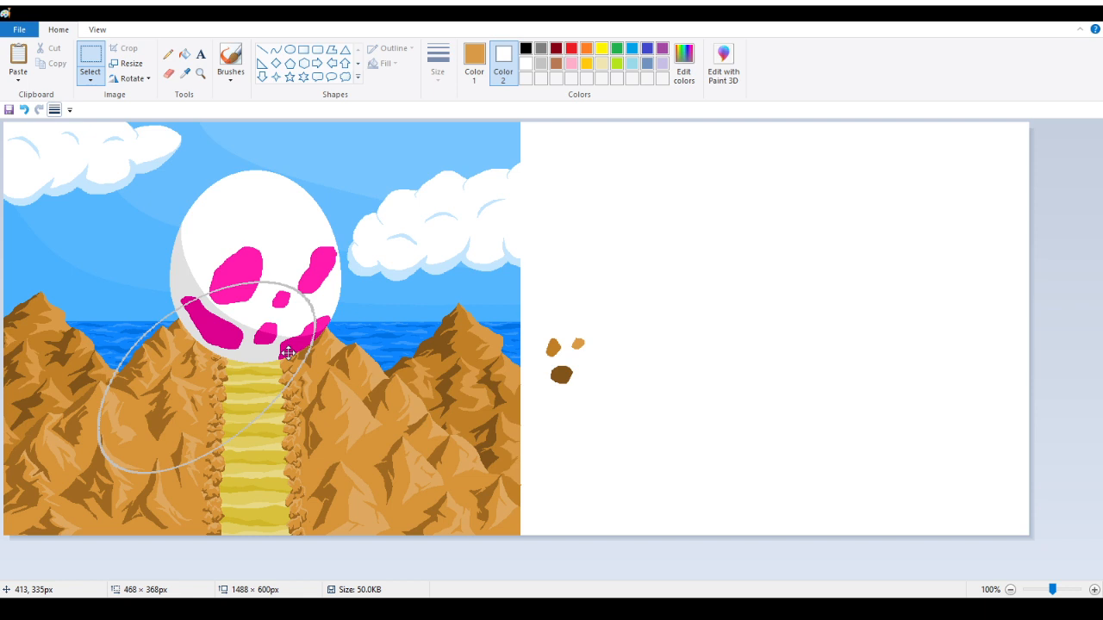
pyautogui.moveTo(288, 352); pyautogui.dragTo(293, 348)
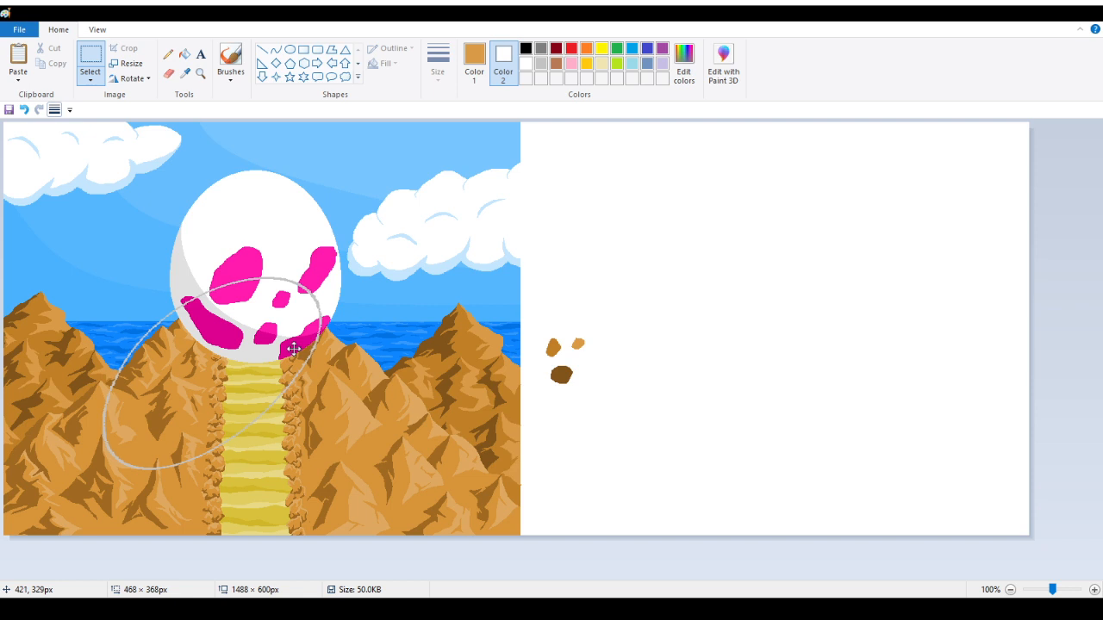
pyautogui.moveTo(293, 348); pyautogui.dragTo(300, 342)
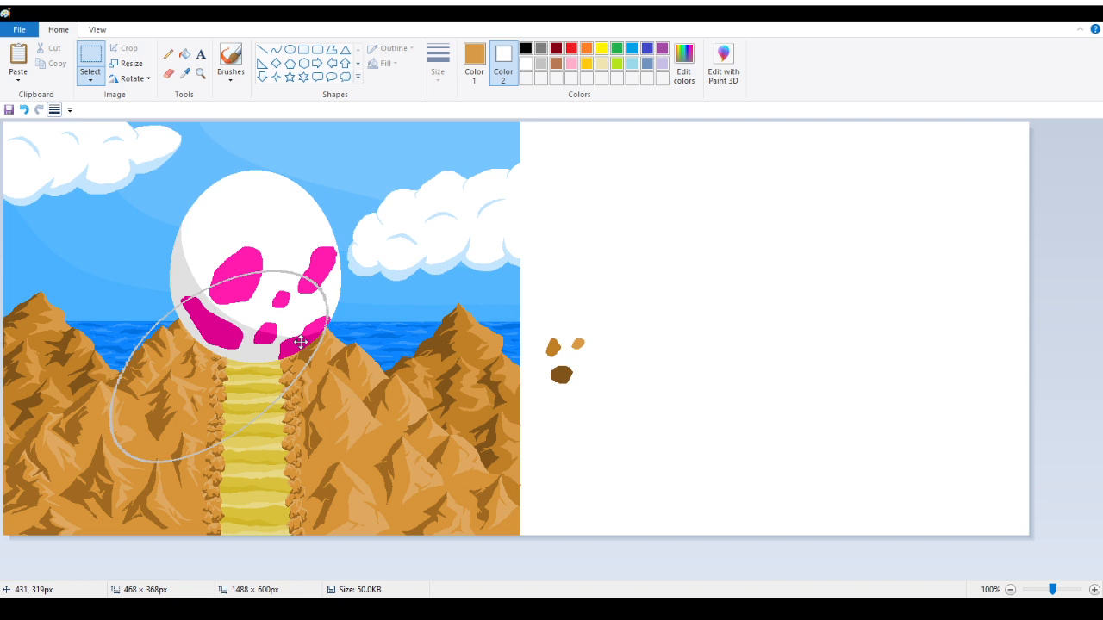
pyautogui.moveTo(301, 343); pyautogui.dragTo(300, 343)
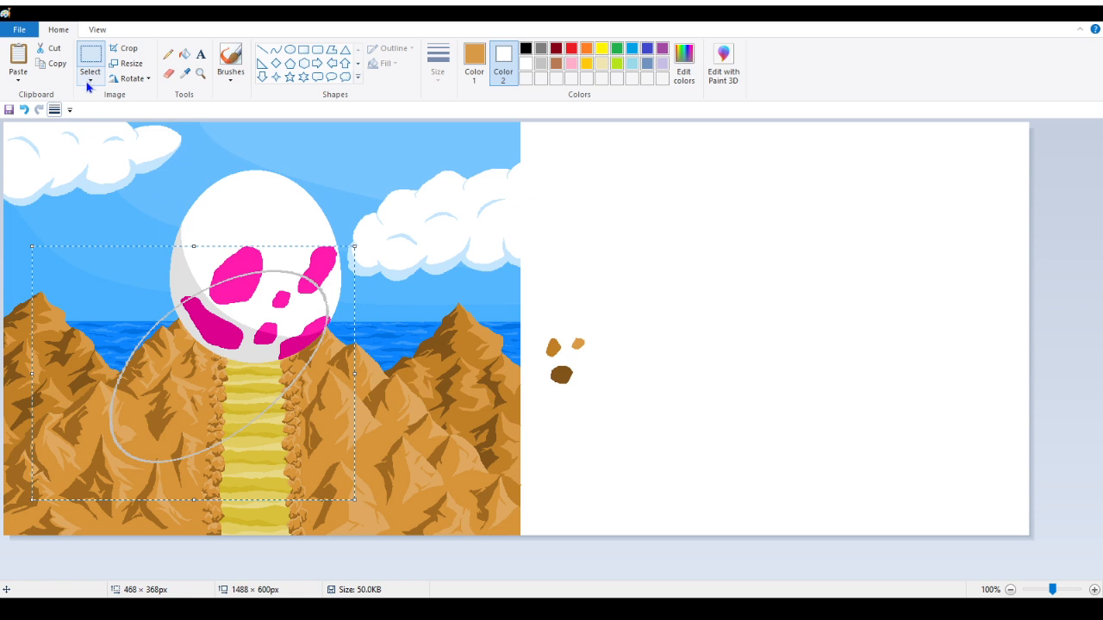
pyautogui.click(802, 293)
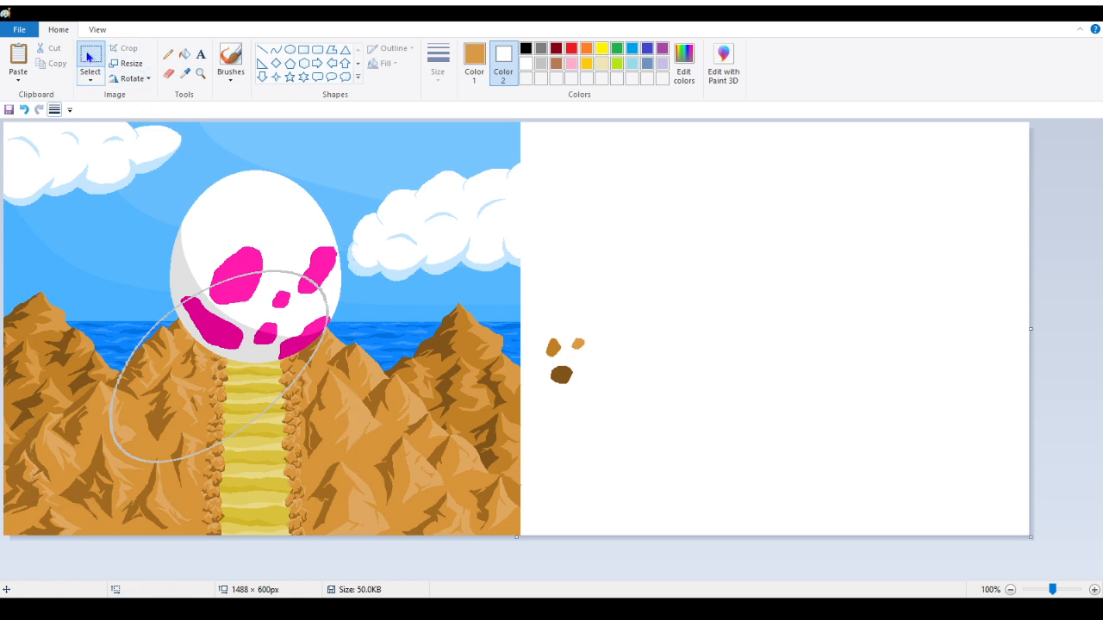
# Step: Move the three brown color swatches to the far edge of the blank canvas area
pyautogui.moveTo(534, 319); pyautogui.dragTo(635, 436)
pyautogui.moveTo(566, 391); pyautogui.dragTo(985, 424)
pyautogui.click(598, 313)
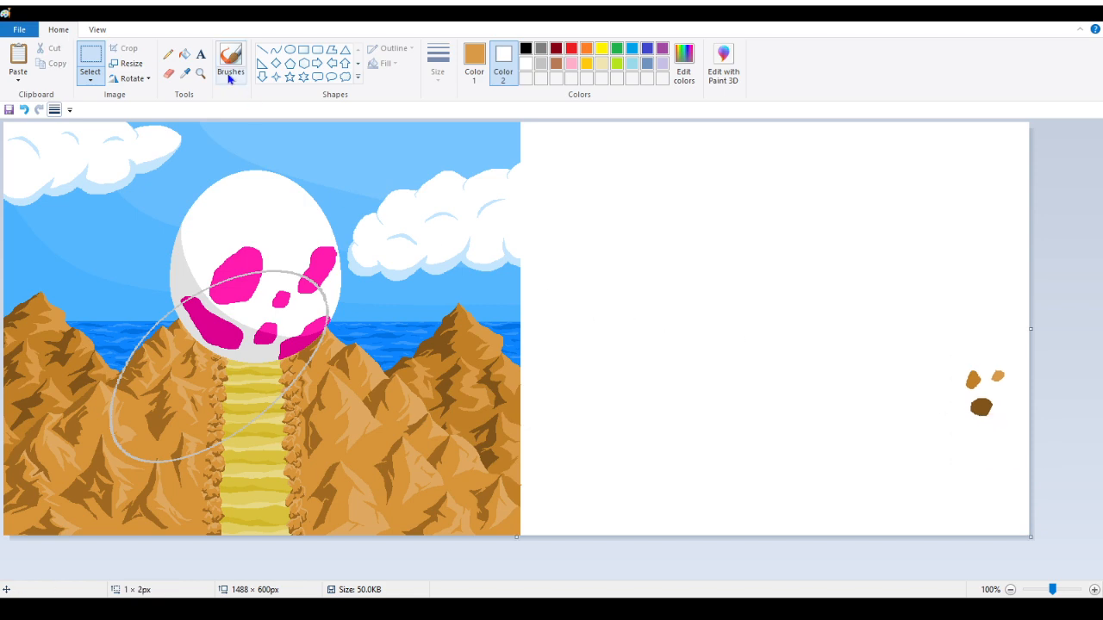
# Step: Undo the outline placement temporarily, copy a 124 × 94 px area of clean sea and mountain beside the egg, and redo the placement
pyautogui.click(200, 73)
pyautogui.click(310, 404)
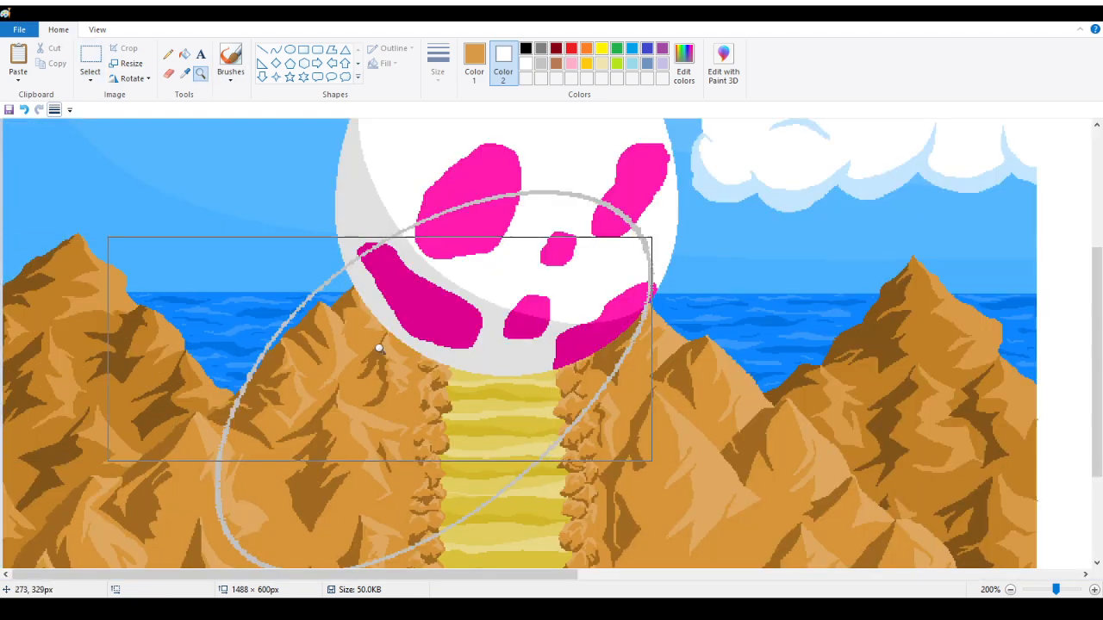
pyautogui.scroll(-3, 379, 347)
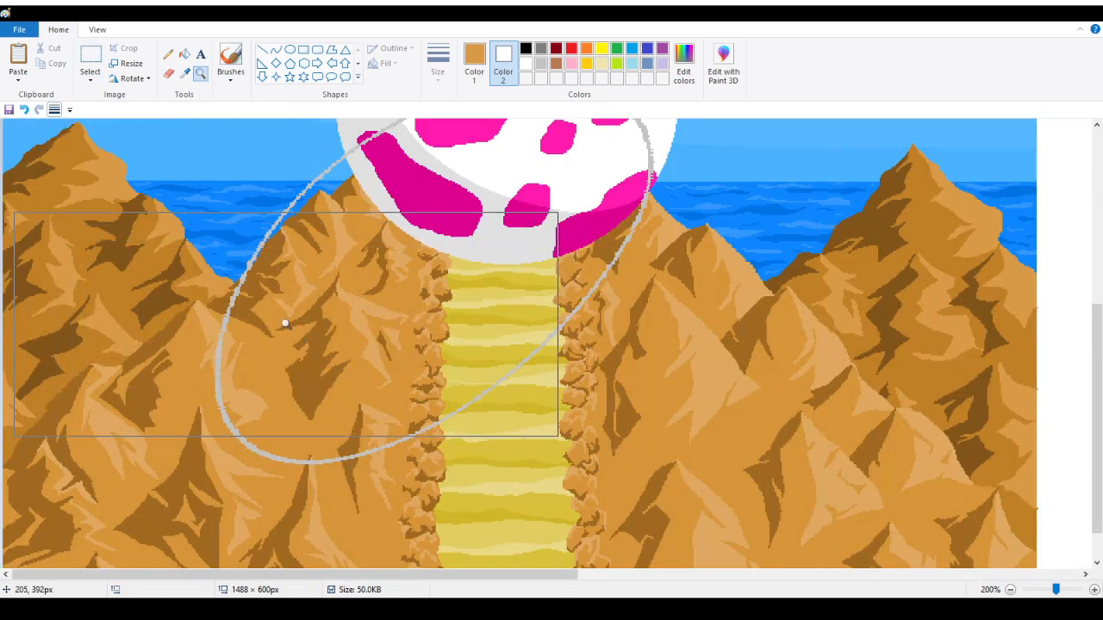
pyautogui.click(298, 216)
pyautogui.click(382, 278)
pyautogui.click(379, 282)
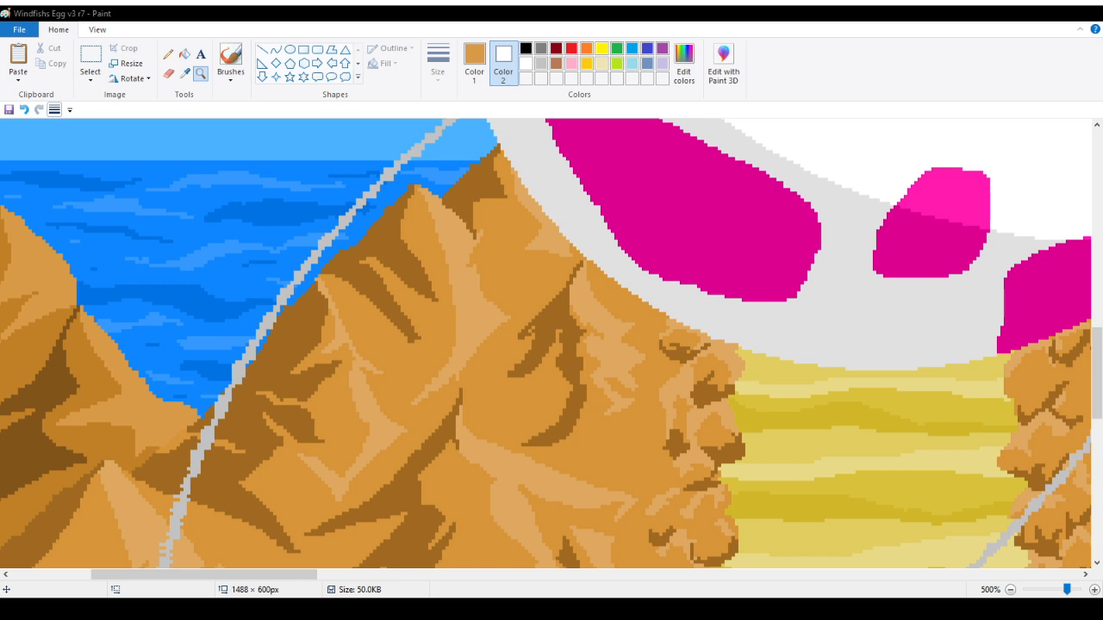
pyautogui.click(25, 110)
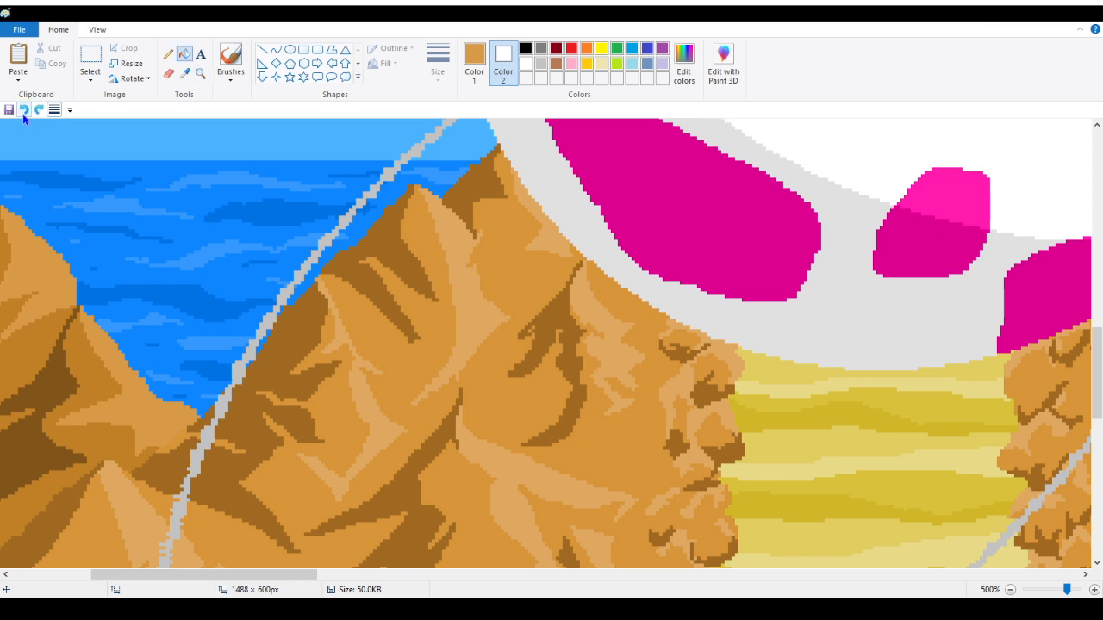
pyautogui.click(25, 109)
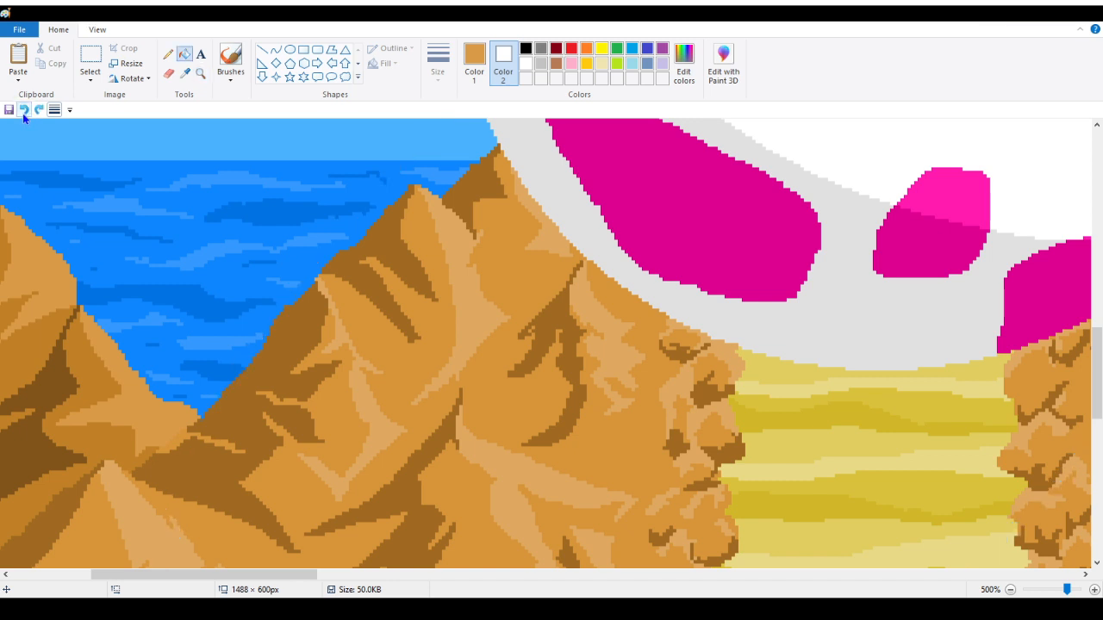
pyautogui.click(88, 60)
pyautogui.moveTo(133, 149); pyautogui.dragTo(558, 469)
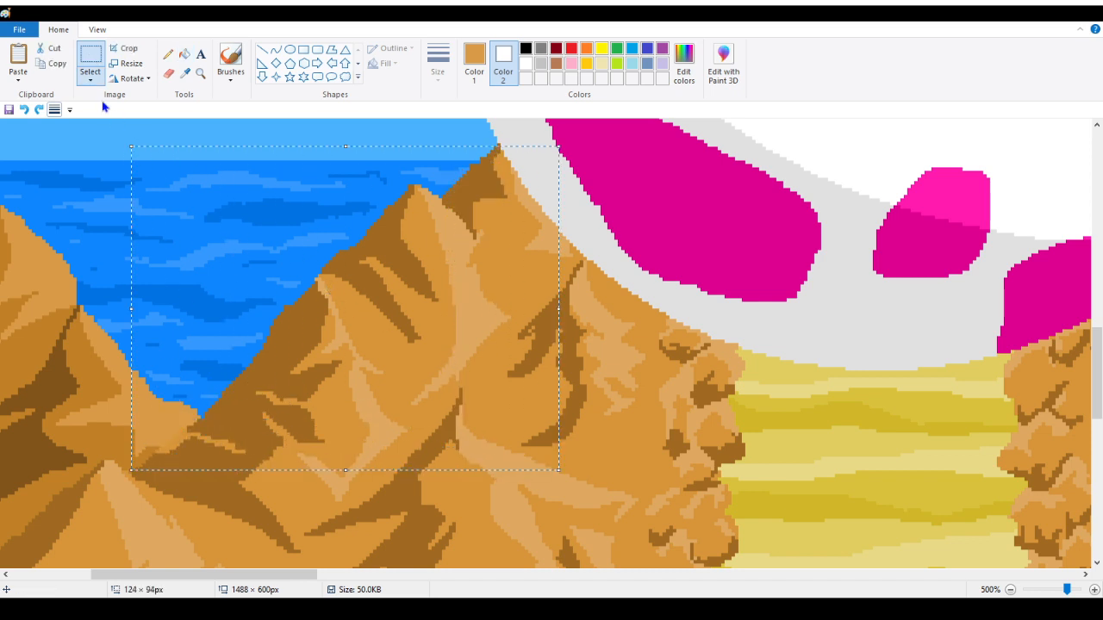
pyautogui.click(38, 110)
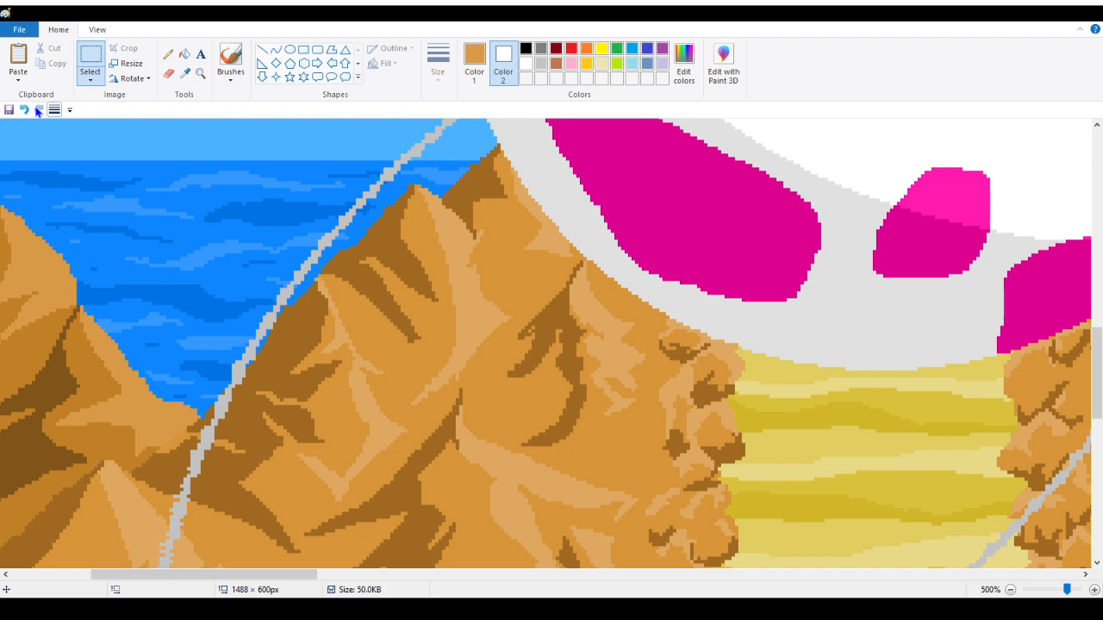
# Step: Paste the copied sea-and-mountain piece and place it on the blank white part of the canvas
pyautogui.click(200, 73)
pyautogui.rightClick(213, 183)
pyautogui.rightClick(212, 182)
pyautogui.rightClick(213, 183)
pyautogui.rightClick(212, 183)
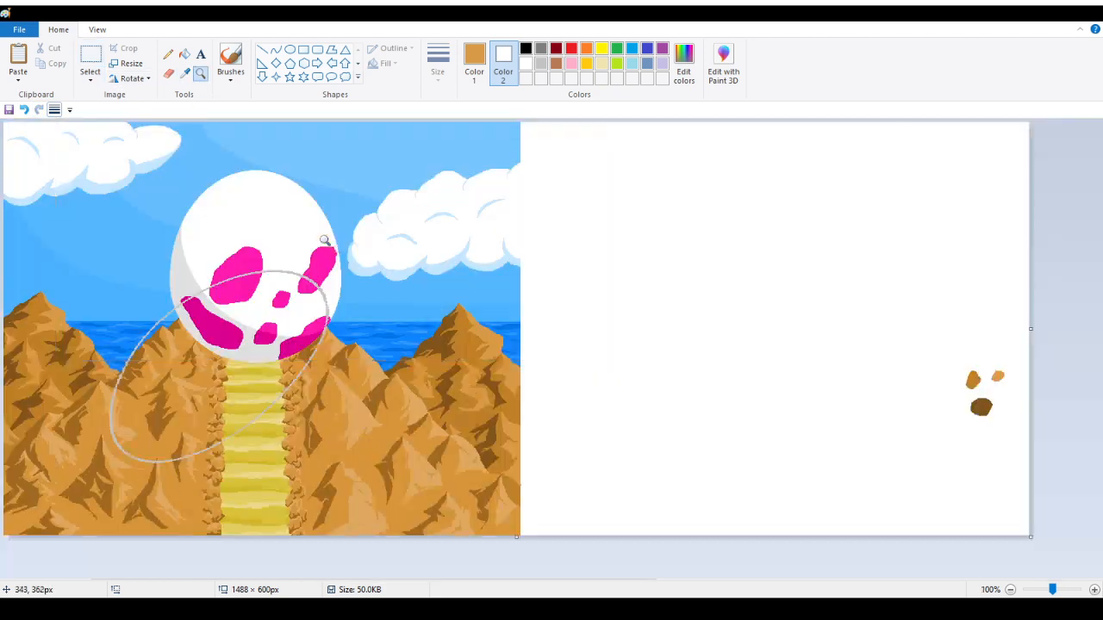
pyautogui.click(99, 55)
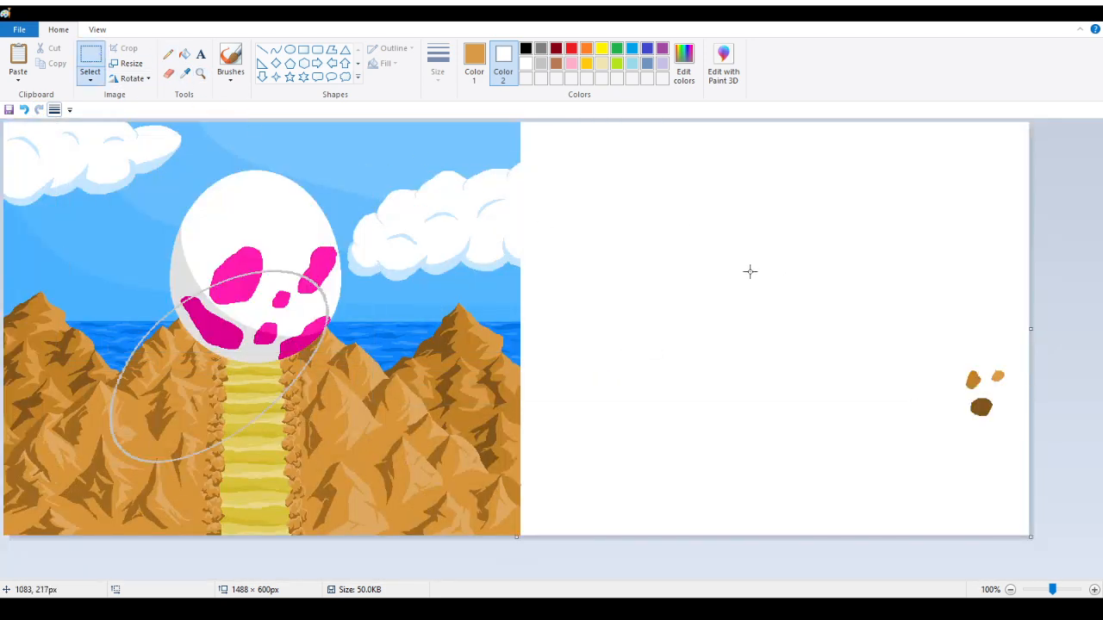
pyautogui.hotkey('ctrl', 'v')
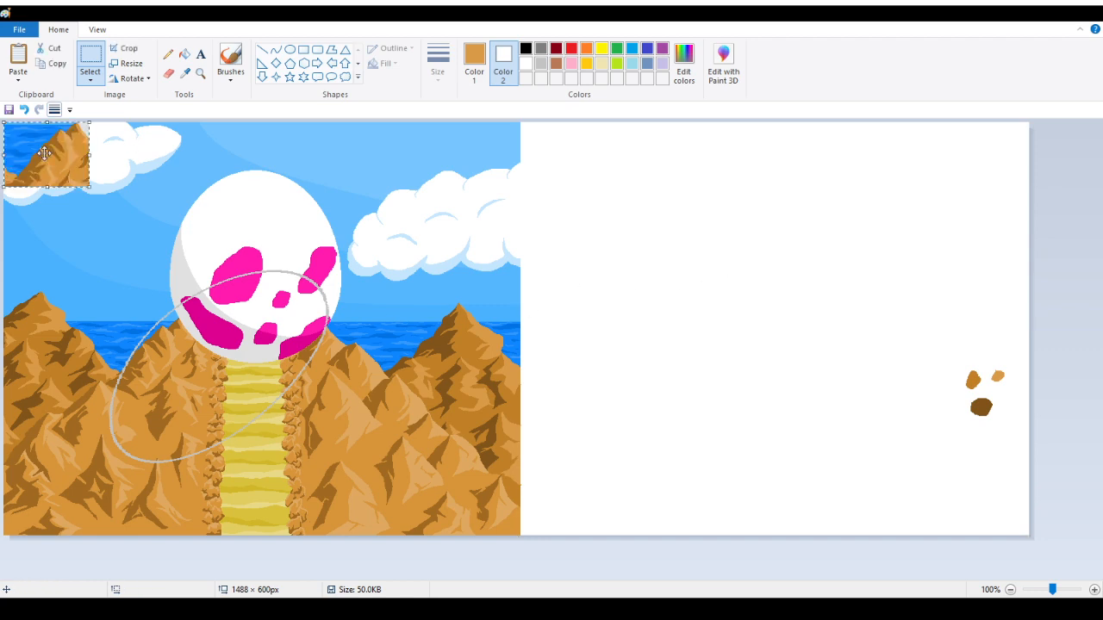
pyautogui.moveTo(43, 153); pyautogui.dragTo(665, 307)
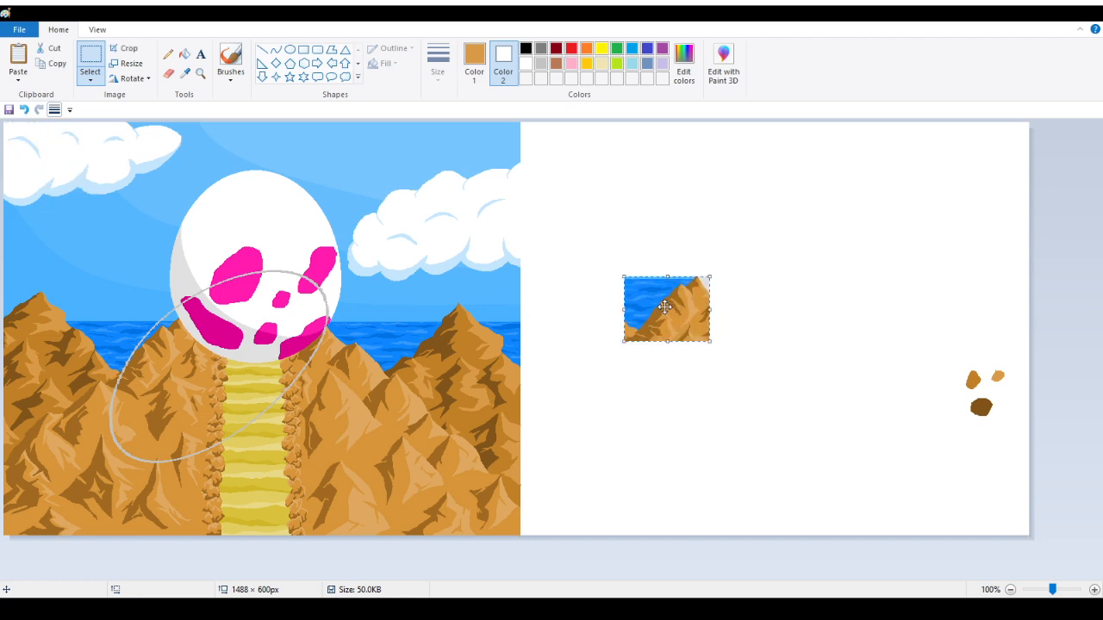
# Step: Fill the egg corner and all brown mountain areas of the pasted piece with white, keeping only the sky and sea
pyautogui.click(201, 74)
pyautogui.click(695, 324)
pyautogui.click(603, 308)
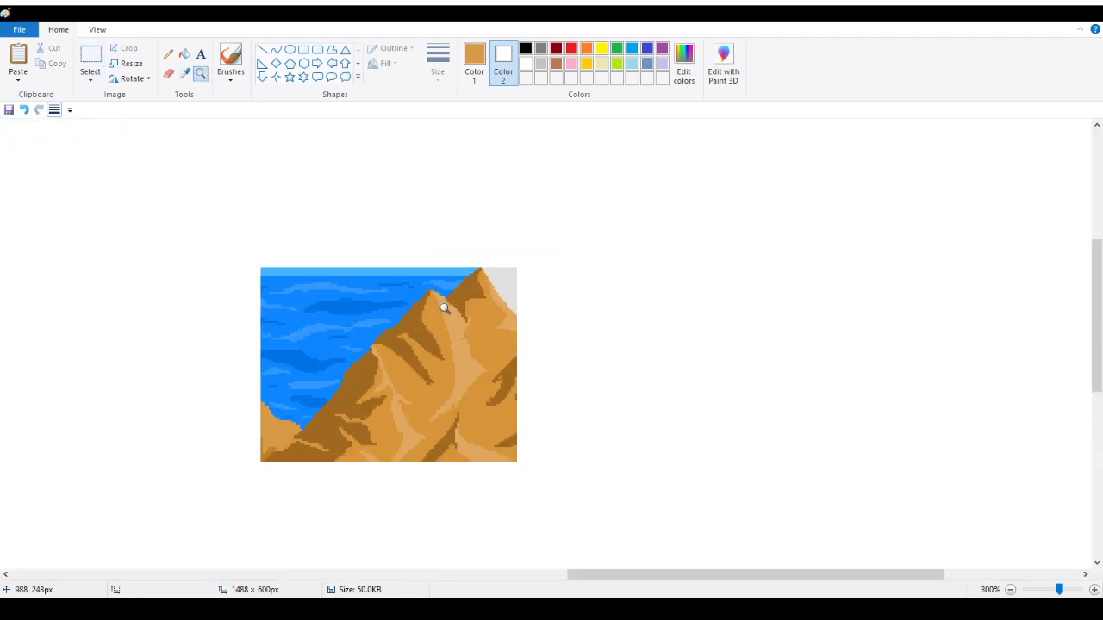
pyautogui.click(575, 361)
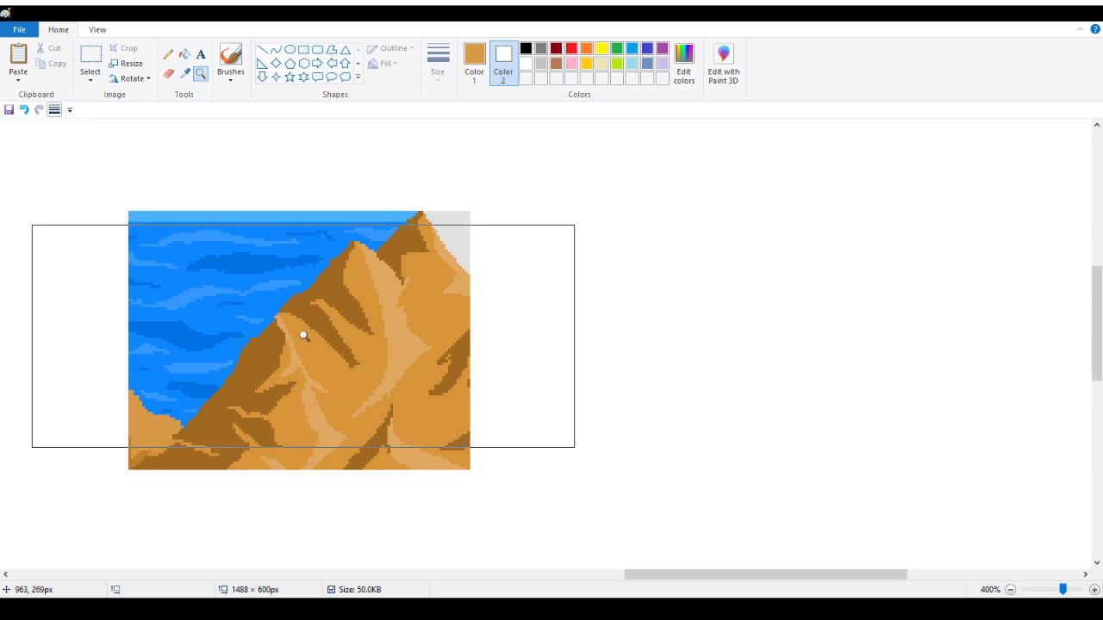
pyautogui.click(184, 54)
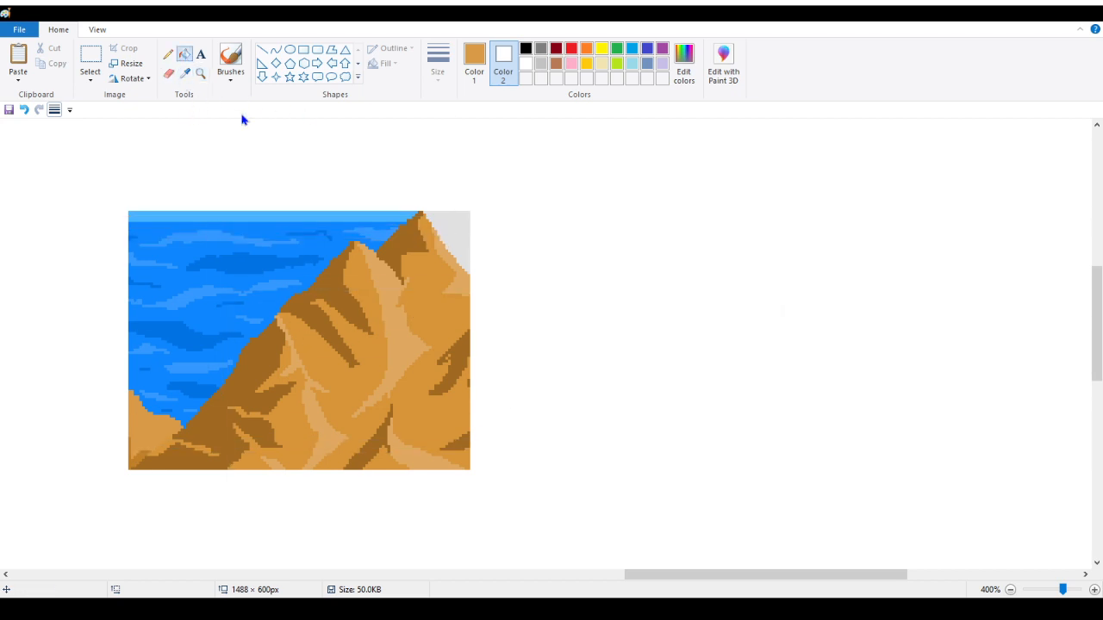
pyautogui.rightClick(461, 228)
pyautogui.rightClick(438, 257)
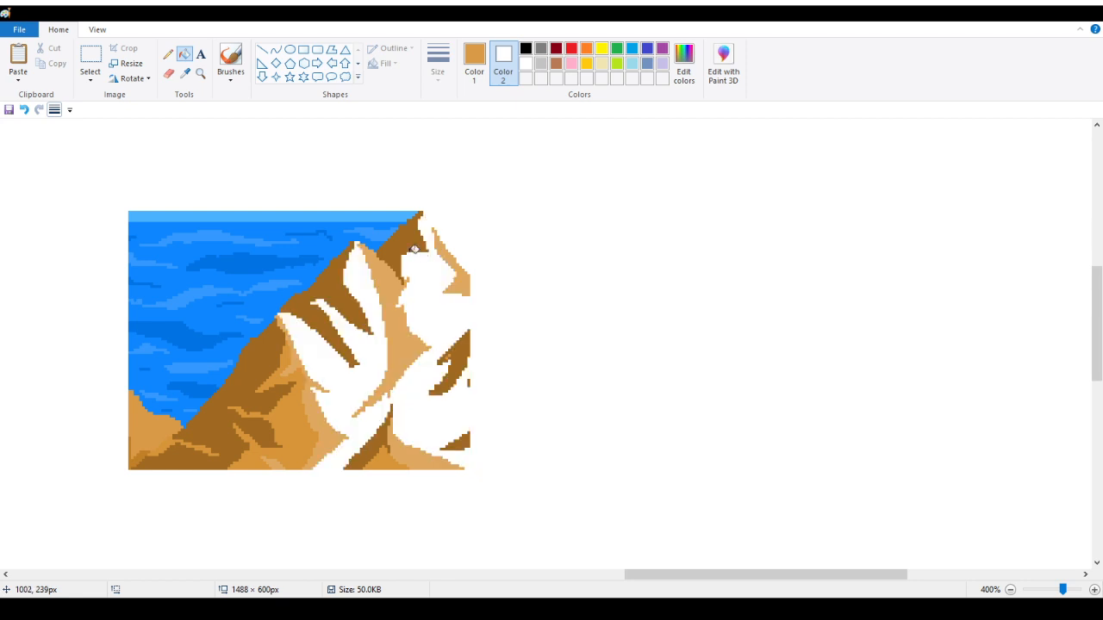
pyautogui.rightClick(409, 244)
pyautogui.rightClick(392, 281)
pyautogui.rightClick(455, 270)
pyautogui.rightClick(461, 353)
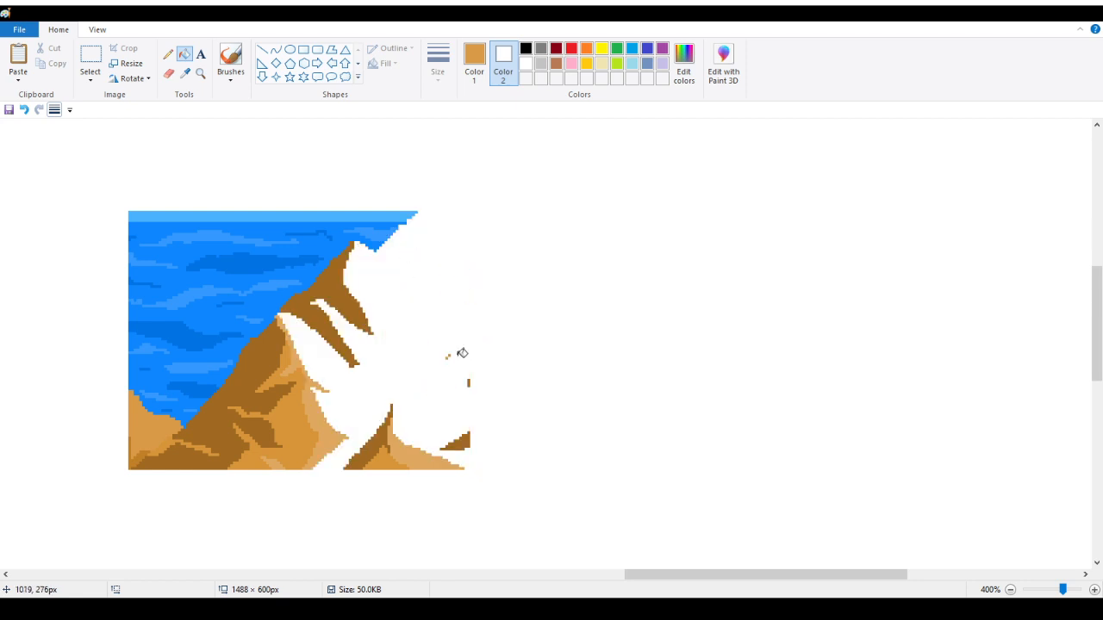
pyautogui.rightClick(332, 295)
pyautogui.rightClick(276, 340)
pyautogui.rightClick(293, 394)
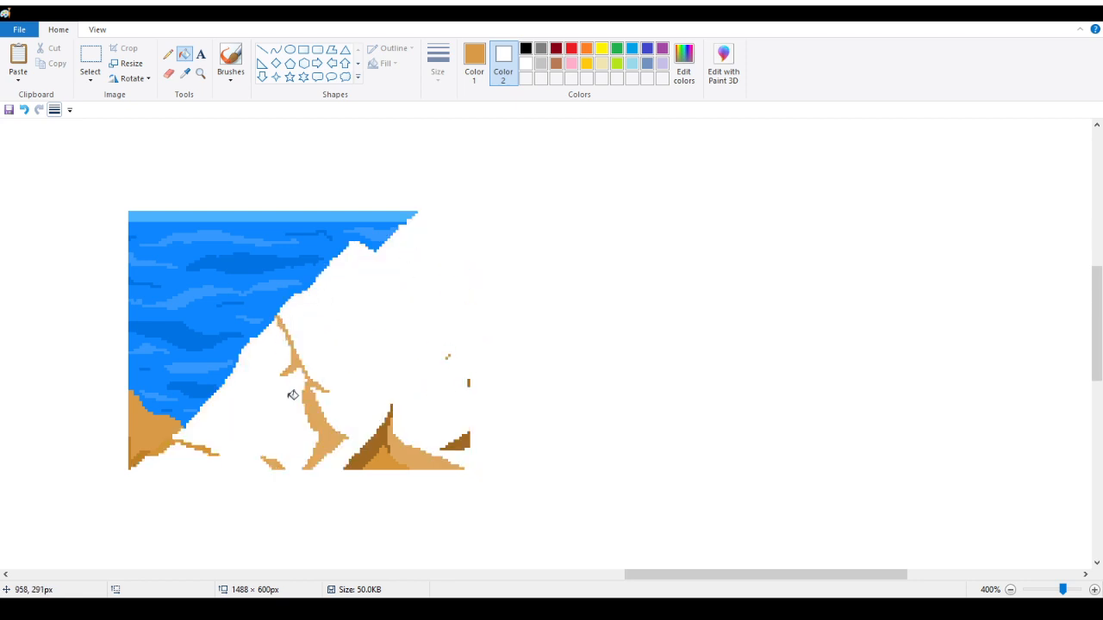
pyautogui.rightClick(149, 433)
pyautogui.rightClick(168, 442)
pyautogui.rightClick(144, 457)
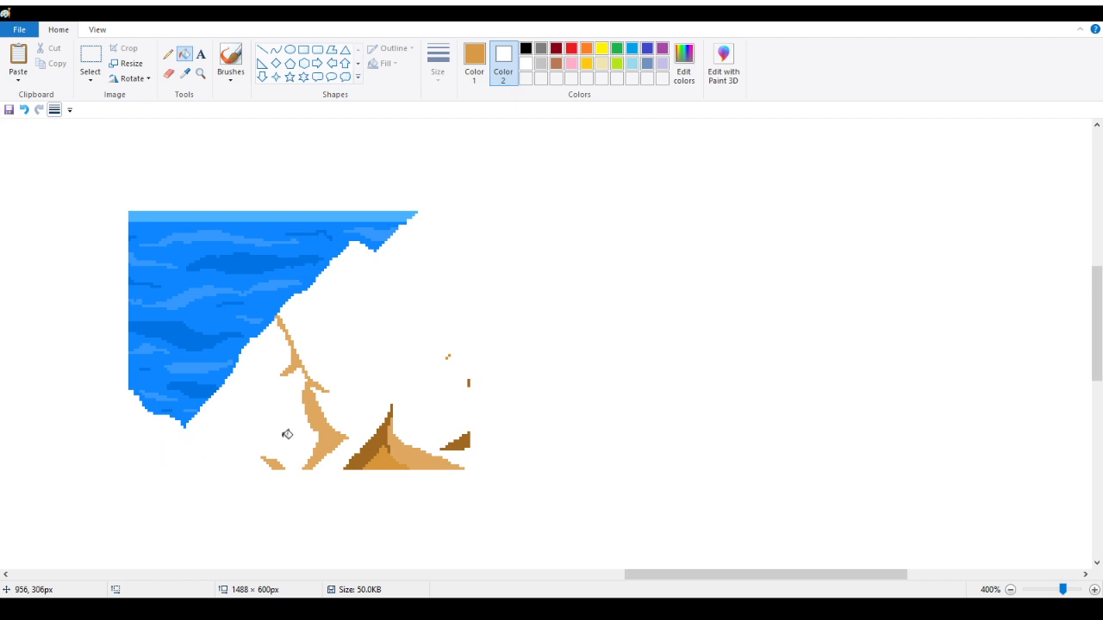
pyautogui.rightClick(326, 421)
pyautogui.rightClick(274, 462)
pyautogui.rightClick(383, 456)
pyautogui.rightClick(372, 444)
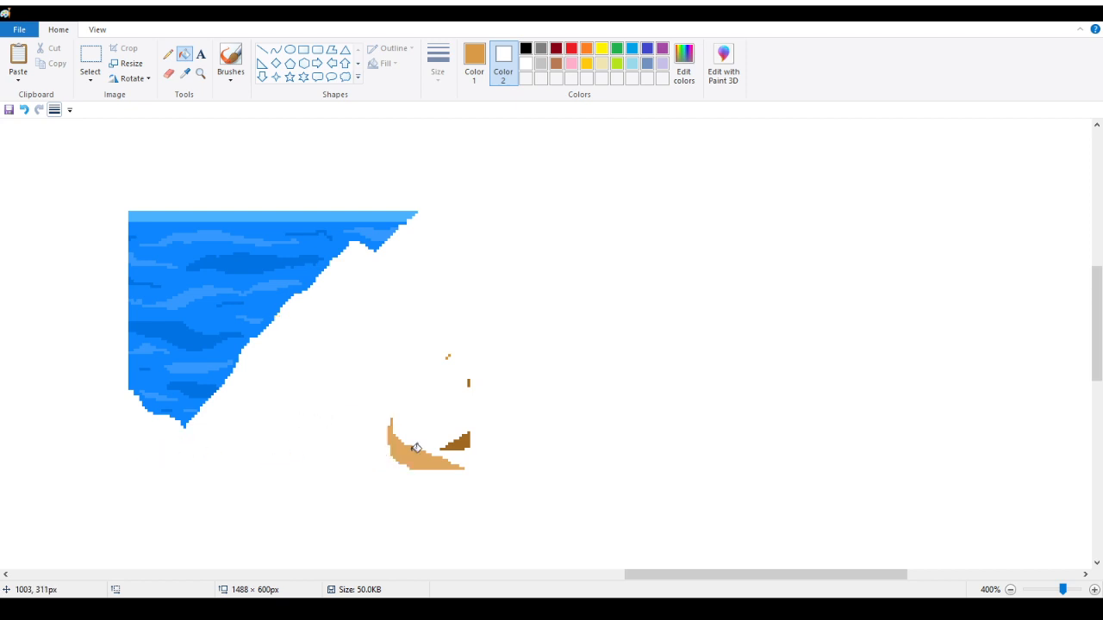
pyautogui.rightClick(417, 450)
pyautogui.rightClick(464, 435)
# Step: Erase the leftover brown specks beside the isolated sea piece
pyautogui.click(185, 73)
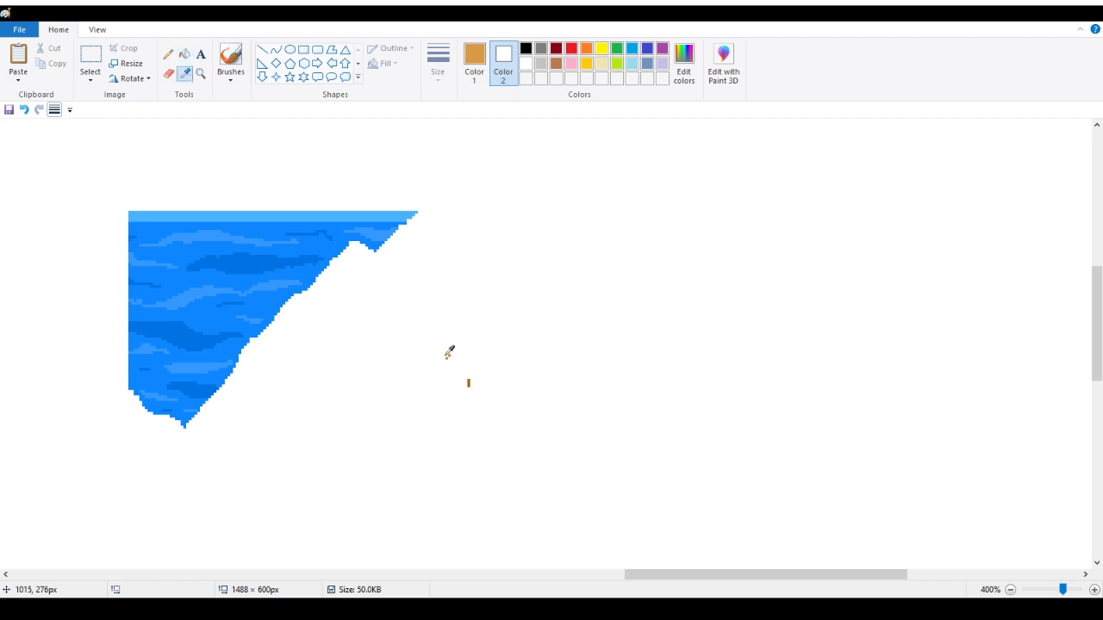
pyautogui.click(169, 74)
pyautogui.moveTo(448, 355); pyautogui.dragTo(492, 404)
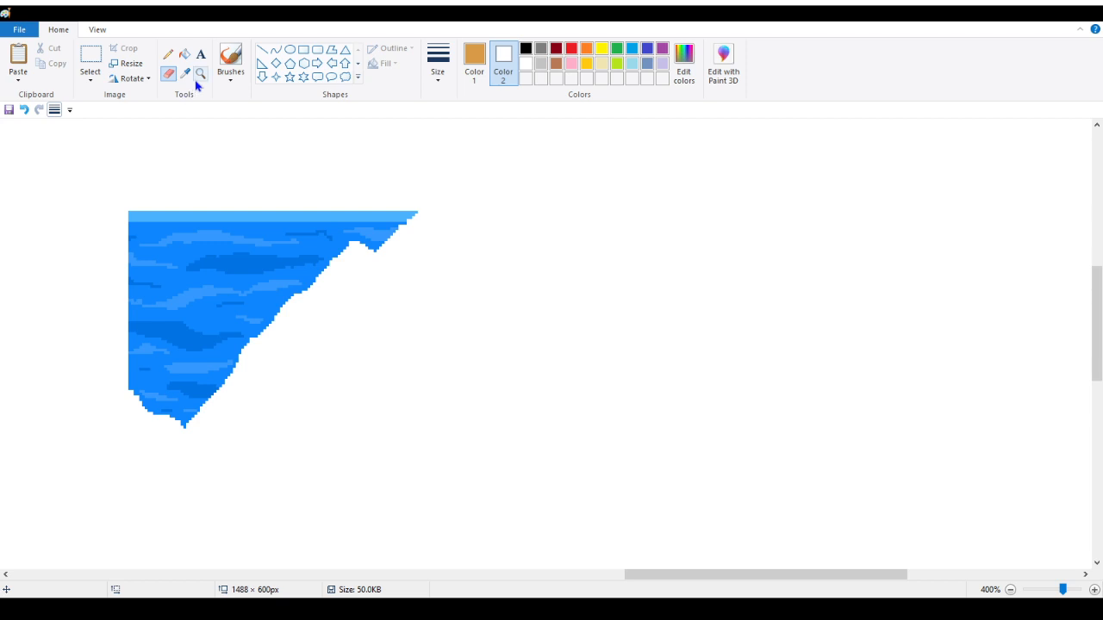
# Step: Copy the isolated sea piece with a 182 × 112 px selection and paste it over the outline crossing the sea beside the egg
pyautogui.click(90, 59)
pyautogui.moveTo(62, 155); pyautogui.dragTo(564, 464)
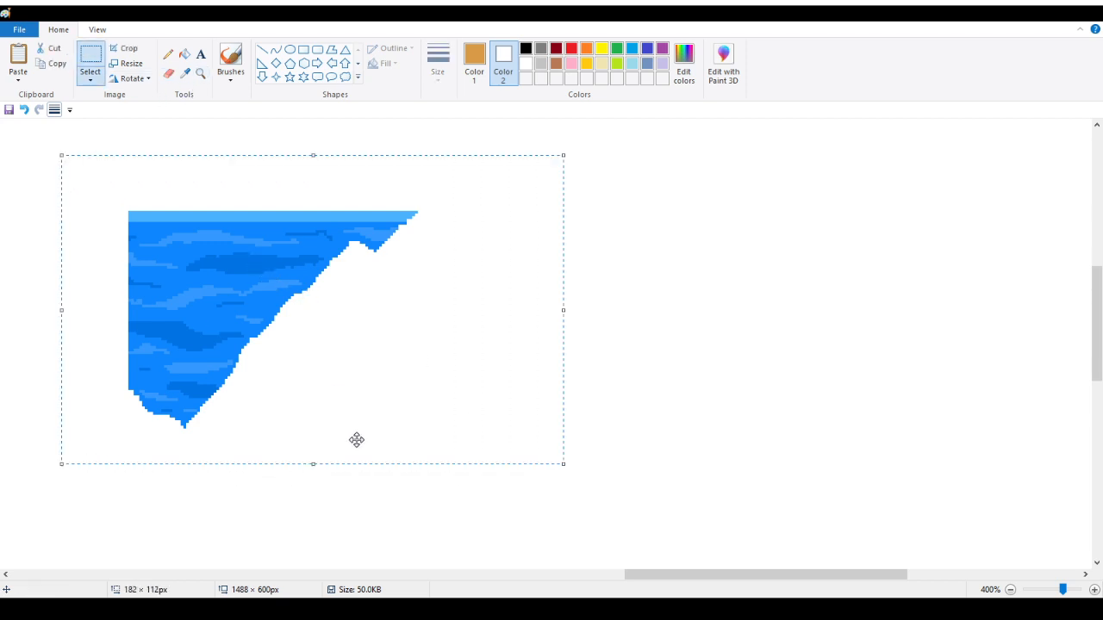
pyautogui.moveTo(750, 574); pyautogui.dragTo(216, 574)
pyautogui.scroll(-2, 129, 426)
pyautogui.click(115, 237)
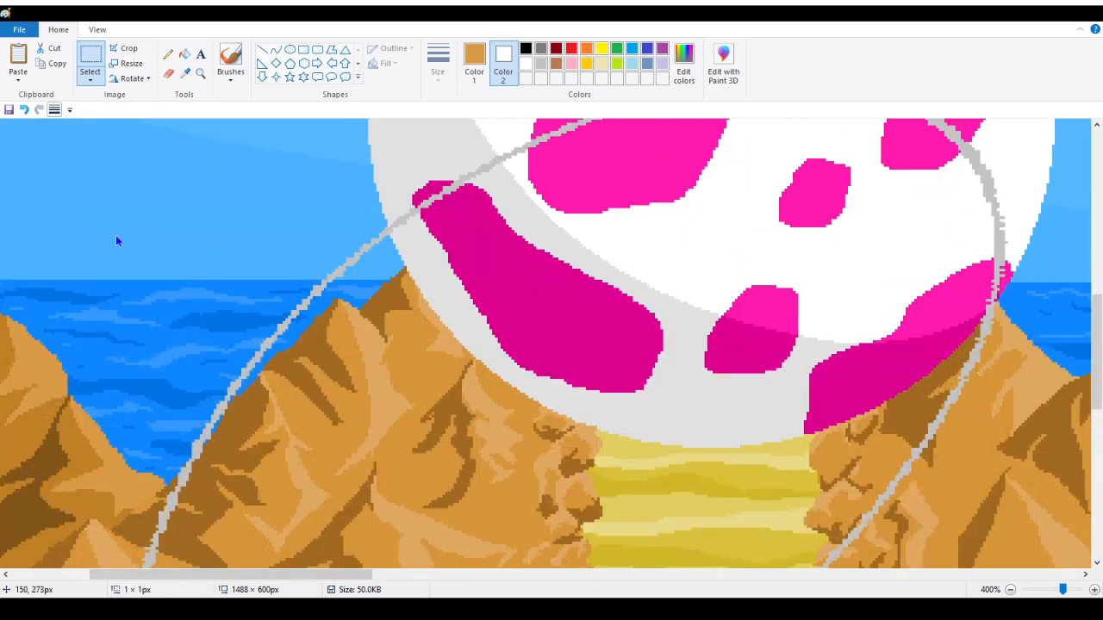
pyautogui.hotkey('ctrl', 'v')
pyautogui.moveTo(163, 241); pyautogui.dragTo(207, 333)
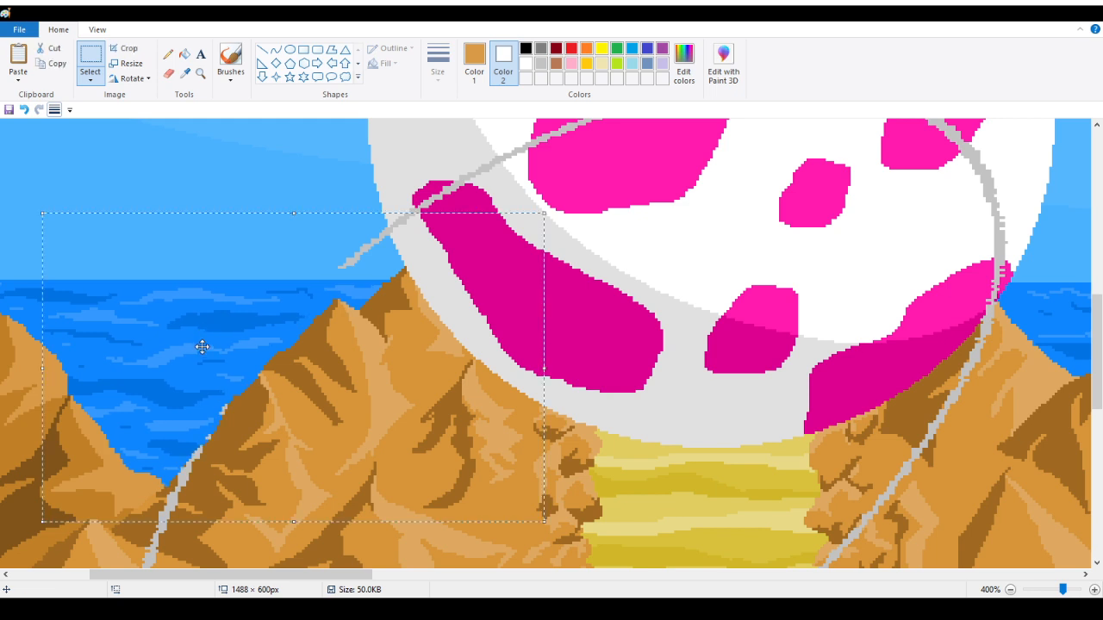
# Step: Fine-tune the pasted sea patch's alignment with the horizon and mountain edge, deselect it, and inspect the join
pyautogui.hotkey('ctrl', 'z')
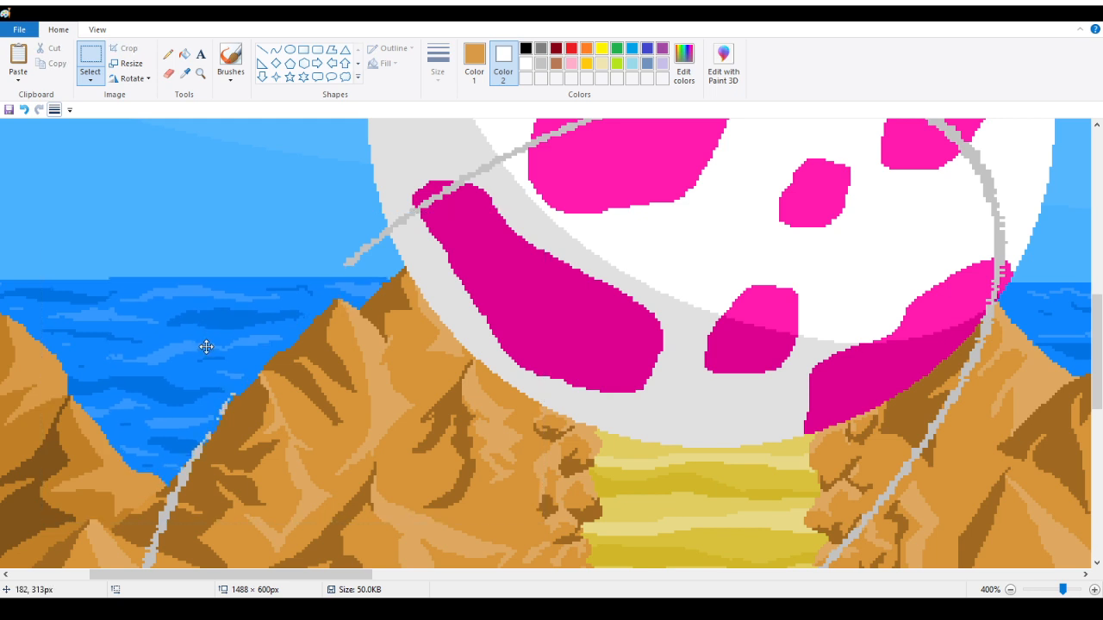
pyautogui.hotkey('ctrl', 'z')
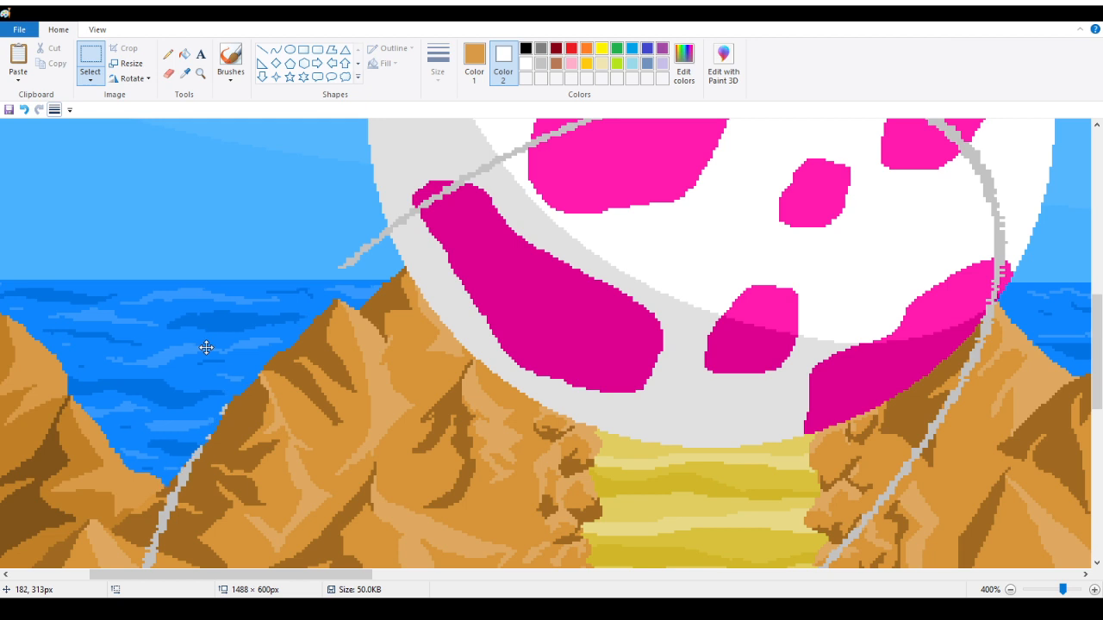
pyautogui.moveTo(206, 349); pyautogui.dragTo(210, 345)
pyautogui.click(215, 174)
pyautogui.scroll(5, 301, 289)
pyautogui.scroll(-5, 280, 296)
pyautogui.scroll(-5, 279, 296)
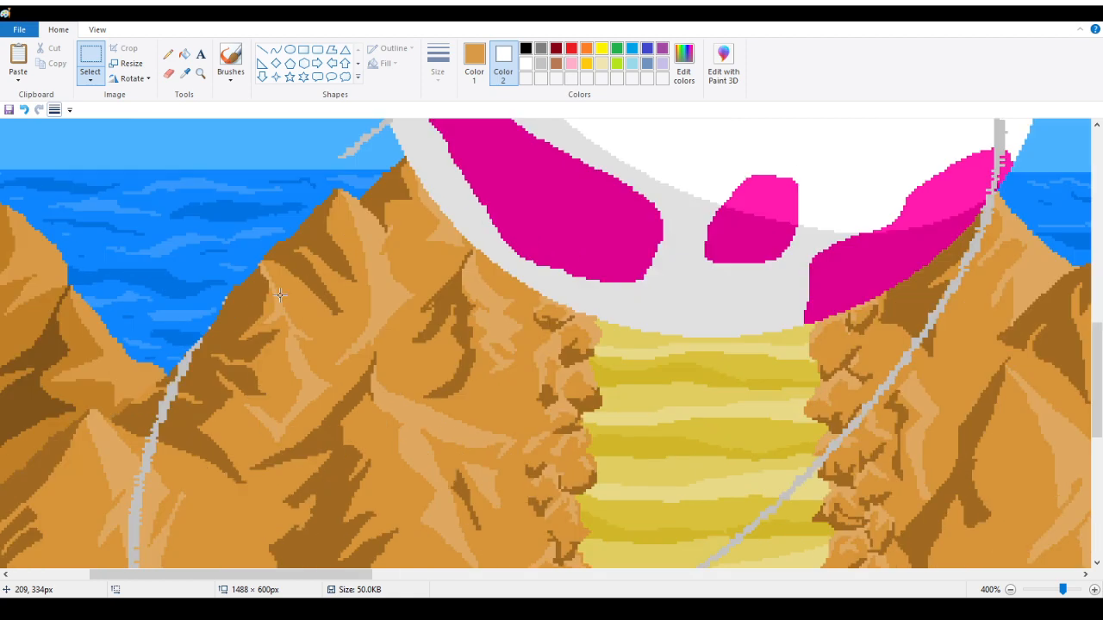
# Step: Paint a small filled swatch of the mountains' medium orange-brown on the blank canvas beside the picture
pyautogui.click(199, 78)
pyautogui.rightClick(267, 226)
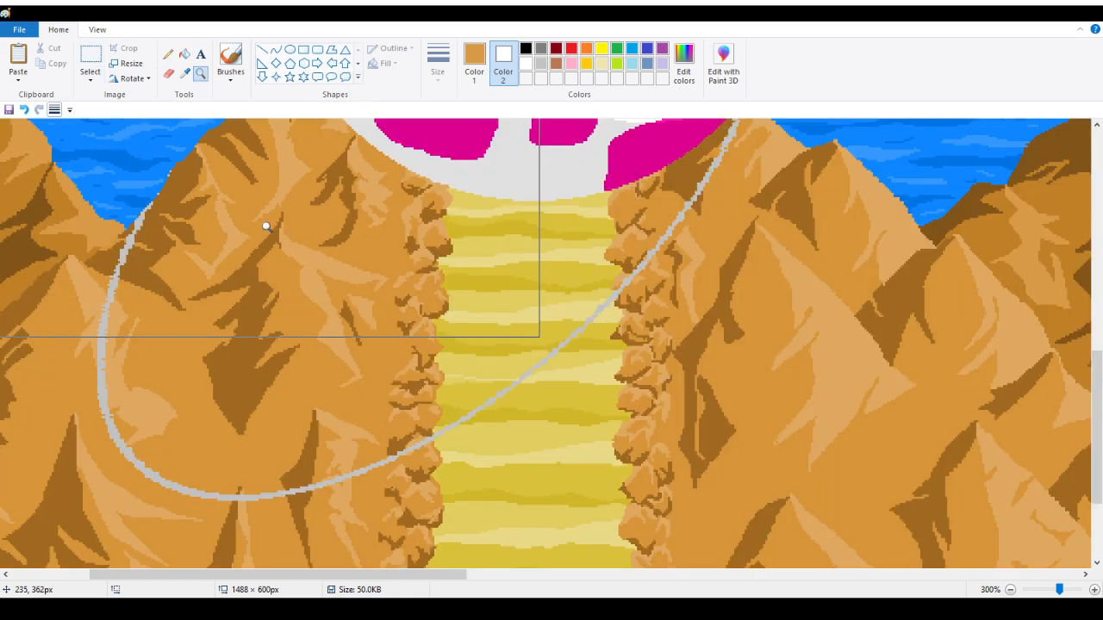
pyautogui.rightClick(267, 227)
pyautogui.rightClick(525, 512)
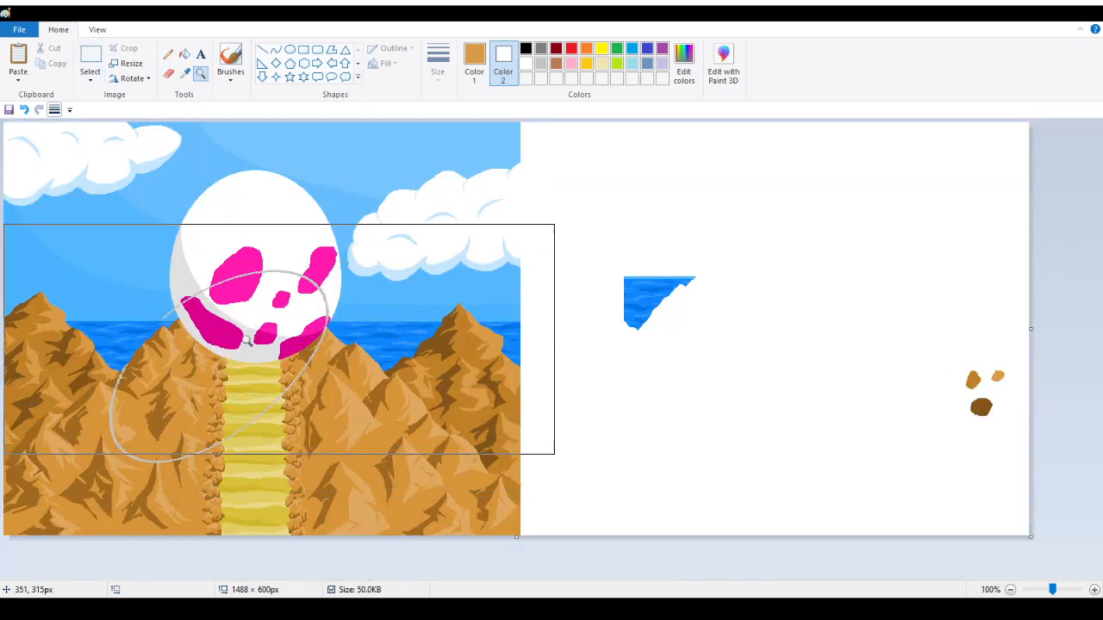
pyautogui.click(276, 405)
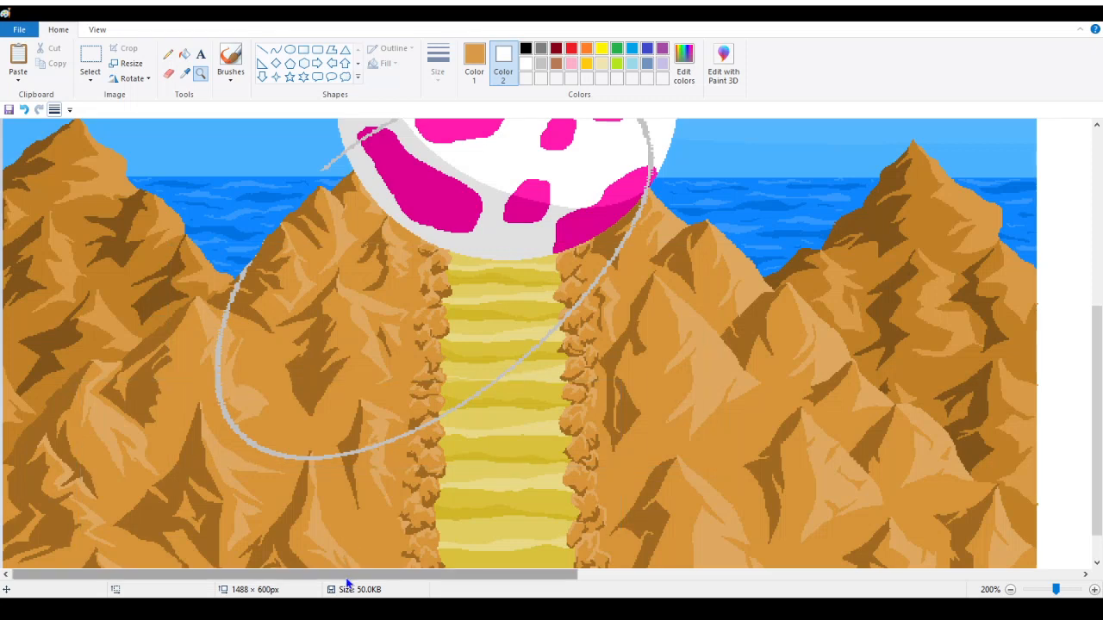
pyautogui.moveTo(347, 575); pyautogui.dragTo(453, 575)
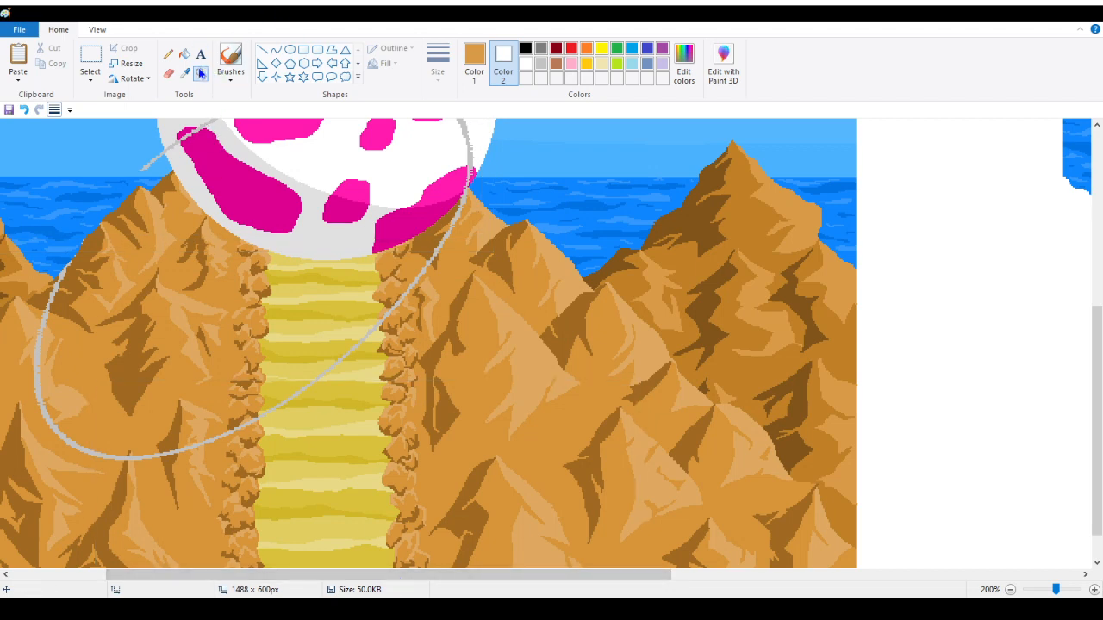
pyautogui.click(170, 75)
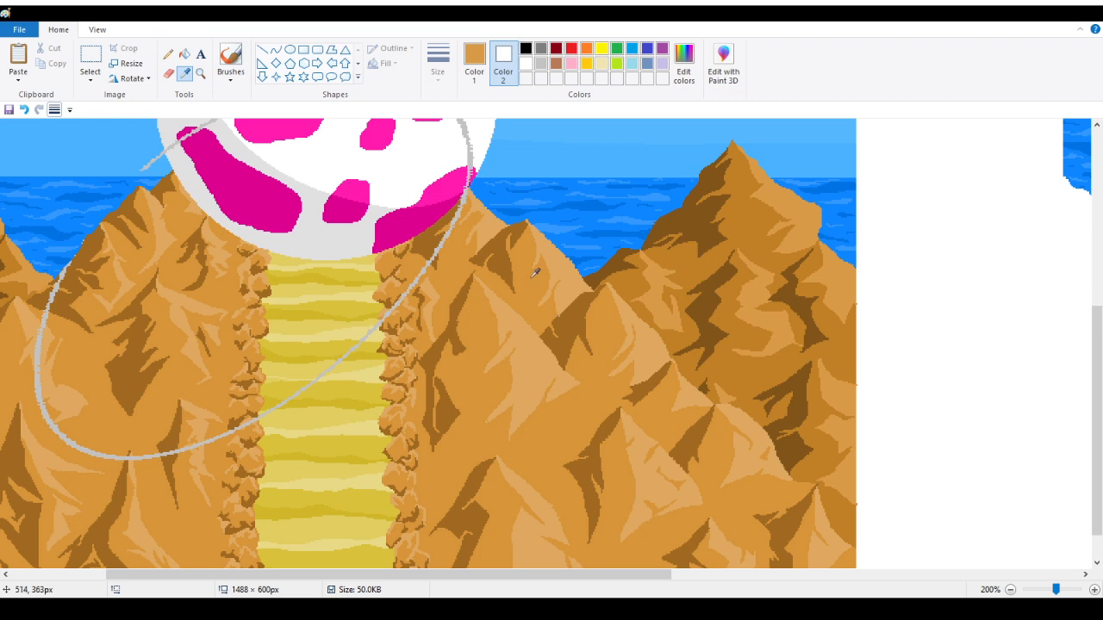
pyautogui.click(168, 53)
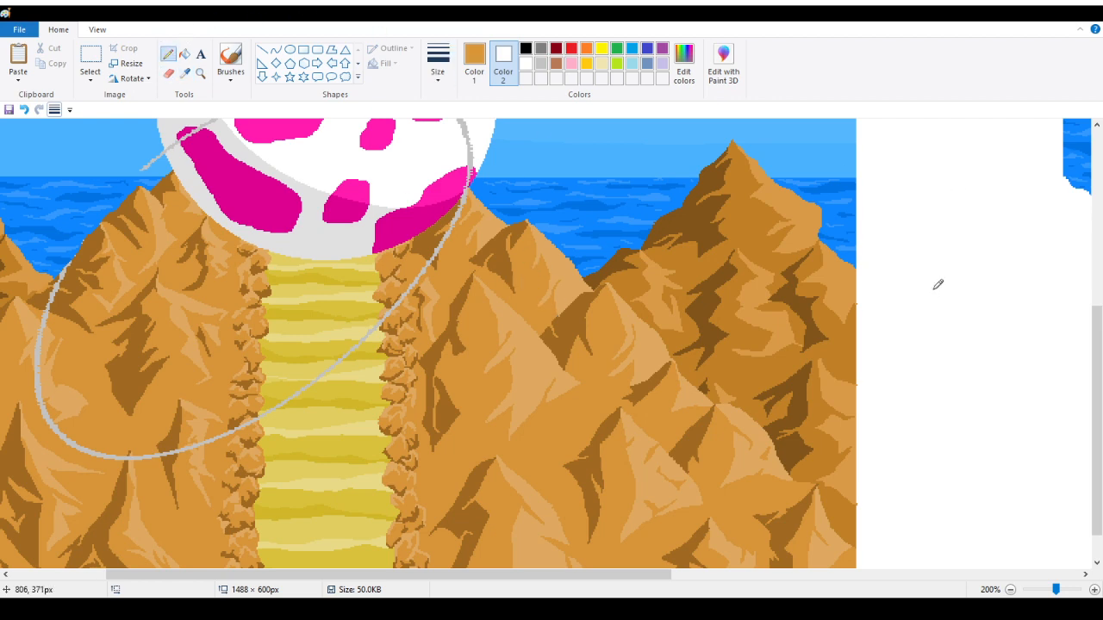
pyautogui.moveTo(936, 290); pyautogui.dragTo(936, 292)
pyautogui.click(184, 54)
pyautogui.click(939, 301)
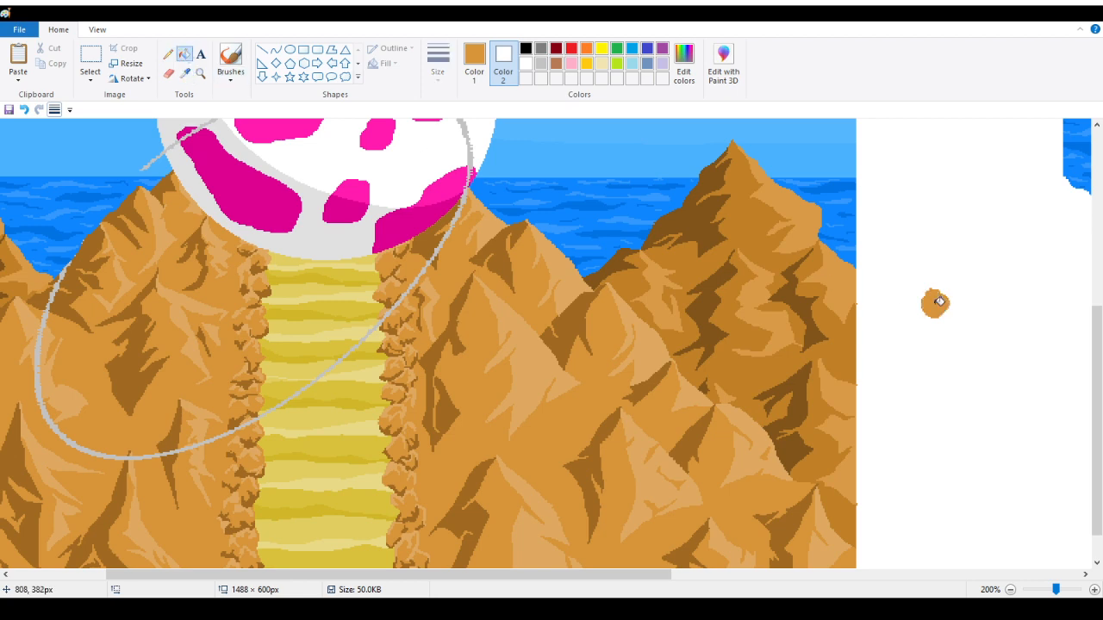
# Step: Sample the mountains' dark shadow brown and light highlight brown, and paint filled swatches of them below and above the medium brown swatch
pyautogui.click(184, 73)
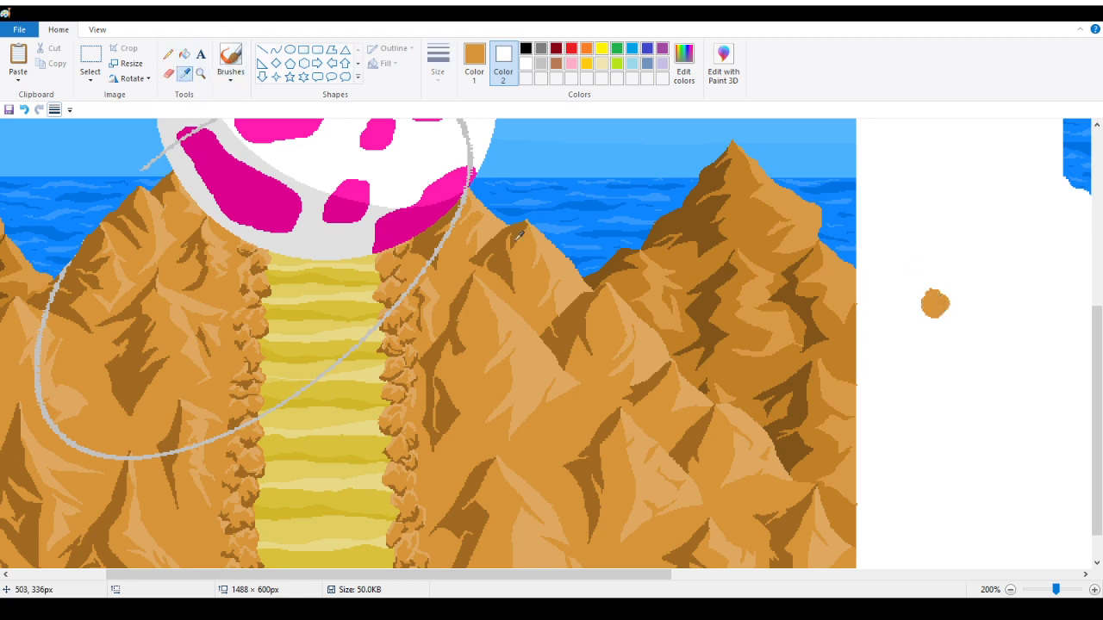
pyautogui.click(500, 252)
pyautogui.click(184, 73)
pyautogui.rightClick(576, 278)
pyautogui.click(168, 56)
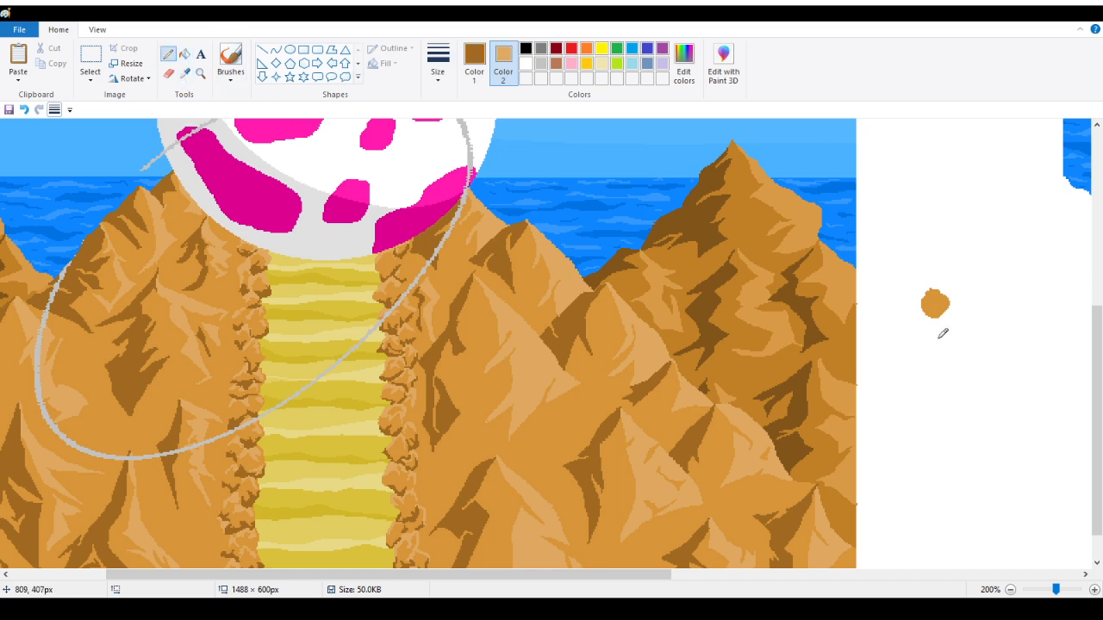
pyautogui.moveTo(939, 337); pyautogui.dragTo(950, 351)
pyautogui.moveTo(932, 253)
pyautogui.mouseDown()
pyautogui.moveTo(922, 274)
pyautogui.moveTo(930, 252)
pyautogui.mouseUp()
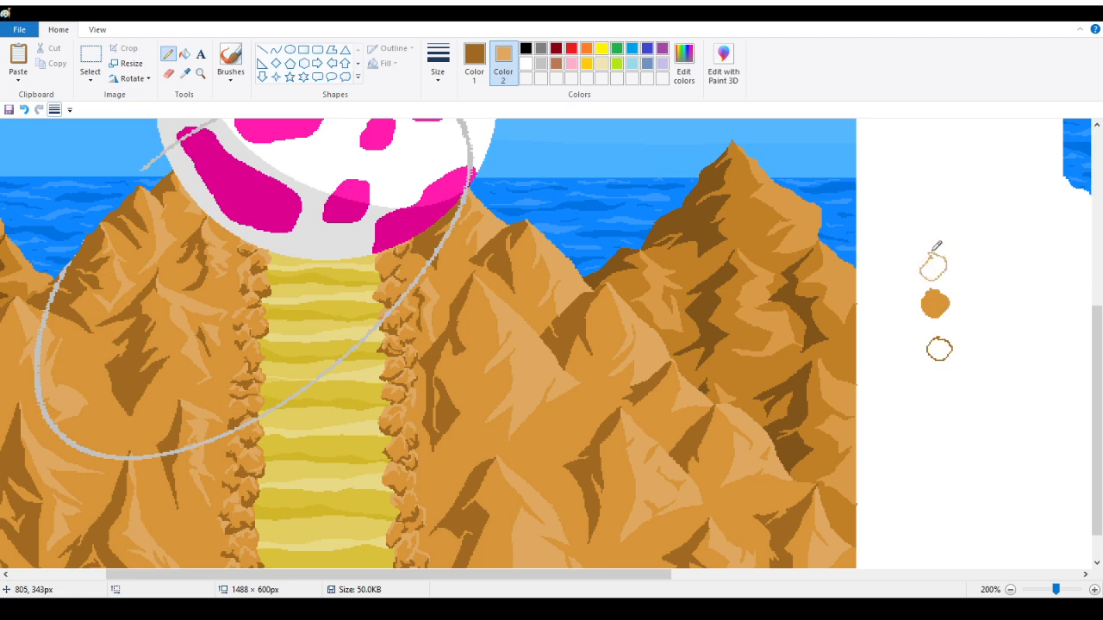
pyautogui.click(184, 53)
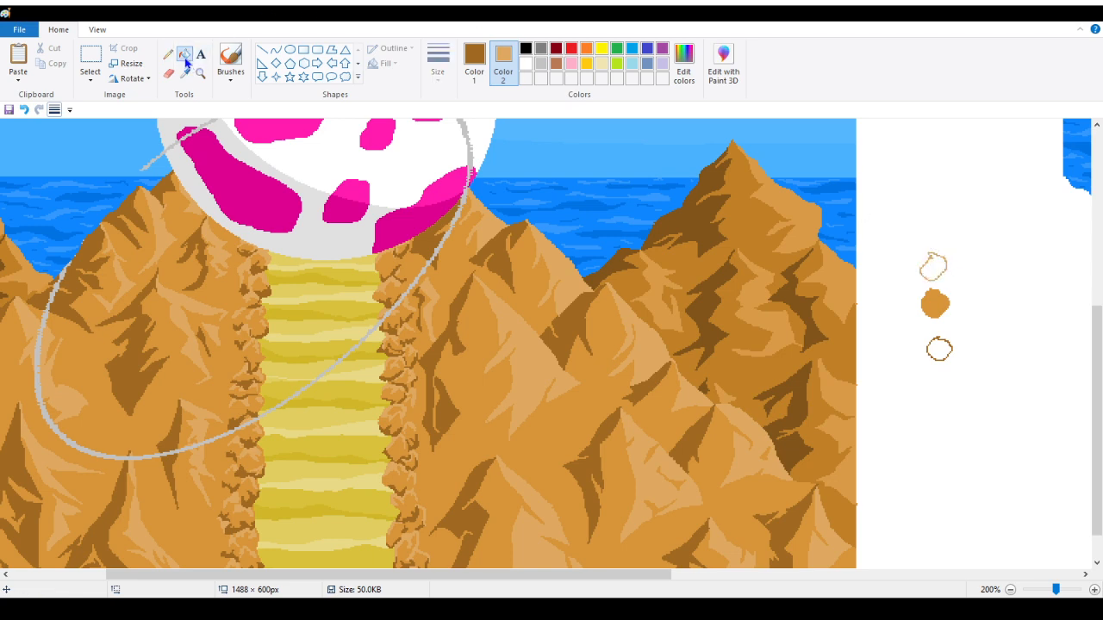
pyautogui.rightClick(935, 266)
pyautogui.click(940, 349)
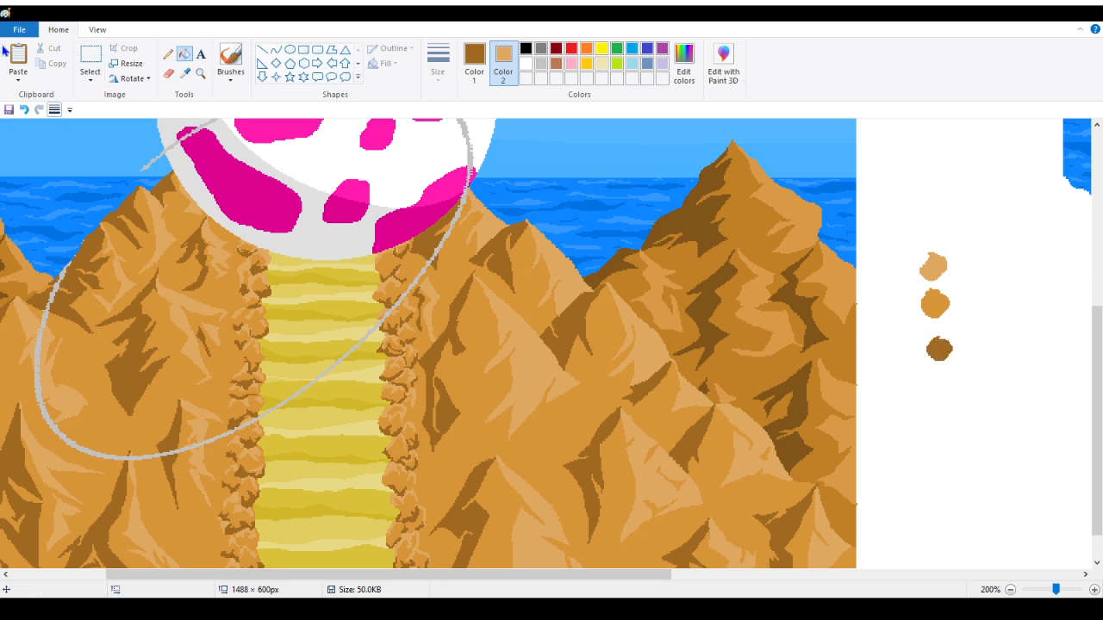
# Step: Sample the light brown swatch, mix a darker custom brown as the secondary colour, and paint a second light brown swatch beside the first
pyautogui.click(185, 73)
pyautogui.click(932, 265)
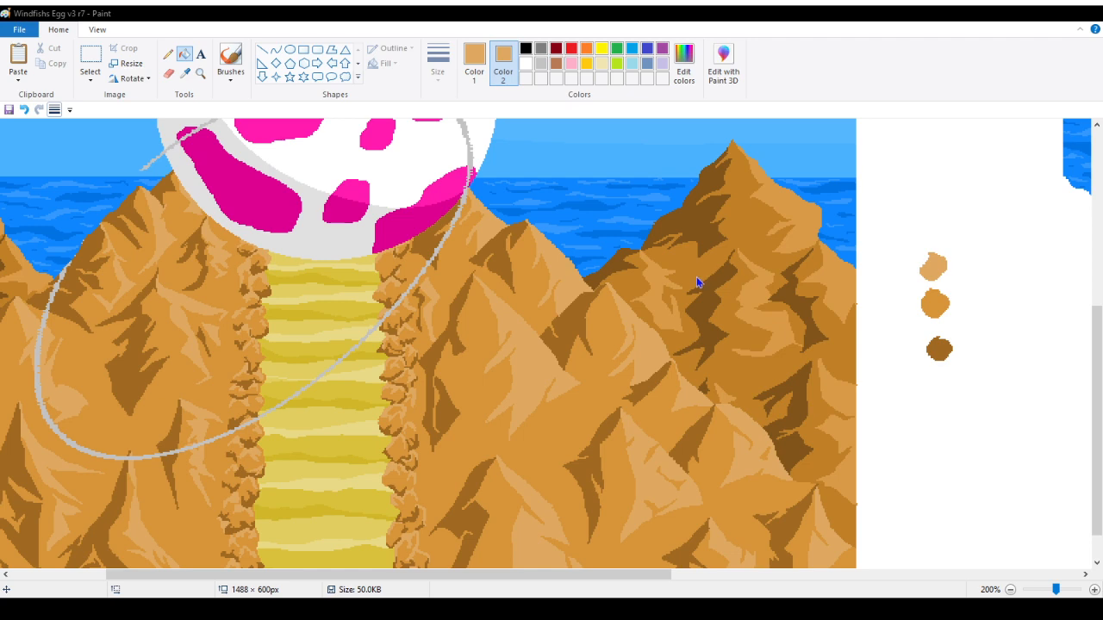
pyautogui.click(427, 404)
pyautogui.click(169, 53)
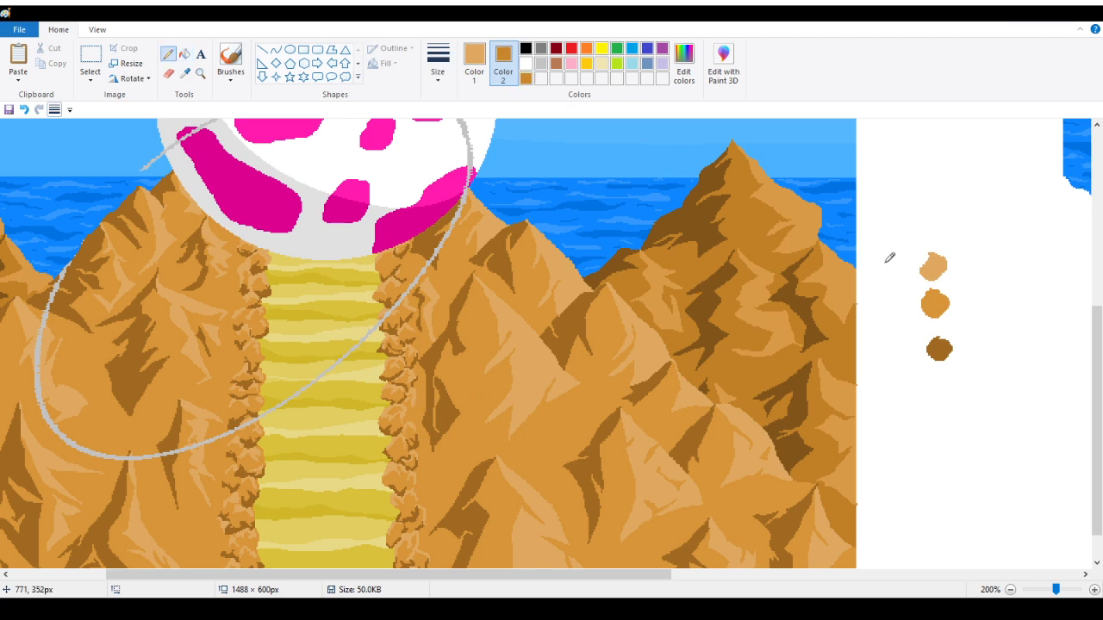
pyautogui.moveTo(887, 260)
pyautogui.mouseDown()
pyautogui.moveTo(880, 269)
pyautogui.moveTo(901, 263)
pyautogui.moveTo(891, 255)
pyautogui.mouseUp()
pyautogui.click(184, 53)
pyautogui.click(890, 268)
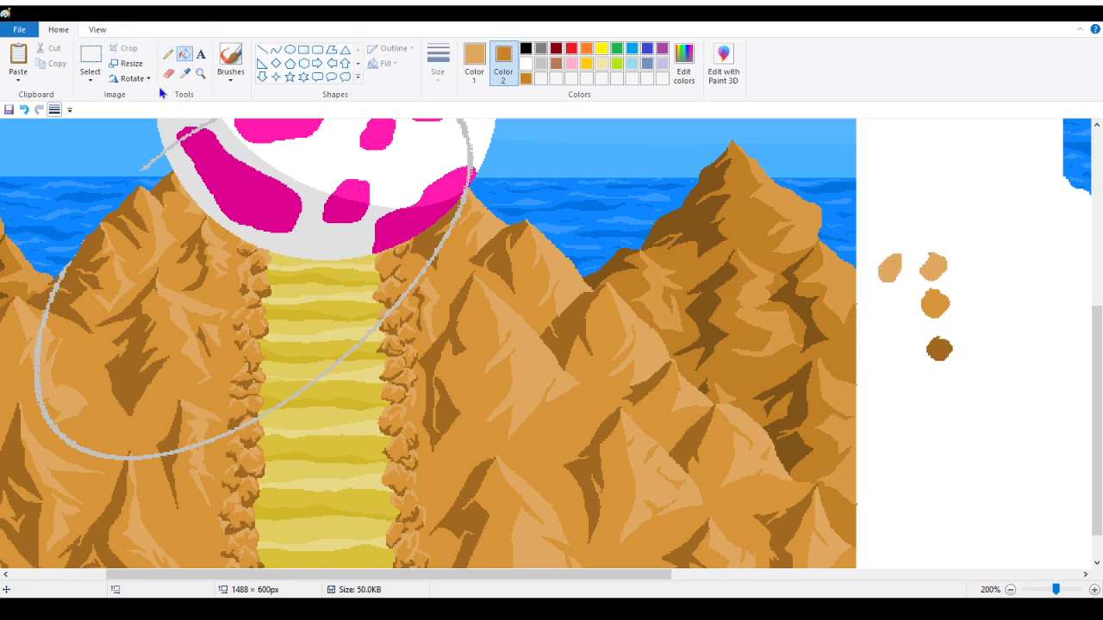
# Step: Refill the new swatch beside the light brown one with a darker custom brown as its shadow tone
pyautogui.click(91, 62)
pyautogui.moveTo(875, 235)
pyautogui.mouseDown()
pyautogui.moveTo(894, 302)
pyautogui.moveTo(925, 288)
pyautogui.moveTo(893, 284)
pyautogui.mouseUp()
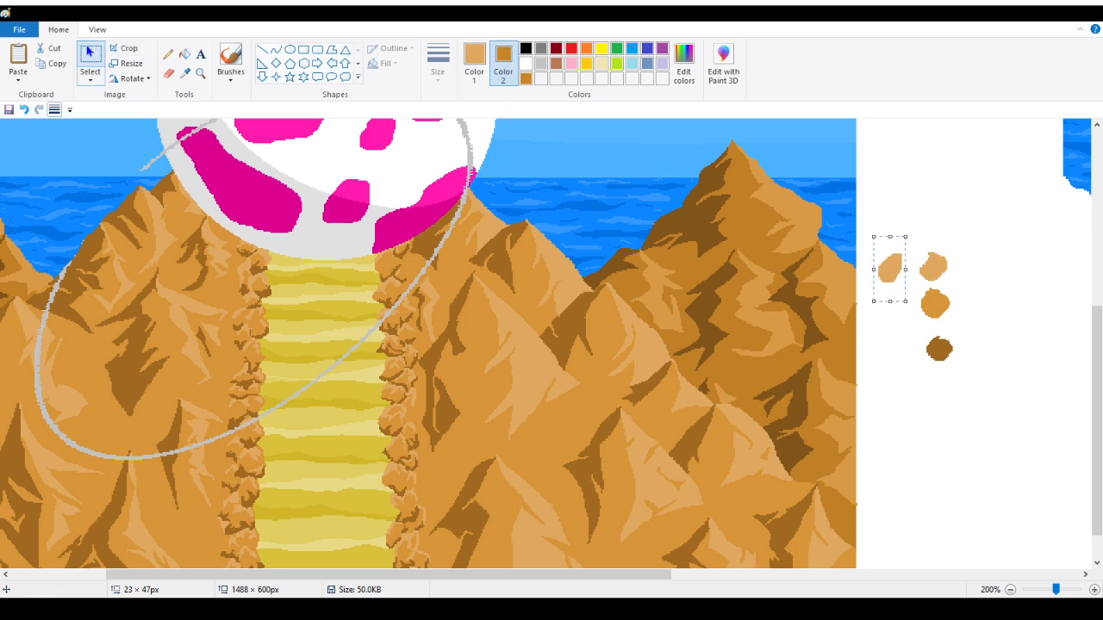
pyautogui.click(183, 54)
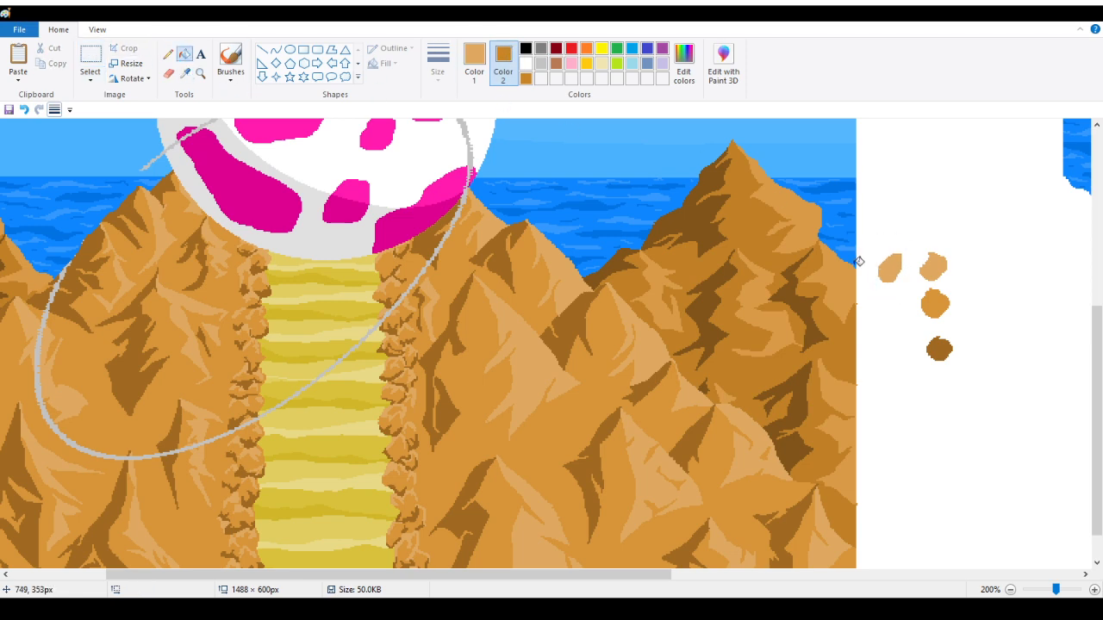
pyautogui.rightClick(888, 265)
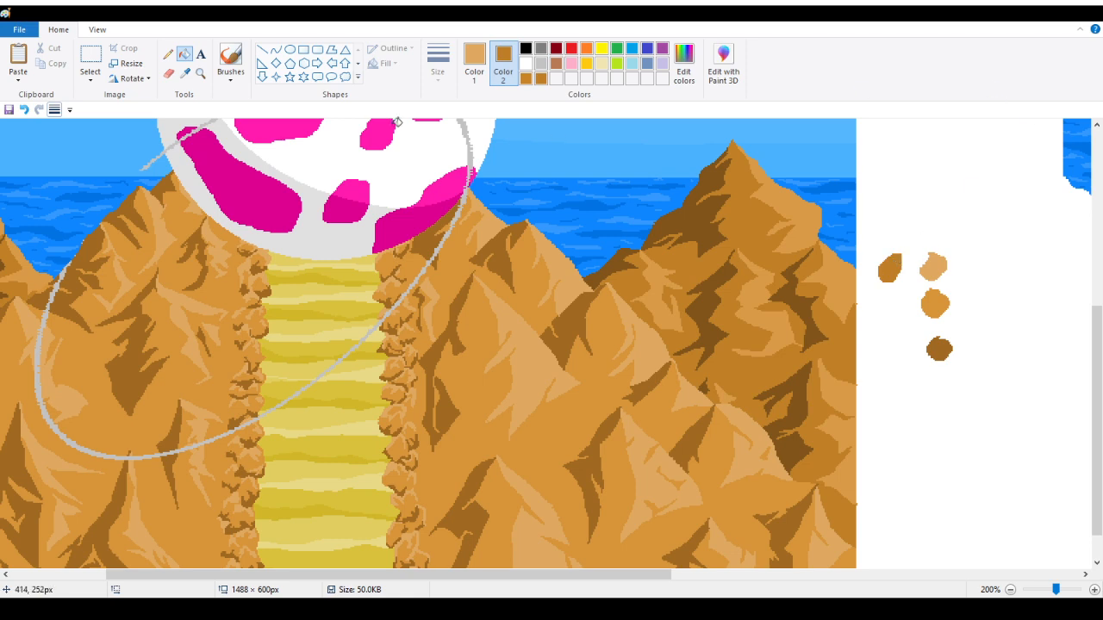
# Step: Sample the medium brown swatch, mix darker custom browns from it, and paint a filled shadow-tone swatch beside it
pyautogui.click(185, 73)
pyautogui.click(935, 306)
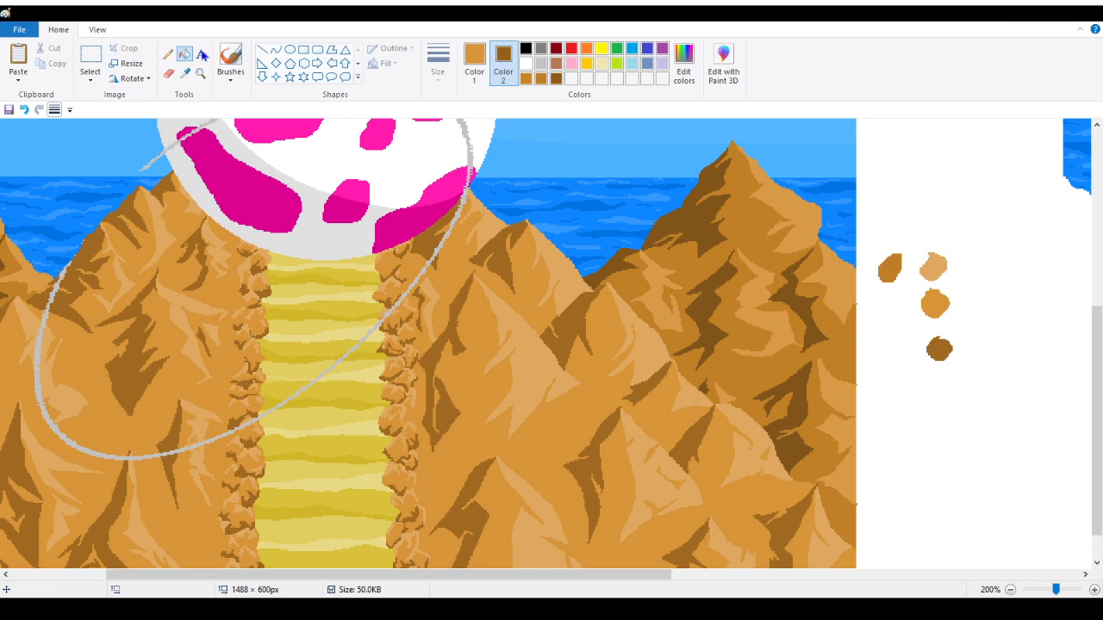
pyautogui.click(170, 51)
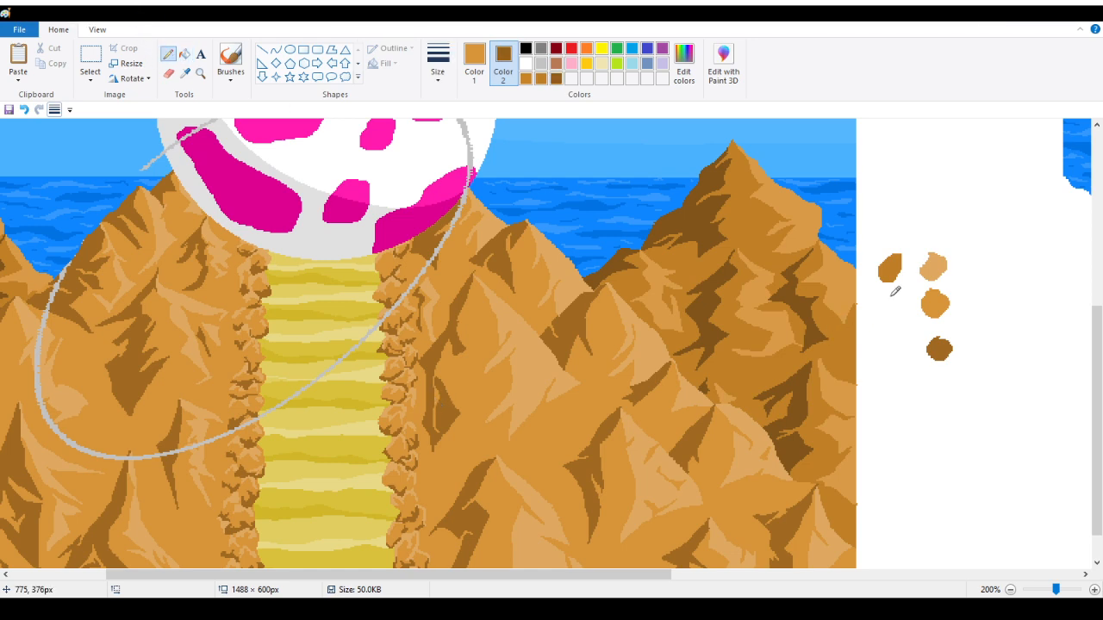
pyautogui.moveTo(891, 296)
pyautogui.mouseDown()
pyautogui.moveTo(891, 325)
pyautogui.moveTo(897, 293)
pyautogui.moveTo(902, 303)
pyautogui.mouseUp()
pyautogui.click(184, 53)
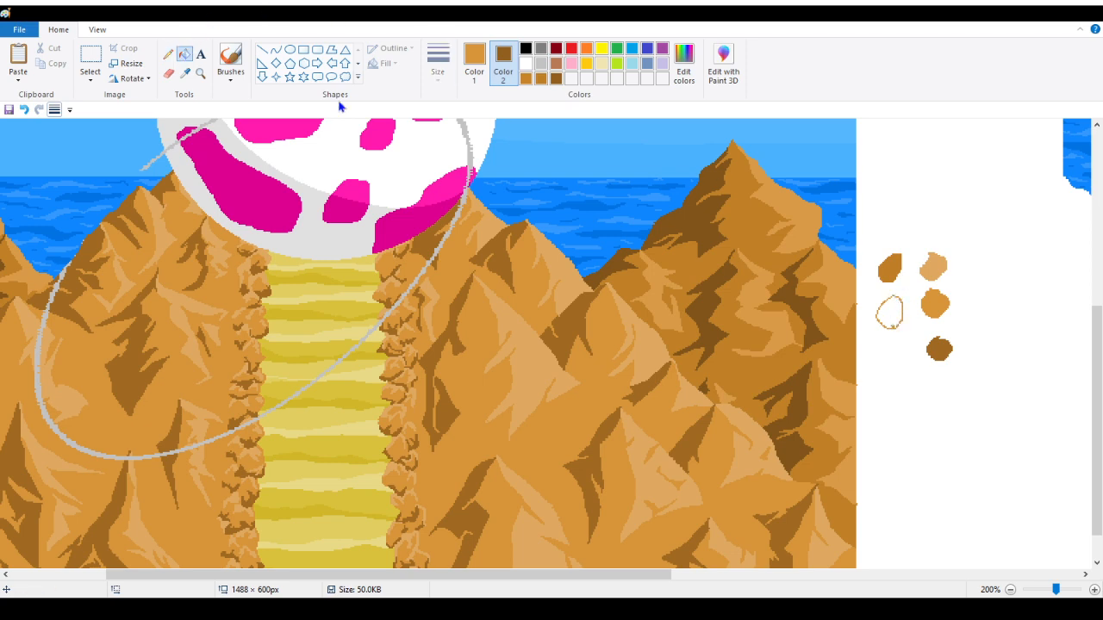
pyautogui.click(898, 306)
pyautogui.rightClick(898, 306)
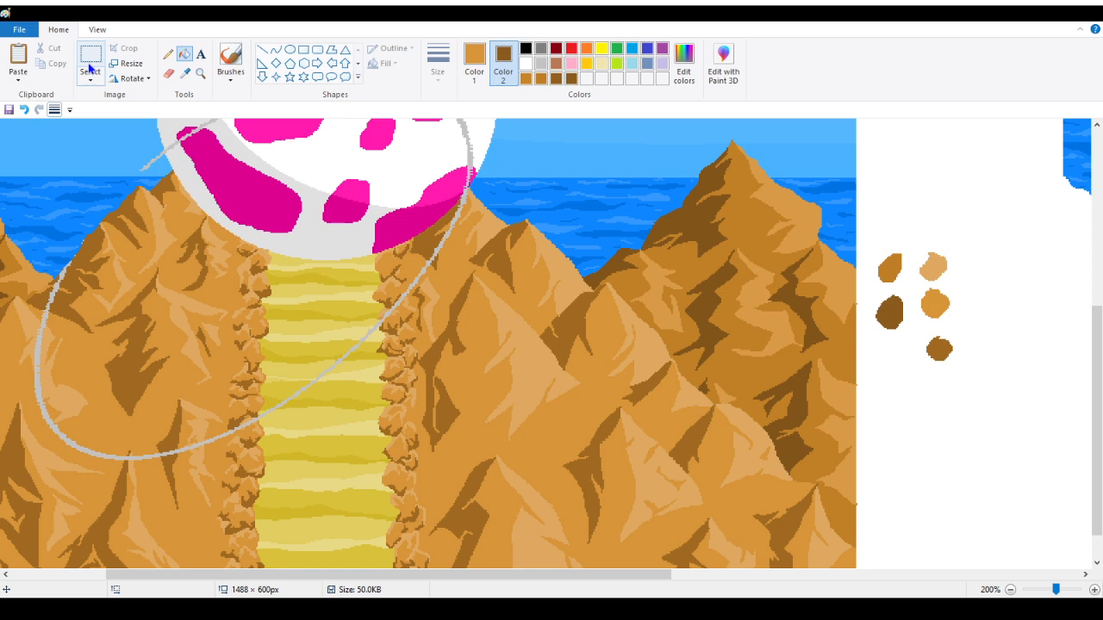
# Step: Sample the dark brown swatch, mix a darker custom brown from it, and paint a filled shadow-tone swatch beside it
pyautogui.click(185, 74)
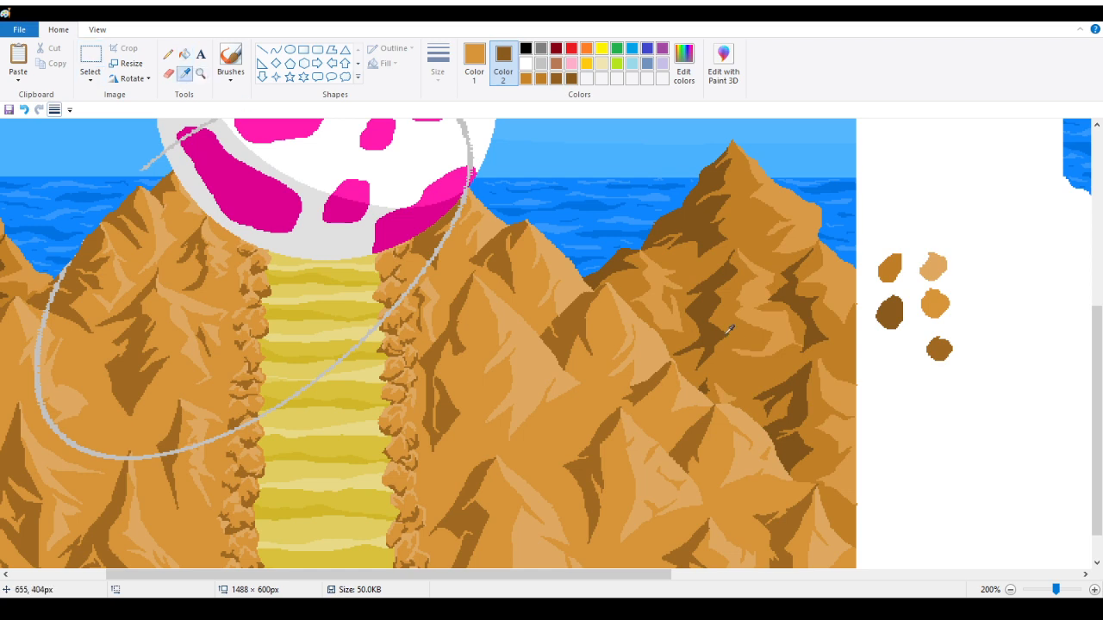
pyautogui.click(945, 350)
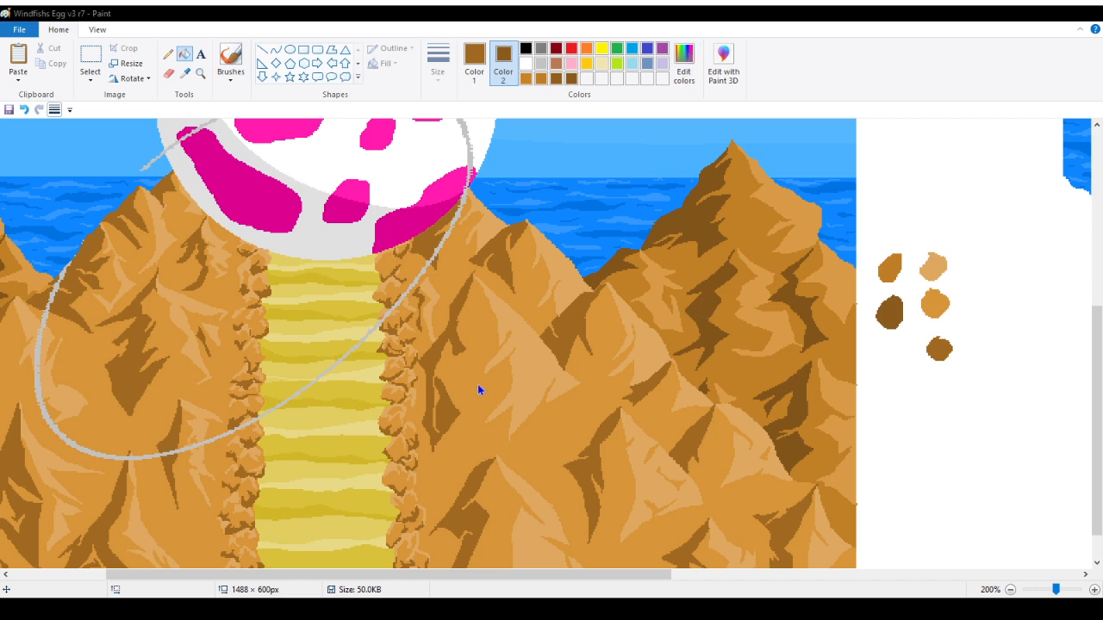
pyautogui.click(168, 53)
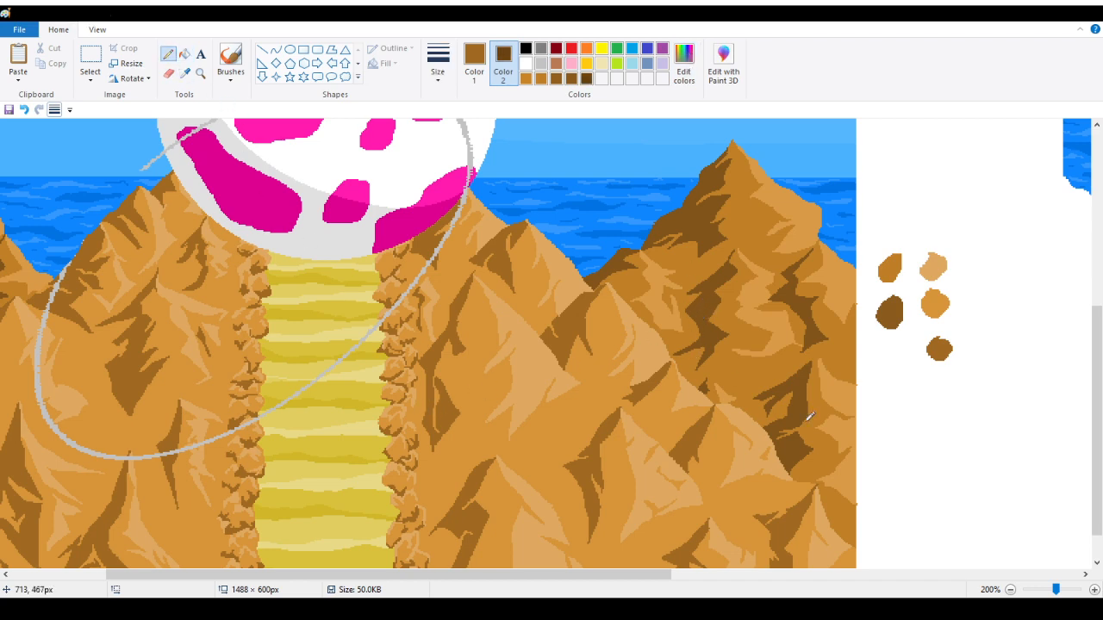
pyautogui.moveTo(901, 345)
pyautogui.mouseDown()
pyautogui.moveTo(877, 357)
pyautogui.moveTo(899, 344)
pyautogui.mouseUp()
pyautogui.click(184, 54)
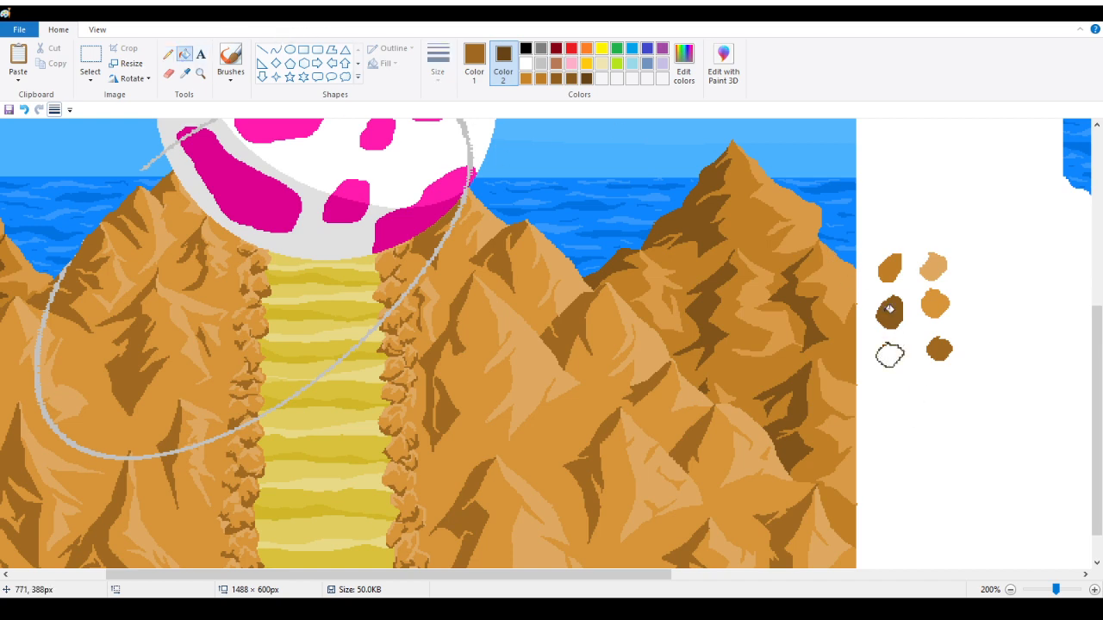
pyautogui.click(893, 356)
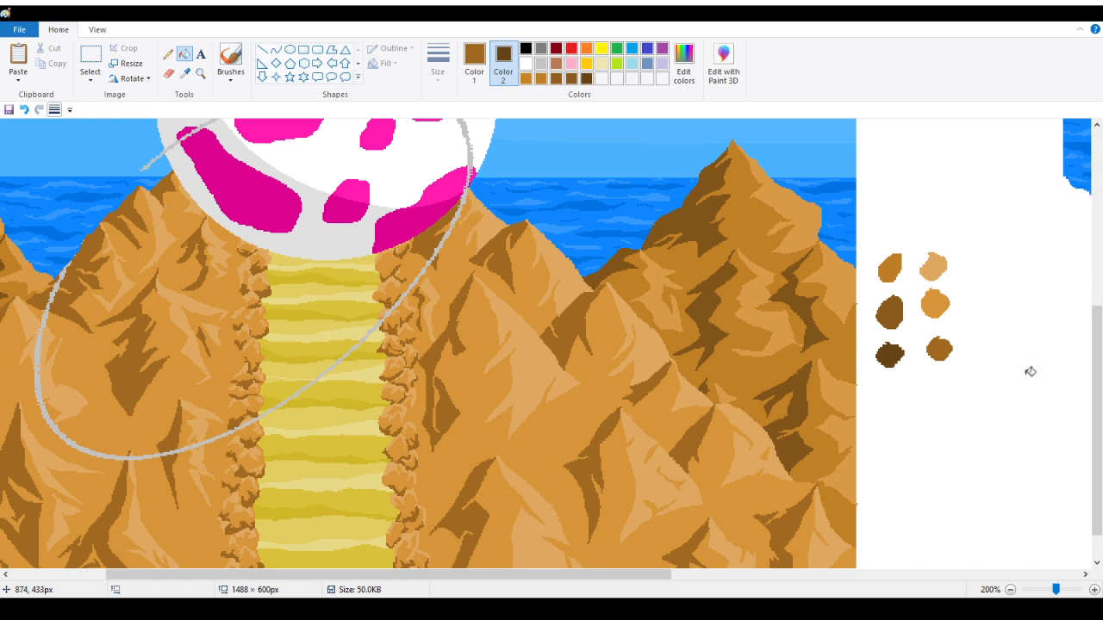
# Step: Mix an even darker custom brown and refill the darkest shadow-tone swatch with it
pyautogui.click(168, 54)
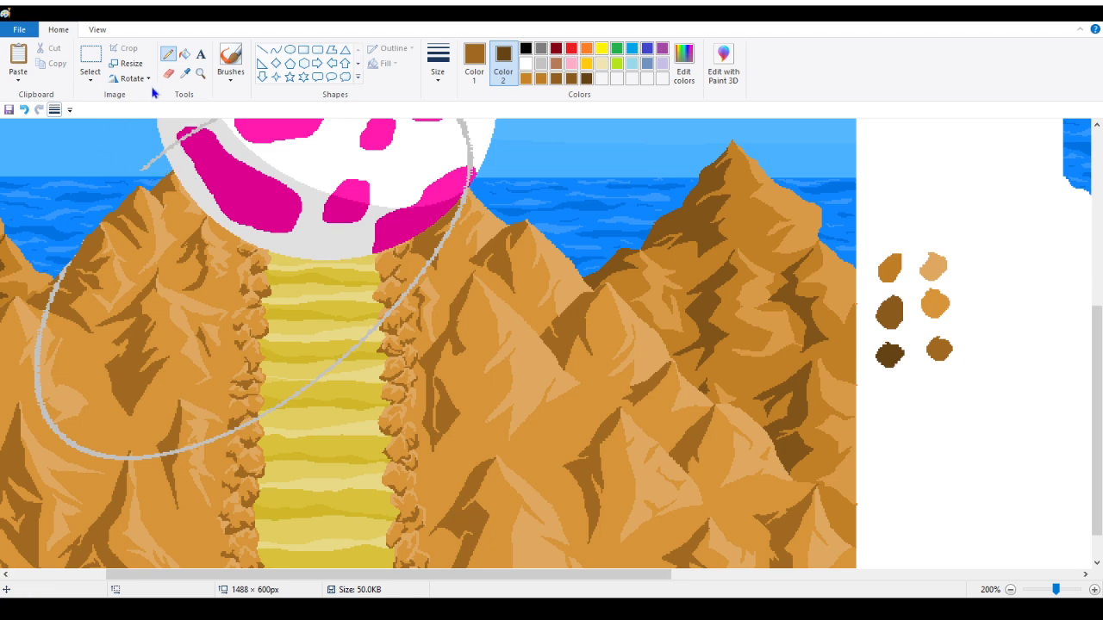
pyautogui.click(200, 73)
pyautogui.click(354, 237)
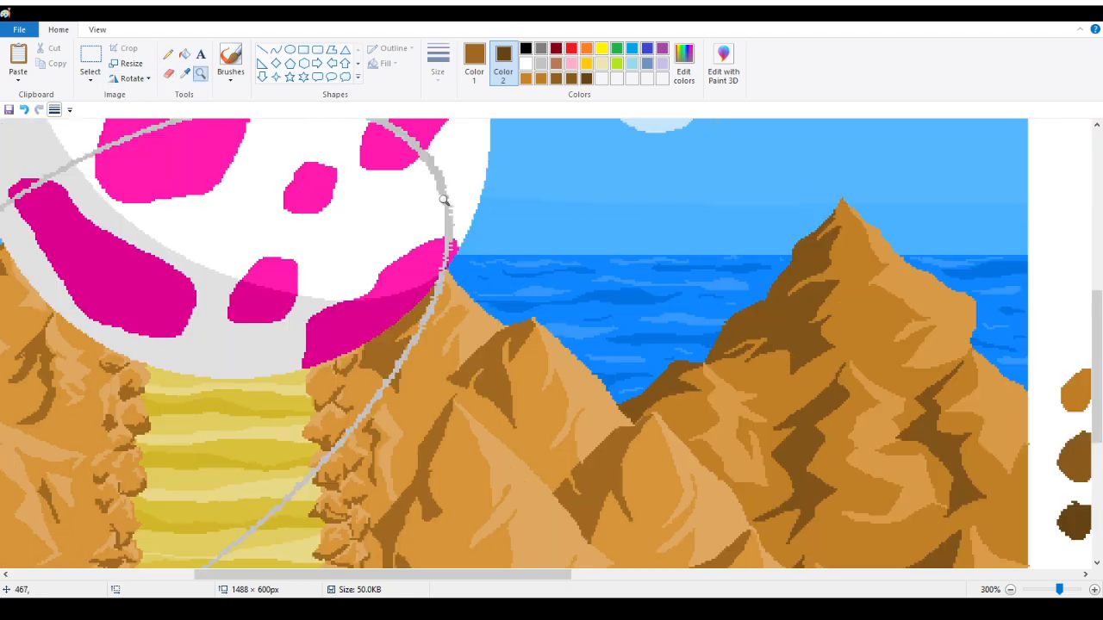
pyautogui.moveTo(529, 578); pyautogui.dragTo(593, 583)
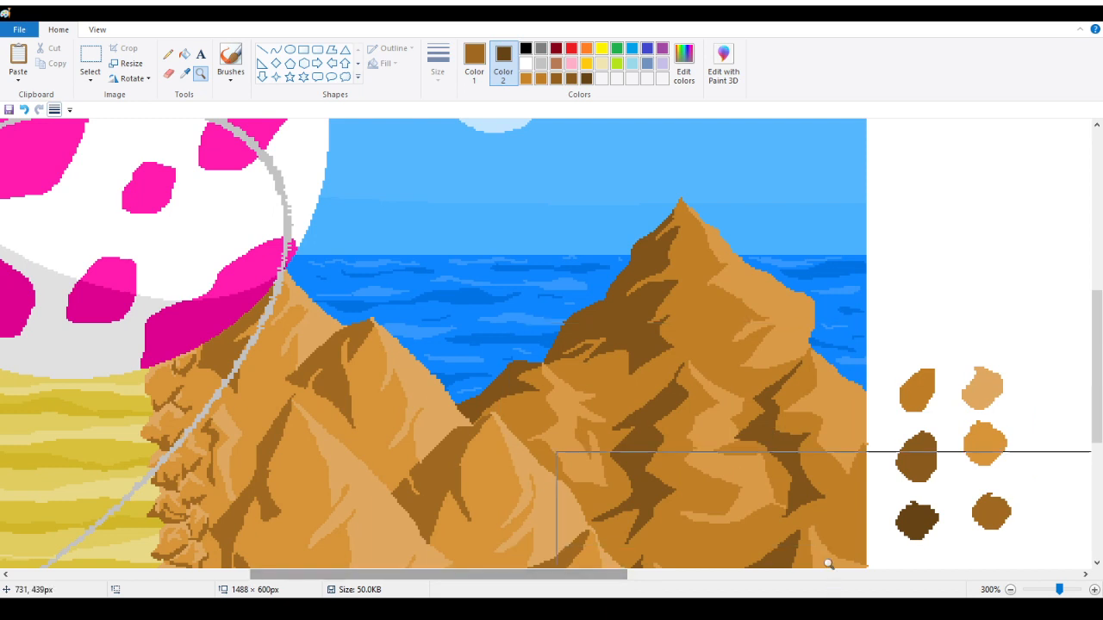
pyautogui.click(169, 53)
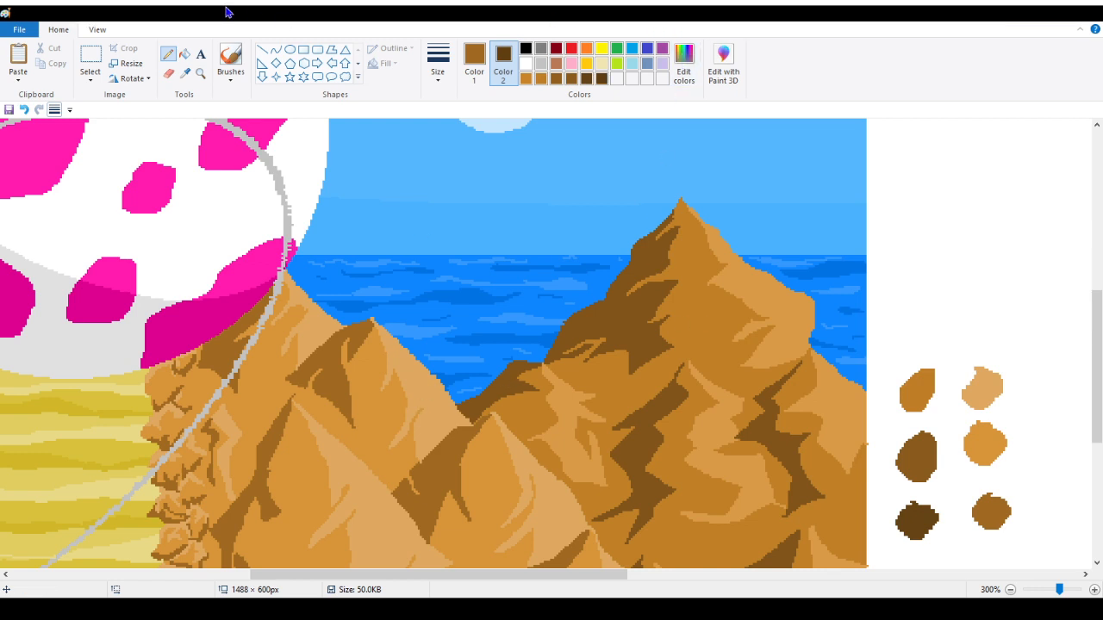
pyautogui.click(185, 54)
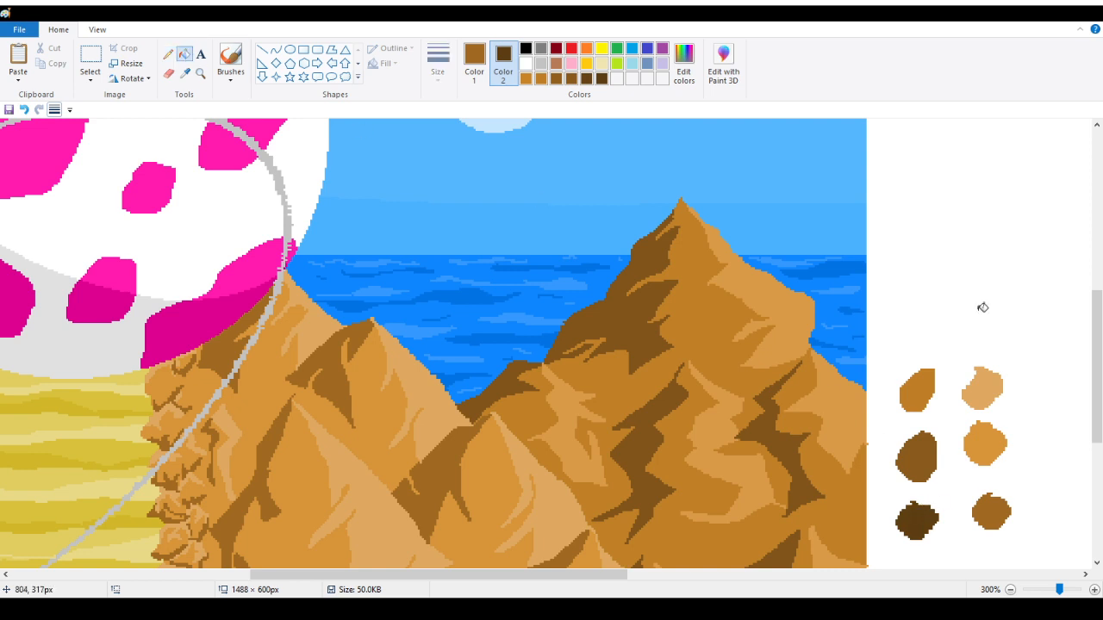
# Step: Sample the mountain's brown shades and pencil them over the gray shadow outline where it crosses the ridge below the water
pyautogui.click(474, 59)
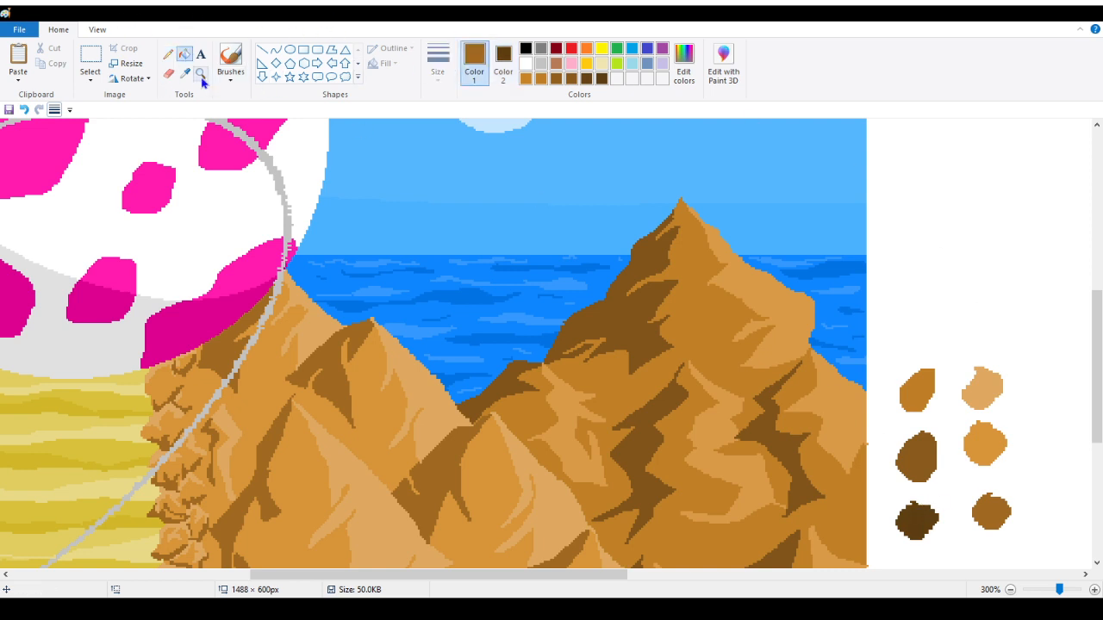
pyautogui.scroll(-3, 552, 474)
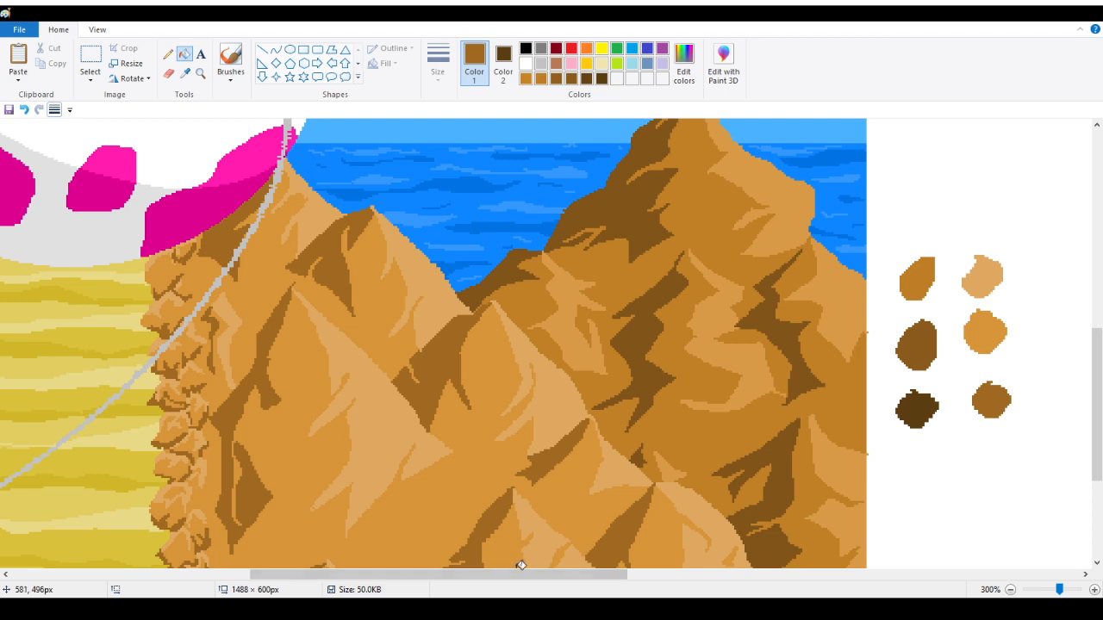
pyautogui.moveTo(439, 574); pyautogui.dragTo(200, 574)
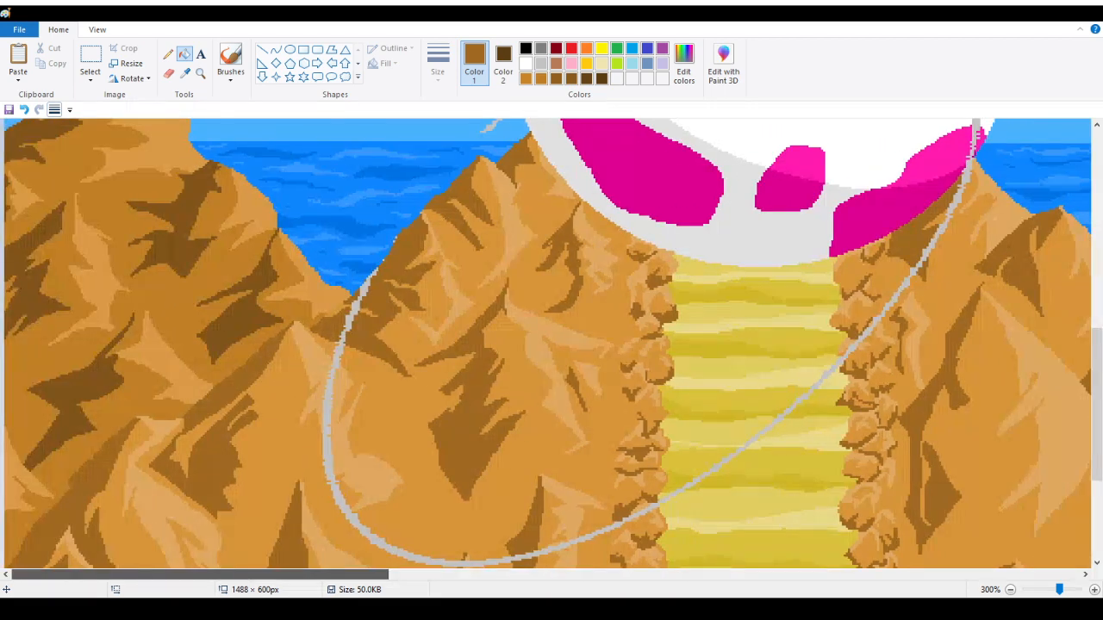
pyautogui.click(186, 79)
pyautogui.click(346, 327)
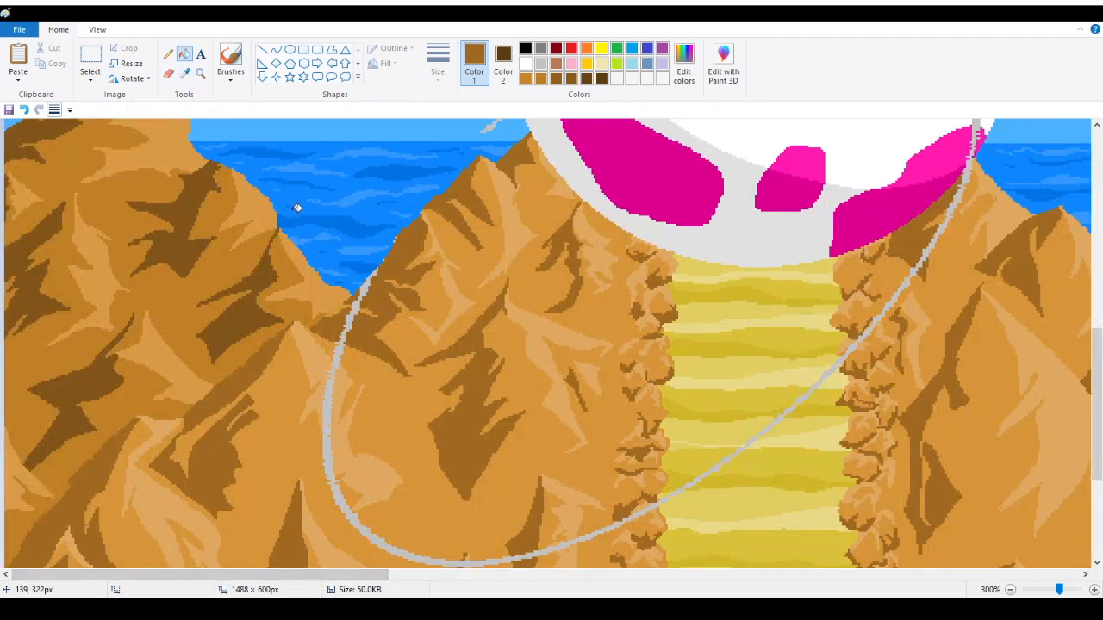
pyautogui.click(200, 73)
pyautogui.click(365, 345)
pyautogui.click(304, 278)
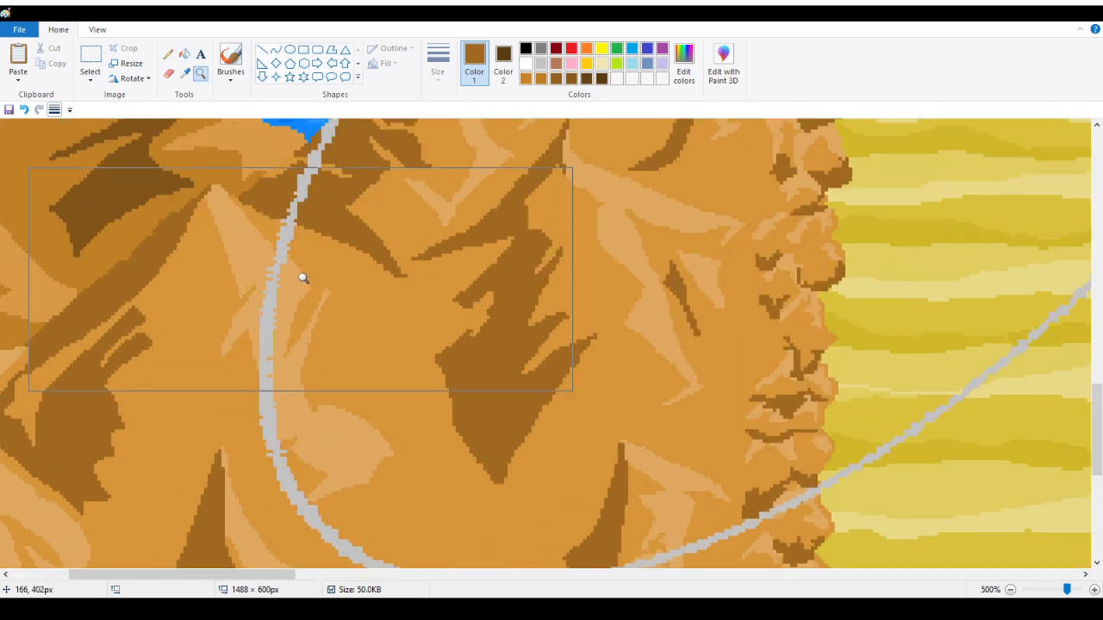
pyautogui.click(304, 277)
pyautogui.click(167, 55)
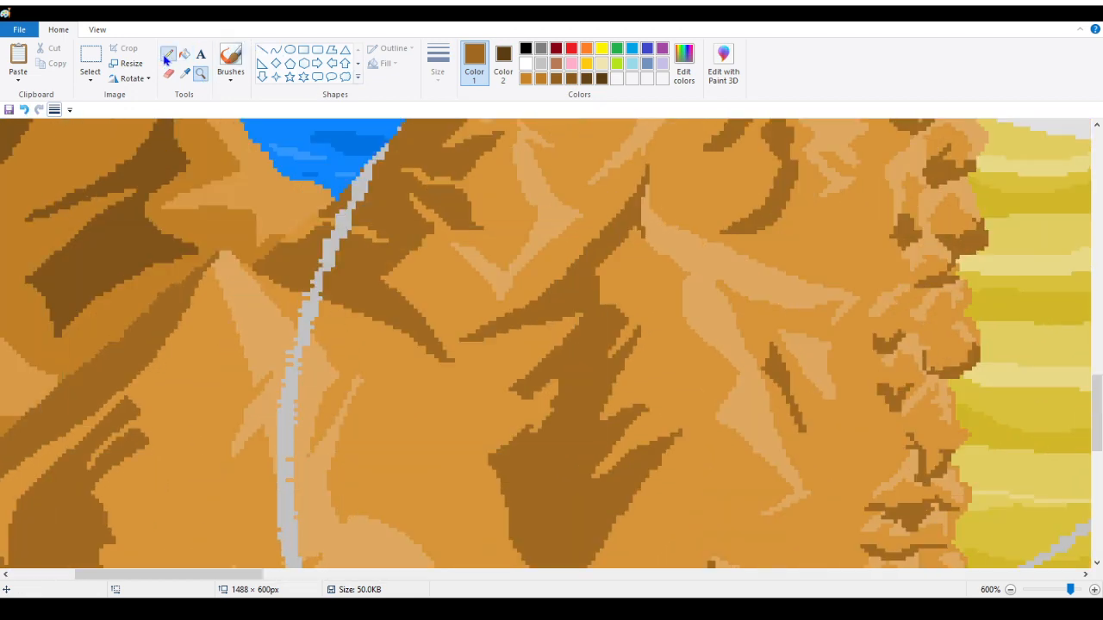
pyautogui.scroll(2, 352, 239)
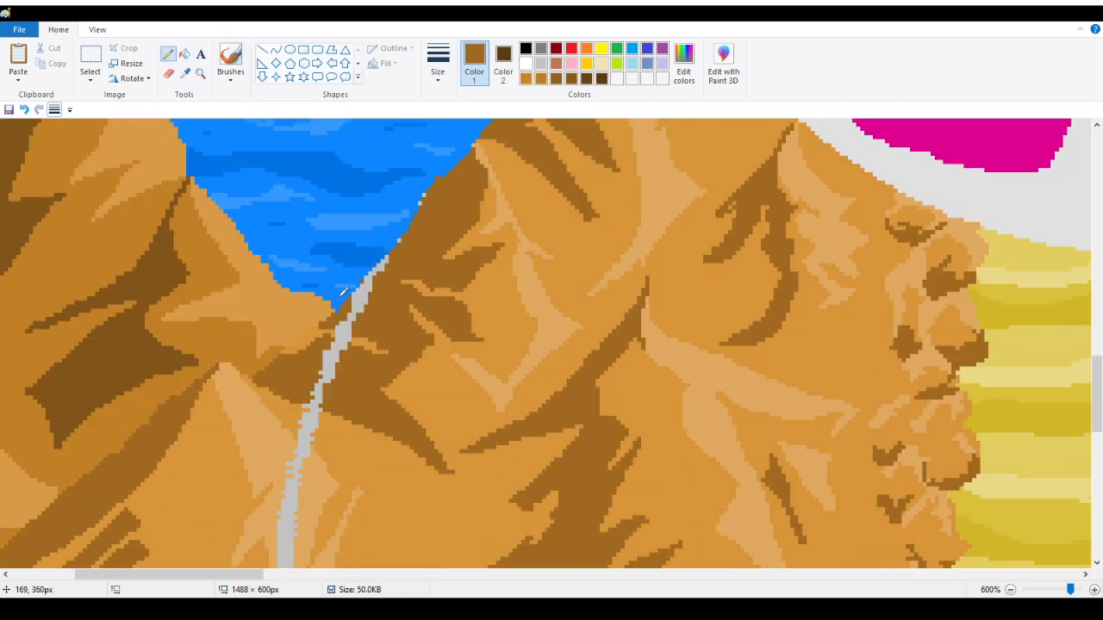
pyautogui.click(185, 76)
pyautogui.click(383, 305)
pyautogui.click(187, 73)
pyautogui.rightClick(360, 341)
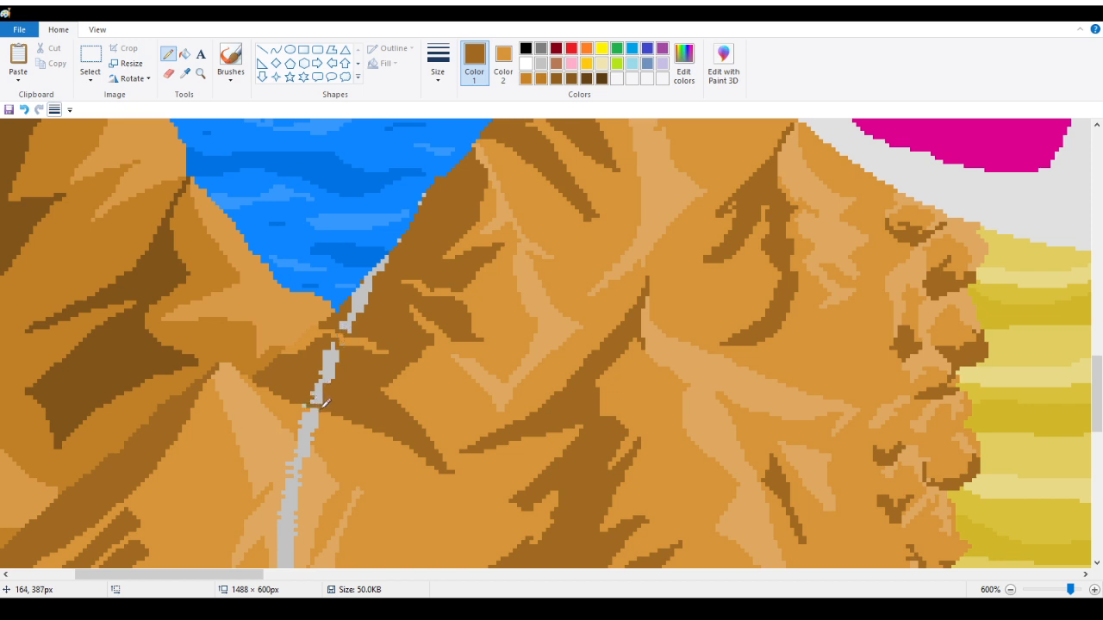
# Step: Undo the brown pencil strokes painted over the gray shadow outline
pyautogui.scroll(-3, 316, 398)
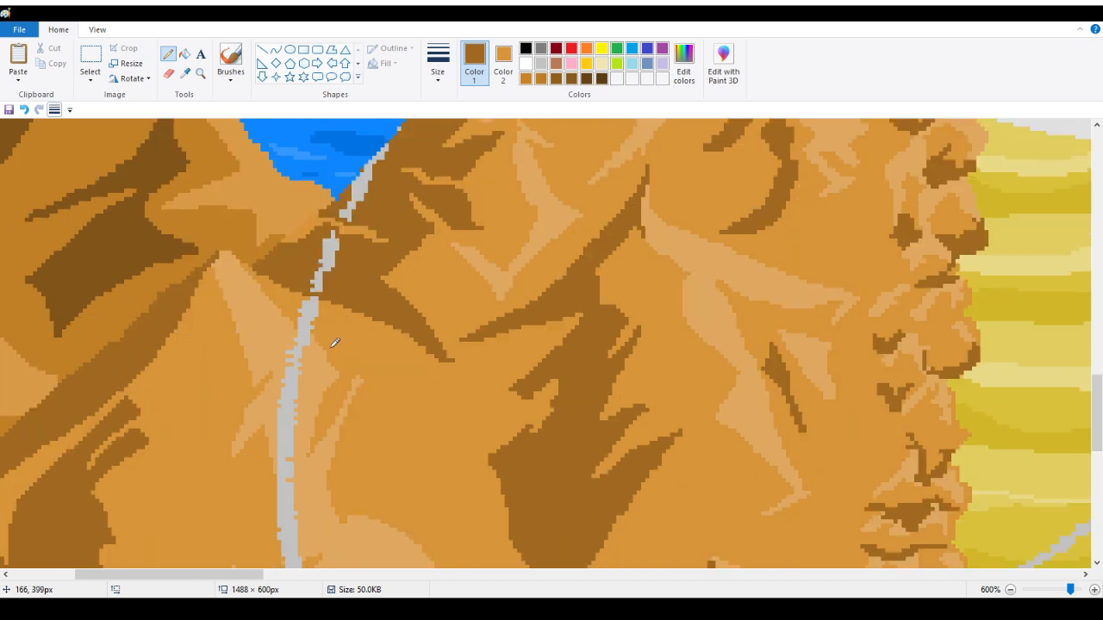
pyautogui.click(200, 73)
pyautogui.rightClick(250, 168)
pyautogui.rightClick(250, 168)
pyautogui.rightClick(204, 178)
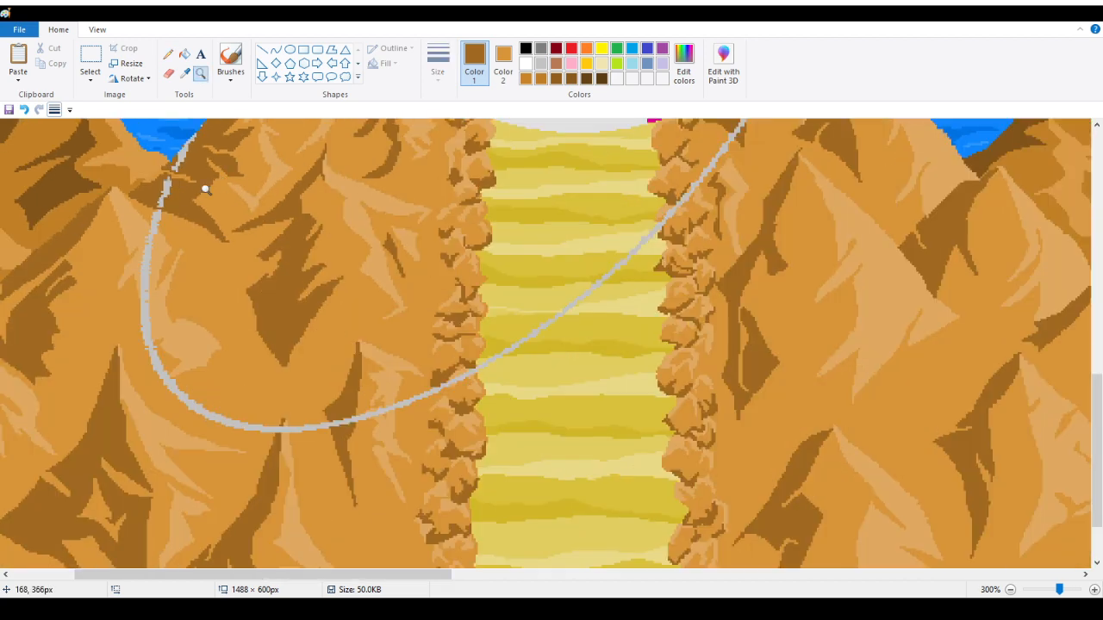
pyautogui.rightClick(180, 192)
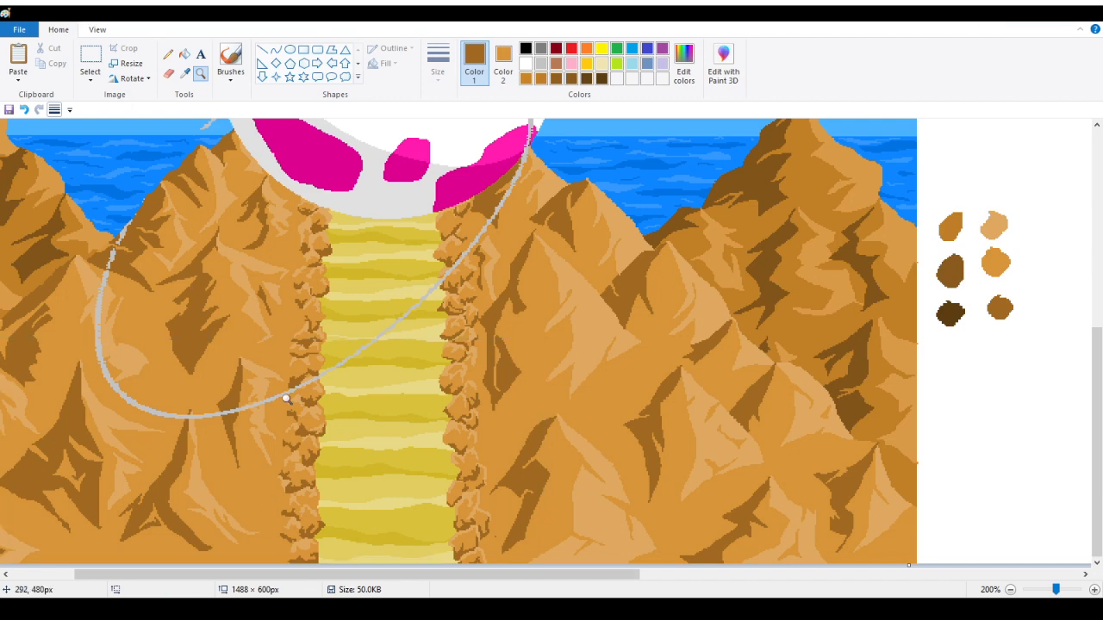
pyautogui.rightClick(346, 315)
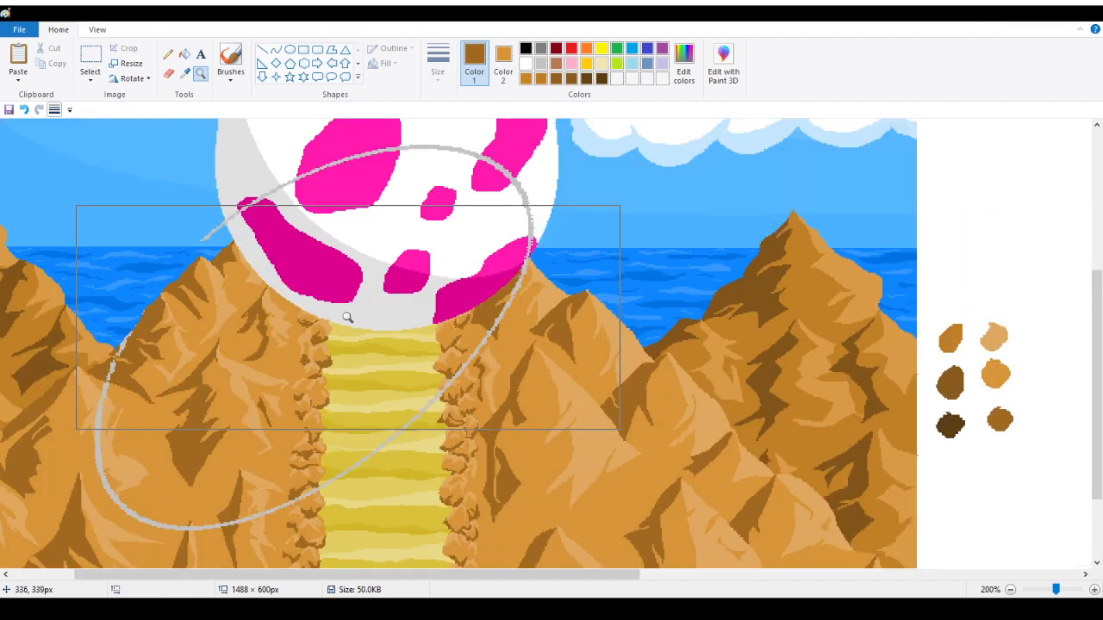
pyautogui.click(260, 321)
pyautogui.click(143, 295)
pyautogui.click(274, 291)
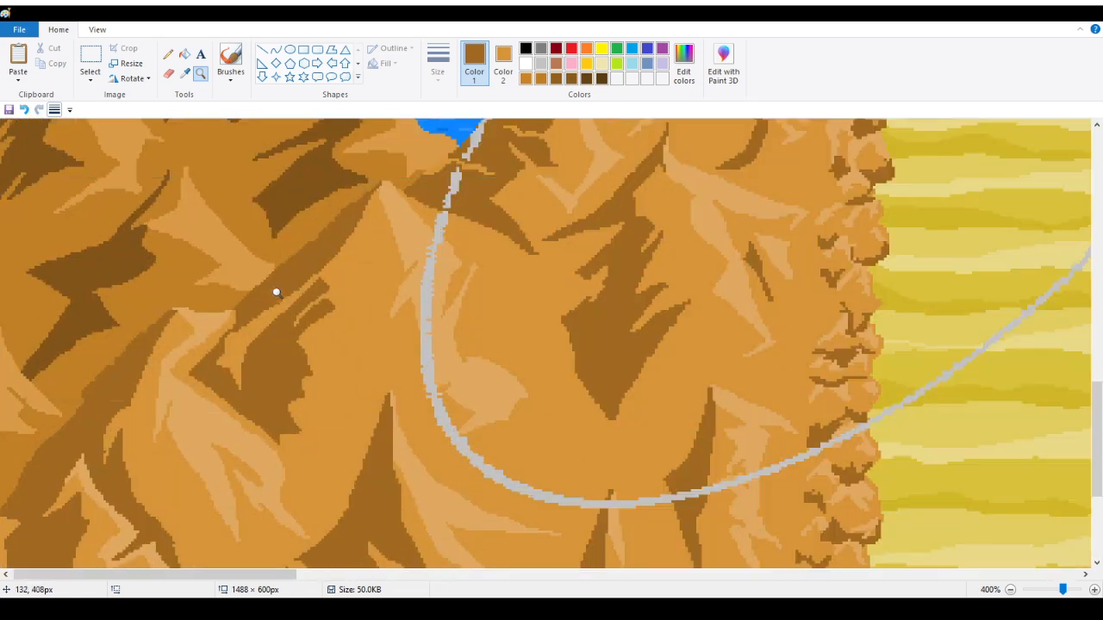
pyautogui.click(501, 229)
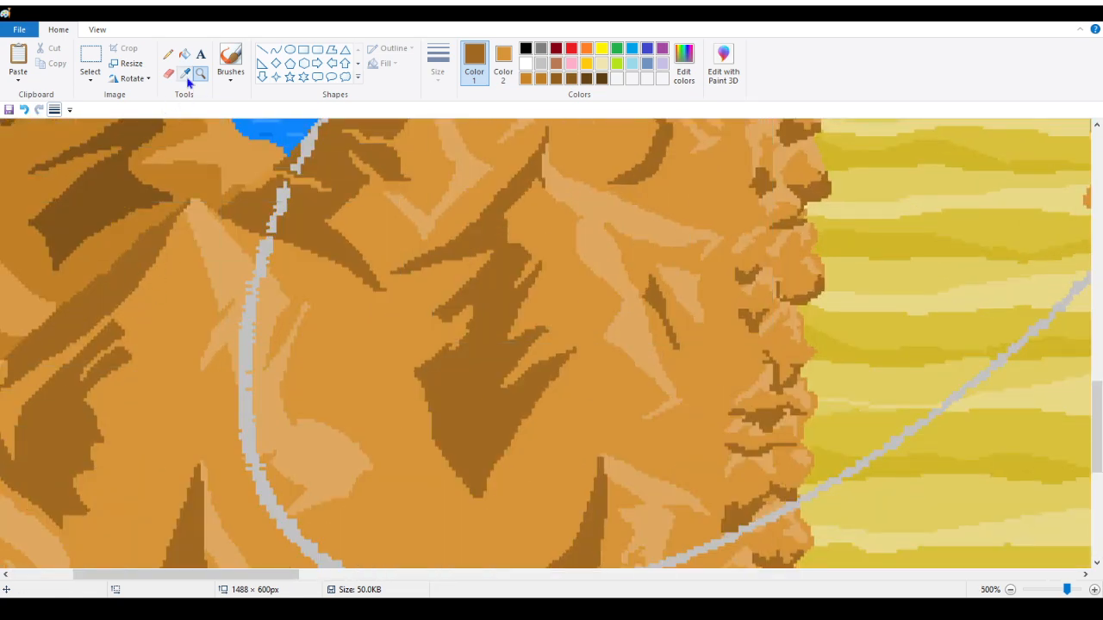
pyautogui.scroll(2, 229, 192)
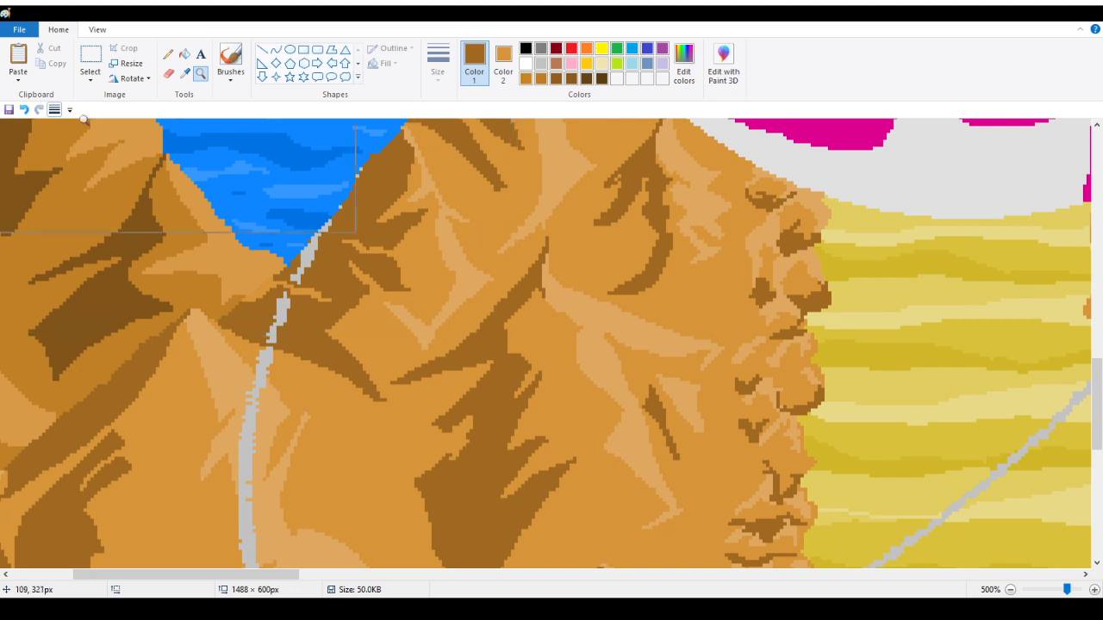
pyautogui.click(25, 110)
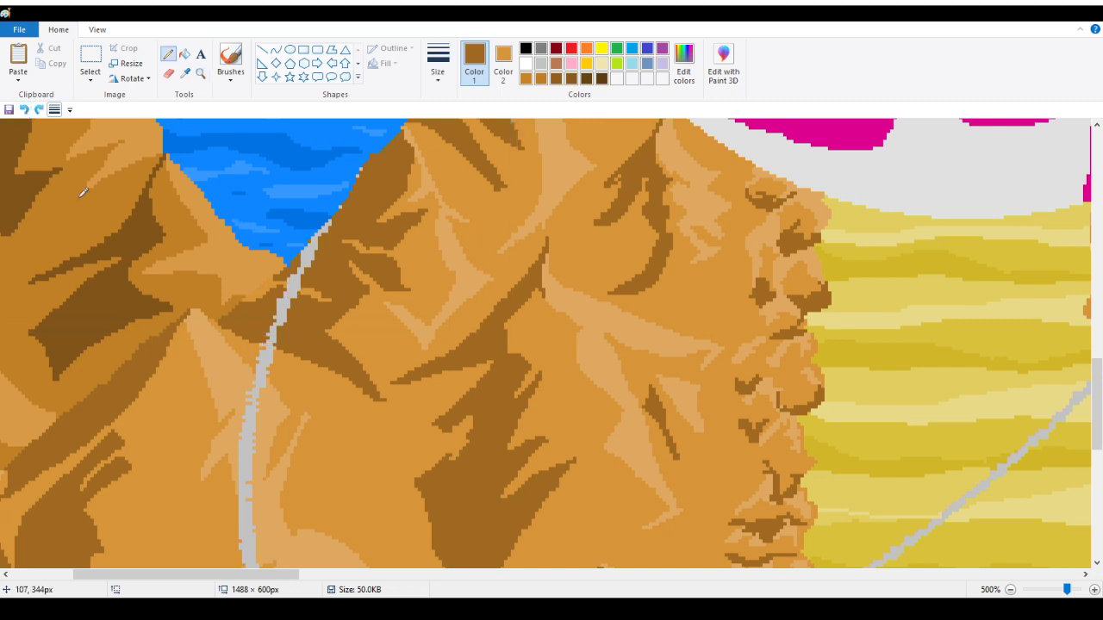
pyautogui.moveTo(284, 575); pyautogui.dragTo(674, 525)
pyautogui.click(186, 75)
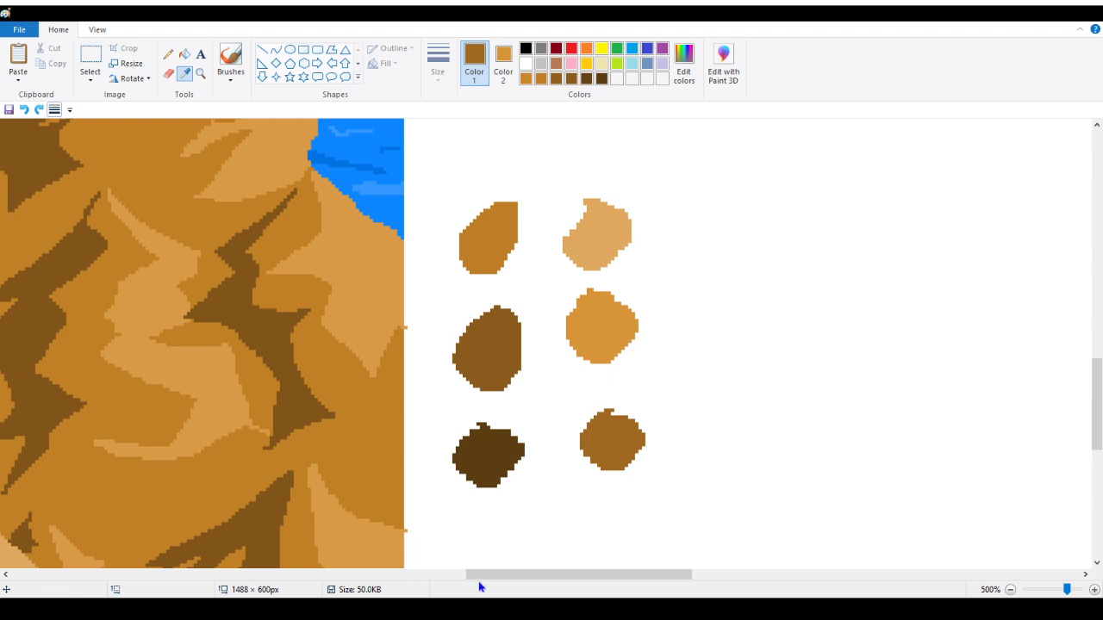
pyautogui.moveTo(480, 575); pyautogui.dragTo(100, 575)
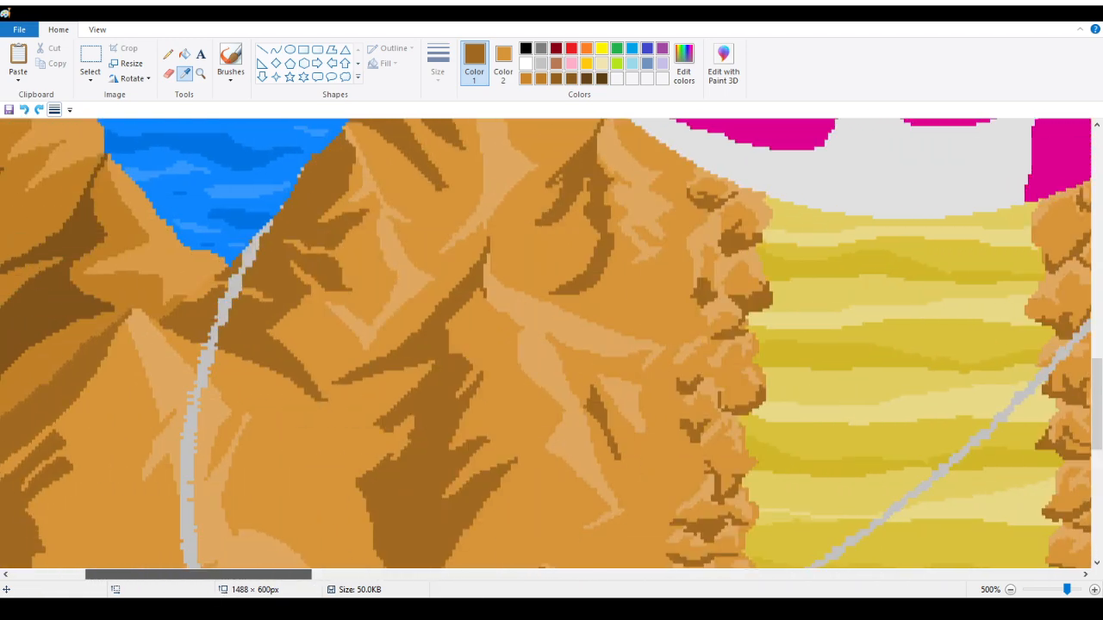
pyautogui.hscroll(10, 495, 532)
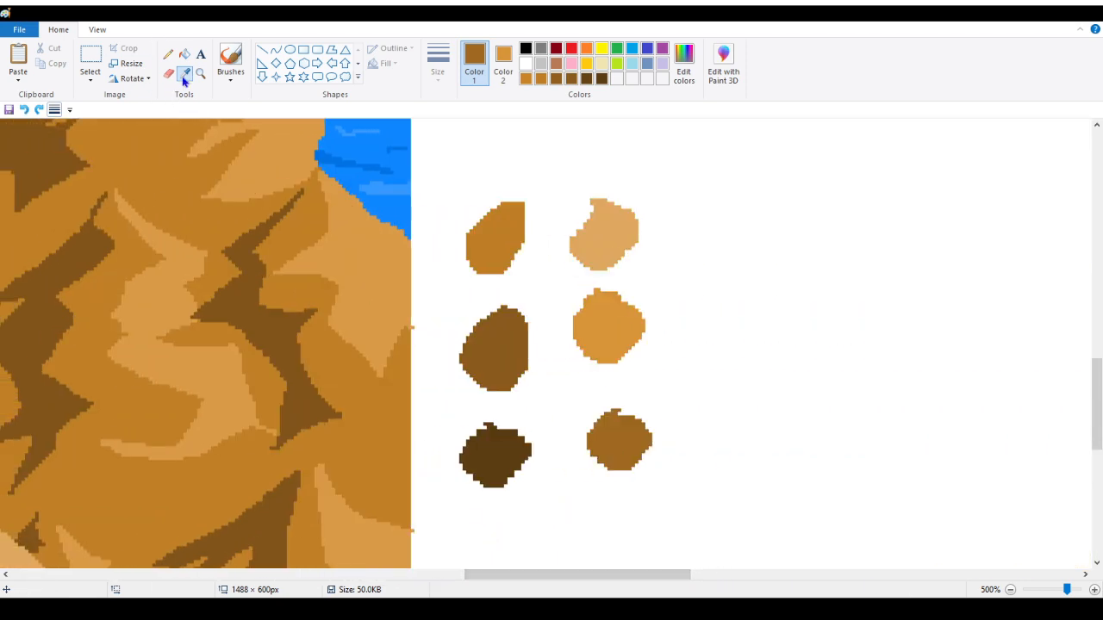
pyautogui.click(168, 54)
pyautogui.click(498, 448)
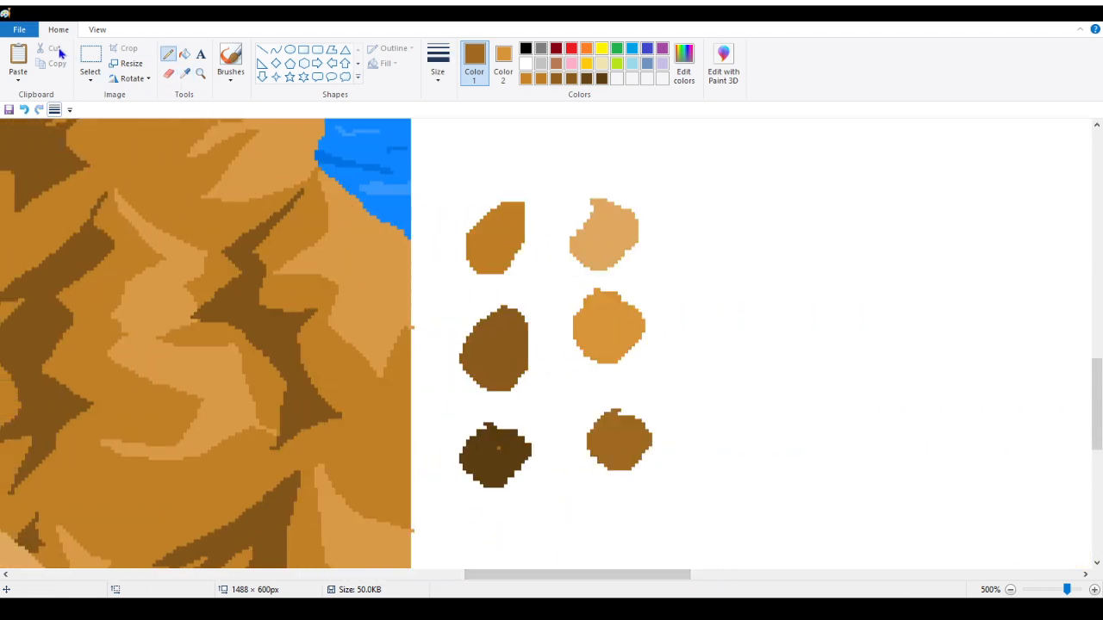
pyautogui.click(24, 109)
# Step: Sample the darkest brown swatch and fill the mountain's dark shading just inside the gray outline with it
pyautogui.click(183, 76)
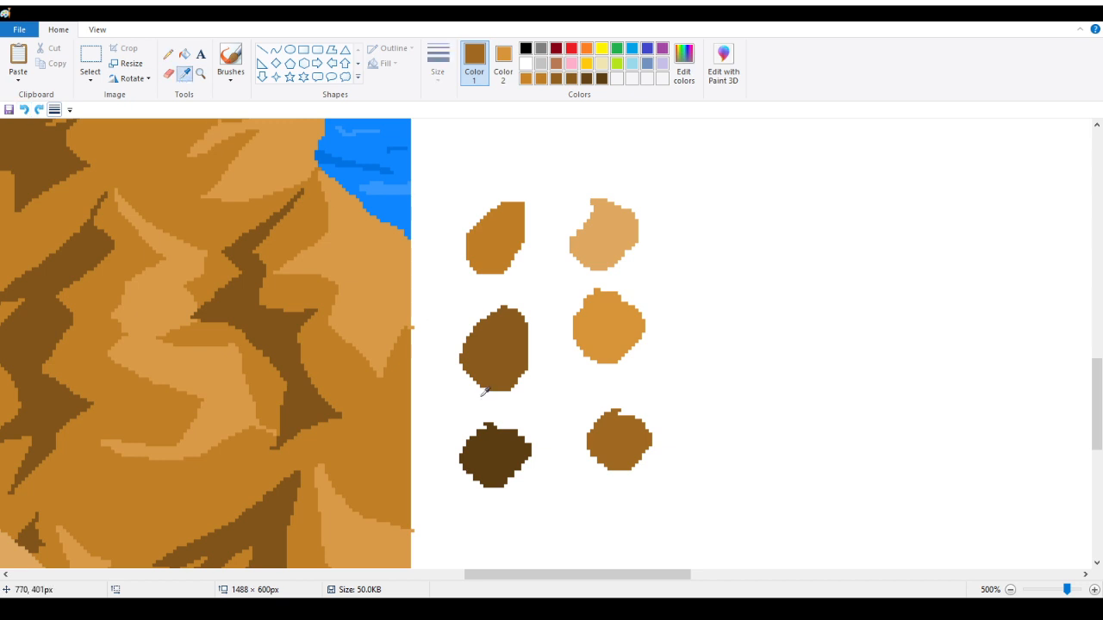
pyautogui.click(501, 455)
pyautogui.moveTo(510, 574)
pyautogui.mouseDown()
pyautogui.moveTo(496, 584)
pyautogui.moveTo(124, 583)
pyautogui.mouseUp()
pyautogui.click(189, 58)
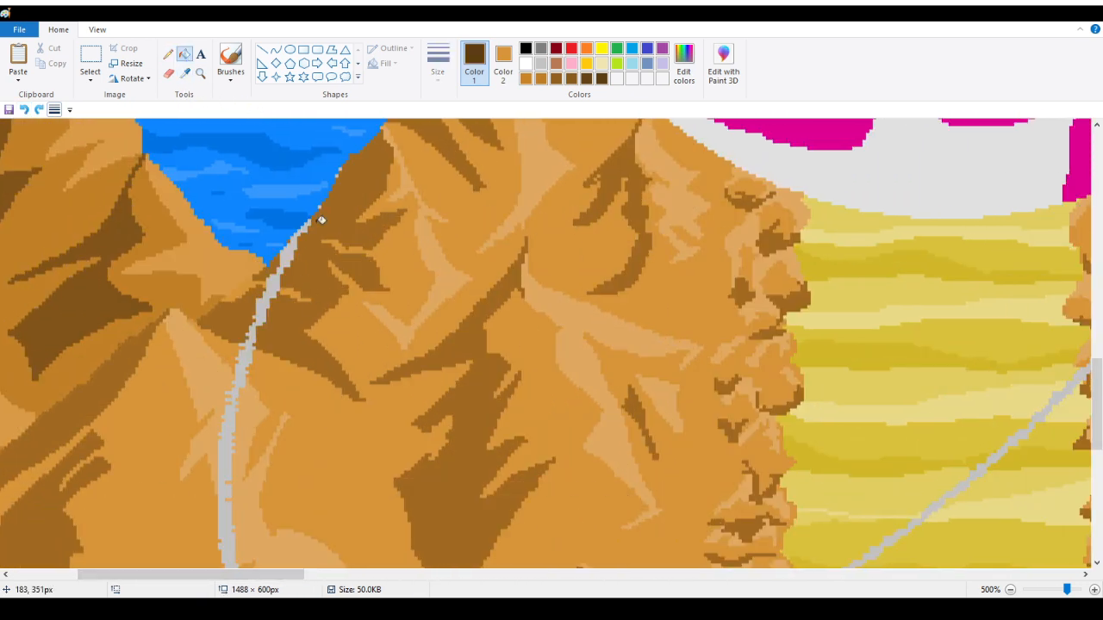
pyautogui.click(323, 265)
# Step: Sample the middle shadow-tone swatch and fill the mountain's main orange area inside the gray outline with it
pyautogui.moveTo(284, 586); pyautogui.dragTo(672, 547)
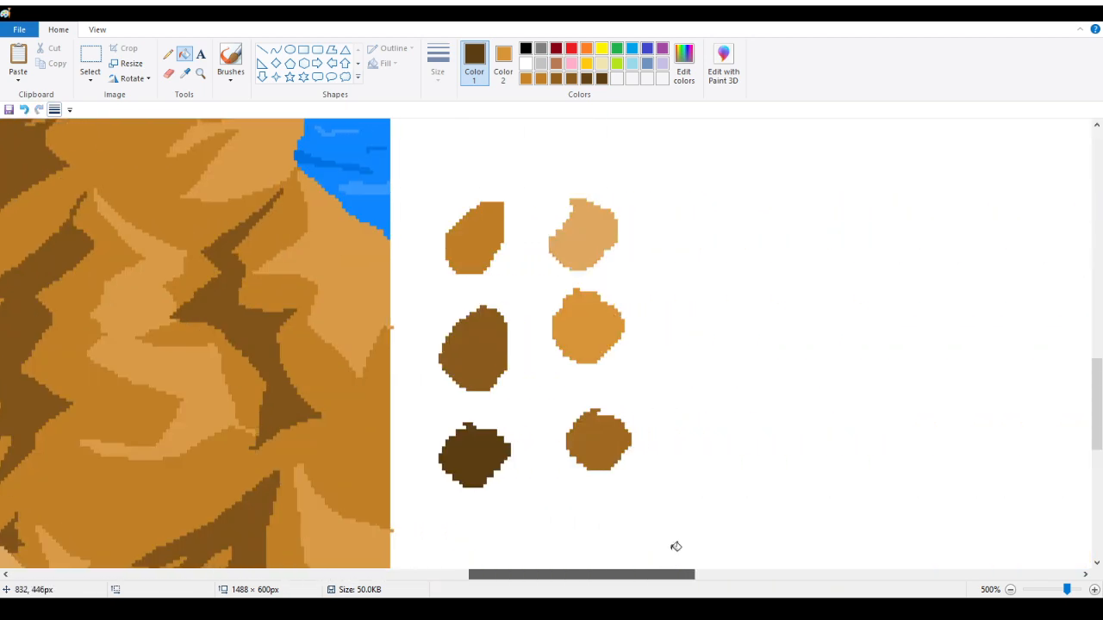
pyautogui.click(185, 74)
pyautogui.click(465, 345)
pyautogui.moveTo(520, 578); pyautogui.dragTo(165, 546)
pyautogui.click(337, 382)
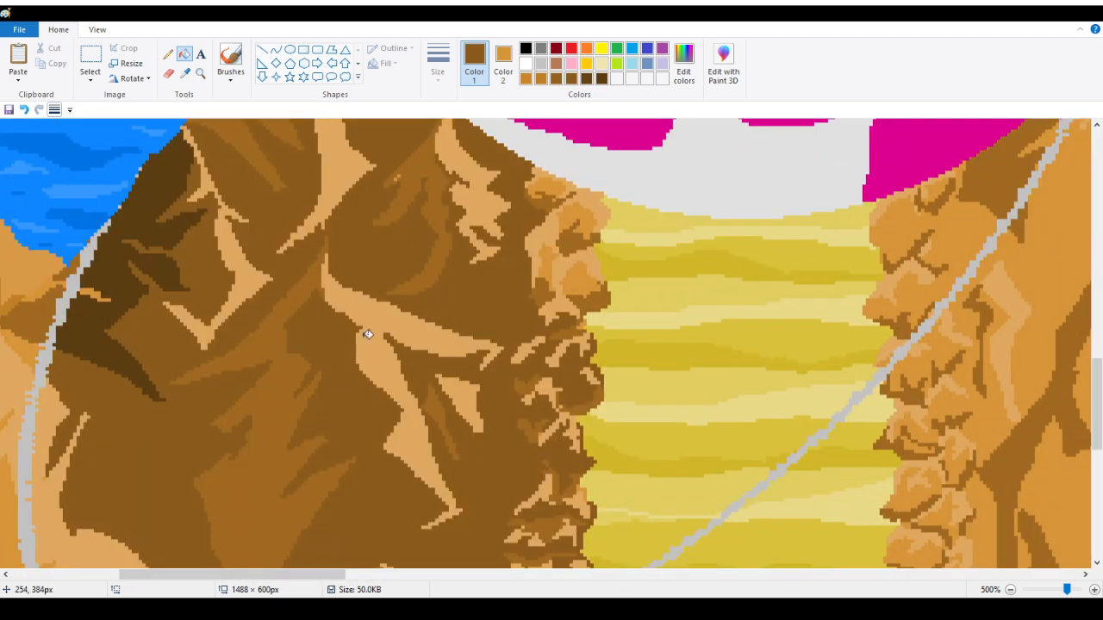
# Step: Sample the lightest shadow-tone swatch and fill the first pale highlights on the mountain slope inside the outline with it
pyautogui.moveTo(302, 578); pyautogui.dragTo(647, 574)
pyautogui.click(185, 74)
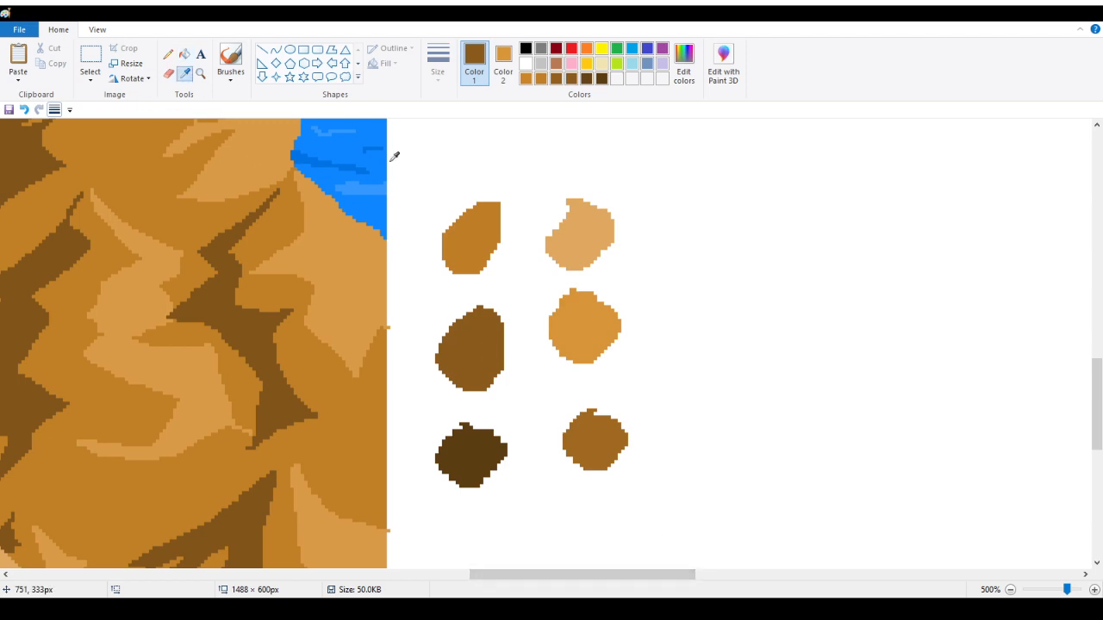
pyautogui.click(480, 240)
pyautogui.moveTo(549, 576); pyautogui.dragTo(148, 575)
pyautogui.click(484, 353)
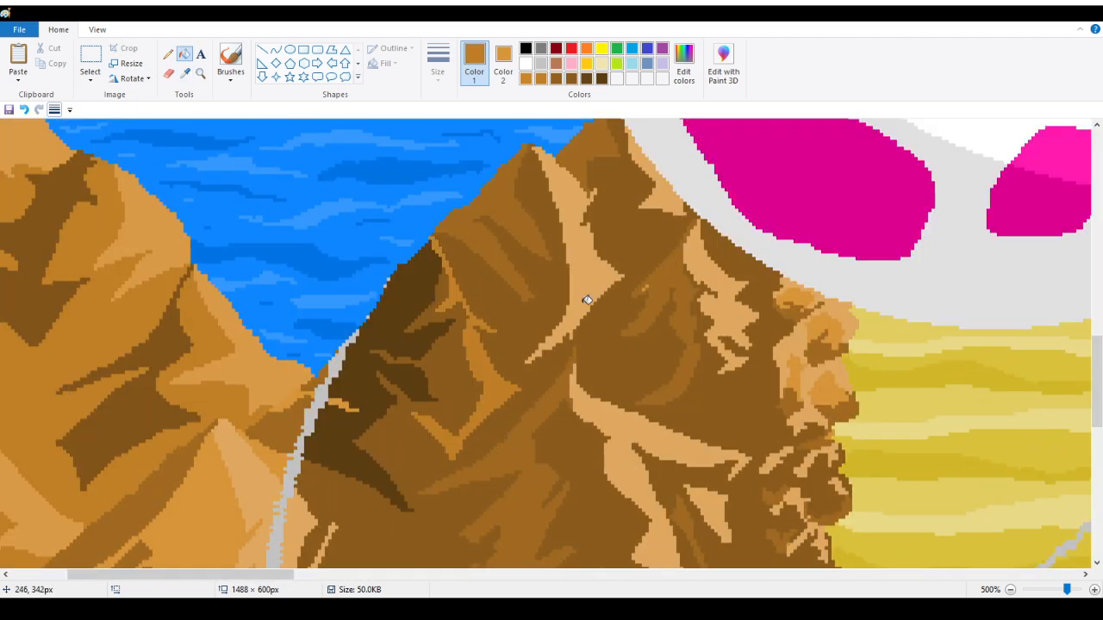
pyautogui.click(596, 284)
# Step: Fill the pale highlights beside the egg and the long highlight on the middle slope with the same orange-brown
pyautogui.scroll(3, 634, 286)
pyautogui.click(669, 292)
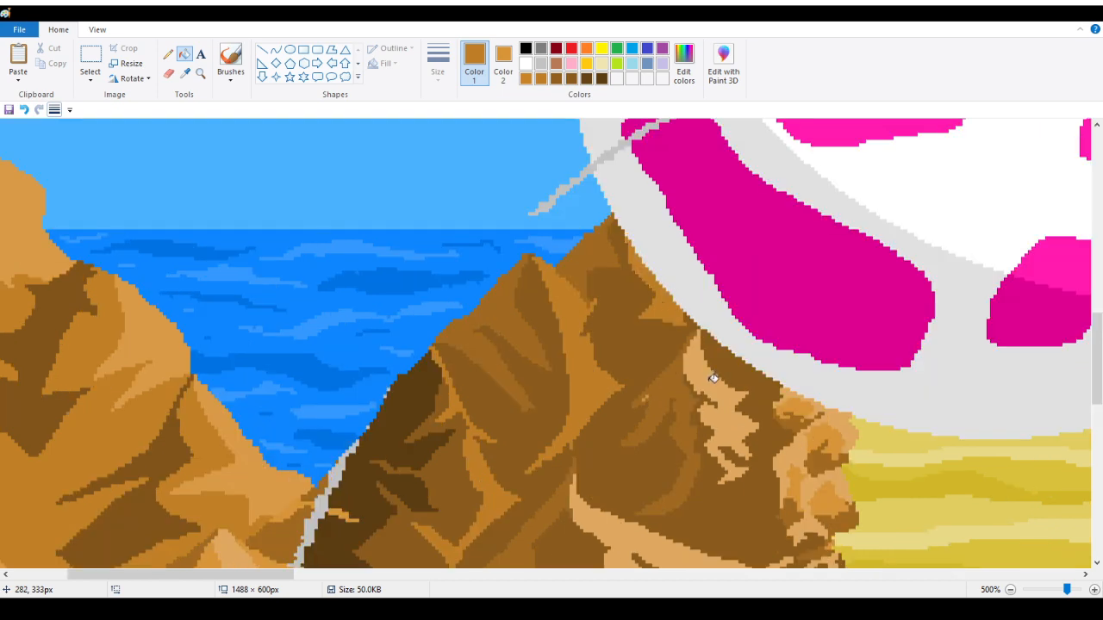
pyautogui.click(714, 377)
pyautogui.scroll(-3, 713, 379)
pyautogui.click(636, 439)
# Step: Fill the pale highlights on the upper rocks bordering the yellow path with the orange-brown shadow tone
pyautogui.scroll(-3, 638, 436)
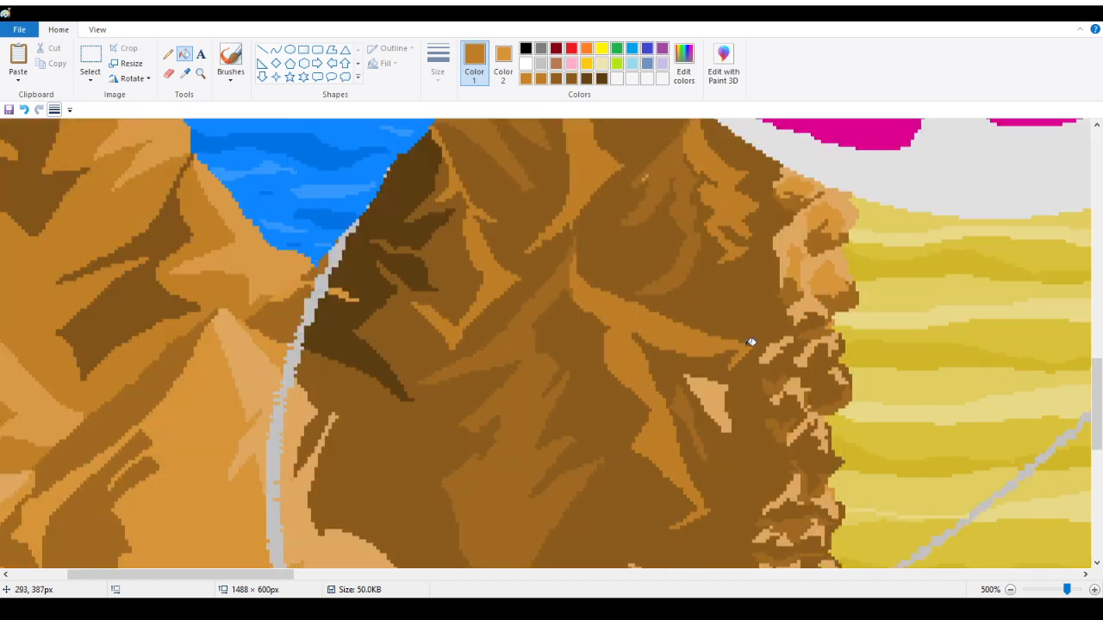
pyautogui.click(806, 179)
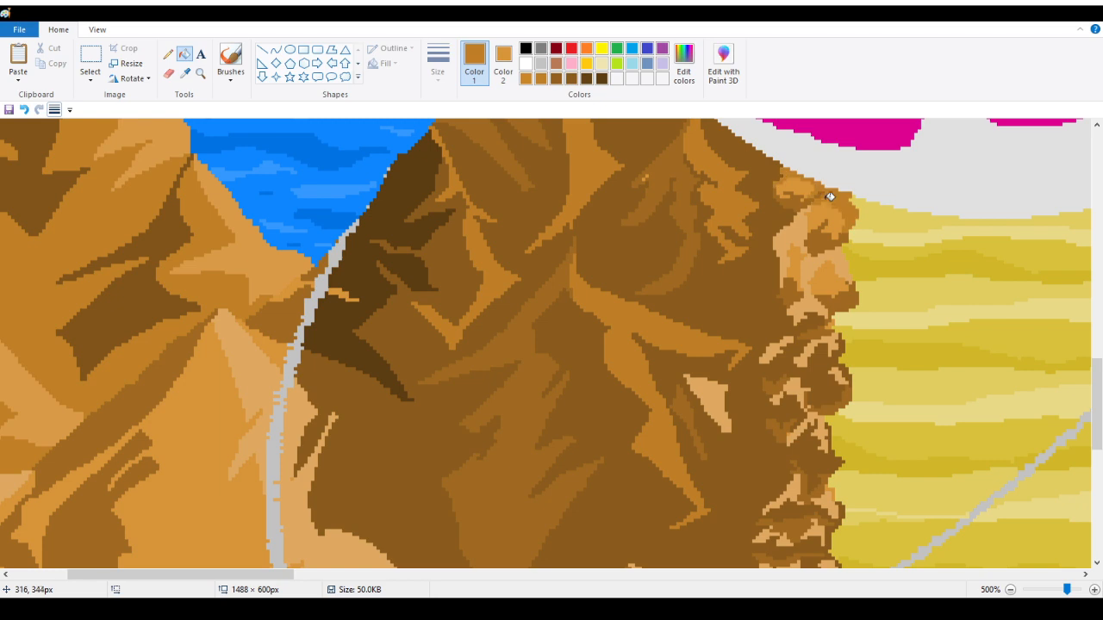
pyautogui.click(801, 234)
pyautogui.click(818, 260)
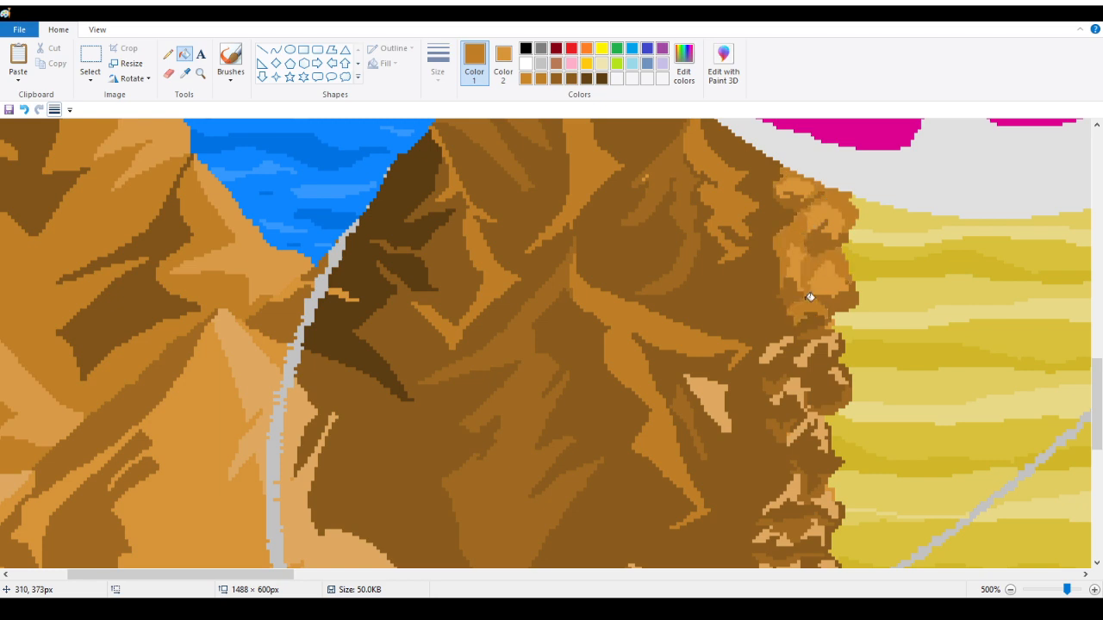
pyautogui.click(815, 352)
pyautogui.scroll(-3, 806, 348)
pyautogui.click(782, 233)
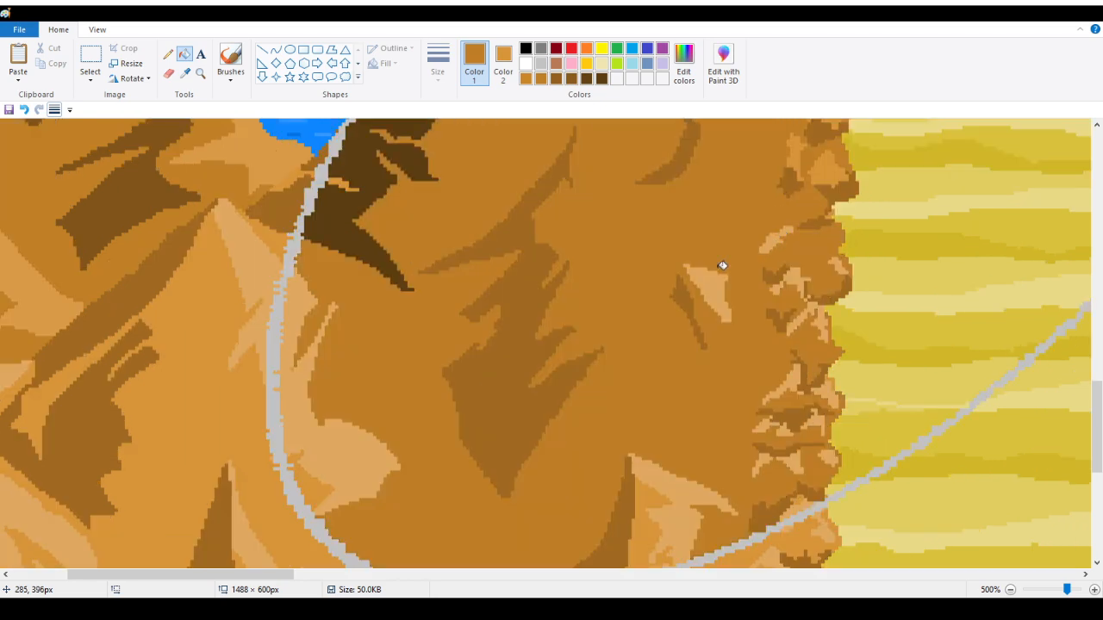
pyautogui.click(447, 166)
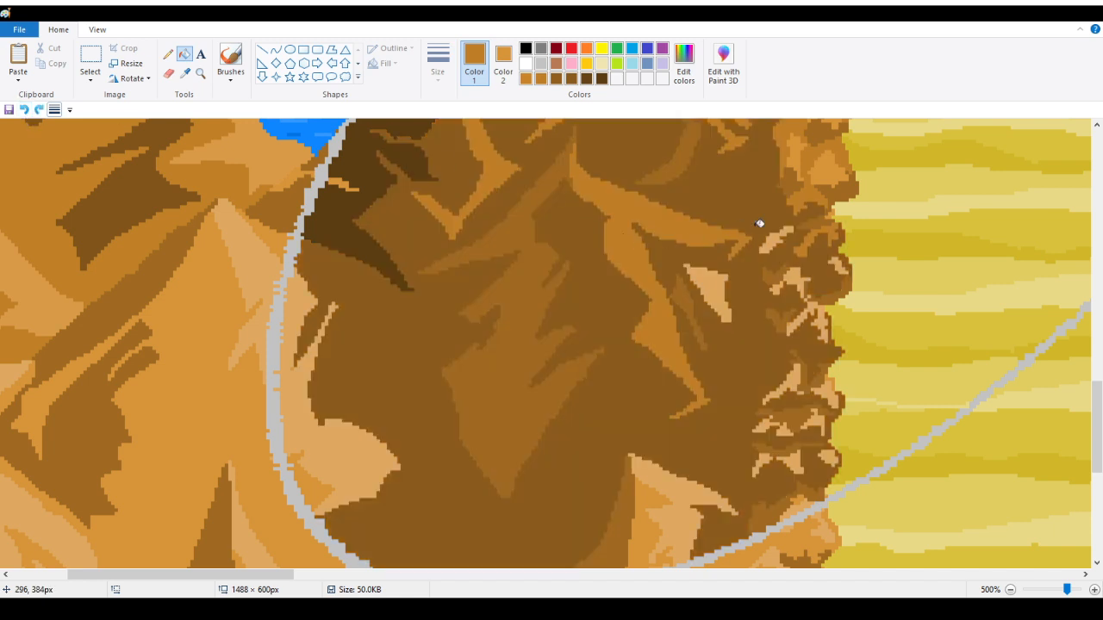
# Step: Fill the small triangular highlight on the shaded slope and the pale highlights on the neighboring path-side rocks with the orange-brown shadow tone
pyautogui.click(774, 234)
pyautogui.click(806, 274)
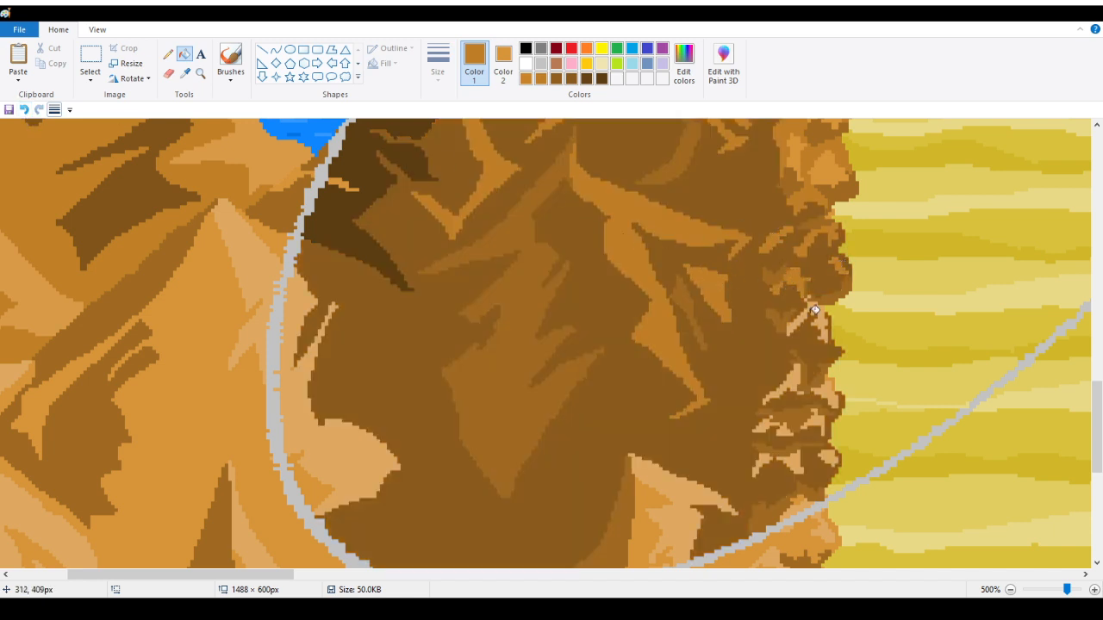
pyautogui.click(820, 299)
pyautogui.click(25, 110)
# Step: Fill the pale highlights on the middle rocks along the path's shaded edge with orange-brown, undoing any fill that misses its patch
pyautogui.click(200, 73)
pyautogui.click(650, 288)
pyautogui.click(571, 295)
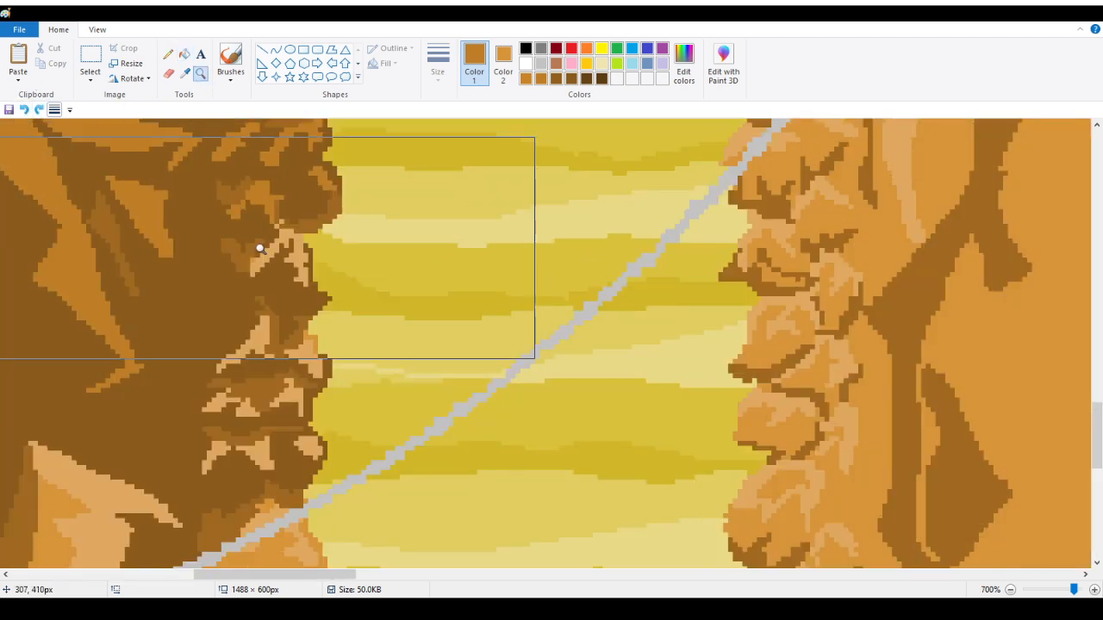
pyautogui.click(259, 246)
pyautogui.click(185, 54)
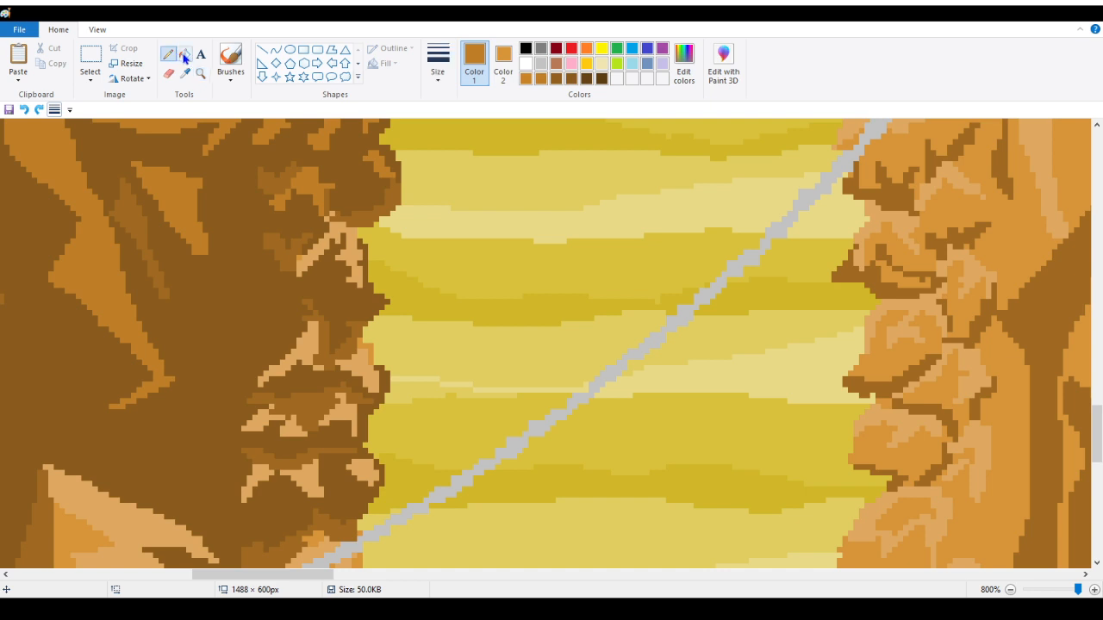
pyautogui.click(336, 211)
pyautogui.click(27, 111)
pyautogui.click(343, 235)
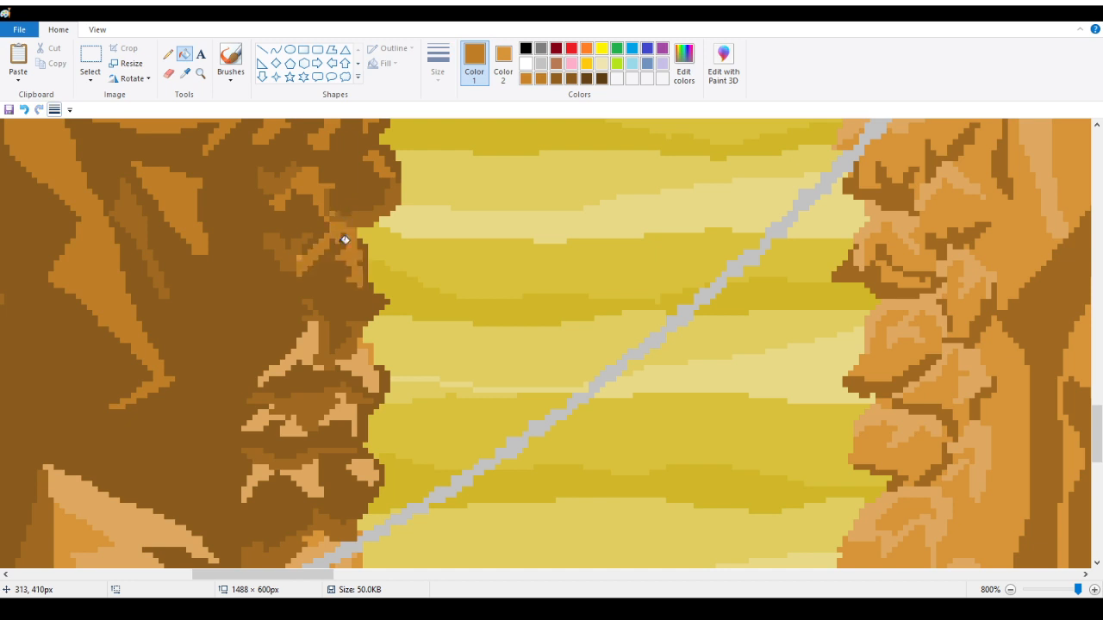
pyautogui.click(314, 336)
pyautogui.click(345, 368)
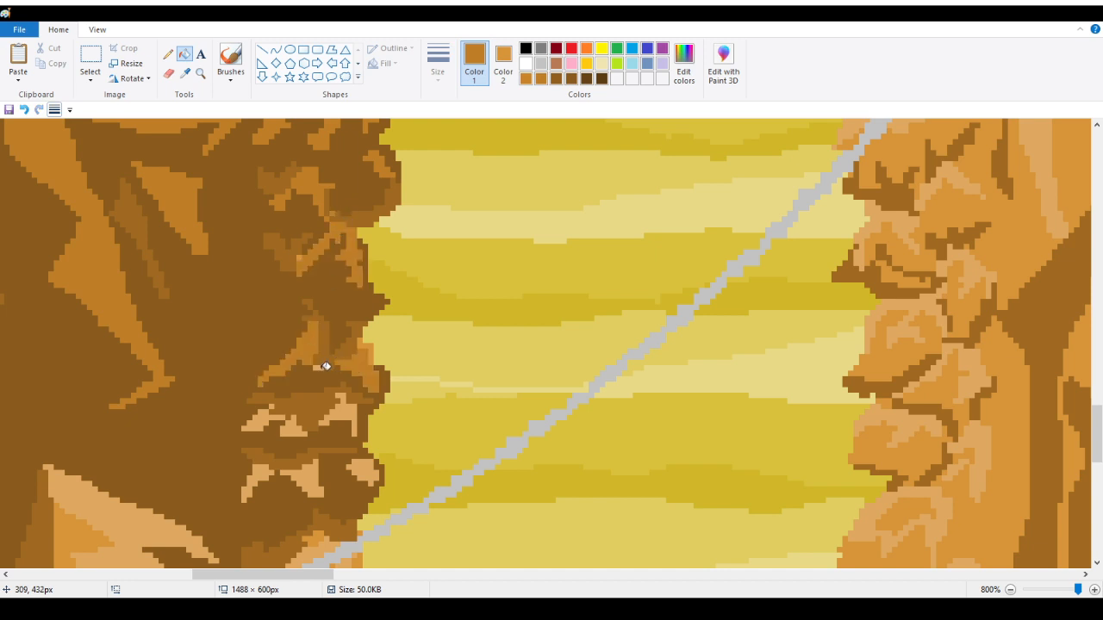
# Step: Fill the pale highlights on the lower path-side rocks above the gray outline with the same orange-brown
pyautogui.click(296, 426)
pyautogui.click(263, 421)
pyautogui.click(259, 479)
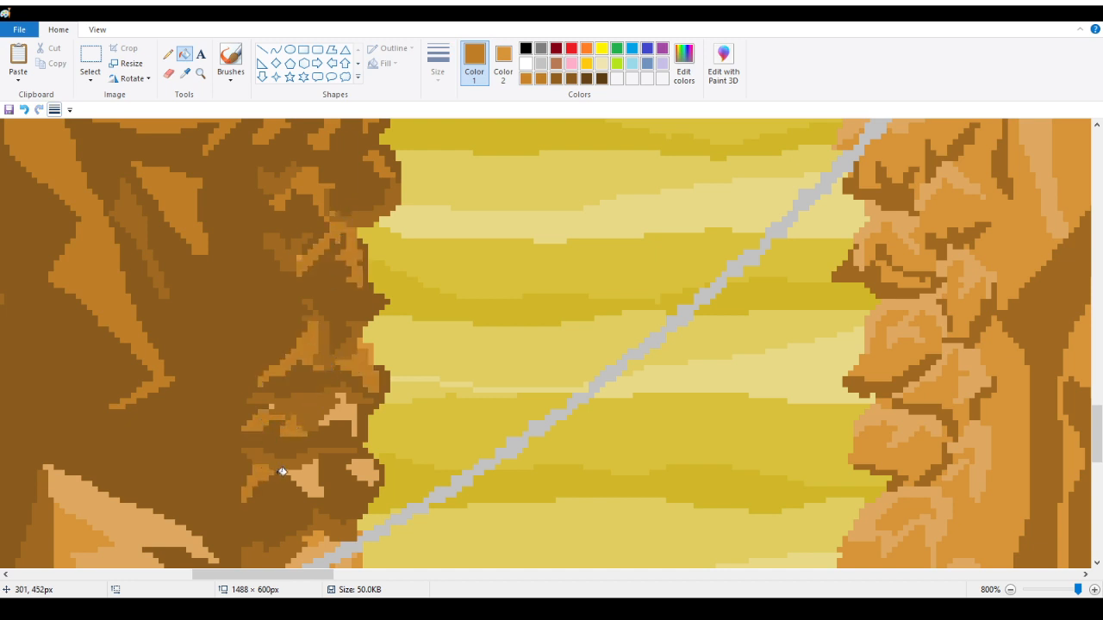
pyautogui.click(309, 473)
pyautogui.click(342, 410)
pyautogui.click(360, 474)
# Step: Fill the highlight on the lowest rock inside the outline and the slope's pale ridge with orange-brown, undoing the last fill on the bright slope face
pyautogui.scroll(-3, 331, 456)
pyautogui.click(320, 326)
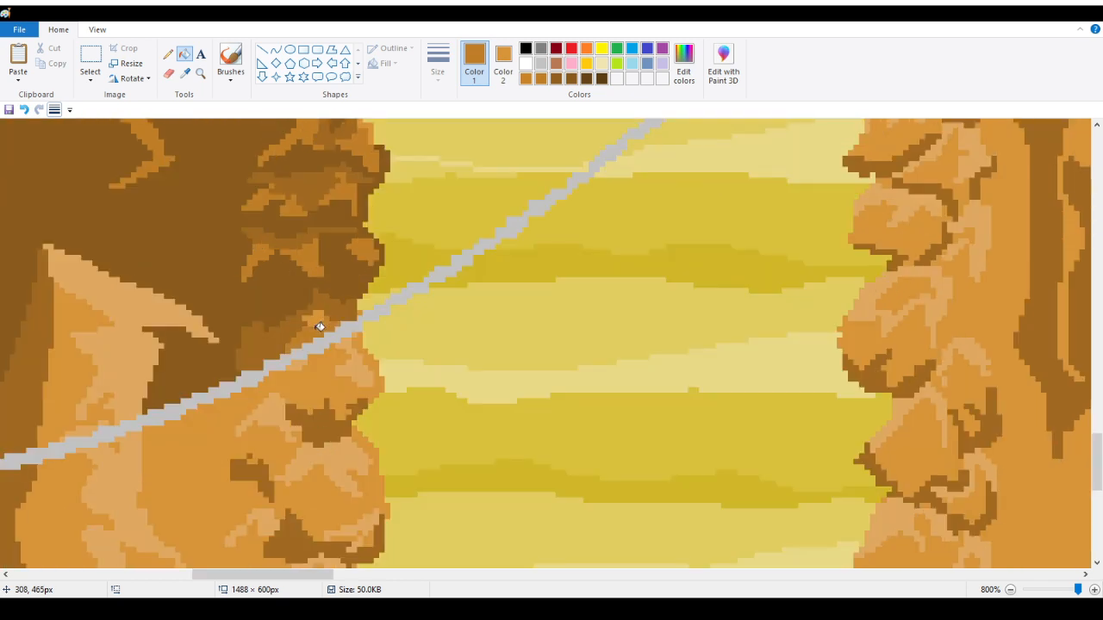
pyautogui.click(132, 303)
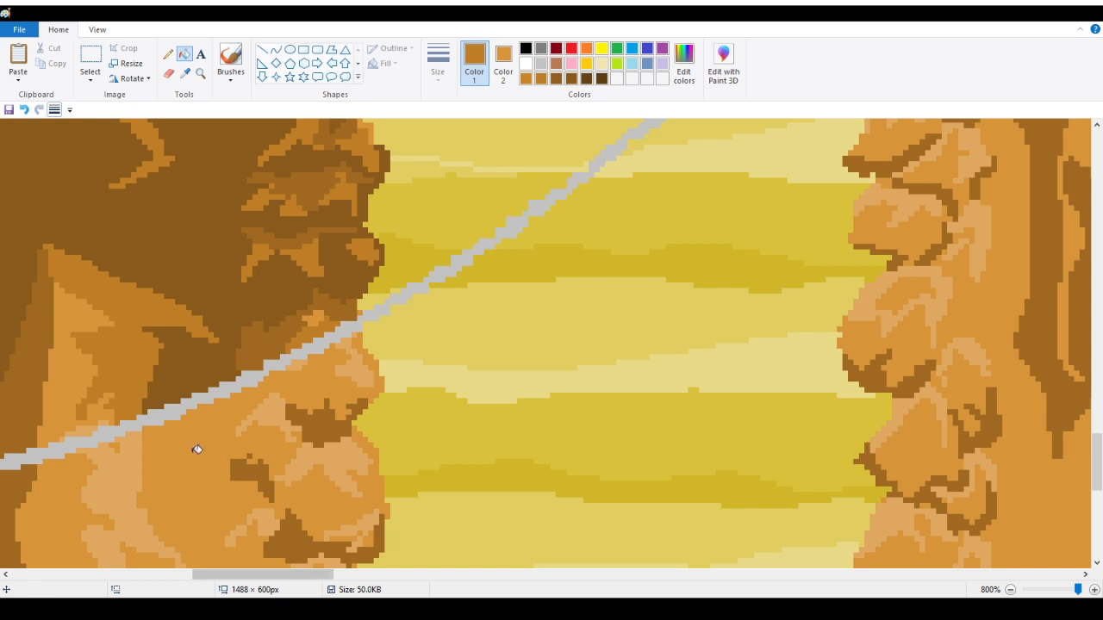
pyautogui.click(112, 421)
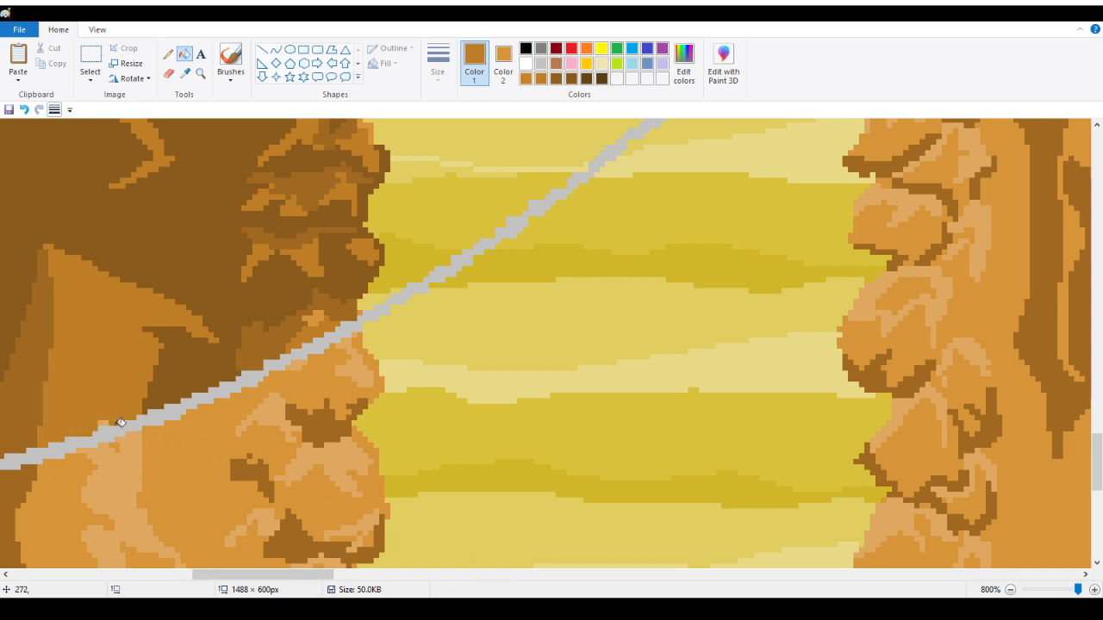
pyautogui.click(24, 109)
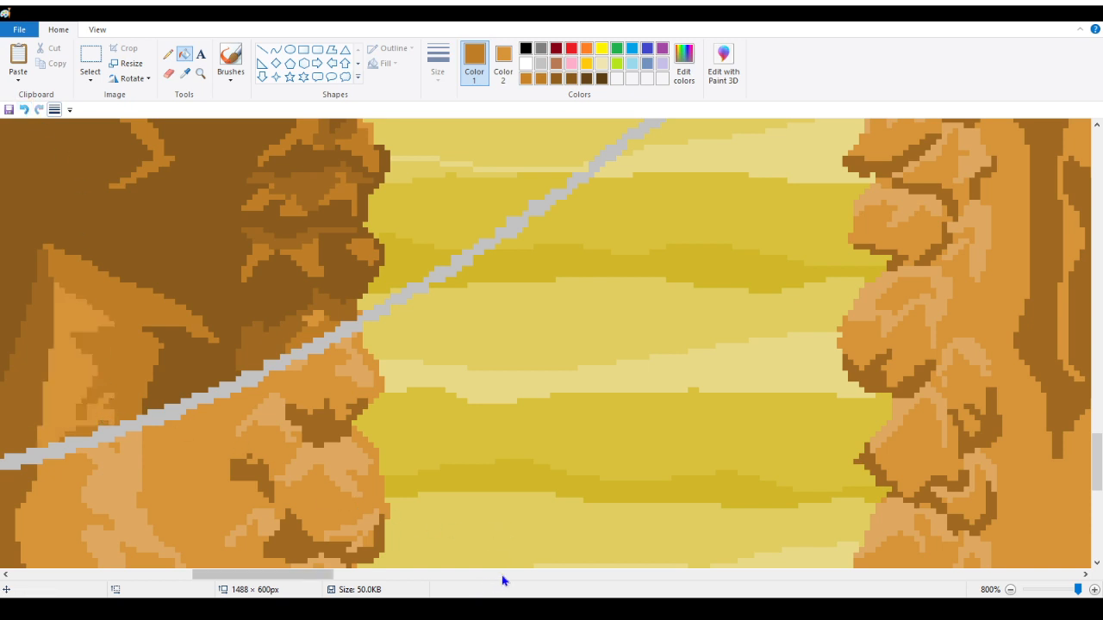
# Step: Sample the darkest brown from the shaded mountain edge and fill the facets just below the smaller shaded peak with it
pyautogui.moveTo(325, 578); pyautogui.dragTo(234, 582)
pyautogui.scroll(1, 266, 484)
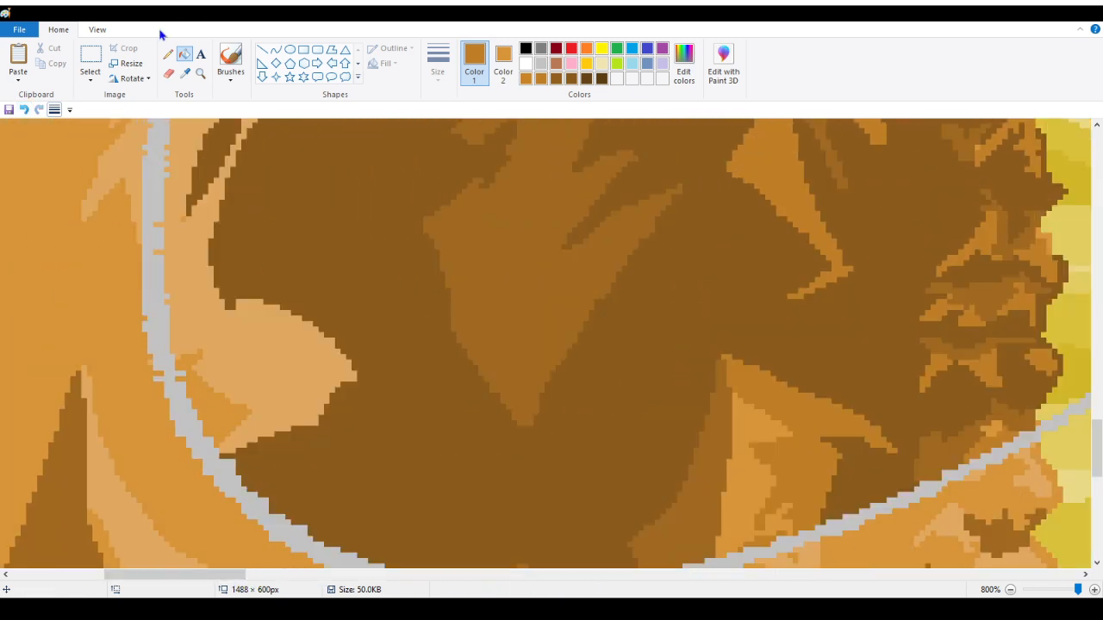
pyautogui.click(201, 76)
pyautogui.rightClick(182, 180)
pyautogui.rightClick(177, 186)
pyautogui.rightClick(162, 196)
pyautogui.rightClick(149, 205)
pyautogui.rightClick(141, 209)
pyautogui.rightClick(133, 215)
pyautogui.rightClick(124, 221)
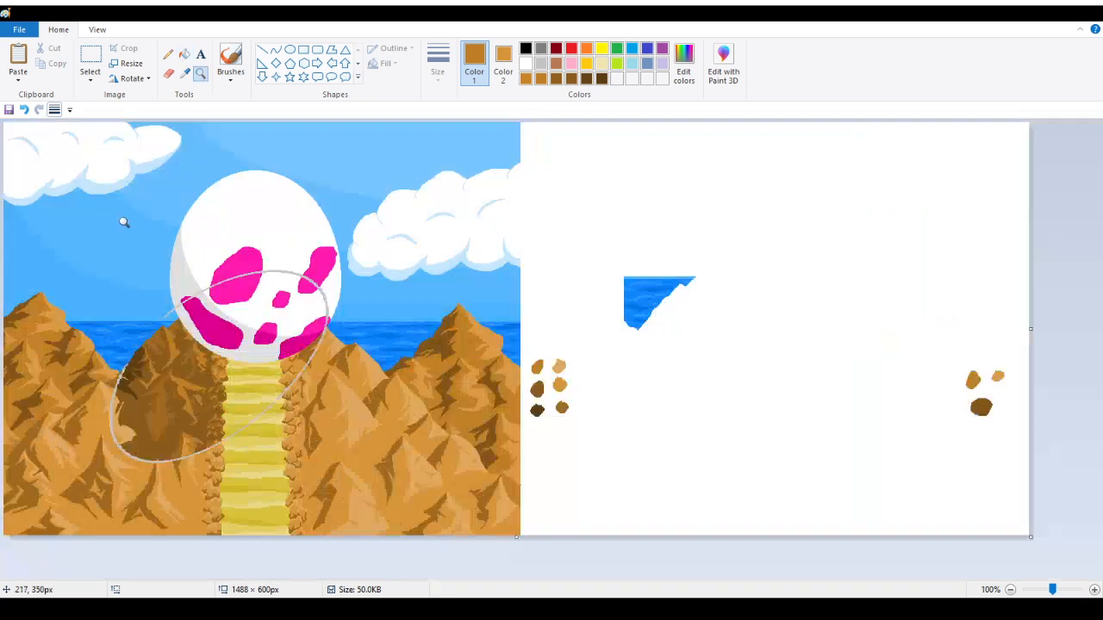
pyautogui.click(212, 381)
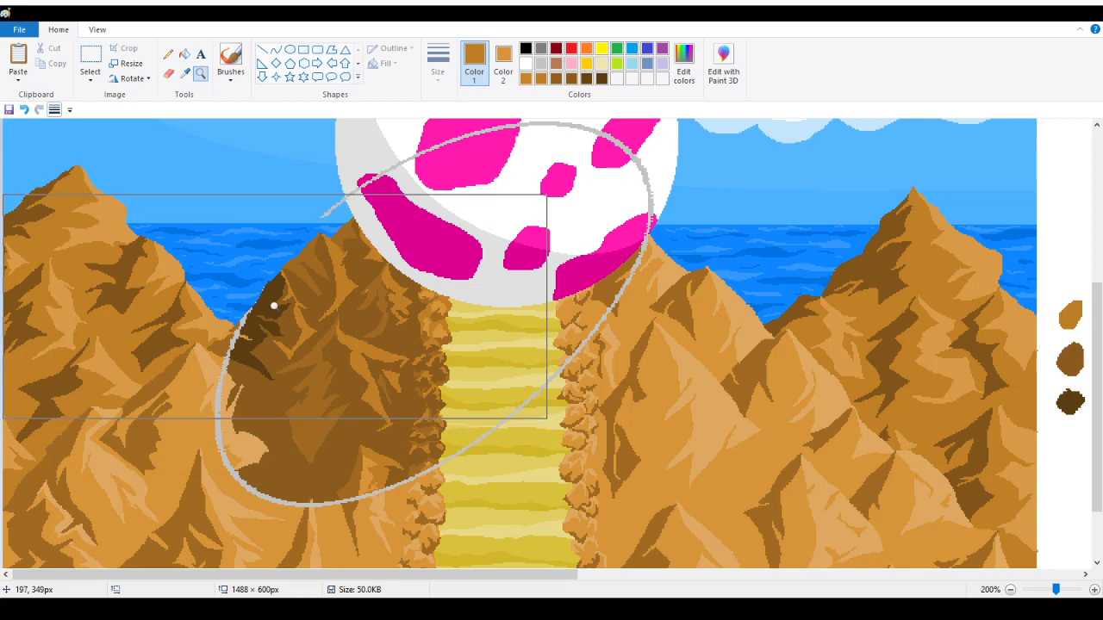
pyautogui.click(308, 387)
pyautogui.scroll(2, 406, 315)
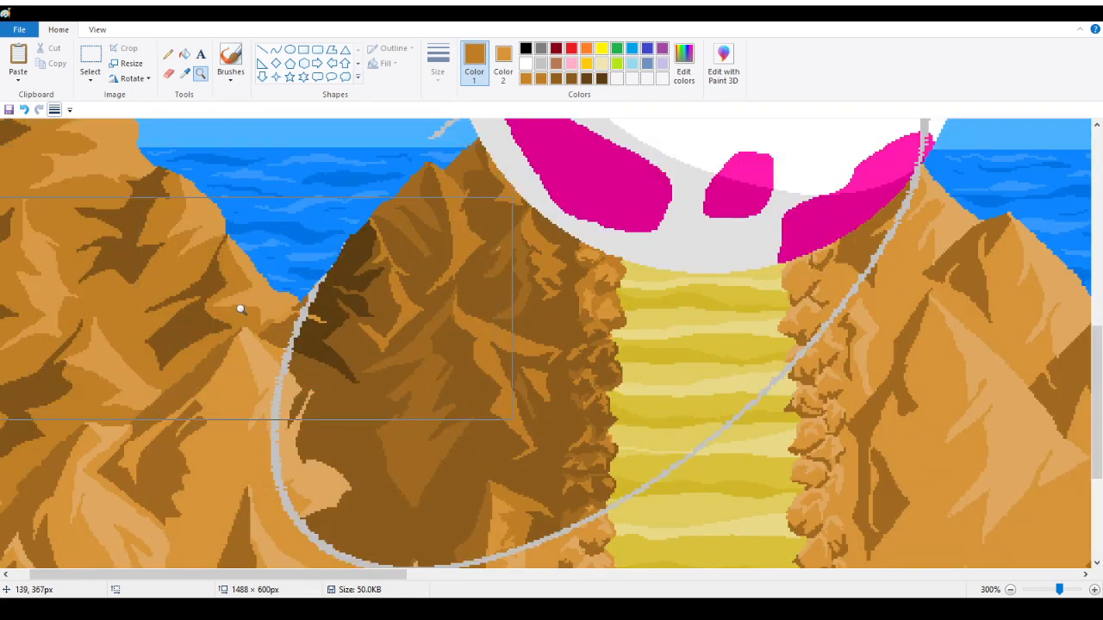
pyautogui.click(185, 73)
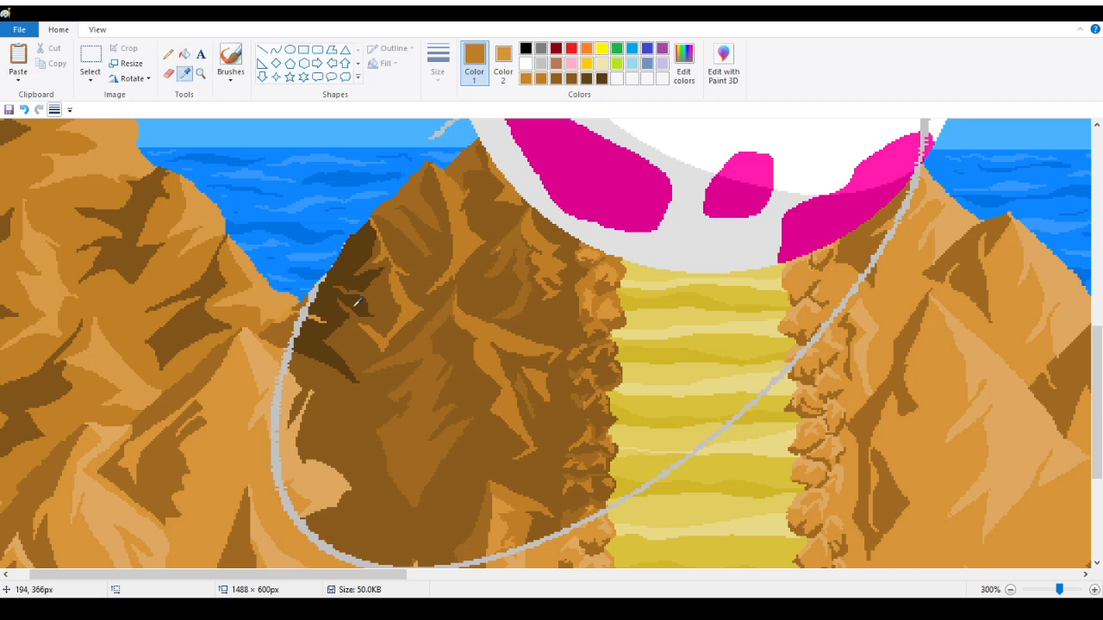
pyautogui.click(351, 268)
pyautogui.click(415, 191)
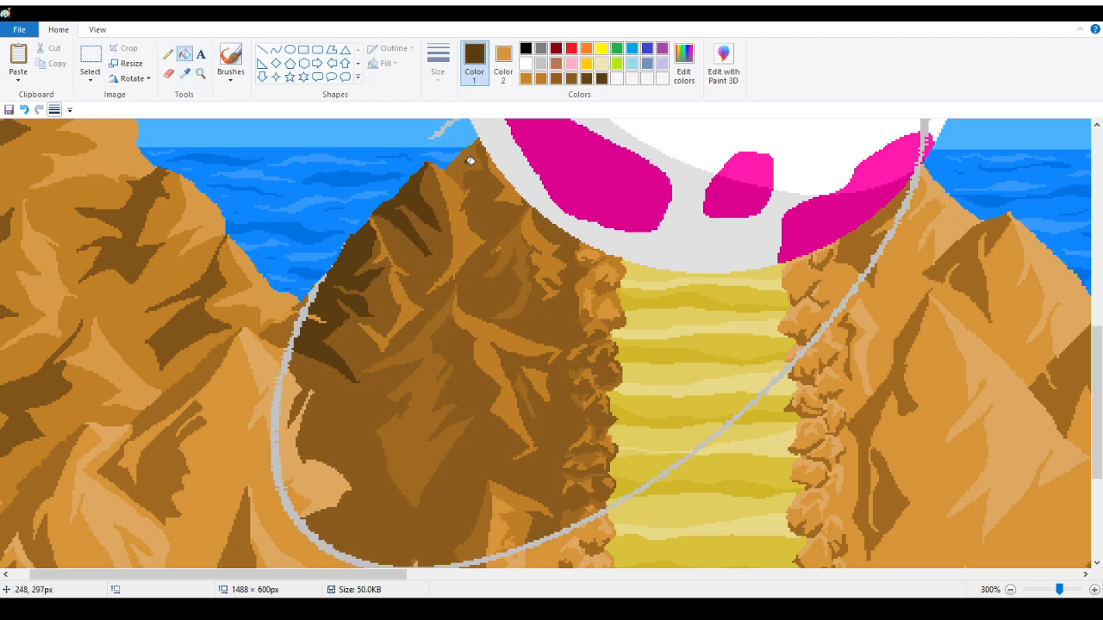
# Step: Fill the shaded facets on the peak beside the egg, the slope below it, the central slope and the lower ridge with the darkest brown
pyautogui.click(468, 160)
pyautogui.click(525, 250)
pyautogui.click(421, 400)
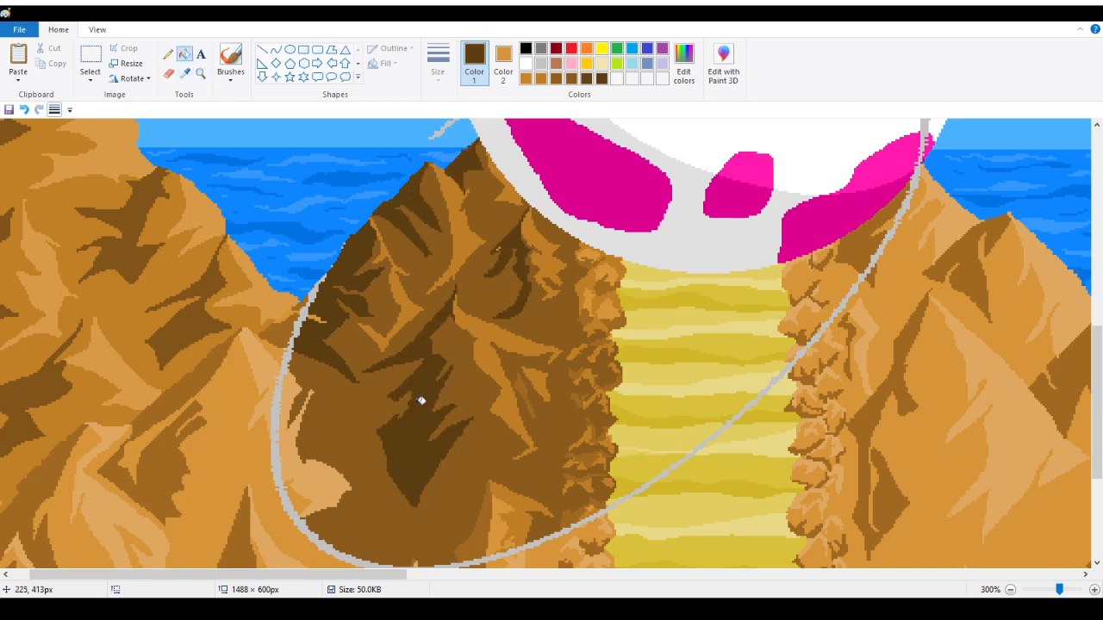
pyautogui.click(486, 520)
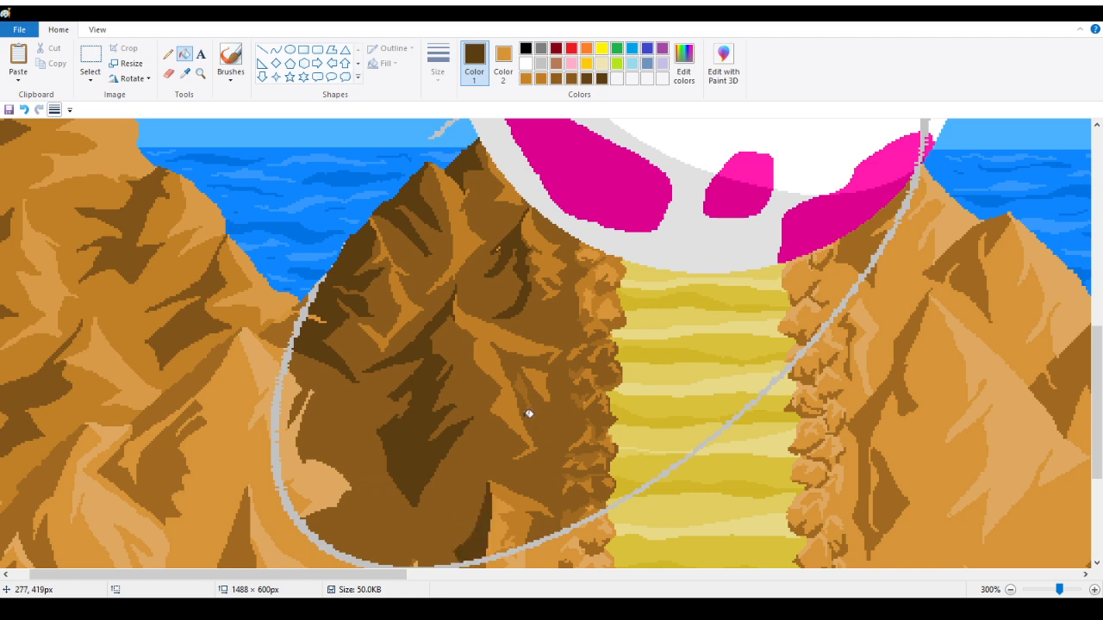
# Step: Sample the orange-brown shadow tone as the secondary color and fill the pale highlights along the inner edge of the outline with it
pyautogui.click(187, 75)
pyautogui.rightClick(403, 304)
pyautogui.click(312, 473)
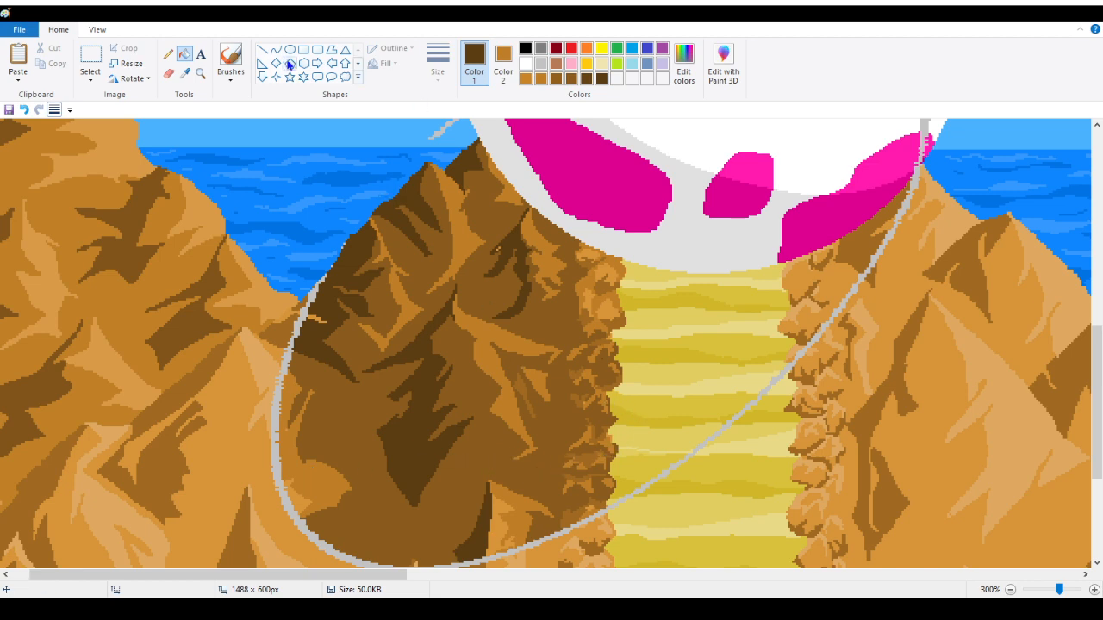
# Step: Pencil a dark brown divider across the gray outline just below the water's lowest point and fill the outline segment above it with the darkest brown
pyautogui.click(200, 73)
pyautogui.click(469, 316)
pyautogui.click(422, 308)
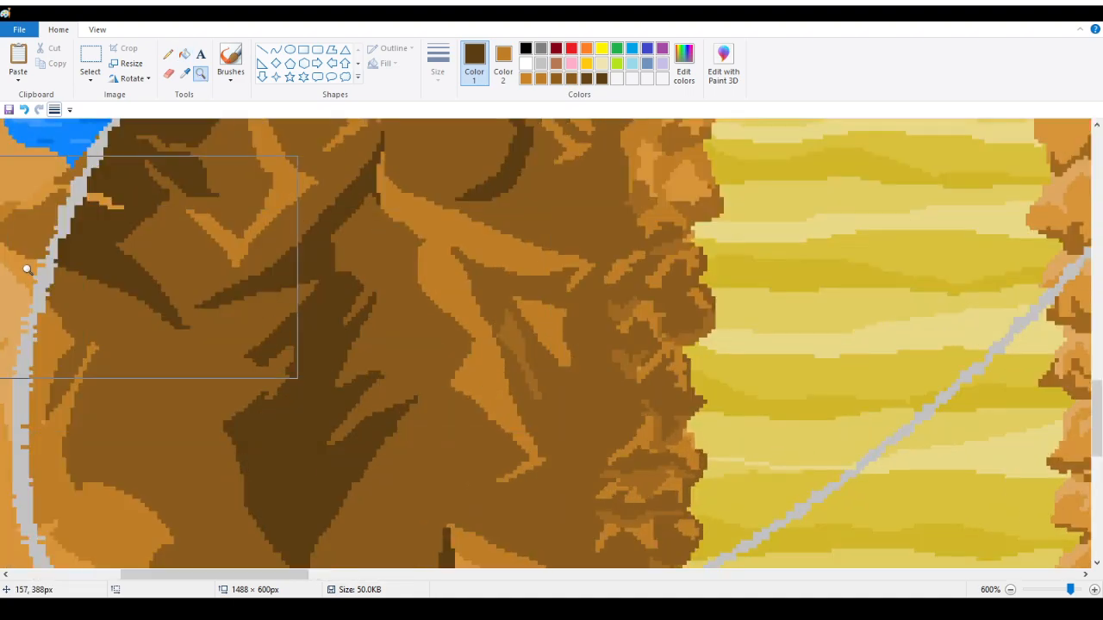
pyautogui.scroll(2, 60, 301)
pyautogui.moveTo(288, 579); pyautogui.dragTo(225, 586)
pyautogui.scroll(1, 276, 517)
pyautogui.scroll(-1, 401, 481)
pyautogui.click(401, 378)
pyautogui.click(401, 377)
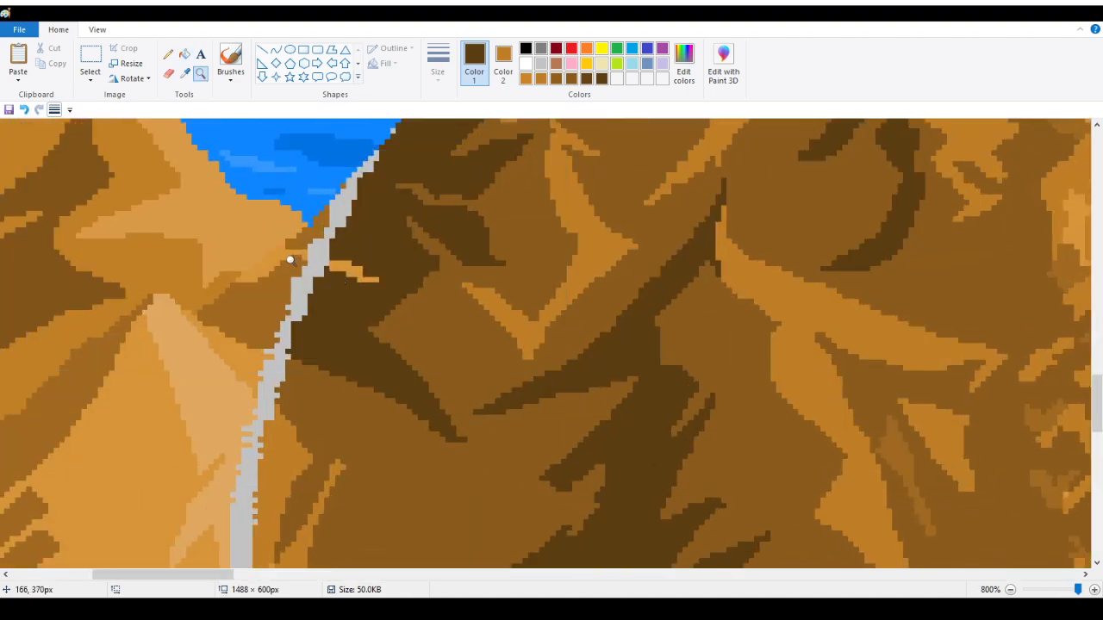
pyautogui.click(165, 55)
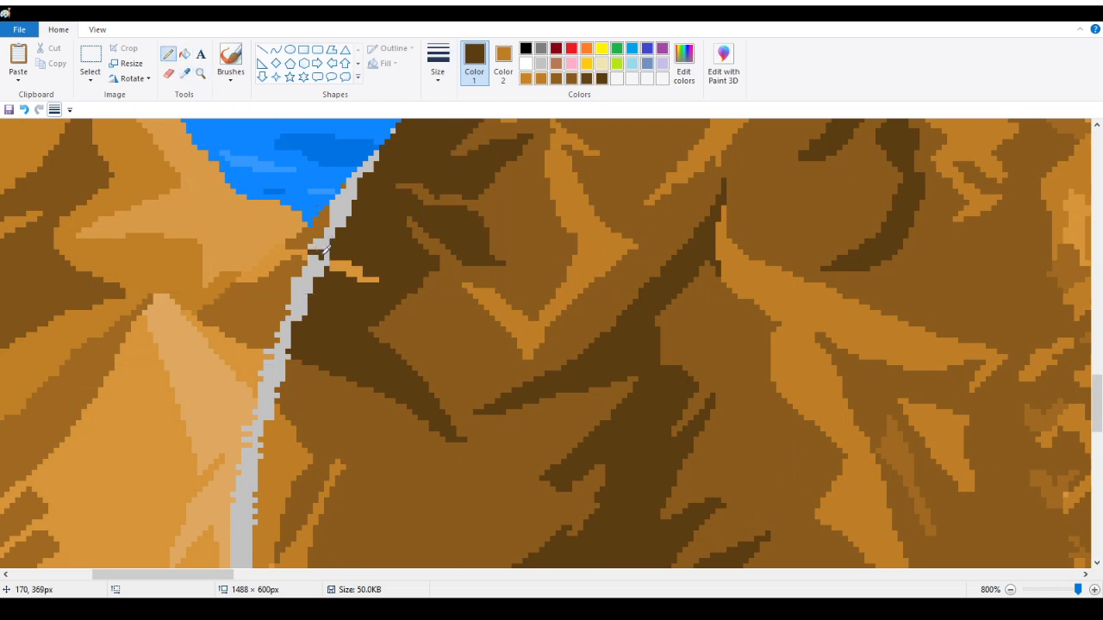
pyautogui.click(184, 53)
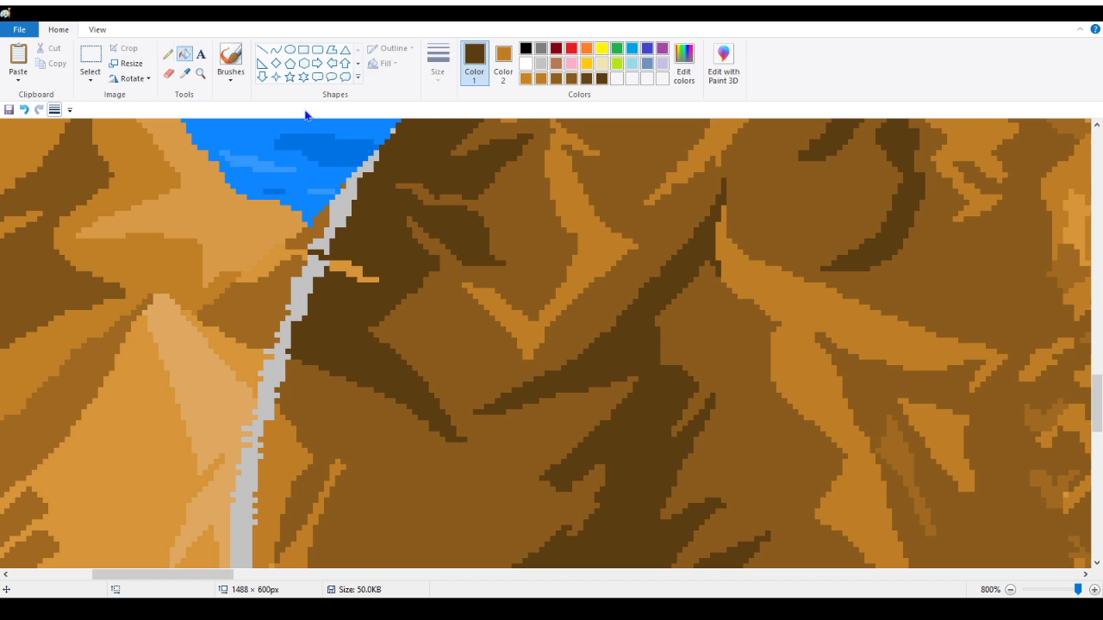
pyautogui.click(350, 198)
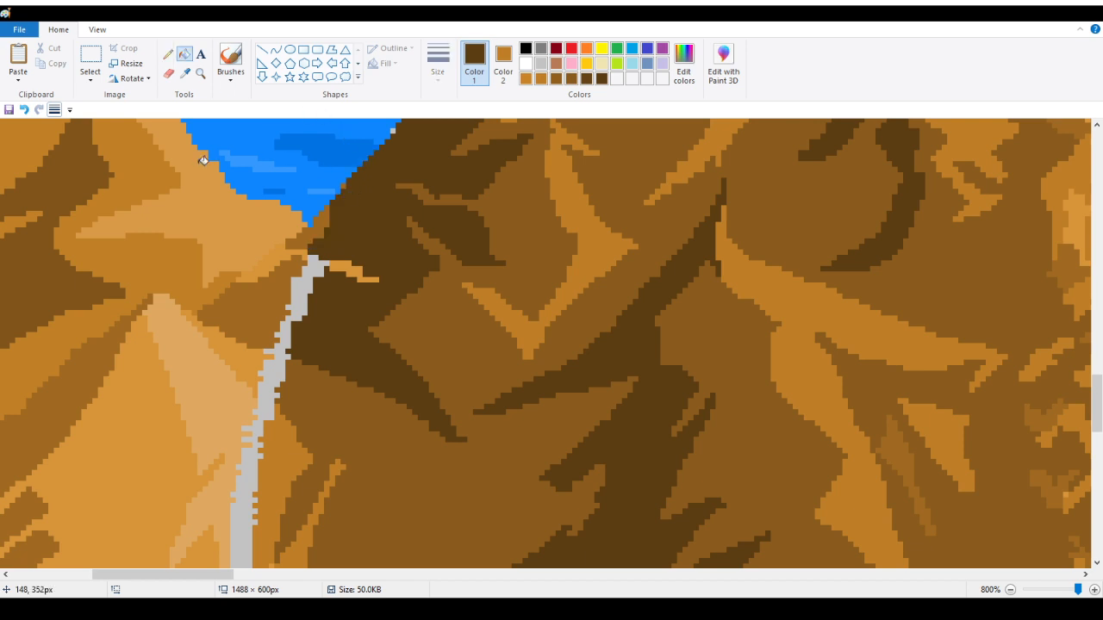
# Step: Recolor the small orange streak at the outline in medium shadow brown and fill the next gray outline segment below it with the darkest brown
pyautogui.click(185, 73)
pyautogui.click(167, 54)
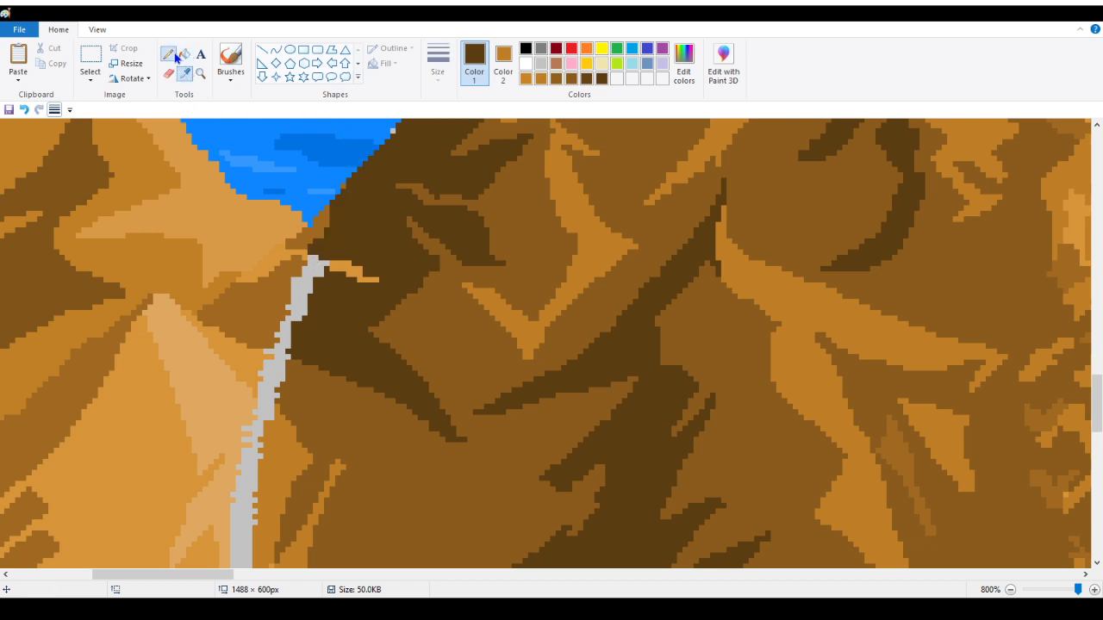
pyautogui.moveTo(314, 261); pyautogui.dragTo(325, 263)
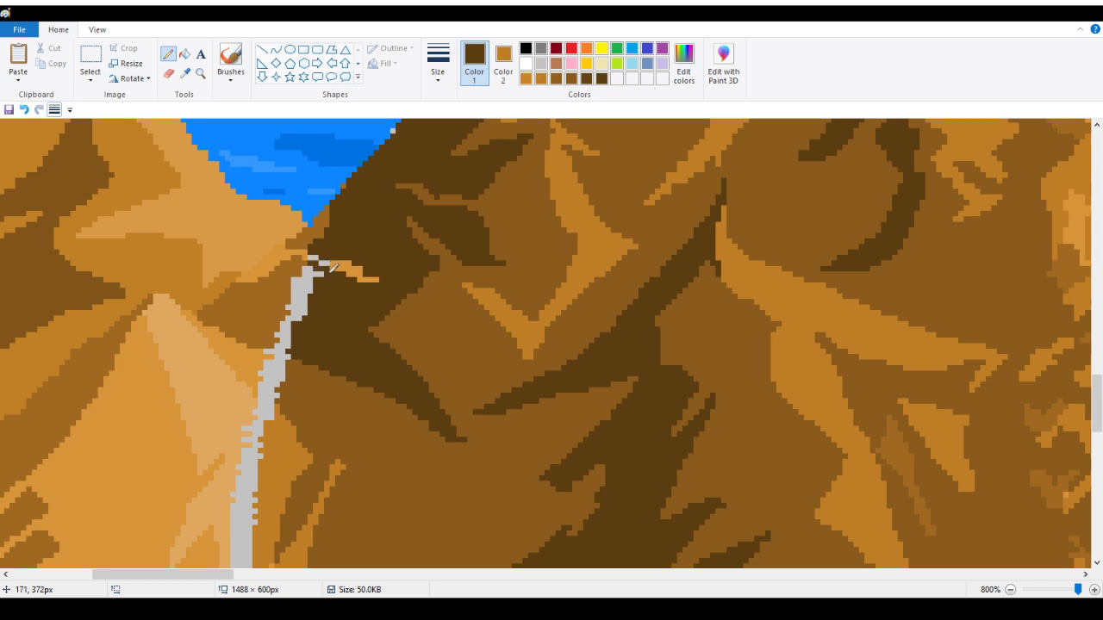
pyautogui.click(184, 73)
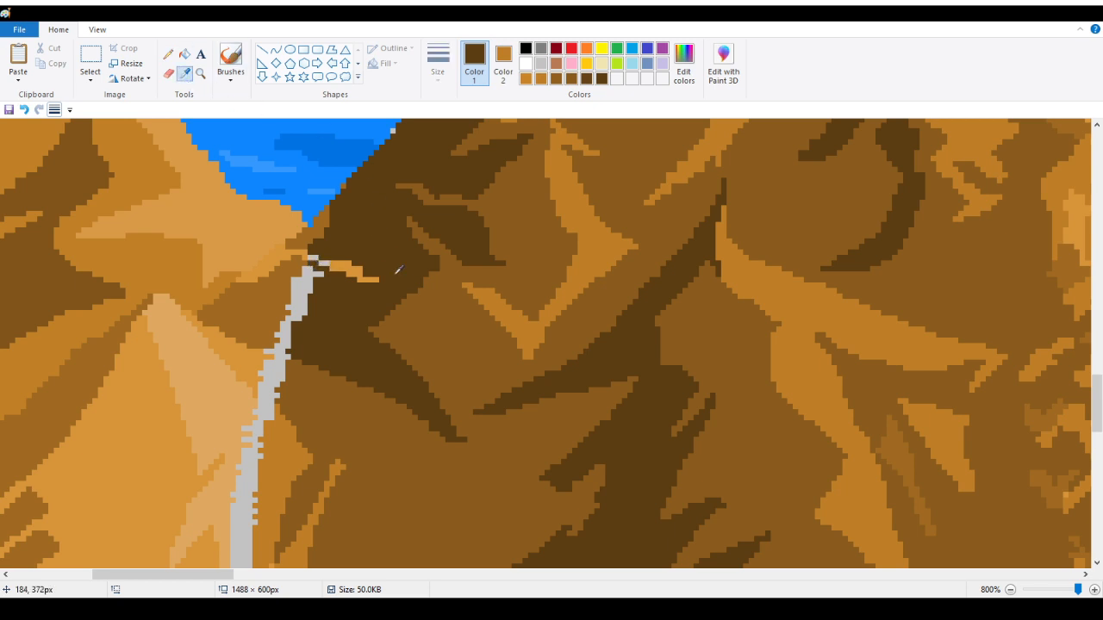
pyautogui.click(458, 315)
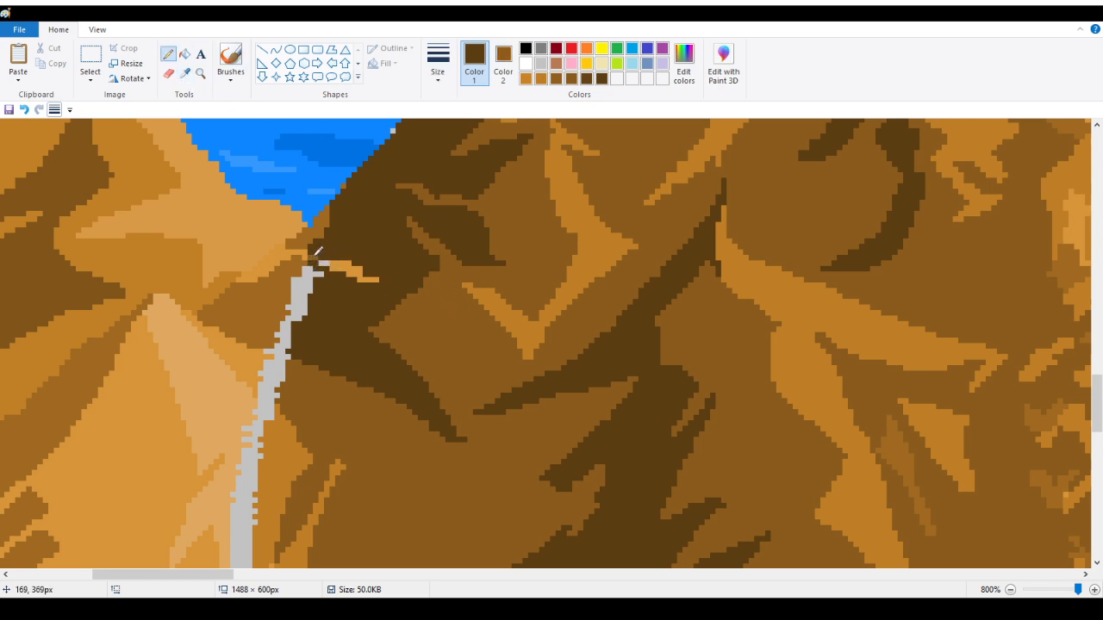
pyautogui.moveTo(336, 262); pyautogui.dragTo(354, 270)
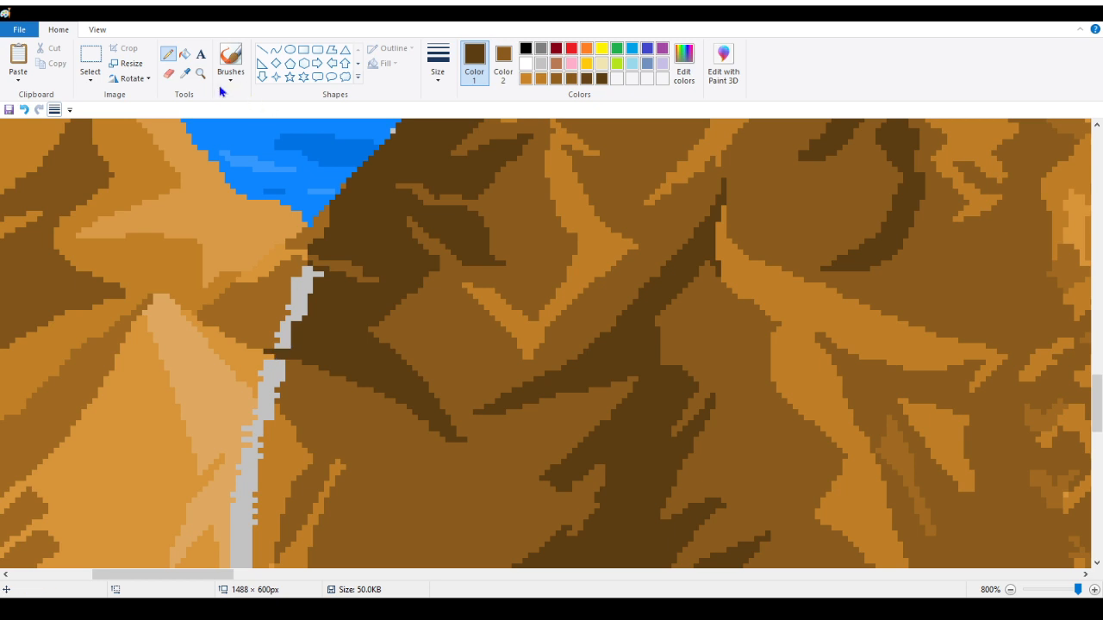
pyautogui.click(184, 53)
pyautogui.click(301, 303)
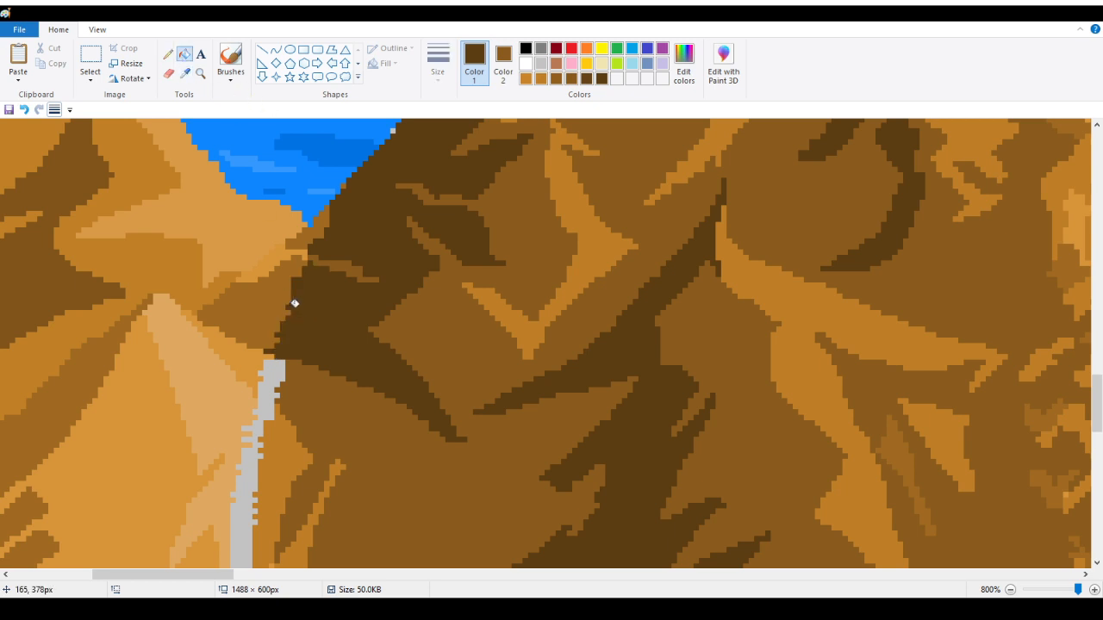
# Step: Examine the remaining gray outline along the mountain's edge and the shaded area within the whole scene
pyautogui.scroll(-3, 285, 285)
pyautogui.click(169, 54)
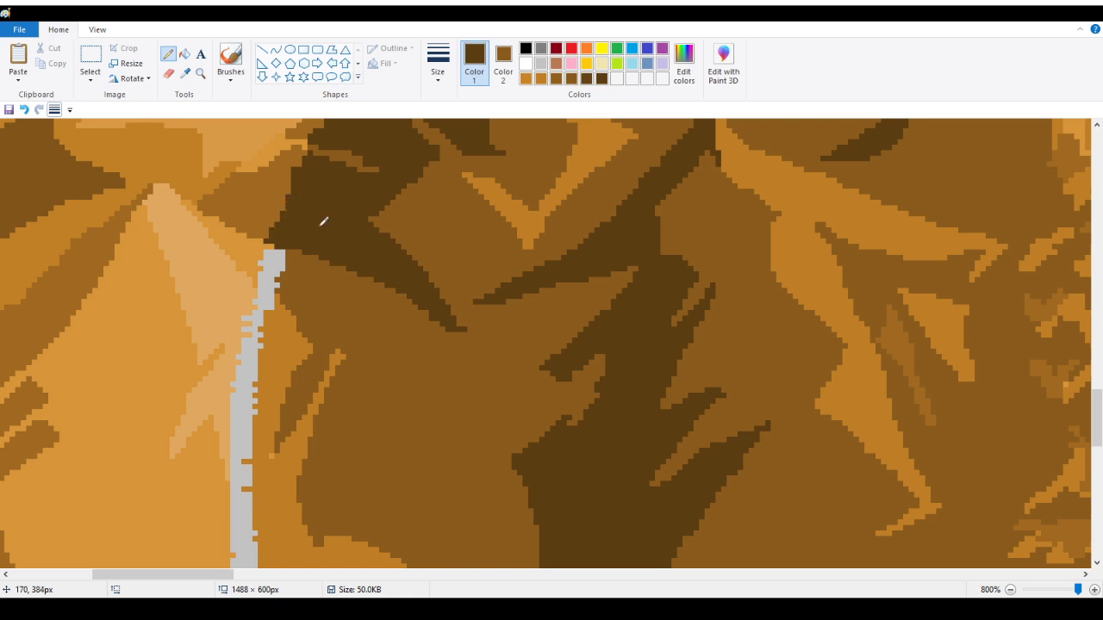
pyautogui.scroll(-3, 324, 221)
pyautogui.scroll(3, 312, 227)
pyautogui.scroll(-4, 287, 246)
pyautogui.scroll(3, 287, 246)
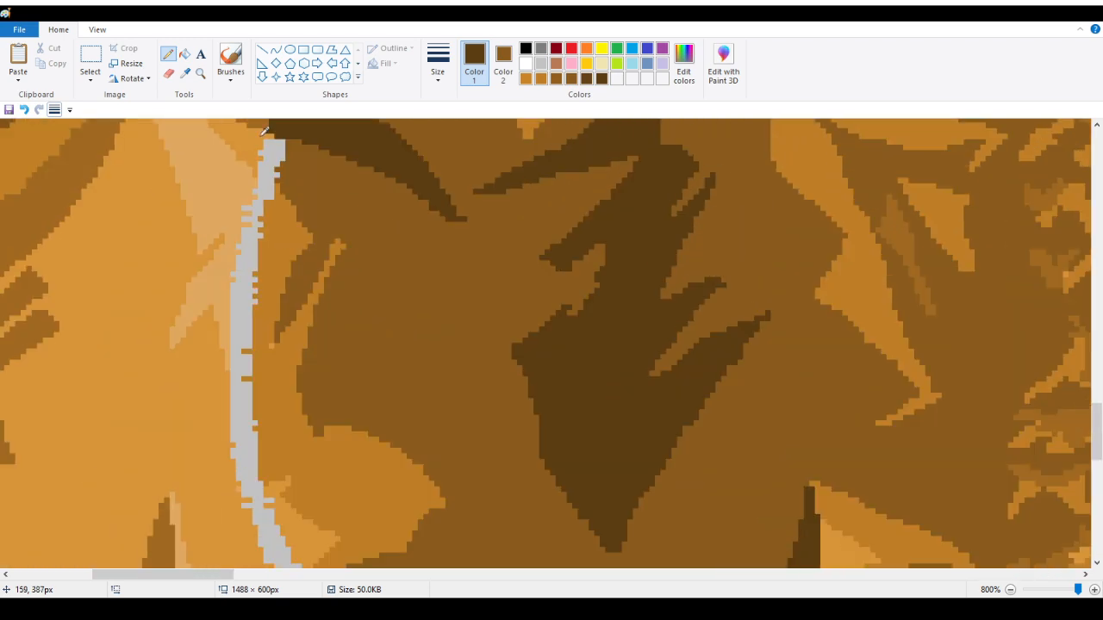
pyautogui.click(199, 75)
pyautogui.rightClick(192, 214)
pyautogui.rightClick(191, 215)
pyautogui.rightClick(190, 215)
pyautogui.rightClick(190, 215)
pyautogui.rightClick(190, 215)
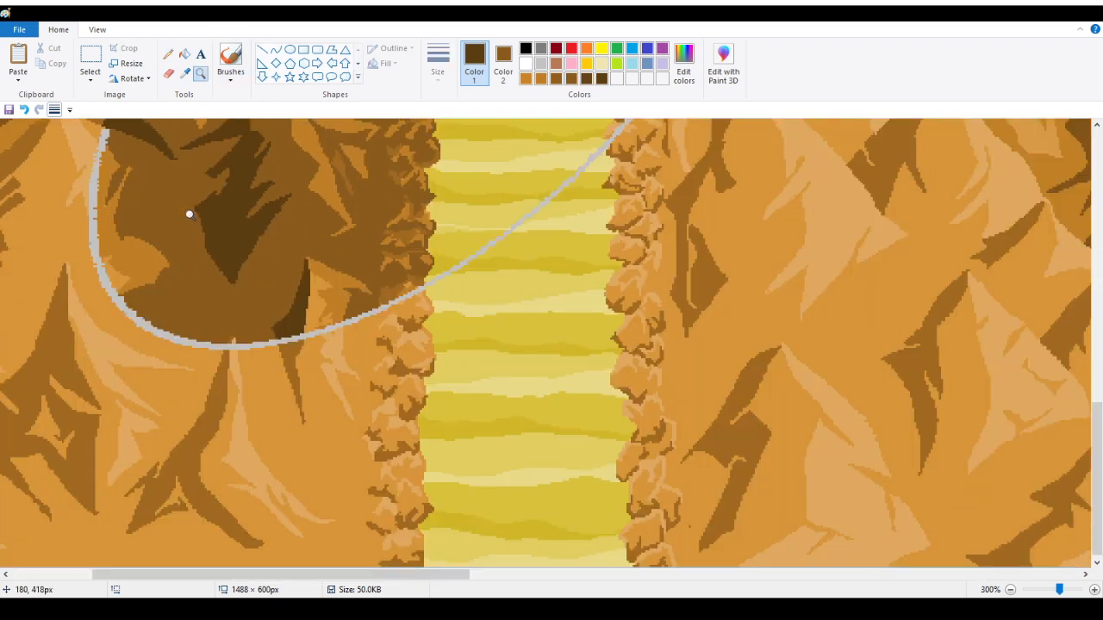
pyautogui.rightClick(189, 215)
pyautogui.rightClick(188, 216)
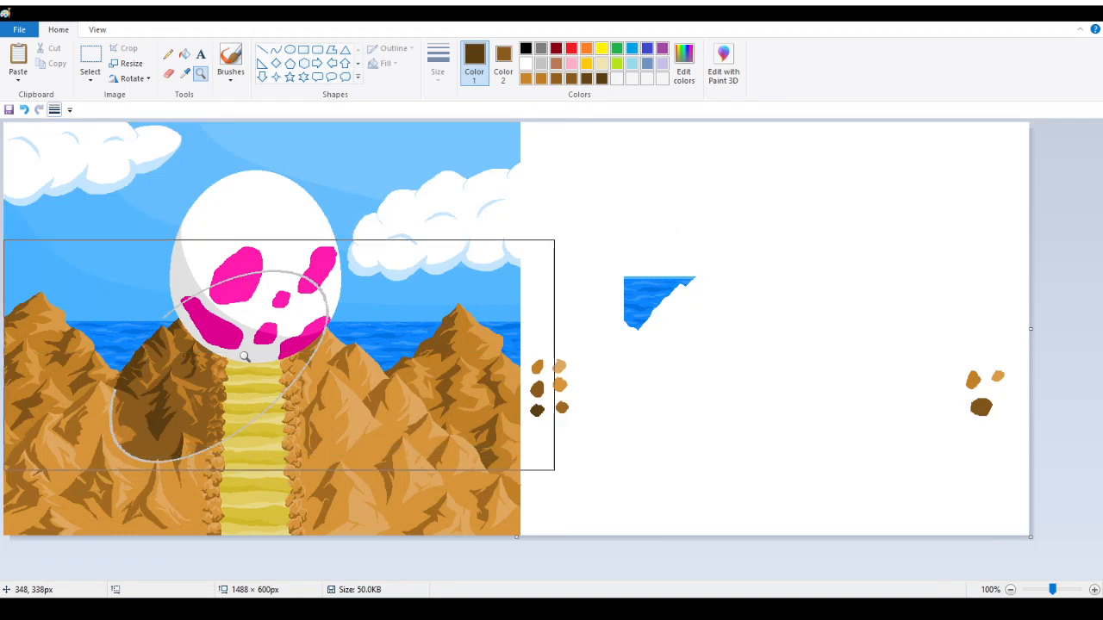
pyautogui.click(214, 382)
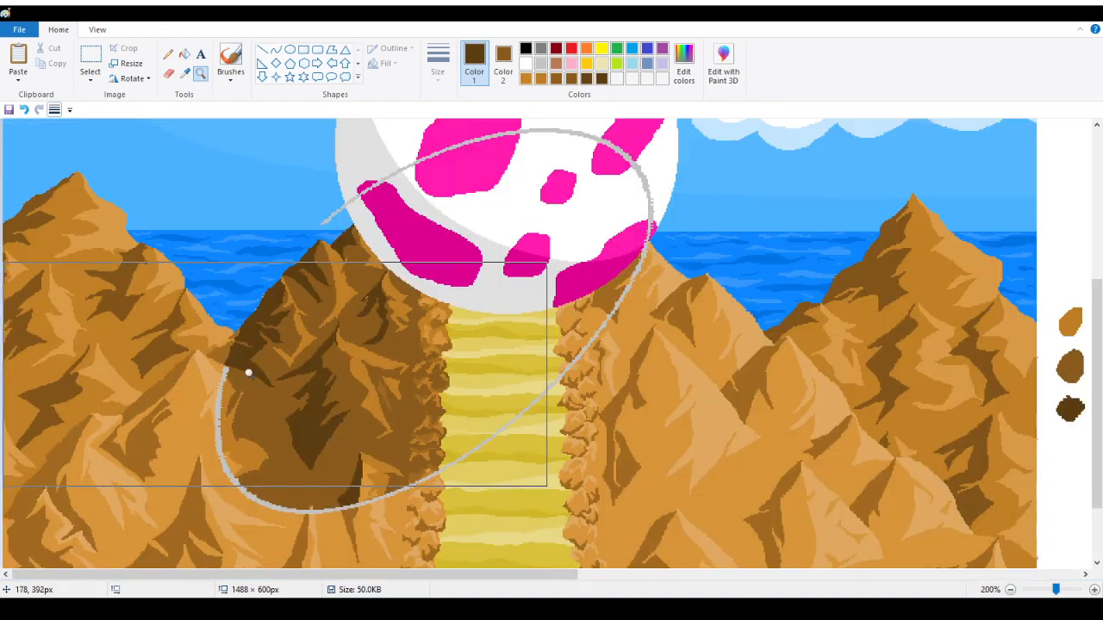
# Step: Sample the medium shadow brown and fill the small light sliver along the inner lower-left edge of the shadow outline with it
pyautogui.click(312, 373)
pyautogui.click(312, 379)
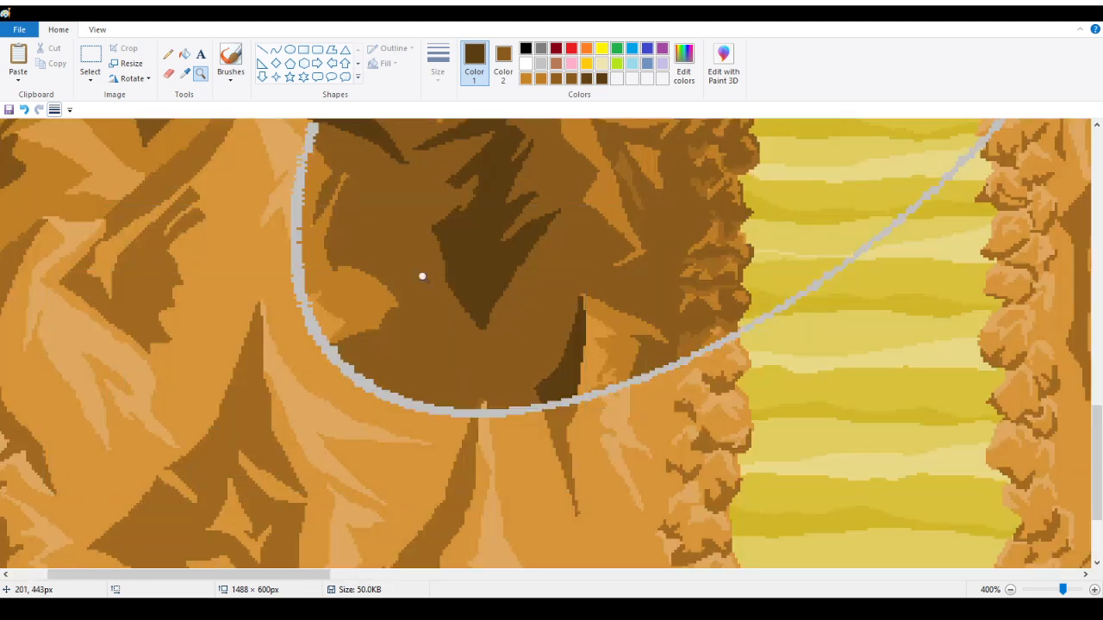
pyautogui.click(184, 73)
pyautogui.click(414, 226)
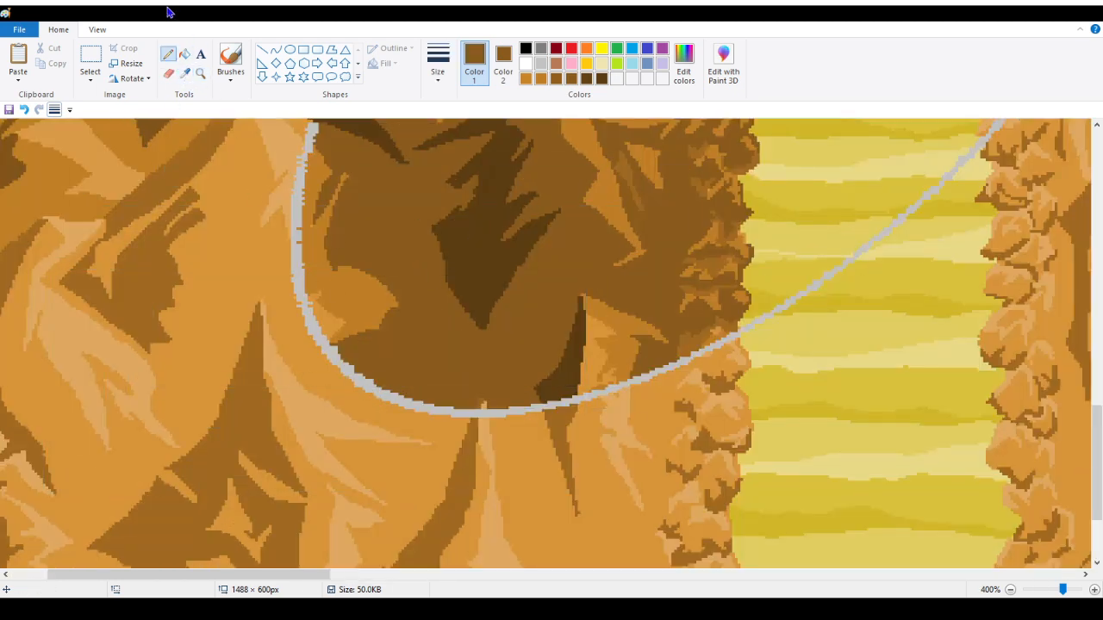
pyautogui.click(184, 54)
pyautogui.click(329, 318)
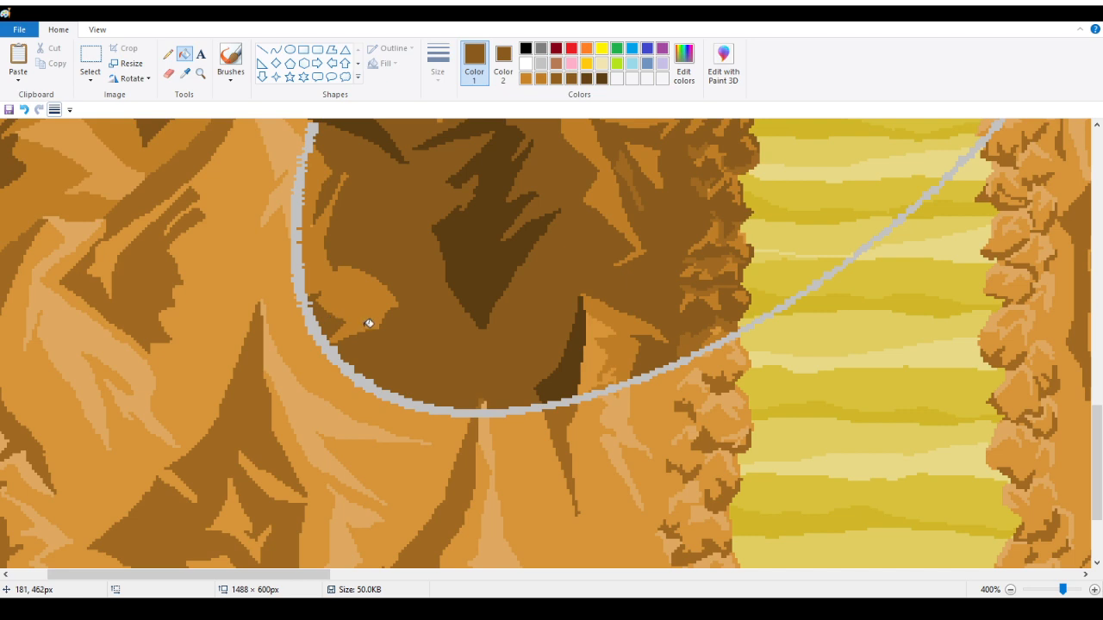
# Step: Pencil a medium brown divider across the gray outline just below the darkest shading and fill the short segment above it with medium brown
pyautogui.scroll(3, 368, 323)
pyautogui.click(200, 74)
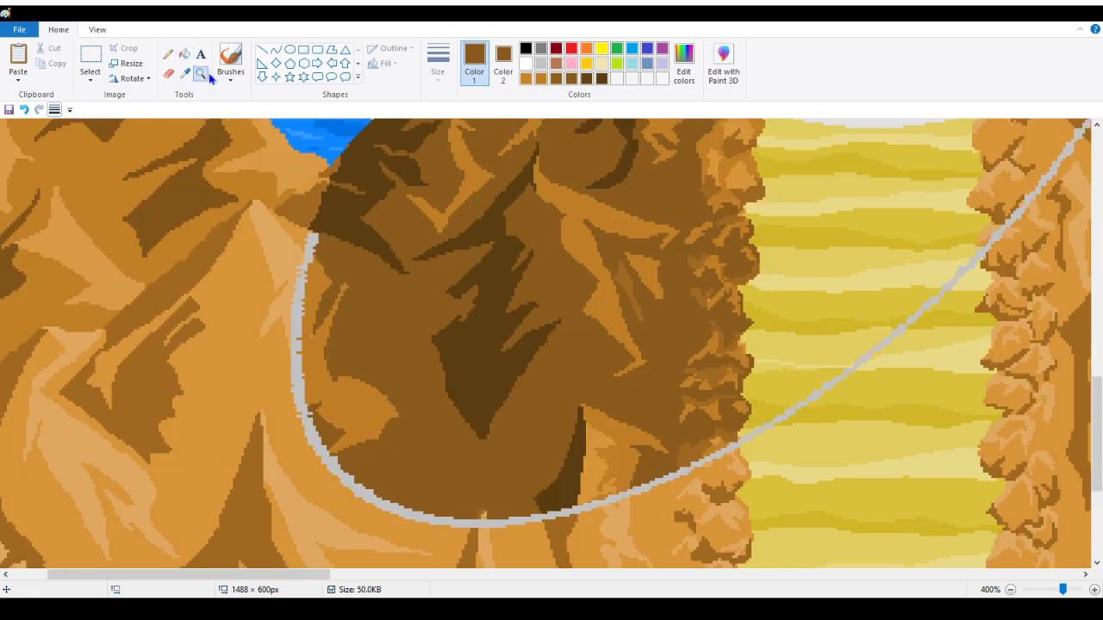
pyautogui.click(388, 312)
pyautogui.click(299, 292)
pyautogui.click(269, 292)
pyautogui.click(245, 293)
pyautogui.scroll(3, 342, 247)
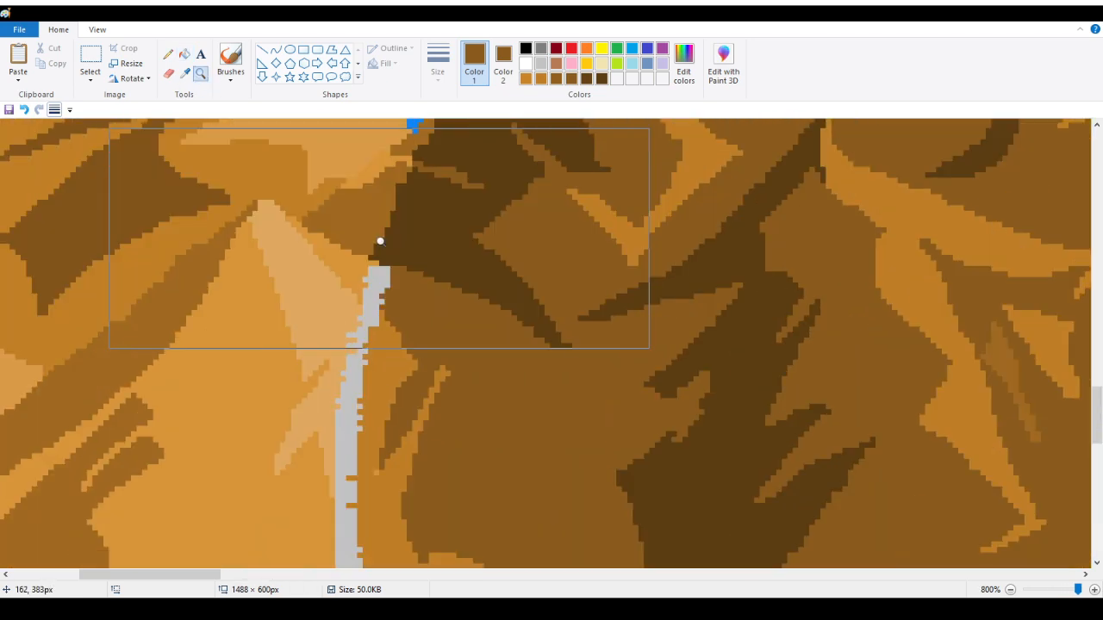
pyautogui.click(168, 53)
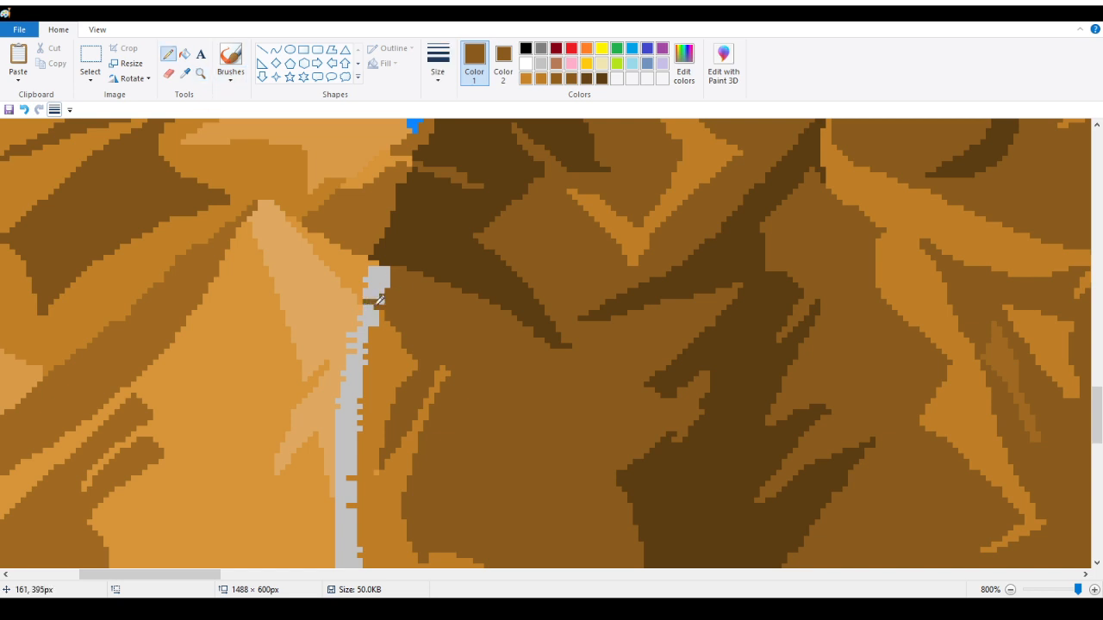
pyautogui.click(183, 57)
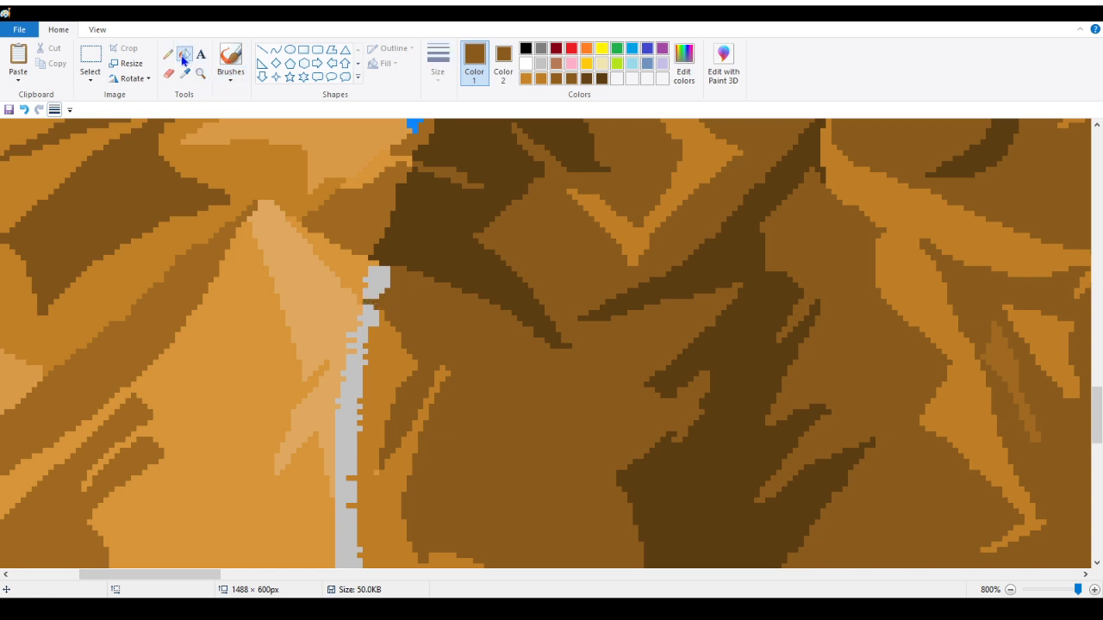
pyautogui.click(378, 293)
# Step: Sample the orange-brown, pencil a divider where the lower brown patch begins, and fill the gray outline segment above it with orange-brown
pyautogui.scroll(-3, 423, 291)
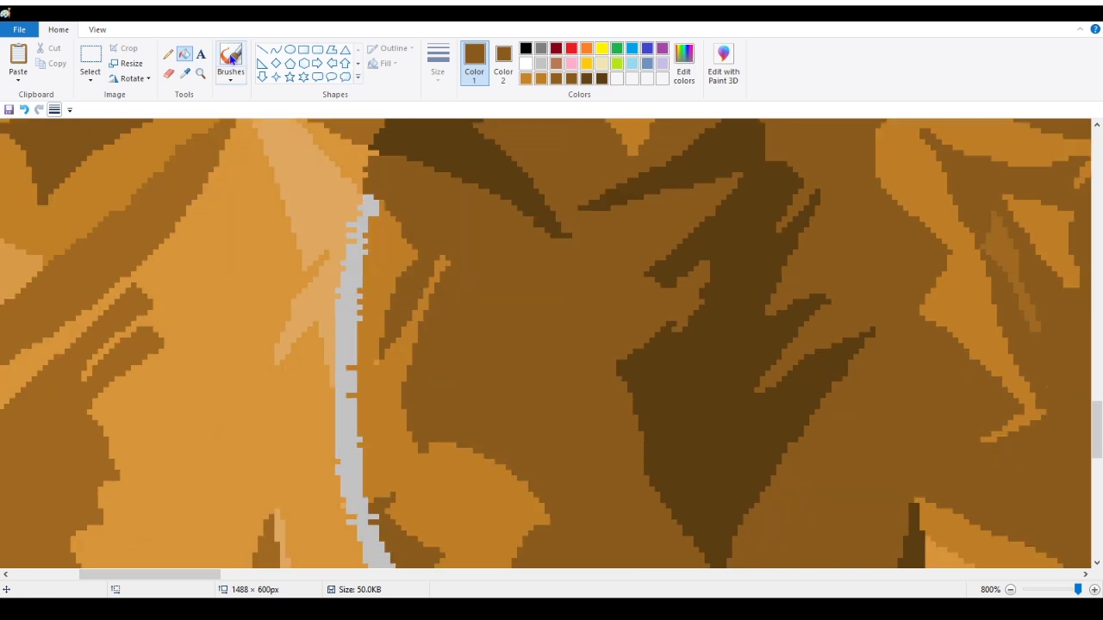
pyautogui.click(184, 74)
pyautogui.click(388, 227)
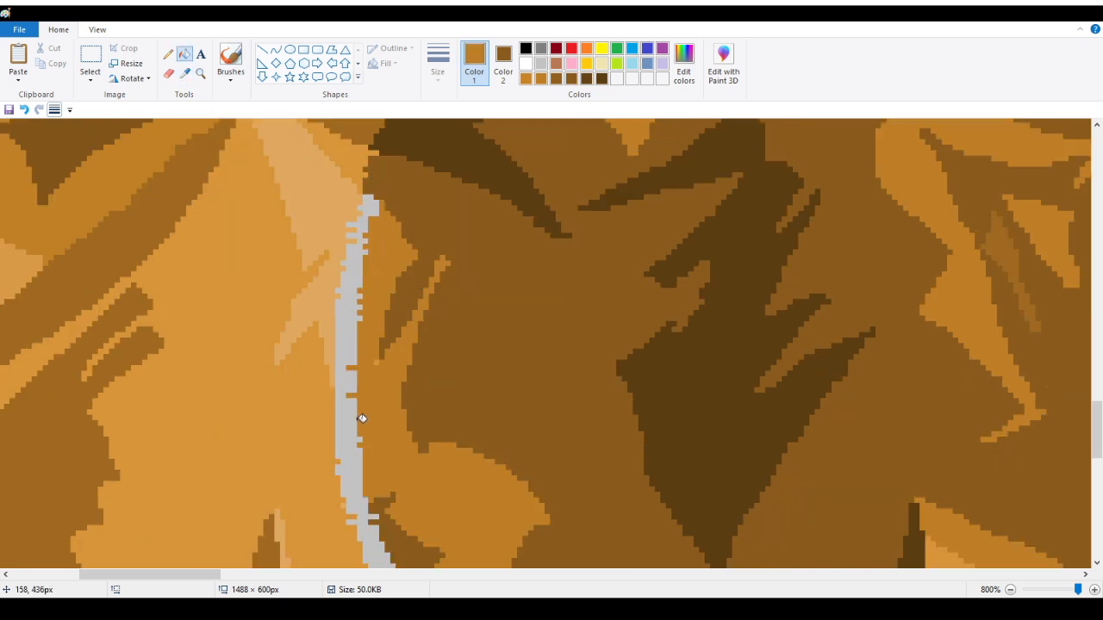
pyautogui.click(168, 54)
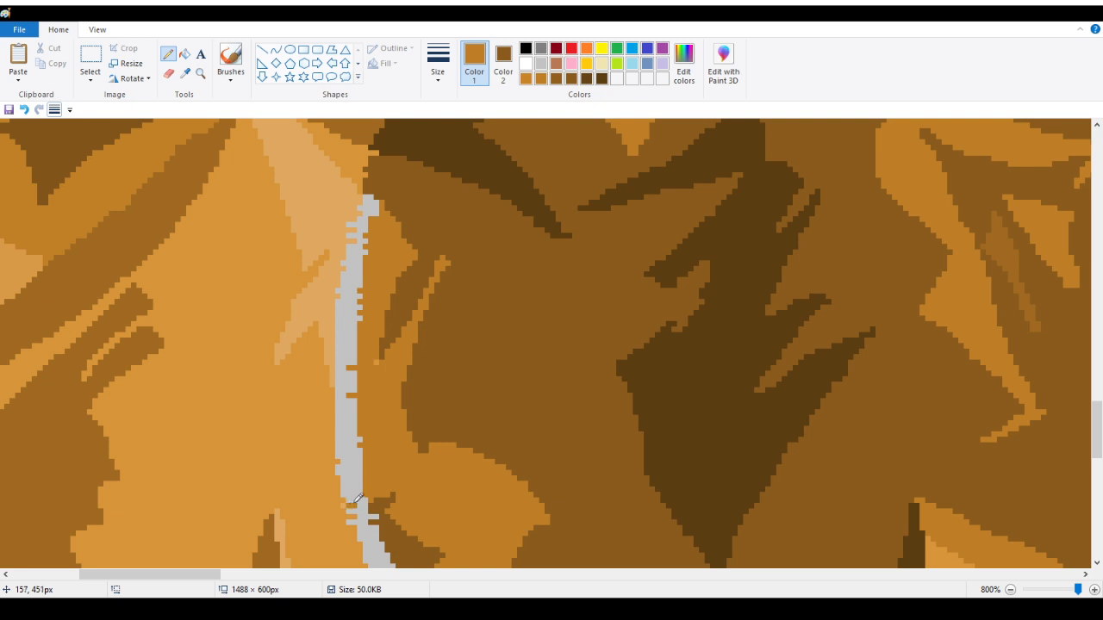
pyautogui.click(184, 54)
pyautogui.click(353, 310)
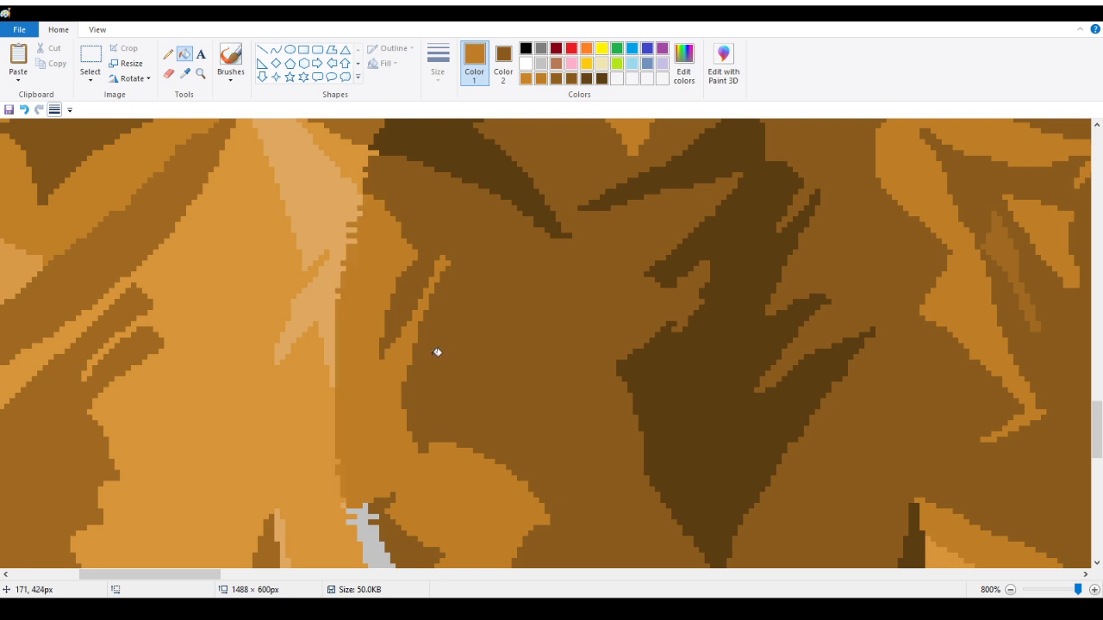
# Step: Smooth the jagged pixels along the shadow's recolored left edge with the Pencil, sampling the neighboring mountain and shadow colors
pyautogui.scroll(-1, 433, 354)
pyautogui.scroll(1, 414, 339)
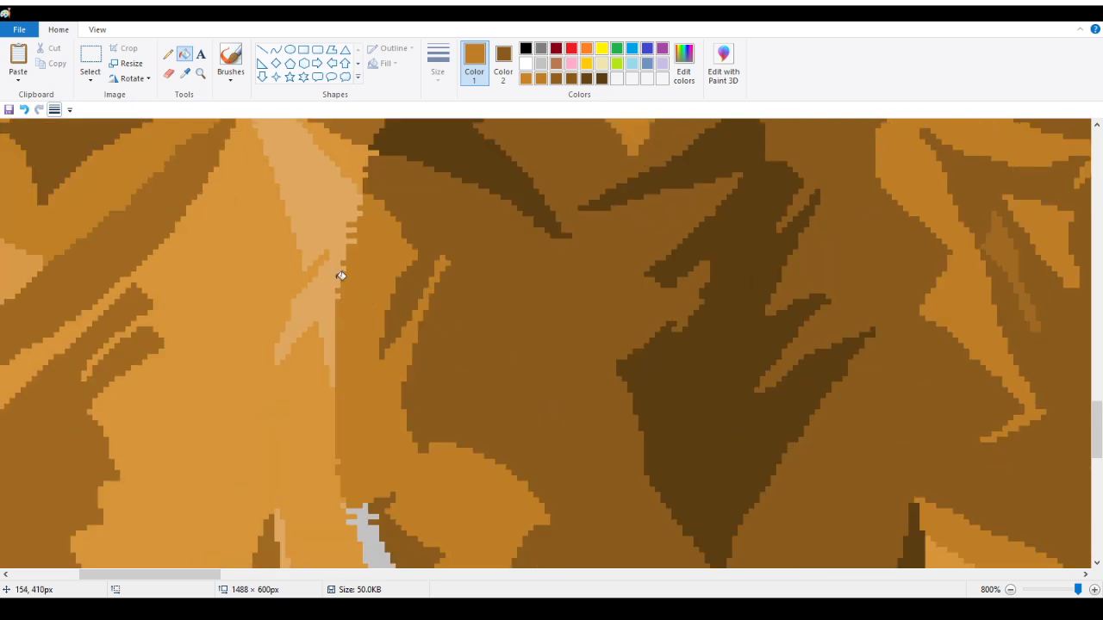
pyautogui.click(168, 54)
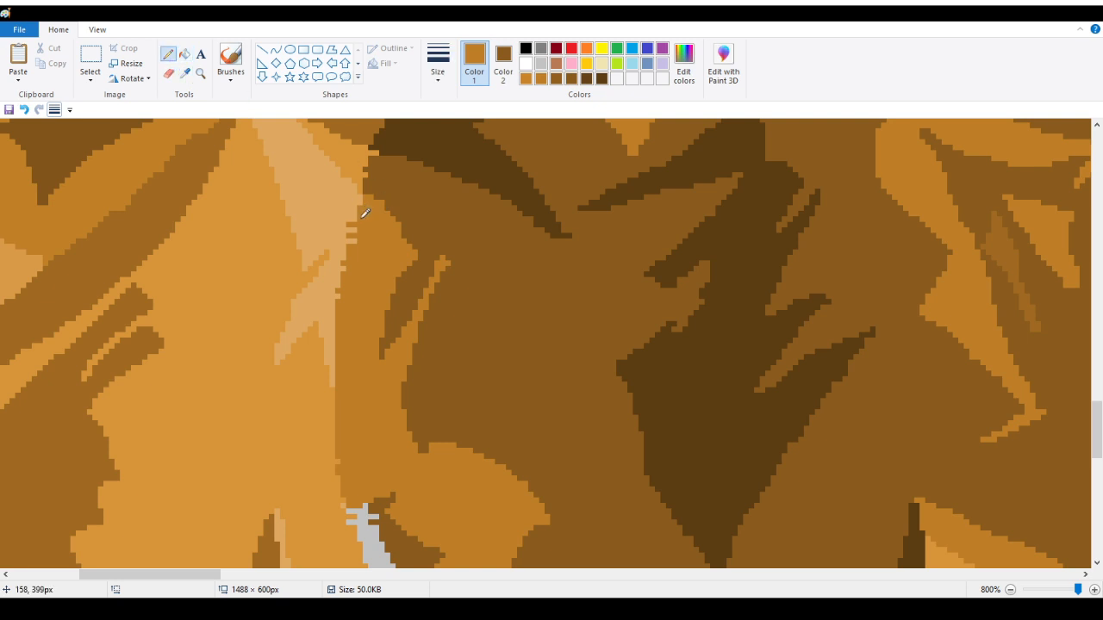
pyautogui.click(184, 72)
pyautogui.rightClick(350, 217)
pyautogui.click(185, 72)
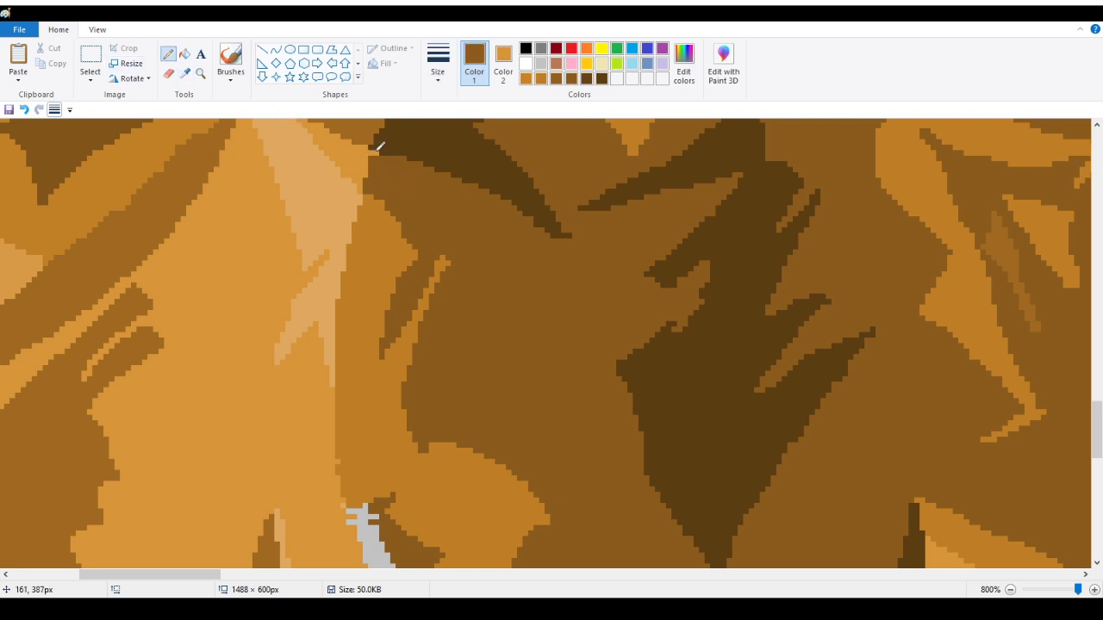
pyautogui.scroll(-3, 398, 179)
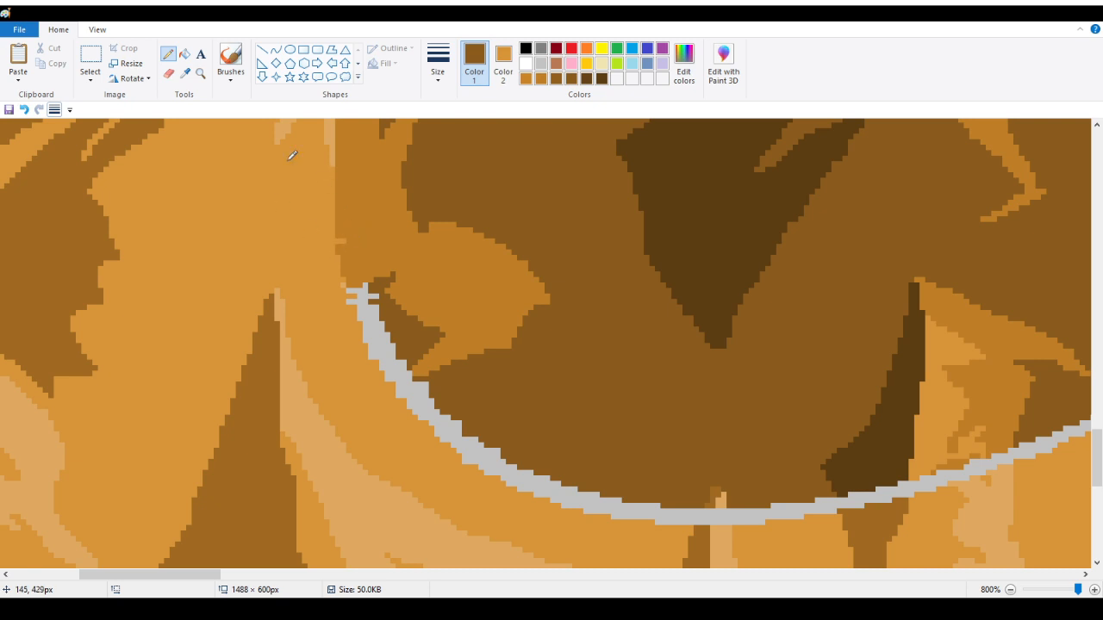
pyautogui.click(184, 74)
pyautogui.click(357, 224)
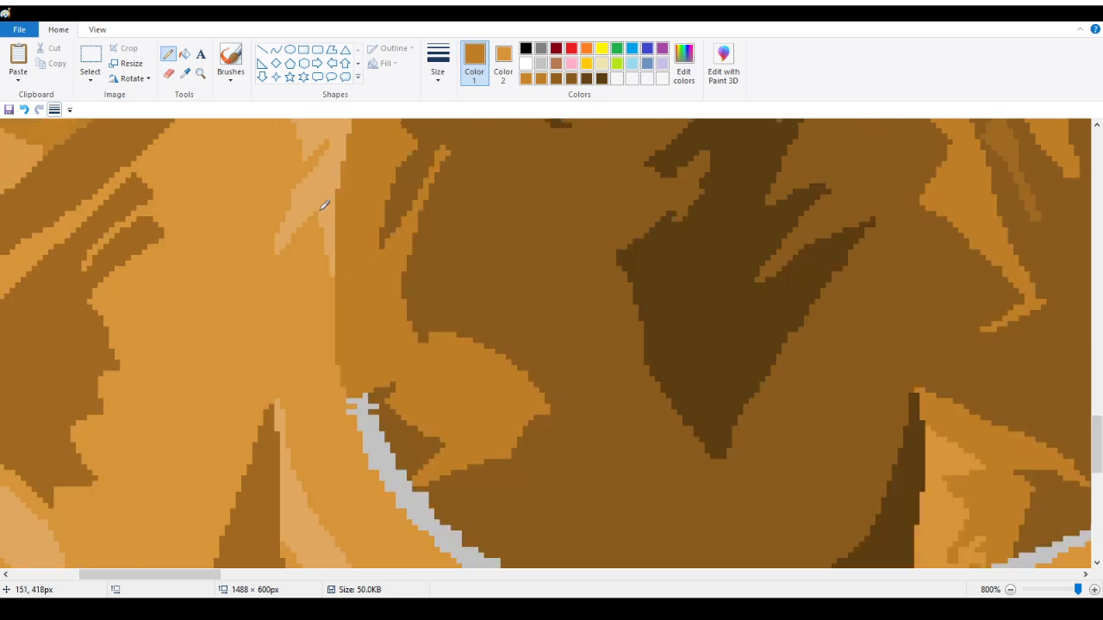
pyautogui.scroll(3, 322, 210)
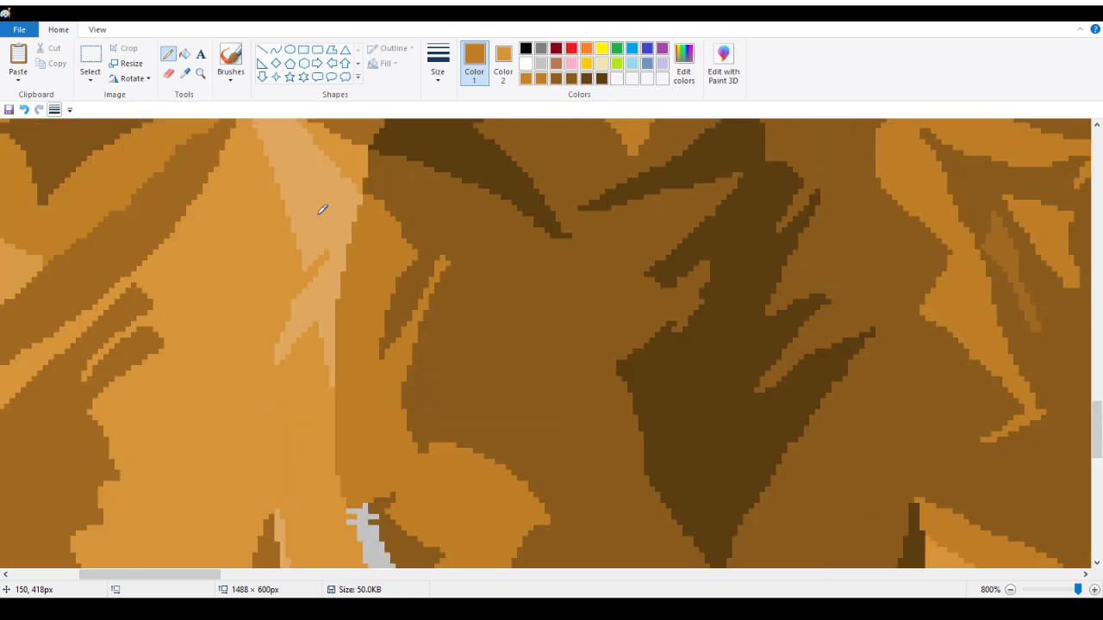
pyautogui.scroll(-3, 323, 210)
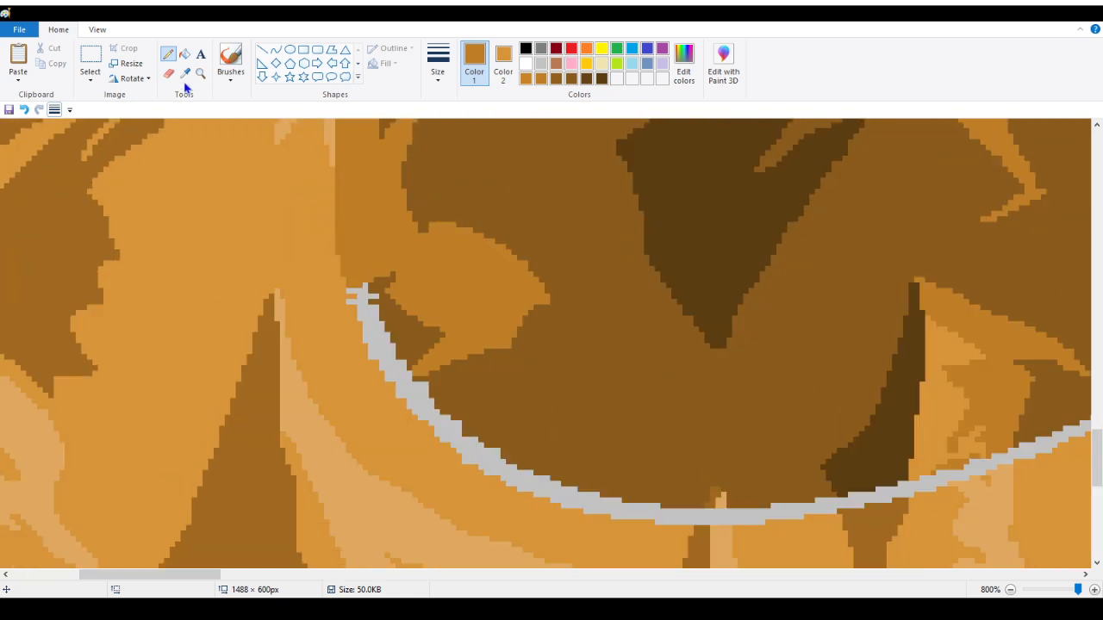
# Step: Sample the medium shadow brown and fill the rest of the gray outline with it
pyautogui.click(184, 73)
pyautogui.click(566, 270)
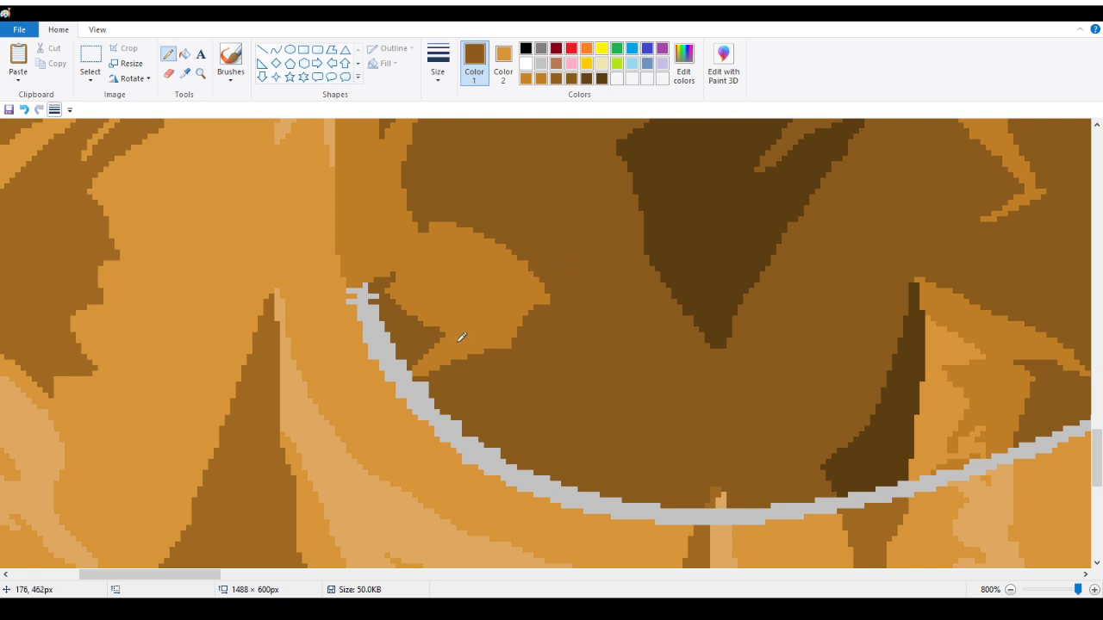
pyautogui.click(184, 54)
pyautogui.click(371, 311)
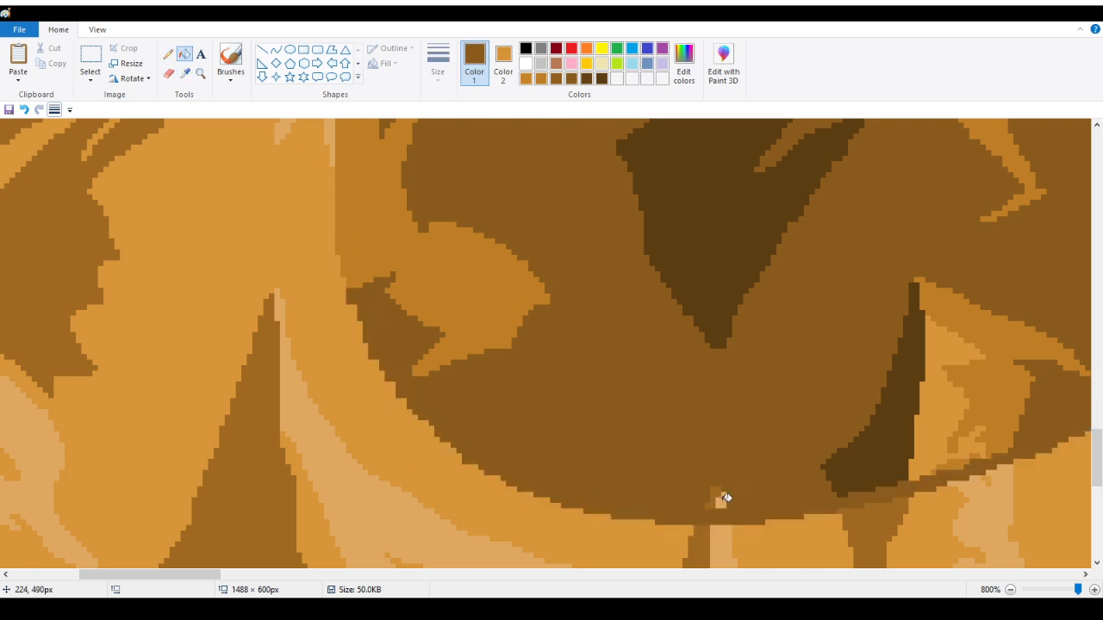
# Step: Sample the orange-brown and pencil over the small pale highlight inside the shadow's lowest edge
pyautogui.scroll(-2, 750, 499)
pyautogui.scroll(-2, 746, 497)
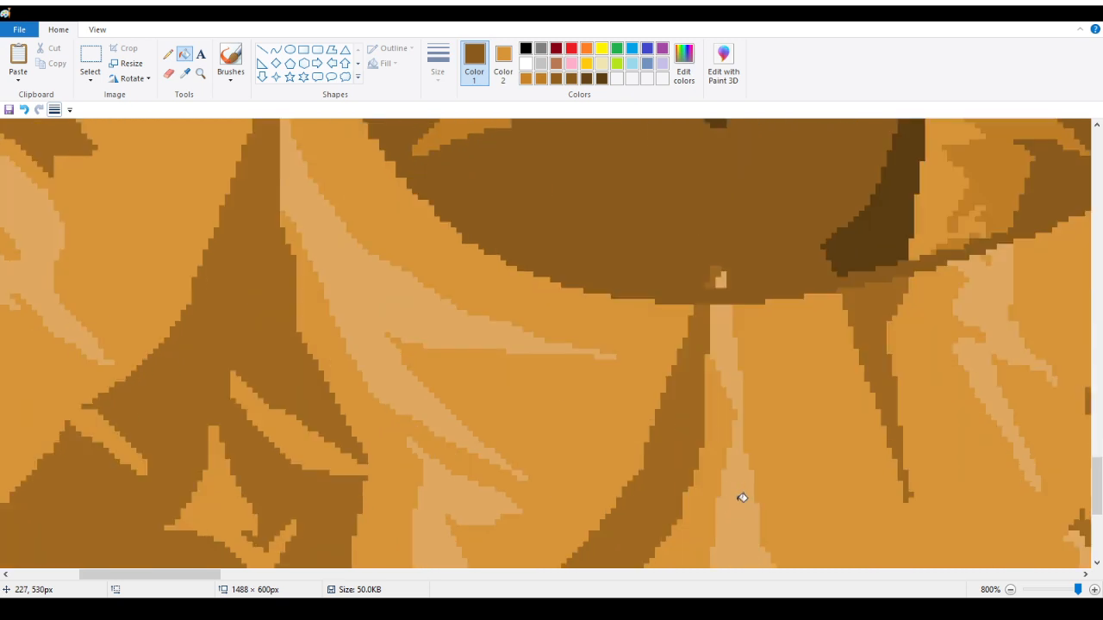
pyautogui.scroll(4, 739, 497)
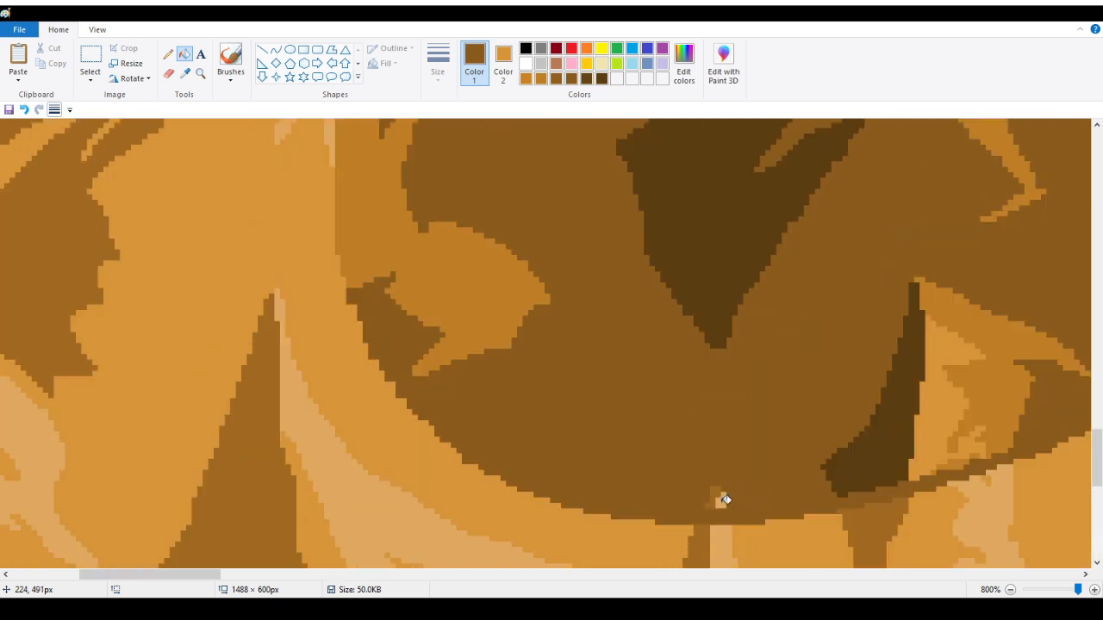
pyautogui.scroll(-2, 724, 500)
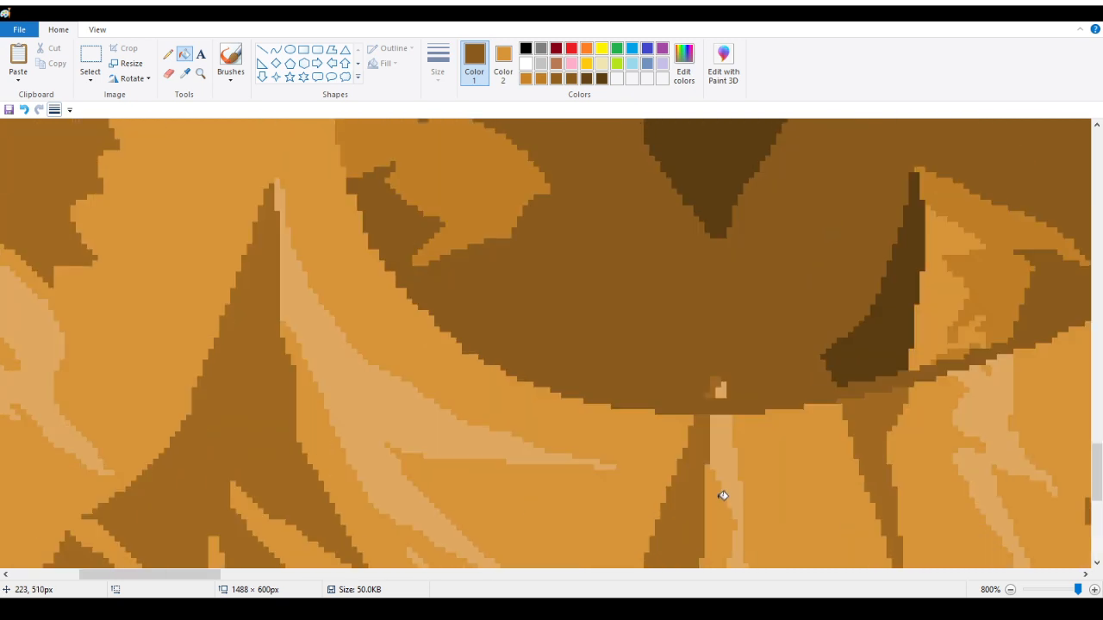
pyautogui.click(185, 73)
pyautogui.scroll(2, 503, 205)
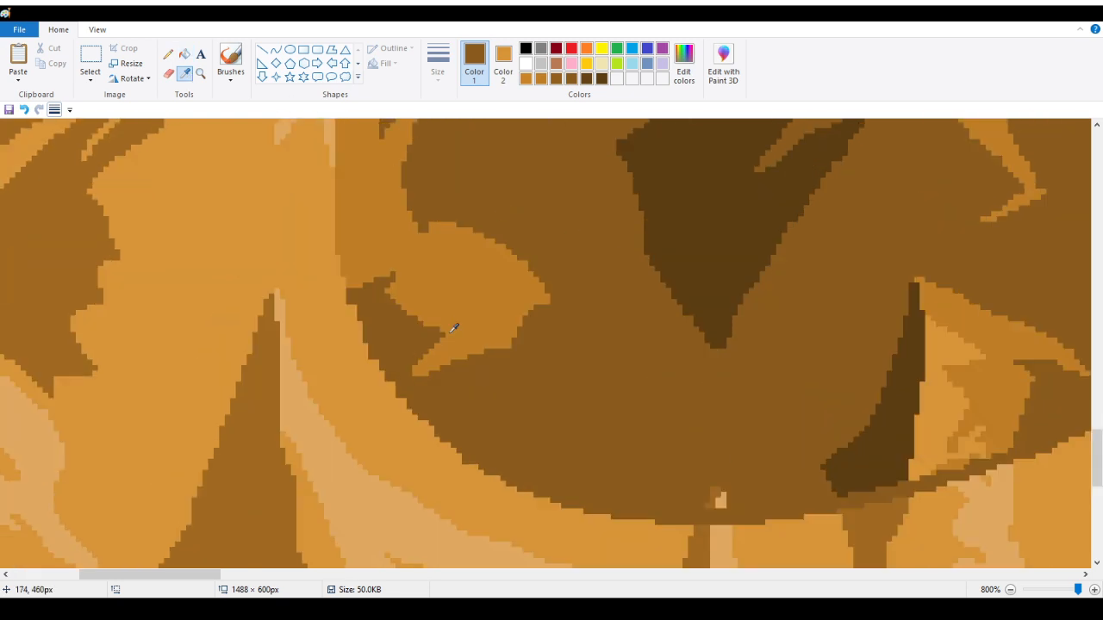
pyautogui.scroll(-4, 452, 153)
pyautogui.click(439, 136)
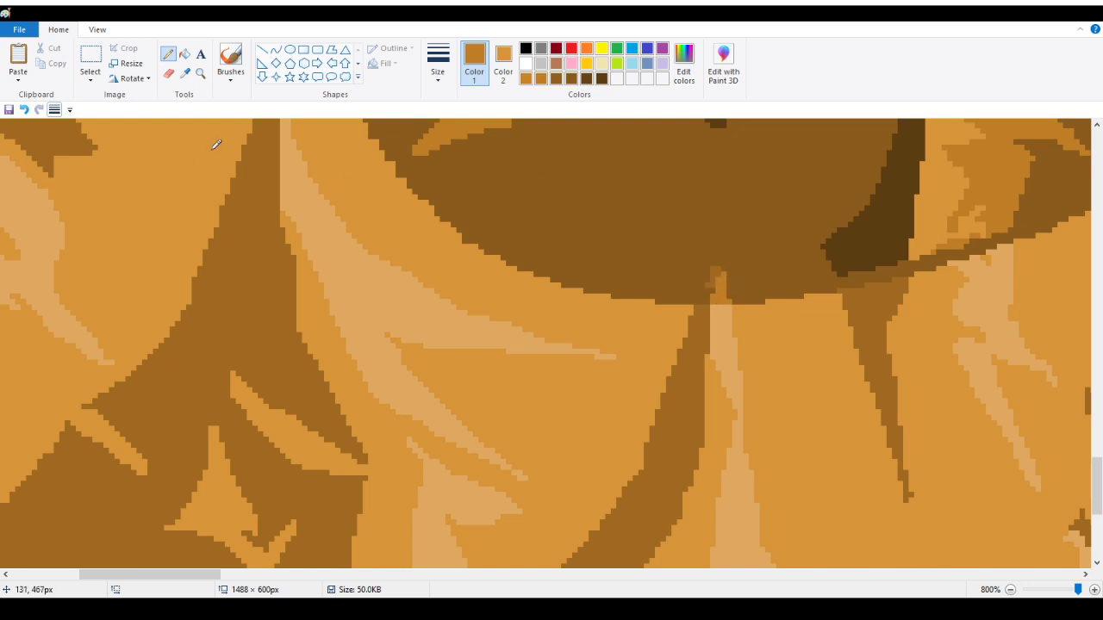
# Step: Sample the darkest brown and pencil the ridge streak beside the small highlight at the shadow's lowest edge
pyautogui.click(184, 73)
pyautogui.scroll(2, 605, 270)
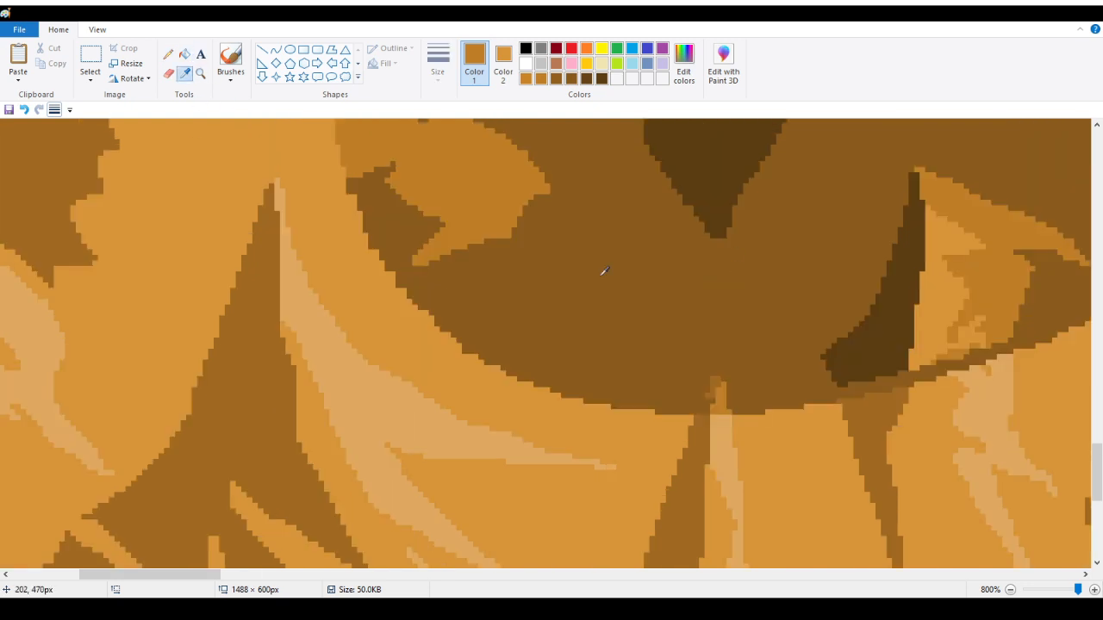
pyautogui.click(858, 326)
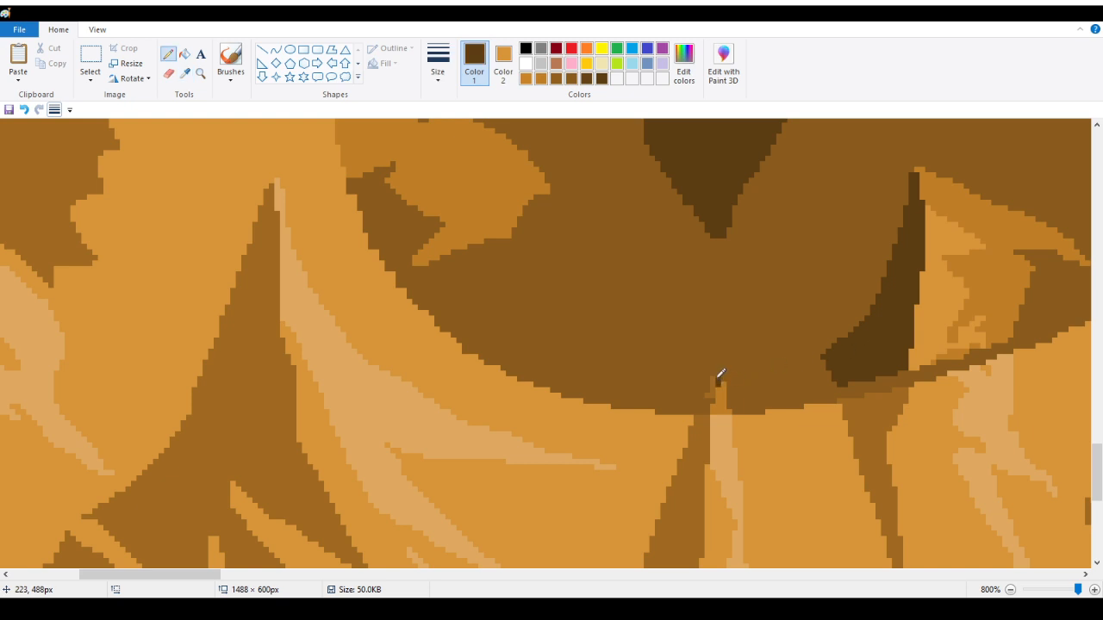
pyautogui.moveTo(717, 378); pyautogui.dragTo(708, 401)
# Step: Examine the egg's recolored shadow and outline within the whole scene
pyautogui.click(200, 73)
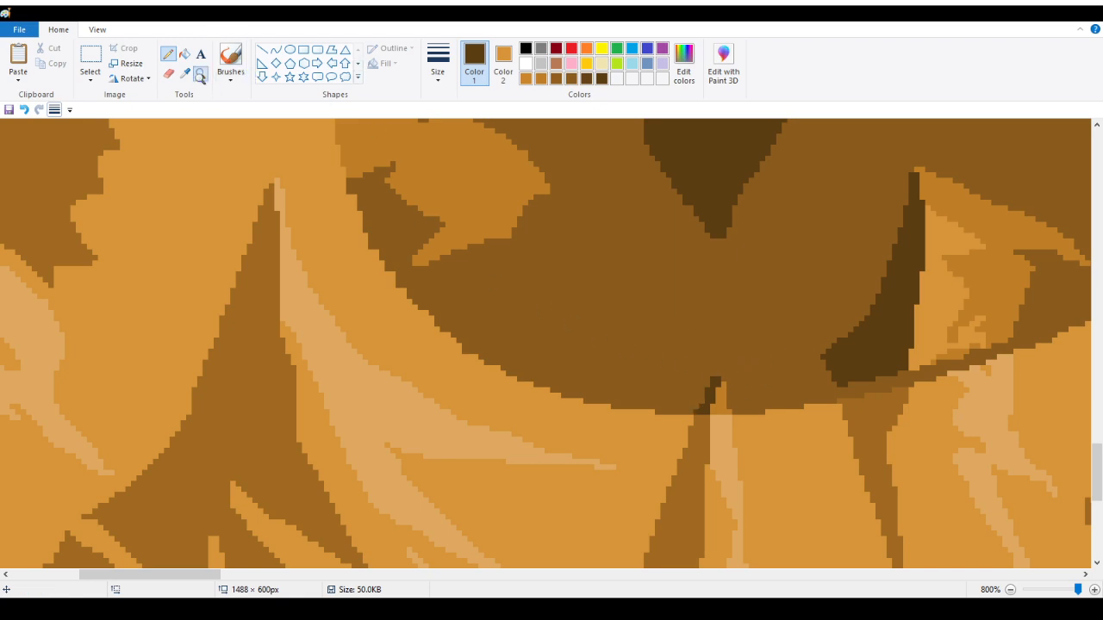
pyautogui.rightClick(289, 210)
pyautogui.rightClick(288, 209)
pyautogui.rightClick(276, 215)
pyautogui.rightClick(252, 225)
pyautogui.rightClick(226, 233)
pyautogui.rightClick(192, 241)
pyautogui.rightClick(184, 242)
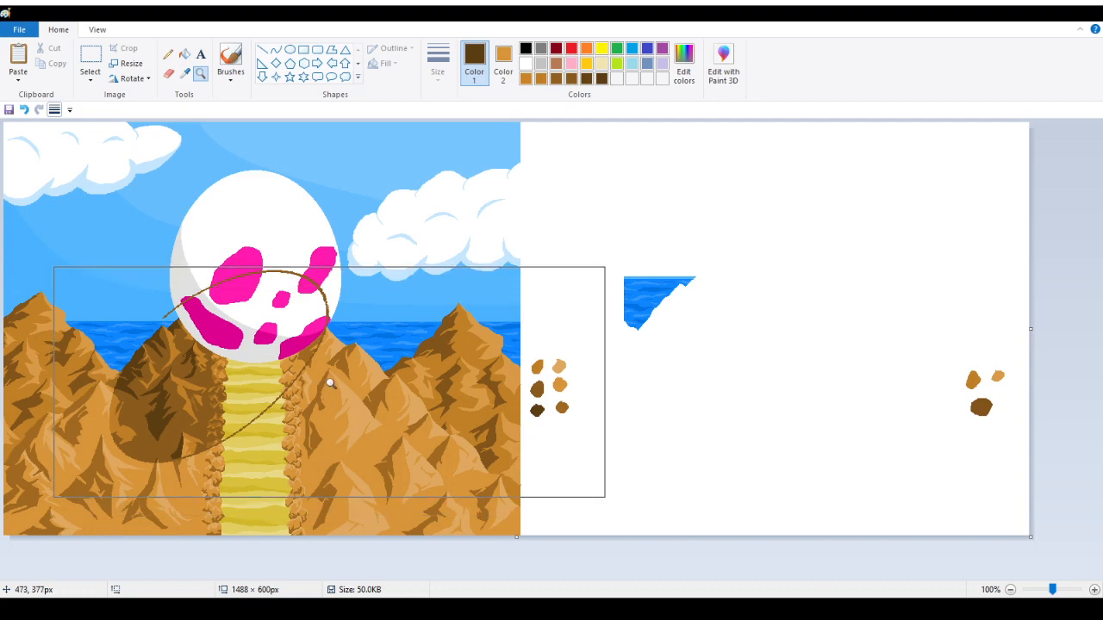
# Step: Pencil over the stray pale pixels along the shaded mountain's edge against the water with the darkest brown
pyautogui.click(282, 393)
pyautogui.click(374, 310)
pyautogui.click(328, 274)
pyautogui.click(319, 269)
pyautogui.click(289, 261)
pyautogui.click(254, 258)
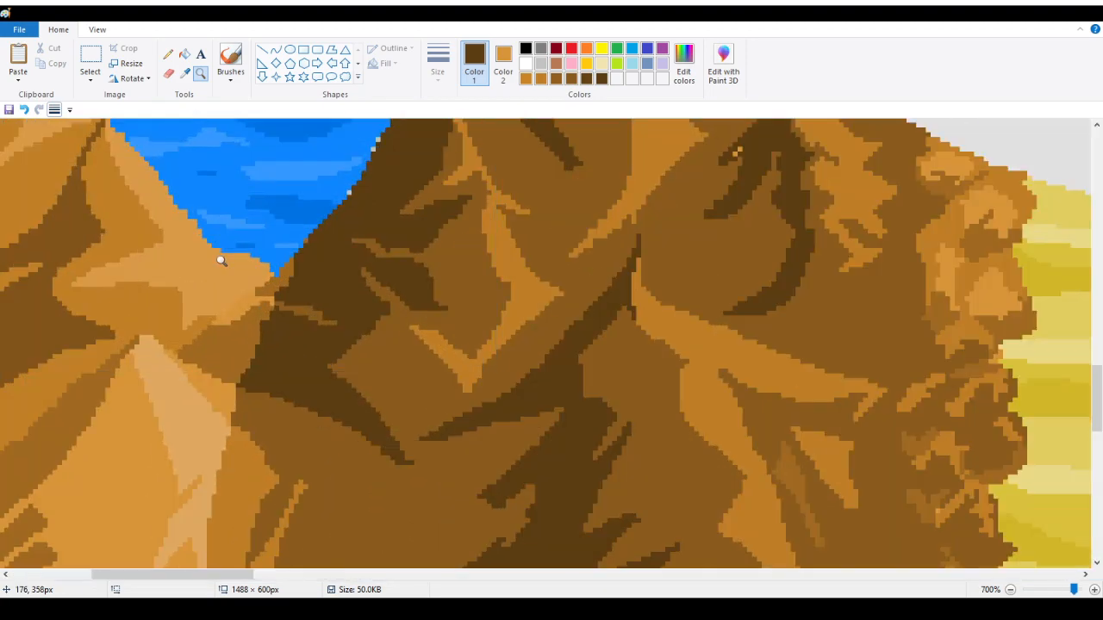
pyautogui.click(403, 203)
pyautogui.scroll(3, 355, 230)
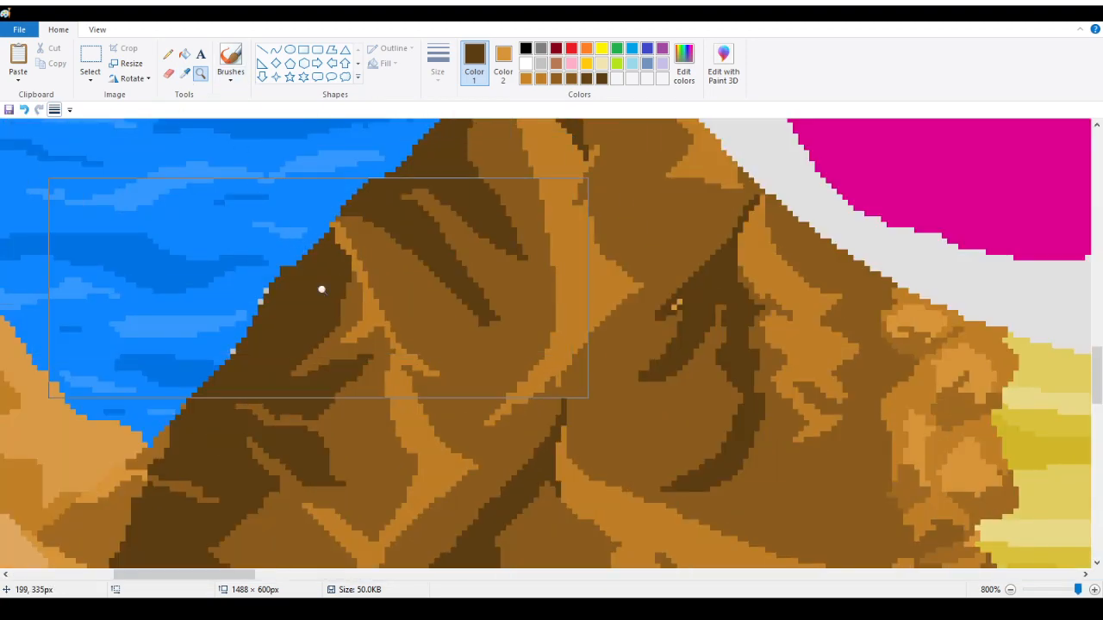
pyautogui.click(185, 73)
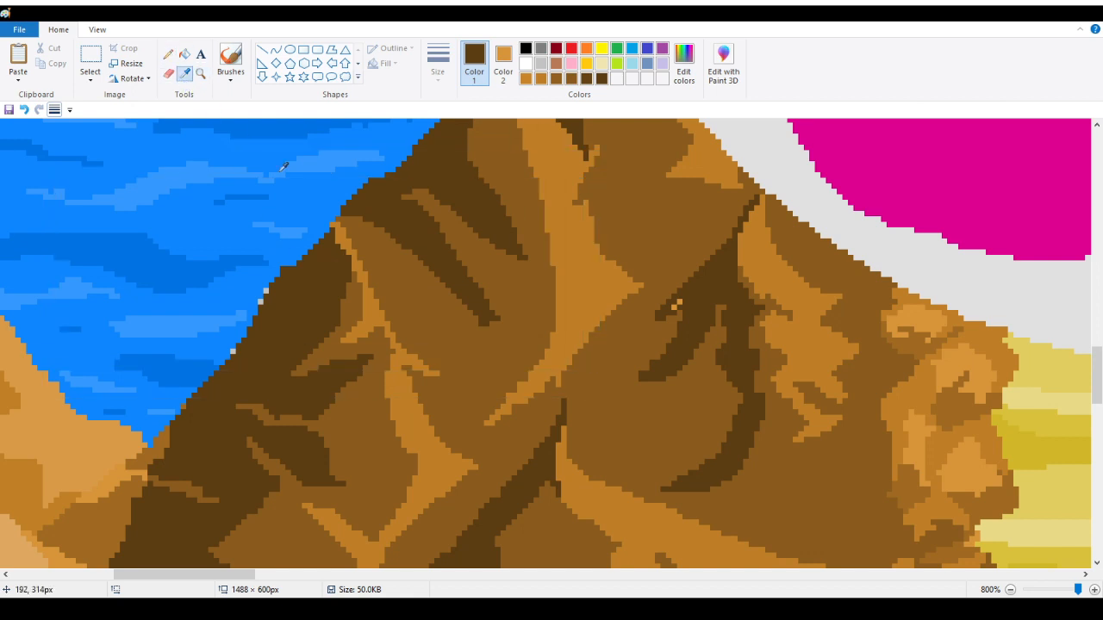
pyautogui.click(167, 54)
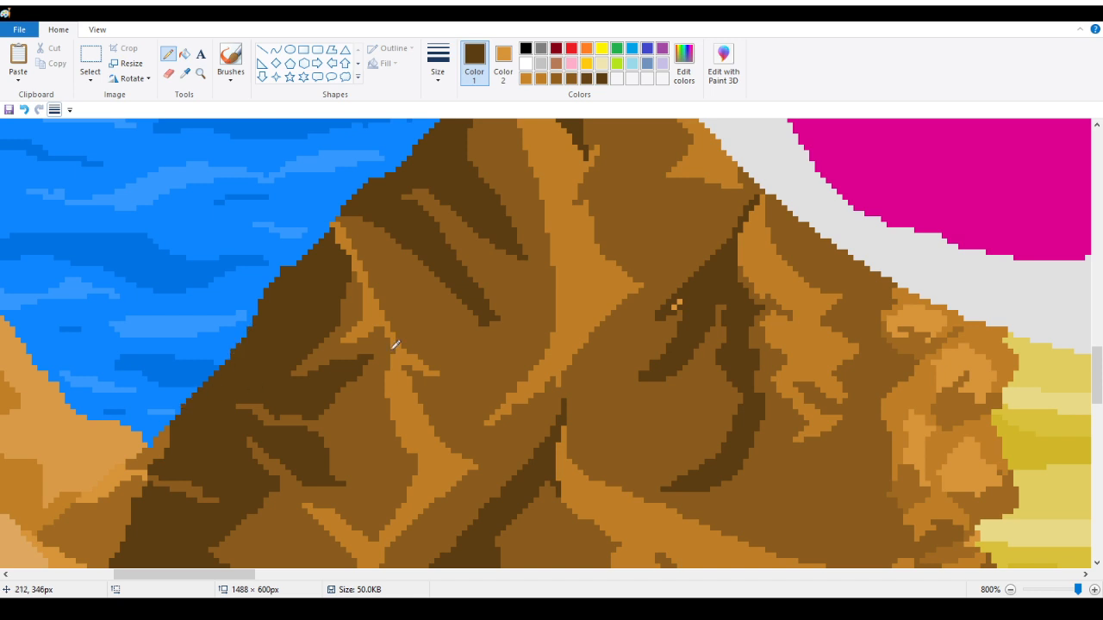
# Step: Pencil over the stray orange specks in the dark mountain shading near the egg with the darkest brown
pyautogui.scroll(5, 395, 344)
pyautogui.scroll(-2, 735, 502)
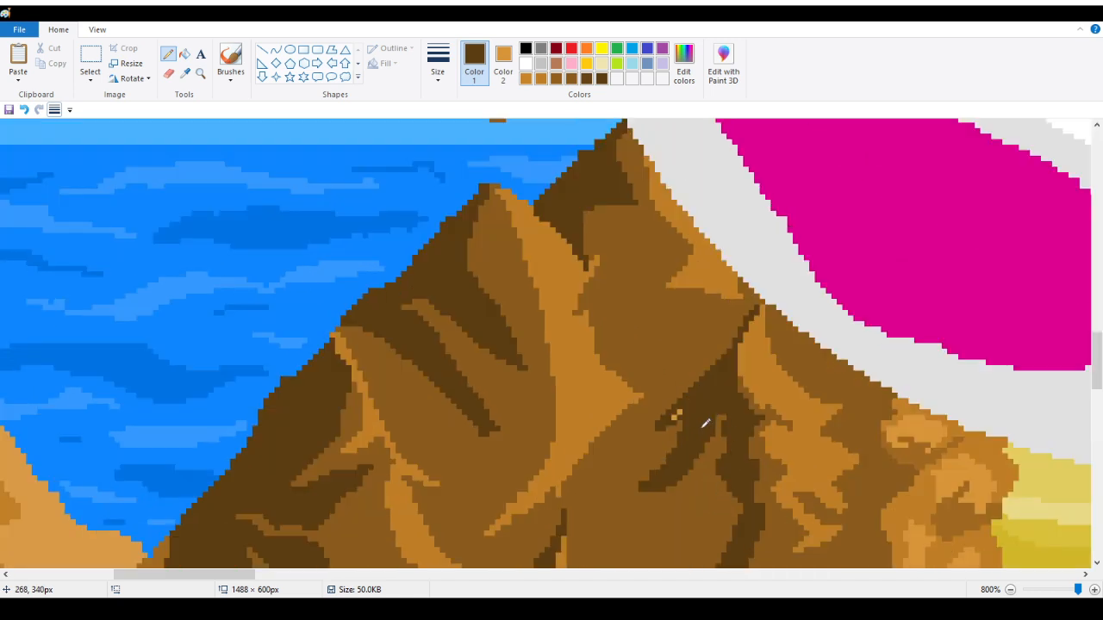
pyautogui.scroll(5, 683, 395)
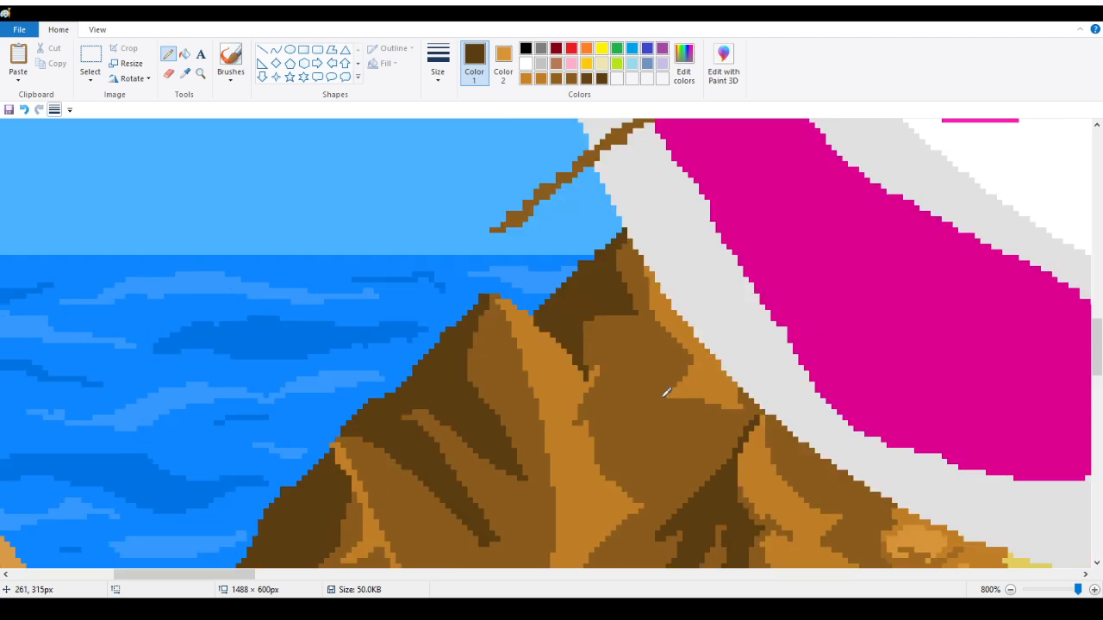
# Step: Examine the egg's shadow in the whole scene and inspect the shaded rocks along the stairway's edge
pyautogui.click(200, 73)
pyautogui.rightClick(278, 207)
pyautogui.rightClick(237, 224)
pyautogui.rightClick(237, 224)
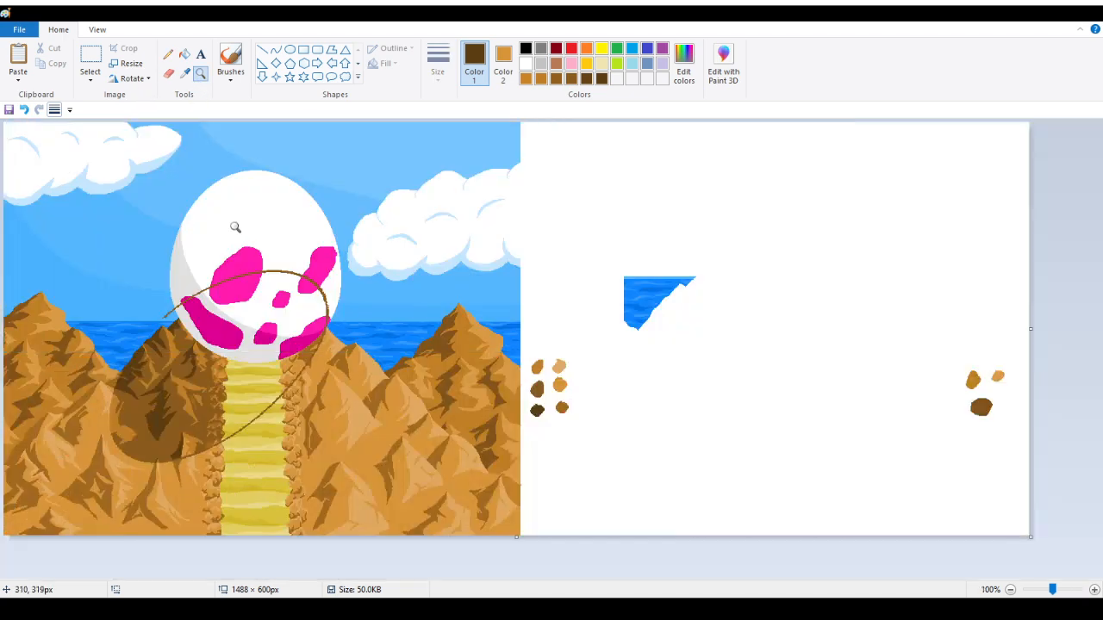
pyautogui.click(278, 340)
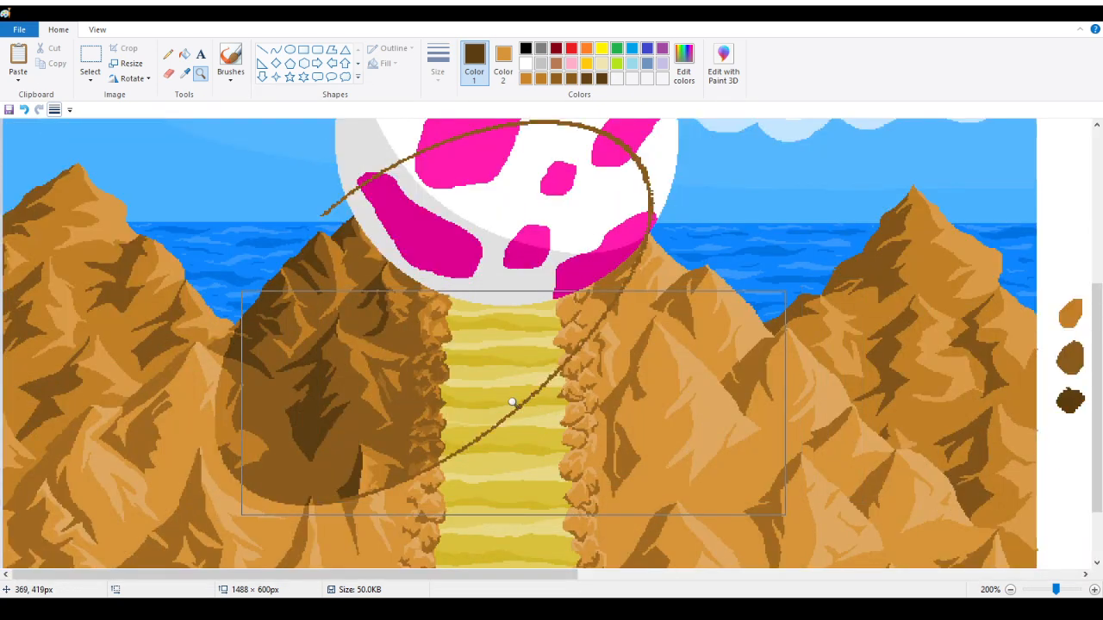
pyautogui.click(512, 403)
pyautogui.scroll(3, 255, 262)
pyautogui.click(259, 384)
pyautogui.click(290, 330)
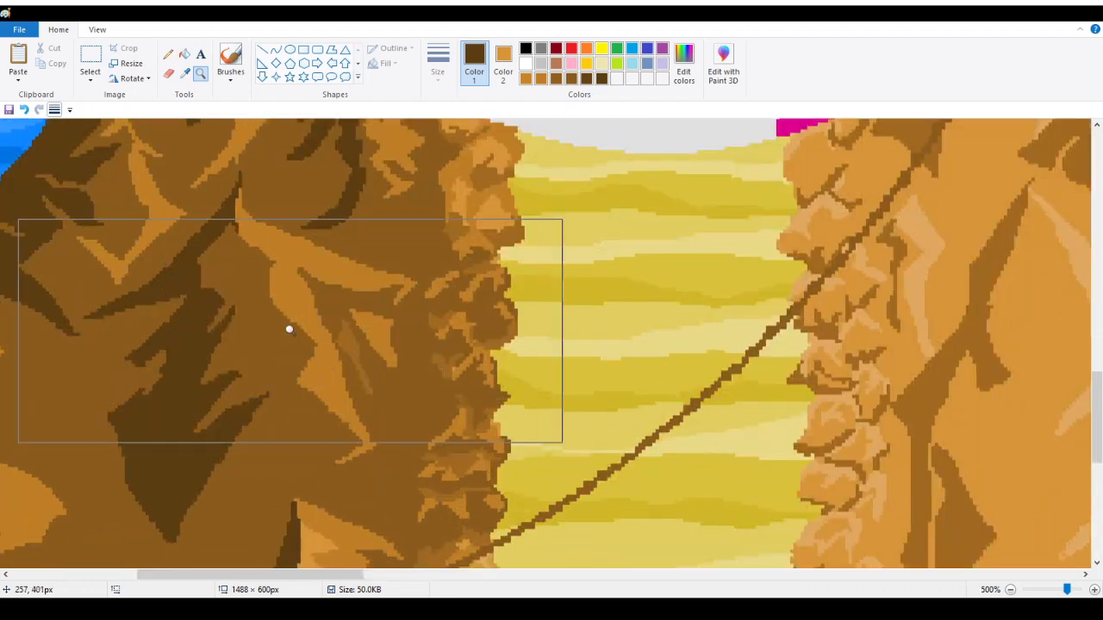
pyautogui.click(290, 330)
pyautogui.scroll(2, 387, 271)
pyautogui.scroll(2, 359, 288)
pyautogui.click(415, 322)
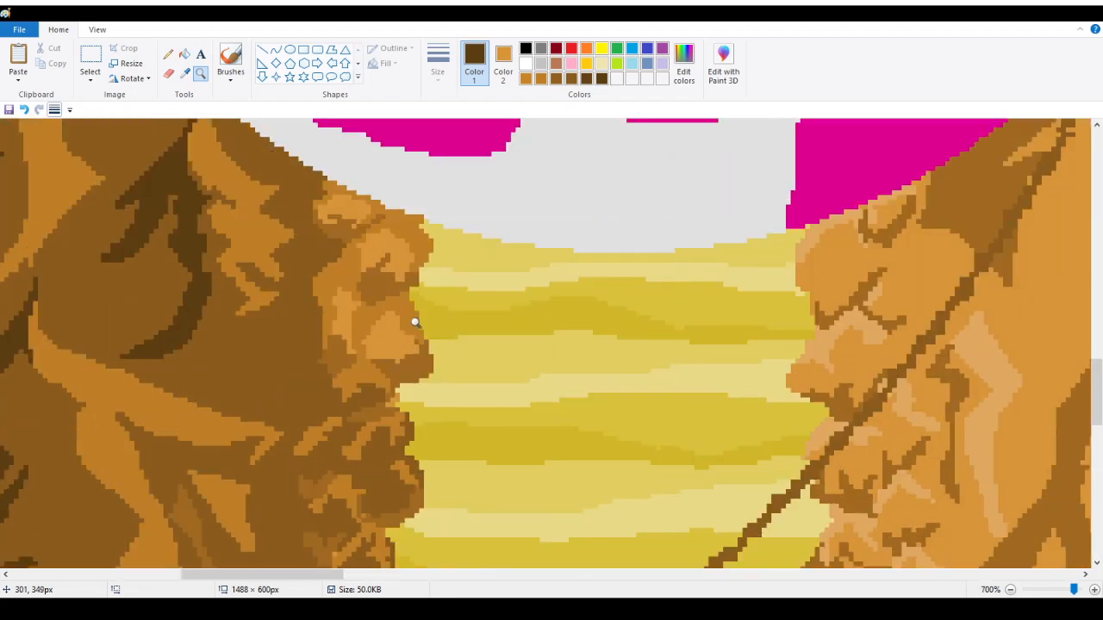
pyautogui.click(415, 322)
pyautogui.scroll(2, 256, 266)
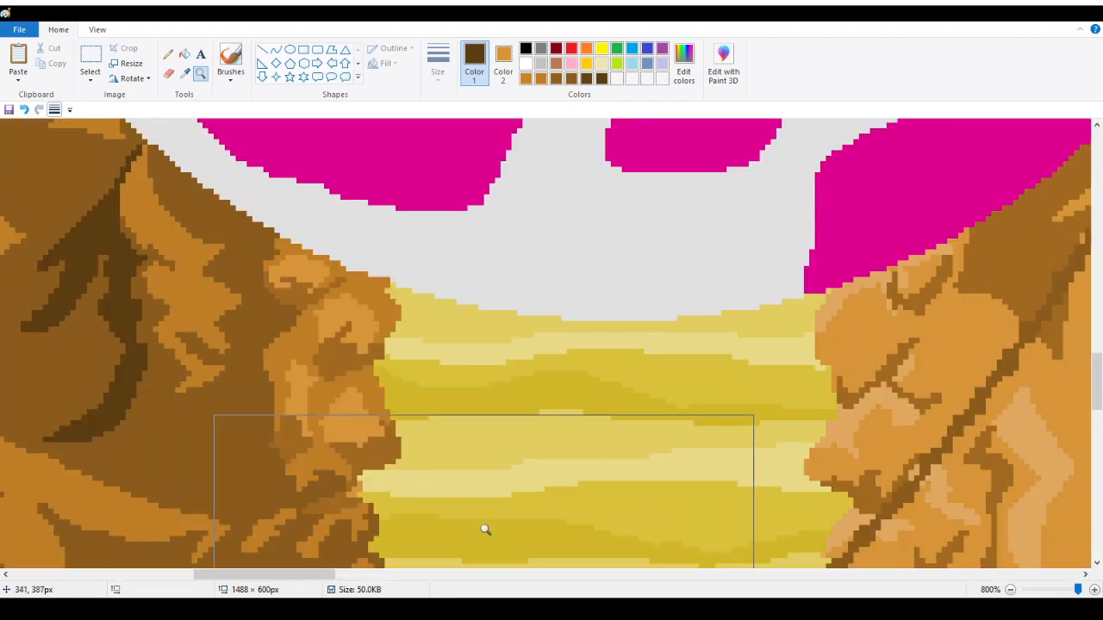
pyautogui.moveTo(330, 576); pyautogui.dragTo(296, 576)
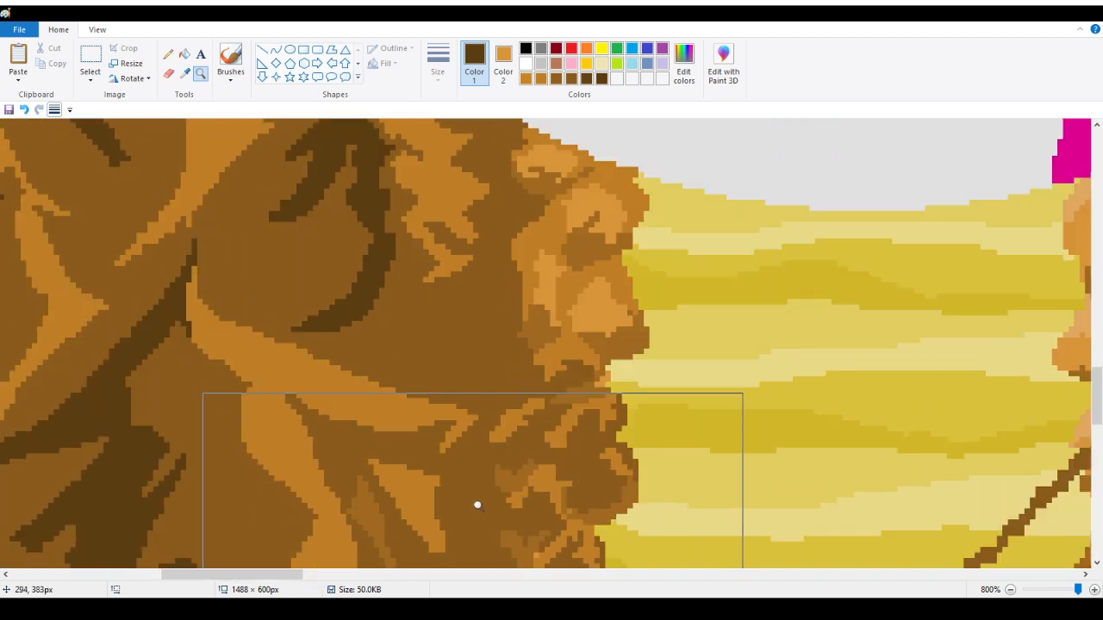
pyautogui.scroll(-5, 477, 506)
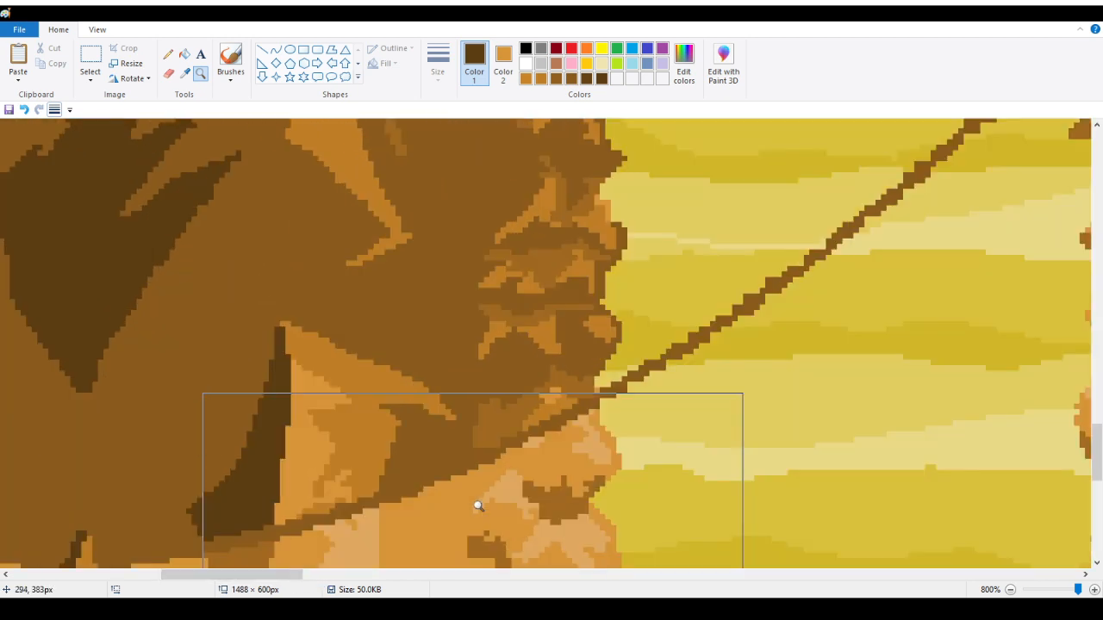
# Step: Sample the lighter orange-brown from the shaded rocks, try filling a dark crevice below the shadow outline, and undo the fill
pyautogui.click(184, 72)
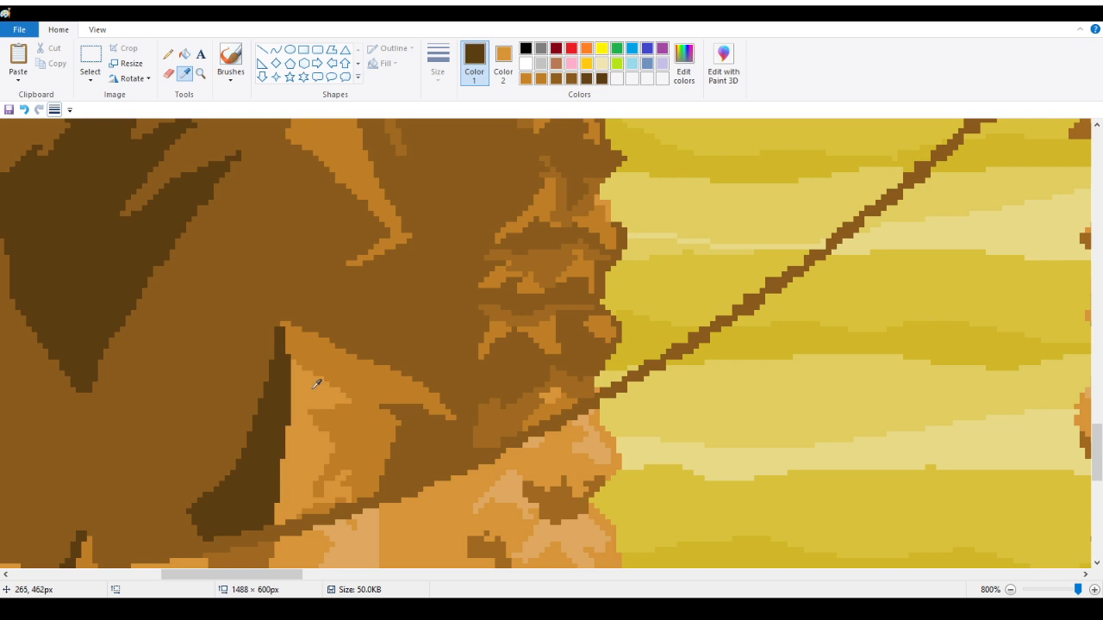
pyautogui.click(168, 54)
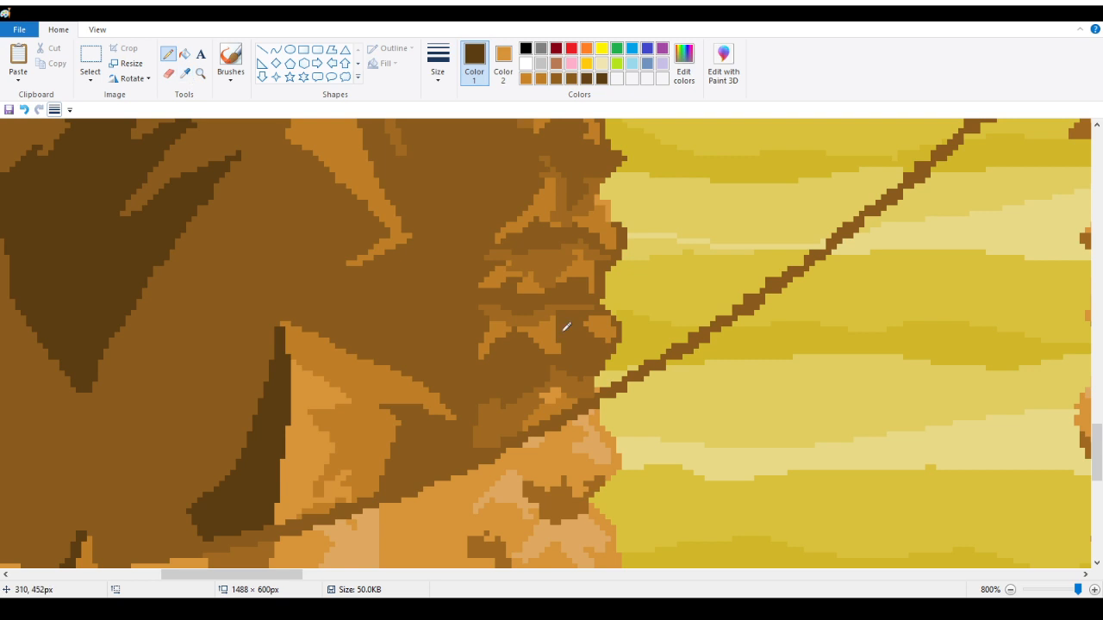
pyautogui.click(184, 72)
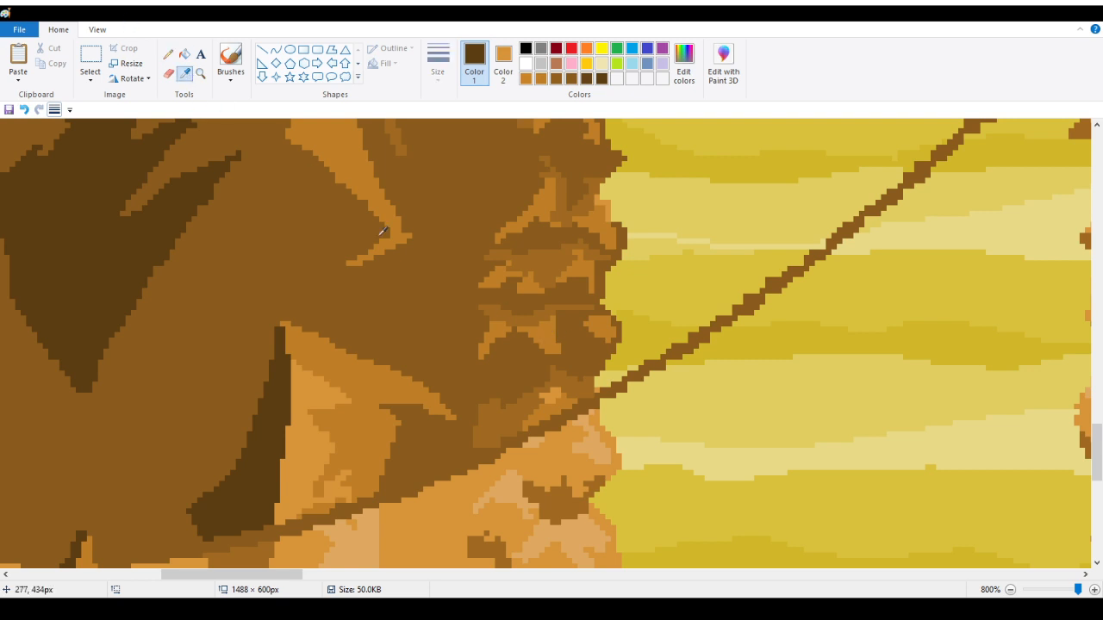
pyautogui.click(553, 337)
pyautogui.scroll(-3, 548, 339)
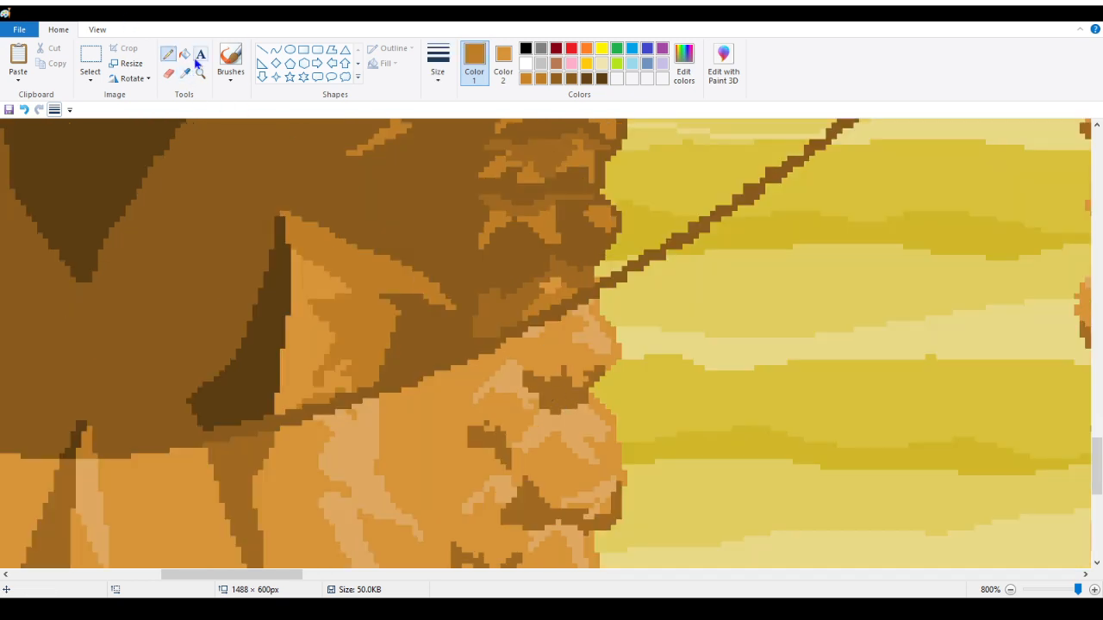
pyautogui.click(184, 54)
pyautogui.click(518, 377)
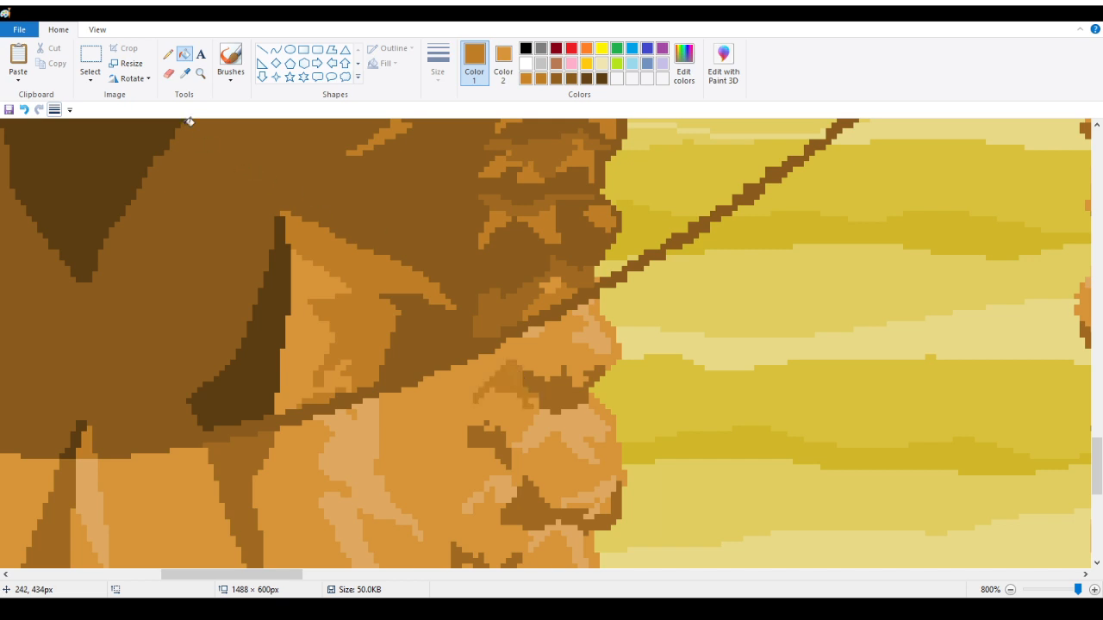
pyautogui.click(24, 112)
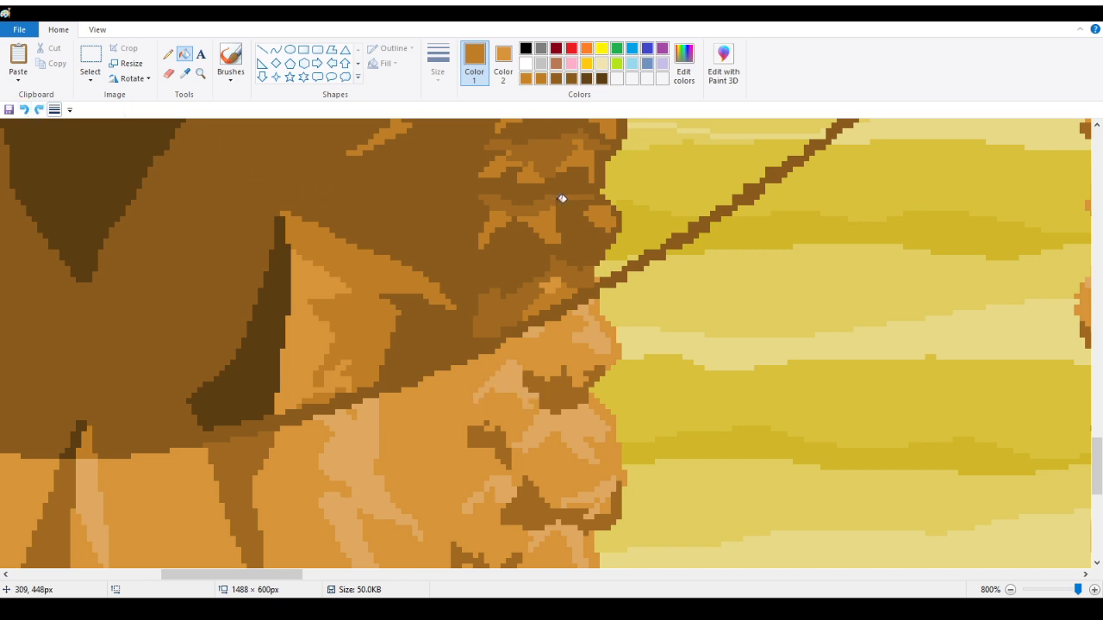
# Step: Sample the medium brown, try filling the orange rock below the shadow outline, and undo the fill
pyautogui.click(184, 73)
pyautogui.click(527, 296)
pyautogui.click(553, 368)
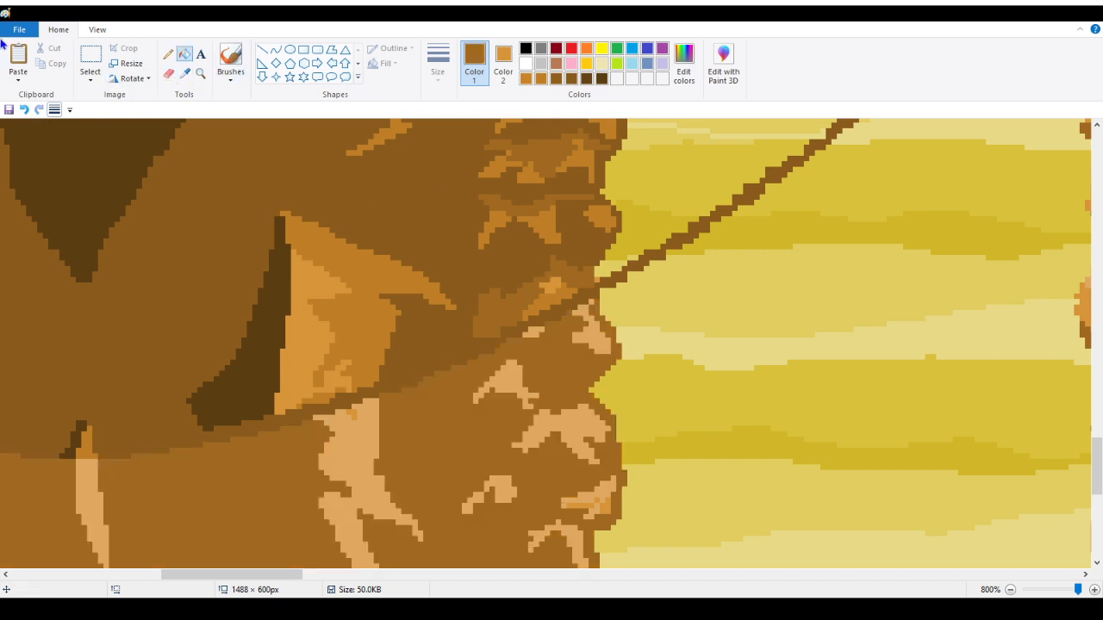
pyautogui.click(24, 112)
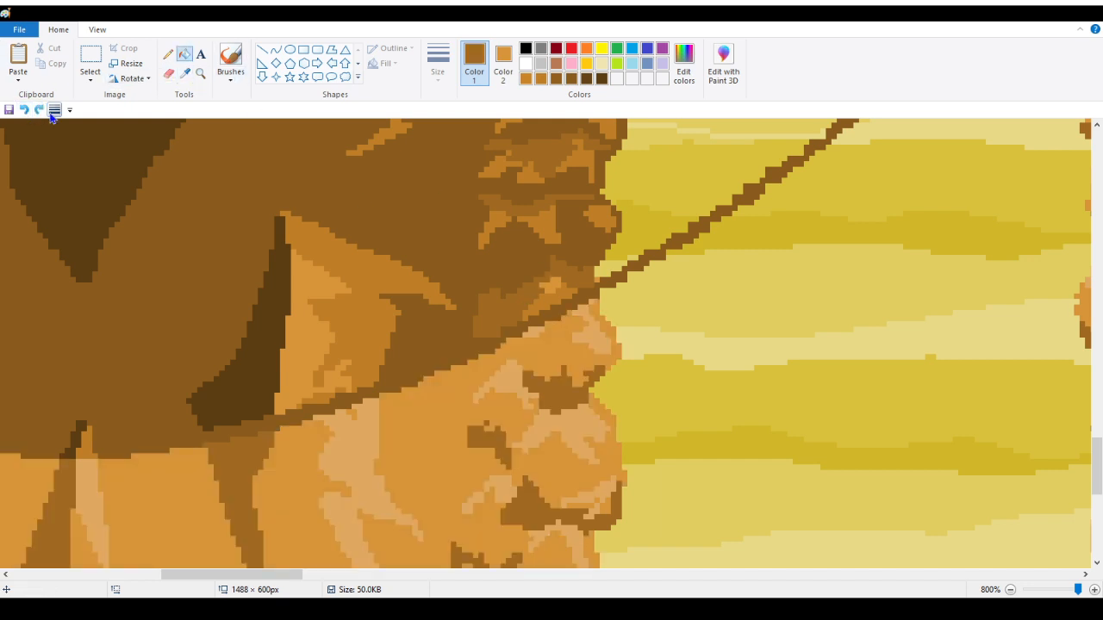
# Step: Sample the darkest brown and fill the medium-brown crevices in the lowest shadowed rocks beside the stairway
pyautogui.click(185, 73)
pyautogui.click(286, 280)
pyautogui.click(497, 305)
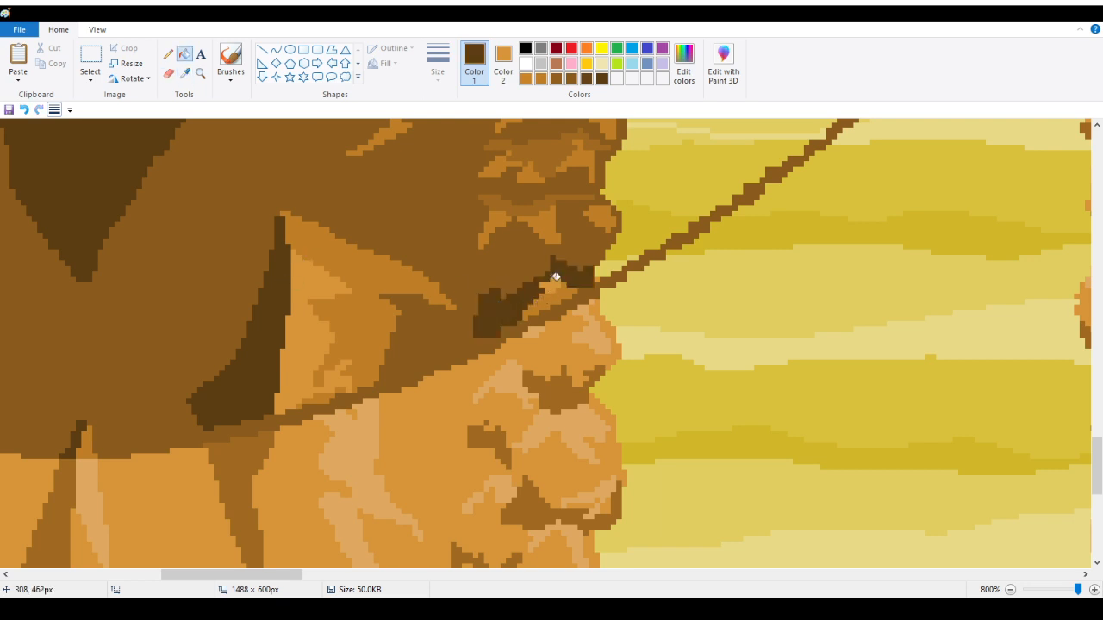
pyautogui.scroll(3, 555, 276)
pyautogui.click(524, 316)
pyautogui.click(546, 264)
# Step: Fill the medium-brown crevices in the shadowed rocks farther up the stairway's edge with the darkest brown, undoing the misplaced fill
pyautogui.scroll(3, 607, 269)
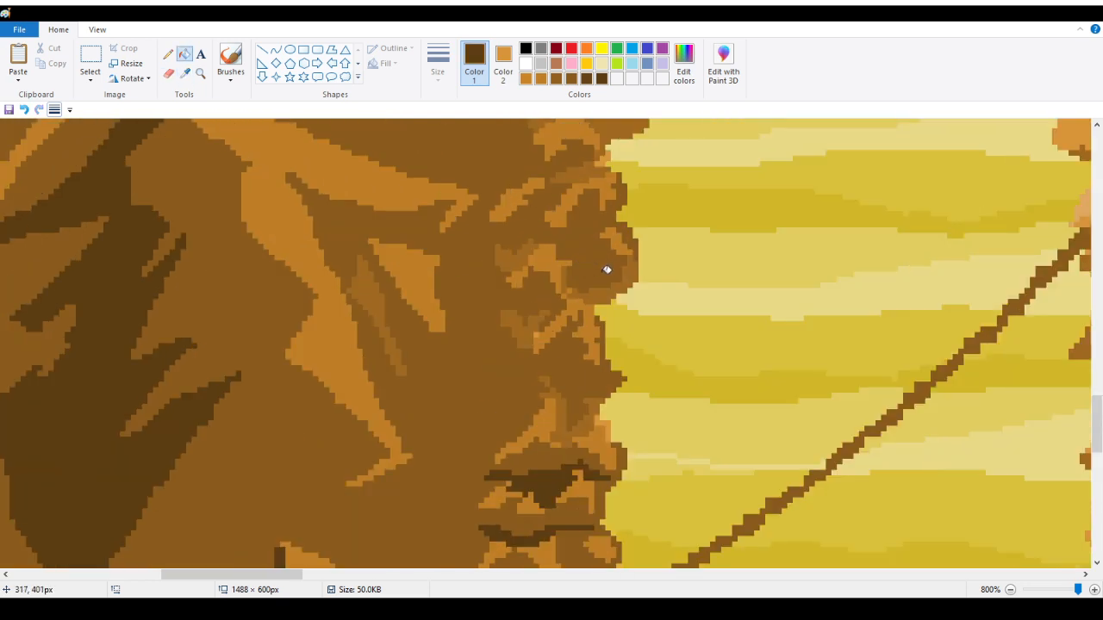
pyautogui.click(565, 426)
pyautogui.click(531, 333)
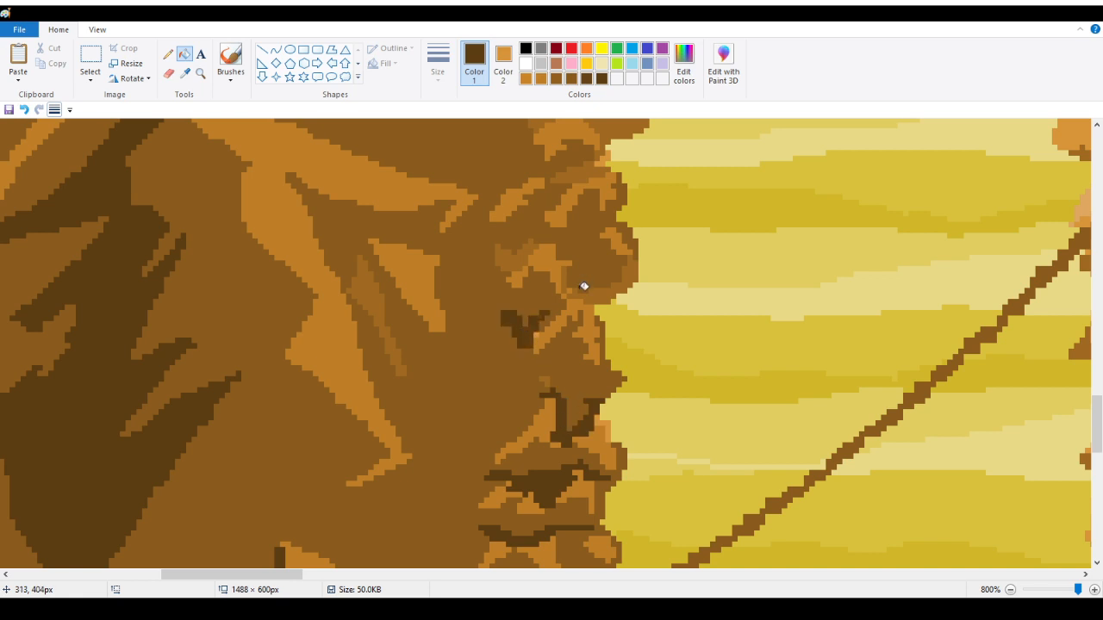
pyautogui.click(585, 301)
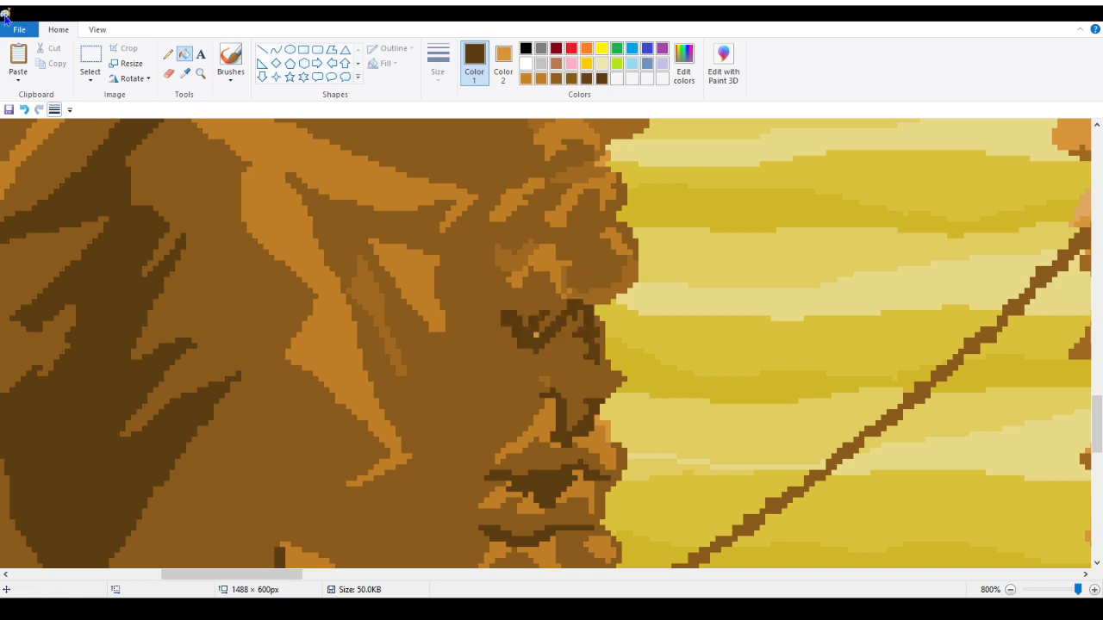
pyautogui.click(23, 109)
pyautogui.click(592, 290)
pyautogui.click(509, 257)
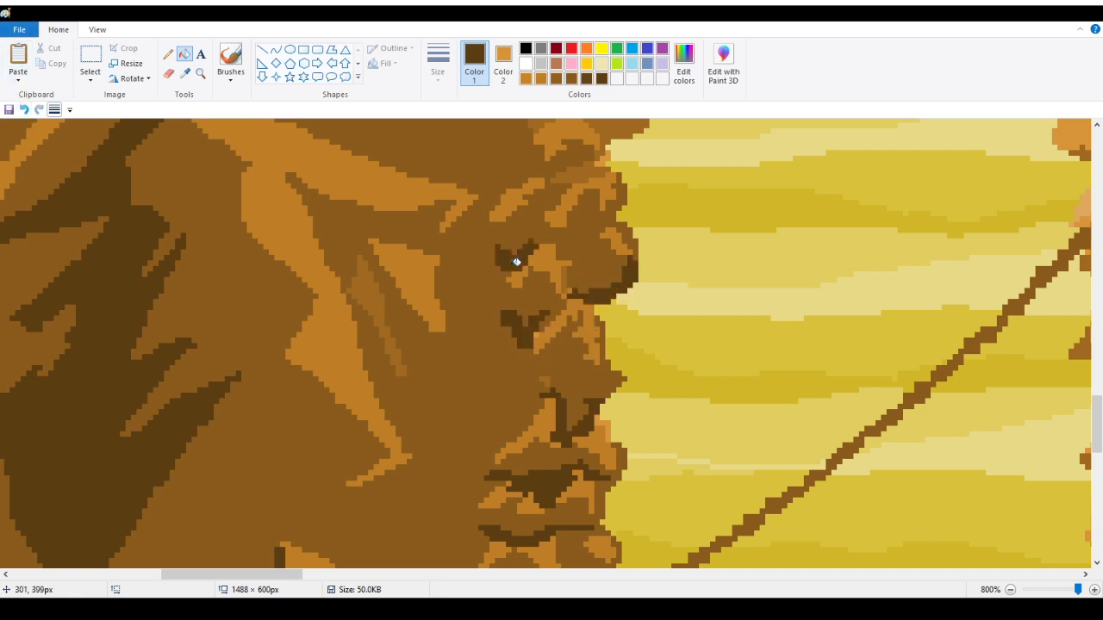
# Step: Fill the shadow patches on the rocks left of the yellow path and the sliver on the adjacent mountain with dark brown
pyautogui.scroll(1, 572, 261)
pyautogui.click(583, 282)
pyautogui.scroll(2, 583, 282)
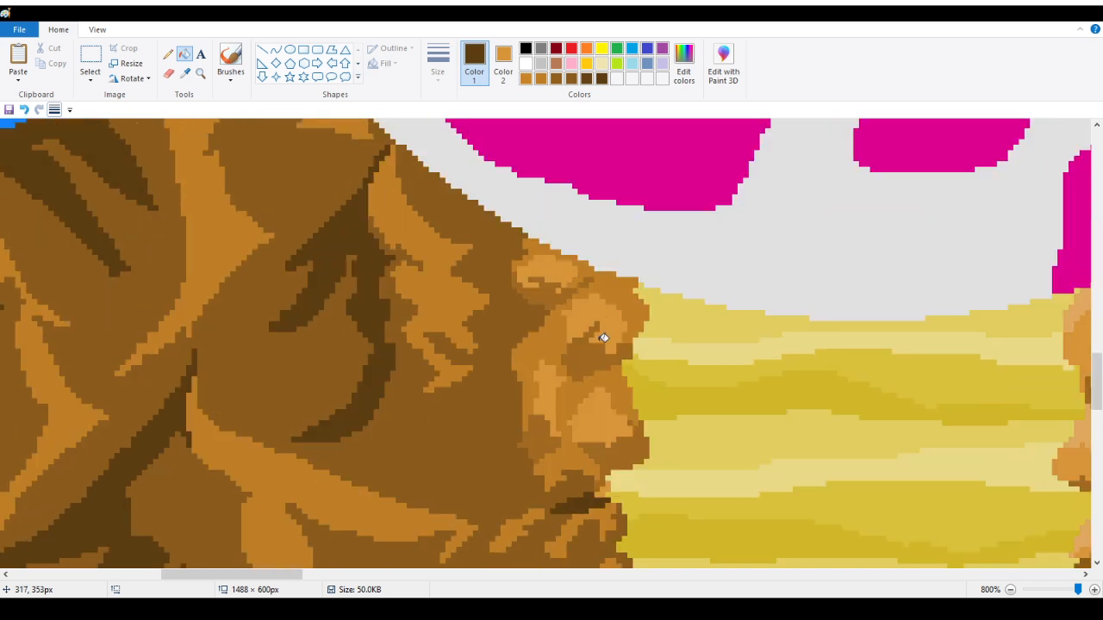
pyautogui.click(599, 337)
pyautogui.click(560, 291)
pyautogui.click(537, 433)
pyautogui.click(608, 451)
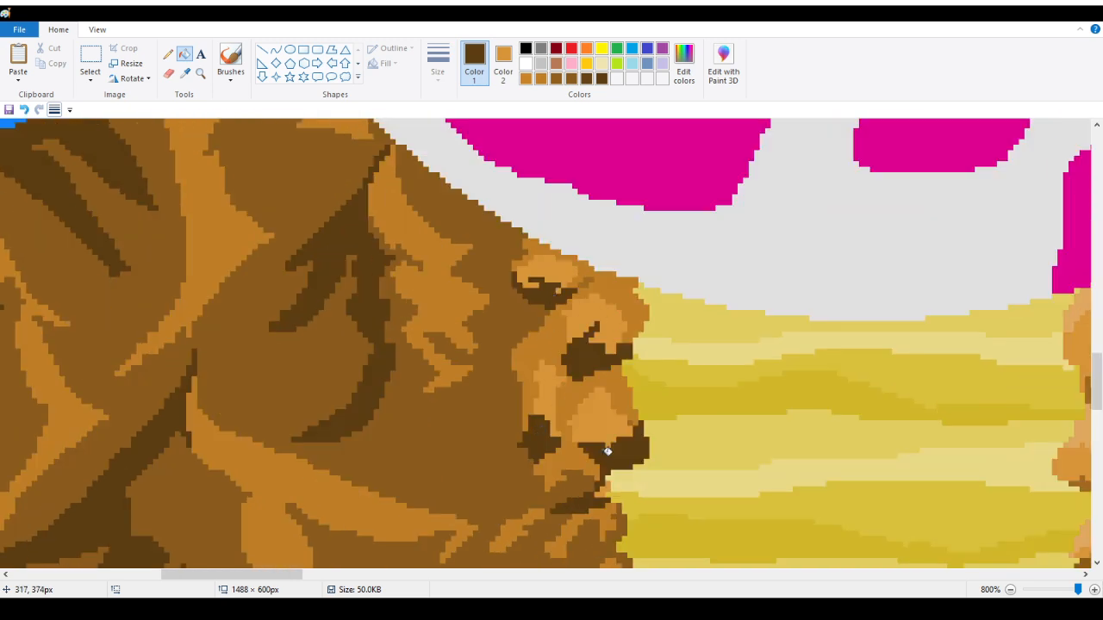
pyautogui.scroll(-2, 363, 340)
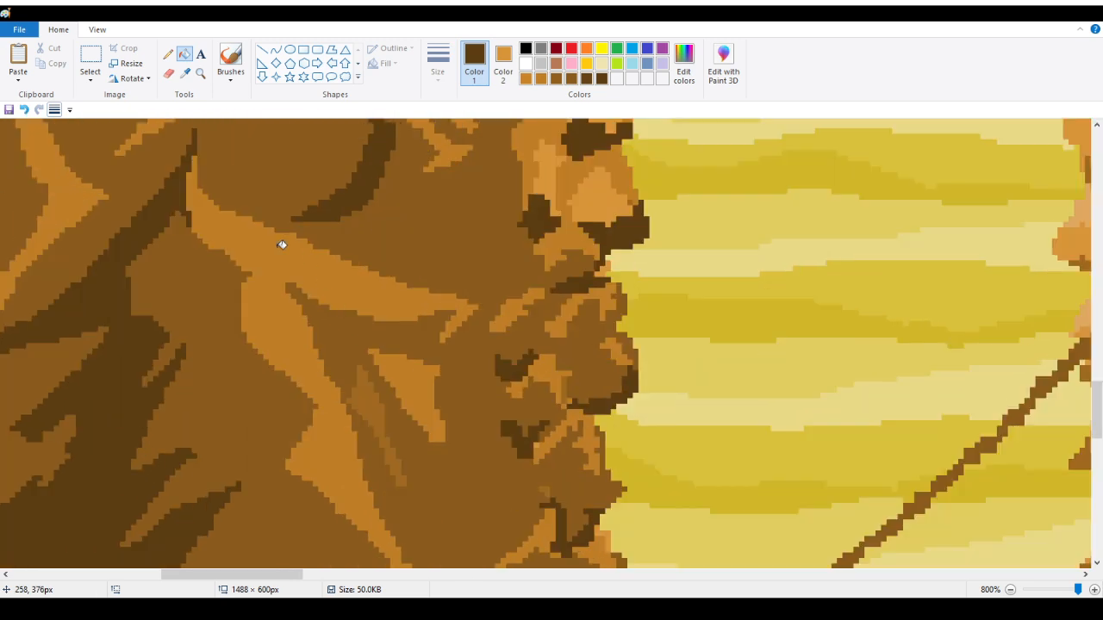
pyautogui.click(370, 418)
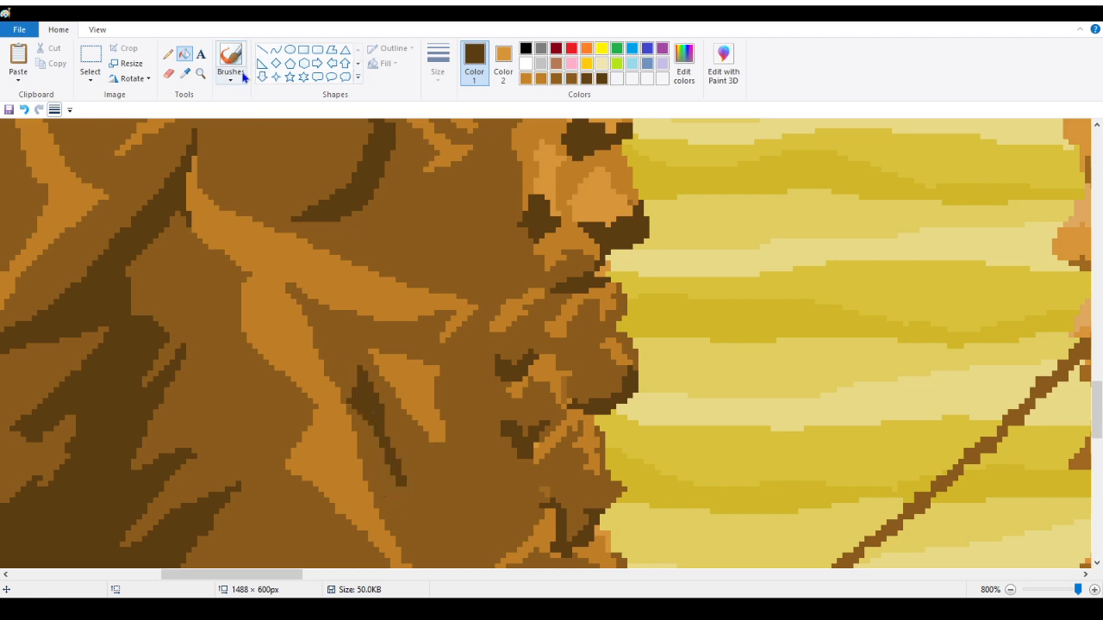
# Step: Examine the whole painting and the lower edge of the ball's shadow where it meets the path's rocks
pyautogui.click(203, 75)
pyautogui.rightClick(104, 243)
pyautogui.rightClick(103, 243)
pyautogui.rightClick(103, 243)
pyautogui.rightClick(104, 243)
pyautogui.rightClick(86, 247)
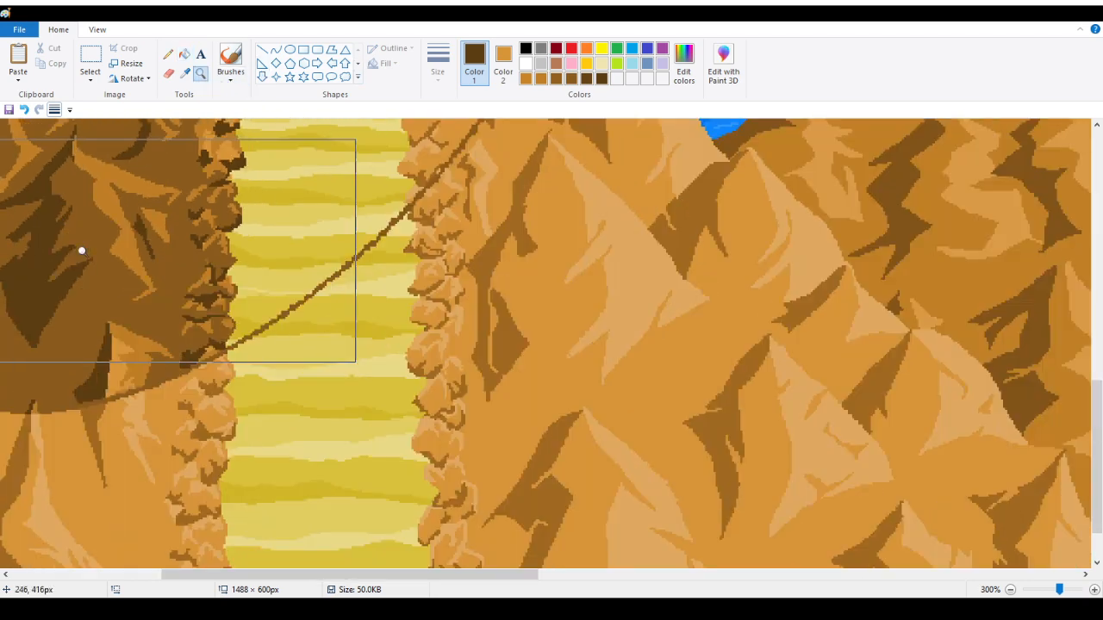
pyautogui.rightClick(81, 249)
pyautogui.rightClick(81, 249)
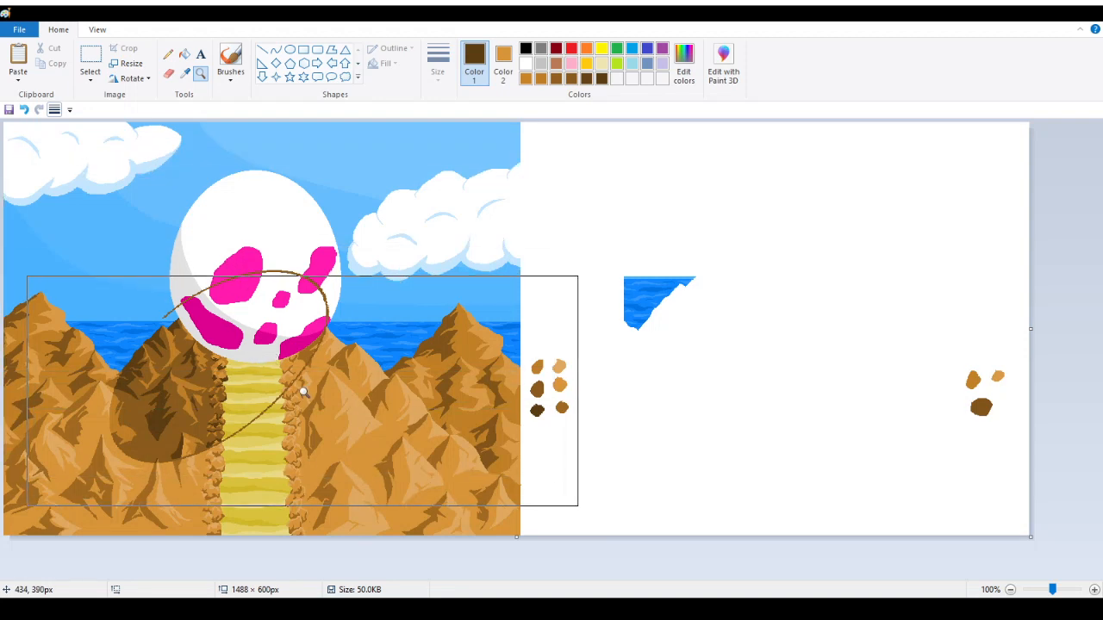
pyautogui.click(338, 383)
pyautogui.click(337, 364)
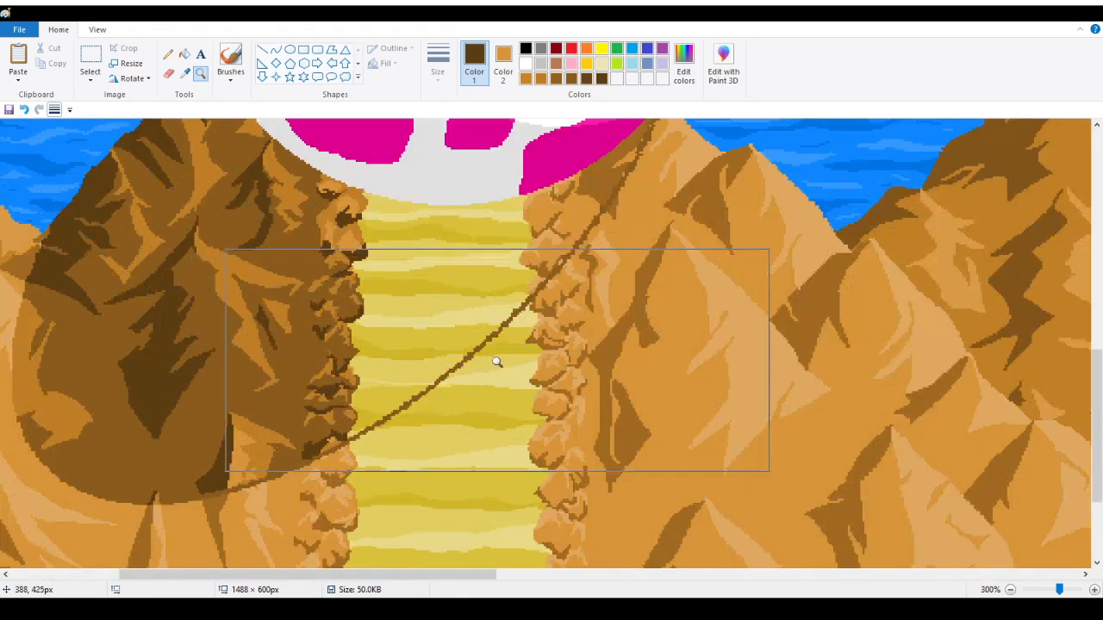
pyautogui.click(495, 362)
pyautogui.click(308, 324)
pyautogui.click(268, 299)
pyautogui.click(227, 274)
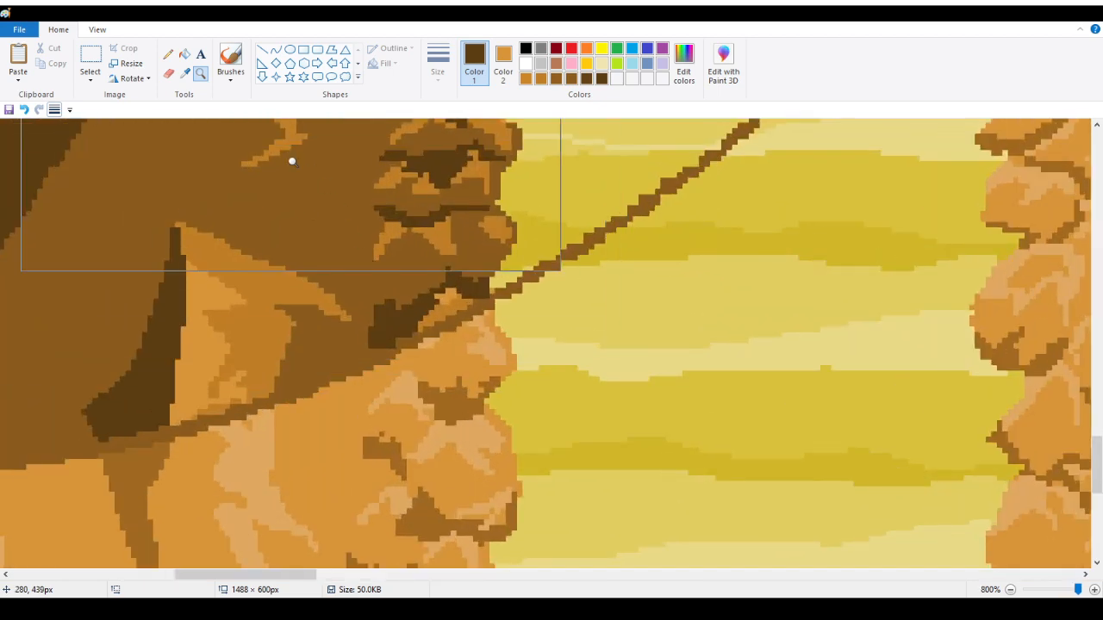
# Step: Sample the orange-brown highlight colour from the shaded rocks left of the path for filling
pyautogui.click(187, 74)
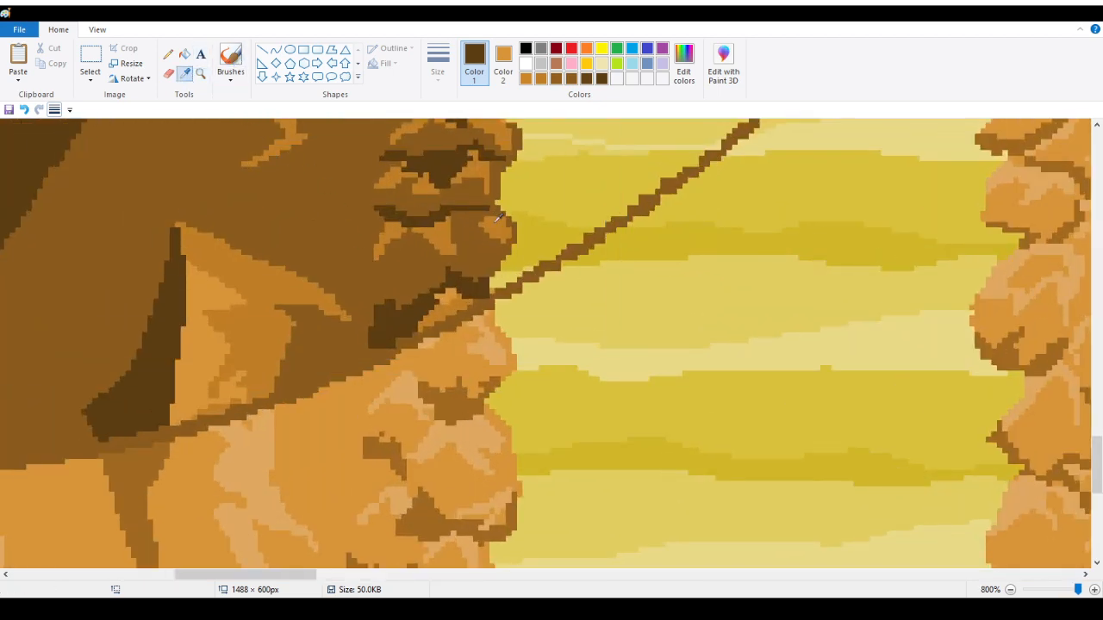
pyautogui.click(452, 231)
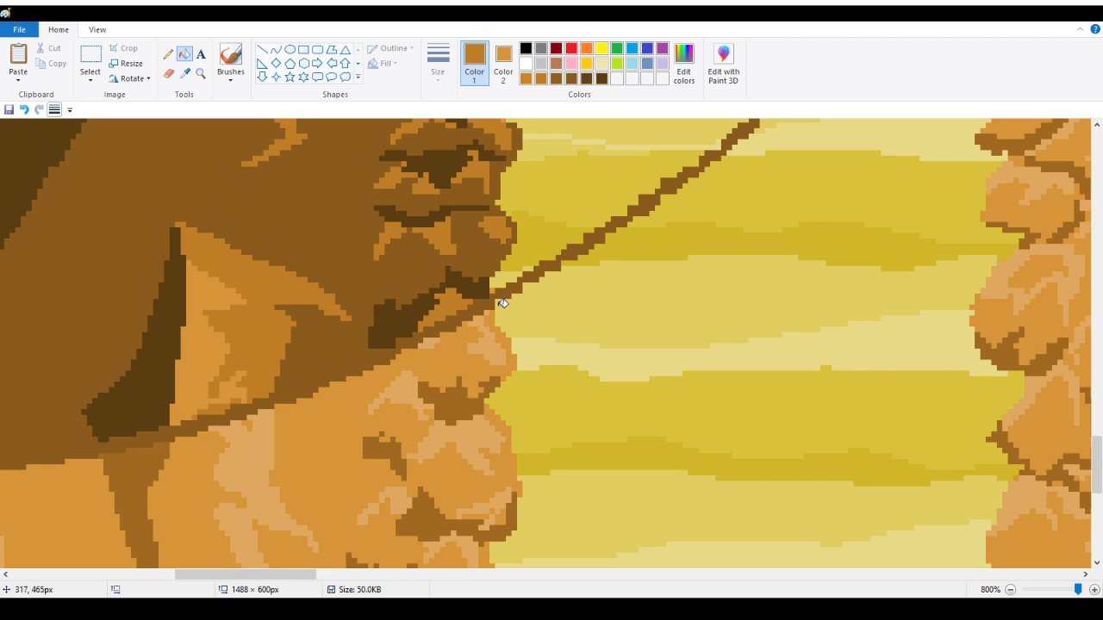
pyautogui.scroll(4, 638, 272)
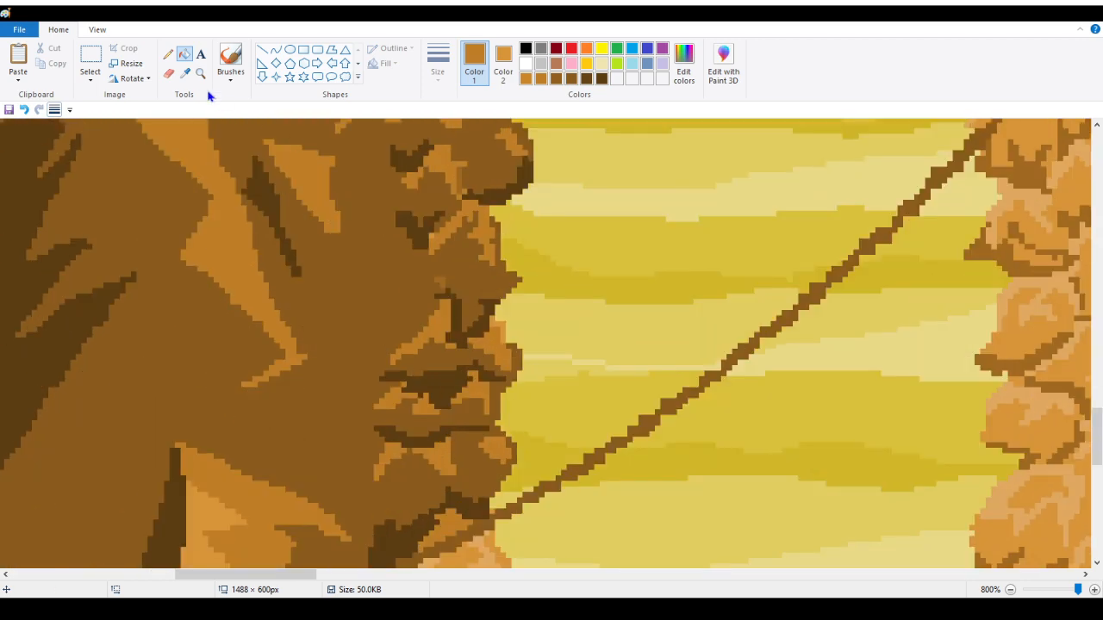
# Step: Select the group of six brown colour swatches beside the painting on the blank canvas area
pyautogui.click(201, 74)
pyautogui.rightClick(490, 302)
pyautogui.rightClick(485, 305)
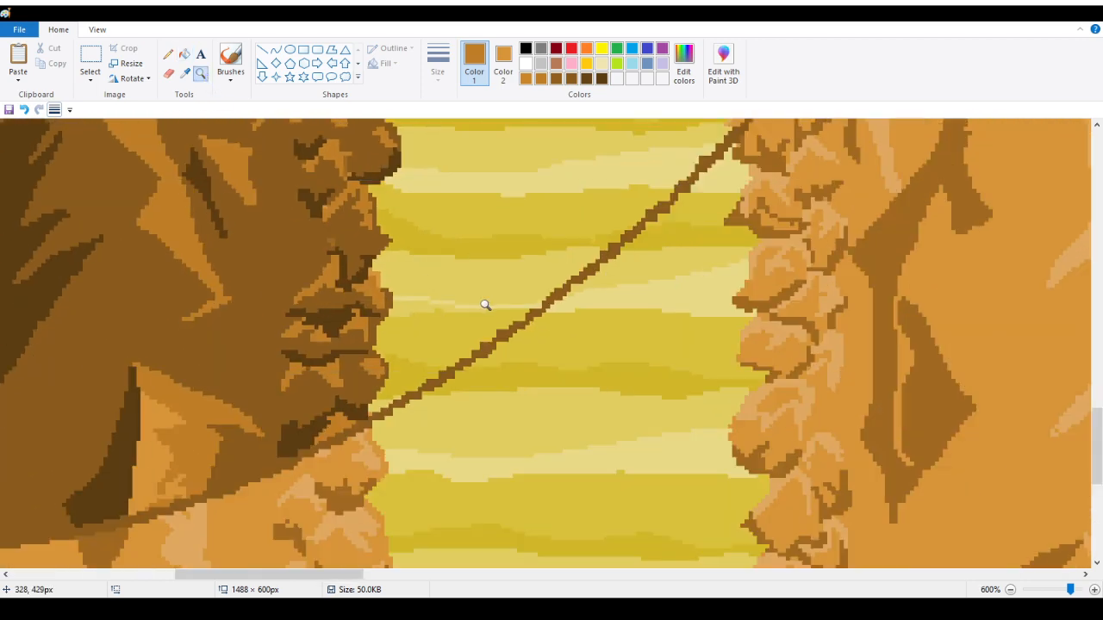
pyautogui.rightClick(470, 307)
pyautogui.rightClick(444, 312)
pyautogui.rightClick(415, 315)
pyautogui.rightClick(395, 312)
pyautogui.rightClick(394, 310)
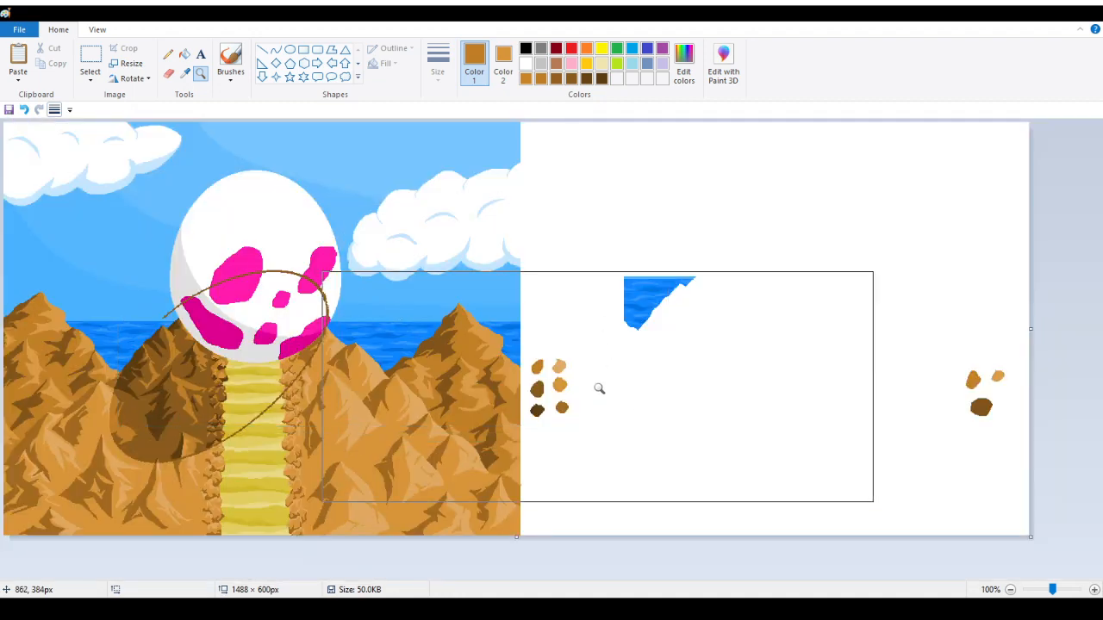
pyautogui.click(90, 59)
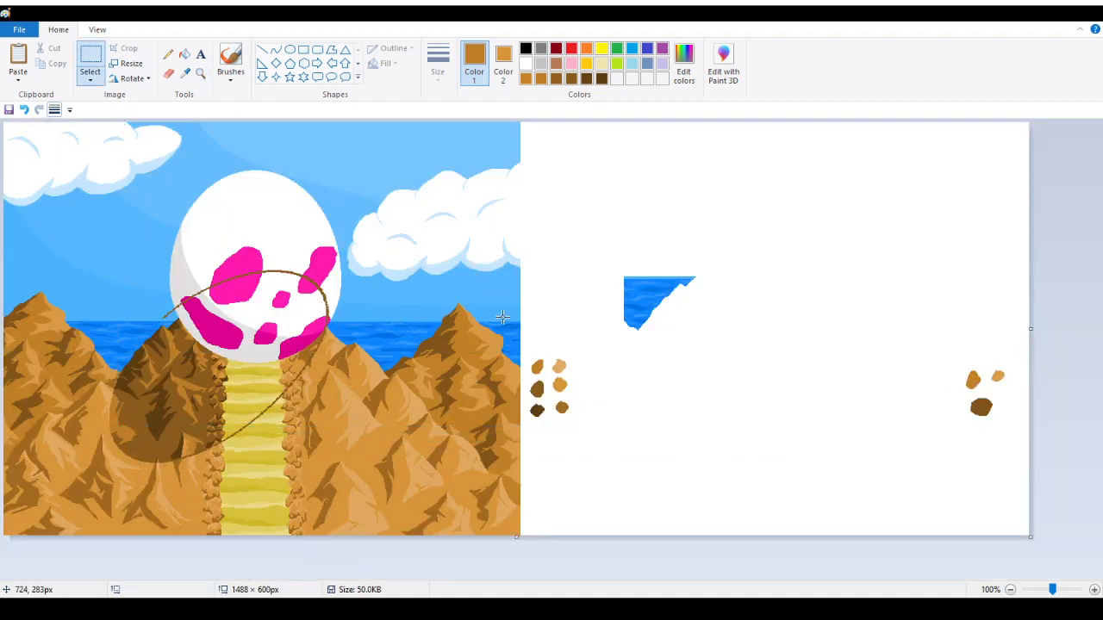
pyautogui.moveTo(526, 351)
pyautogui.mouseDown()
pyautogui.moveTo(536, 409)
pyautogui.moveTo(595, 434)
pyautogui.moveTo(588, 414)
pyautogui.moveTo(562, 405)
pyautogui.mouseUp()
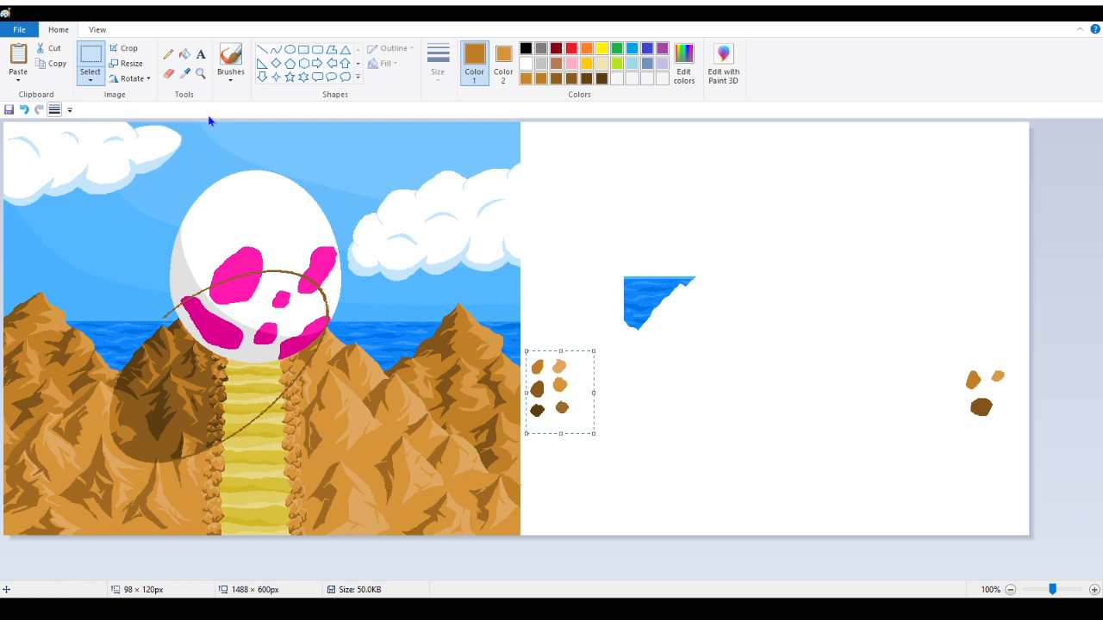
# Step: Sample the dark brown shadow colour from the rocks left of the path just below the ball
pyautogui.click(200, 73)
pyautogui.click(332, 310)
pyautogui.click(403, 374)
pyautogui.click(404, 367)
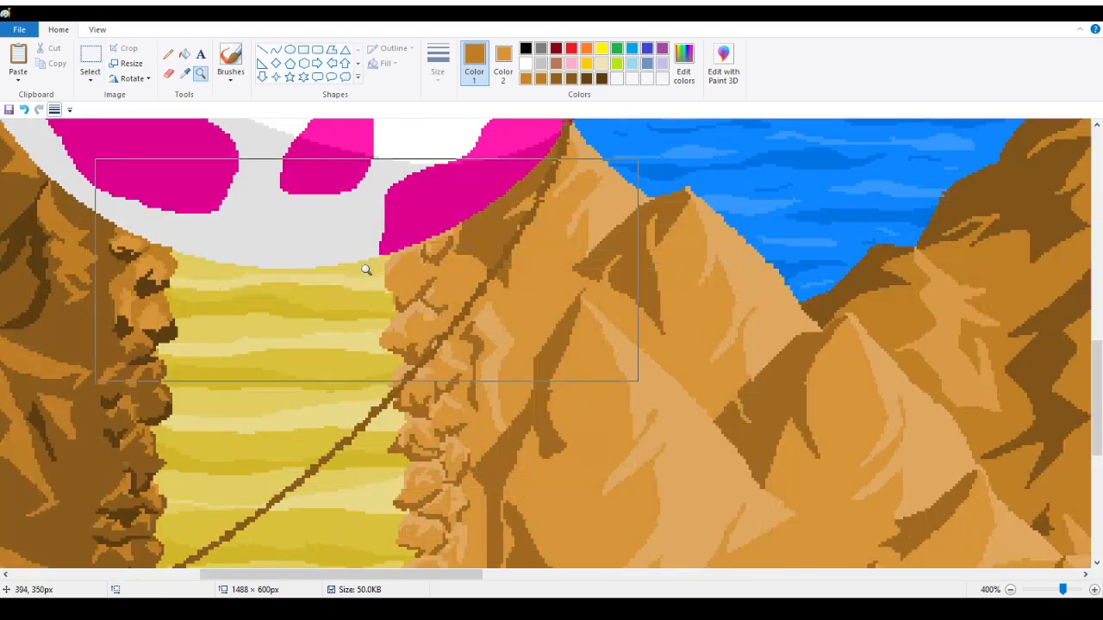
pyautogui.click(367, 268)
pyautogui.click(371, 261)
pyautogui.scroll(1, 372, 259)
pyautogui.scroll(2, 431, 261)
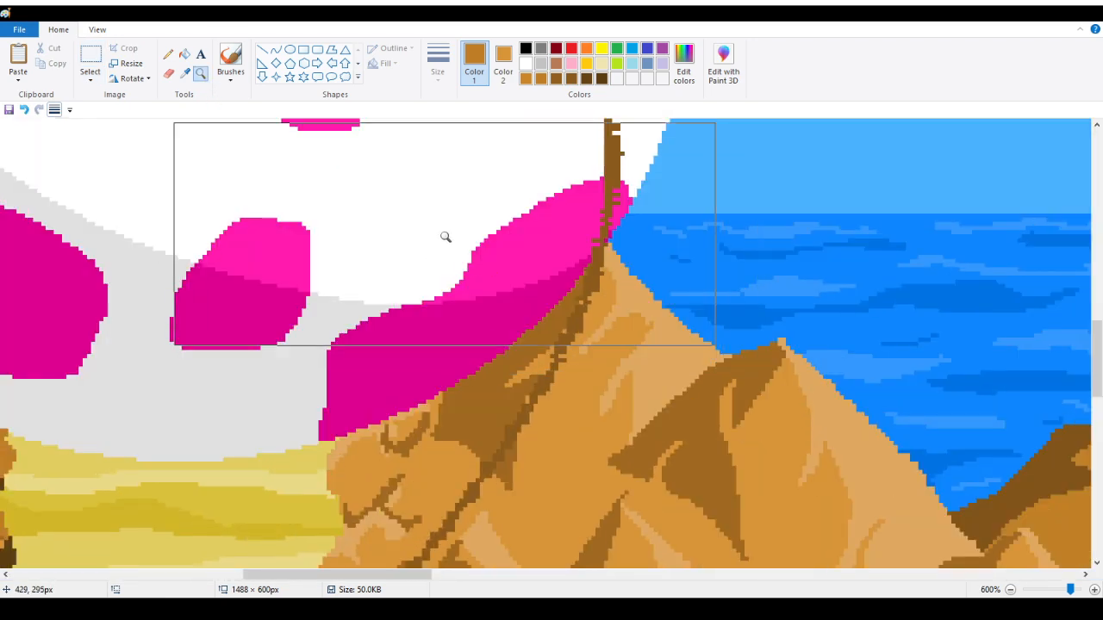
pyautogui.scroll(-1, 189, 79)
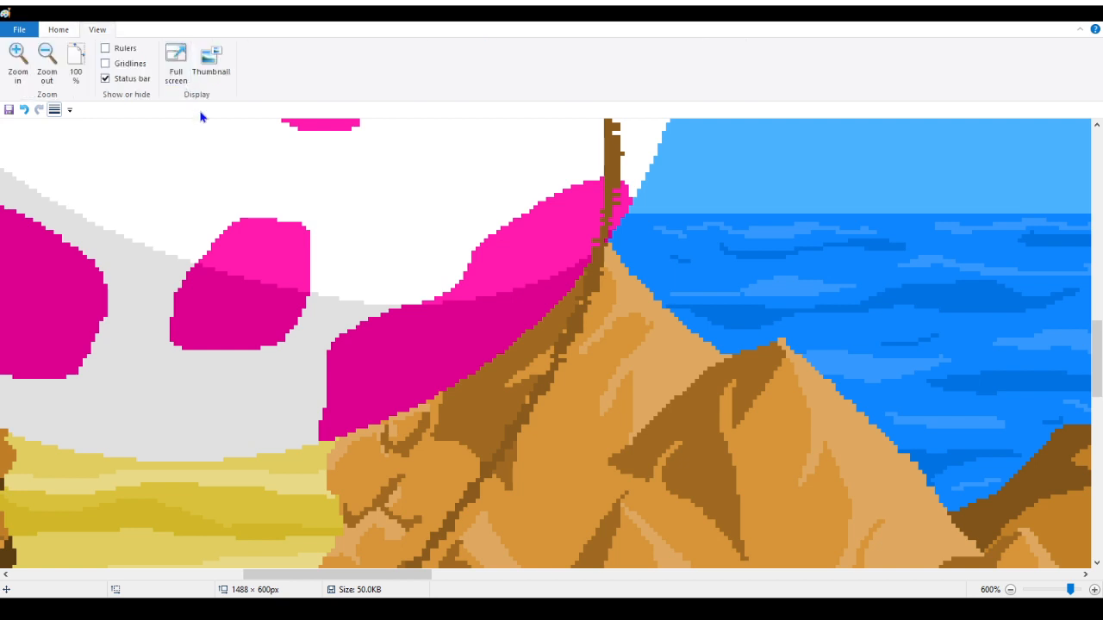
pyautogui.scroll(1, 211, 86)
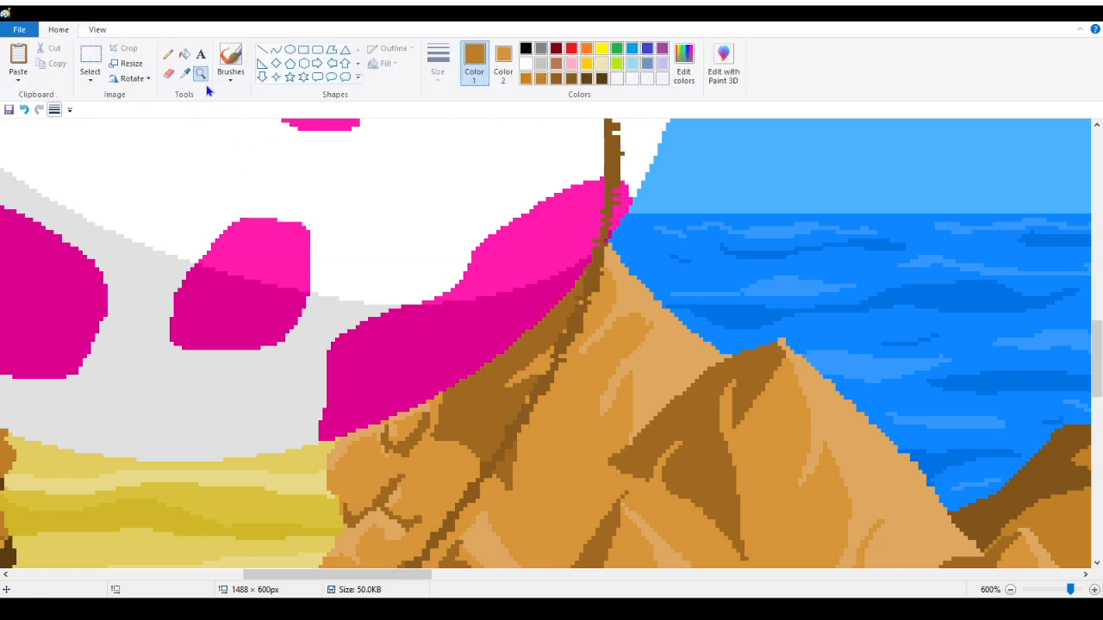
pyautogui.moveTo(423, 579); pyautogui.dragTo(367, 580)
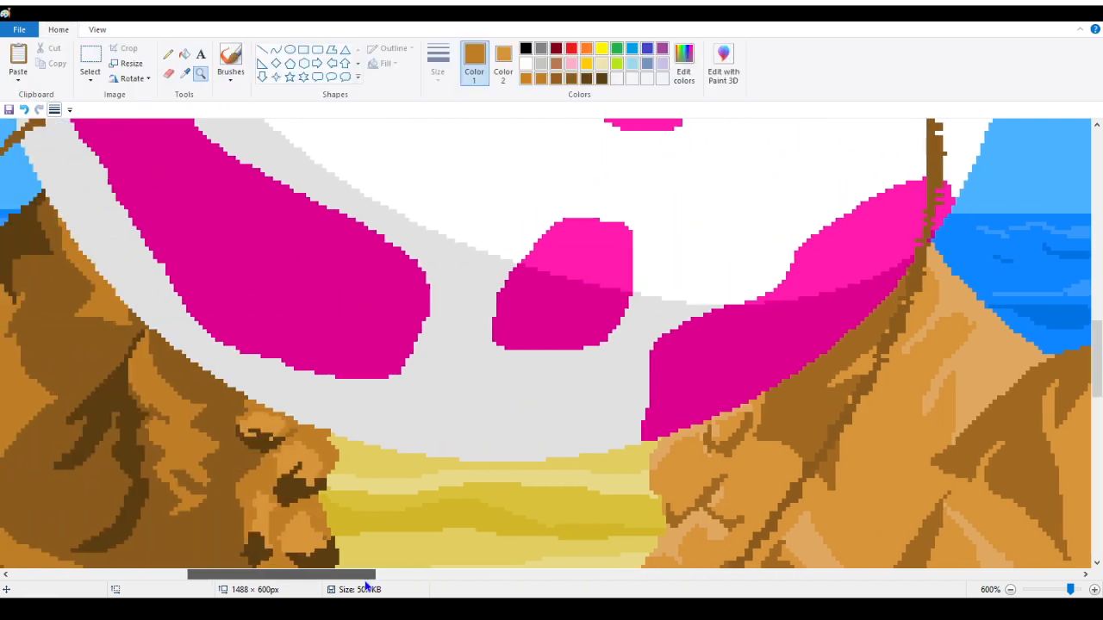
pyautogui.click(185, 76)
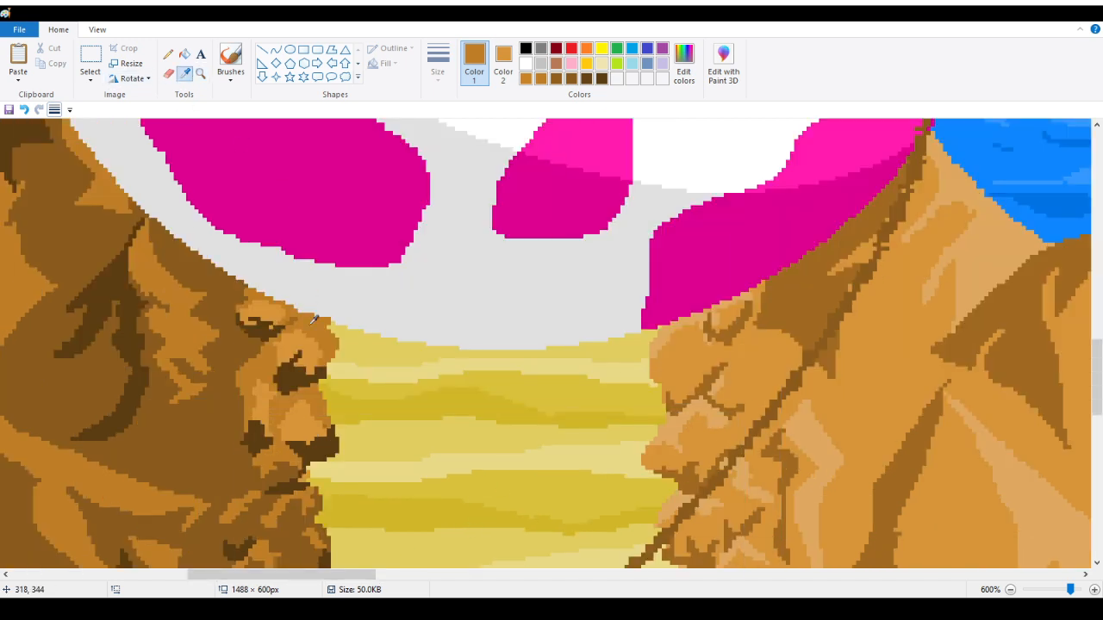
pyautogui.click(293, 372)
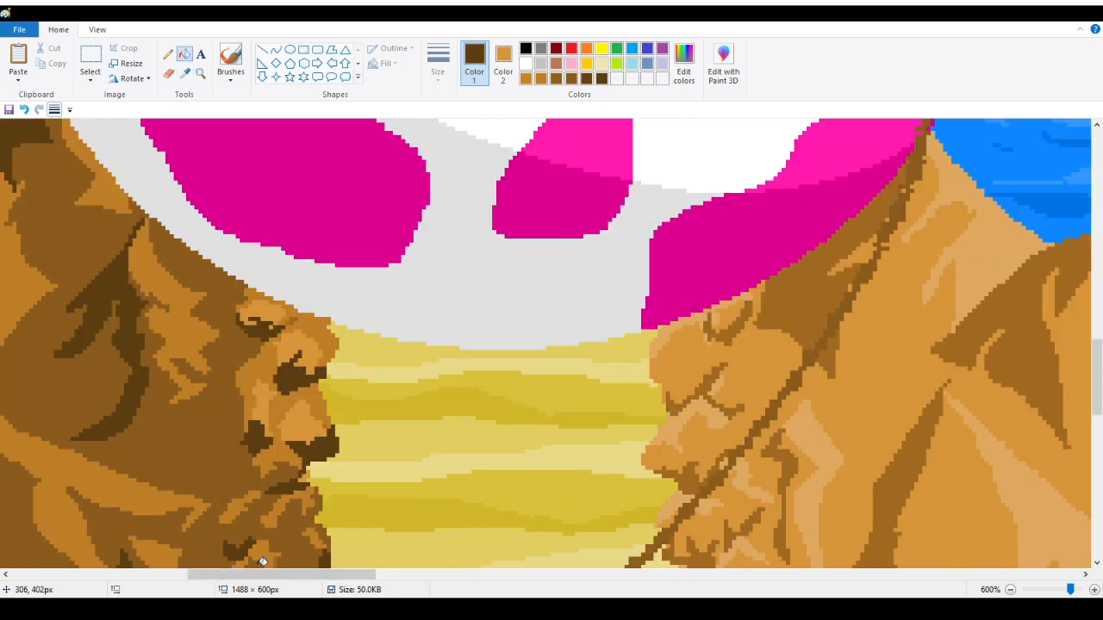
# Step: Fill the shadow areas inside the curved outline on the rocks and slope right of the path with dark brown
pyautogui.moveTo(269, 575); pyautogui.dragTo(313, 576)
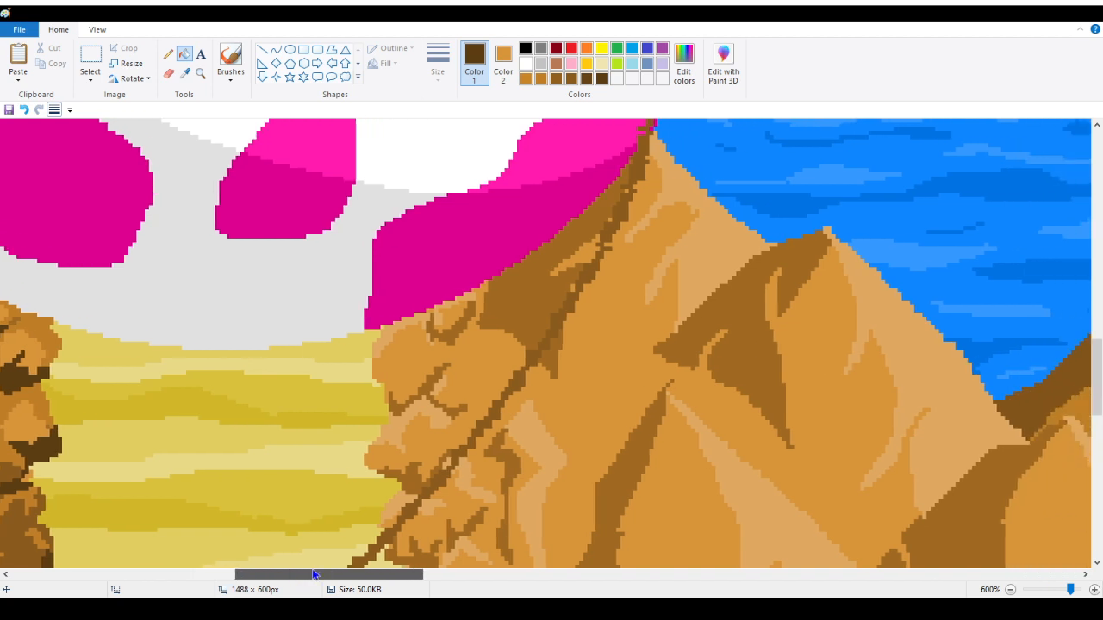
pyautogui.click(512, 305)
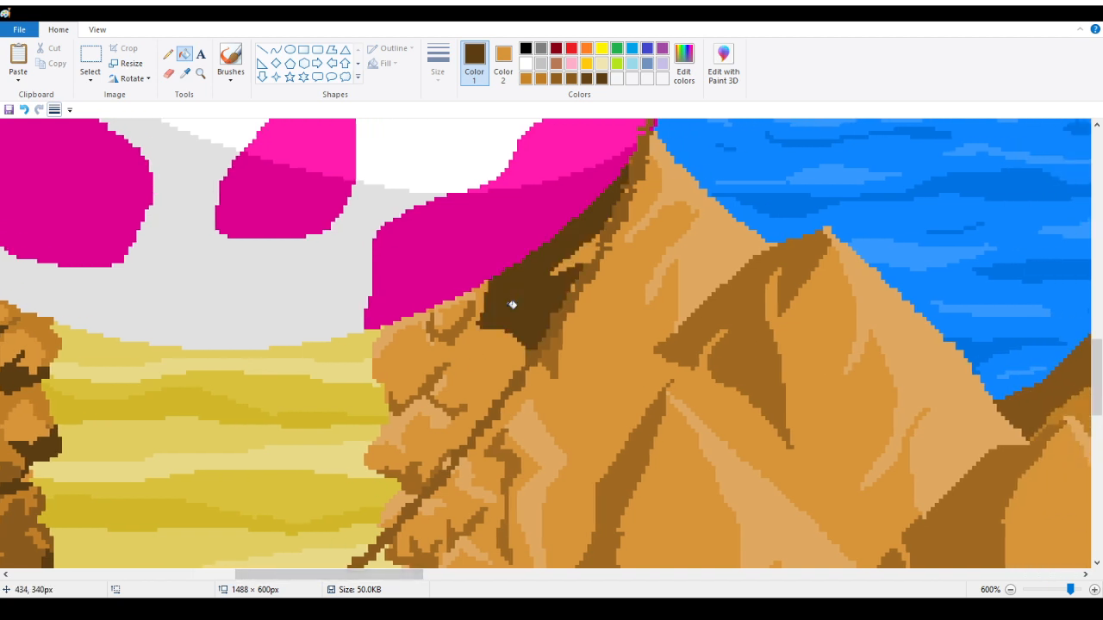
pyautogui.click(453, 332)
pyautogui.click(434, 371)
pyautogui.click(409, 483)
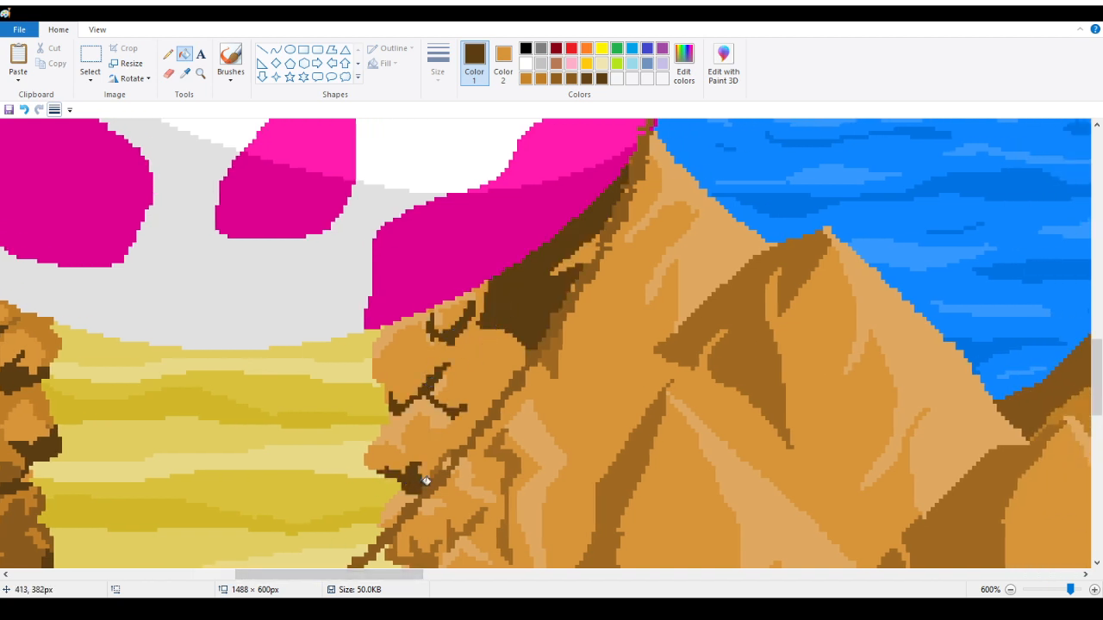
pyautogui.click(438, 468)
pyautogui.scroll(-3, 495, 437)
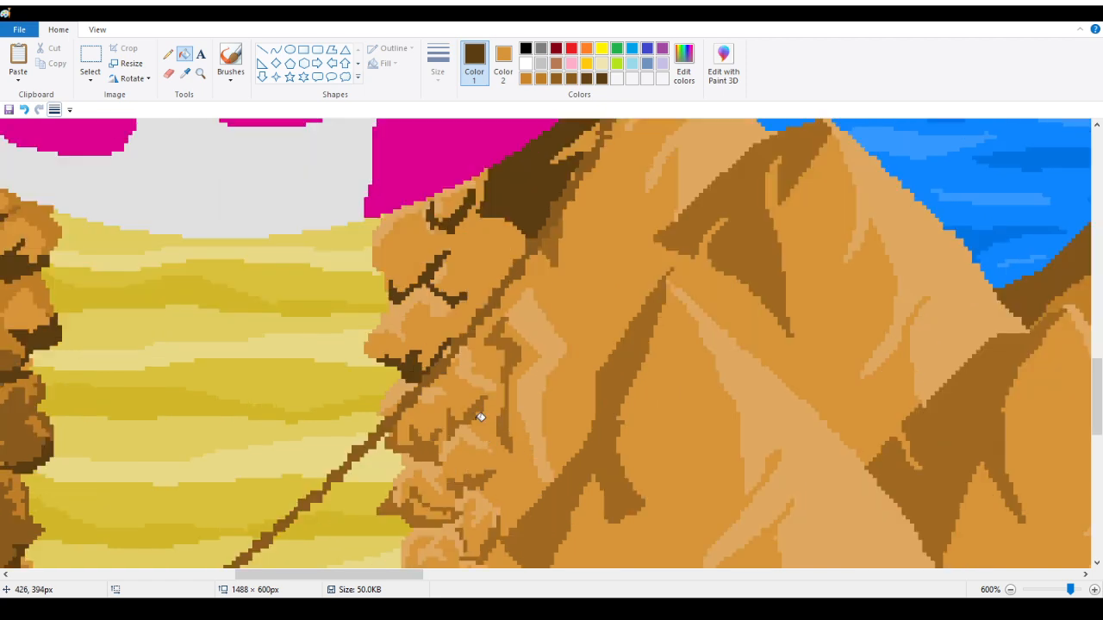
pyautogui.scroll(3, 491, 409)
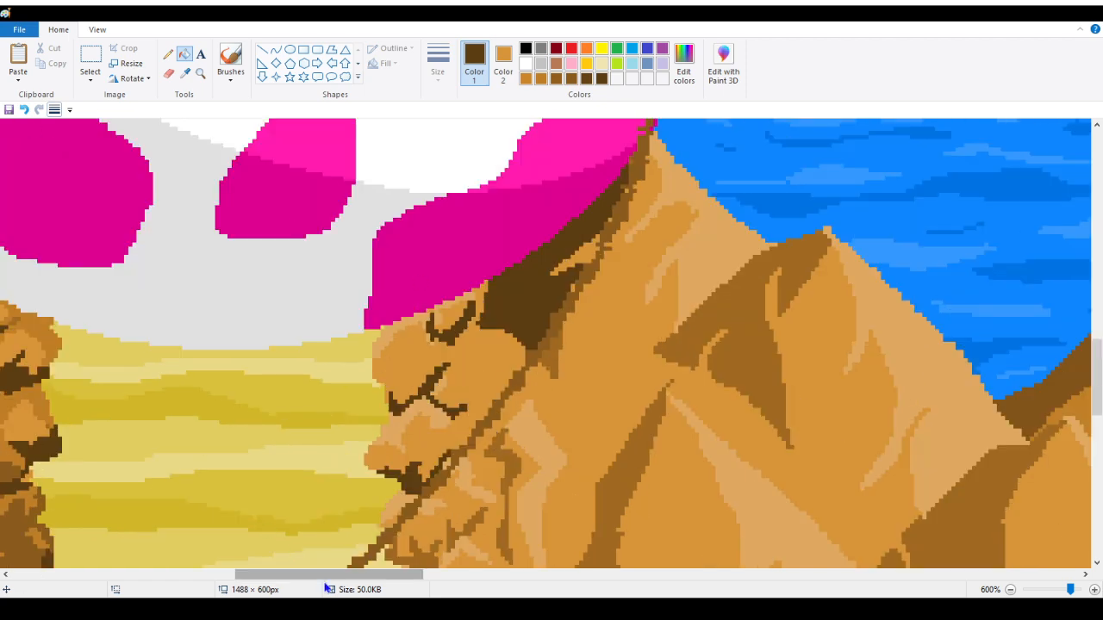
# Step: Fill the light tan highlights of the outlined rocks right of the path with orange-brown sampled from the shaded mountain
pyautogui.moveTo(352, 584); pyautogui.dragTo(301, 534)
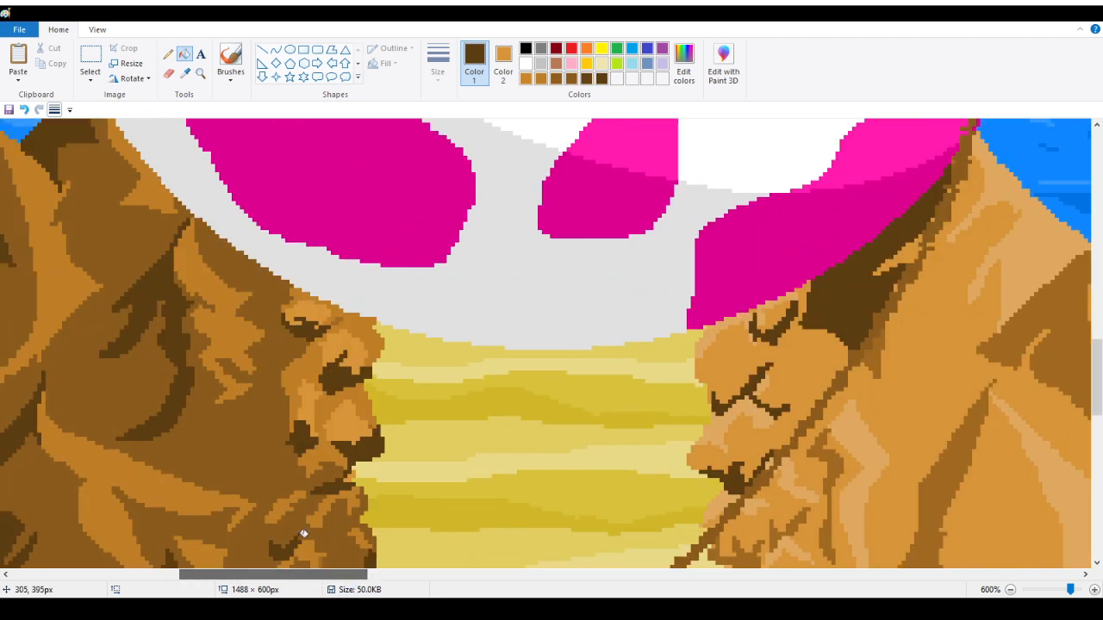
pyautogui.click(185, 73)
pyautogui.click(195, 276)
pyautogui.moveTo(304, 579); pyautogui.dragTo(363, 580)
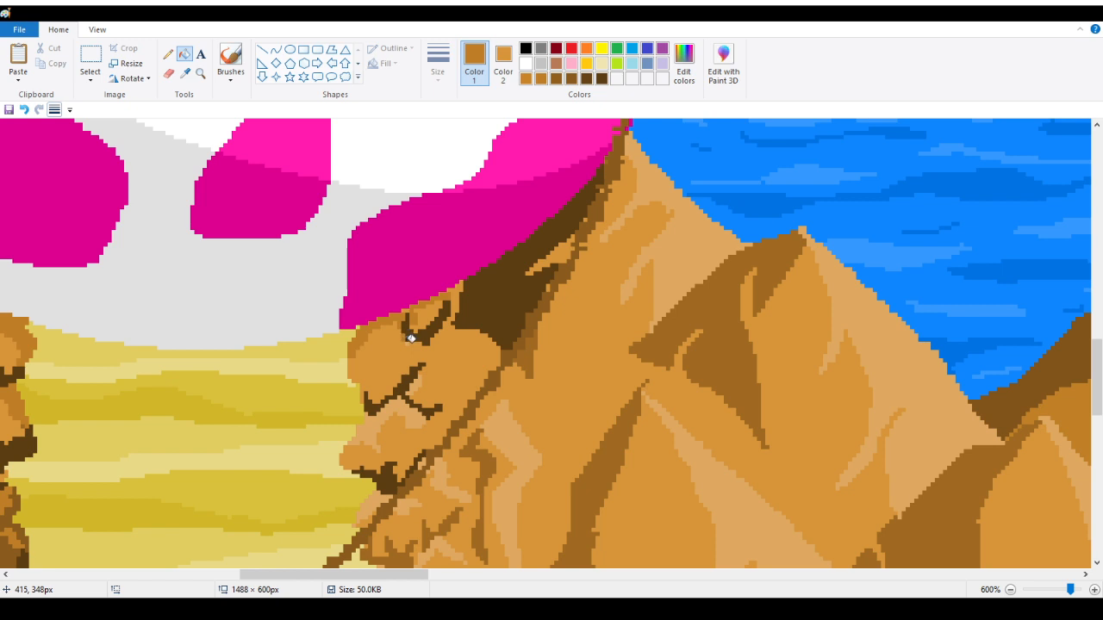
pyautogui.click(406, 420)
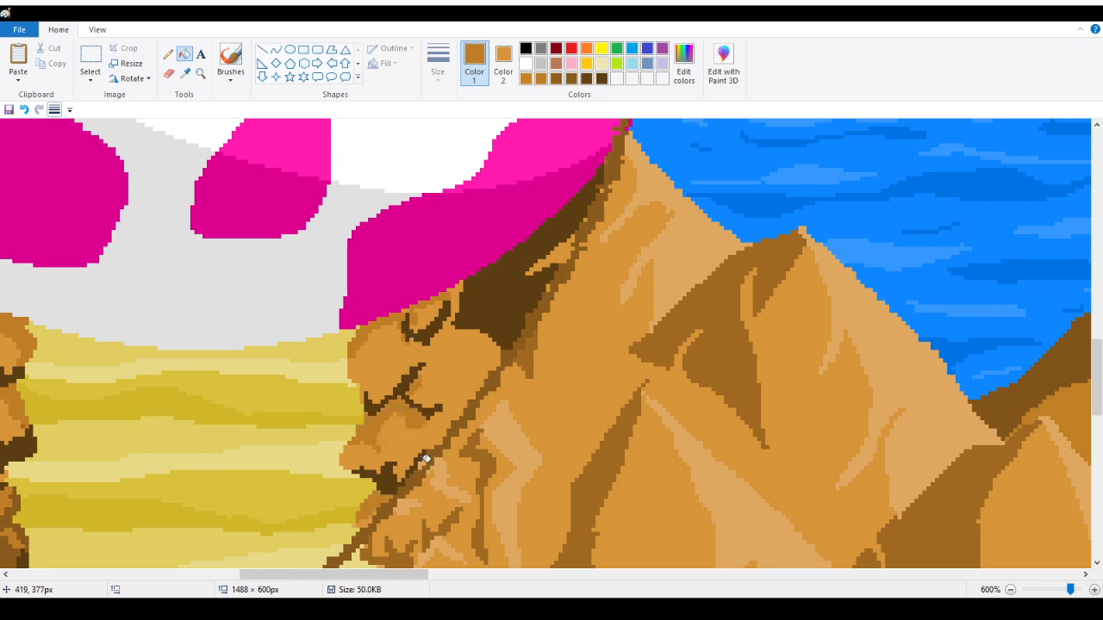
pyautogui.scroll(2, 500, 426)
pyautogui.scroll(-2, 522, 417)
# Step: Fill the base areas of the outlined rocks right of the path with the medium brown sampled from the shaded mountain
pyautogui.moveTo(401, 574); pyautogui.dragTo(300, 344)
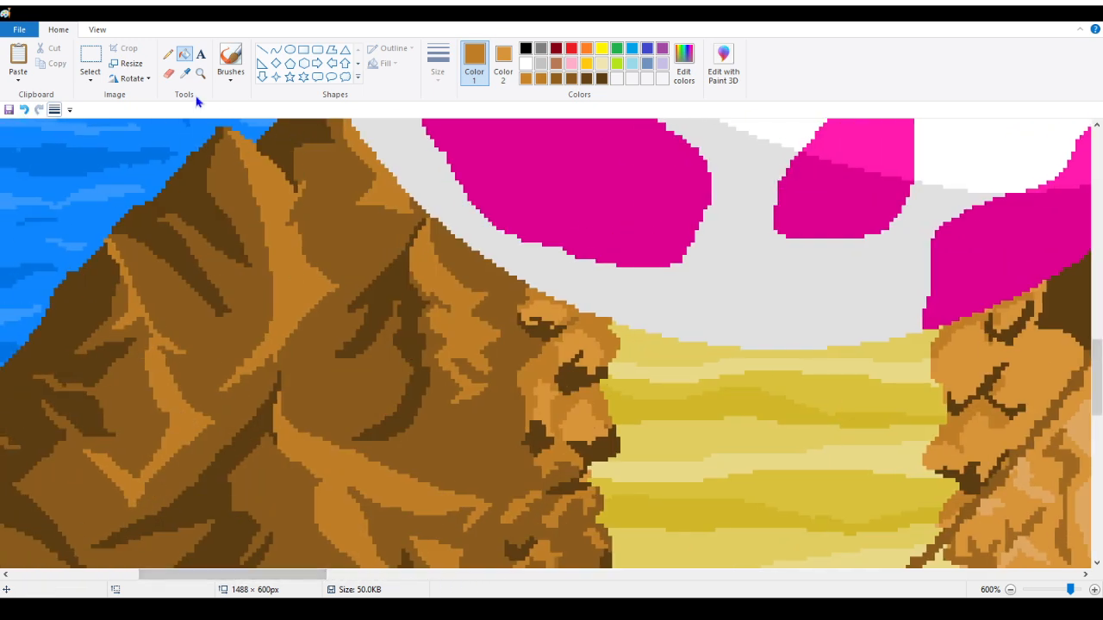
pyautogui.click(184, 73)
pyautogui.click(337, 206)
pyautogui.moveTo(274, 576); pyautogui.dragTo(381, 562)
pyautogui.click(435, 400)
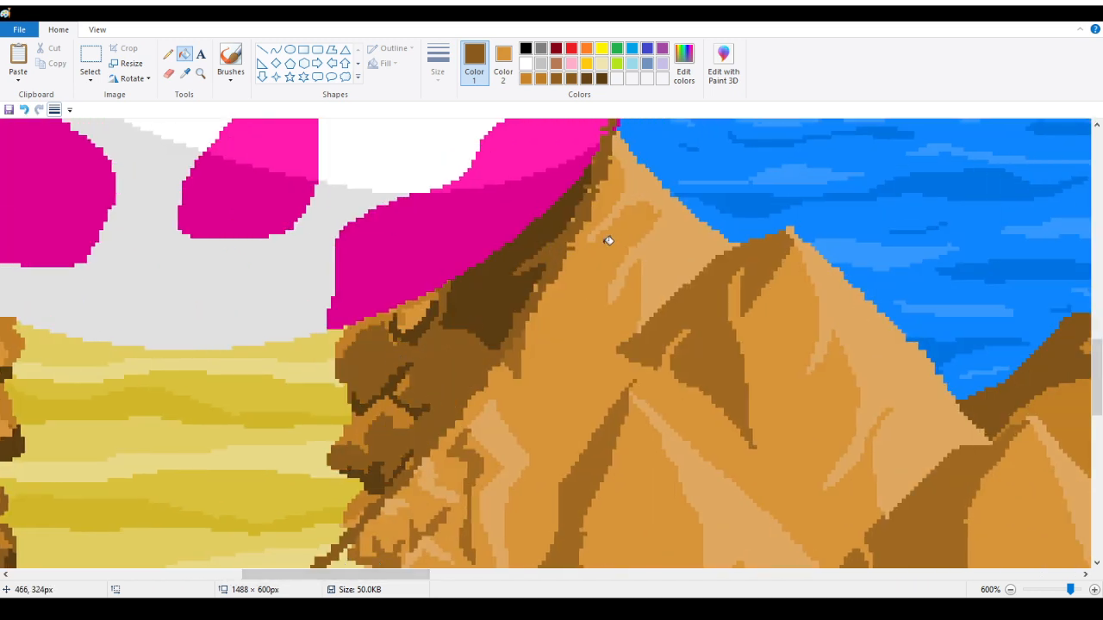
# Step: Smooth the jagged edge of the ball's shadow along the mountain slope right of the ball with the Pencil, sampling the darkest brown as secondary colour
pyautogui.click(199, 73)
pyautogui.click(521, 259)
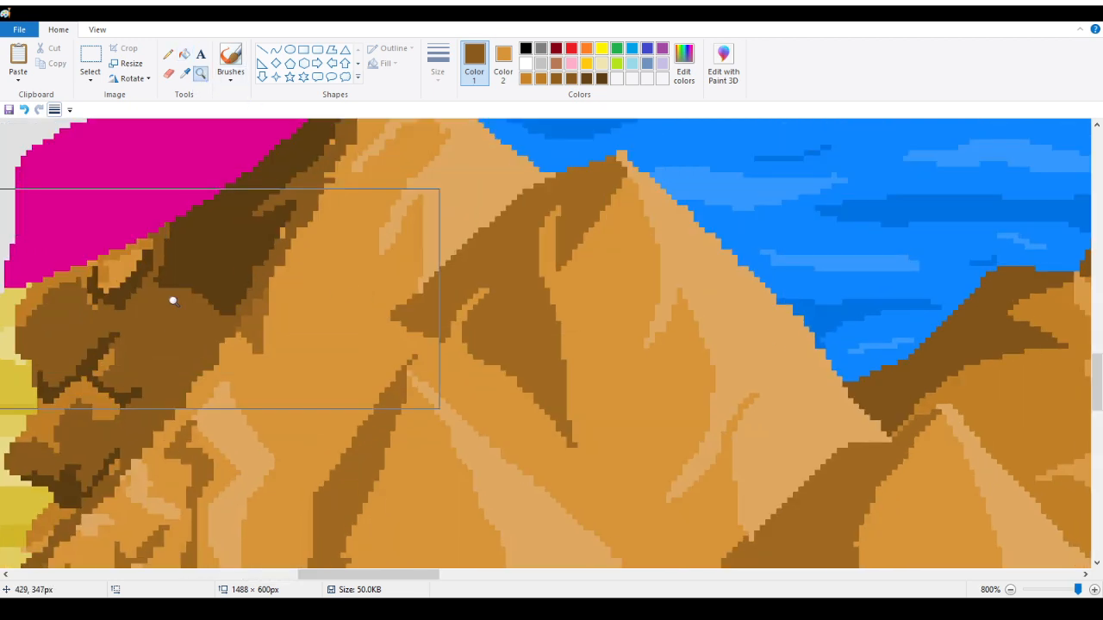
pyautogui.scroll(3, 172, 301)
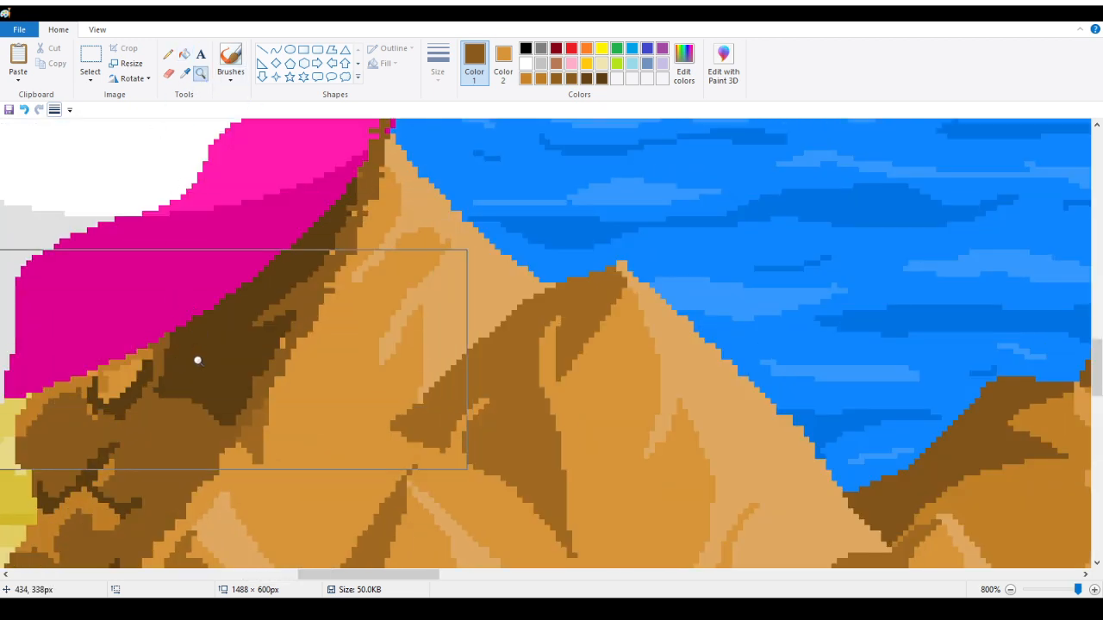
pyautogui.scroll(-3, 155, 202)
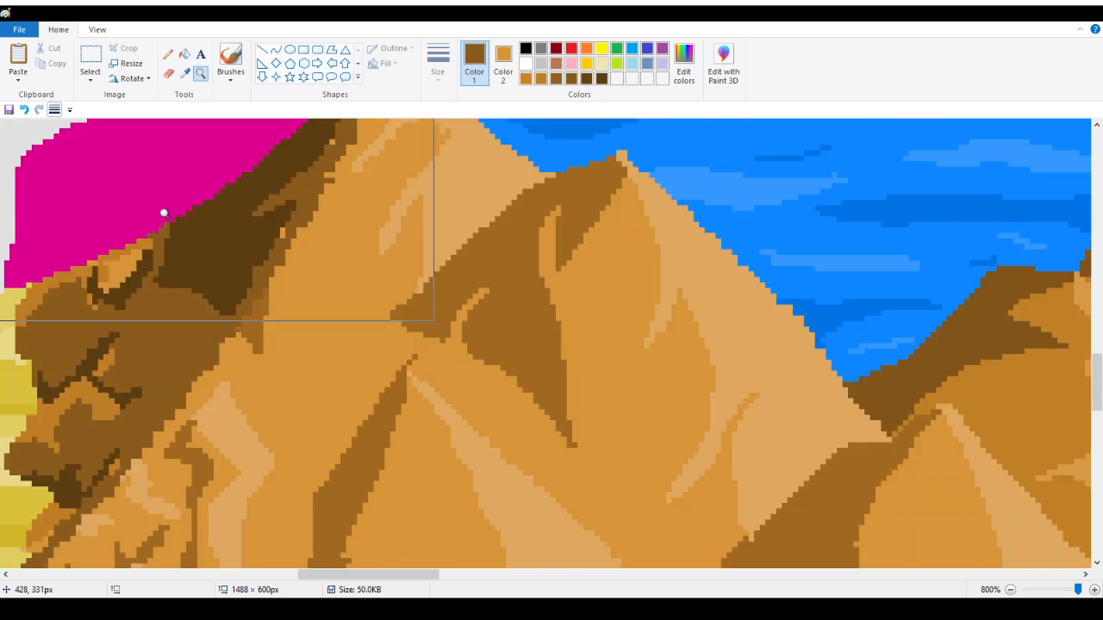
pyautogui.scroll(3, 168, 224)
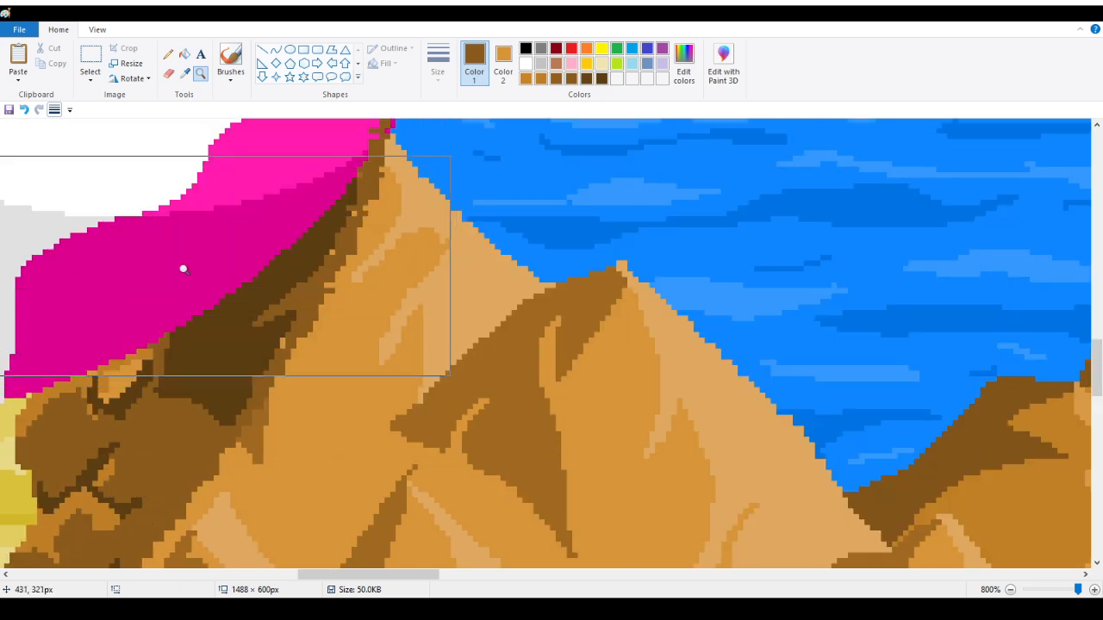
pyautogui.click(168, 53)
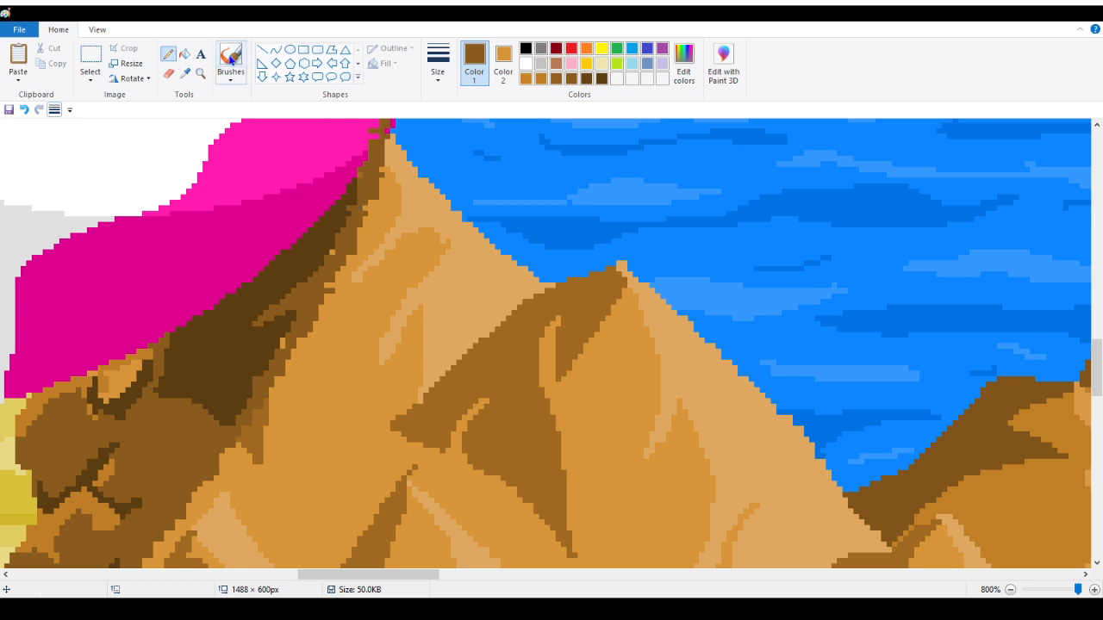
pyautogui.click(185, 73)
pyautogui.rightClick(263, 294)
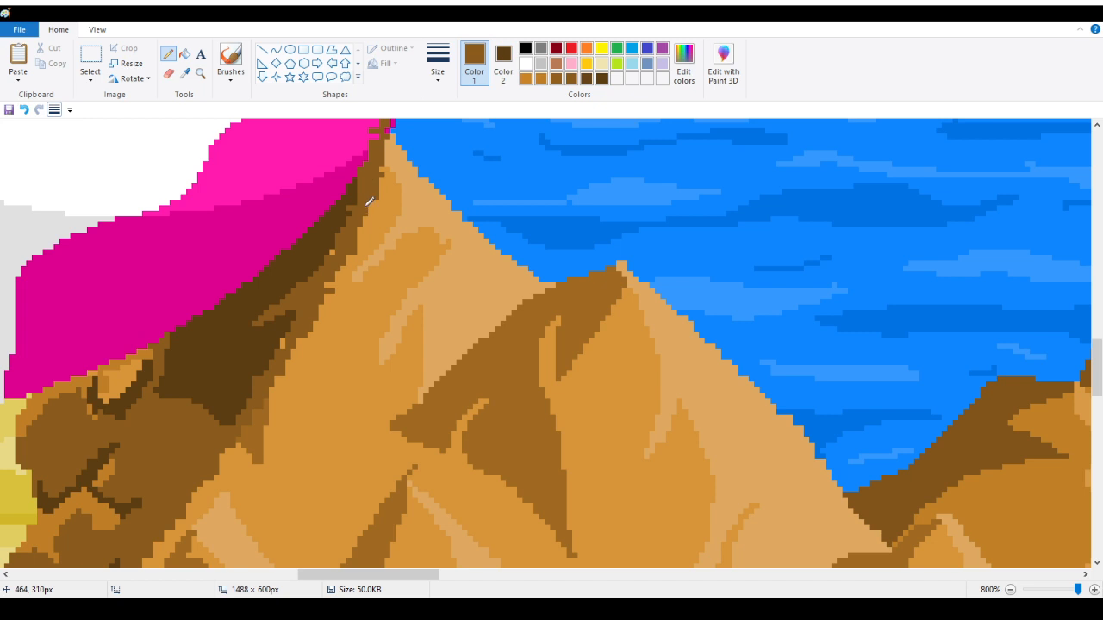
pyautogui.scroll(3, 385, 166)
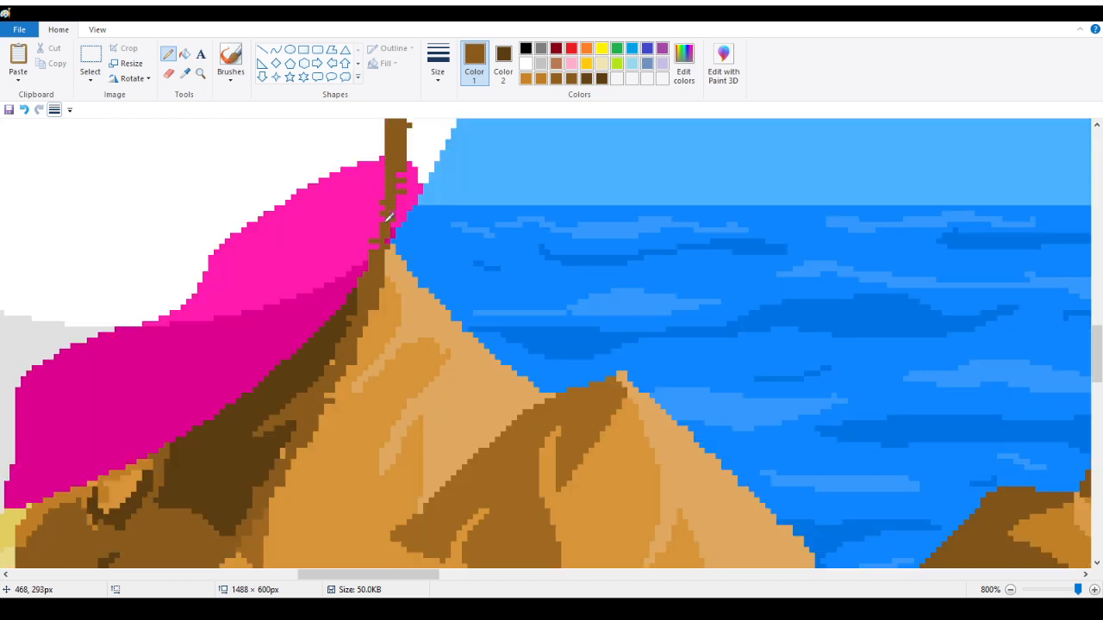
pyautogui.scroll(-3, 388, 218)
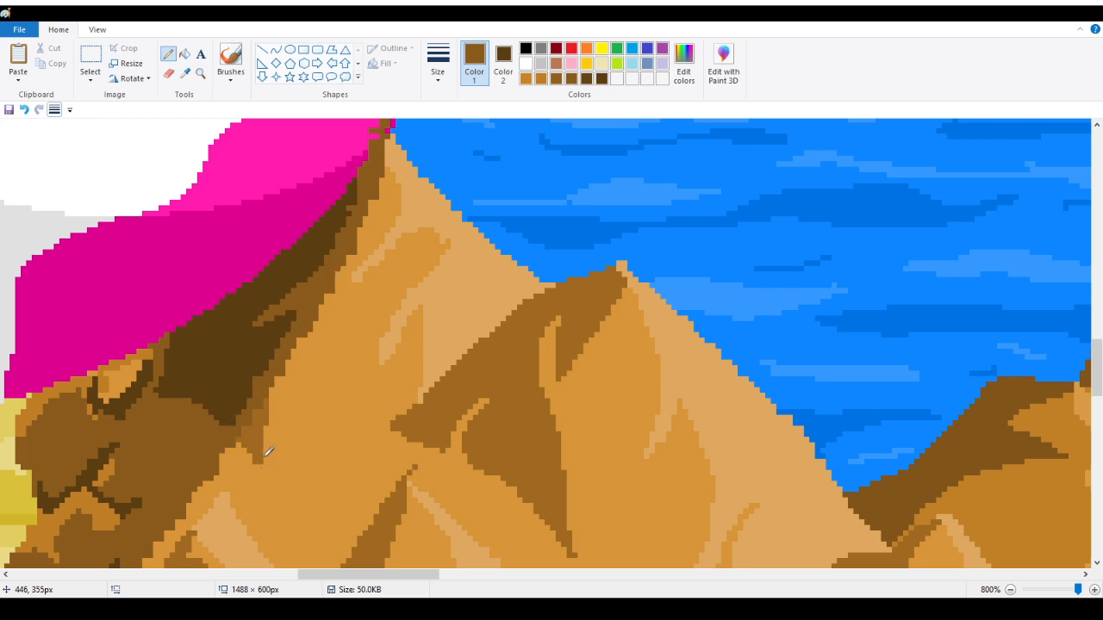
# Step: Extend the darkest brown shading down the lower edge of the shadowed mountain slope and fill the enclosed gap with it
pyautogui.click(186, 76)
pyautogui.click(200, 359)
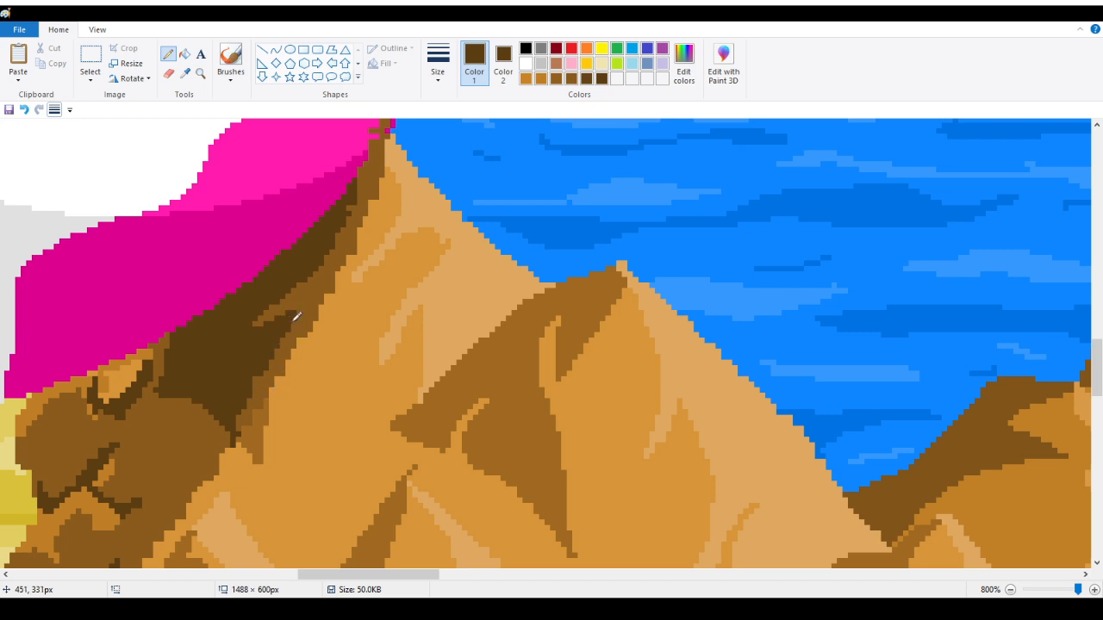
pyautogui.scroll(2, 298, 317)
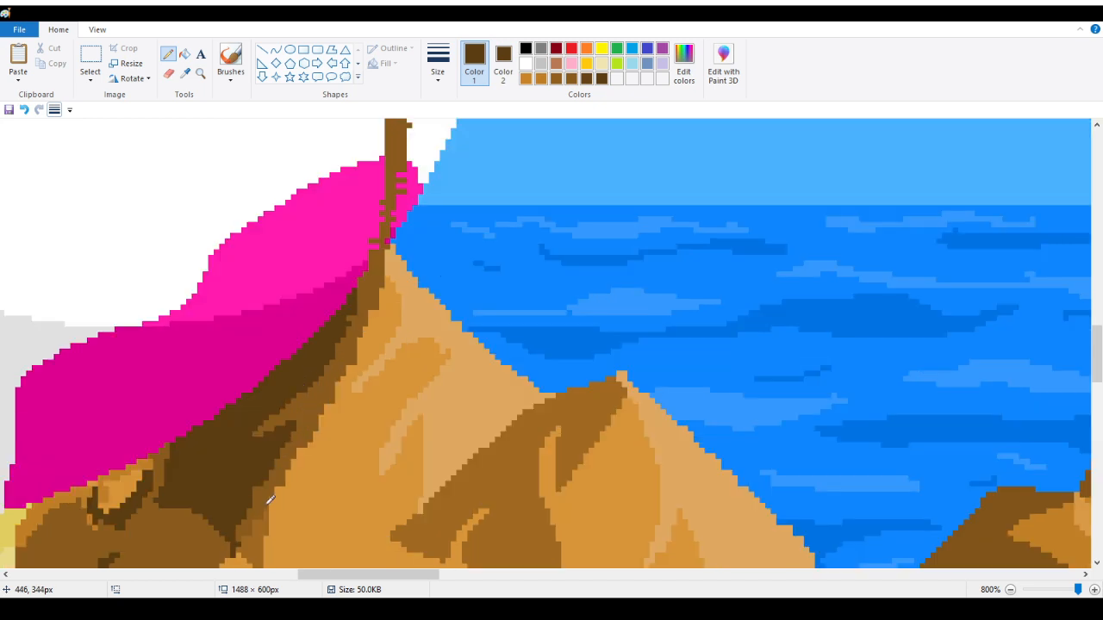
pyautogui.moveTo(270, 500); pyautogui.dragTo(282, 455)
pyautogui.click(184, 53)
pyautogui.click(261, 501)
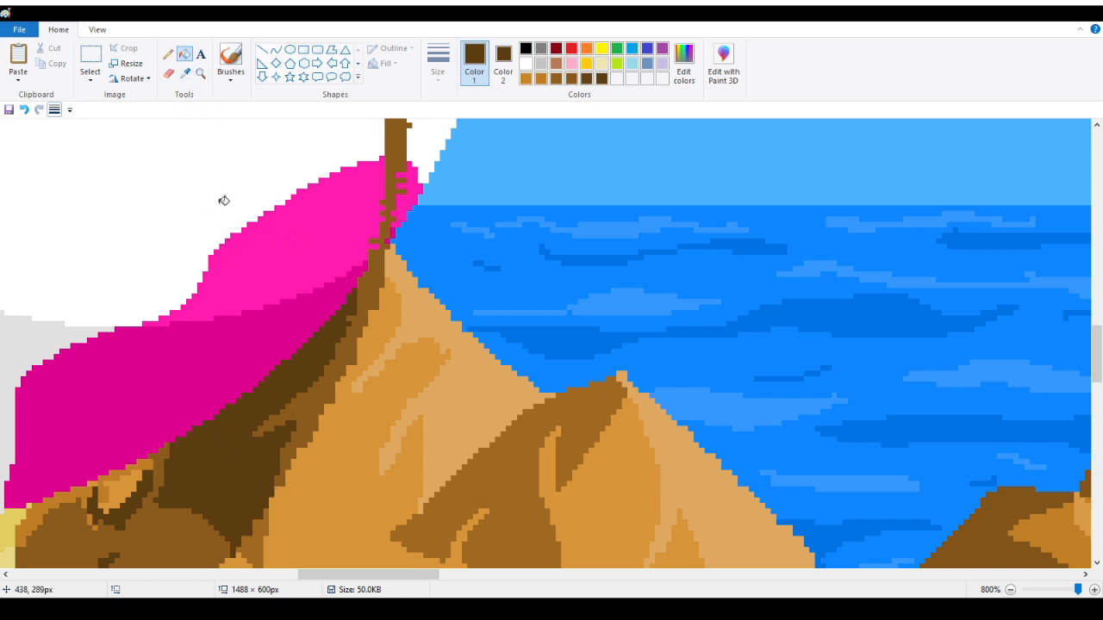
# Step: Touch up the shadowed rocks right of the path with the Pencil, using the medium brown sampled from them
pyautogui.click(170, 55)
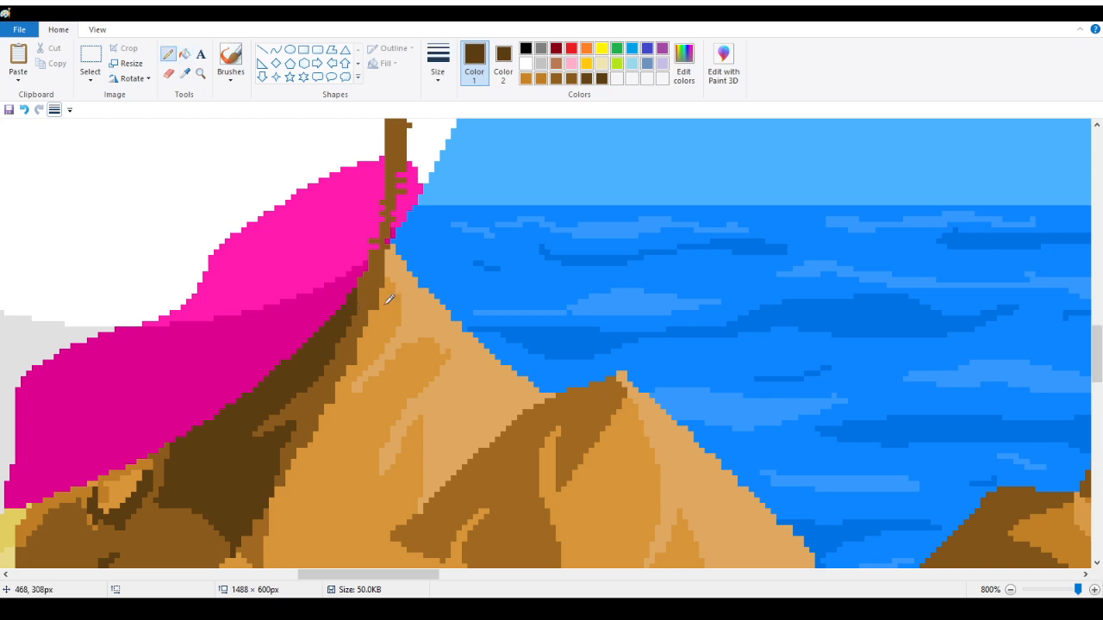
pyautogui.scroll(-3, 369, 305)
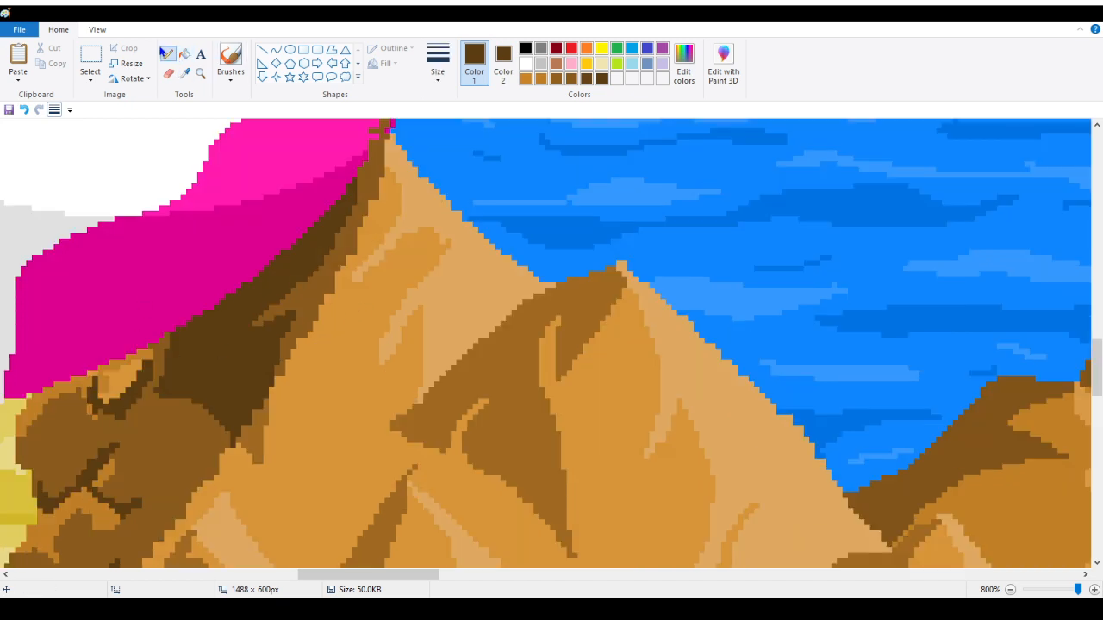
pyautogui.click(185, 73)
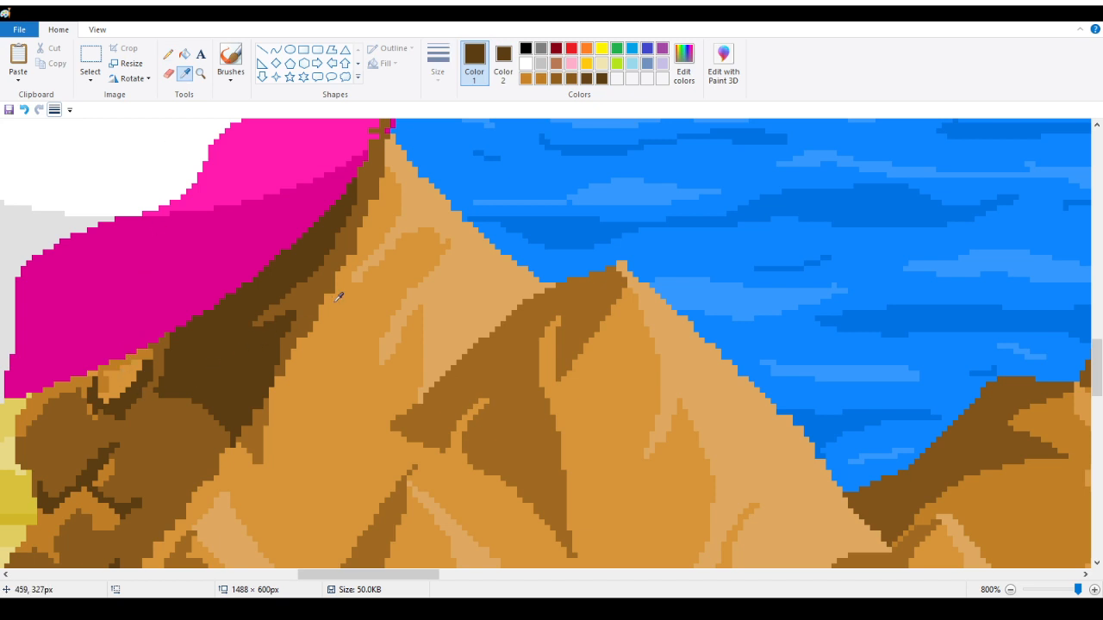
pyautogui.scroll(-5, 328, 308)
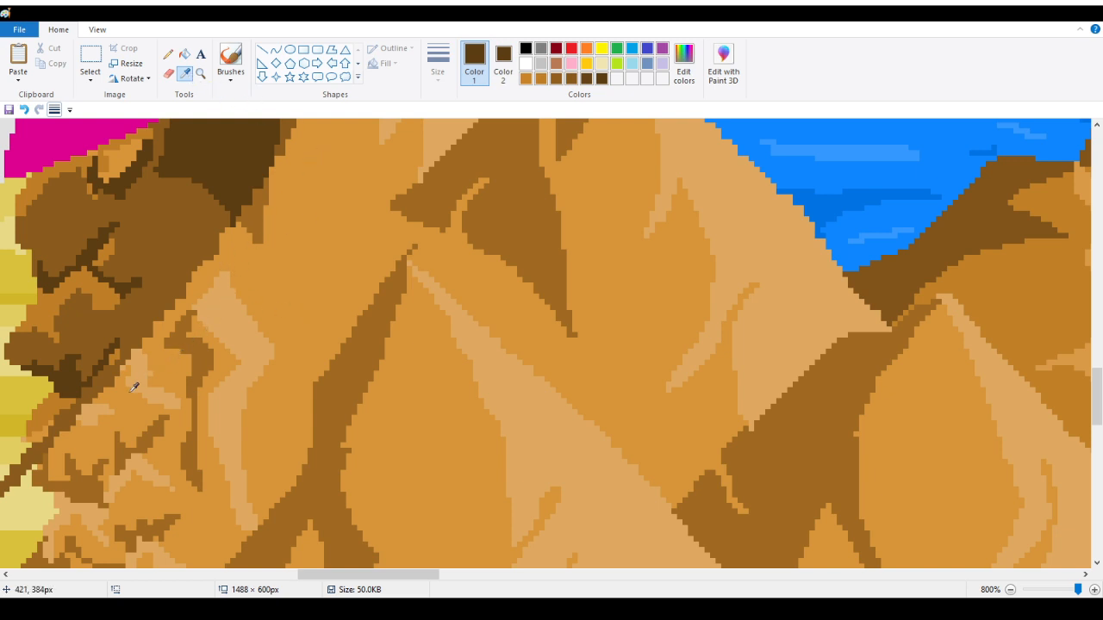
pyautogui.scroll(6, 374, 581)
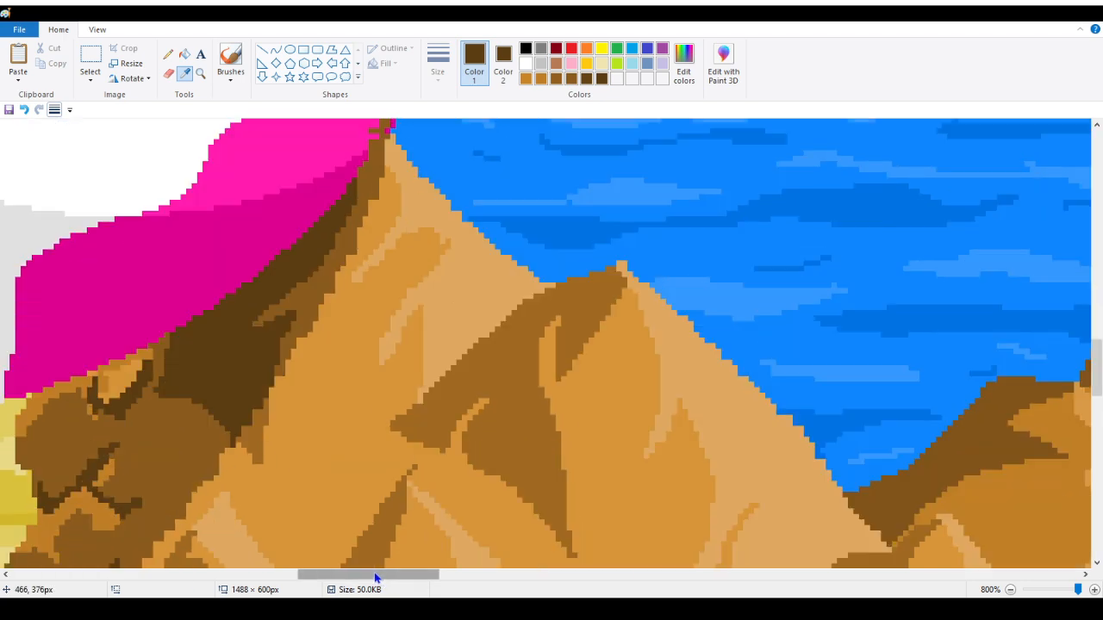
pyautogui.scroll(-8, 376, 556)
pyautogui.moveTo(385, 574); pyautogui.dragTo(331, 581)
pyautogui.scroll(3, 342, 541)
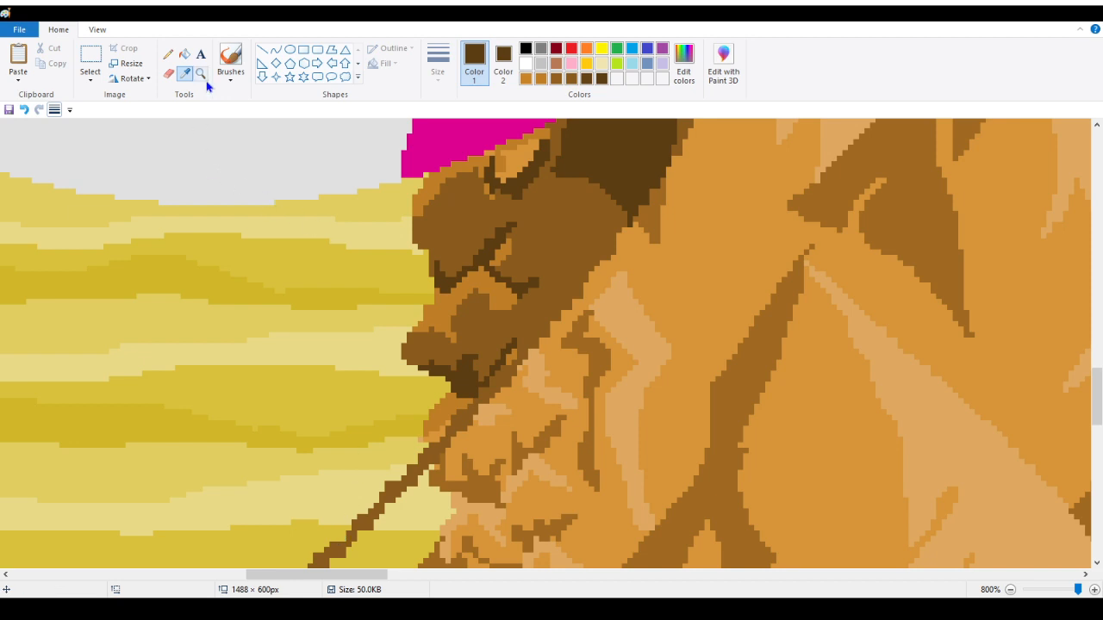
pyautogui.click(168, 54)
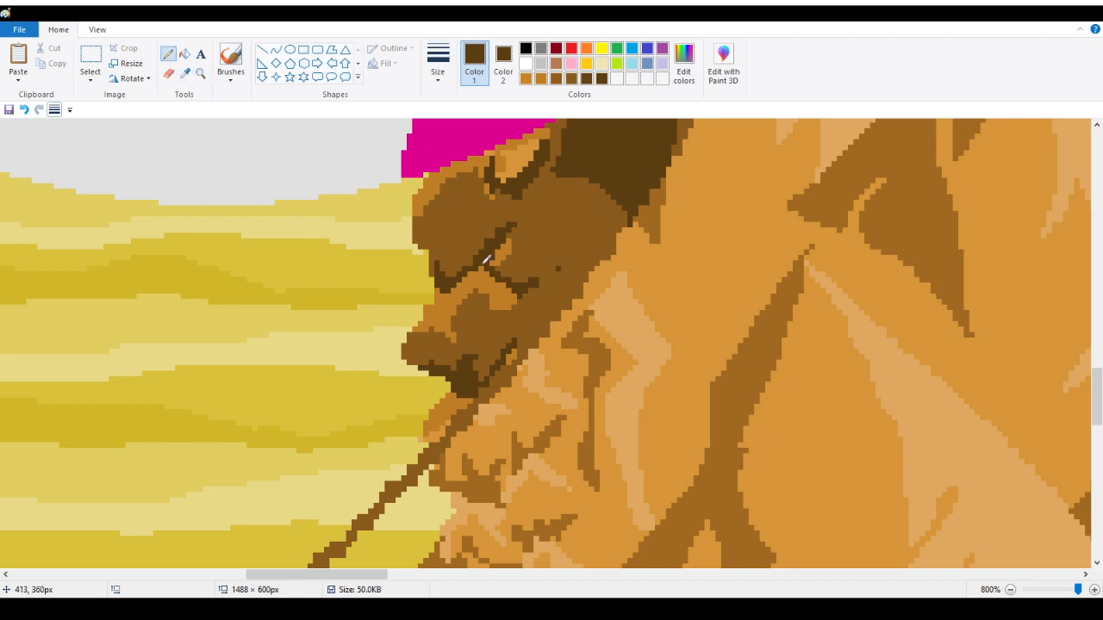
pyautogui.click(185, 73)
pyautogui.click(562, 266)
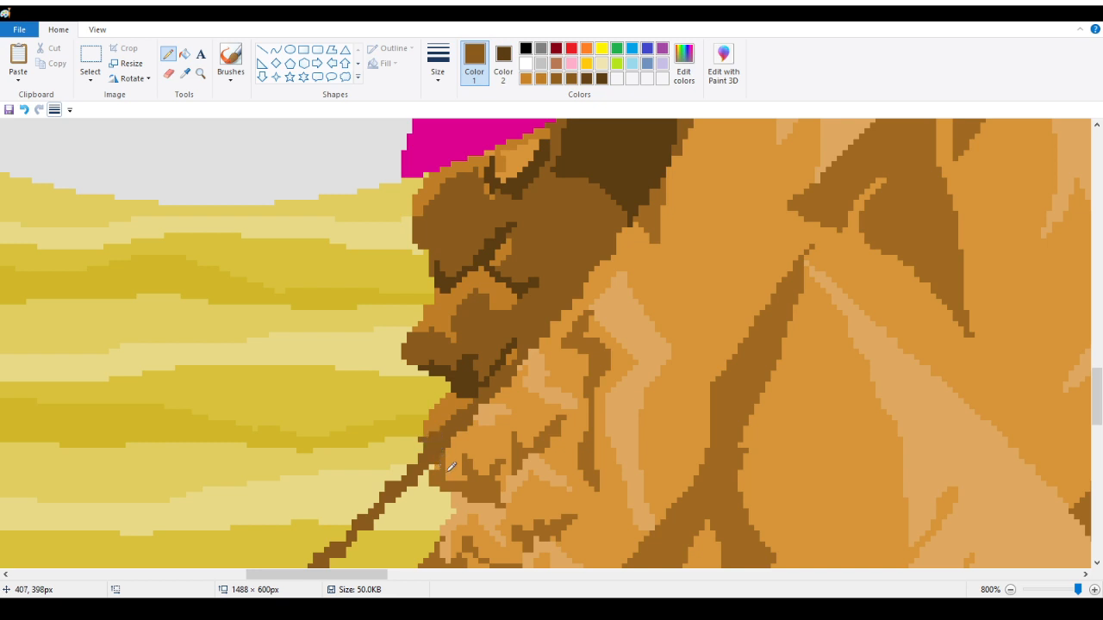
# Step: Sample the orange-brown of the shaded rock highlights and the light yellow of the path beside them
pyautogui.click(184, 73)
pyautogui.click(449, 297)
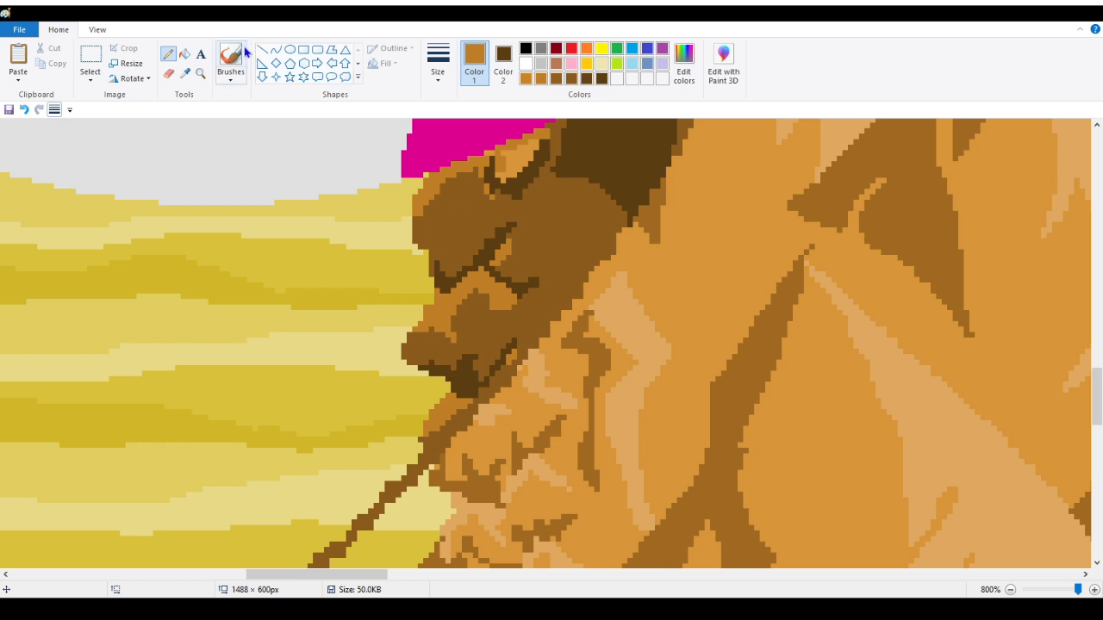
pyautogui.click(185, 73)
pyautogui.click(397, 194)
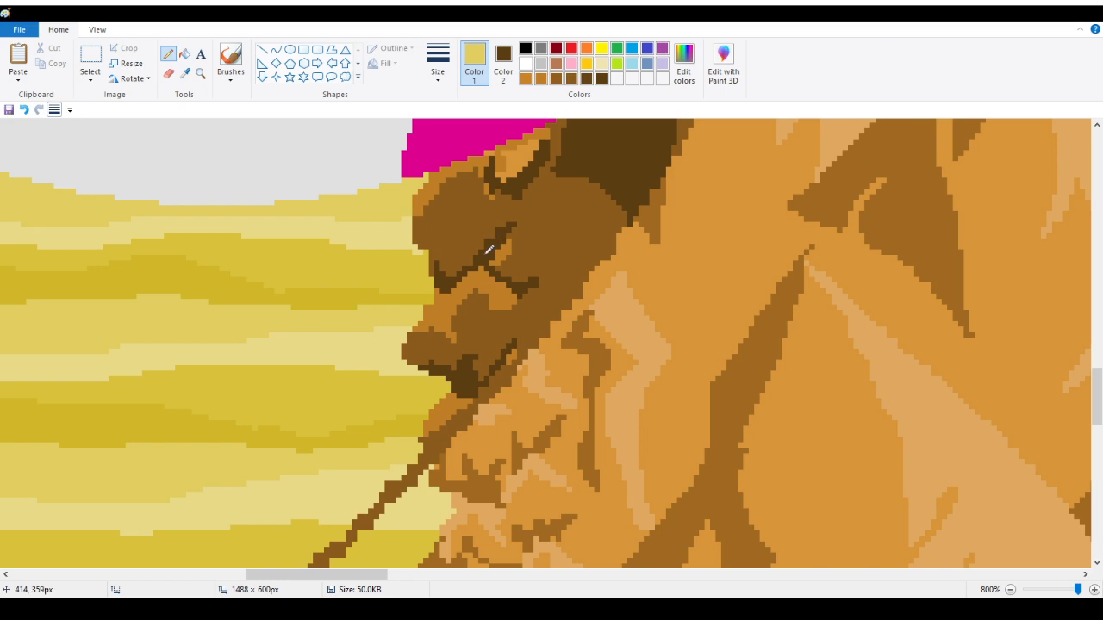
# Step: Select the six brown colour swatches beside the drawing and move them across the blank canvas next to the other three swatches
pyautogui.scroll(2, 488, 250)
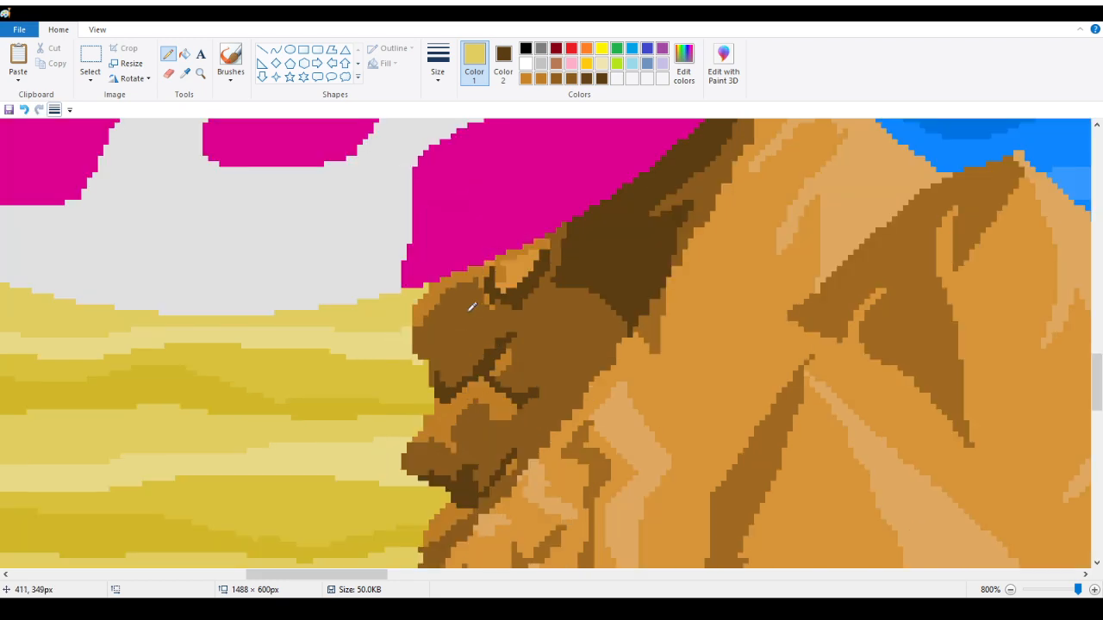
pyautogui.scroll(-7, 472, 307)
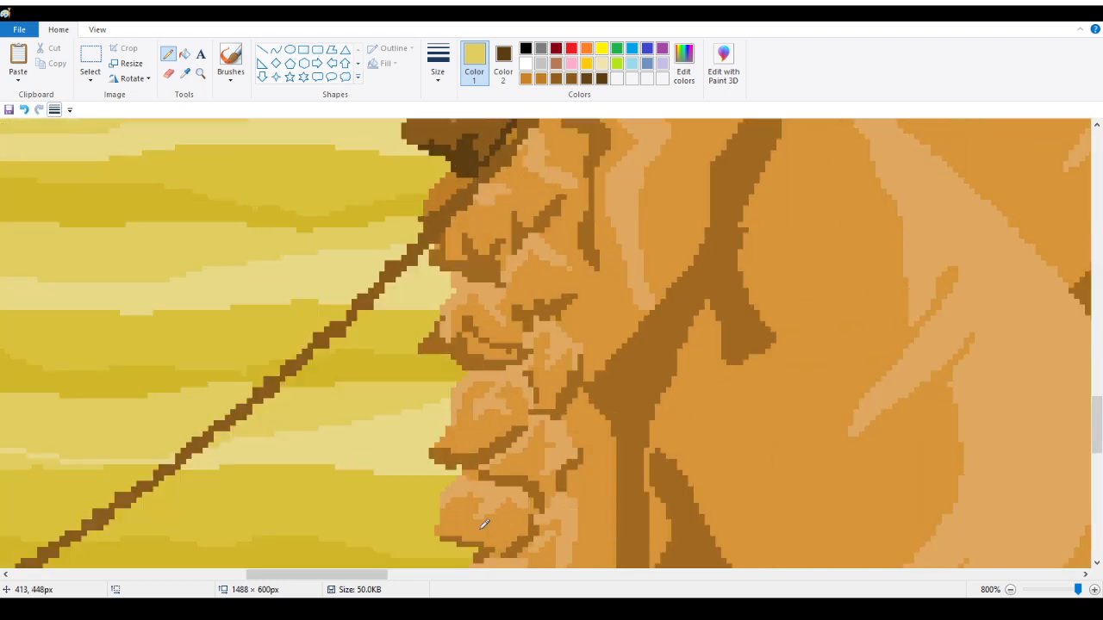
pyautogui.moveTo(370, 575); pyautogui.dragTo(345, 576)
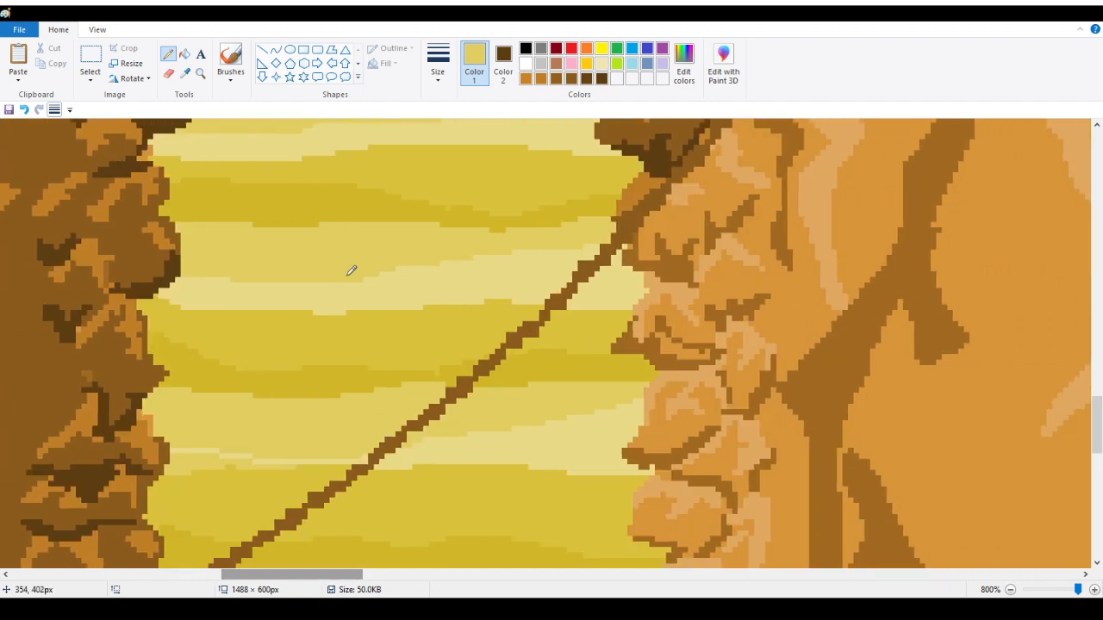
pyautogui.click(199, 73)
pyautogui.rightClick(313, 190)
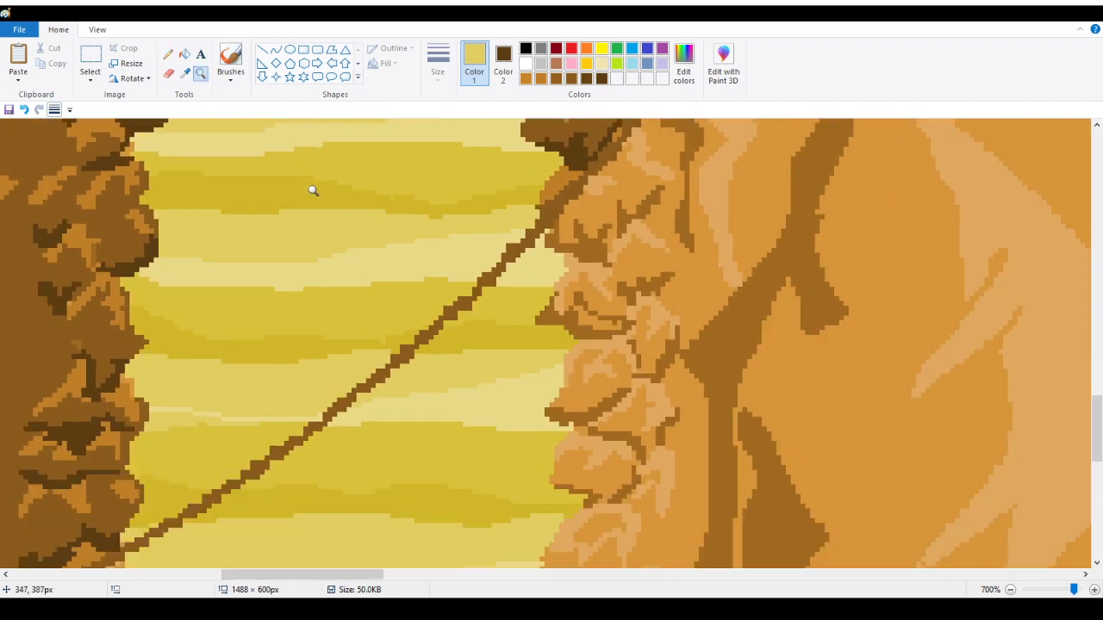
pyautogui.rightClick(313, 190)
pyautogui.rightClick(306, 200)
pyautogui.rightClick(290, 212)
pyautogui.rightClick(291, 215)
pyautogui.rightClick(298, 221)
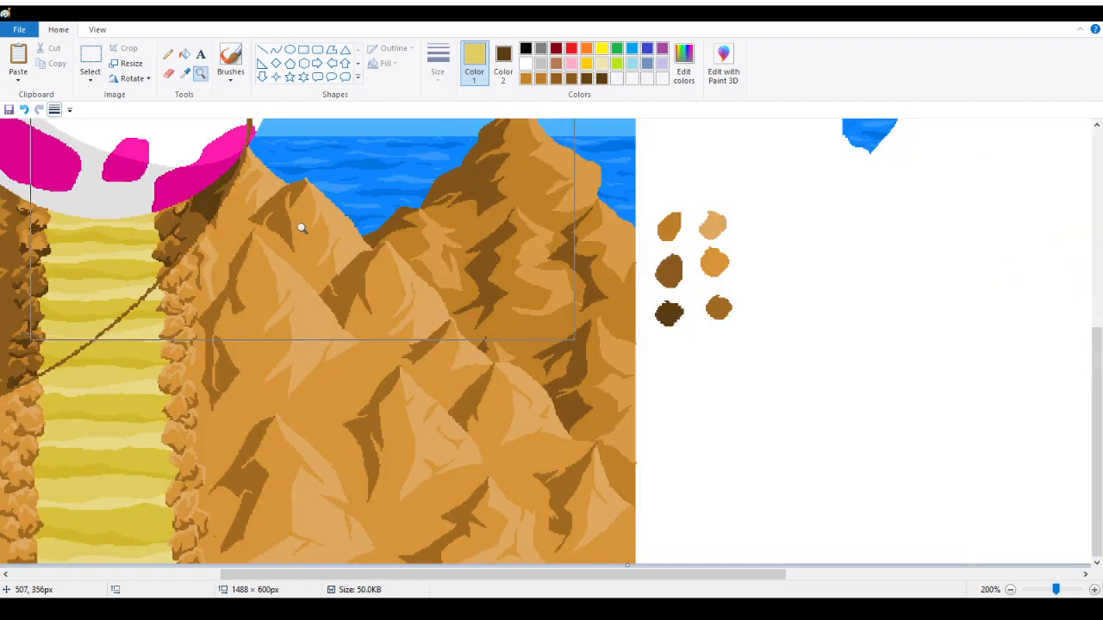
pyautogui.rightClick(302, 227)
pyautogui.click(90, 59)
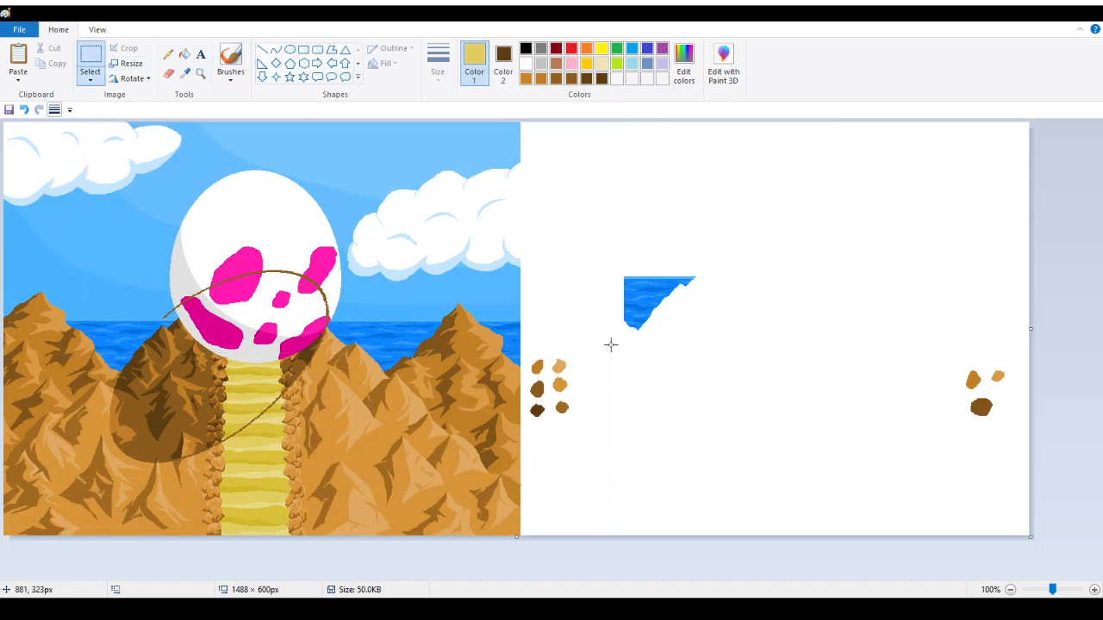
pyautogui.moveTo(586, 361)
pyautogui.mouseDown()
pyautogui.moveTo(586, 394)
pyautogui.moveTo(522, 437)
pyautogui.moveTo(604, 424)
pyautogui.mouseUp()
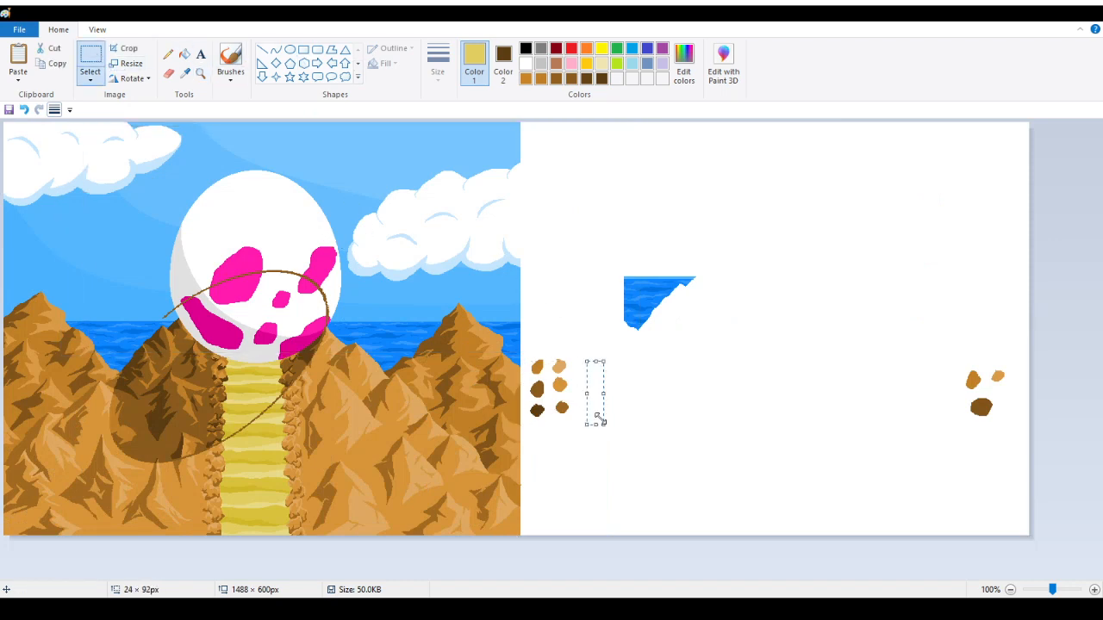
pyautogui.moveTo(579, 346)
pyautogui.mouseDown()
pyautogui.moveTo(581, 419)
pyautogui.moveTo(532, 433)
pyautogui.mouseUp()
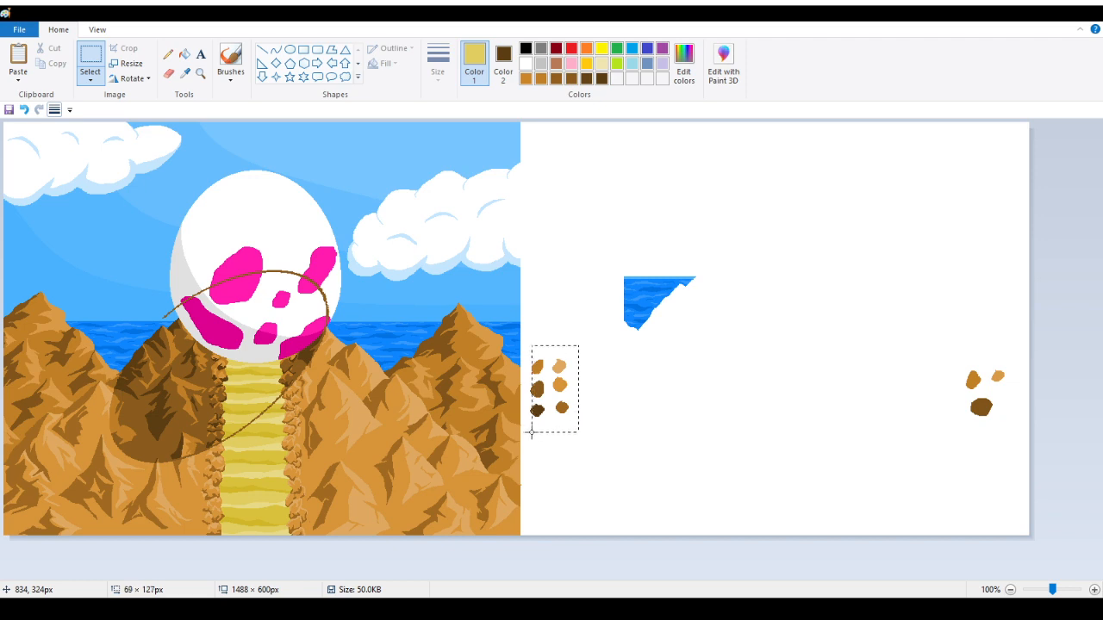
pyautogui.moveTo(547, 389)
pyautogui.mouseDown()
pyautogui.moveTo(730, 435)
pyautogui.moveTo(901, 403)
pyautogui.mouseUp()
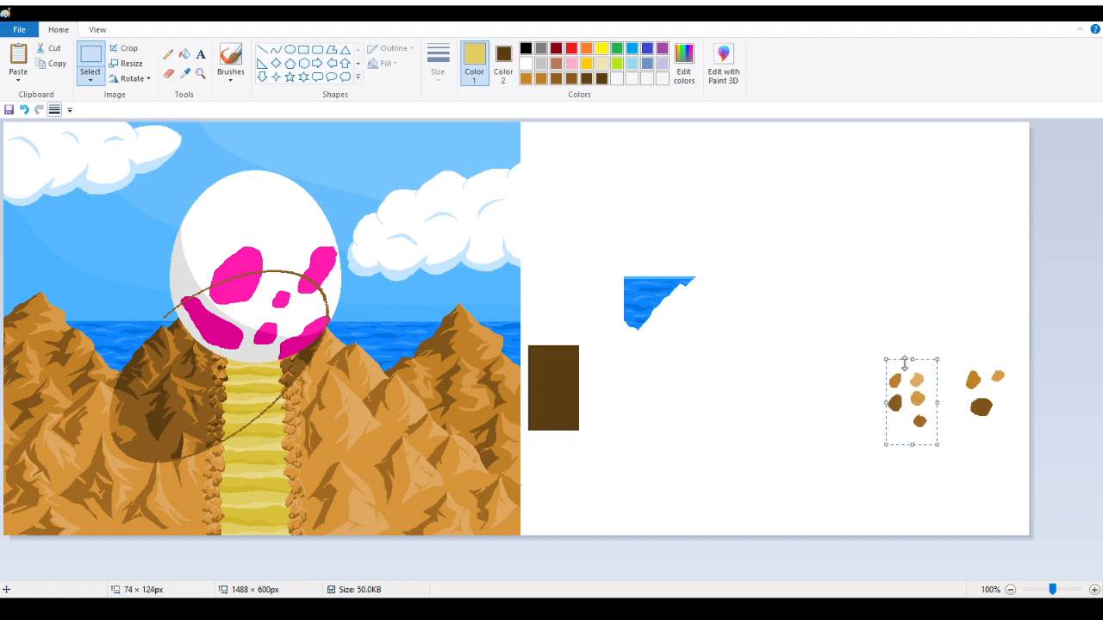
# Step: Set the secondary colour to white and fill the dark brown rectangle at the swatches' former position with it
pyautogui.click(503, 64)
pyautogui.click(525, 64)
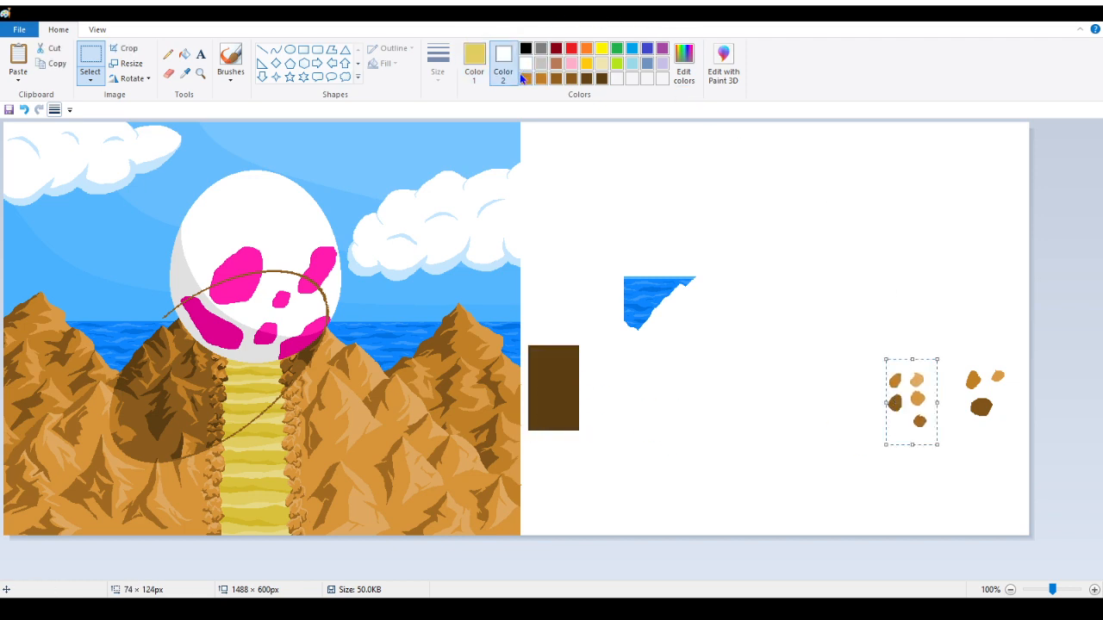
pyautogui.click(184, 53)
pyautogui.rightClick(571, 382)
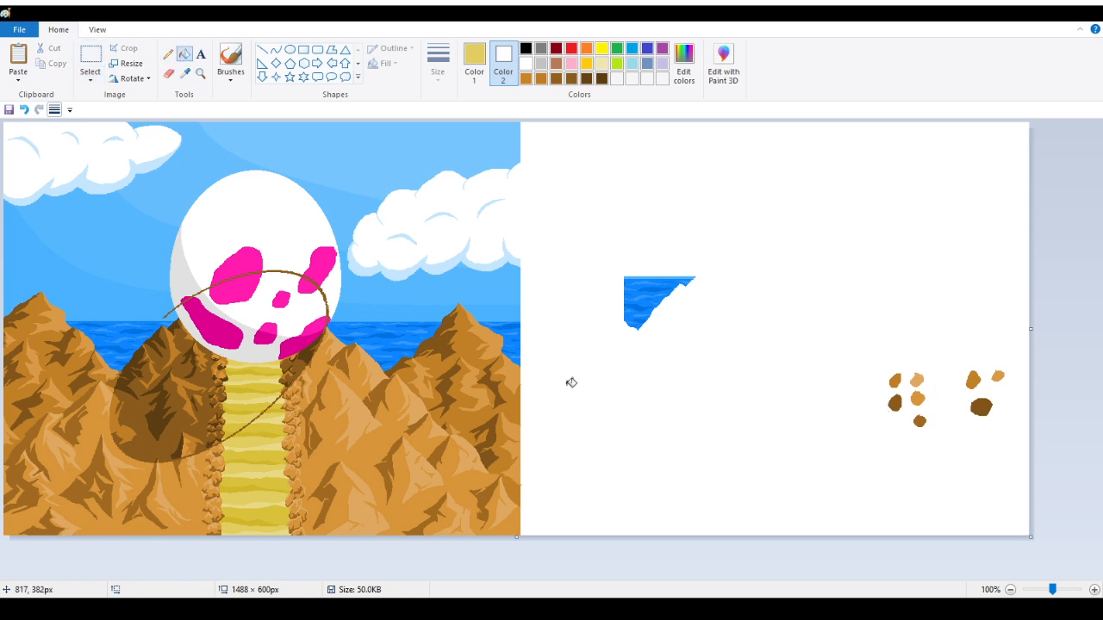
pyautogui.click(168, 54)
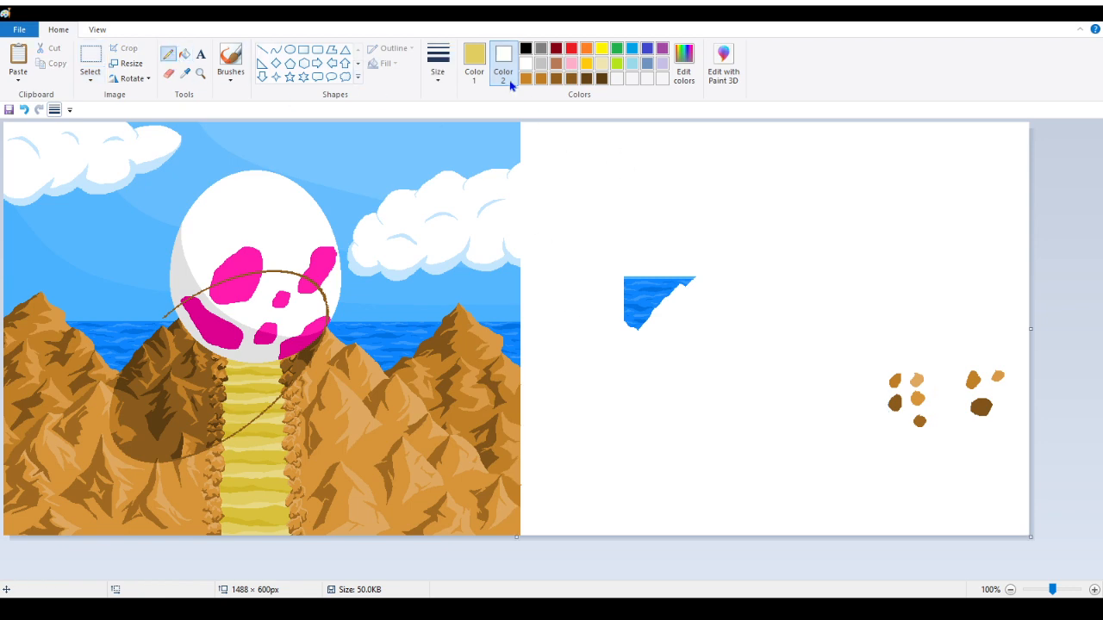
pyautogui.click(185, 54)
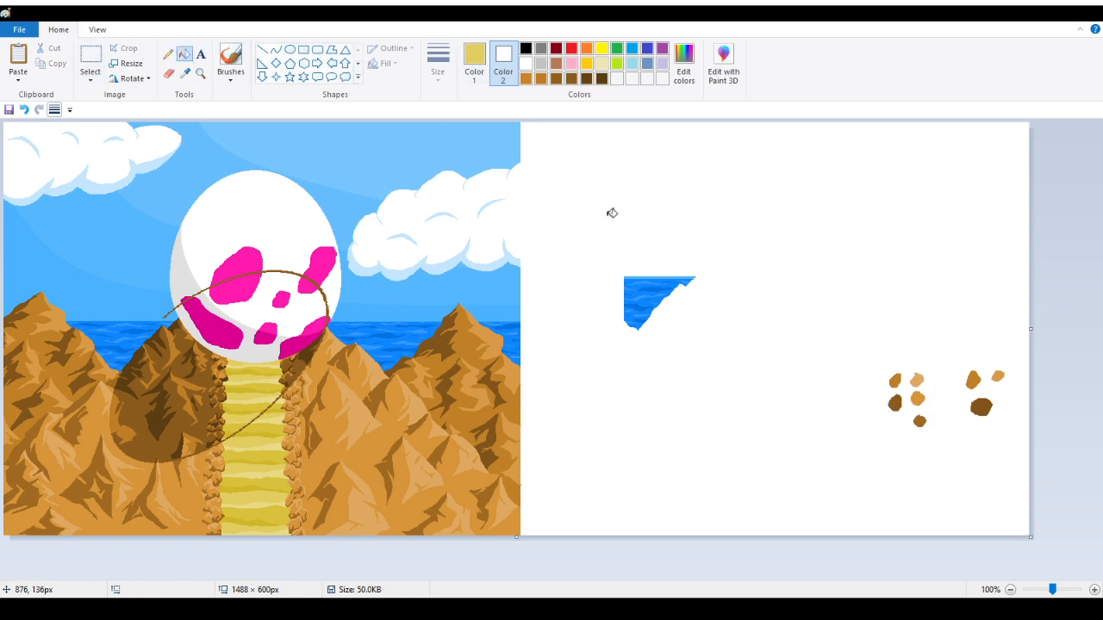
pyautogui.click(168, 54)
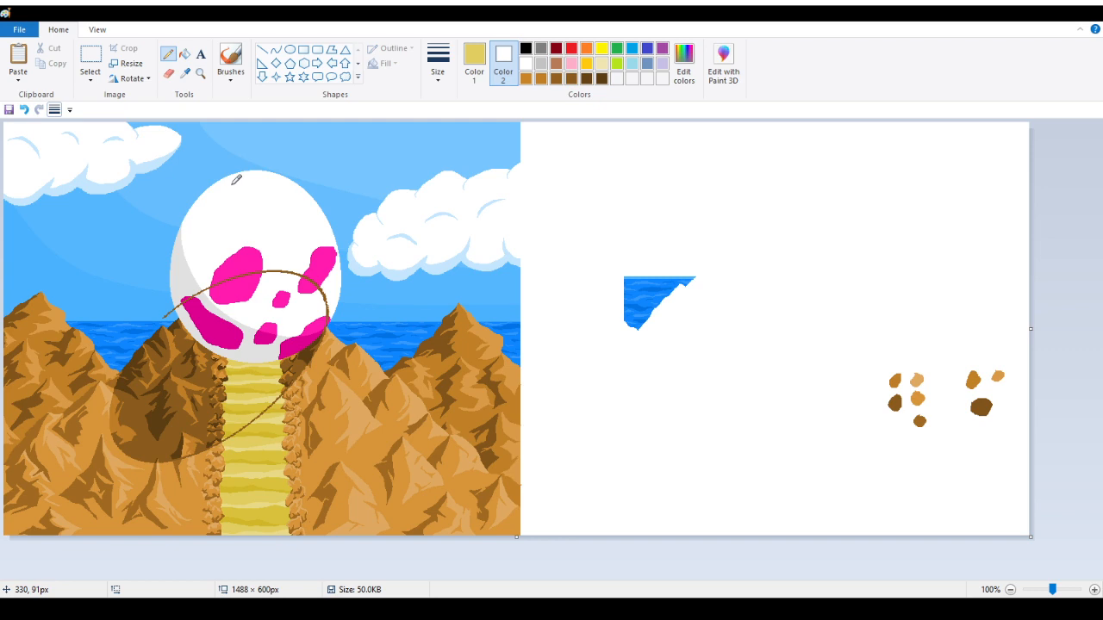
# Step: Copy a narrow vertical strip of the path containing its four yellow tones and place it on the blank canvas beside the drawing
pyautogui.click(200, 74)
pyautogui.click(314, 383)
pyautogui.click(425, 337)
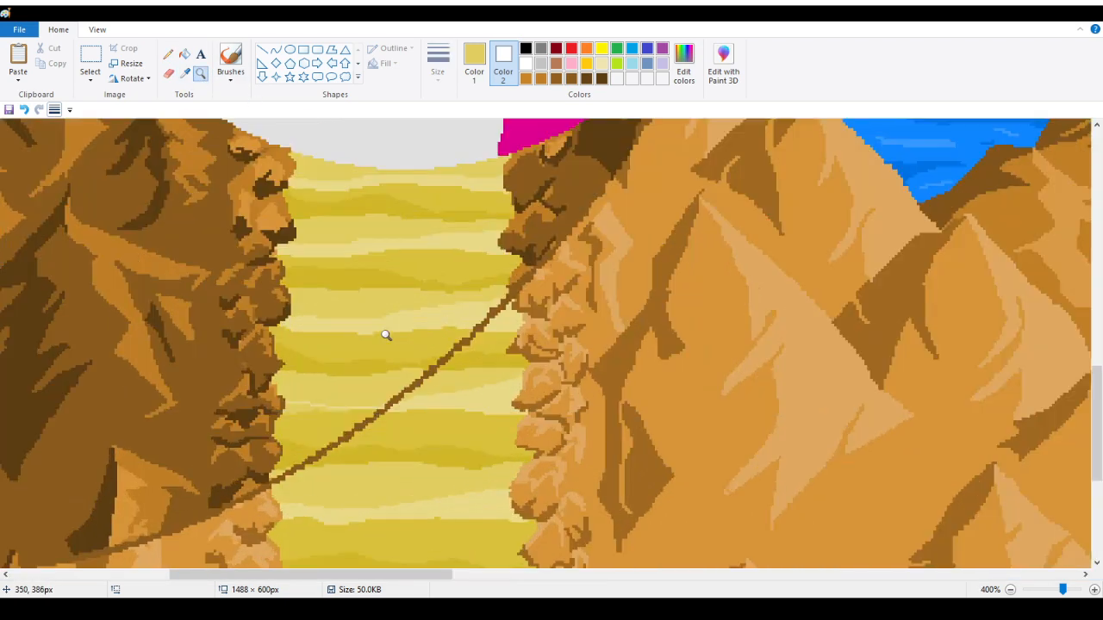
pyautogui.click(90, 58)
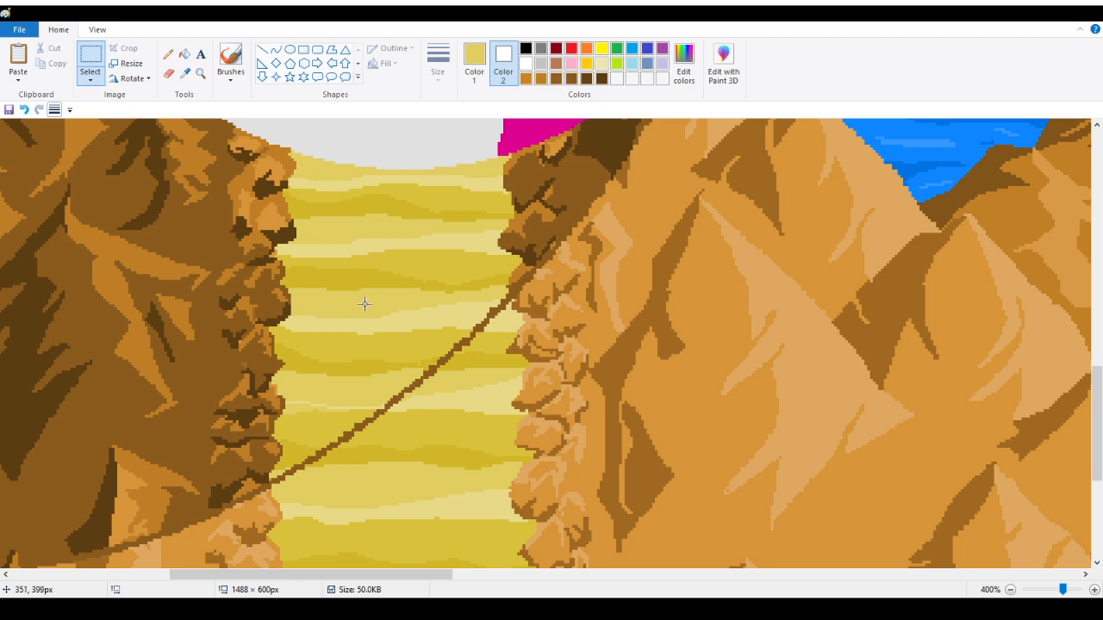
pyautogui.moveTo(321, 294); pyautogui.dragTo(338, 373)
pyautogui.moveTo(256, 575); pyautogui.dragTo(548, 573)
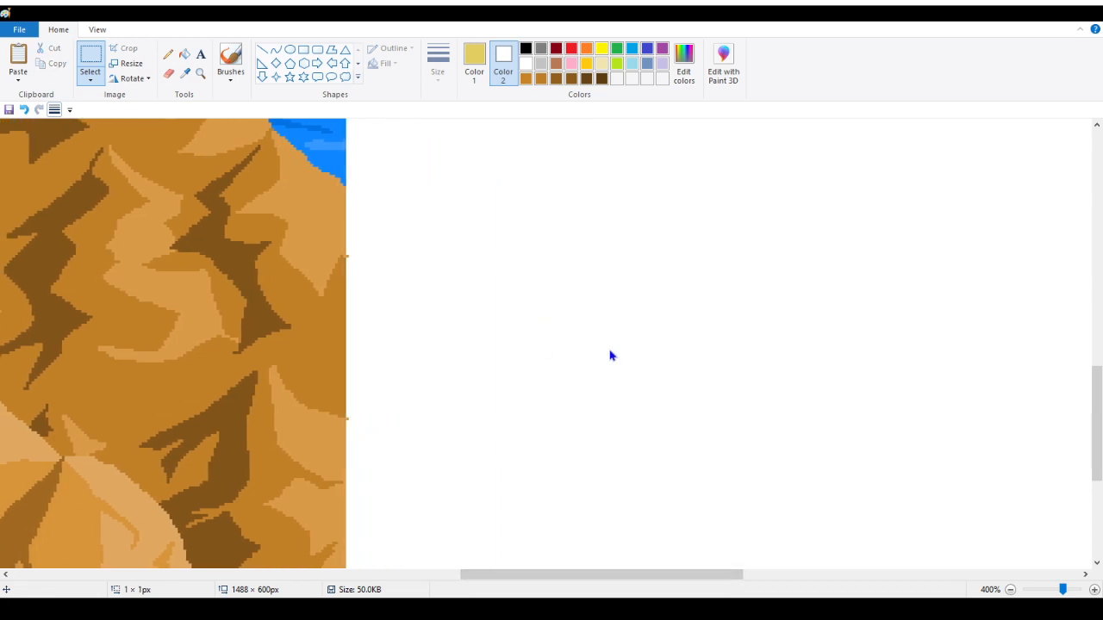
pyautogui.hotkey('ctrl', 'v')
pyautogui.moveTo(11, 176); pyautogui.dragTo(632, 301)
pyautogui.click(630, 396)
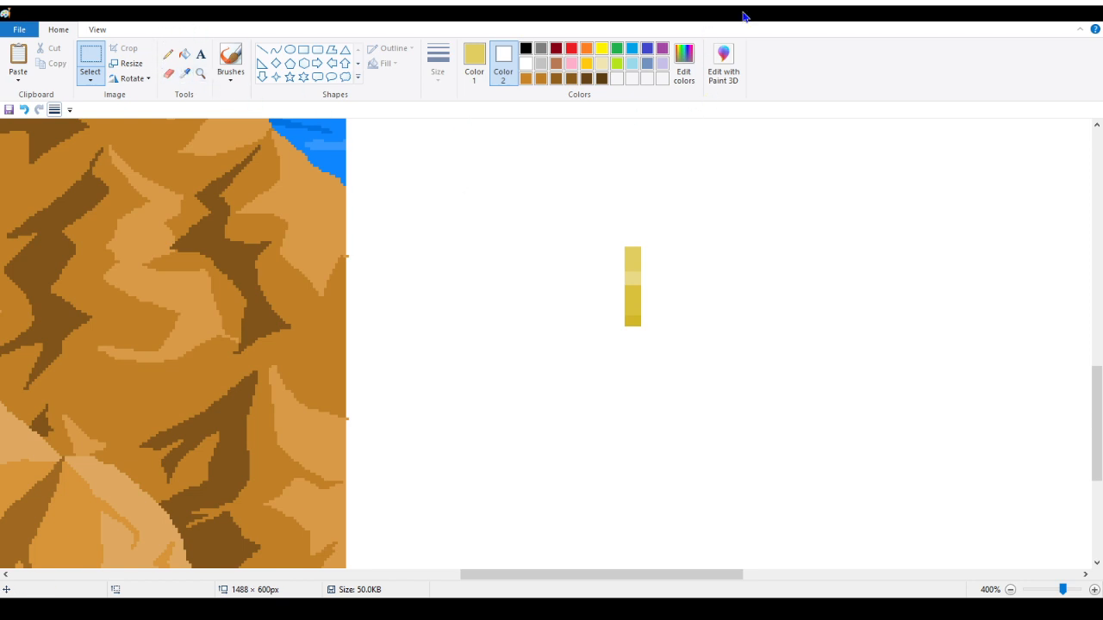
# Step: Sample the uppermost yellow of the copied strip, mix a darker golden yellow from it and paint a small swatch beside the strip
pyautogui.click(168, 55)
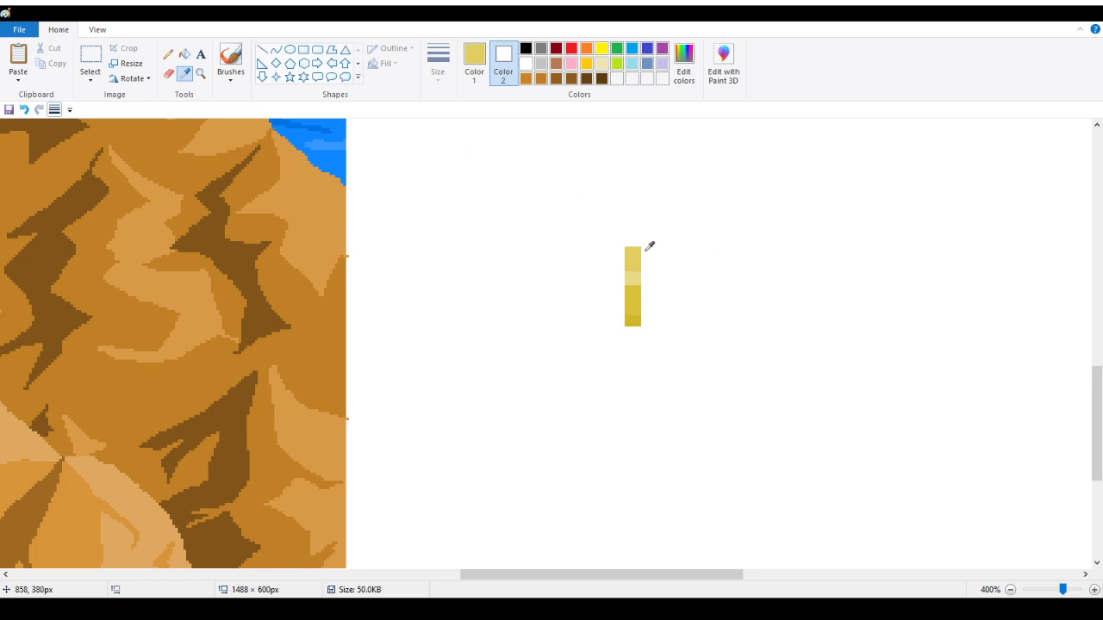
pyautogui.click(723, 56)
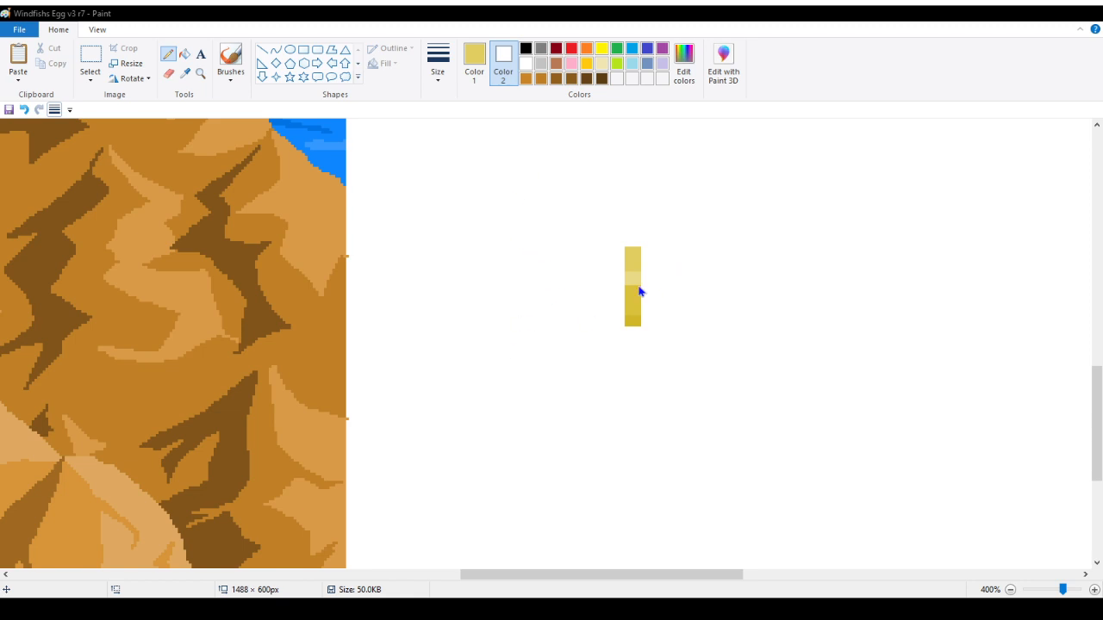
pyautogui.click(474, 61)
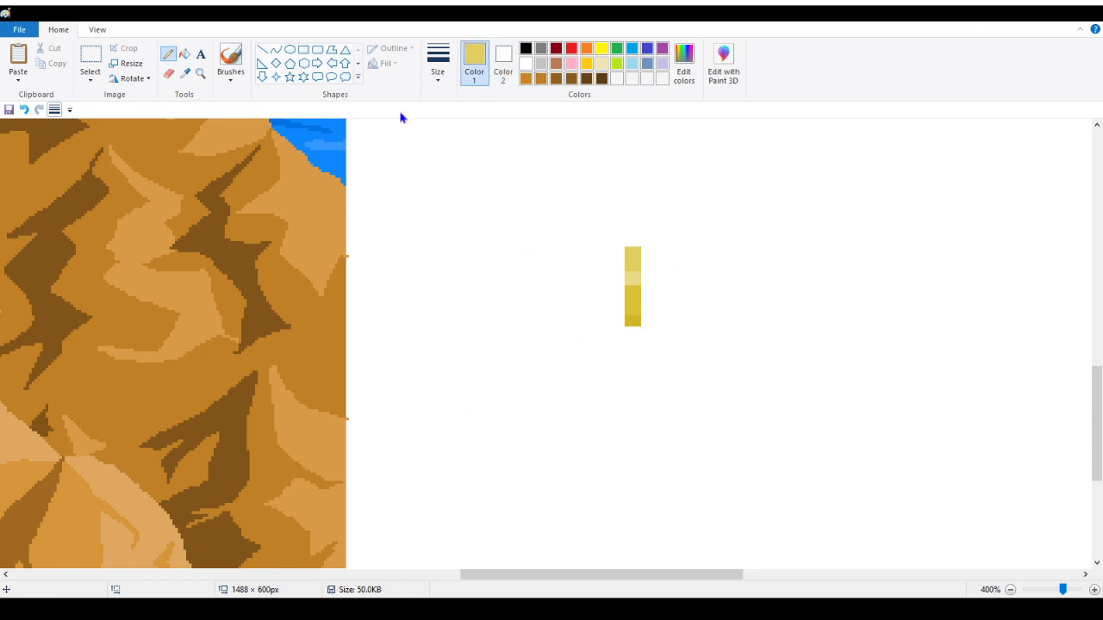
pyautogui.click(184, 74)
pyautogui.click(635, 252)
pyautogui.moveTo(479, 241)
pyautogui.mouseDown()
pyautogui.moveTo(476, 255)
pyautogui.moveTo(483, 248)
pyautogui.mouseUp()
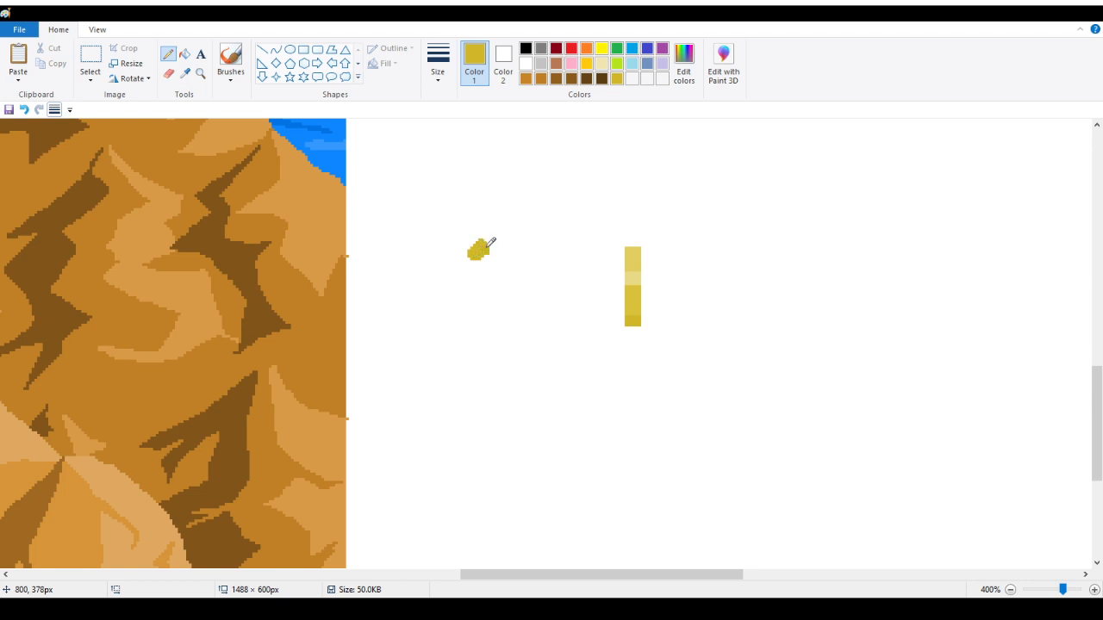
# Step: Sample the strip's palest yellow, mix a slightly darker light yellow and paint a second swatch below the first
pyautogui.click(185, 73)
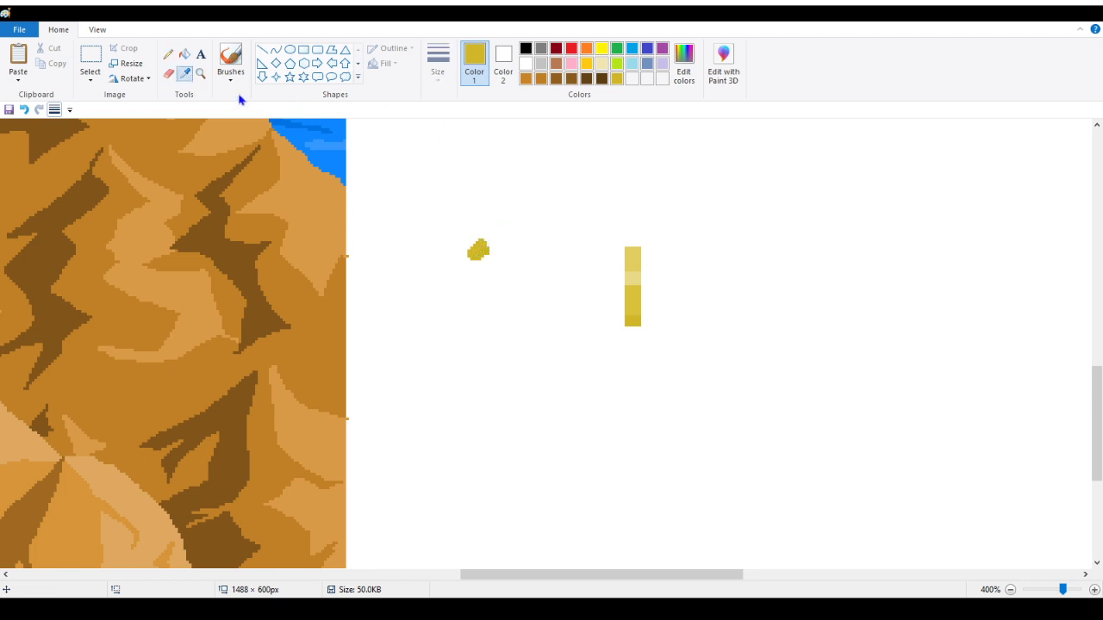
pyautogui.click(634, 273)
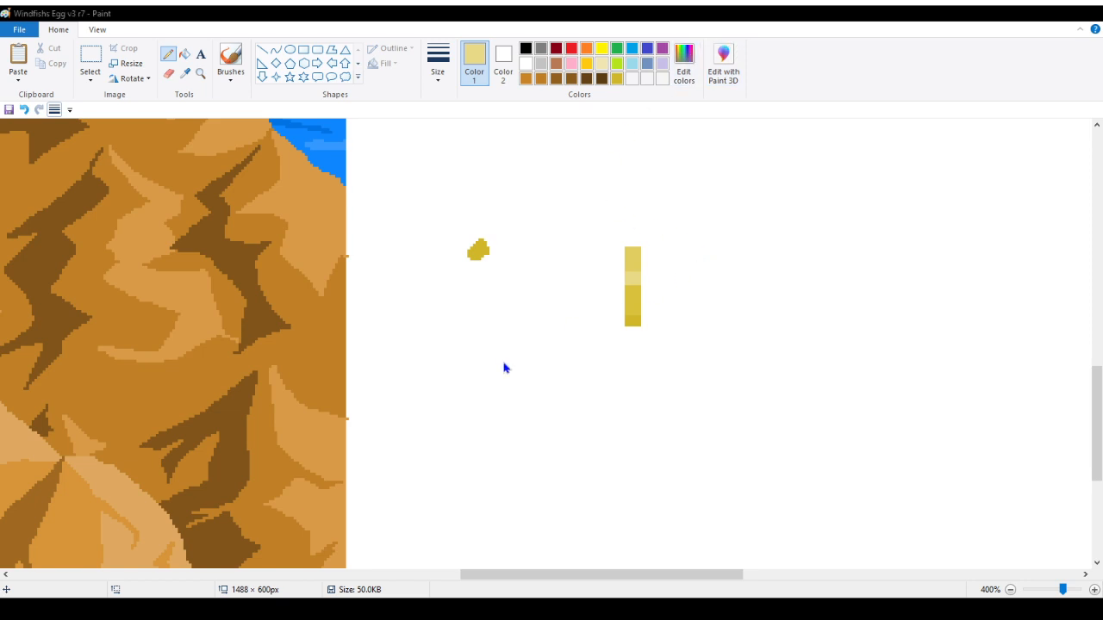
pyautogui.moveTo(482, 276); pyautogui.dragTo(477, 280)
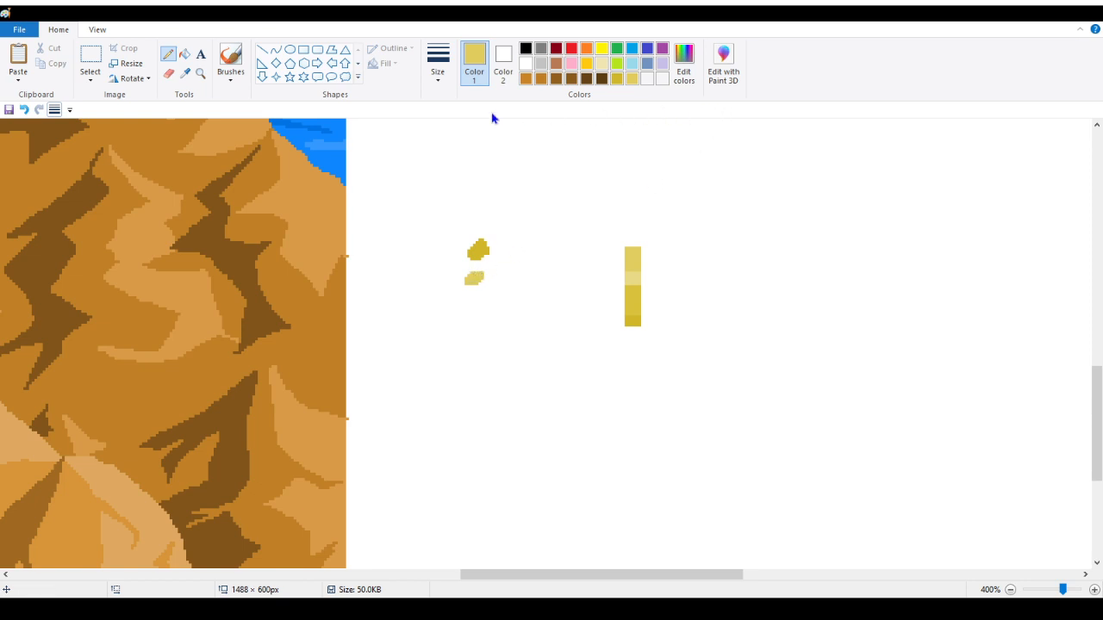
# Step: Sample the strip's golden yellow band, mix a dark olive from it and paint a third swatch below the other two
pyautogui.click(184, 74)
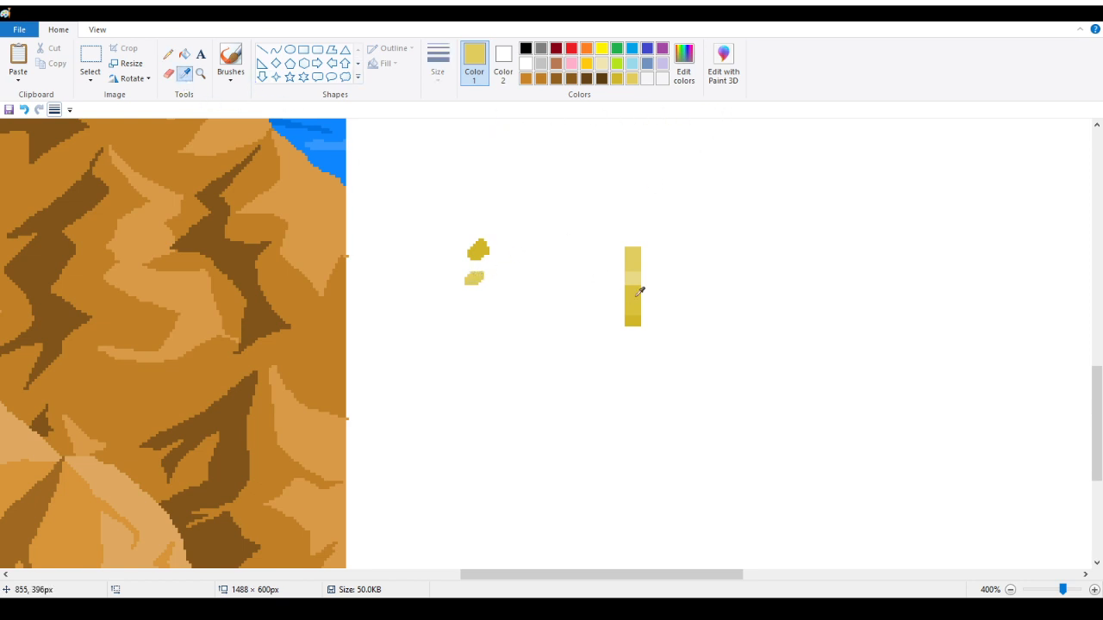
pyautogui.click(639, 292)
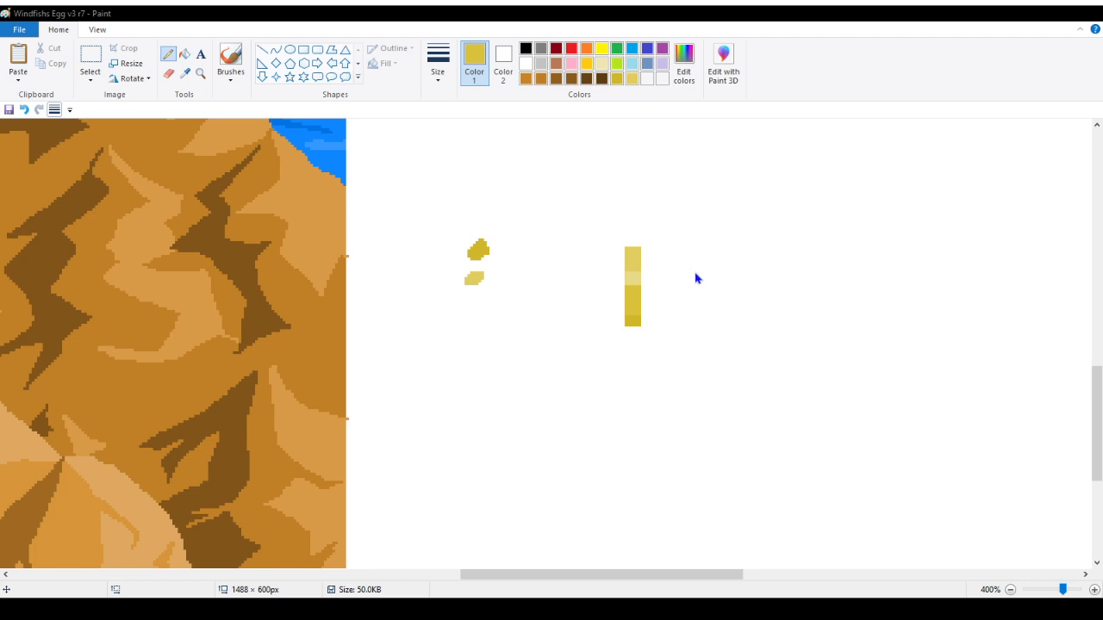
pyautogui.click(422, 410)
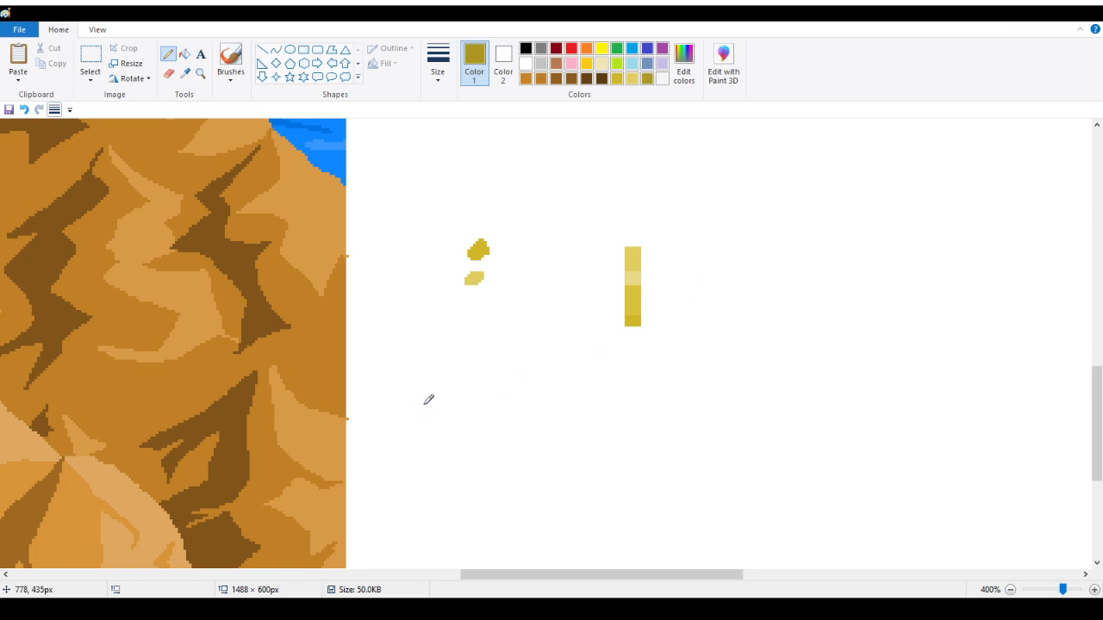
pyautogui.moveTo(474, 314)
pyautogui.mouseDown()
pyautogui.moveTo(460, 322)
pyautogui.moveTo(481, 315)
pyautogui.mouseUp()
# Step: Mix a lighter olive yellow and recolour the third swatch with it, undoing the accidental fill of the blank canvas
pyautogui.click(686, 62)
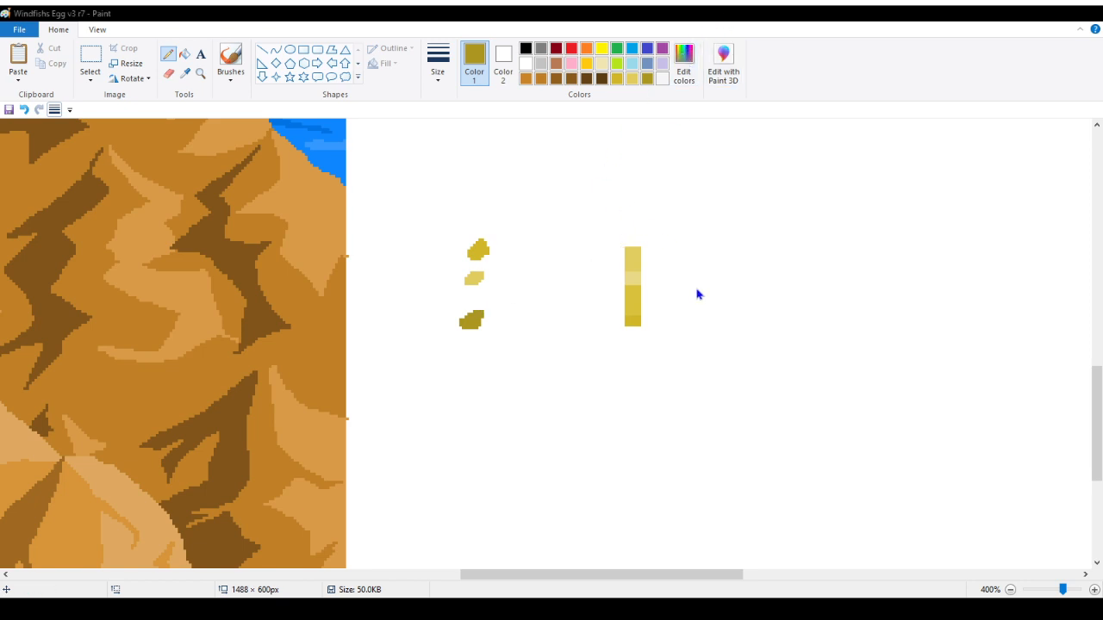
pyautogui.click(423, 404)
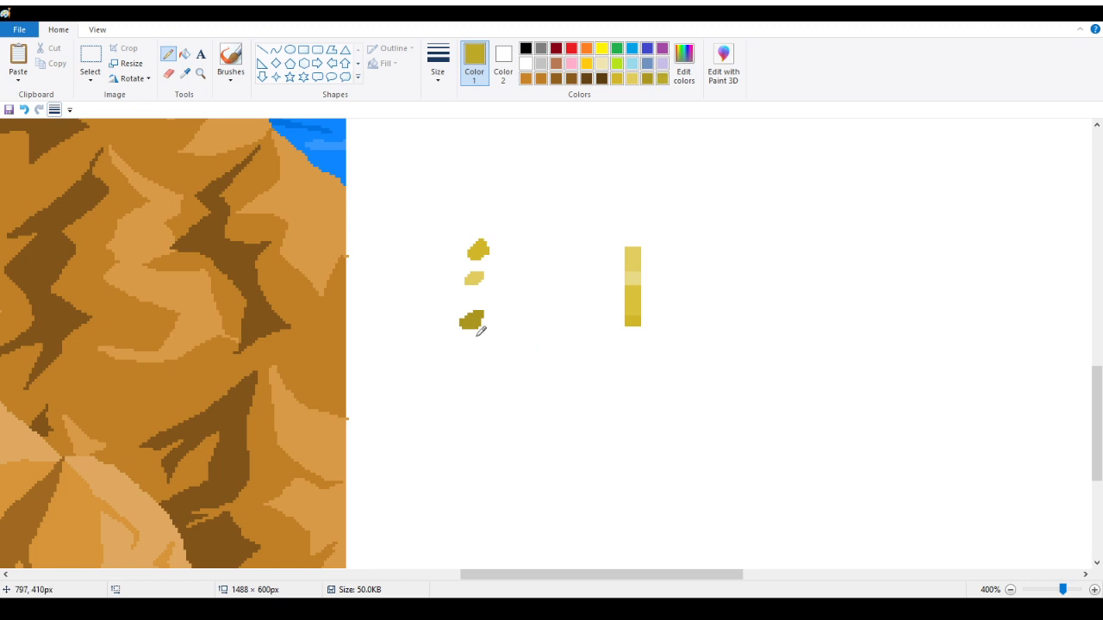
pyautogui.click(185, 55)
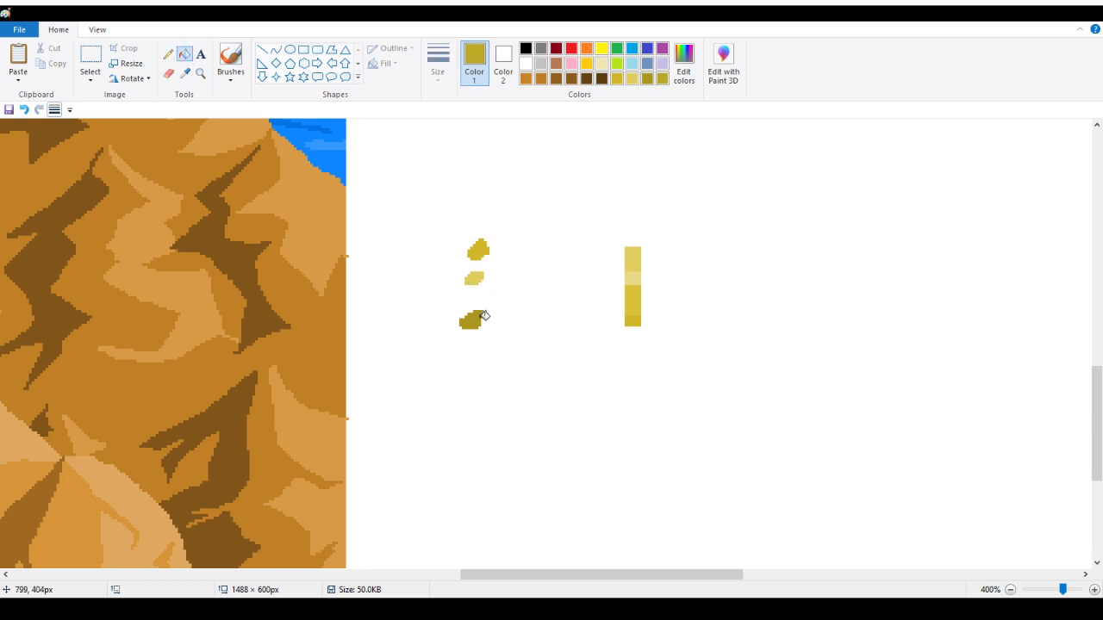
pyautogui.click(517, 308)
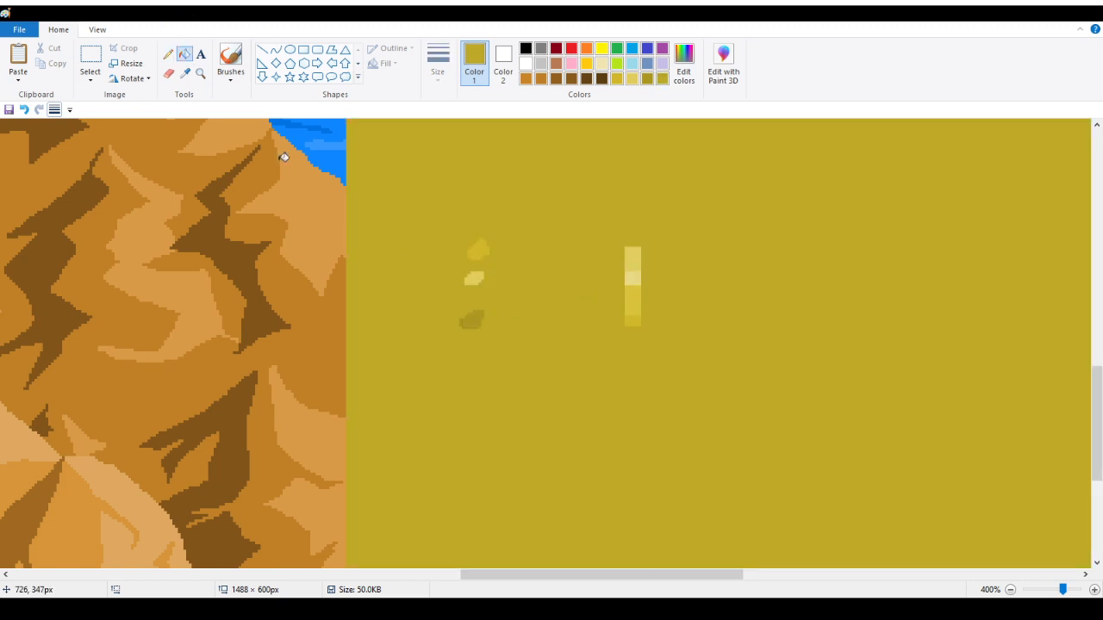
pyautogui.click(24, 109)
pyautogui.click(476, 320)
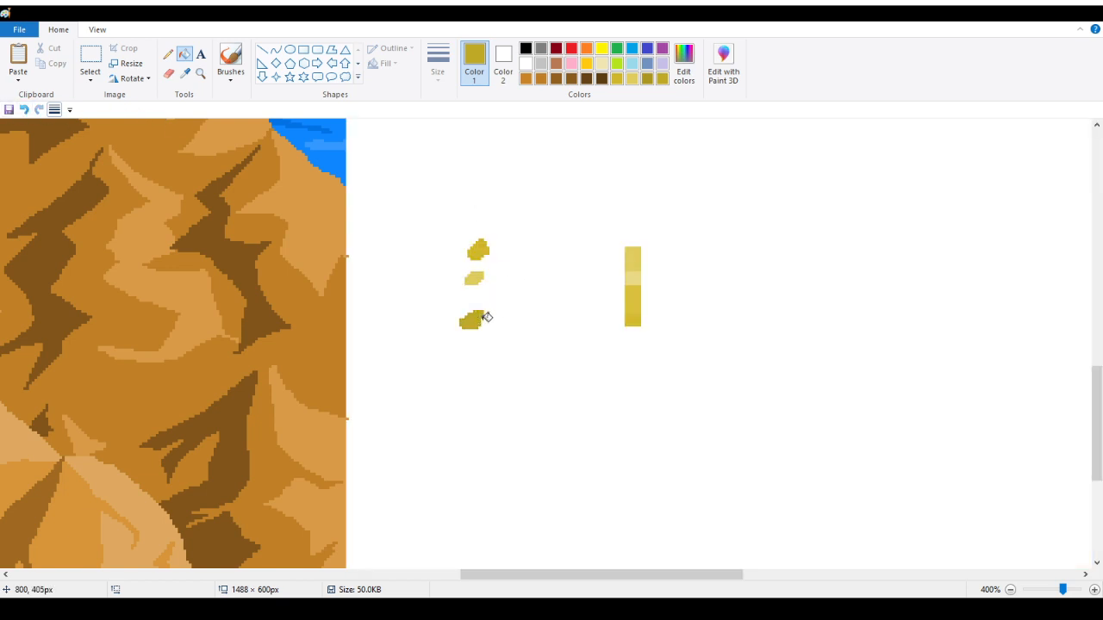
# Step: Sample the strip's darkest yellow, mix a dark olive from it and paint a filled fourth swatch below the third
pyautogui.click(184, 74)
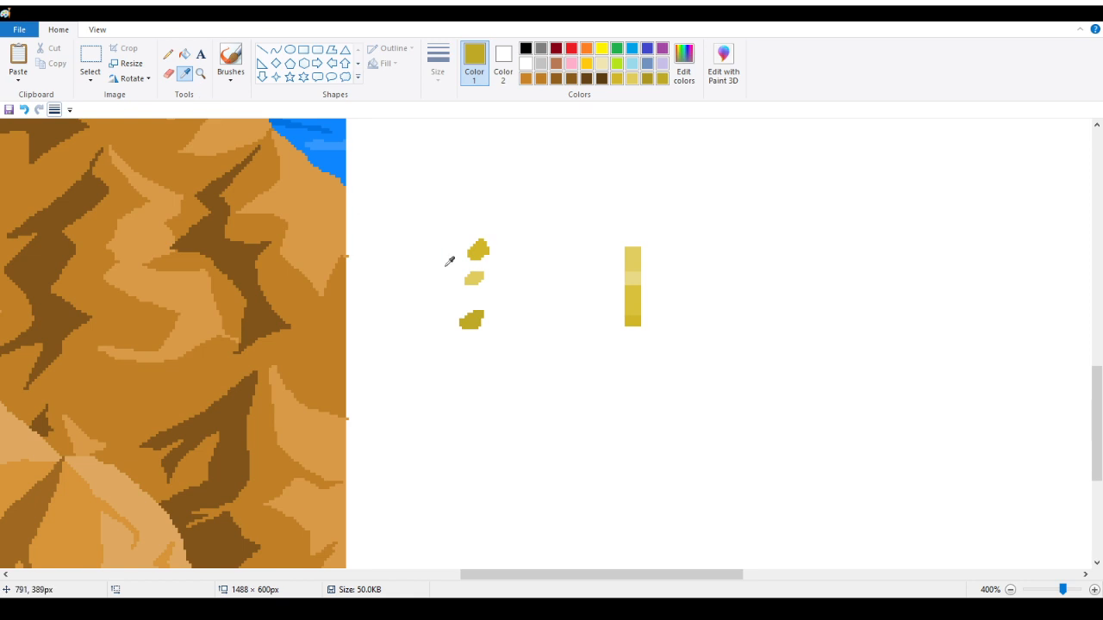
pyautogui.click(631, 319)
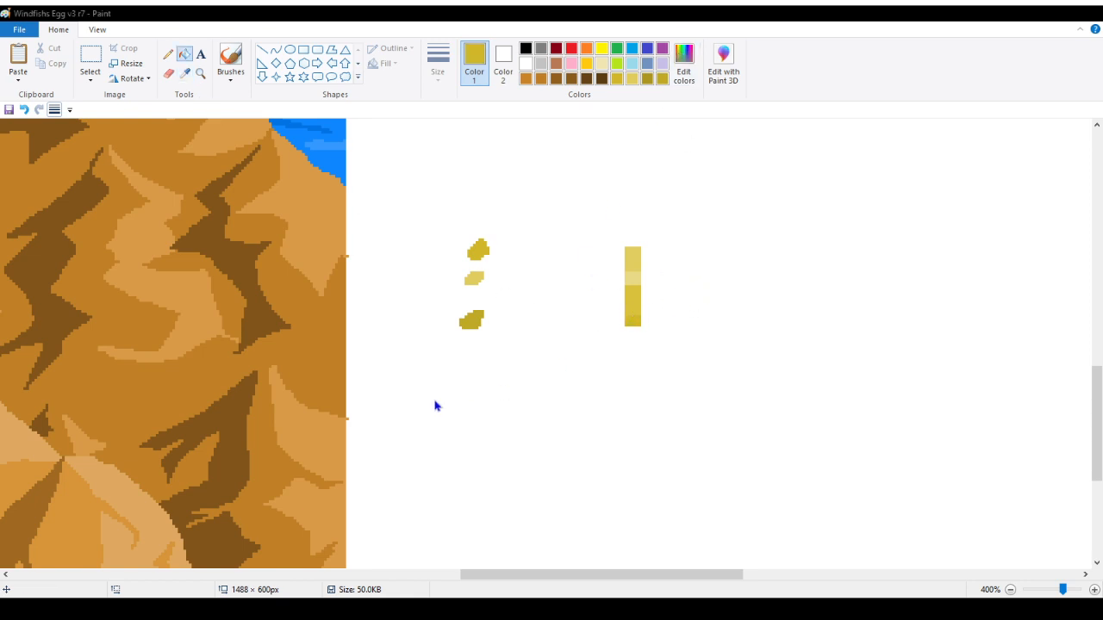
pyautogui.click(168, 53)
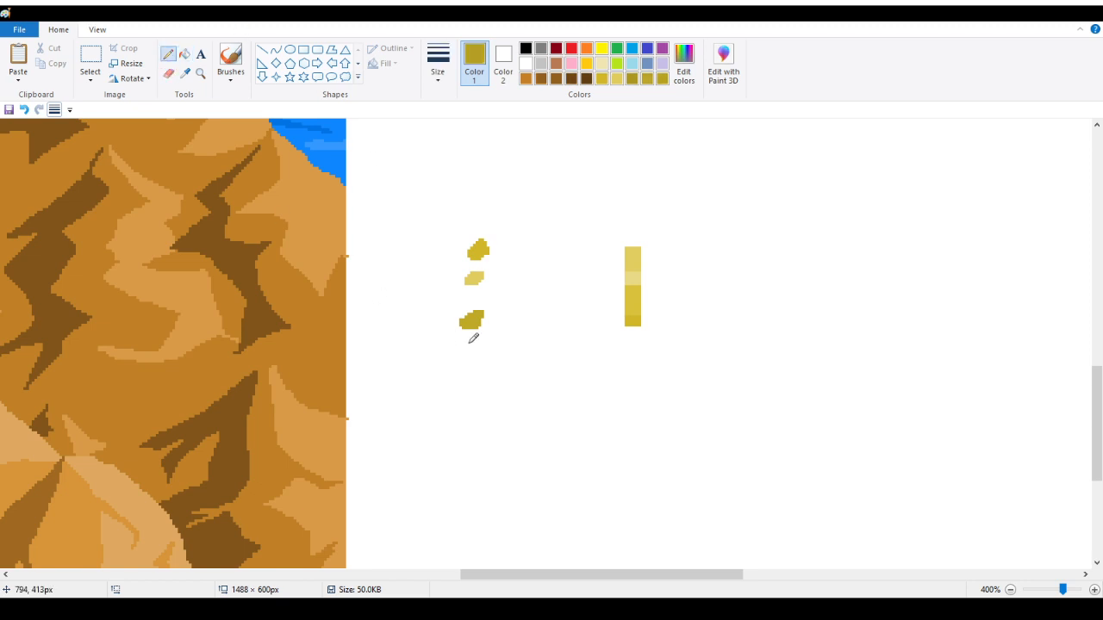
pyautogui.moveTo(473, 338); pyautogui.dragTo(470, 351)
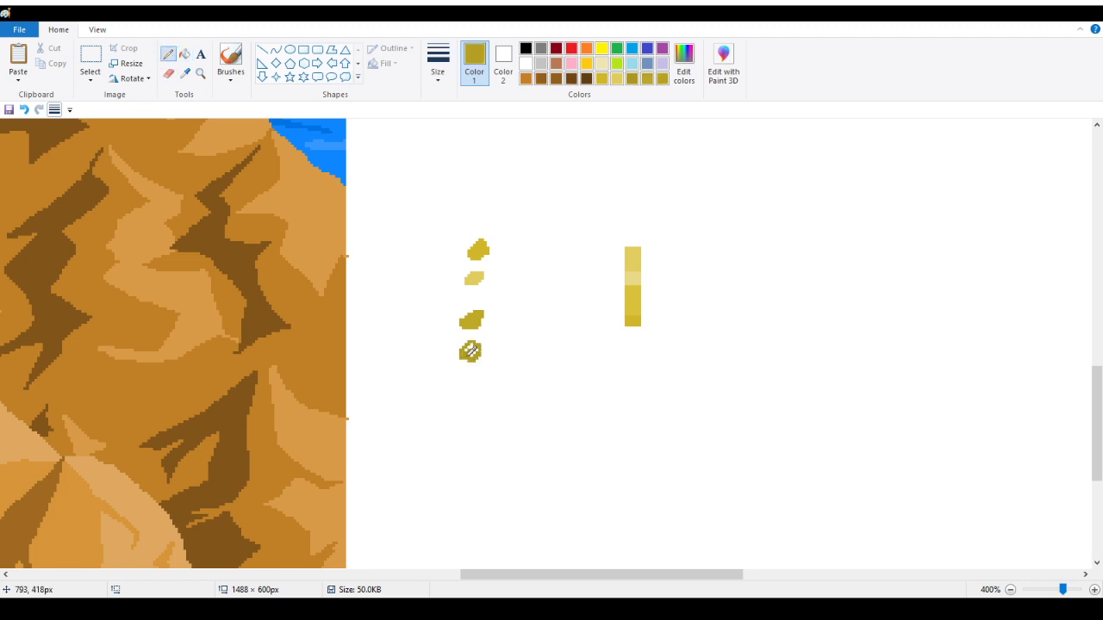
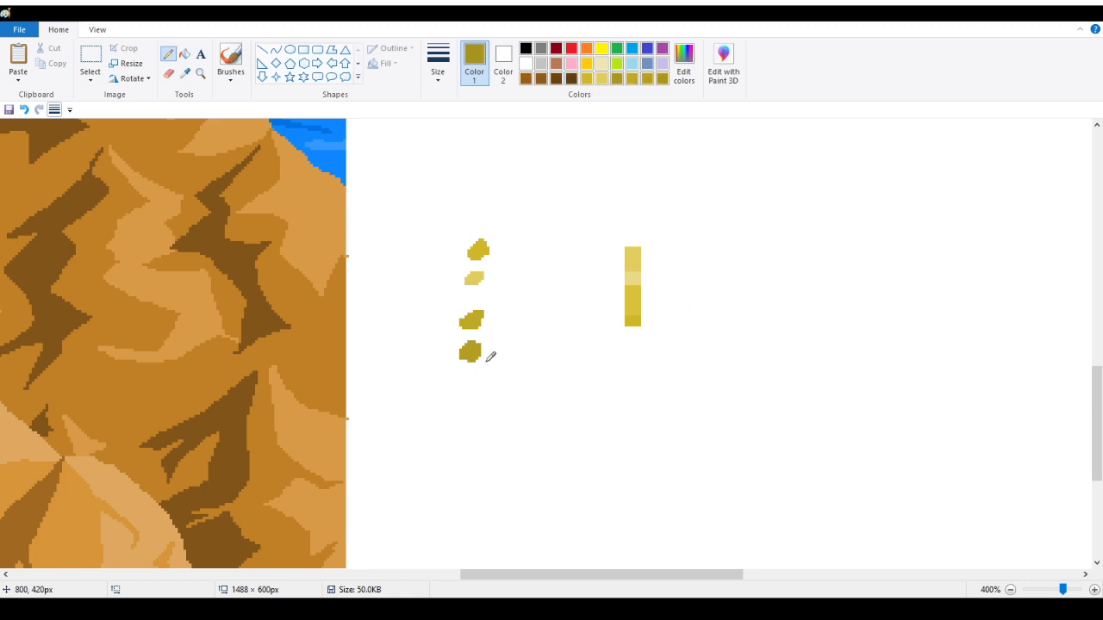
pyautogui.click(184, 53)
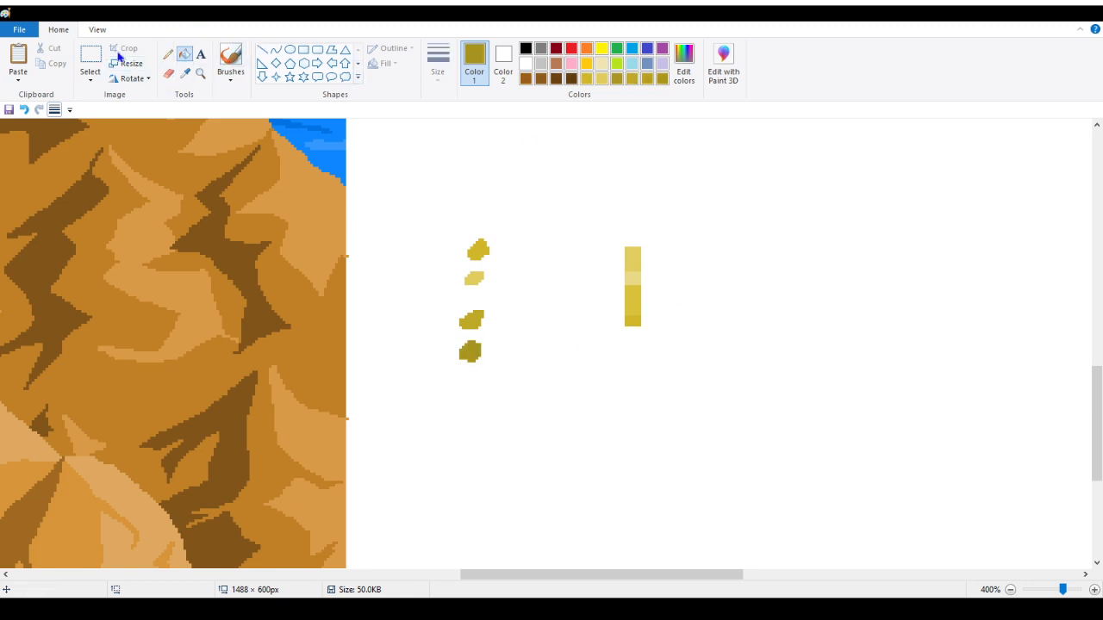
# Step: Duplicate the yellow strip and place the copy between the four mixed swatches and the original strip
pyautogui.click(91, 59)
pyautogui.moveTo(602, 226); pyautogui.dragTo(669, 362)
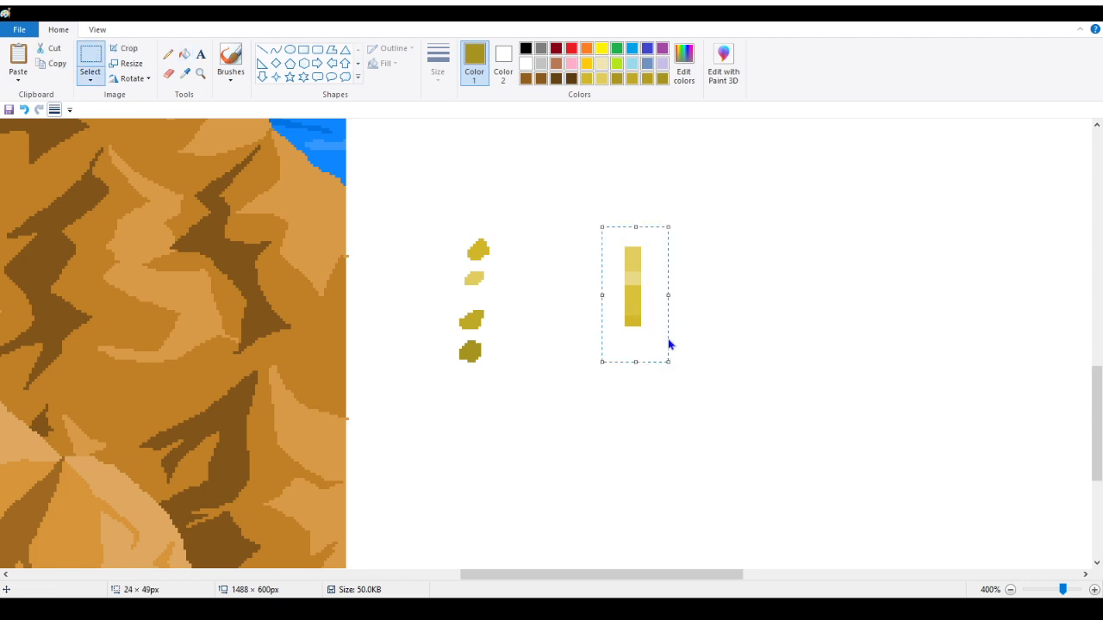
pyautogui.click(542, 289)
pyautogui.hotkey('ctrl', 'v')
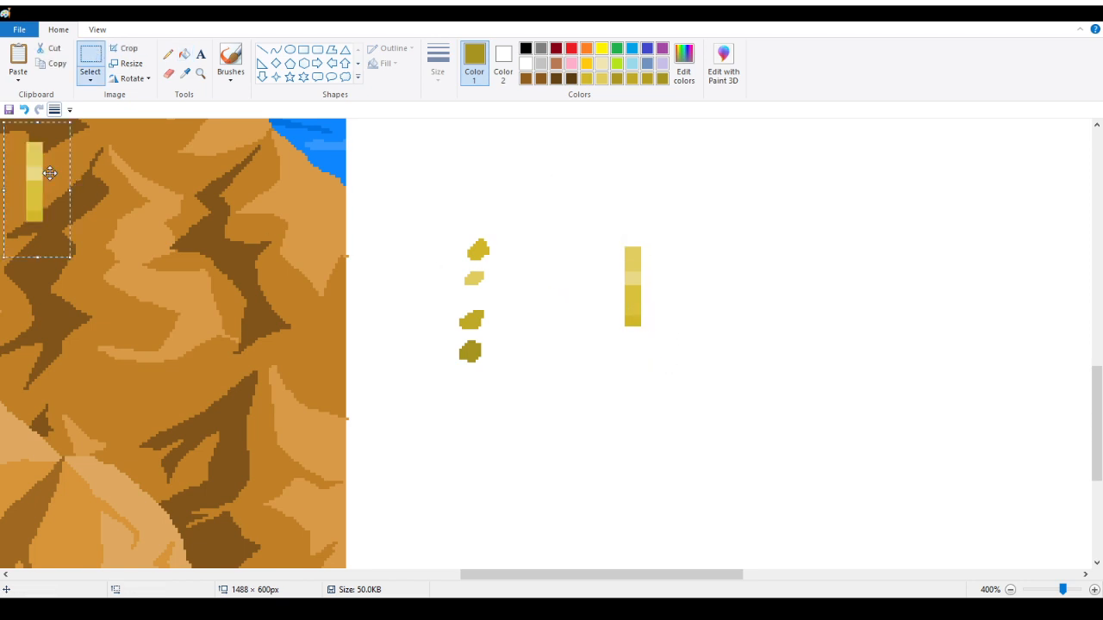
pyautogui.moveTo(54, 170); pyautogui.dragTo(549, 281)
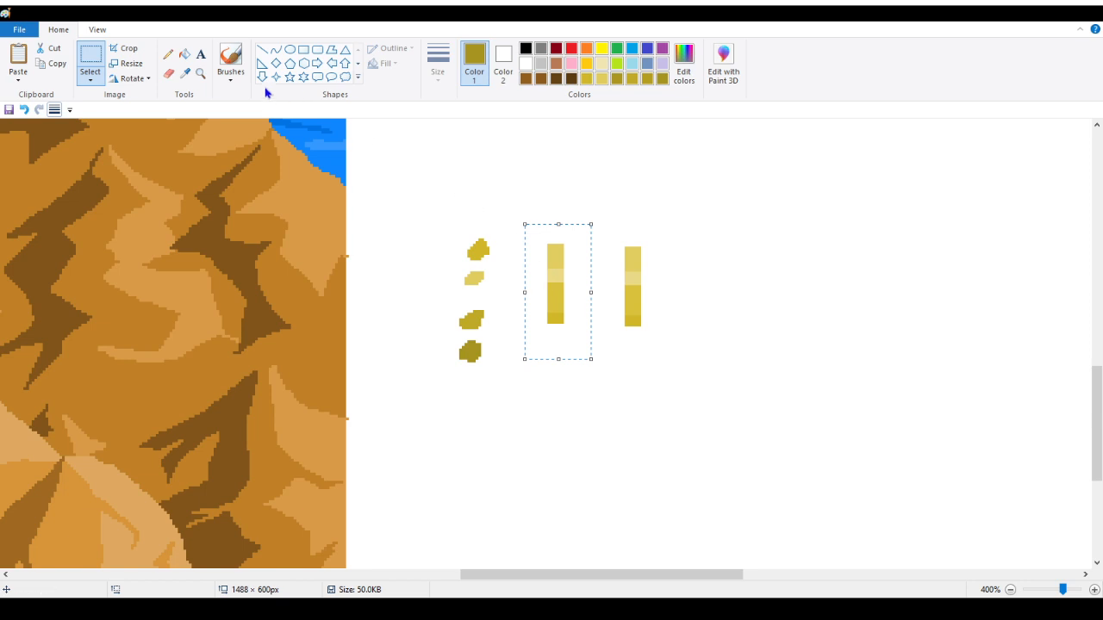
# Step: Recolour the duplicate strip's upper two bands with the golden yellow and light yellow sampled from the first two swatches
pyautogui.click(185, 73)
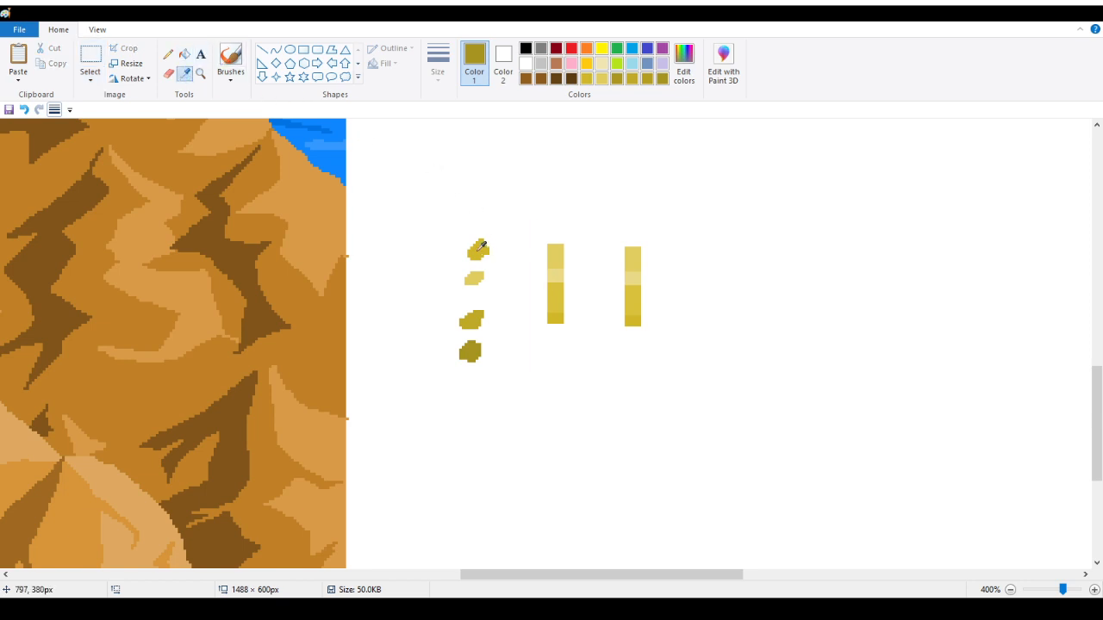
pyautogui.click(478, 251)
pyautogui.click(185, 73)
pyautogui.click(481, 276)
pyautogui.click(560, 249)
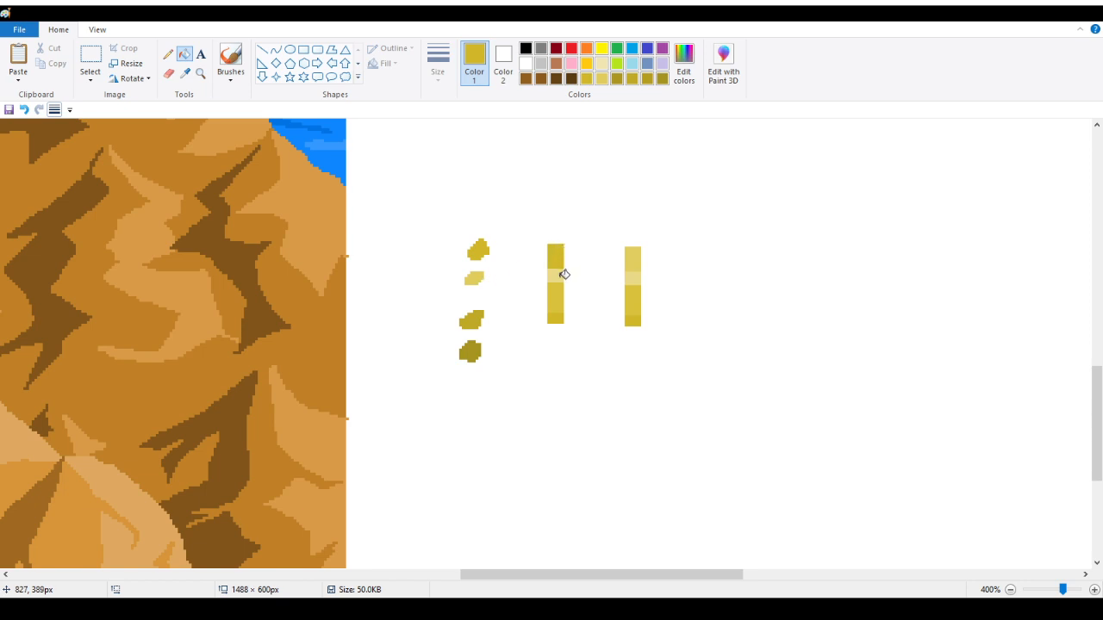
pyautogui.rightClick(561, 274)
pyautogui.click(23, 110)
pyautogui.click(185, 73)
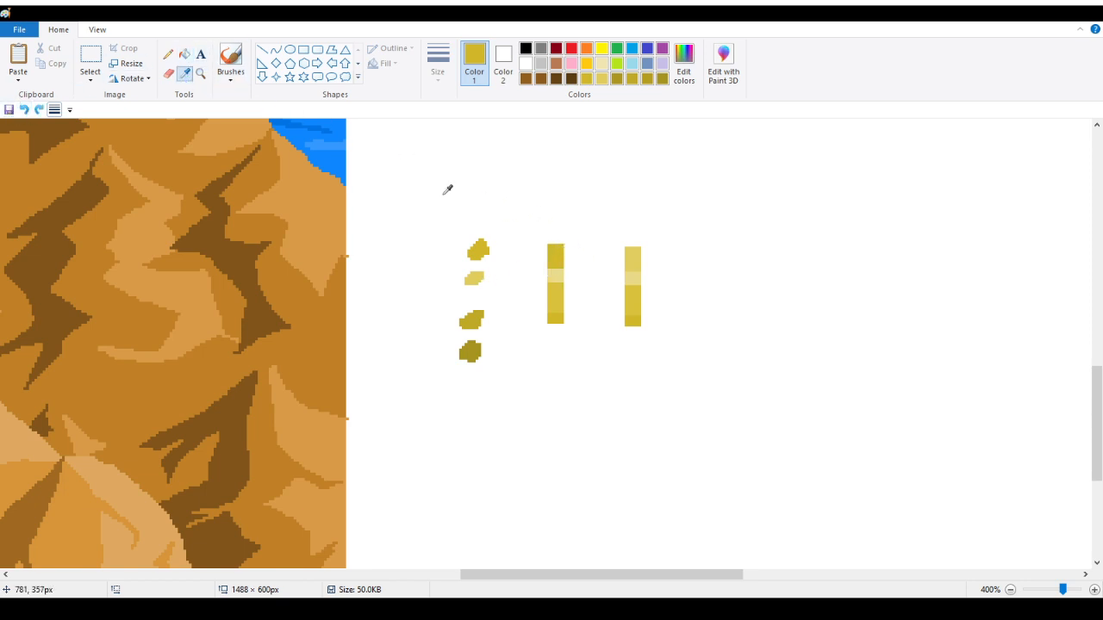
pyautogui.rightClick(475, 278)
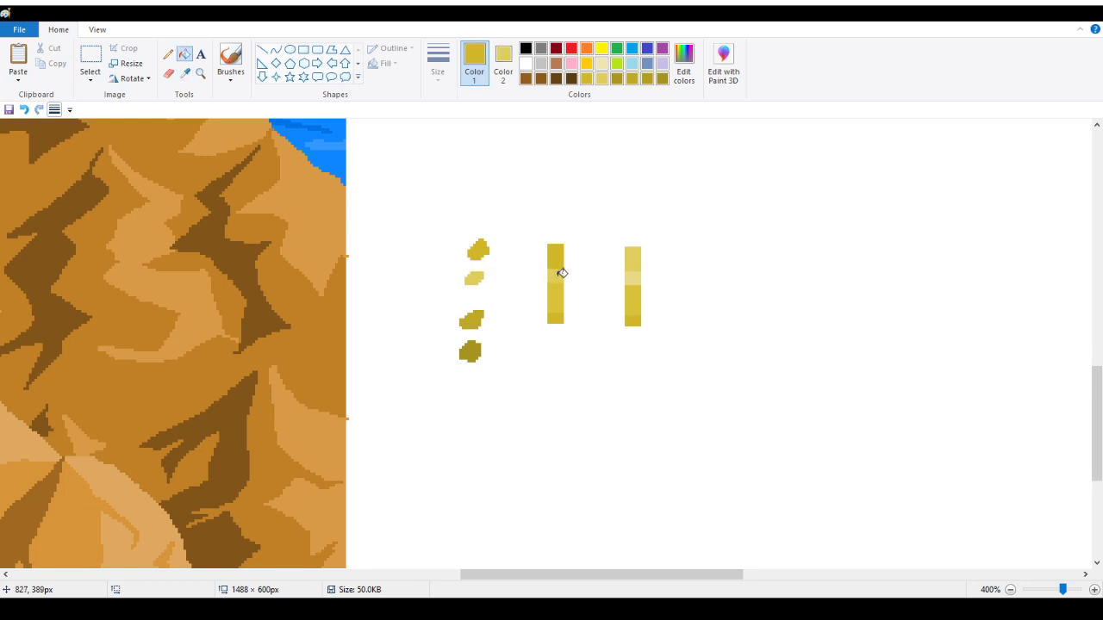
# Step: Recolour the duplicate strip's lower two bands with the olive yellow and dark olive sampled from the third and fourth swatches
pyautogui.click(185, 76)
pyautogui.click(474, 317)
pyautogui.click(185, 75)
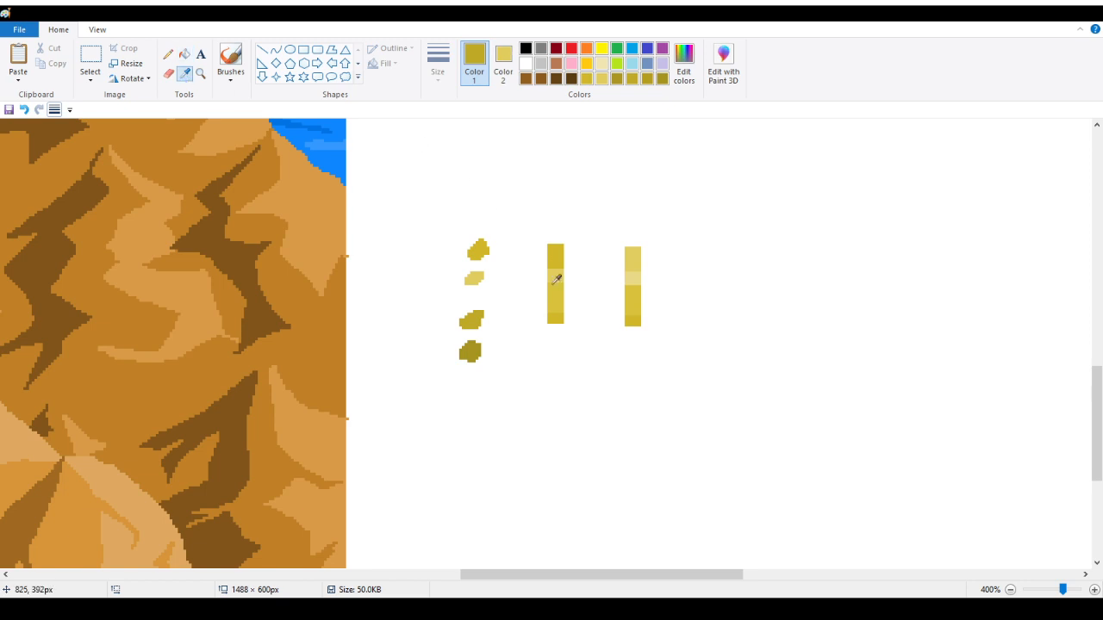
pyautogui.rightClick(472, 350)
pyautogui.click(558, 298)
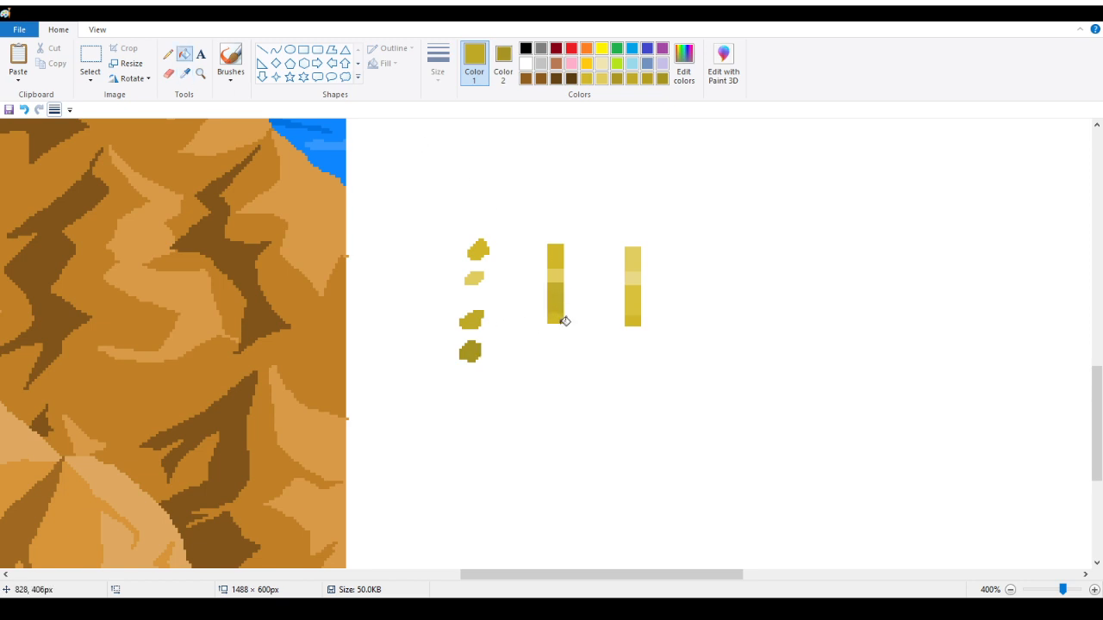
pyautogui.rightClick(560, 317)
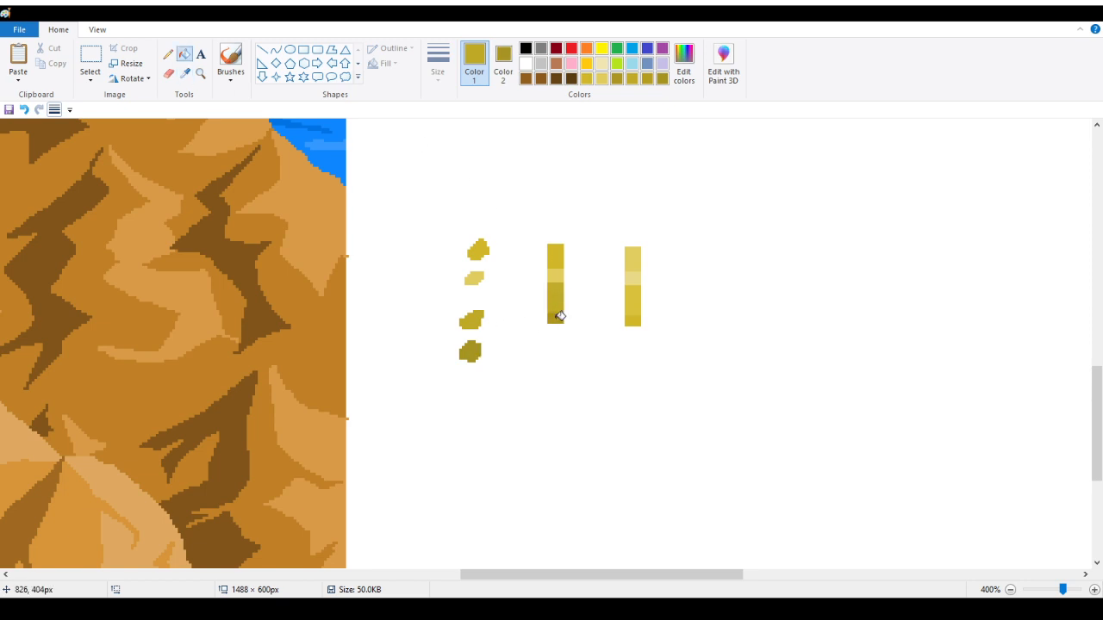
# Step: Copy the darkened yellow strip and paste it over the yellow path between the rocks
pyautogui.click(91, 60)
pyautogui.moveTo(530, 229); pyautogui.dragTo(584, 324)
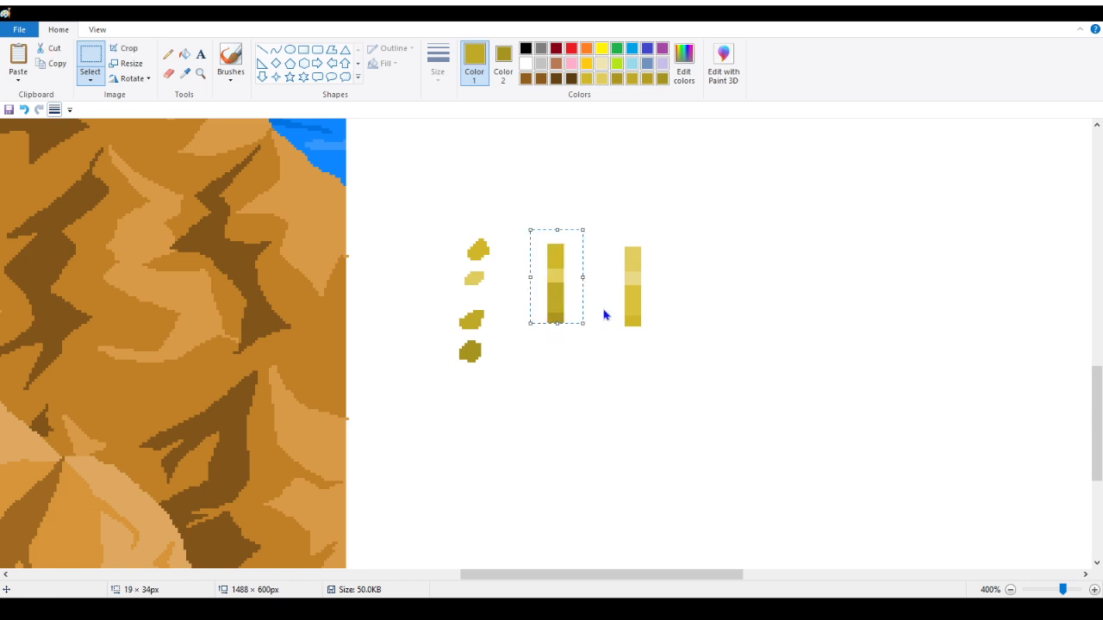
pyautogui.moveTo(557, 574); pyautogui.dragTo(266, 574)
pyautogui.click(337, 270)
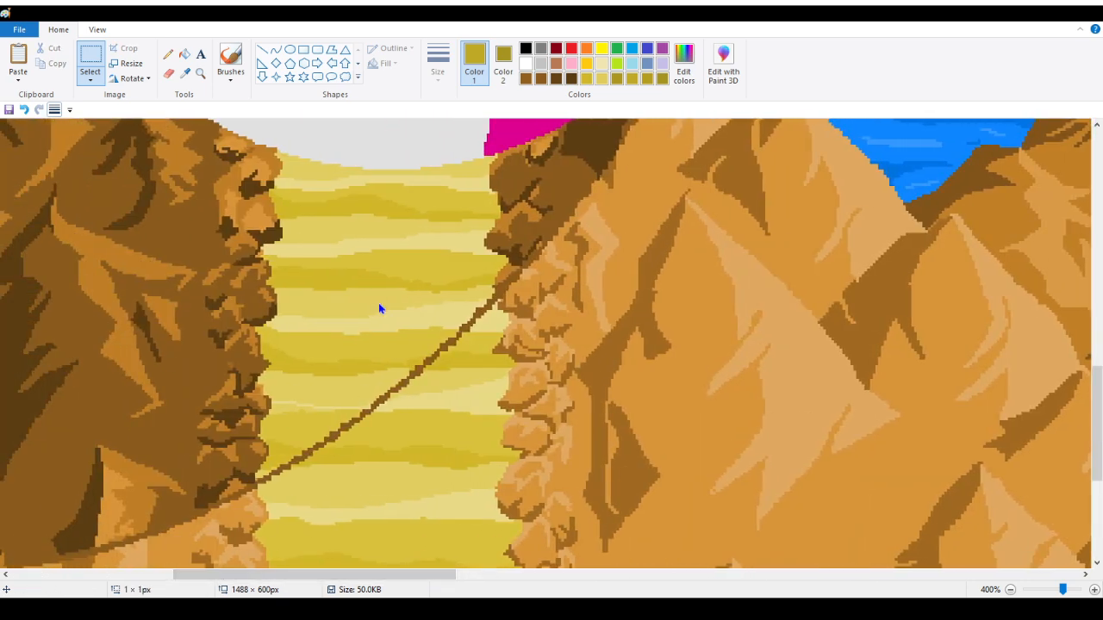
pyautogui.hotkey('ctrl', 'v')
pyautogui.moveTo(41, 181); pyautogui.dragTo(354, 260)
# Step: Set the secondary colour to white and move the pasted strip onto the orange mountain beside the path
pyautogui.click(512, 62)
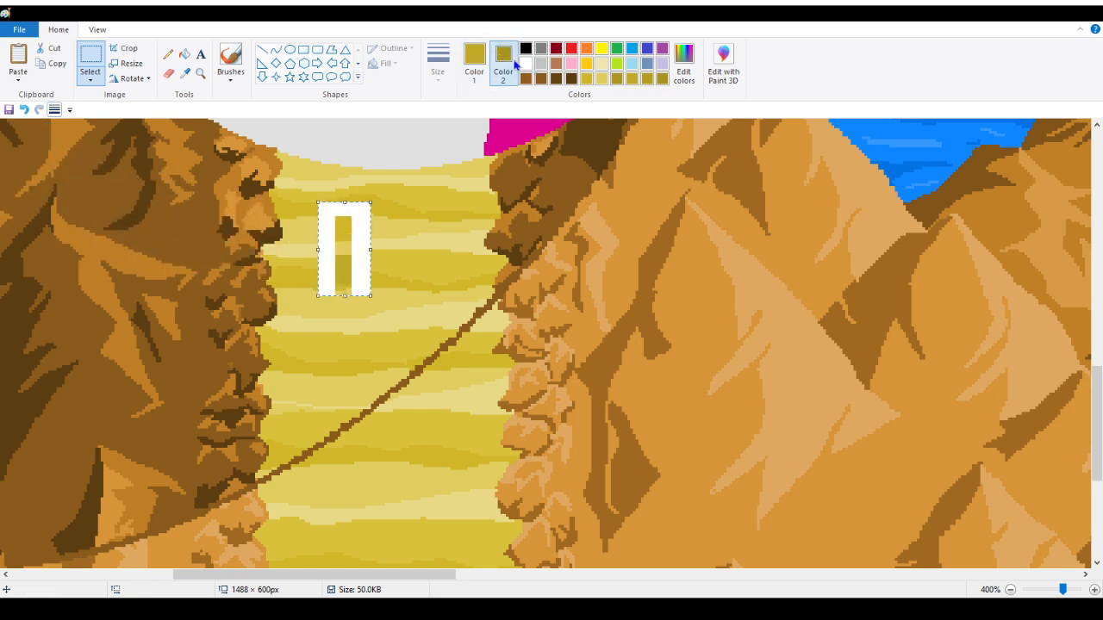
pyautogui.click(525, 63)
pyautogui.moveTo(353, 250); pyautogui.dragTo(703, 299)
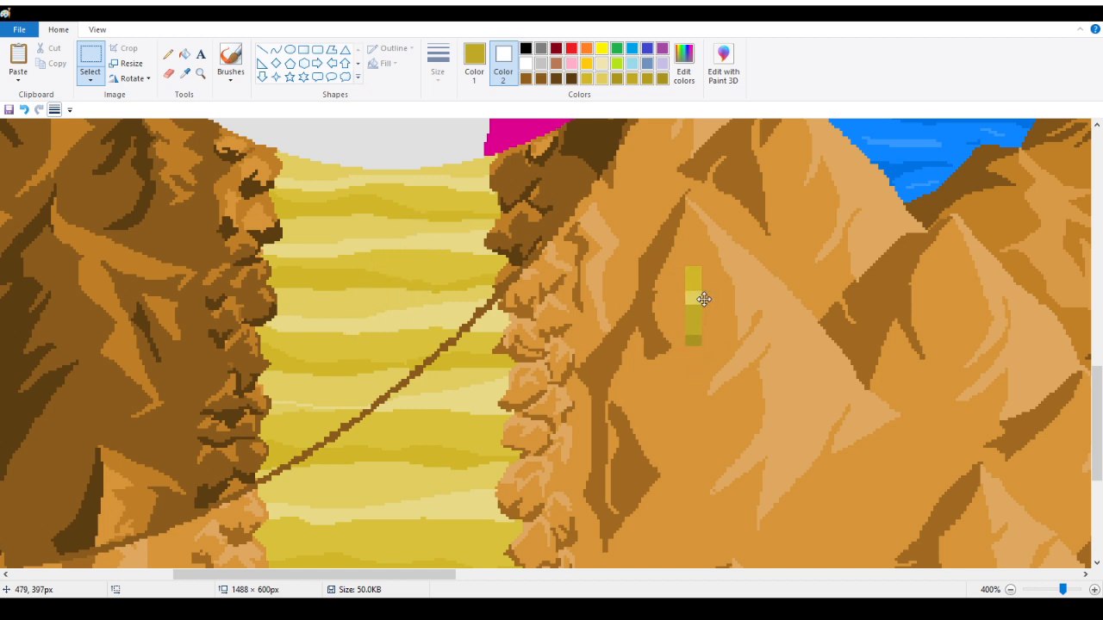
pyautogui.moveTo(704, 299); pyautogui.dragTo(704, 299)
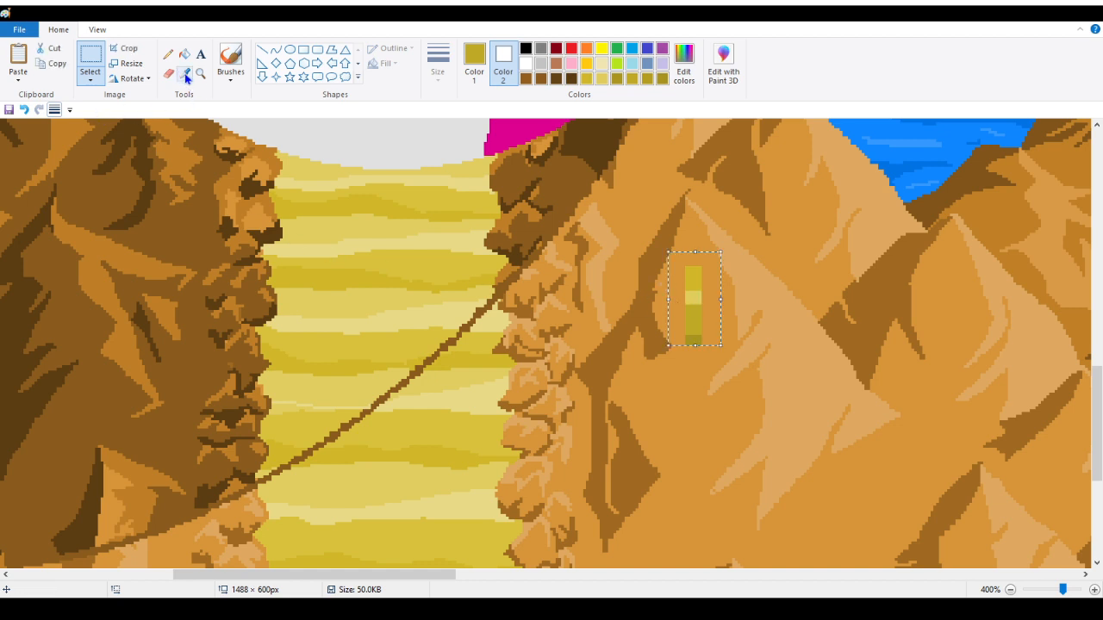
pyautogui.moveTo(708, 316); pyautogui.dragTo(708, 341)
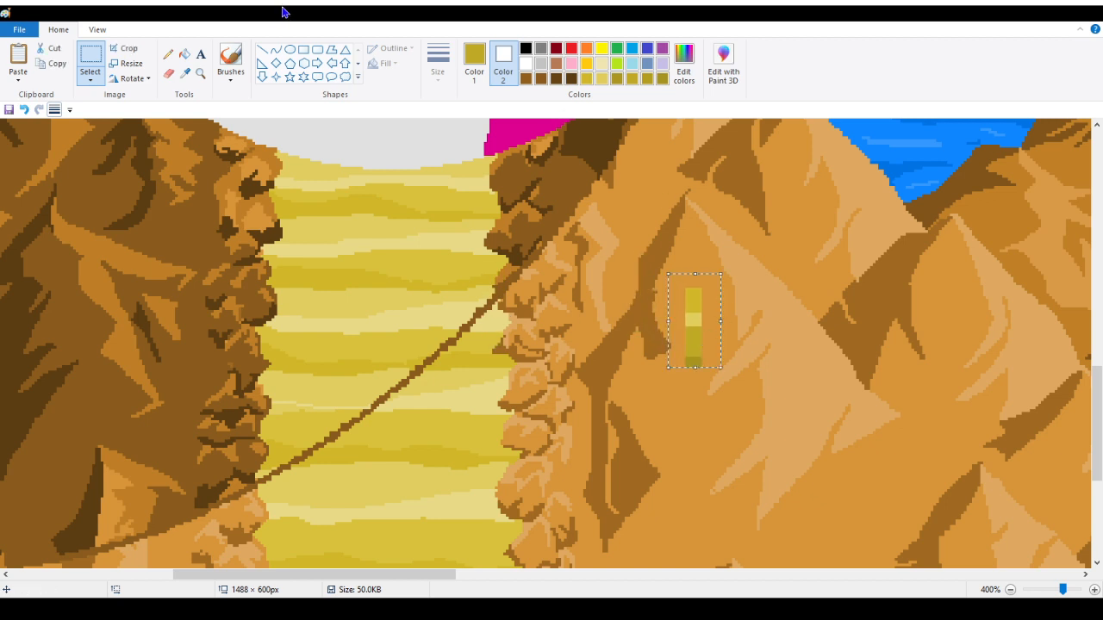
# Step: Sample the strip's dark olive and fill the path's four darkest bands on the shaded side of the brown shadow line
pyautogui.click(186, 74)
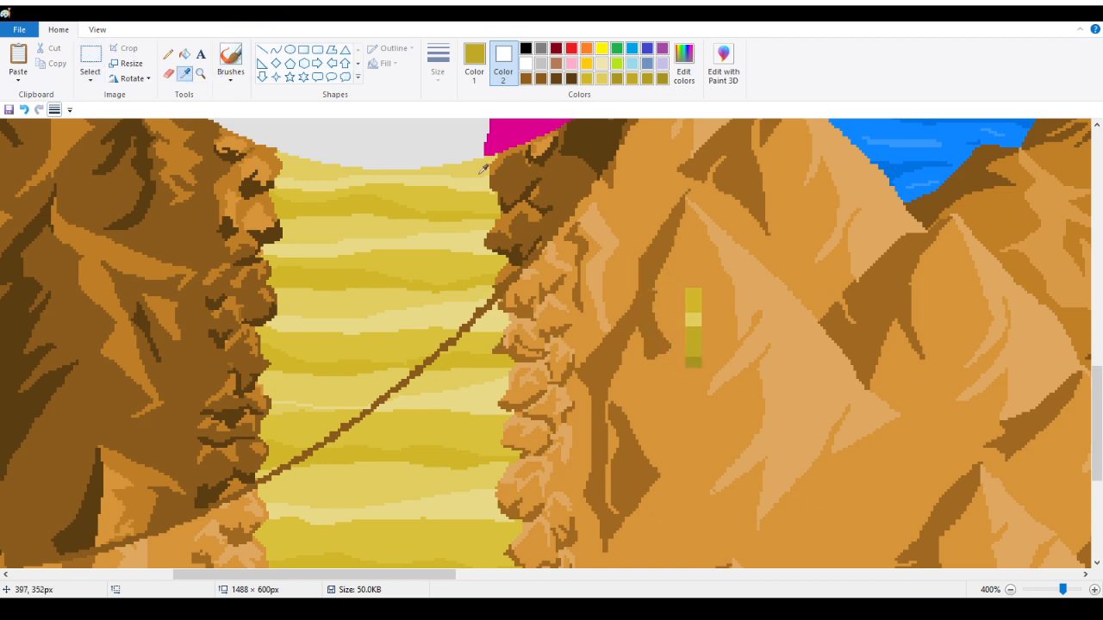
pyautogui.click(697, 361)
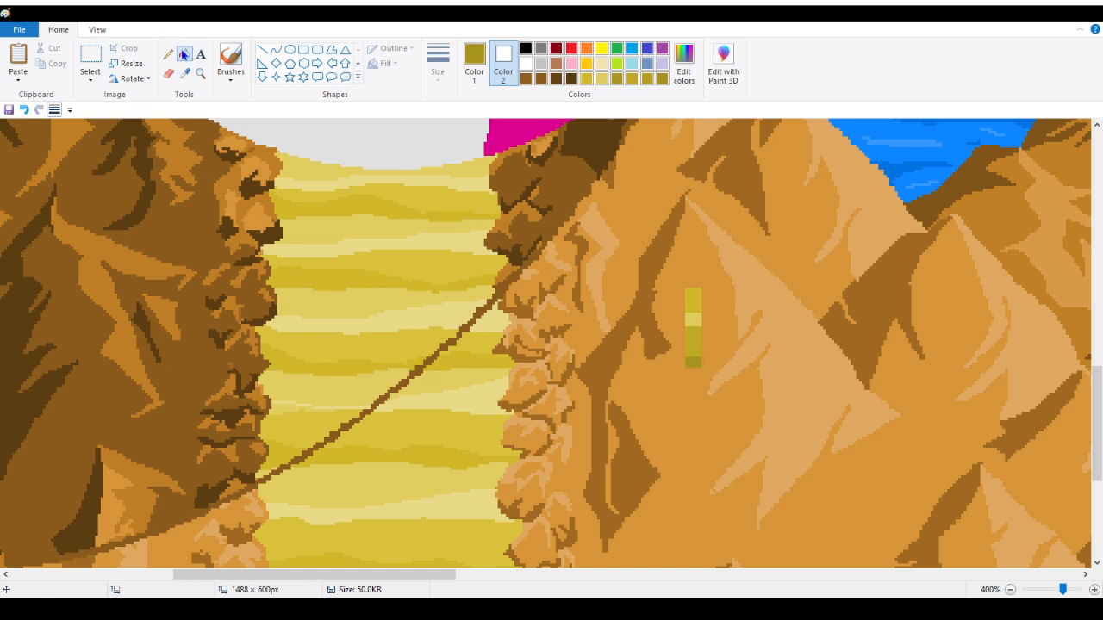
pyautogui.click(185, 54)
pyautogui.click(287, 459)
pyautogui.click(343, 365)
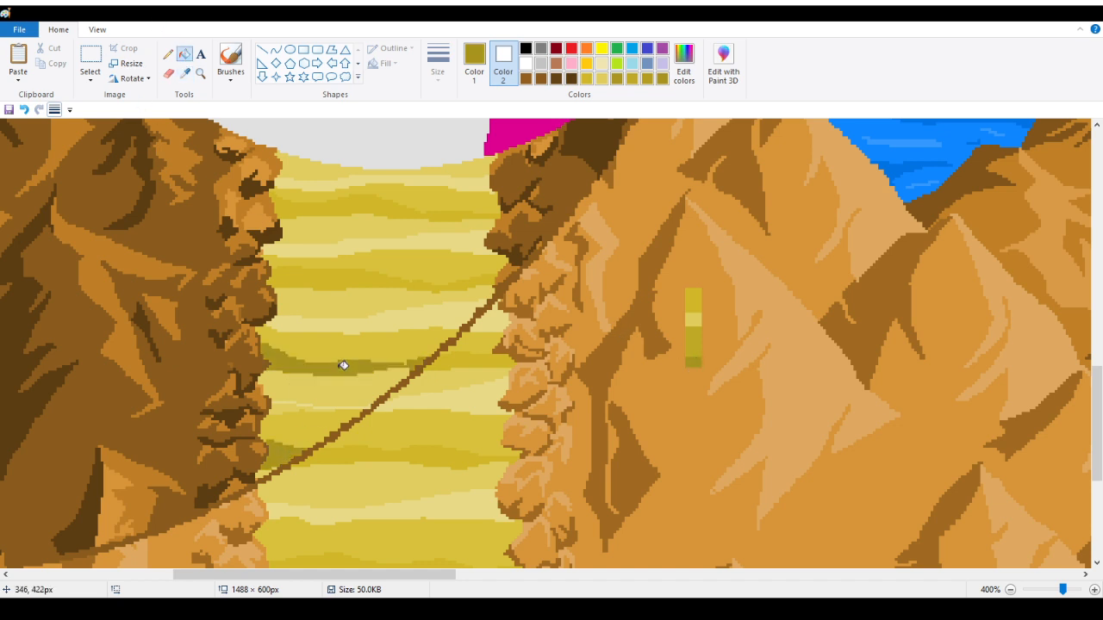
pyautogui.click(352, 275)
pyautogui.click(380, 201)
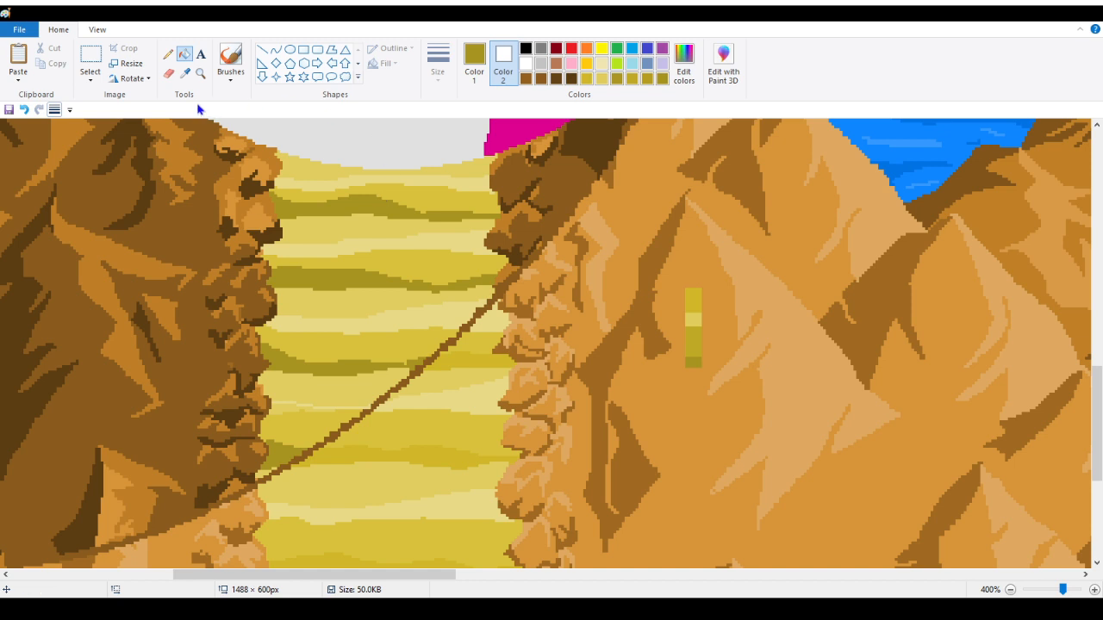
# Step: Sample the strip's olive yellow and fill the path's four medium yellow bands on the shaded side of the line
pyautogui.click(184, 73)
pyautogui.click(694, 344)
pyautogui.click(324, 420)
pyautogui.click(363, 345)
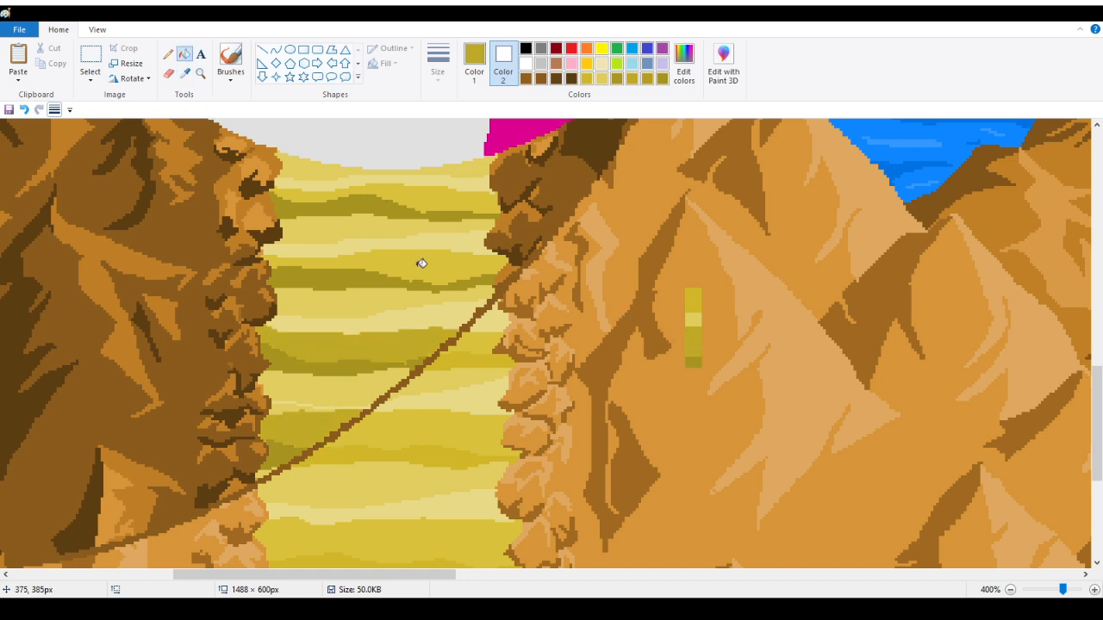
pyautogui.click(422, 260)
pyautogui.click(430, 197)
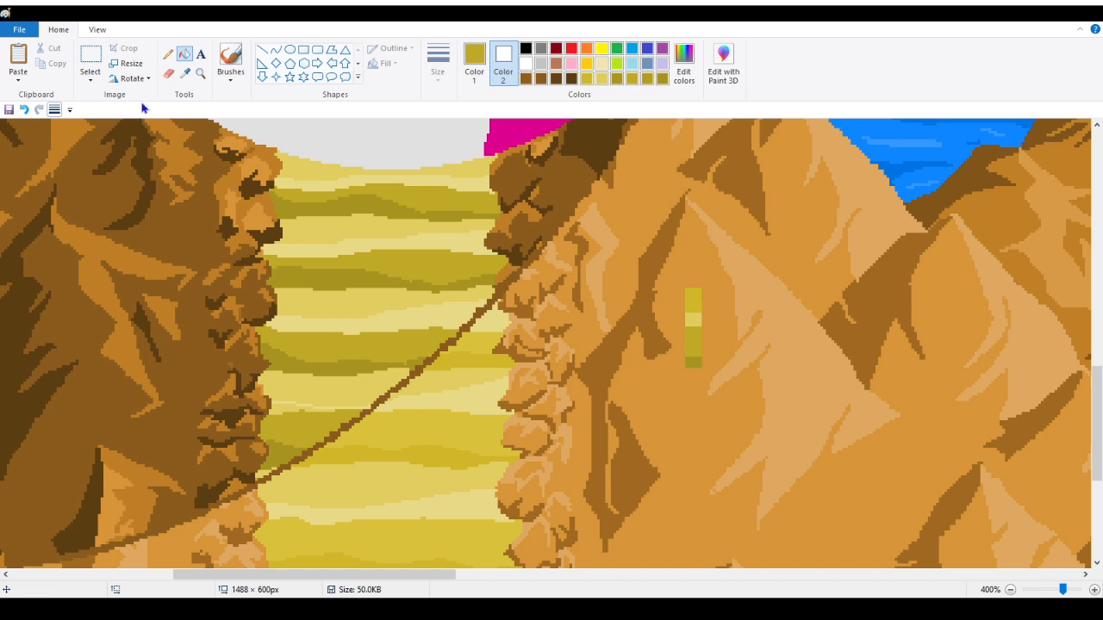
pyautogui.click(184, 73)
pyautogui.click(696, 316)
pyautogui.click(23, 110)
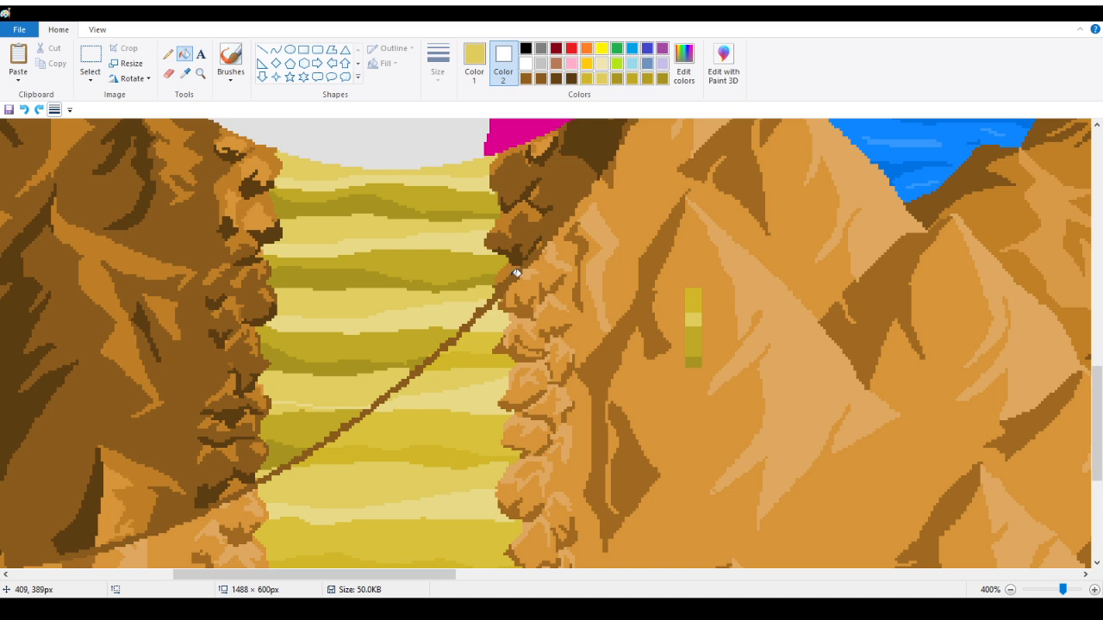
# Step: Sample the strip's light yellow and fill the lowest thin pale band on the shaded side of the path
pyautogui.click(185, 73)
pyautogui.click(696, 315)
pyautogui.click(287, 407)
# Step: Sample the strip's golden yellow and fill the four light yellow bands on the shaded side of the path
pyautogui.click(184, 73)
pyautogui.click(698, 300)
pyautogui.click(317, 165)
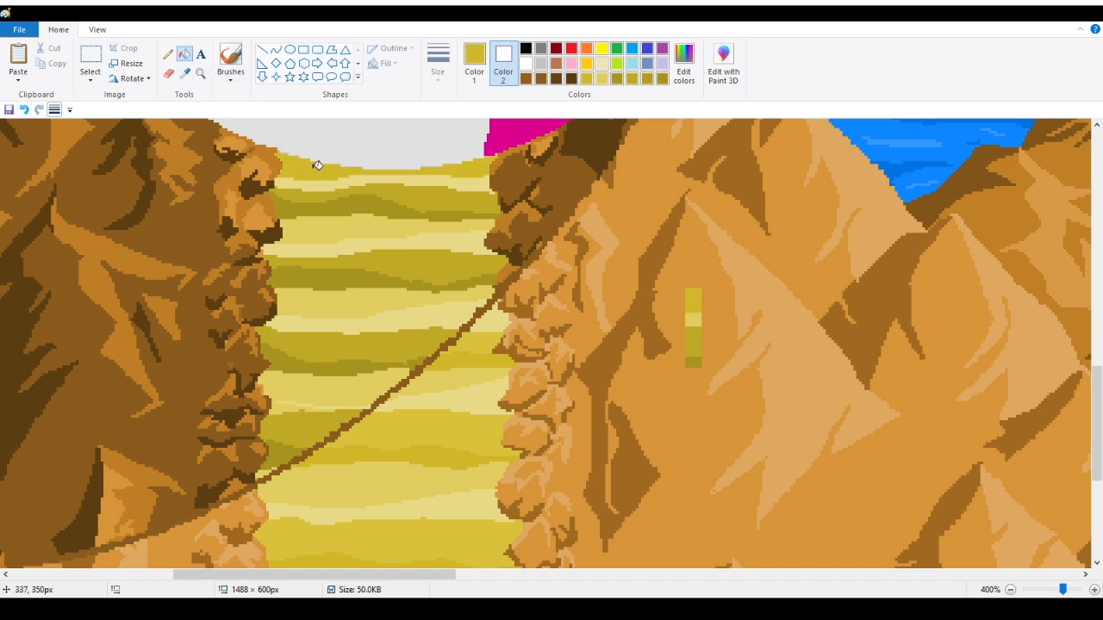
pyautogui.click(330, 226)
pyautogui.click(322, 307)
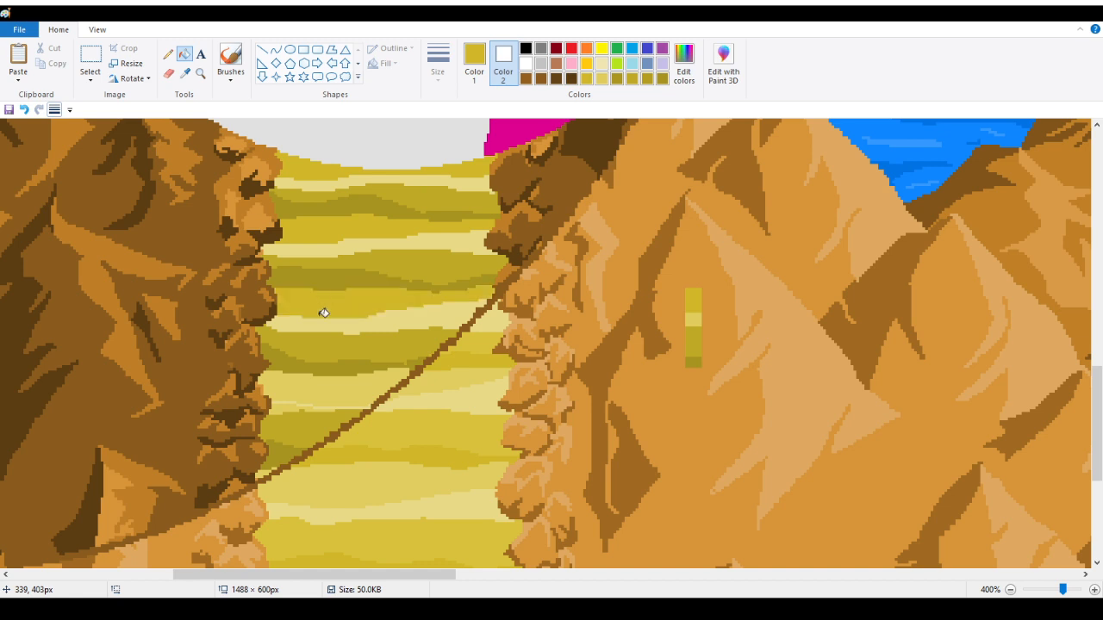
pyautogui.click(316, 391)
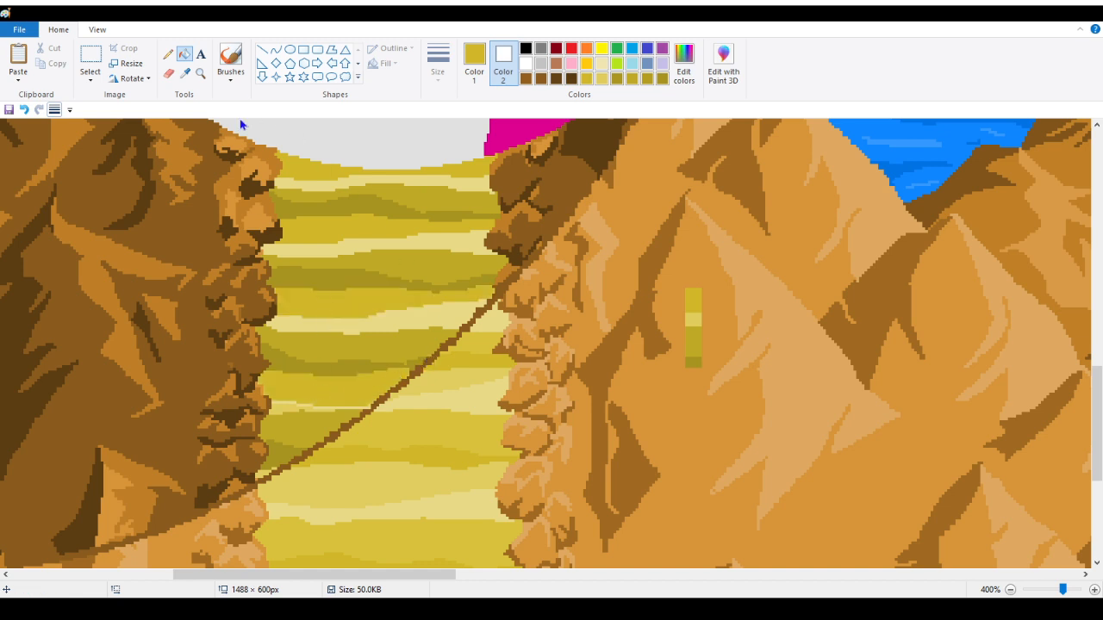
# Step: Sample the strip's light yellow and fill the three remaining pale bands on the shaded side of the path
pyautogui.click(184, 73)
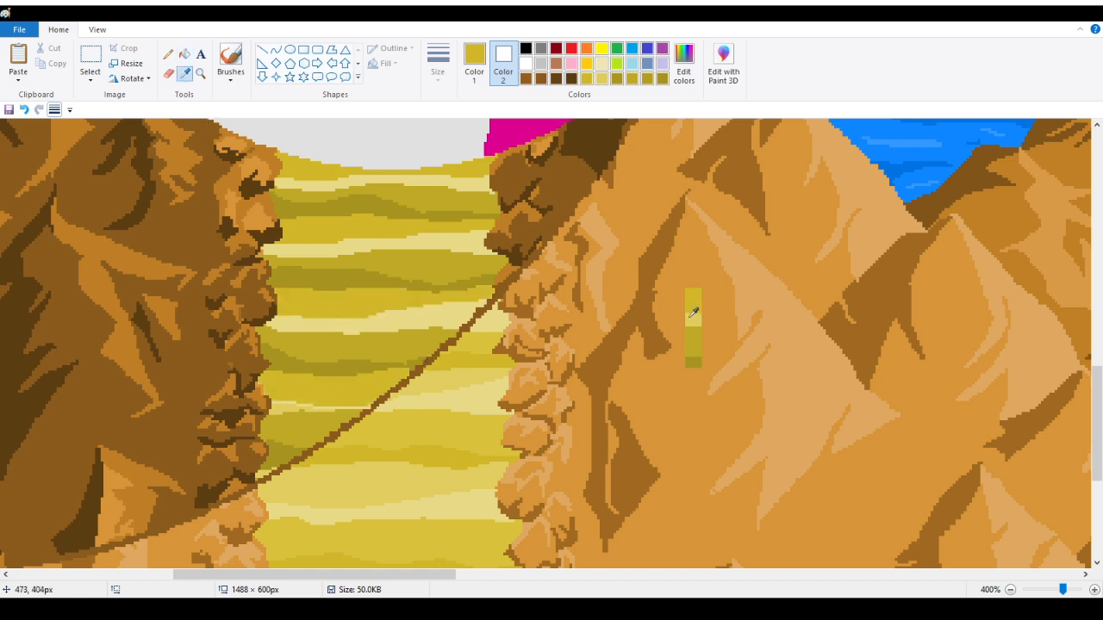
pyautogui.click(694, 313)
pyautogui.click(407, 192)
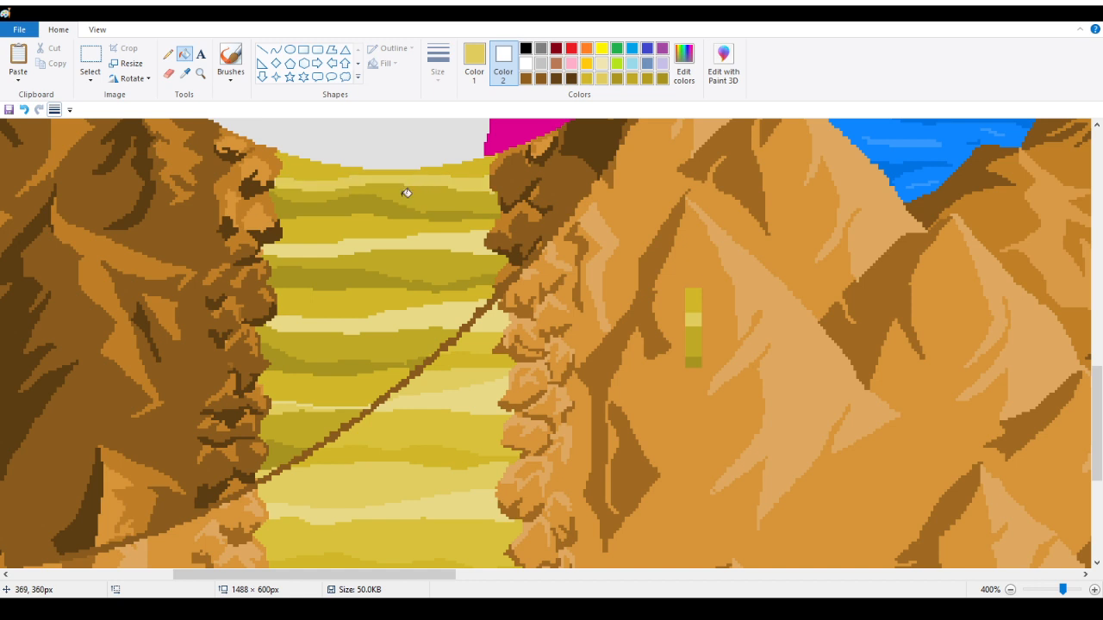
pyautogui.click(380, 243)
pyautogui.click(389, 321)
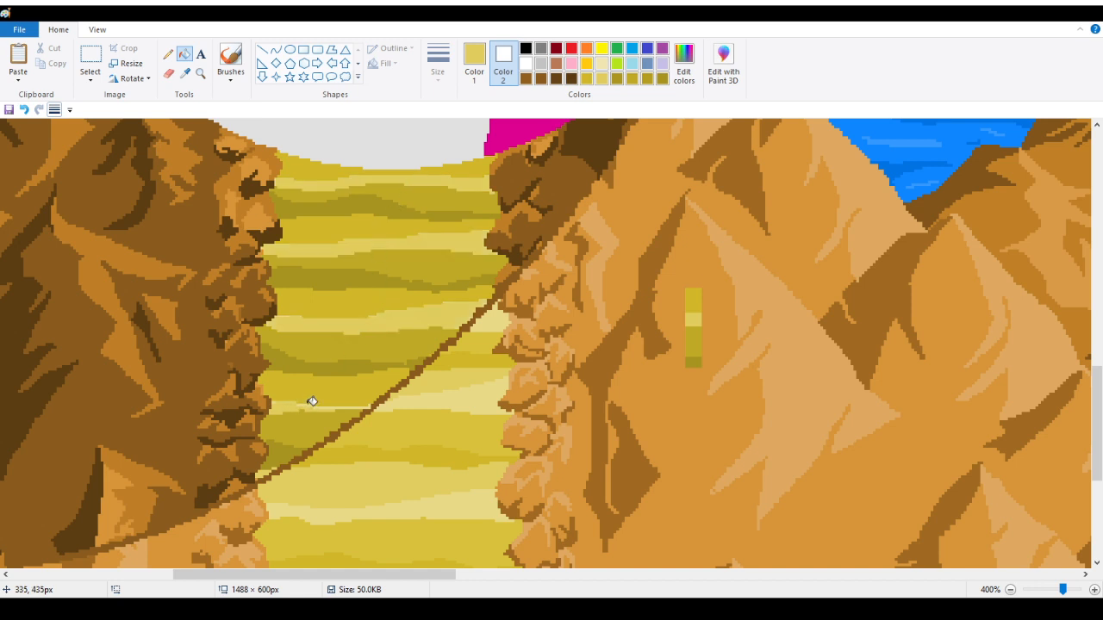
# Step: Pencil light yellow pixels over the brown shadow line where it crosses the edges of the uppermost light band
pyautogui.click(200, 73)
pyautogui.click(512, 256)
pyautogui.click(312, 282)
pyautogui.click(276, 285)
pyautogui.click(283, 284)
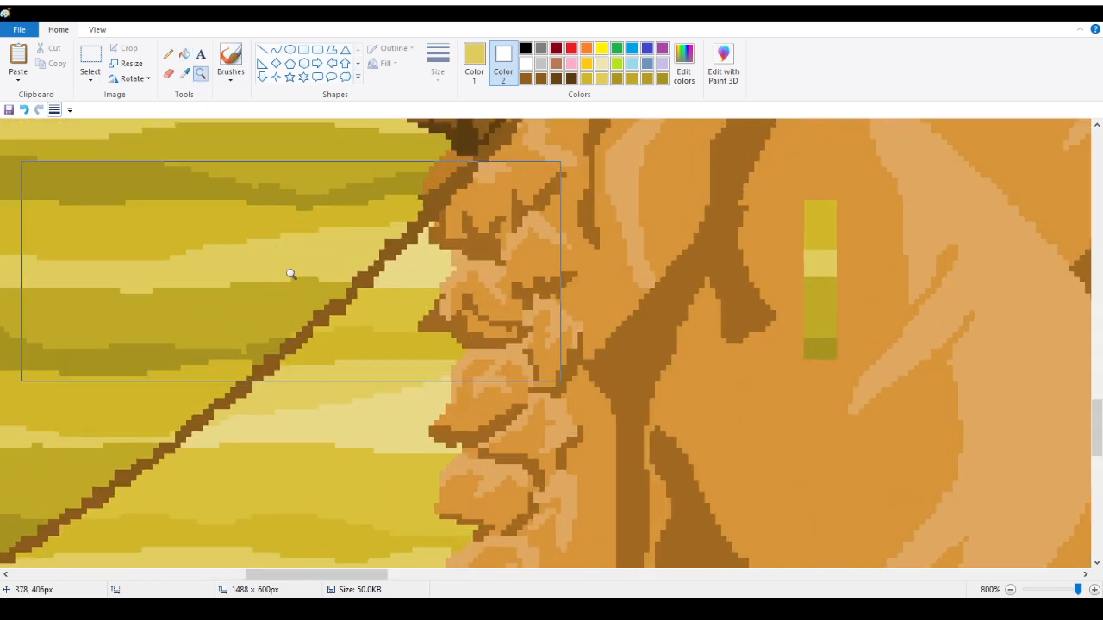
pyautogui.click(168, 54)
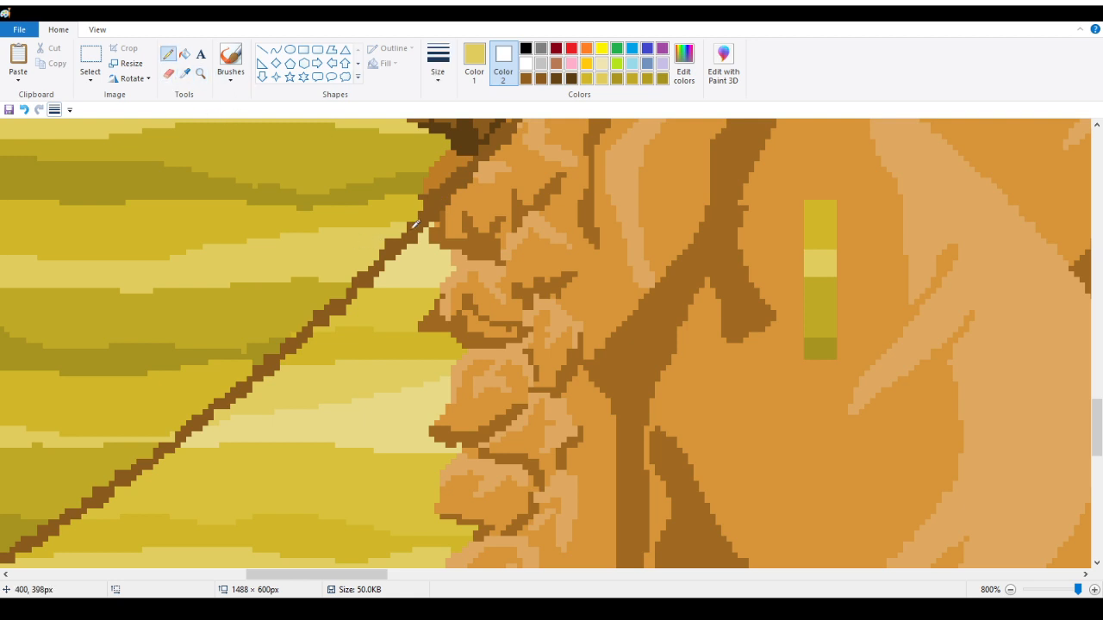
pyautogui.moveTo(415, 221); pyautogui.dragTo(426, 222)
# Step: Cover the shadow line's brown pixels beside the rock in golden yellow and fill its uppermost segment with light yellow
pyautogui.click(184, 73)
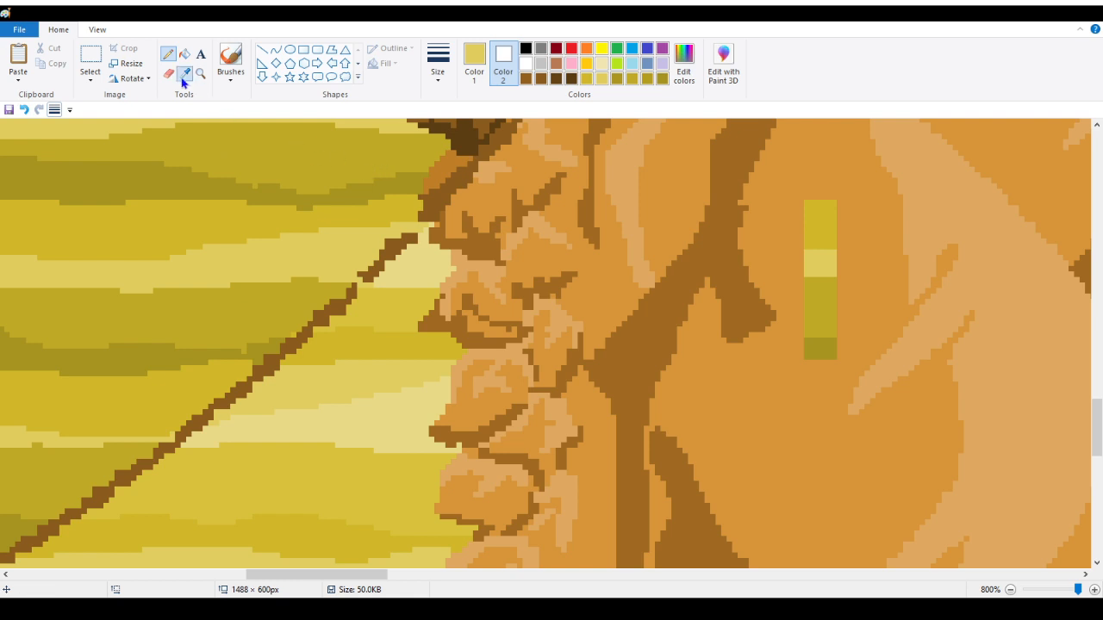
pyautogui.click(409, 202)
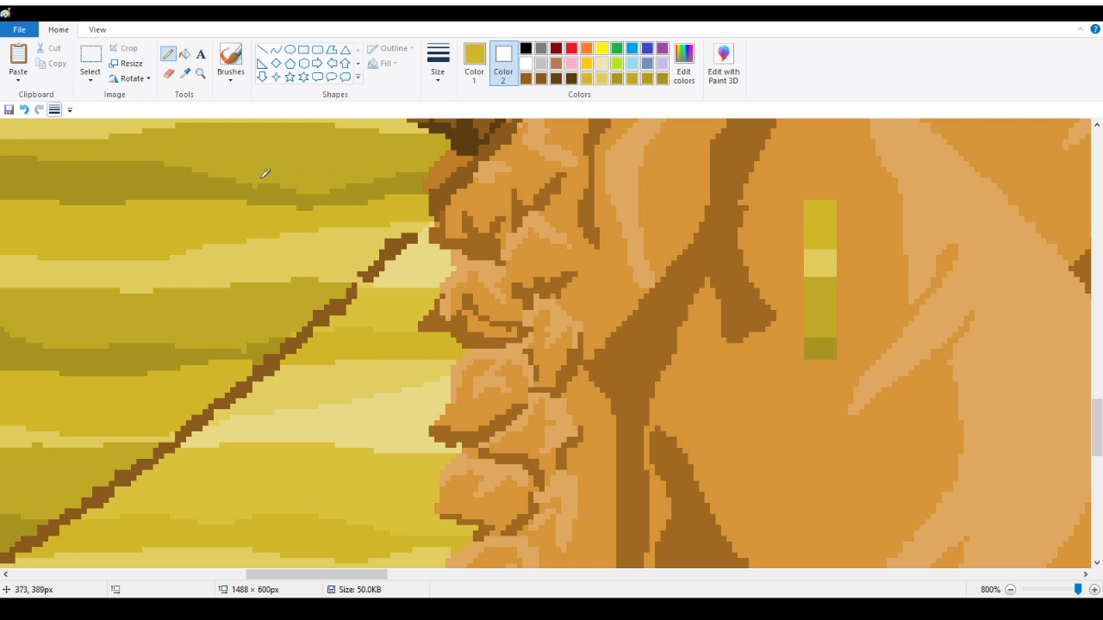
pyautogui.click(184, 73)
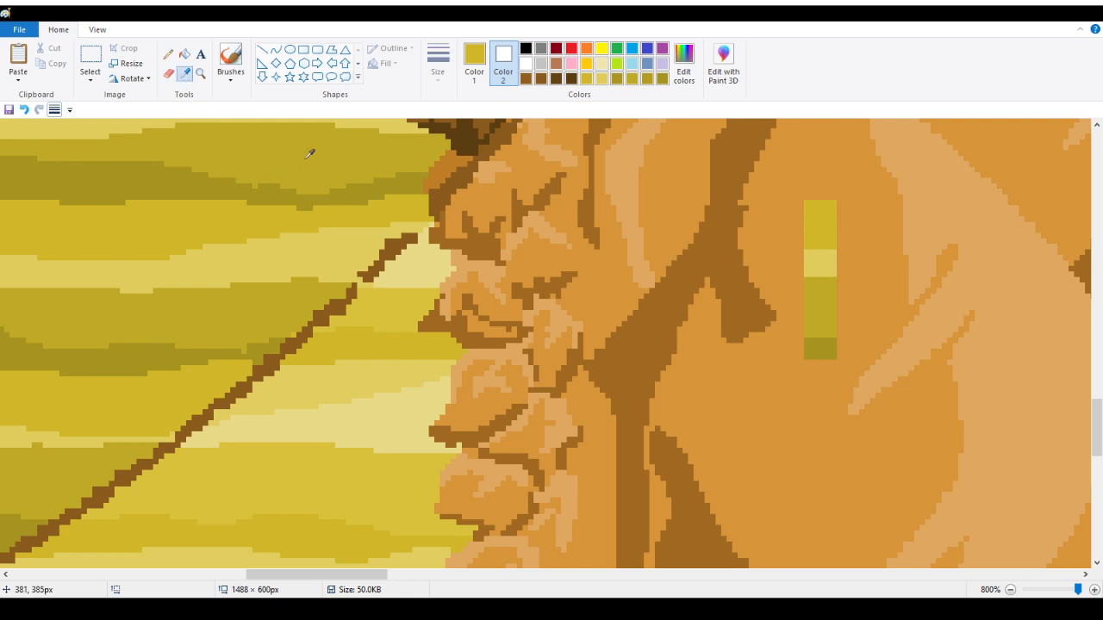
pyautogui.click(368, 250)
pyautogui.click(188, 58)
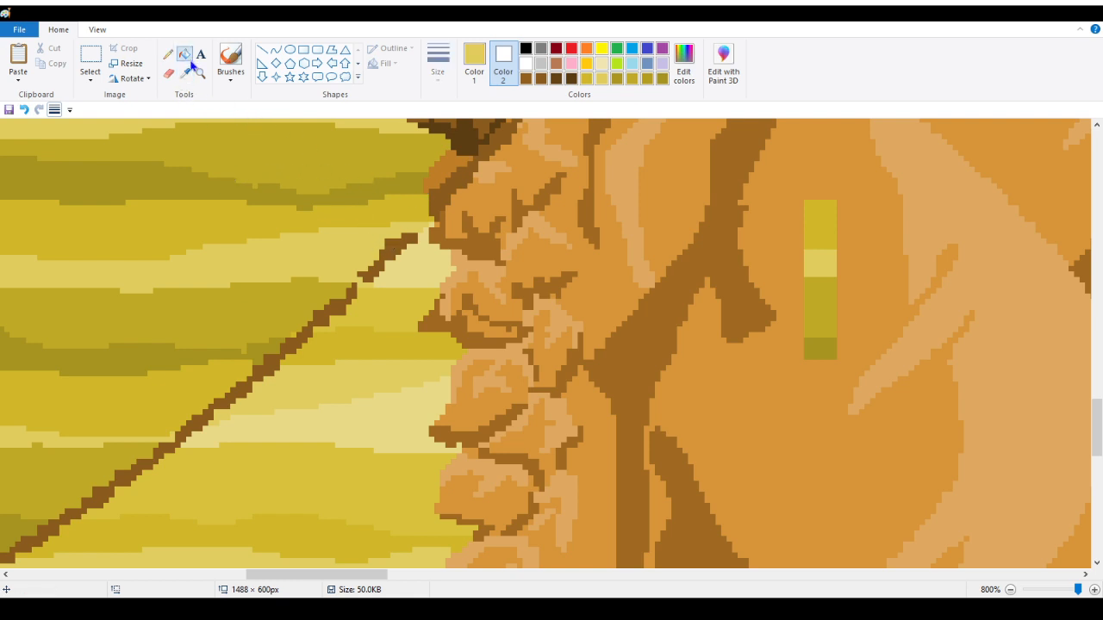
pyautogui.click(398, 250)
# Step: Break the brown shadow line with olive yellow and dark olive pencil pixels where it crosses the edges of those bands
pyautogui.moveTo(364, 574); pyautogui.dragTo(328, 584)
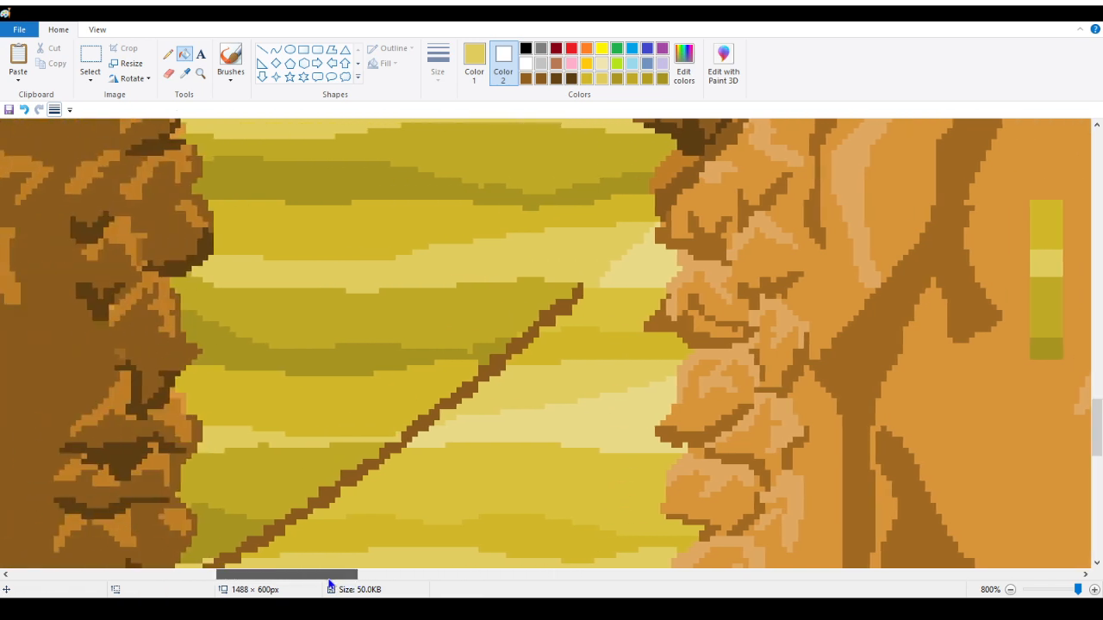
pyautogui.click(184, 76)
pyautogui.click(514, 310)
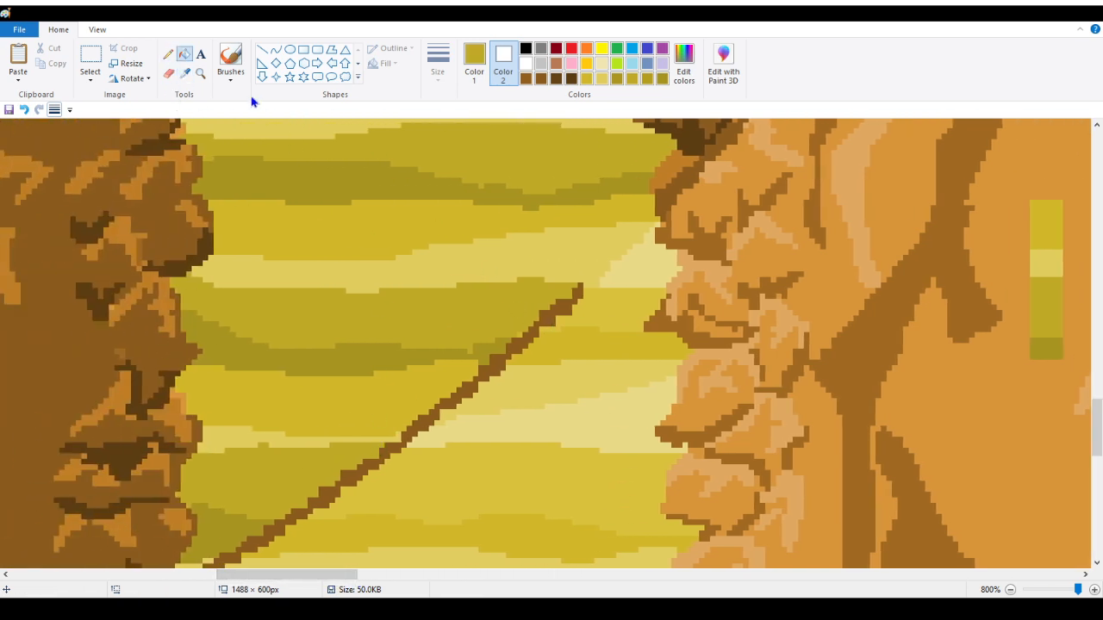
pyautogui.click(168, 53)
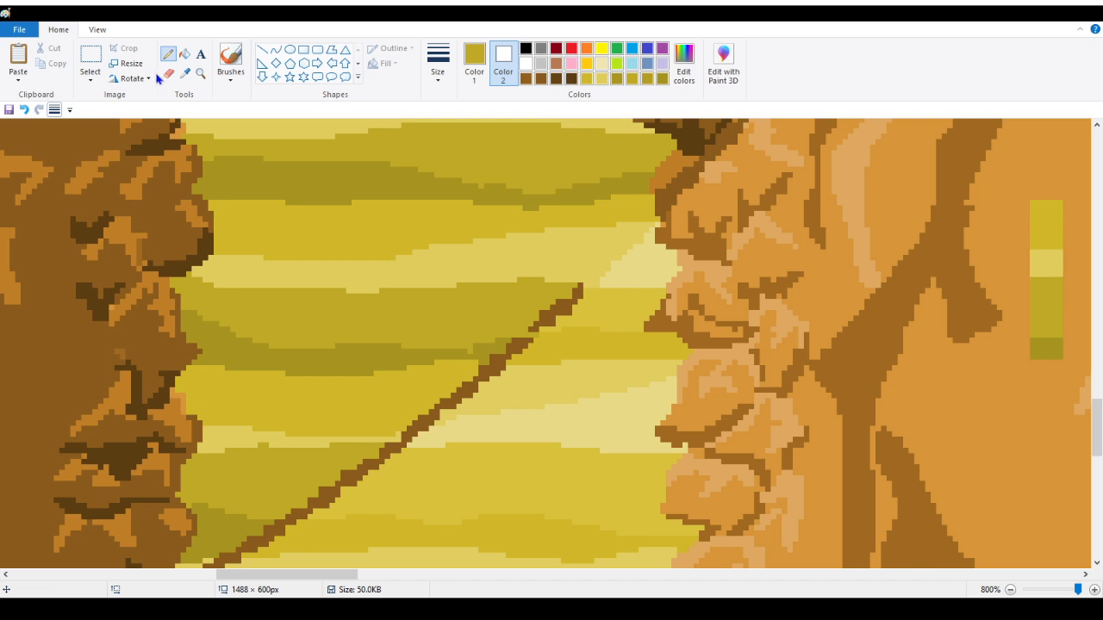
pyautogui.click(184, 73)
pyautogui.click(495, 351)
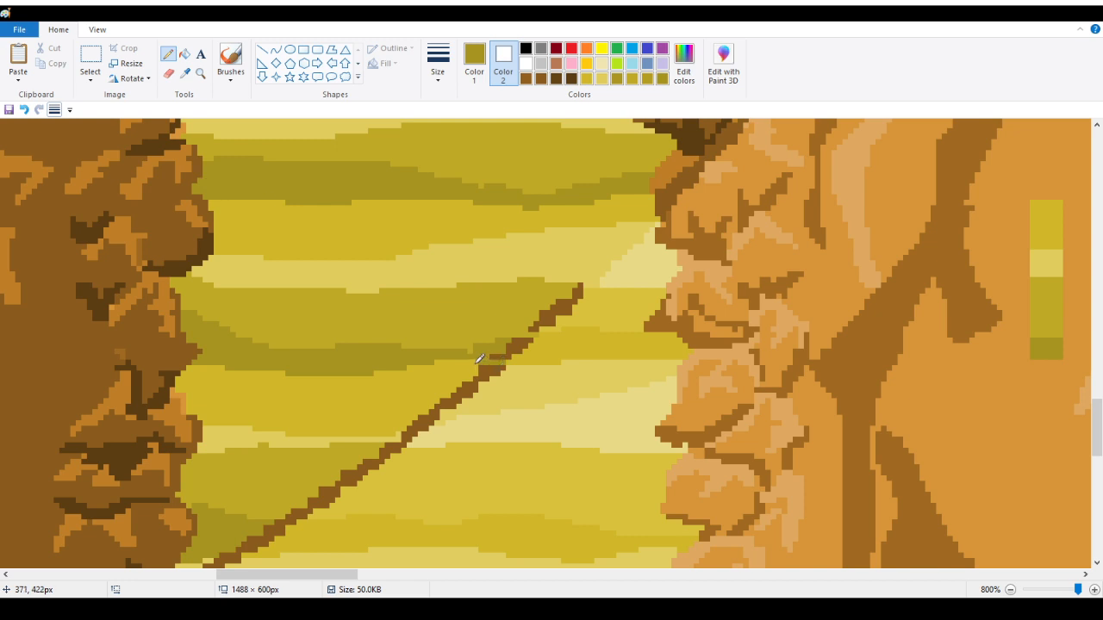
# Step: Break the brown shadow line further down with sampled golden yellow and light yellow pixels at those bands' edges
pyautogui.click(184, 73)
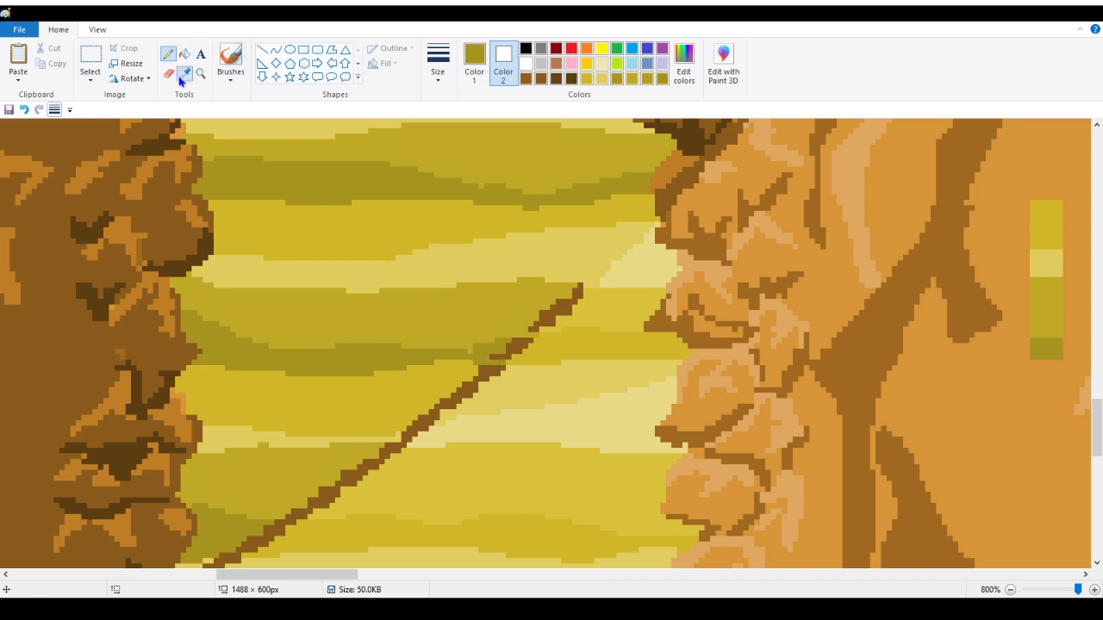
pyautogui.click(450, 381)
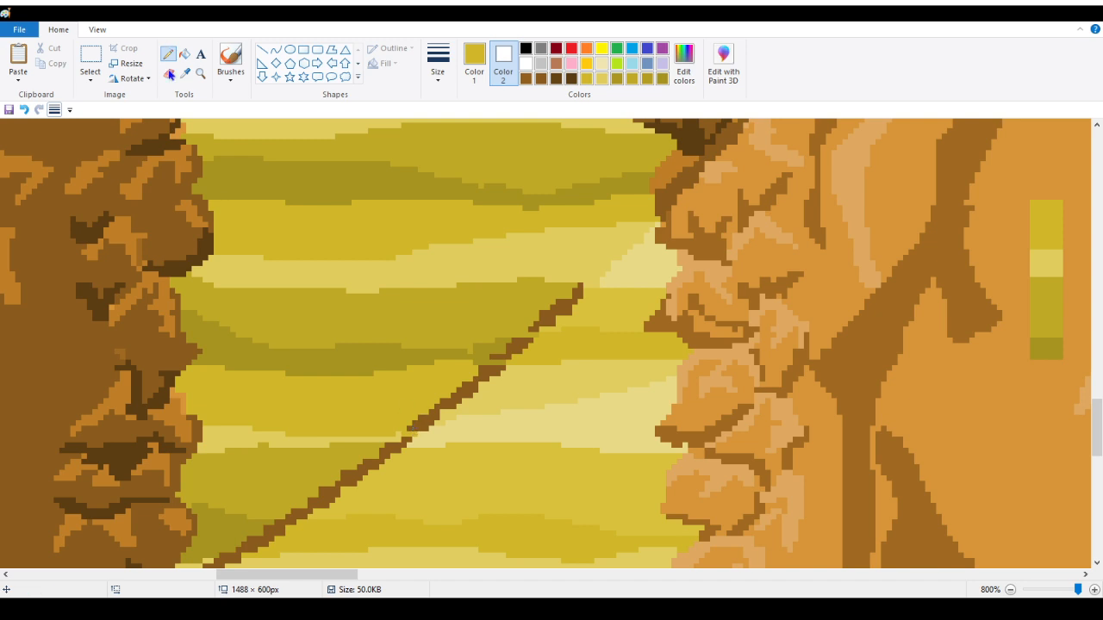
pyautogui.click(185, 73)
pyautogui.click(391, 434)
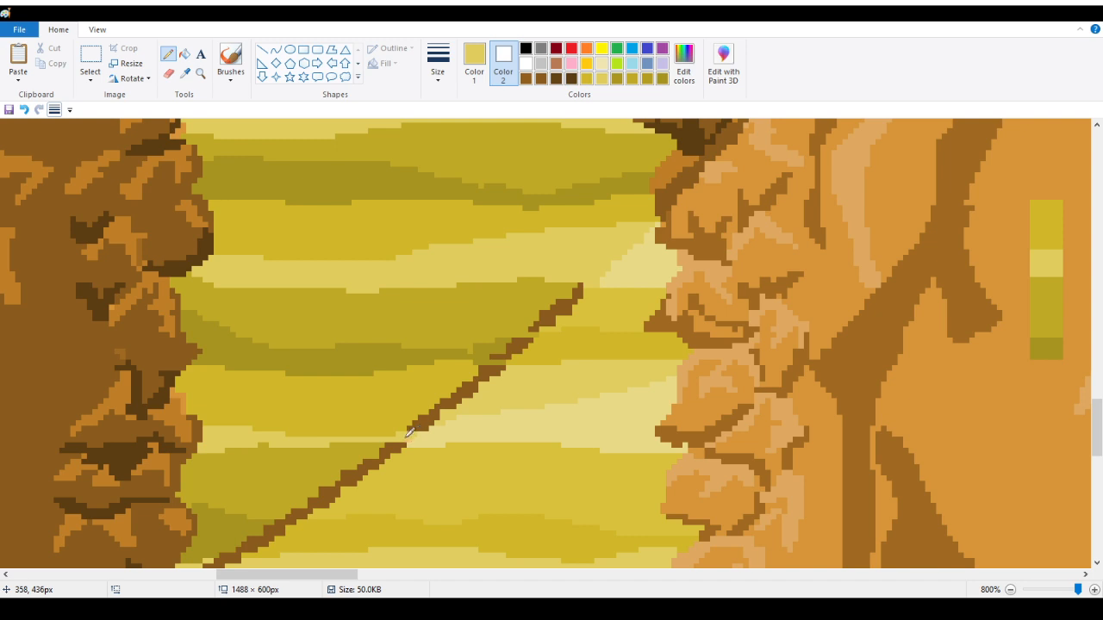
# Step: Fill the two upper remaining brown line segments with the olive yellow and dark olive sampled from their neighbouring bands
pyautogui.click(184, 74)
pyautogui.click(524, 322)
pyautogui.click(185, 54)
pyautogui.click(556, 313)
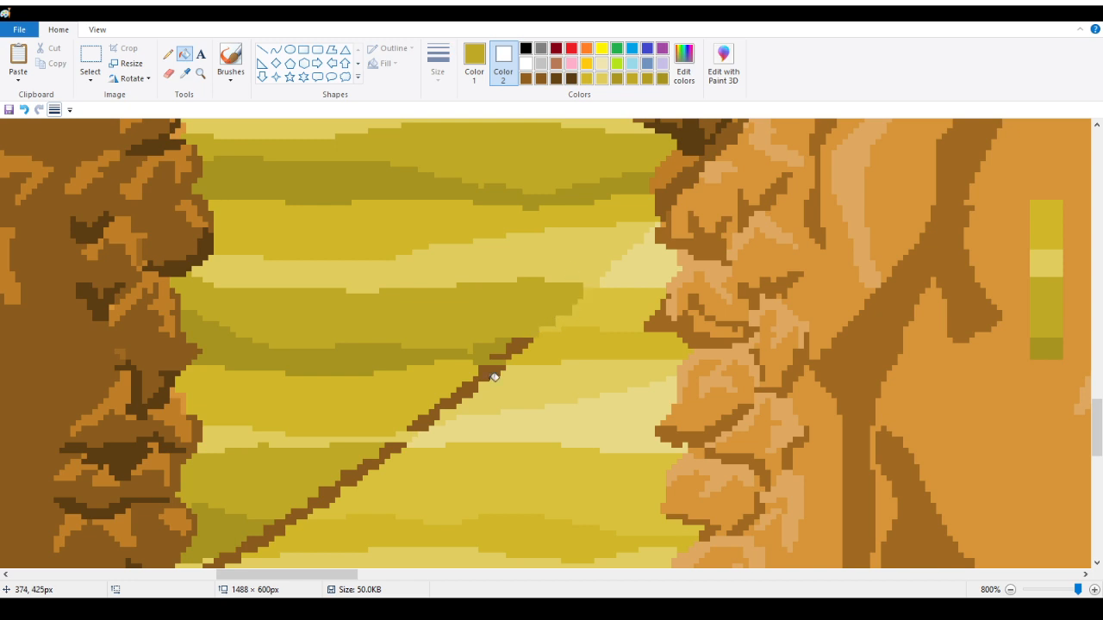
pyautogui.click(184, 73)
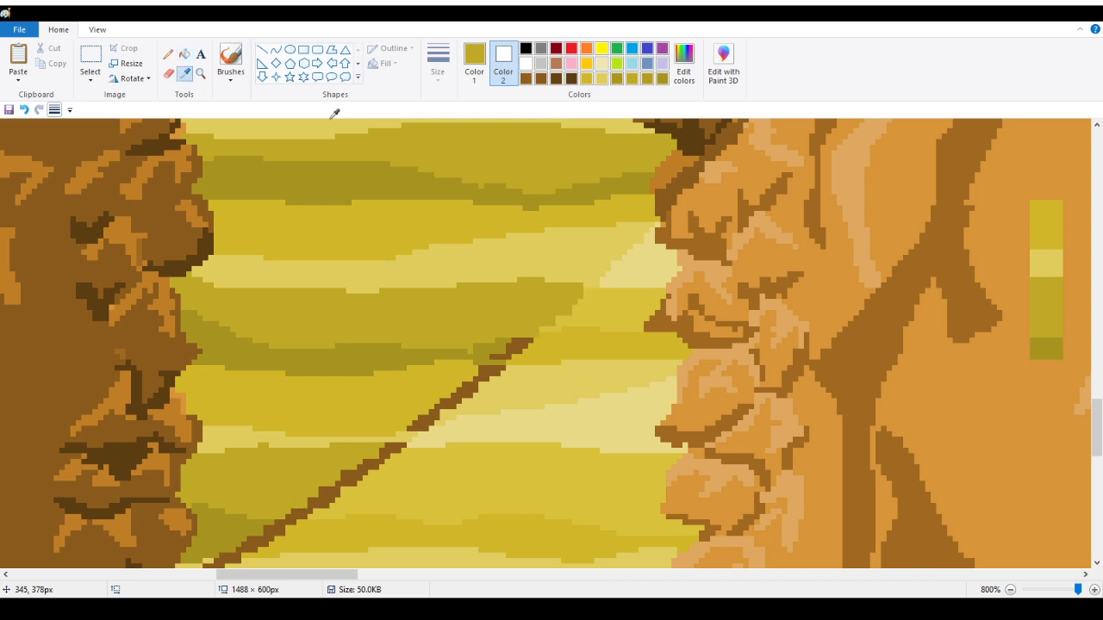
pyautogui.click(496, 352)
pyautogui.click(518, 347)
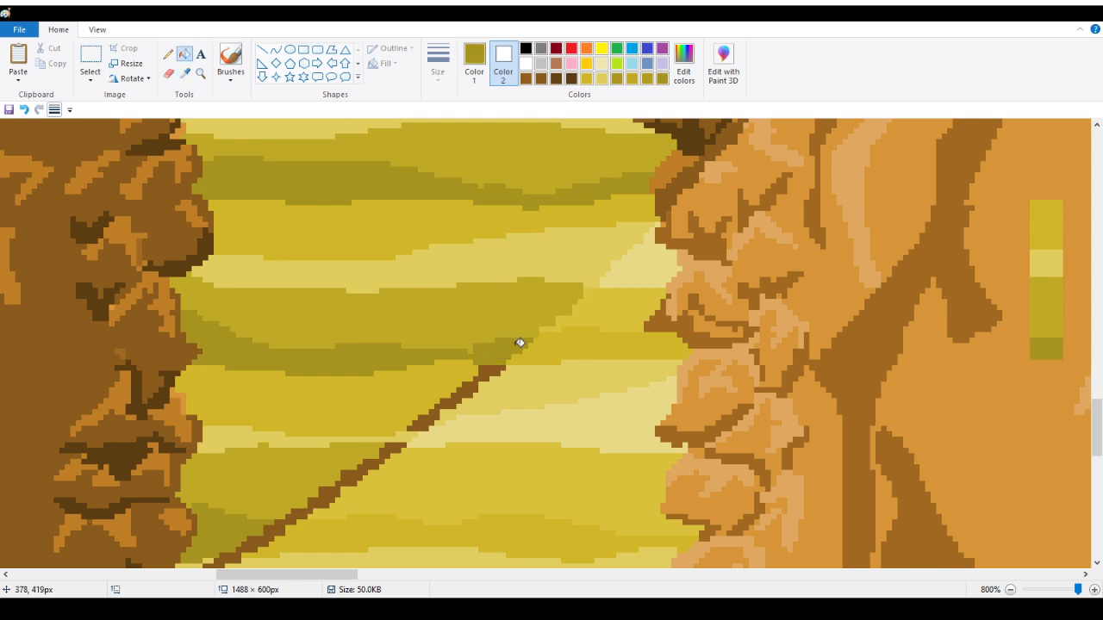
# Step: Fill the brown shadow line segment crossing the golden yellow path band with that band's sampled colour
pyautogui.click(184, 74)
pyautogui.click(433, 379)
pyautogui.click(480, 383)
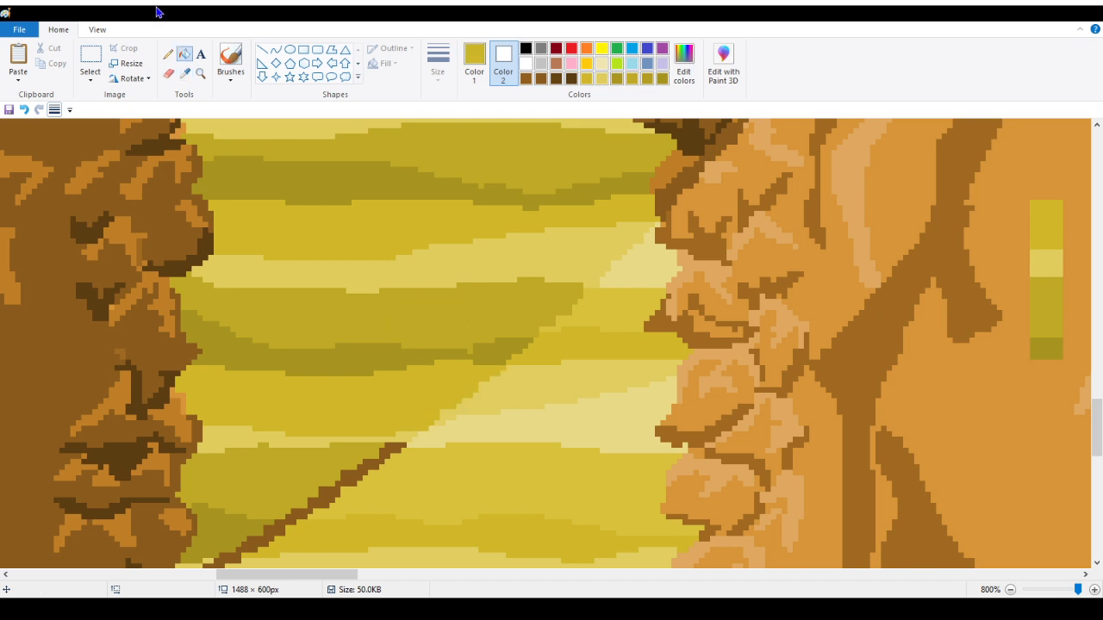
# Step: Break the brown shadow line at the next olive yellow band's lower edge with sampled olive yellow pixels and fill the segment above the break
pyautogui.click(184, 73)
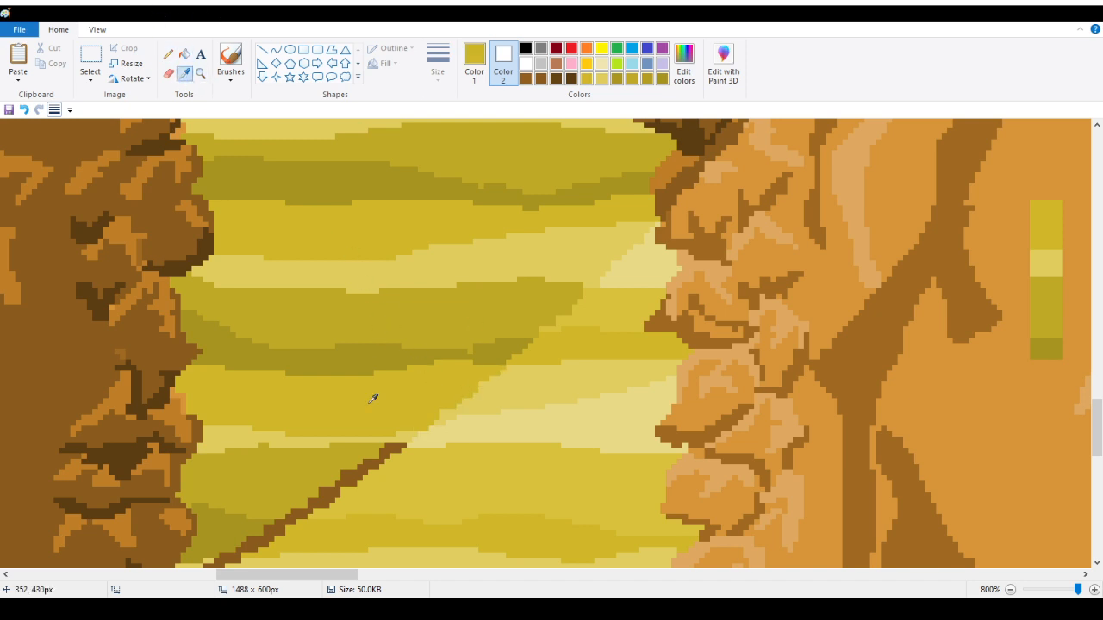
pyautogui.click(341, 450)
pyautogui.click(168, 54)
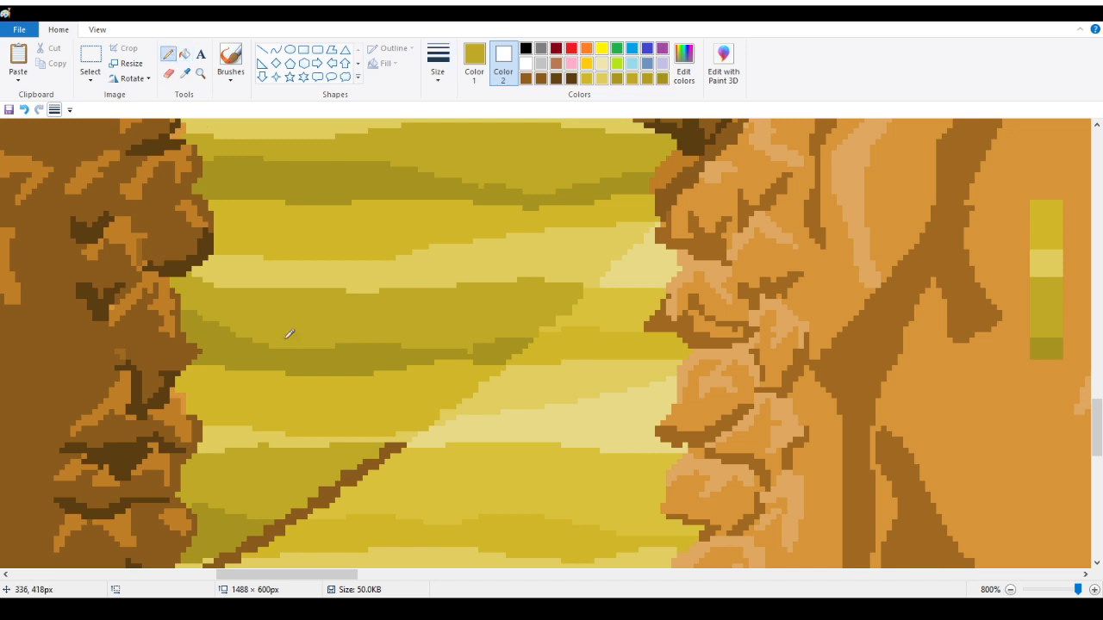
pyautogui.moveTo(293, 513); pyautogui.dragTo(305, 514)
pyautogui.click(24, 109)
pyautogui.moveTo(291, 515); pyautogui.dragTo(303, 516)
pyautogui.scroll(-3, 292, 489)
pyautogui.click(184, 54)
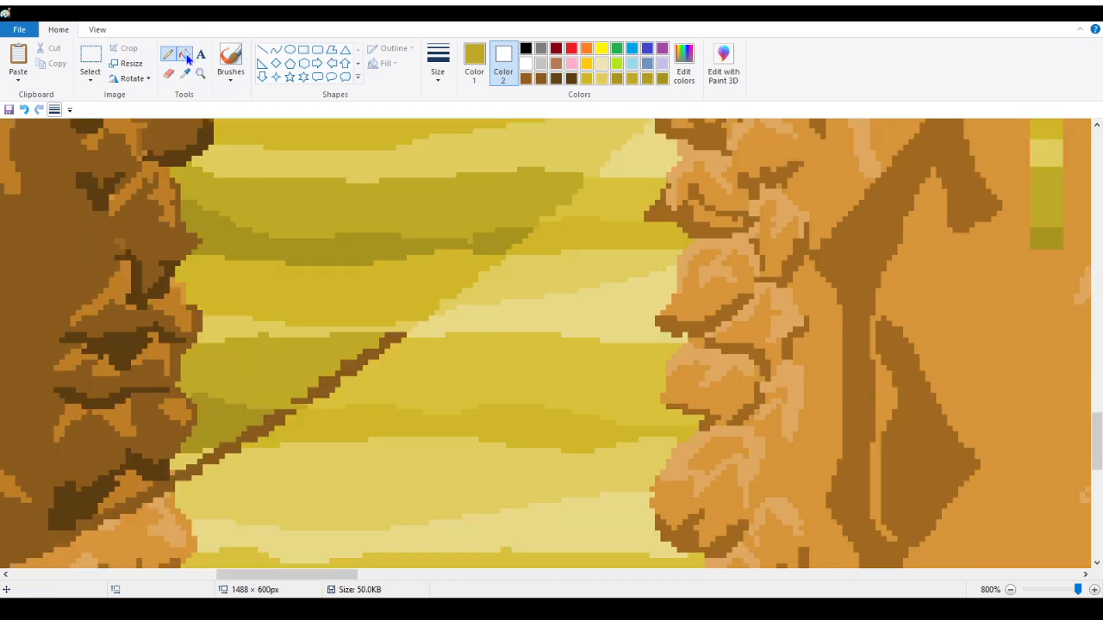
pyautogui.click(368, 368)
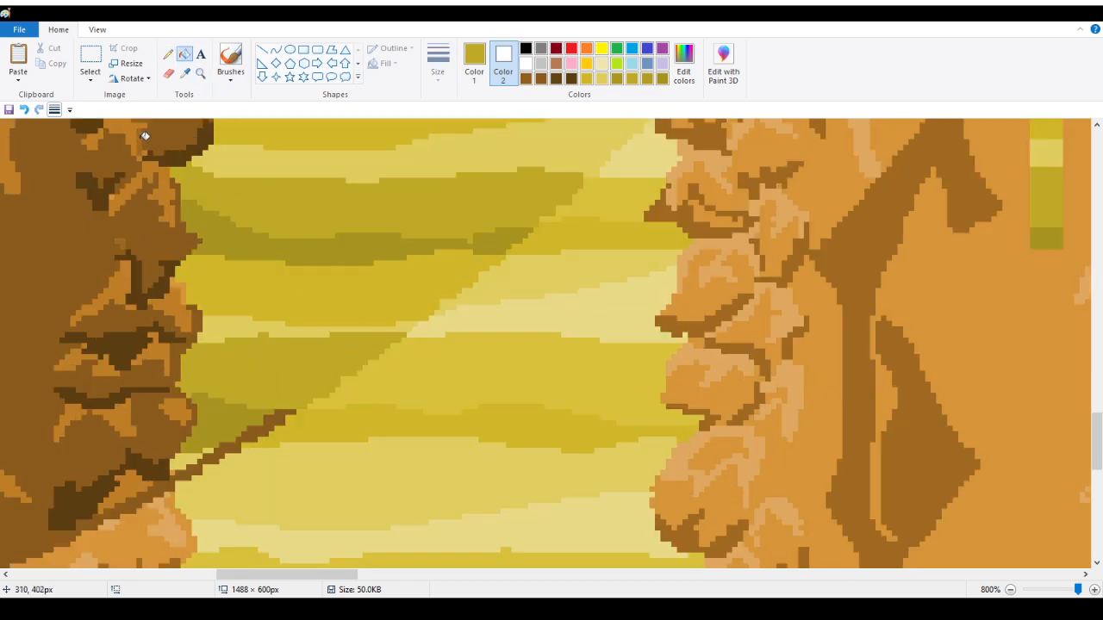
# Step: Sample the dark olive band below, break the brown line at its lower edge and fill the segment with dark olive
pyautogui.click(185, 72)
pyautogui.click(226, 419)
pyautogui.click(168, 54)
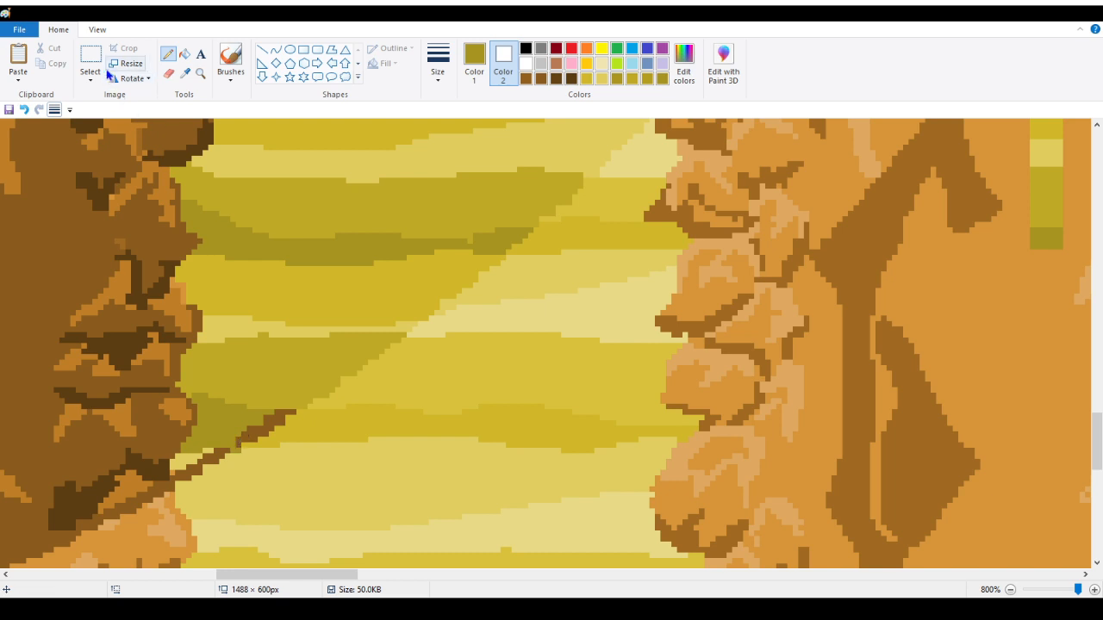
pyautogui.click(24, 109)
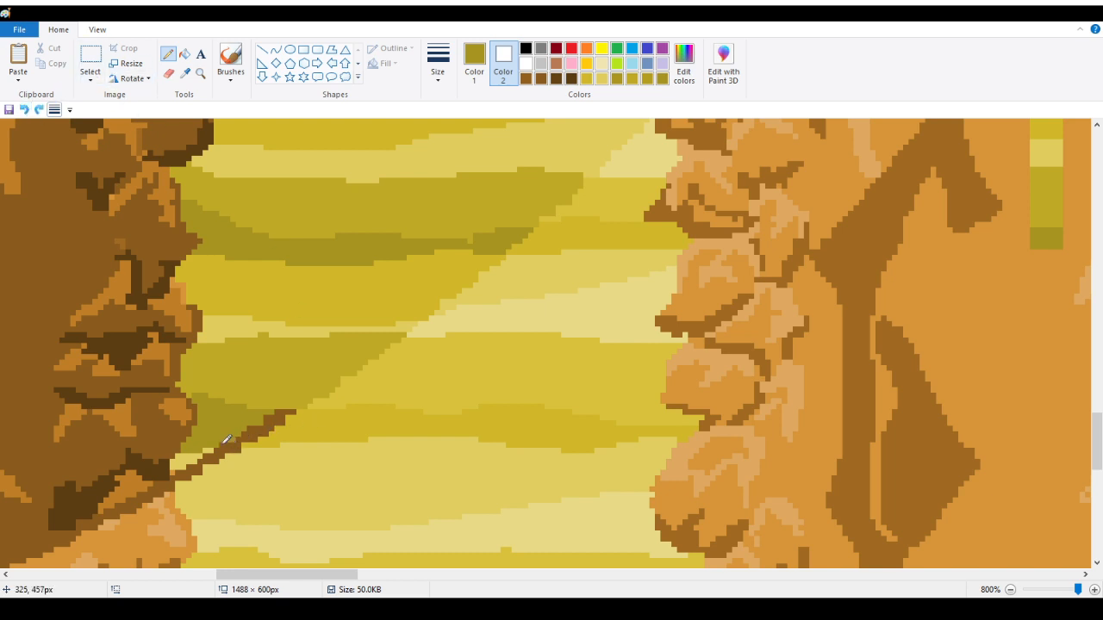
pyautogui.click(184, 54)
pyautogui.click(272, 418)
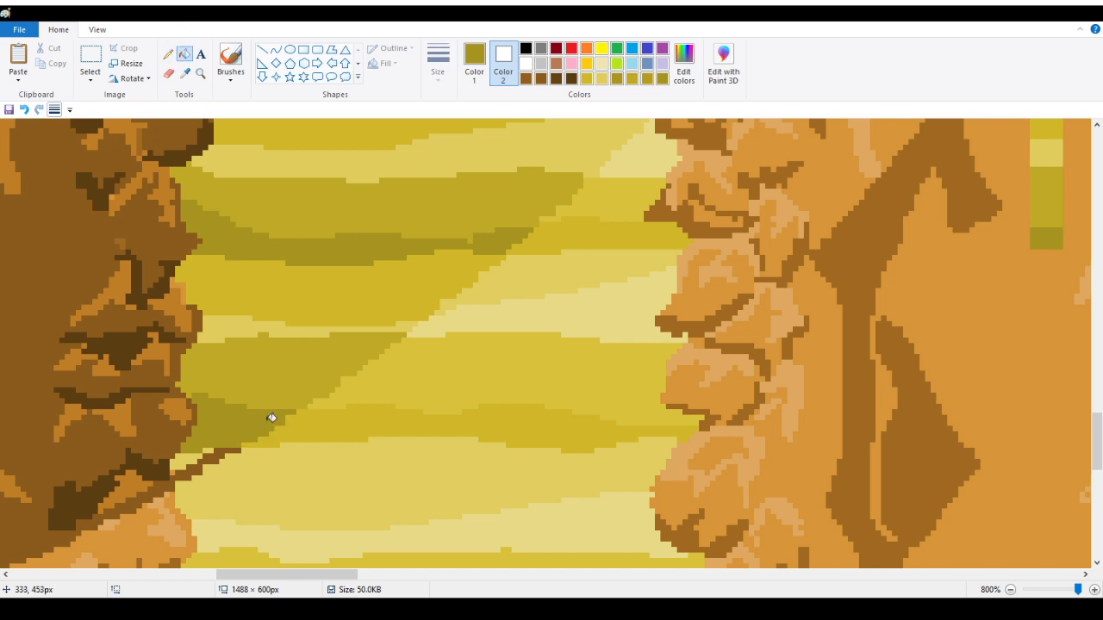
# Step: Cover brown pixels at the line's lower end beside the rocks with sampled light yellow
pyautogui.click(186, 76)
pyautogui.click(235, 328)
pyautogui.click(168, 53)
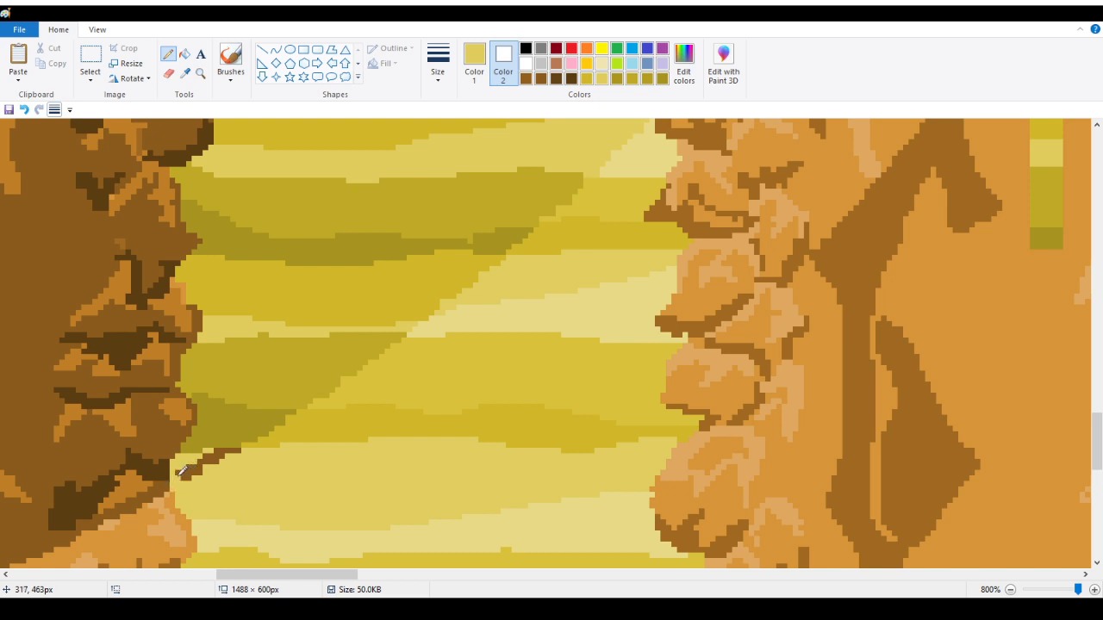
pyautogui.moveTo(182, 471); pyautogui.dragTo(192, 472)
# Step: Fill the last brown line segment on the path with sampled olive yellow
pyautogui.click(185, 74)
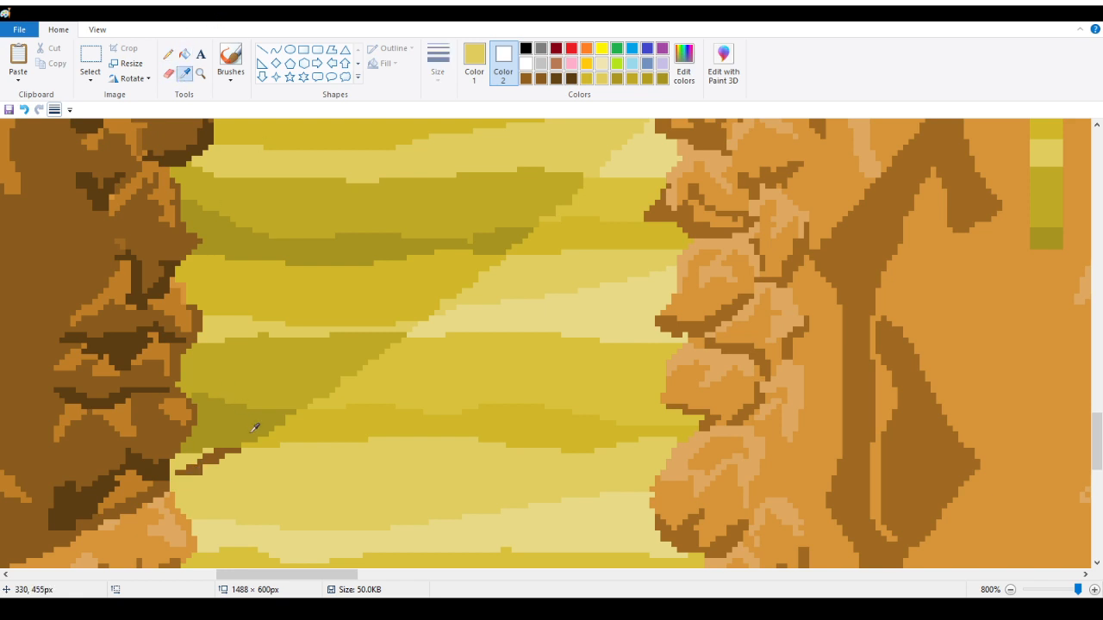
pyautogui.click(266, 382)
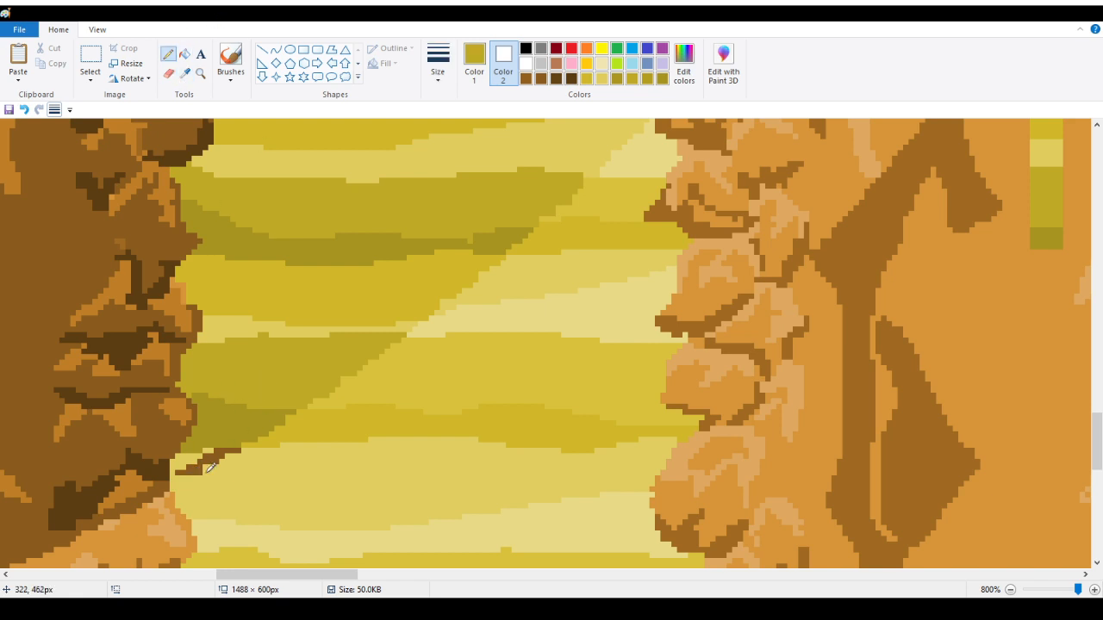
pyautogui.click(185, 53)
pyautogui.click(201, 463)
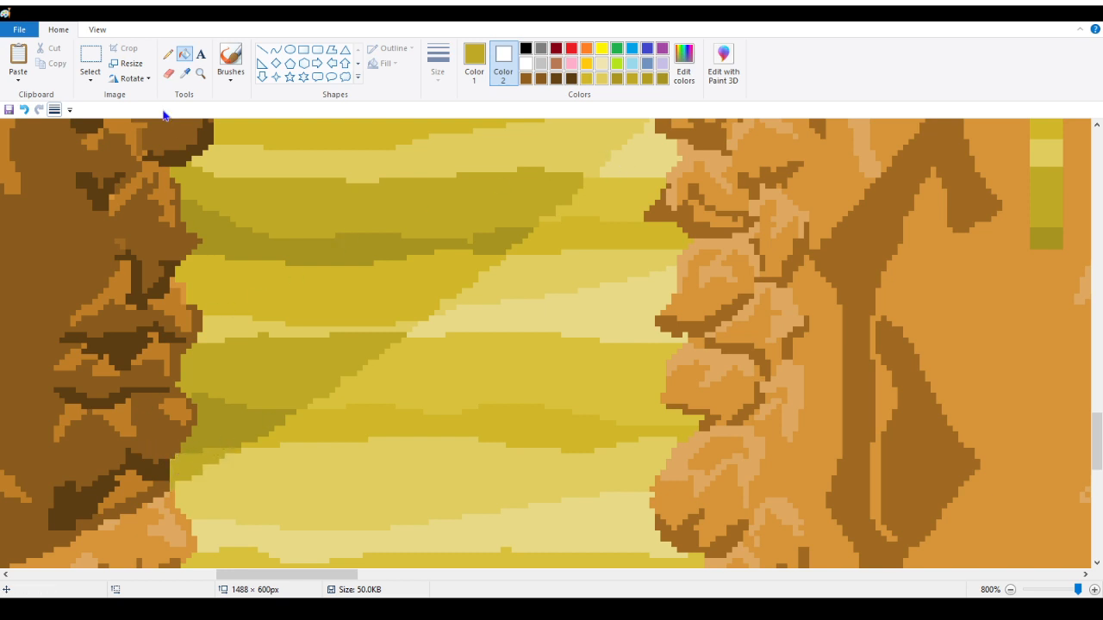
pyautogui.click(168, 54)
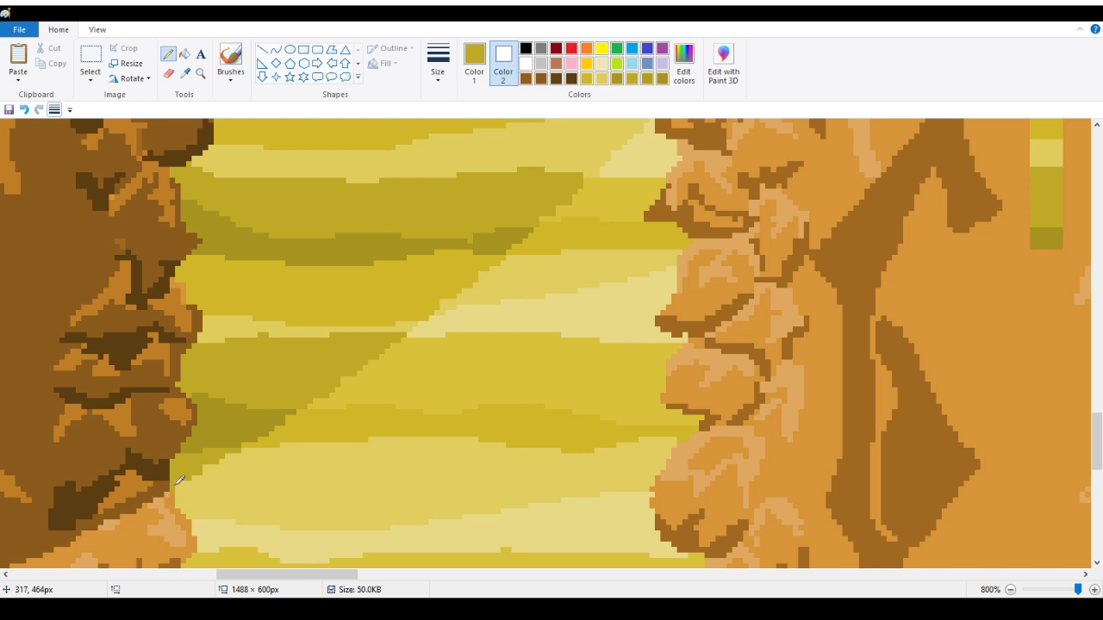
# Step: Check the finished path shadow in the full picture and examine the shadow's lower edge on the left mountain
pyautogui.moveTo(349, 574); pyautogui.dragTo(307, 593)
pyautogui.click(200, 73)
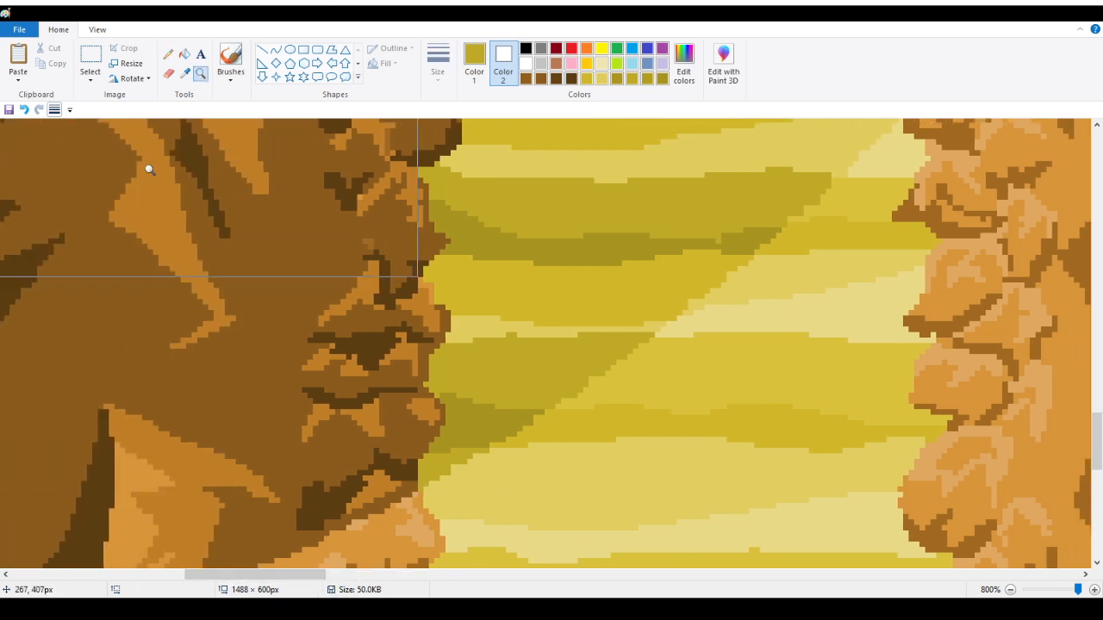
pyautogui.rightClick(115, 198)
pyautogui.rightClick(119, 201)
pyautogui.rightClick(119, 202)
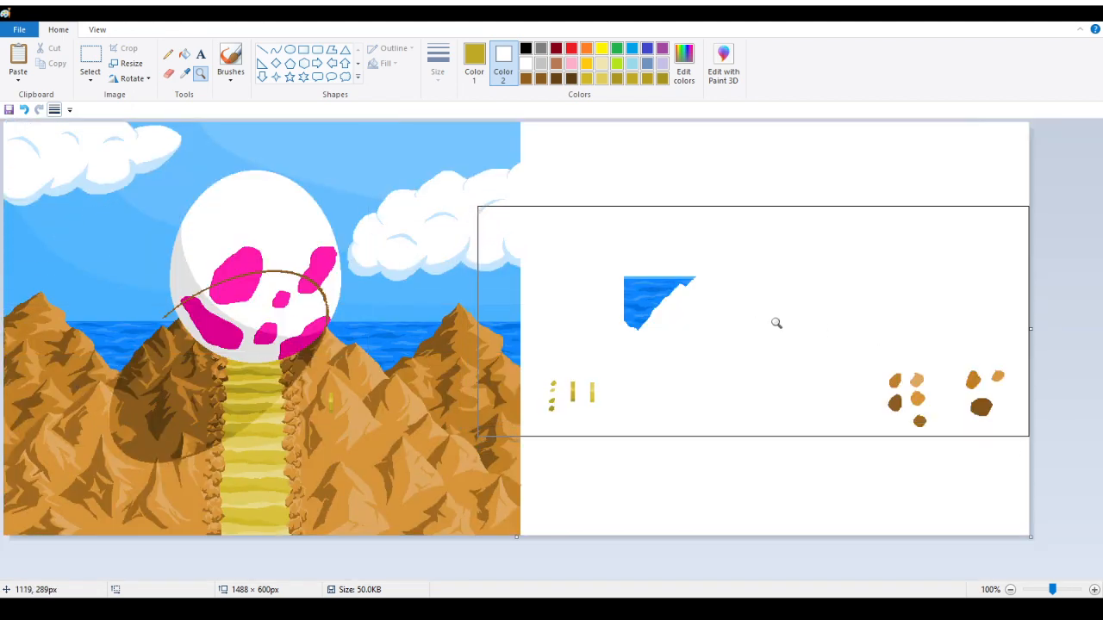
pyautogui.click(283, 378)
pyautogui.click(565, 422)
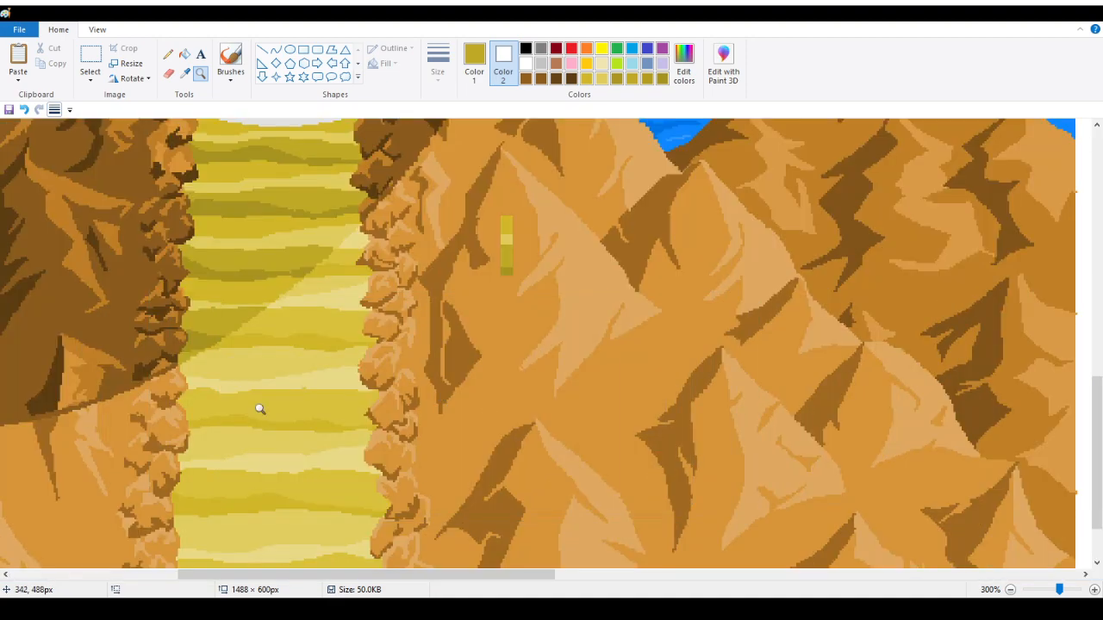
pyautogui.click(81, 409)
pyautogui.click(81, 408)
pyautogui.scroll(3, 474, 242)
pyautogui.click(660, 380)
pyautogui.click(310, 288)
pyautogui.click(290, 282)
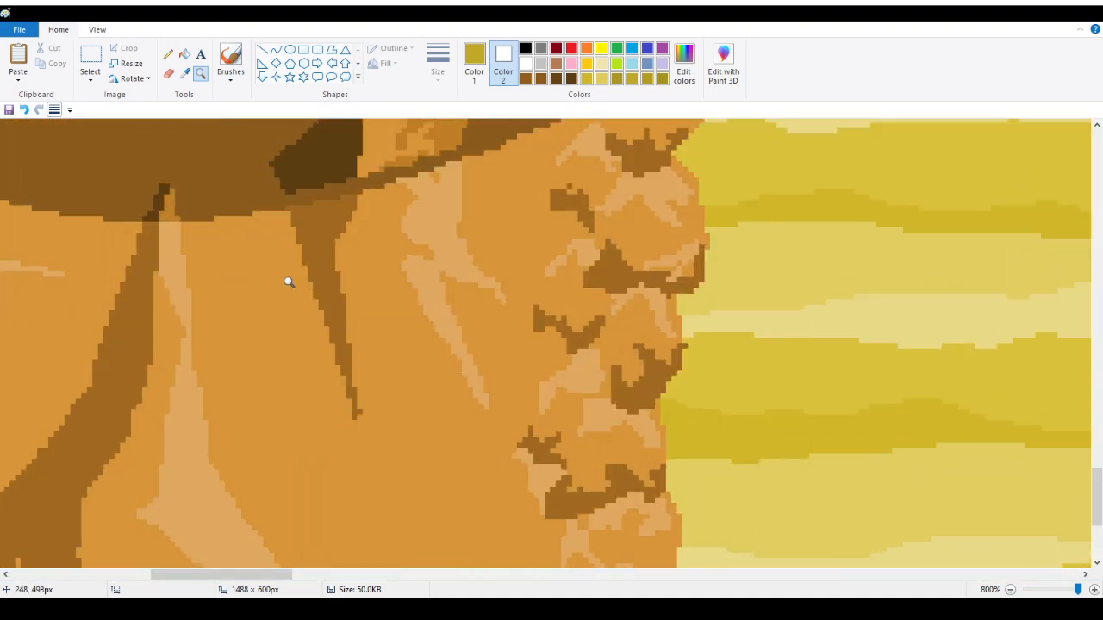
pyautogui.scroll(2, 305, 279)
pyautogui.scroll(2, 369, 307)
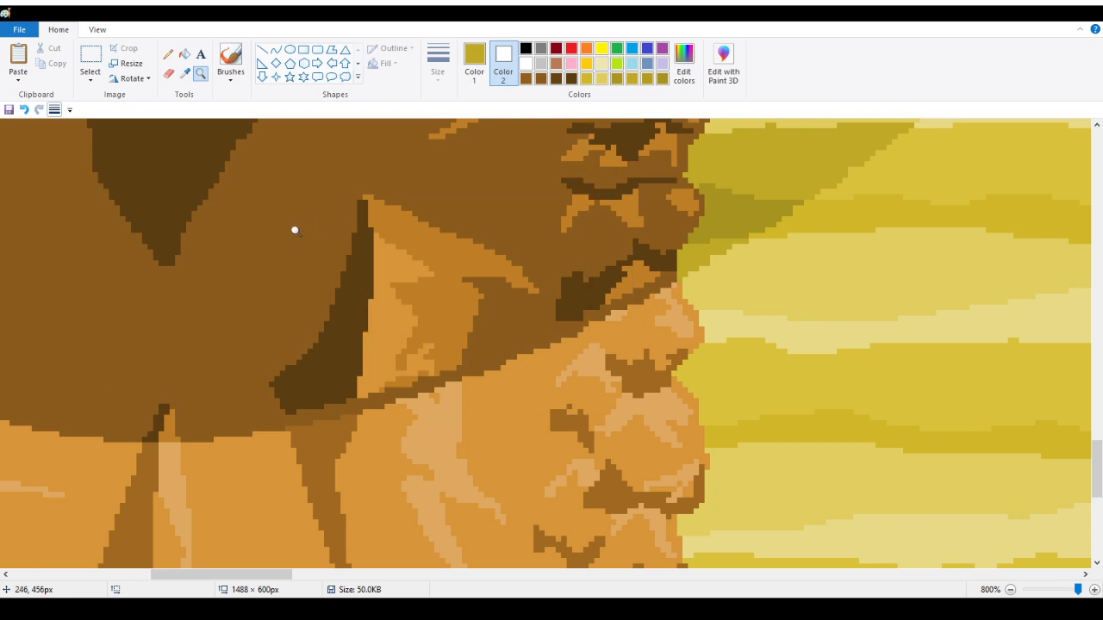
# Step: Bound the brown outline beneath the small left-mountain peak with dark brown pixels and fill its middle segment with sampled orange-brown
pyautogui.click(185, 76)
pyautogui.click(307, 369)
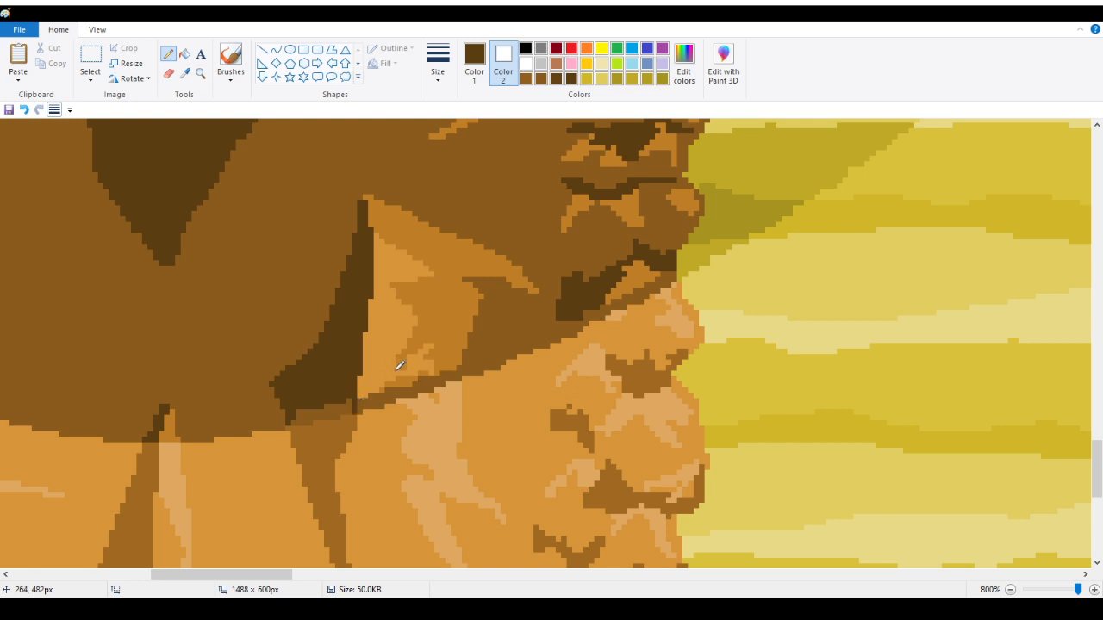
pyautogui.click(184, 74)
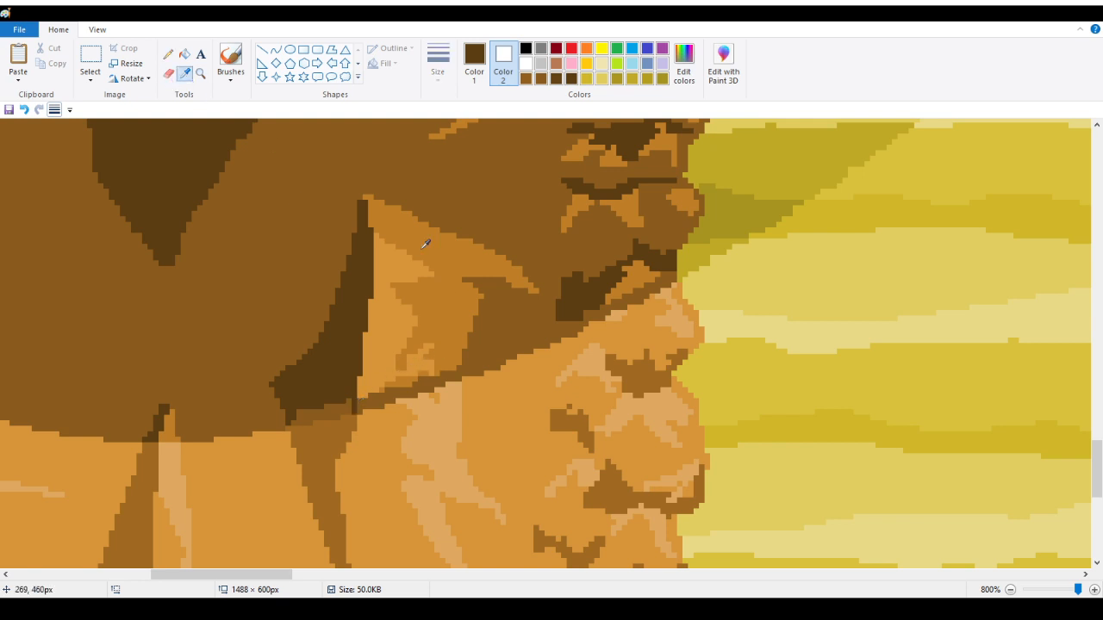
pyautogui.click(457, 312)
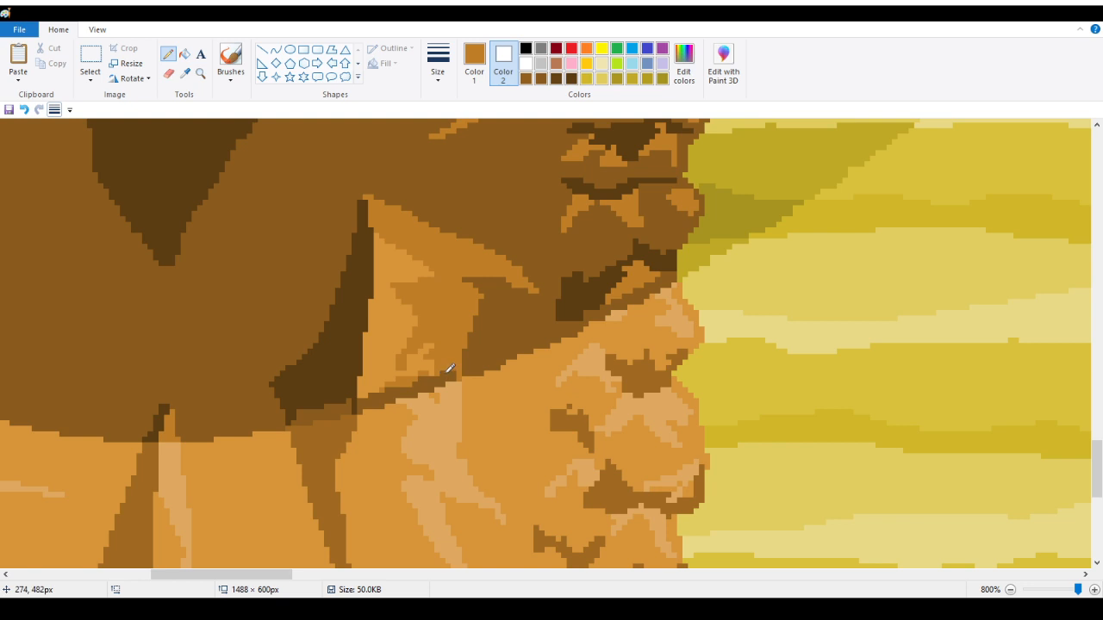
pyautogui.click(185, 54)
pyautogui.click(423, 382)
# Step: Fill the adjoining outline segment under the peak's dark side with dark brown and add light orange pixels across the orange-brown strip
pyautogui.click(185, 74)
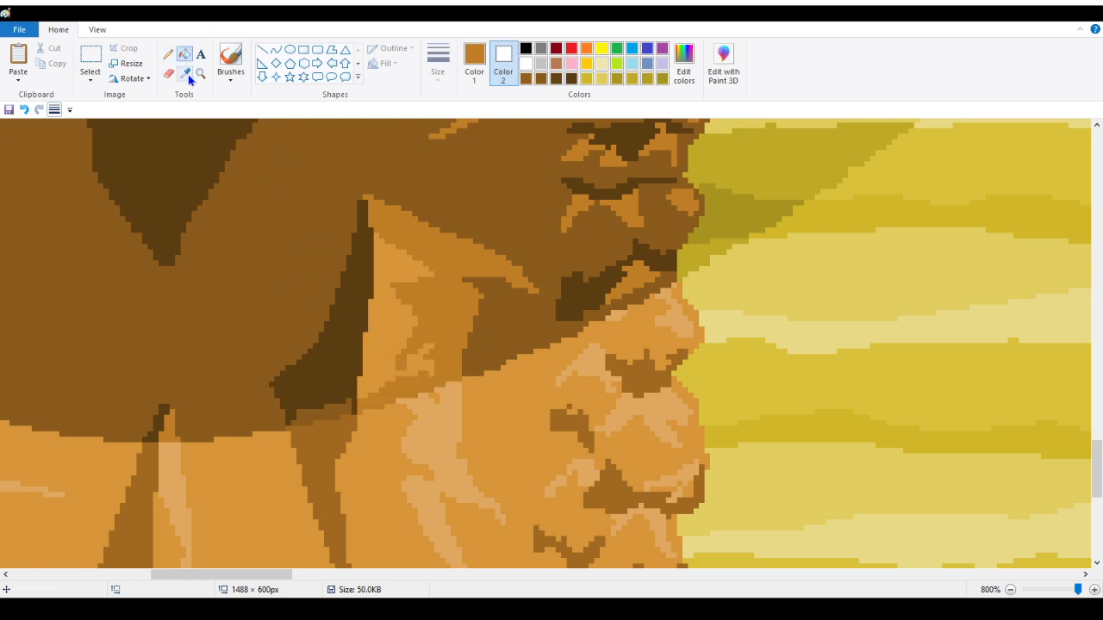
pyautogui.click(352, 379)
pyautogui.click(340, 406)
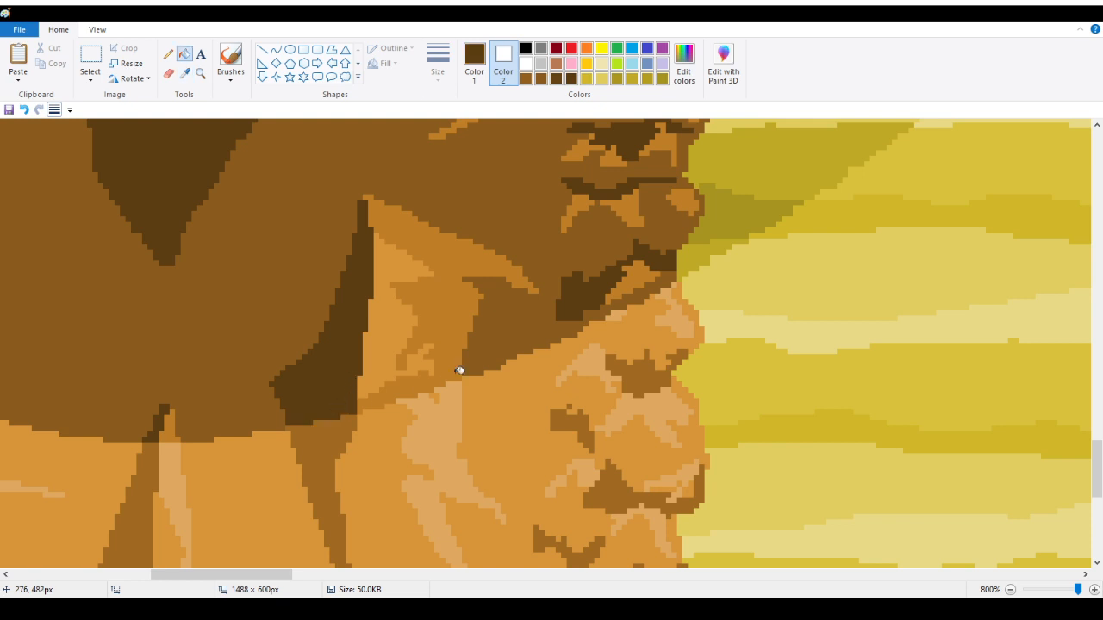
pyautogui.click(184, 74)
pyautogui.click(391, 359)
pyautogui.click(167, 52)
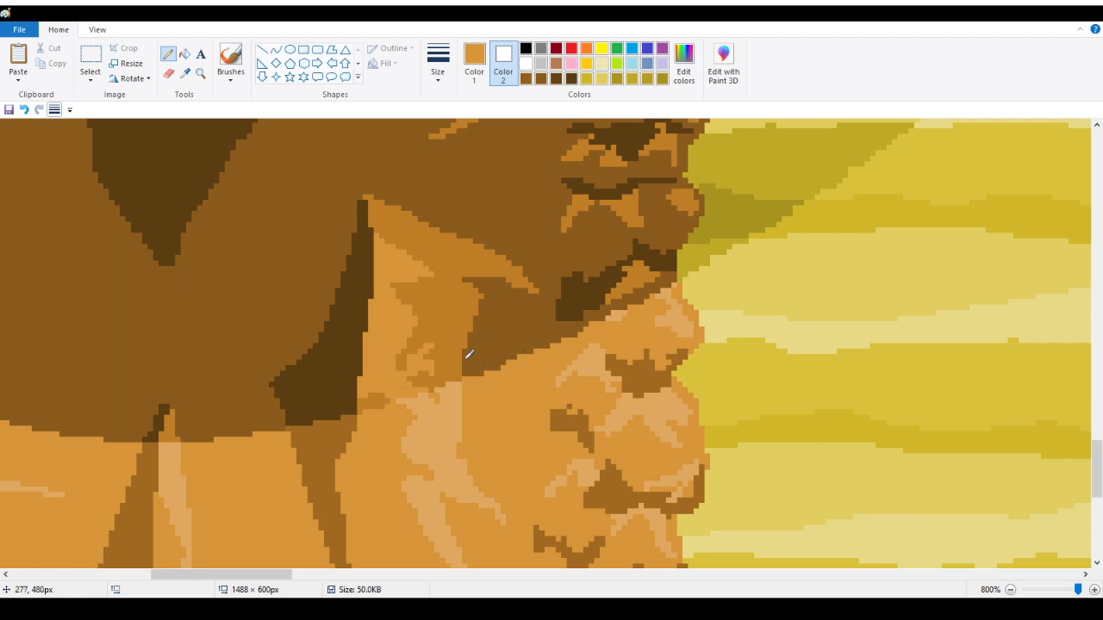
# Step: Remove the yellow and olive colour swatch from the mountain beside the path by filling its blocks with the sampled surrounding orange
pyautogui.click(200, 73)
pyautogui.rightClick(164, 283)
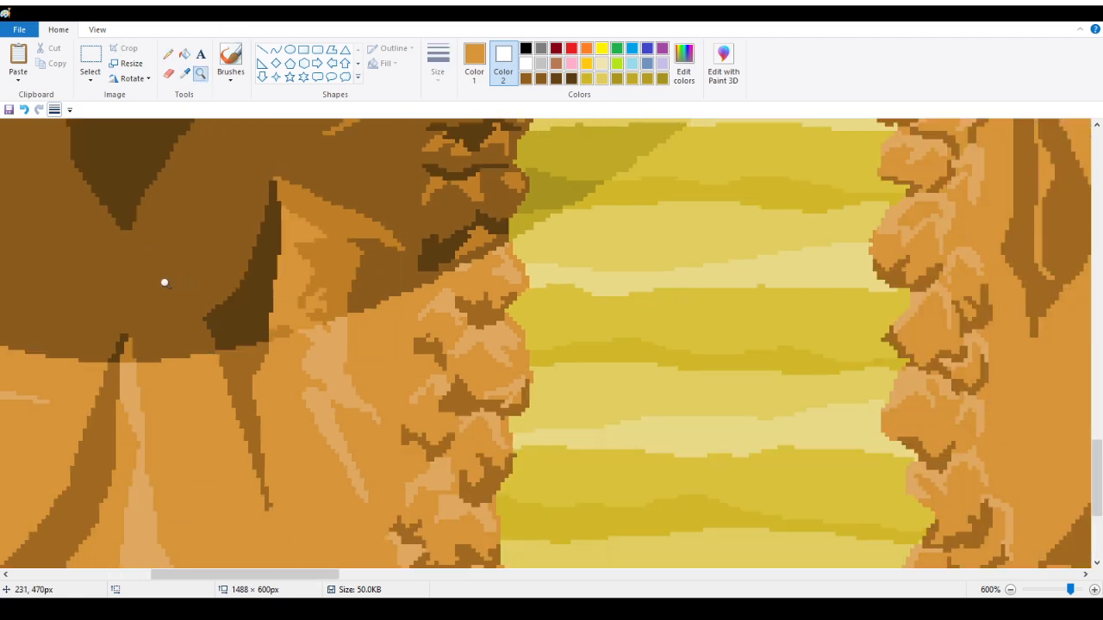
pyautogui.rightClick(165, 283)
pyautogui.rightClick(143, 283)
pyautogui.rightClick(143, 283)
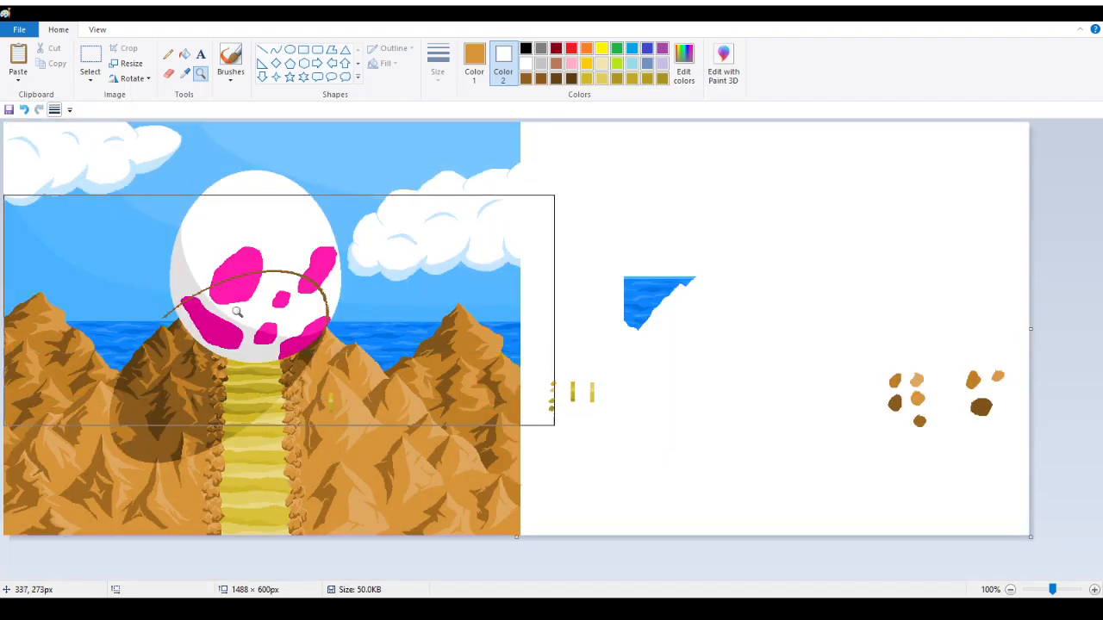
pyautogui.click(242, 362)
pyautogui.click(466, 332)
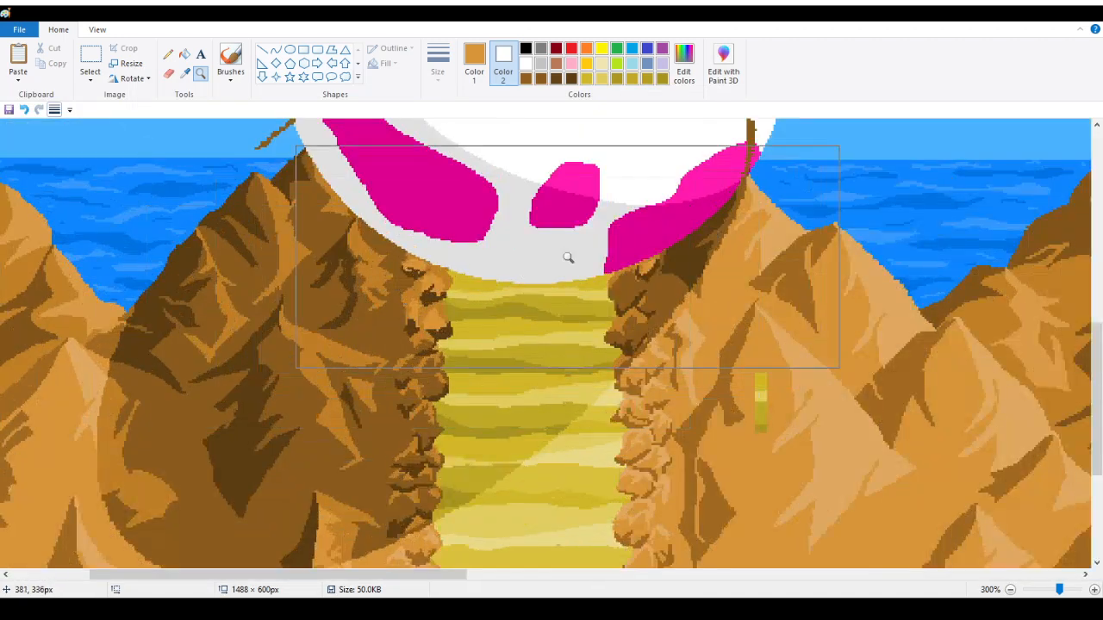
pyautogui.click(185, 74)
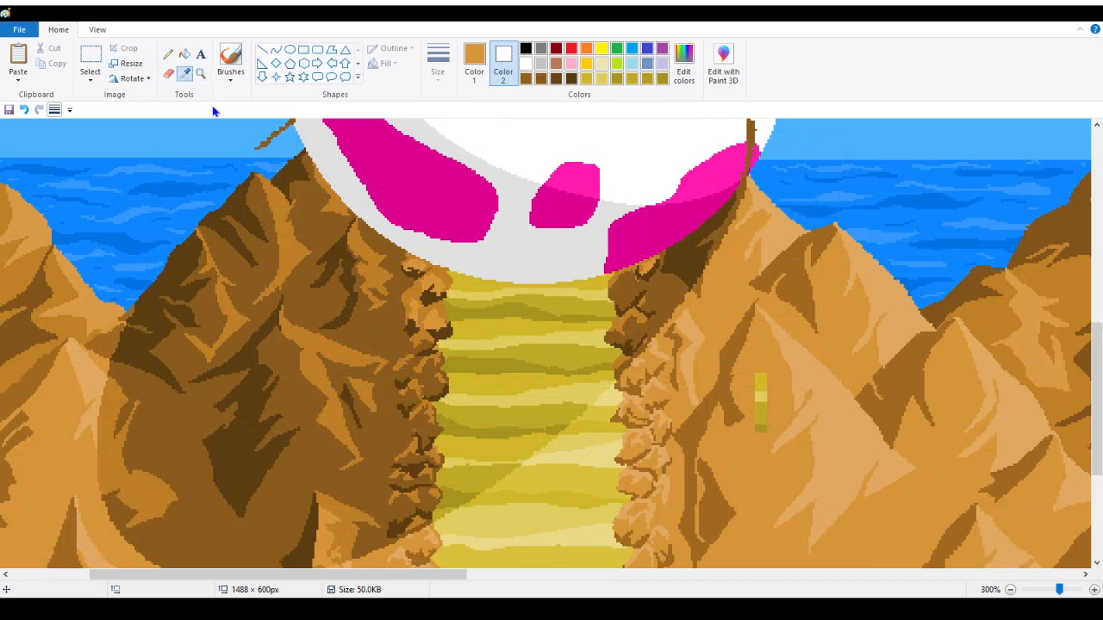
pyautogui.click(748, 462)
pyautogui.click(184, 54)
pyautogui.scroll(3, 446, 388)
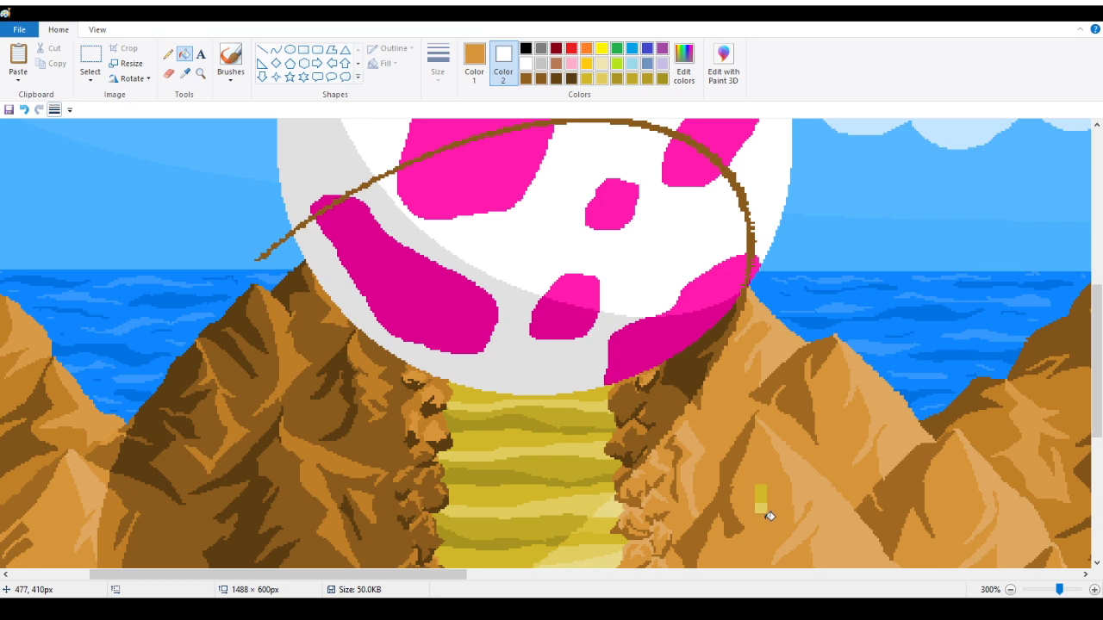
pyautogui.click(762, 507)
pyautogui.scroll(-3, 702, 449)
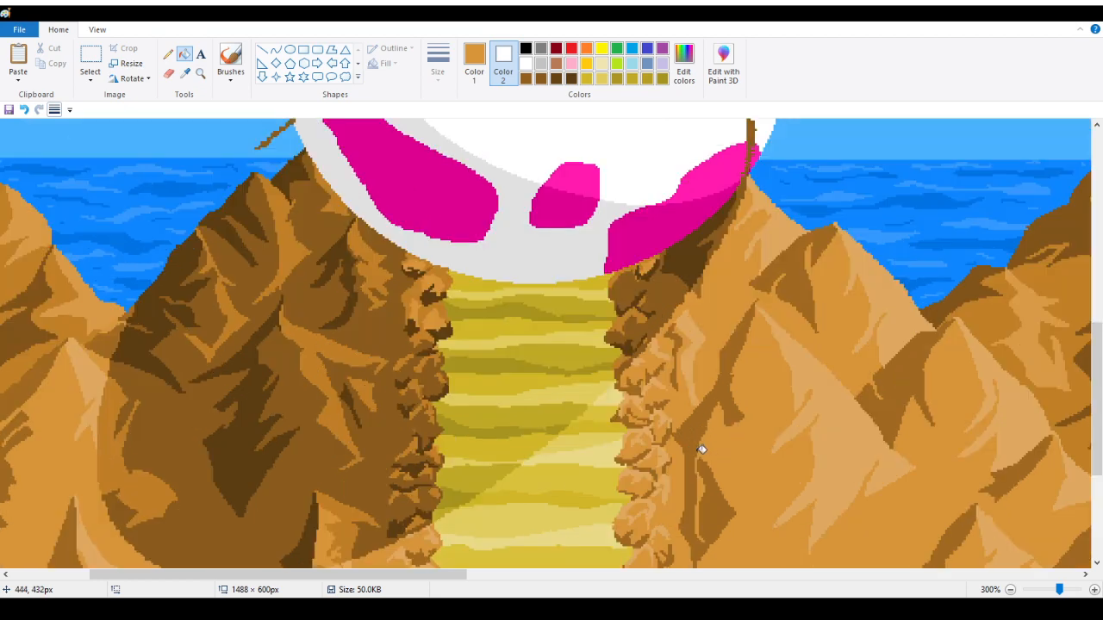
# Step: Select the brown and orange colour samples on the blank canvas and move them beside the picture's lower edge, beneath the yellow samples
pyautogui.click(200, 73)
pyautogui.rightClick(166, 235)
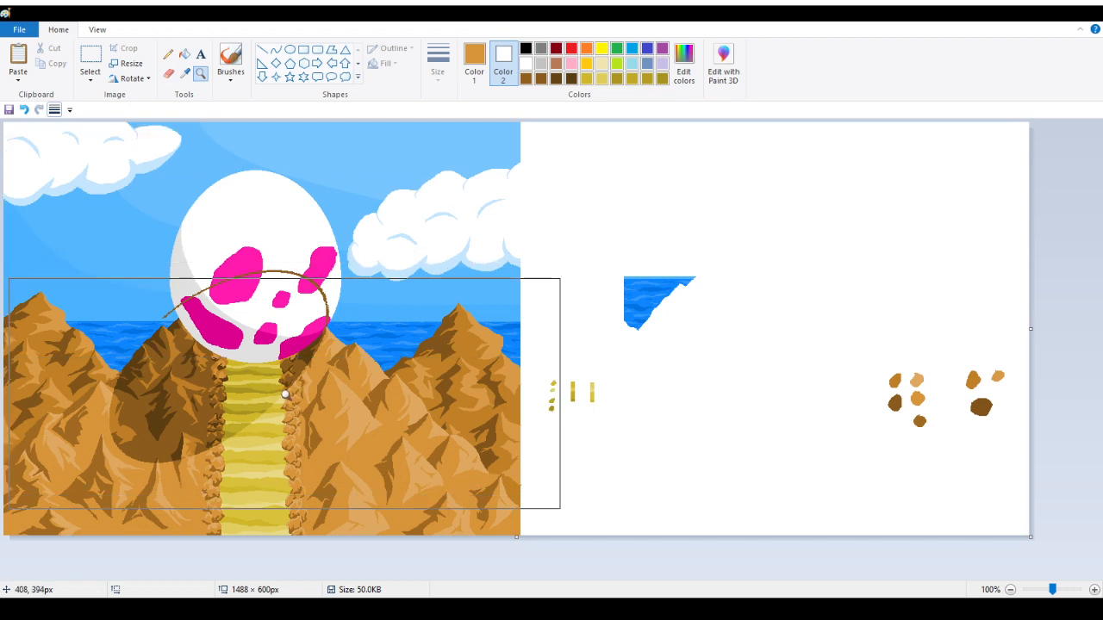
pyautogui.click(306, 313)
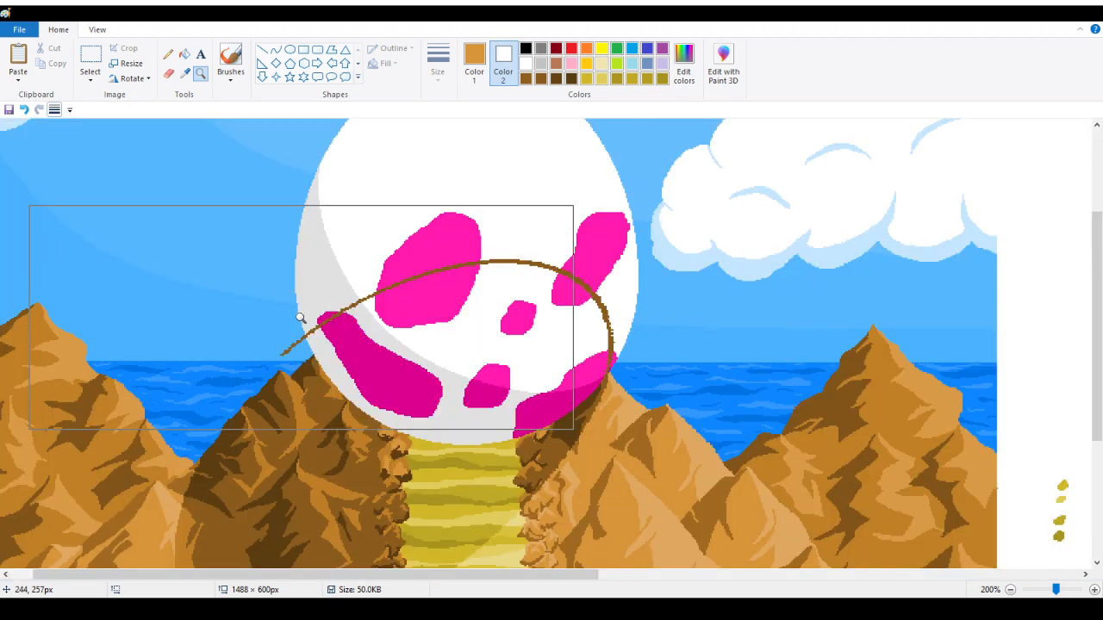
pyautogui.click(301, 317)
pyautogui.rightClick(542, 296)
pyautogui.rightClick(517, 302)
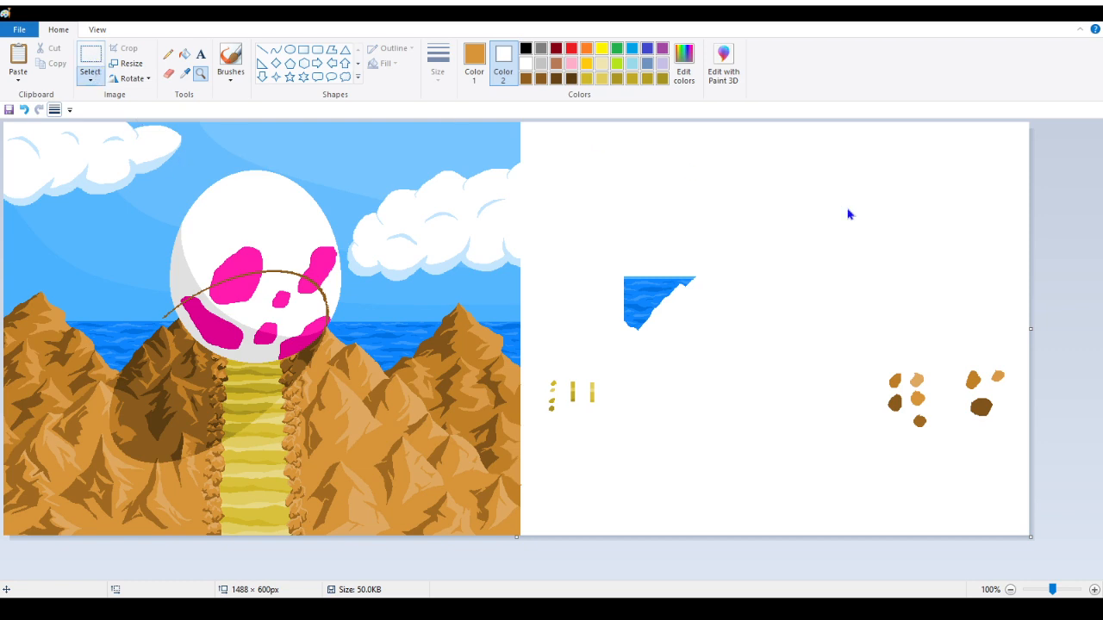
pyautogui.click(90, 57)
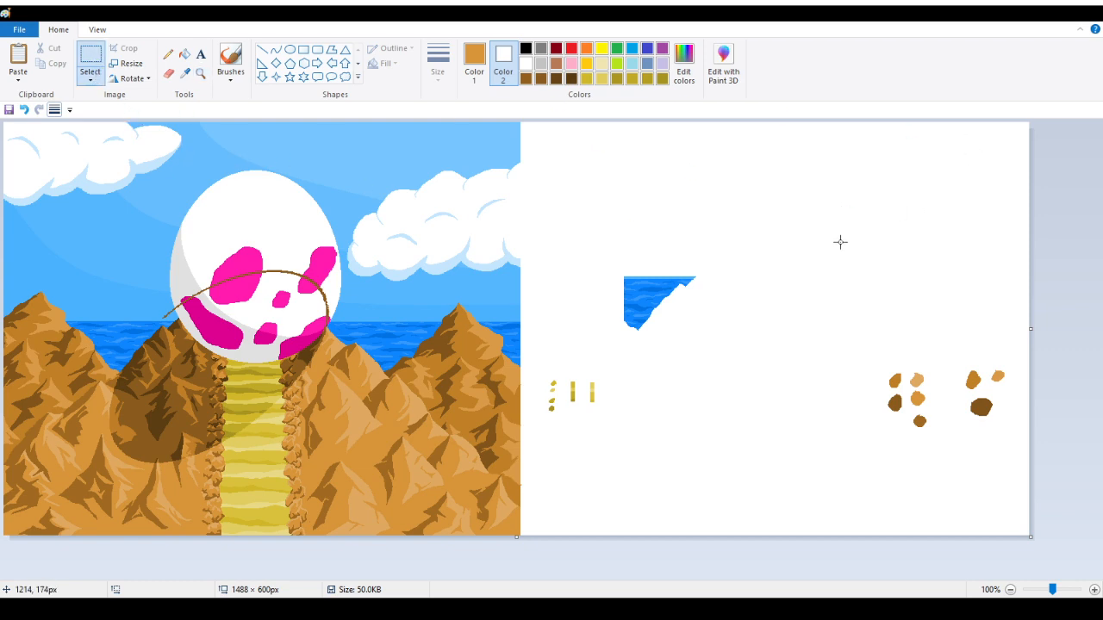
pyautogui.moveTo(815, 329); pyautogui.dragTo(1017, 492)
pyautogui.moveTo(980, 388); pyautogui.dragTo(625, 502)
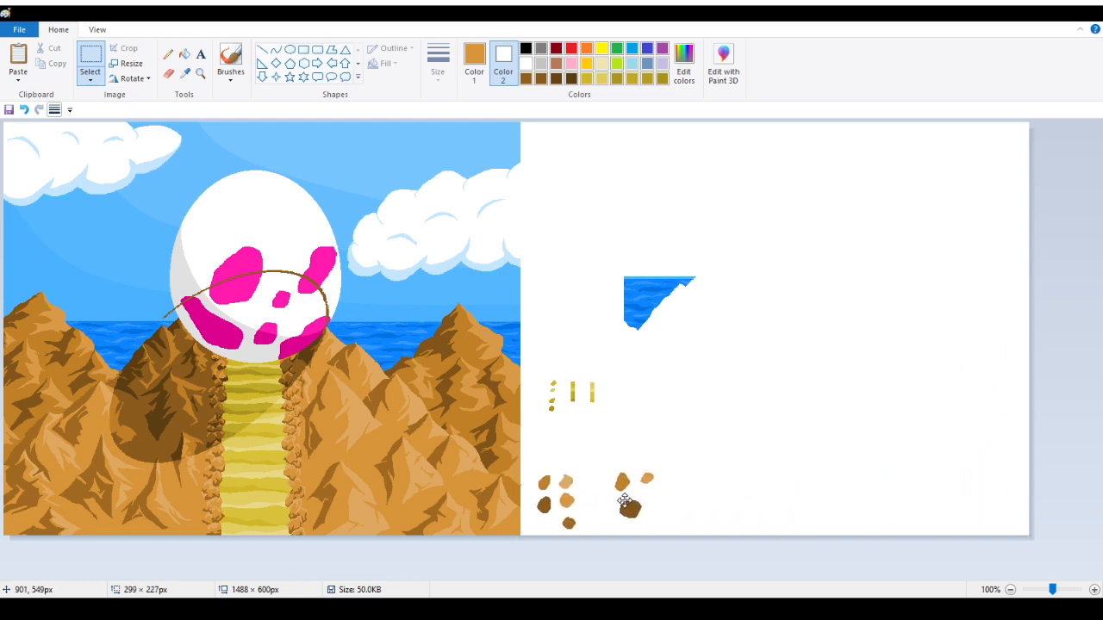
# Step: Move the cut-out sea piece on the blank canvas up beside the picture, well above the yellow samples
pyautogui.click(734, 327)
pyautogui.moveTo(586, 243); pyautogui.dragTo(701, 341)
pyautogui.moveTo(643, 294); pyautogui.dragTo(577, 206)
pyautogui.click(681, 284)
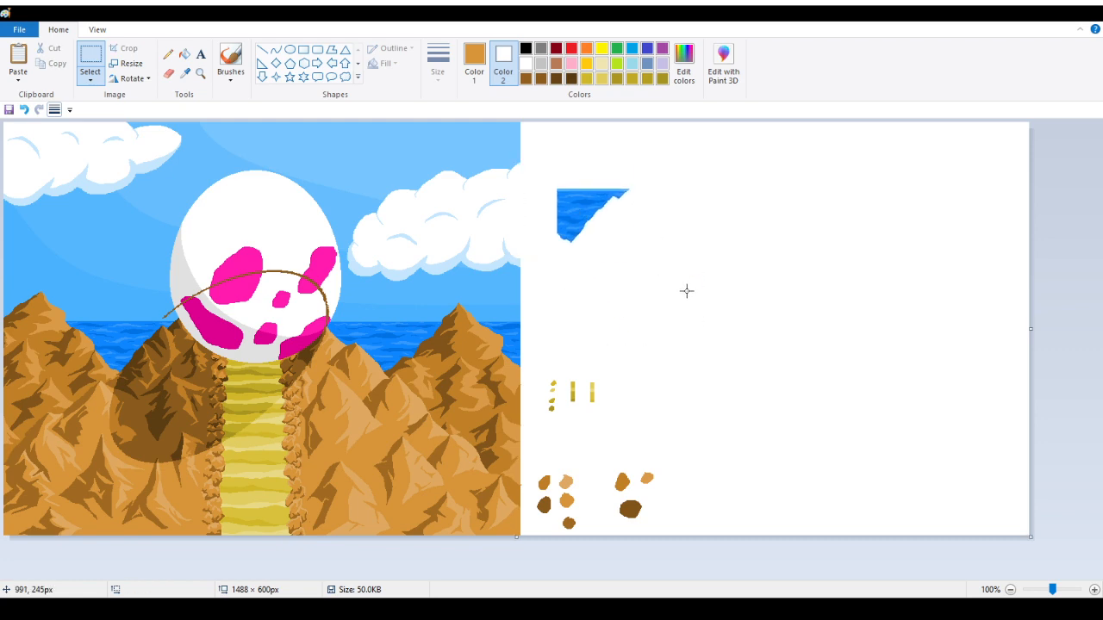
# Step: Paste the copied ball section and place it on the far side of the blank canvas, clear of the colour samples
pyautogui.hotkey('ctrl', 'v')
pyautogui.moveTo(133, 261); pyautogui.dragTo(899, 307)
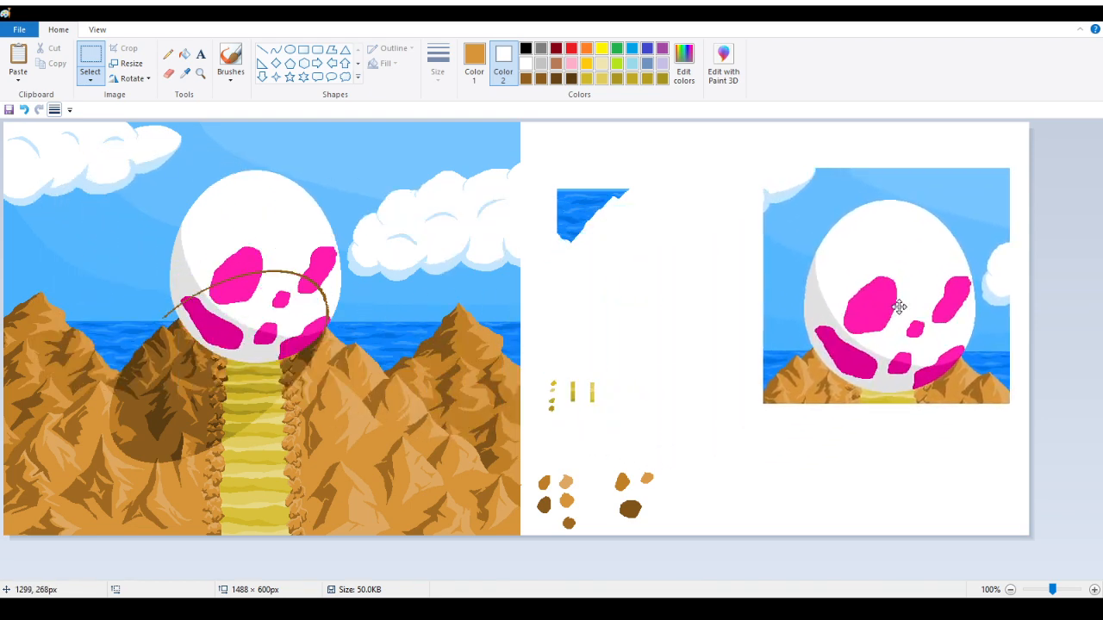
pyautogui.click(821, 497)
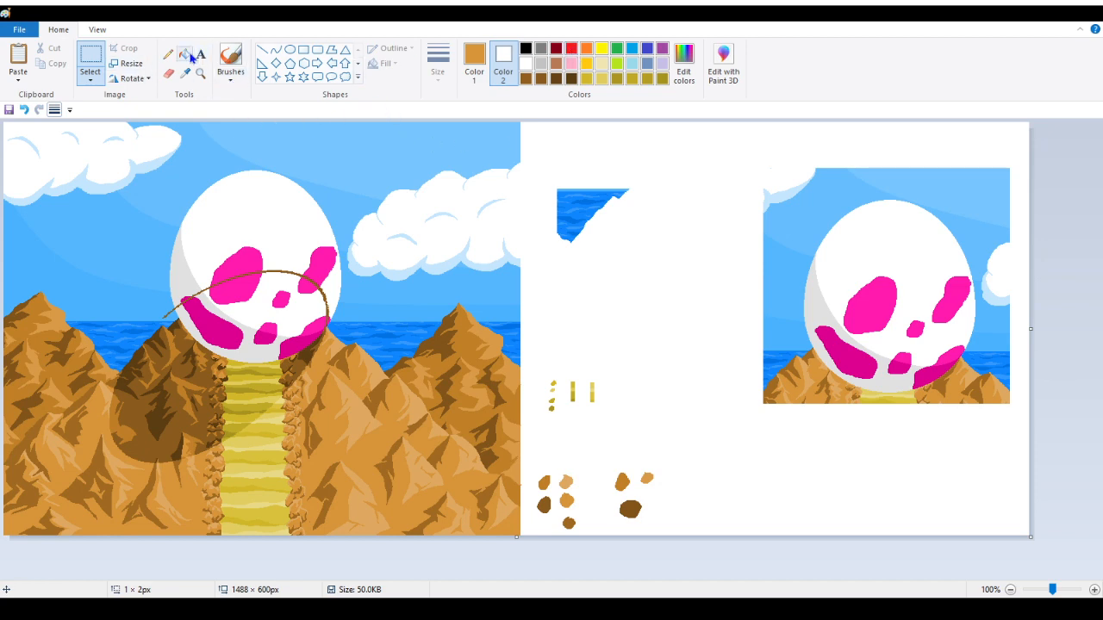
# Step: Fill the white area of the pasted ball with red
pyautogui.click(572, 48)
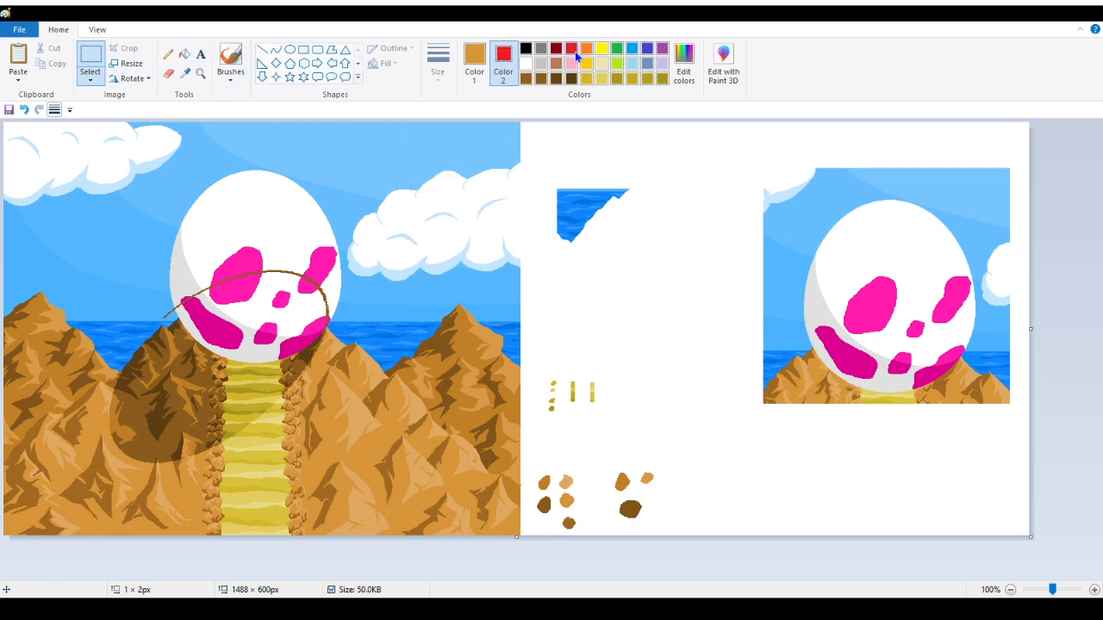
pyautogui.click(184, 54)
pyautogui.click(927, 253)
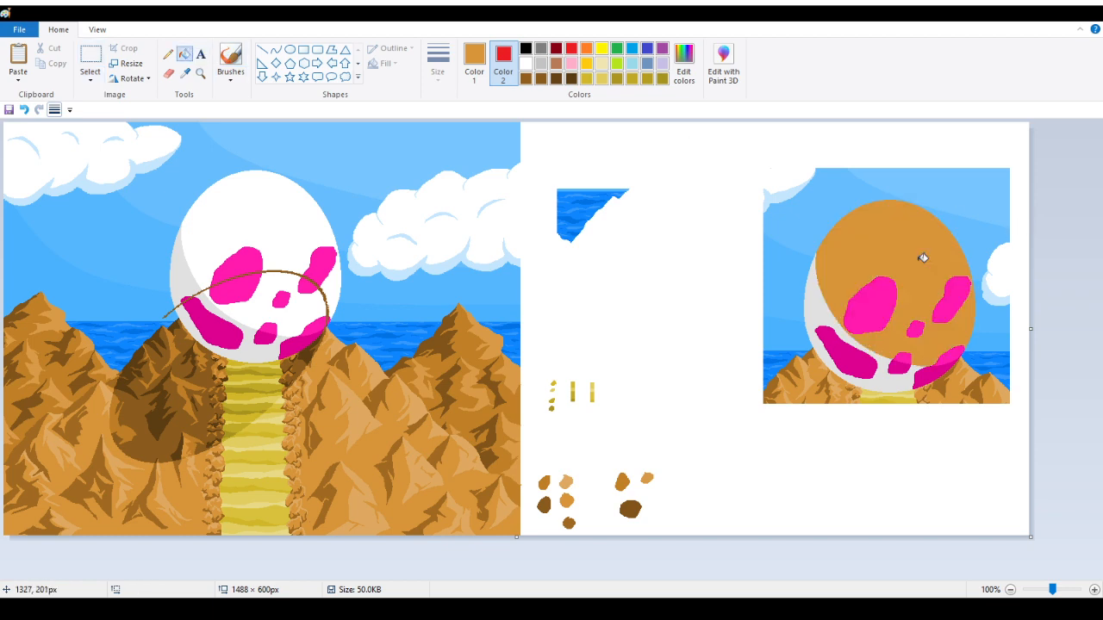
pyautogui.rightClick(924, 240)
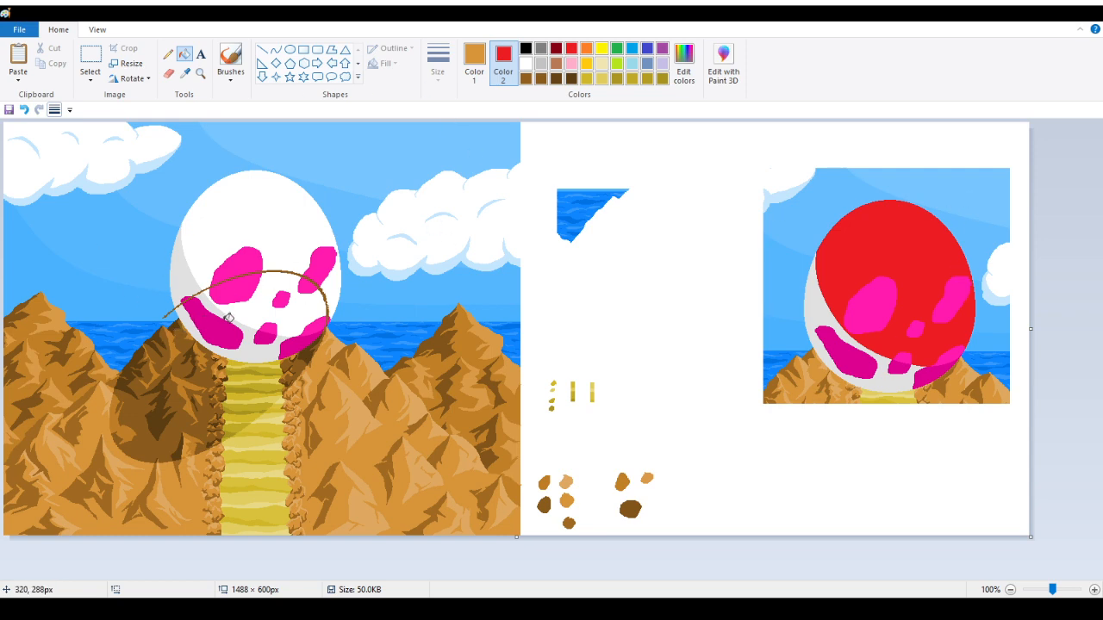
pyautogui.click(200, 73)
pyautogui.click(935, 289)
pyautogui.scroll(3, 739, 278)
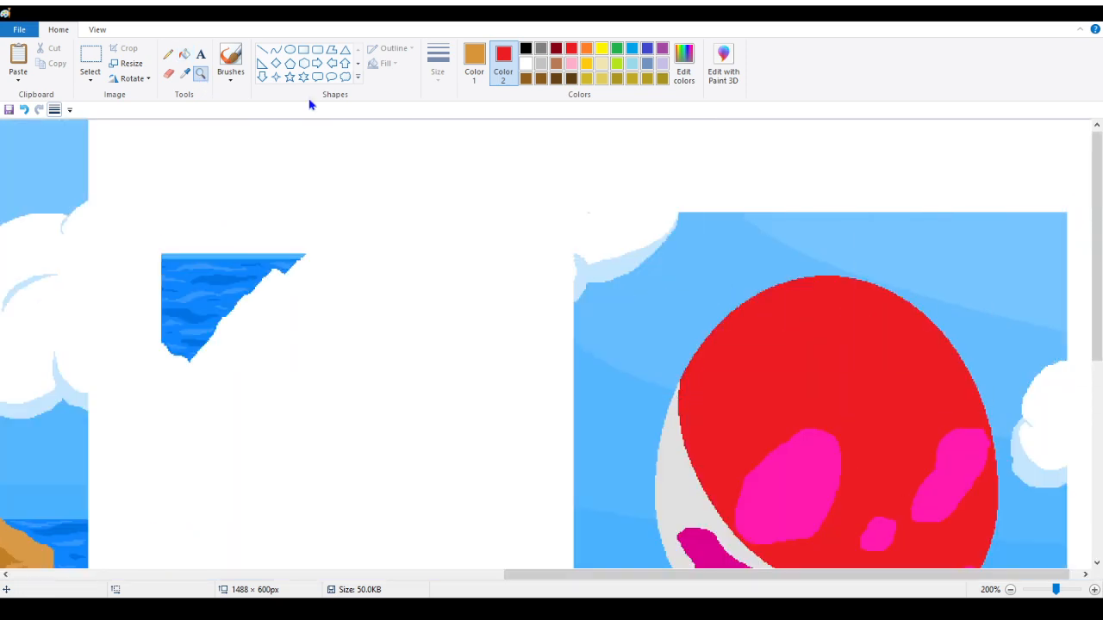
pyautogui.click(185, 59)
pyautogui.click(624, 262)
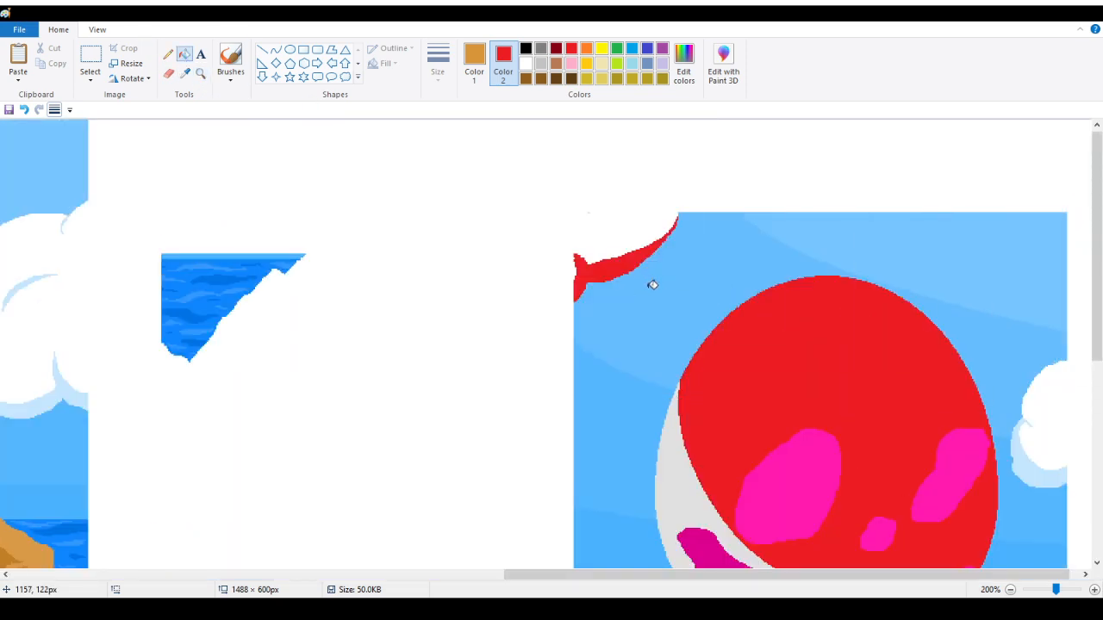
pyautogui.click(652, 286)
pyautogui.click(24, 110)
pyautogui.click(24, 110)
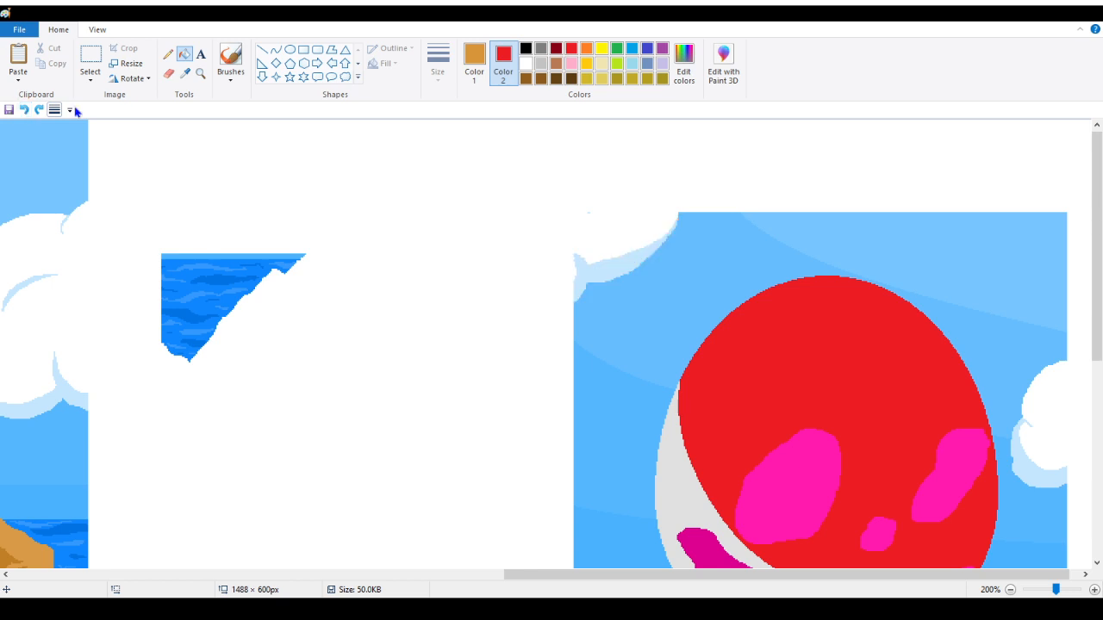
# Step: Erase the sky and cloud areas around the pasted ball by filling them with white
pyautogui.click(526, 62)
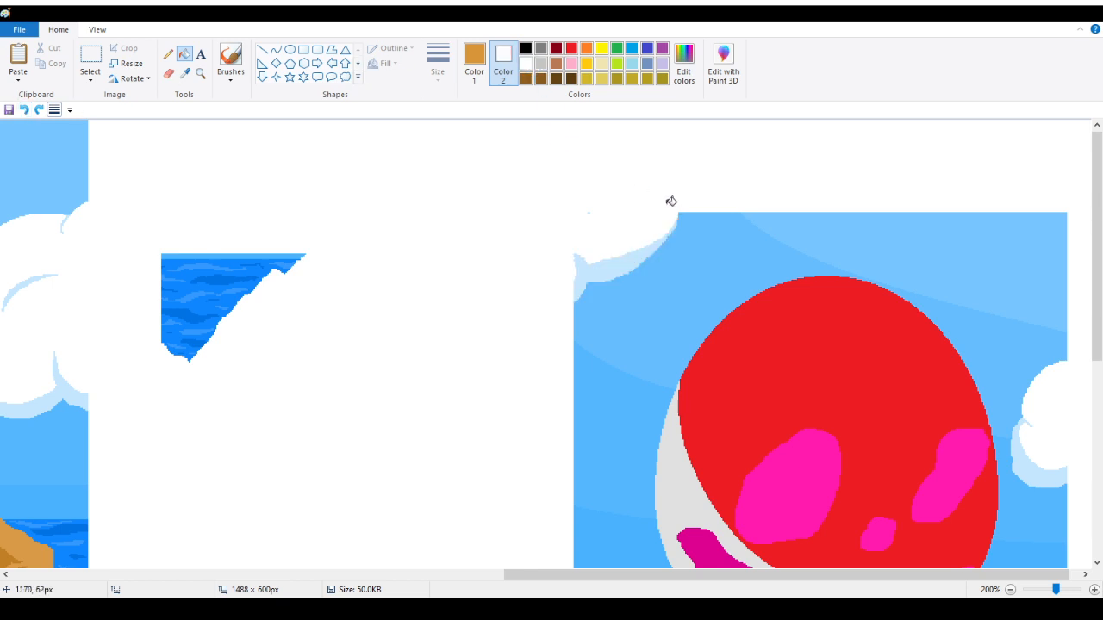
pyautogui.rightClick(629, 257)
pyautogui.rightClick(694, 281)
pyautogui.rightClick(945, 242)
pyautogui.scroll(-3, 1040, 272)
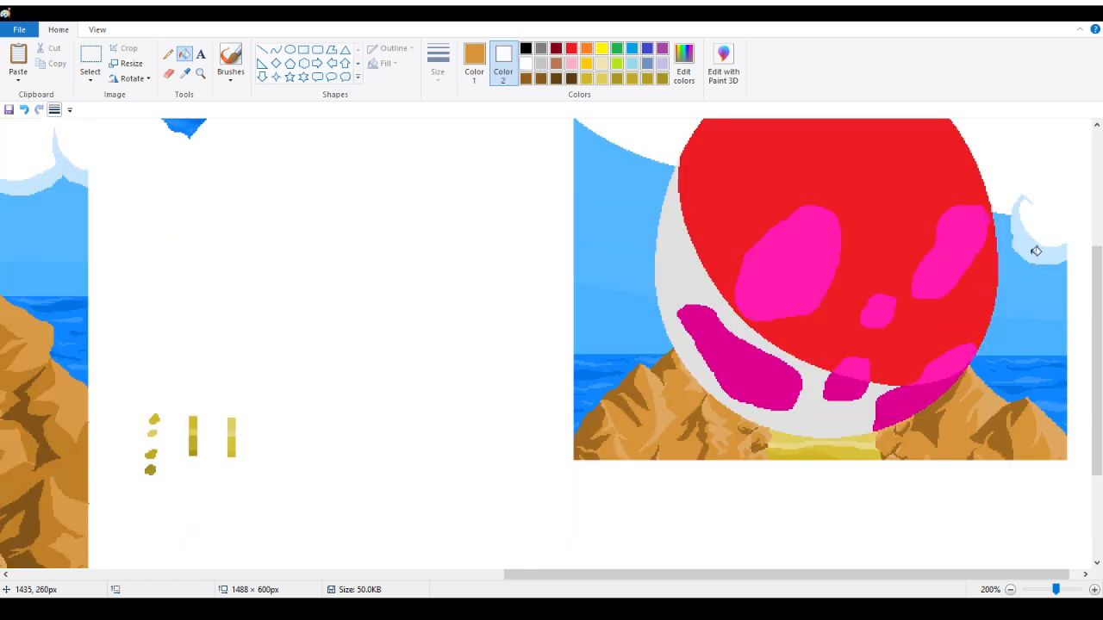
pyautogui.rightClick(1036, 250)
pyautogui.rightClick(1033, 283)
pyautogui.rightClick(612, 272)
pyautogui.rightClick(606, 338)
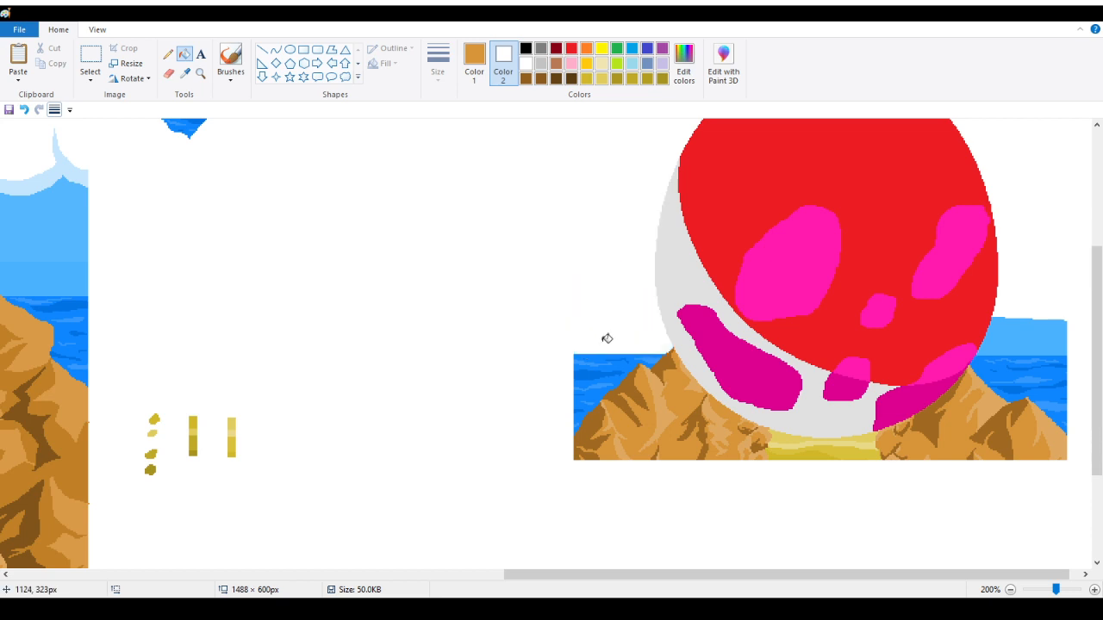
pyautogui.rightClick(1042, 331)
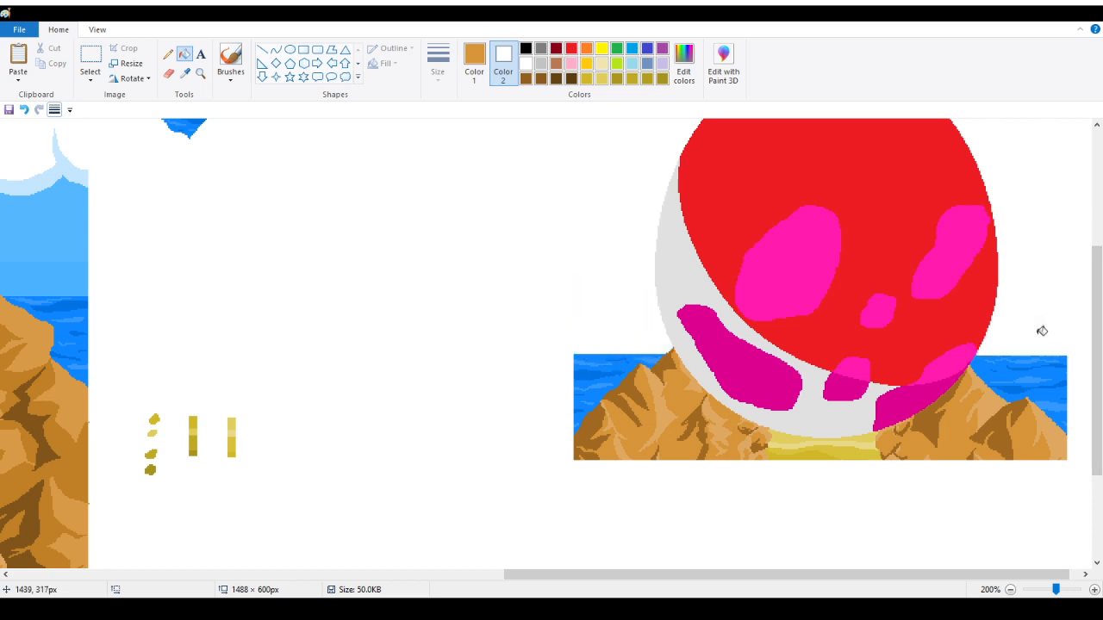
# Step: Fill most of the path, the right-hand mountains and part of the sea beside the pasted ball with white
pyautogui.rightClick(1003, 369)
pyautogui.rightClick(990, 396)
pyautogui.rightClick(963, 422)
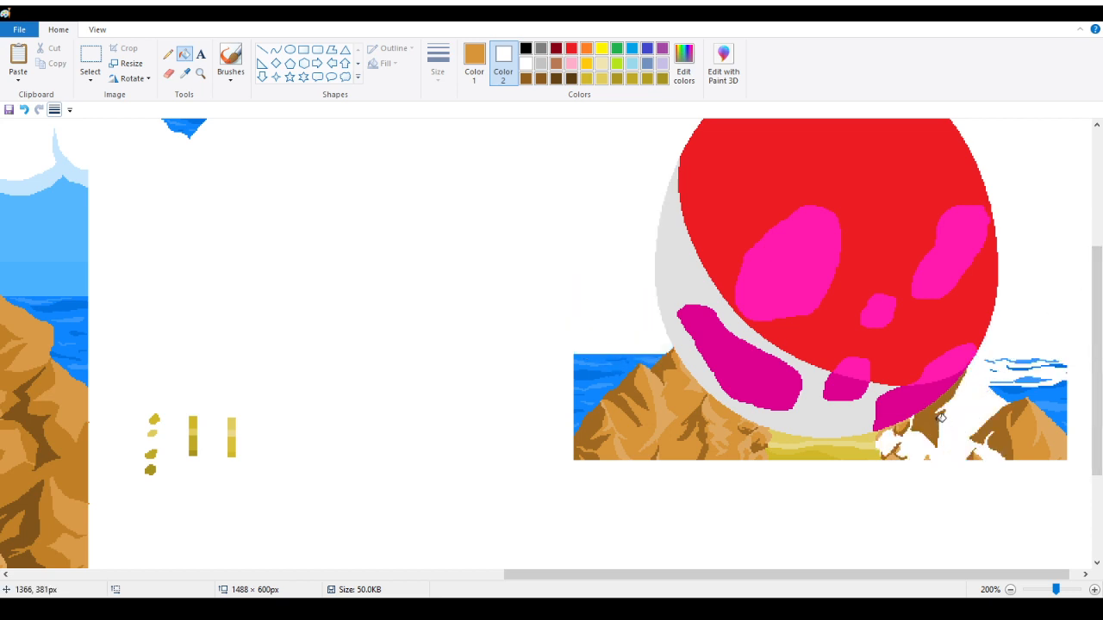
pyautogui.rightClick(941, 418)
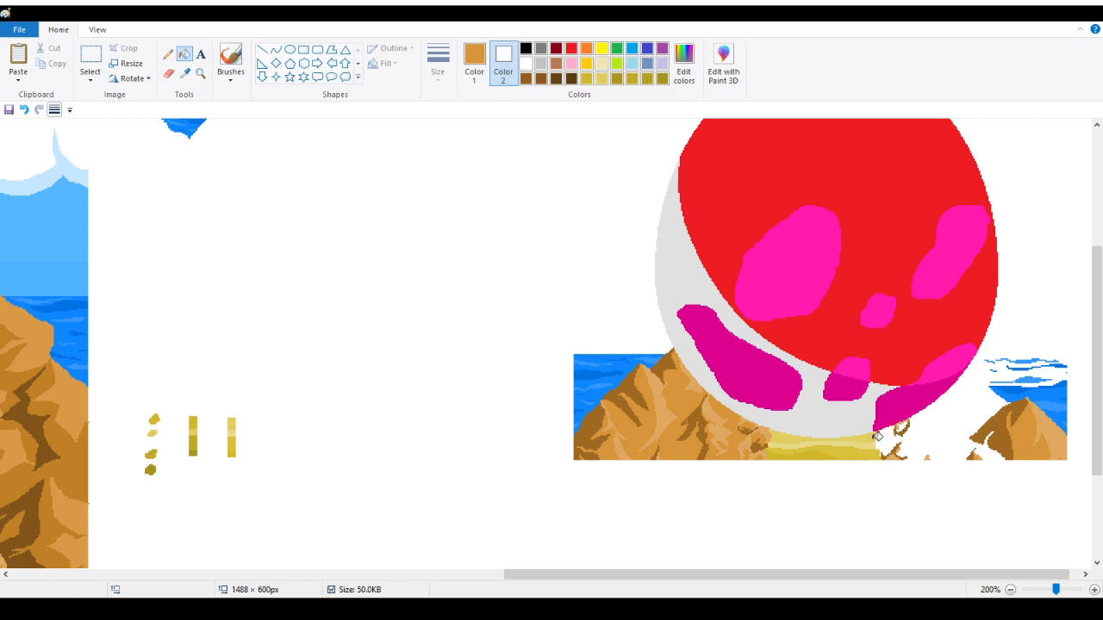
pyautogui.rightClick(855, 447)
pyautogui.rightClick(816, 451)
pyautogui.rightClick(786, 444)
pyautogui.rightClick(788, 434)
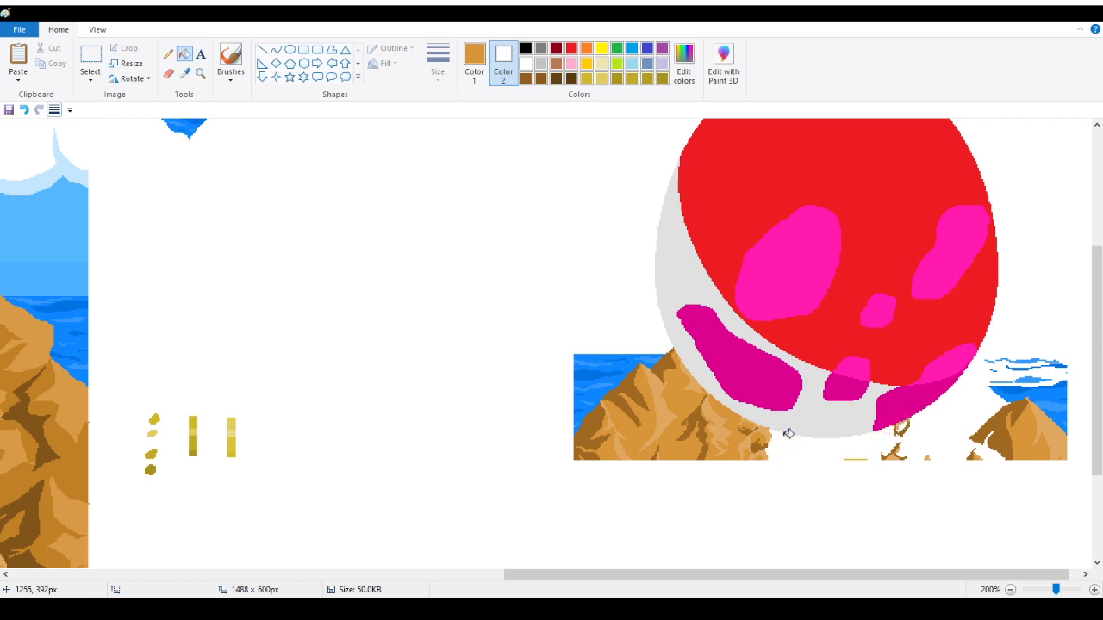
pyautogui.rightClick(993, 404)
pyautogui.rightClick(1034, 436)
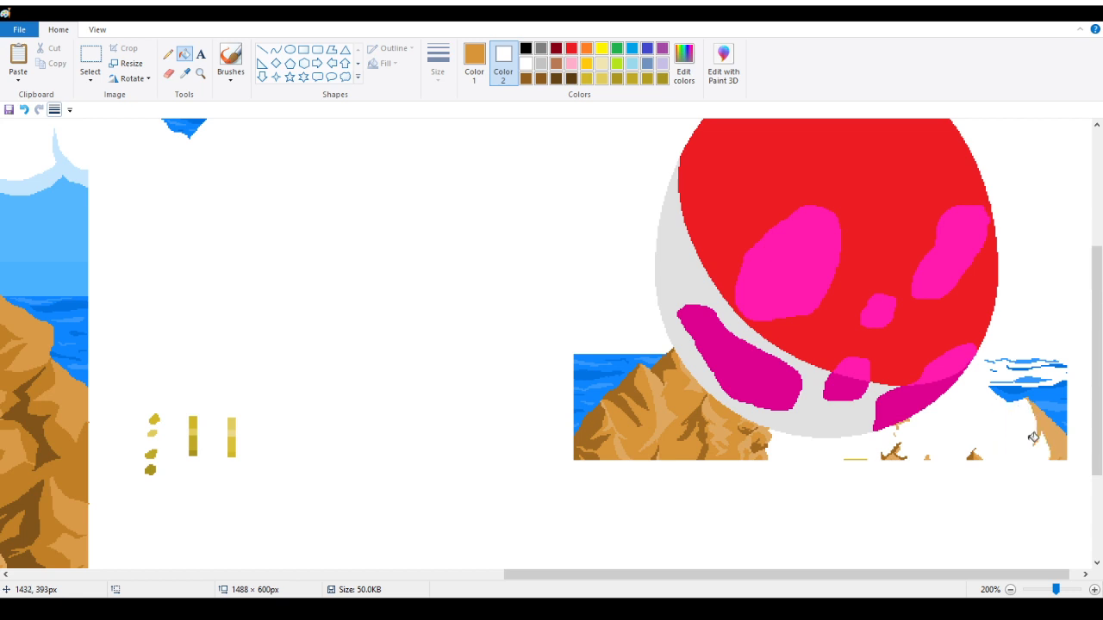
pyautogui.rightClick(1048, 417)
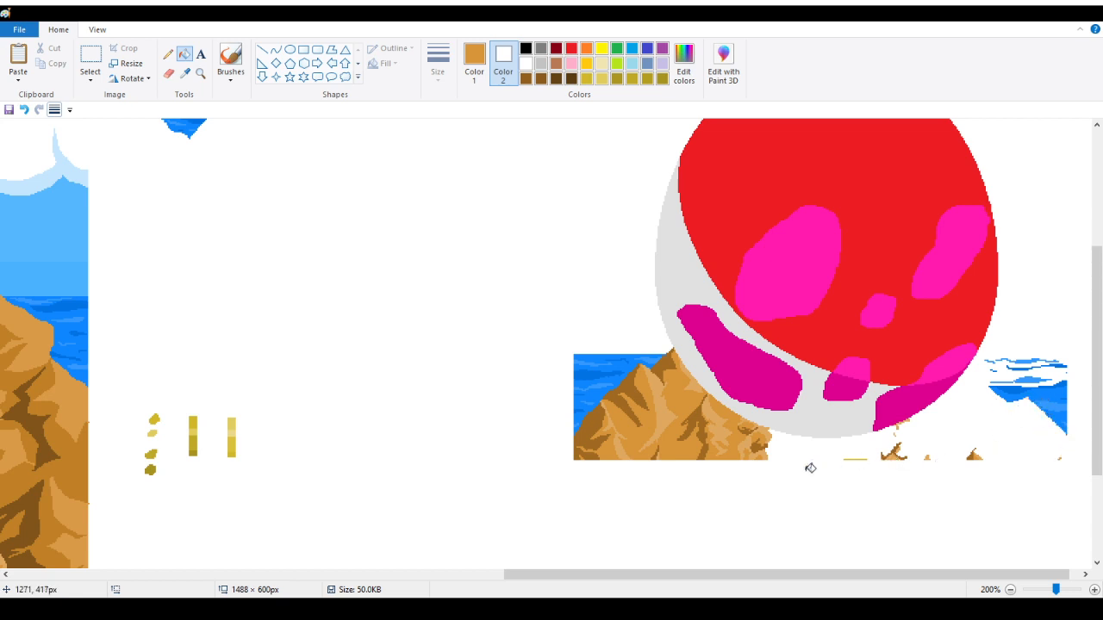
# Step: Fill the main areas of the left-hand mountain, rocks and sea beside the pasted ball with white
pyautogui.rightClick(758, 444)
pyautogui.rightClick(724, 429)
pyautogui.rightClick(647, 419)
pyautogui.rightClick(586, 425)
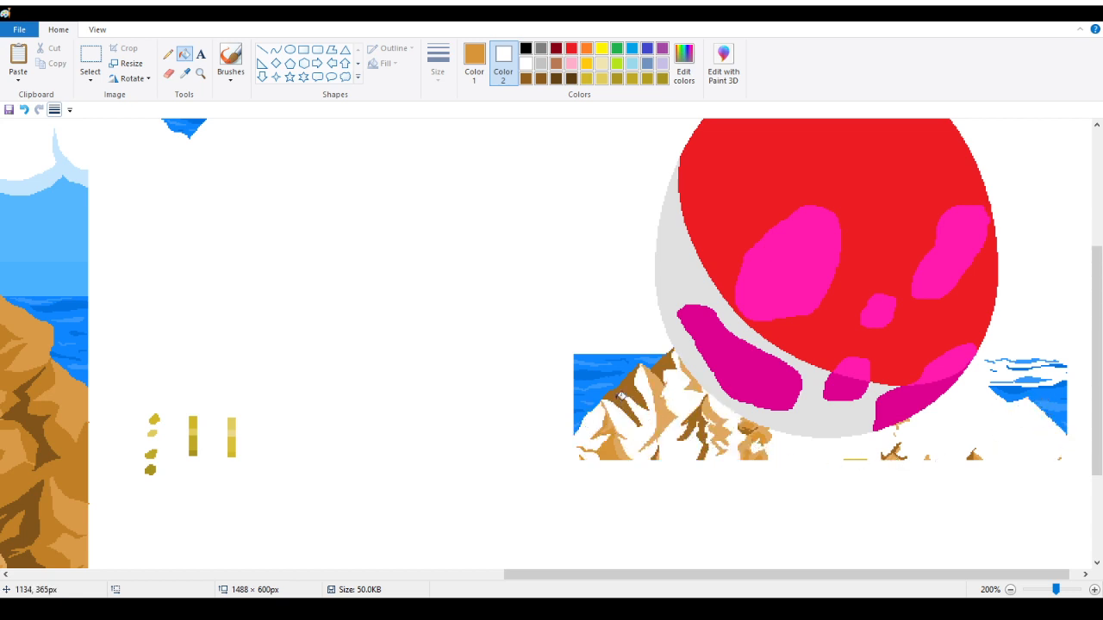
pyautogui.rightClick(620, 397)
pyautogui.rightClick(602, 368)
pyautogui.rightClick(602, 367)
pyautogui.rightClick(601, 385)
pyautogui.rightClick(651, 359)
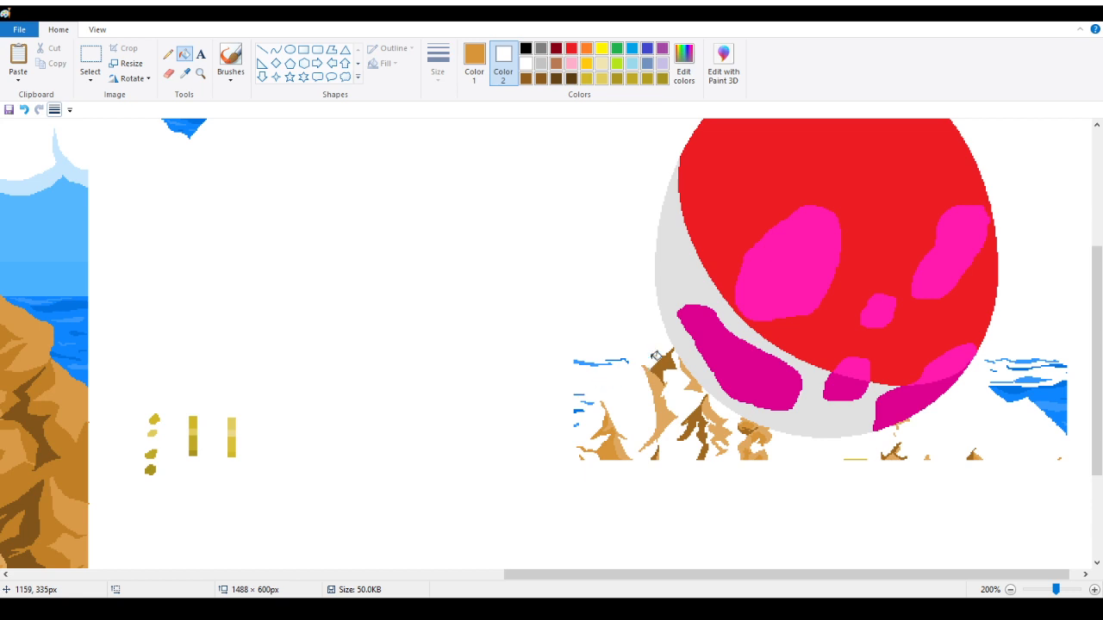
pyautogui.click(199, 73)
pyautogui.click(678, 428)
pyautogui.scroll(3, 678, 429)
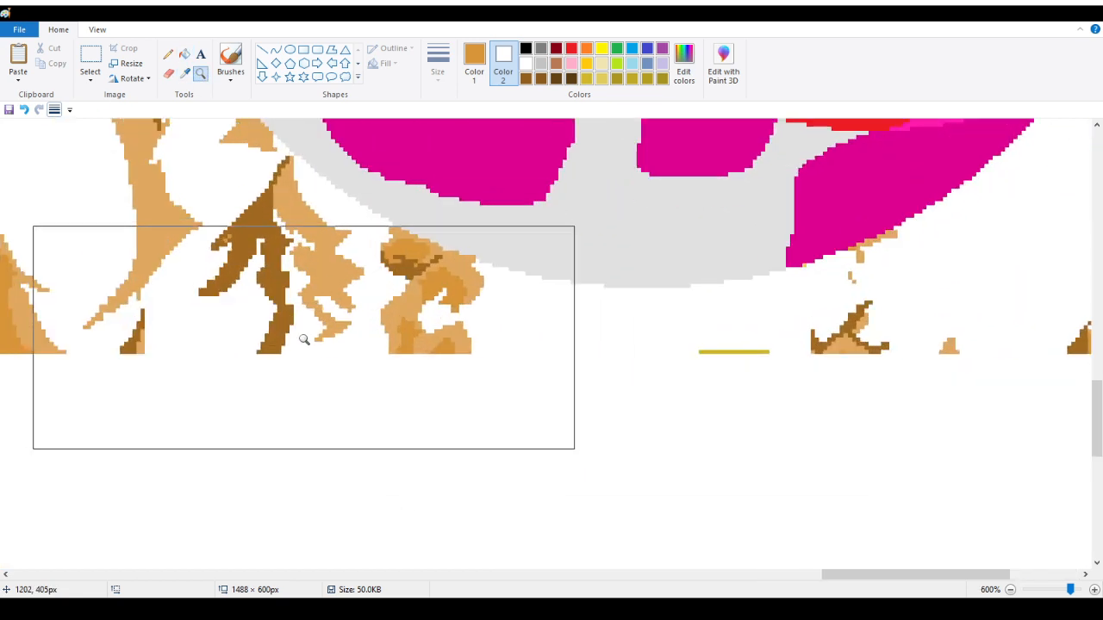
pyautogui.scroll(-2, 302, 339)
pyautogui.scroll(1, 281, 314)
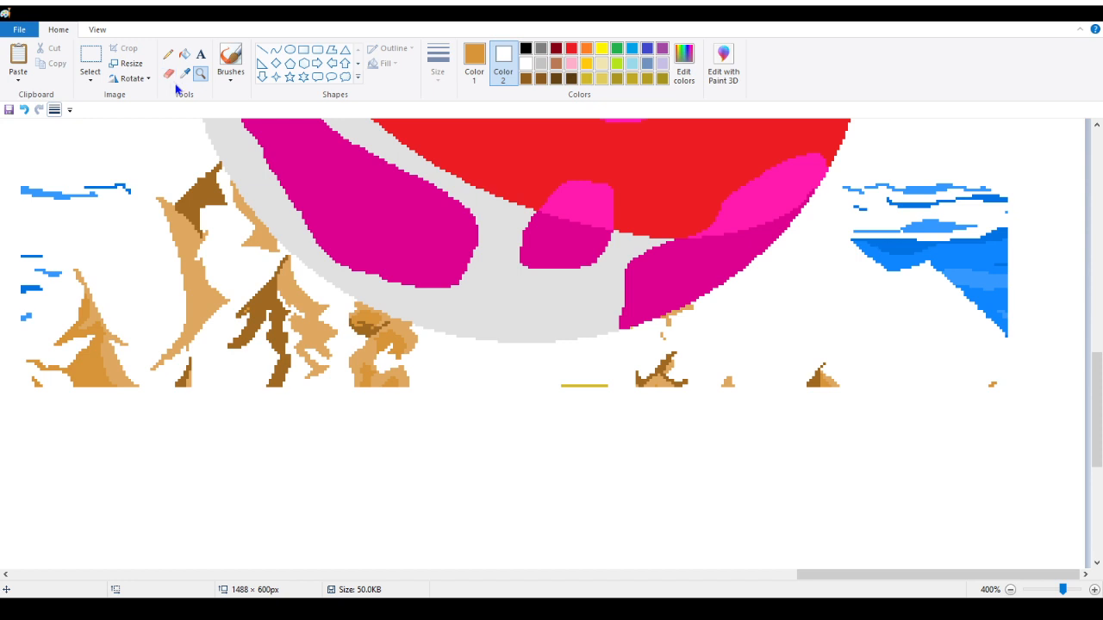
pyautogui.rightClick(185, 220)
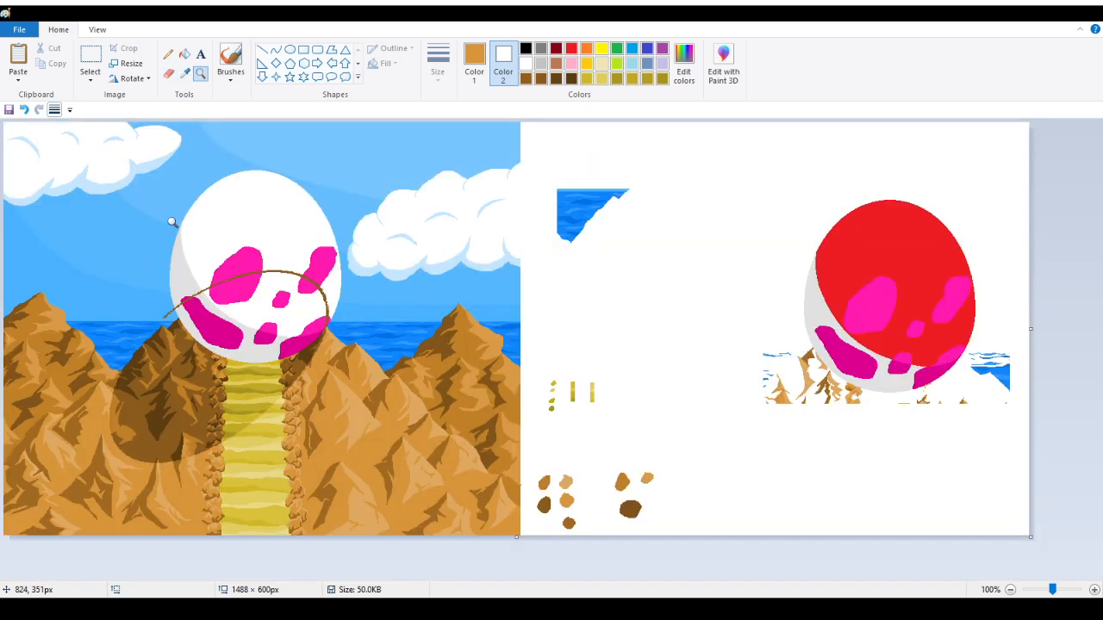
# Step: Draw two straight orange lines that fence off the pasted ball, one along its left side and one beneath it
pyautogui.click(262, 49)
pyautogui.moveTo(720, 428); pyautogui.dragTo(756, 3)
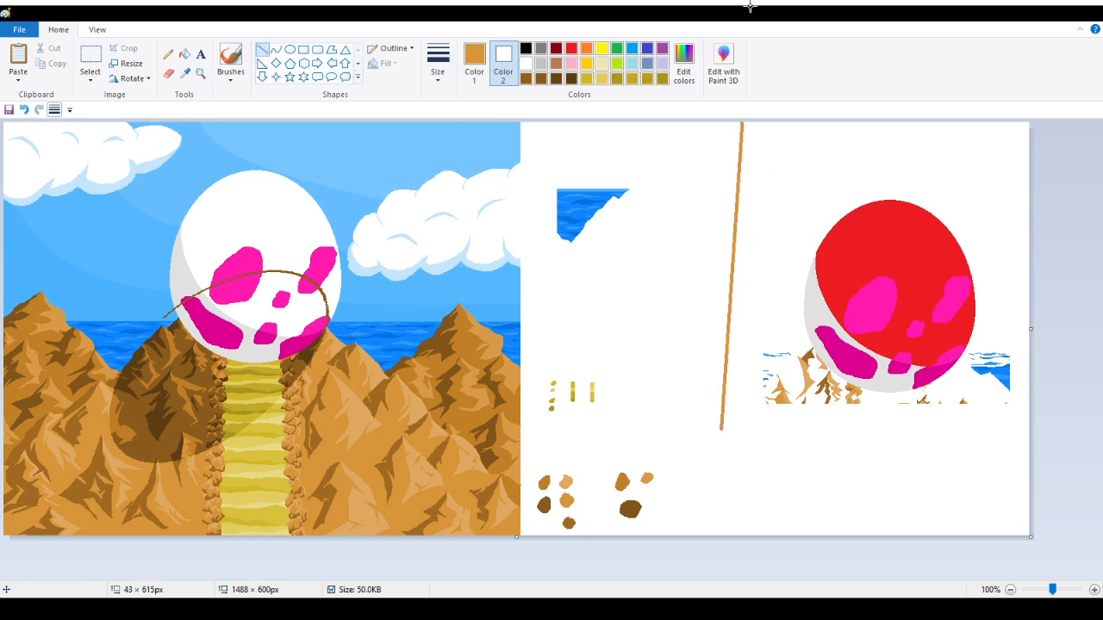
pyautogui.moveTo(714, 412)
pyautogui.mouseDown()
pyautogui.moveTo(863, 424)
pyautogui.moveTo(1097, 465)
pyautogui.mouseUp()
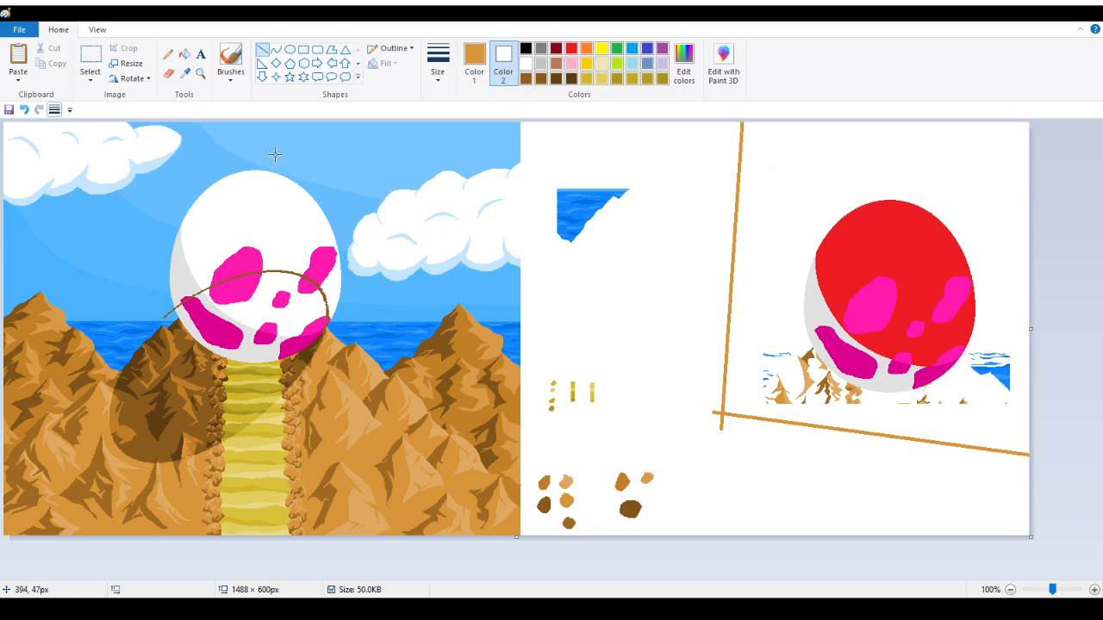
# Step: Fill the fenced background around the ball with sampled light orange and then sampled brown to absorb the matching mountain scraps
pyautogui.click(200, 73)
pyautogui.click(746, 291)
pyautogui.click(771, 290)
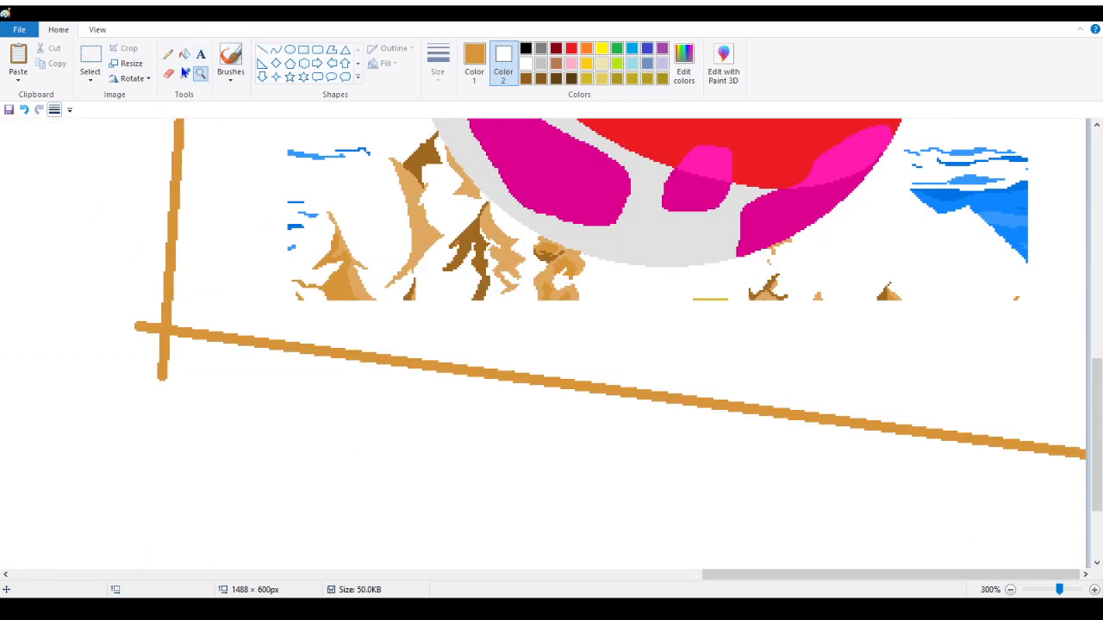
pyautogui.click(187, 75)
pyautogui.click(403, 174)
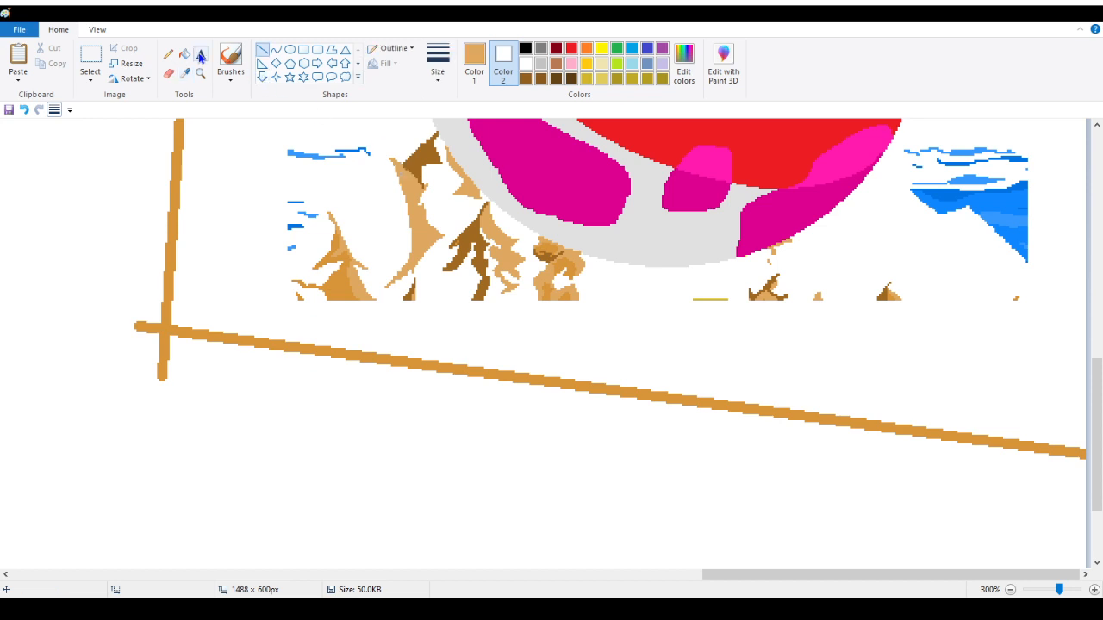
pyautogui.click(184, 53)
pyautogui.click(186, 74)
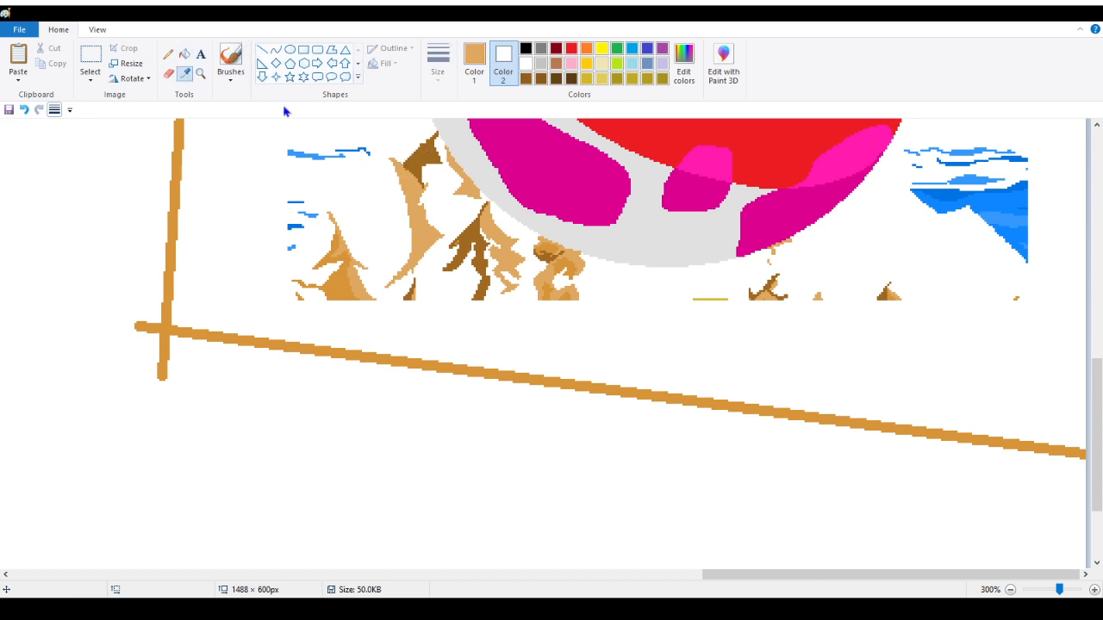
pyautogui.click(399, 166)
pyautogui.click(370, 186)
pyautogui.rightClick(371, 190)
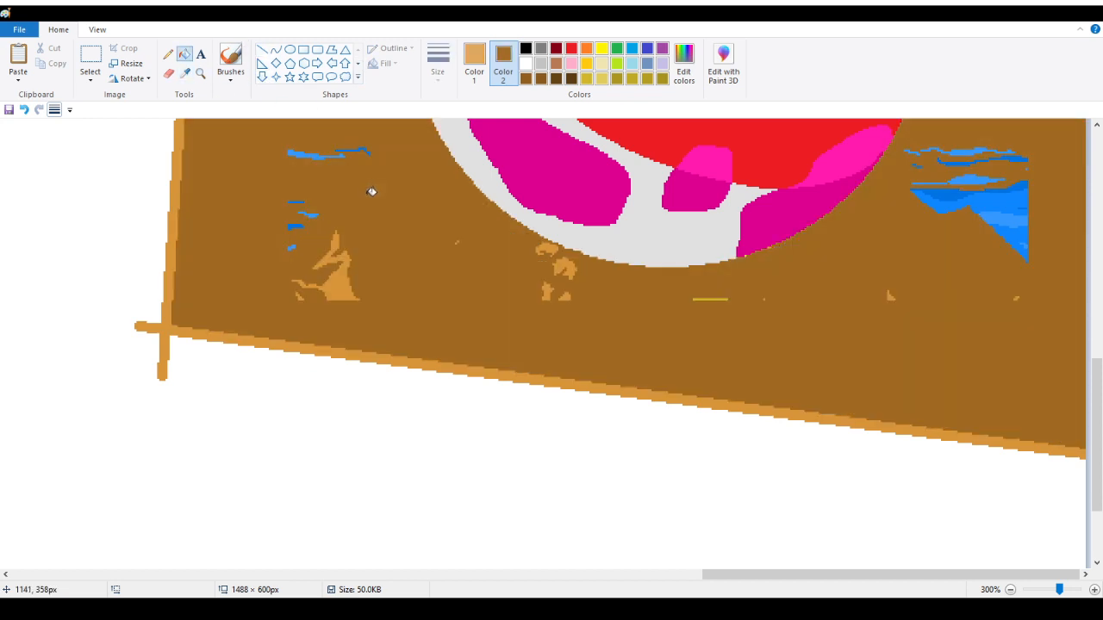
# Step: Fill the fenced background with the sea scraps' light blue and then the mountain scraps' orange to absorb those remnants
pyautogui.scroll(2, 396, 271)
pyautogui.click(185, 74)
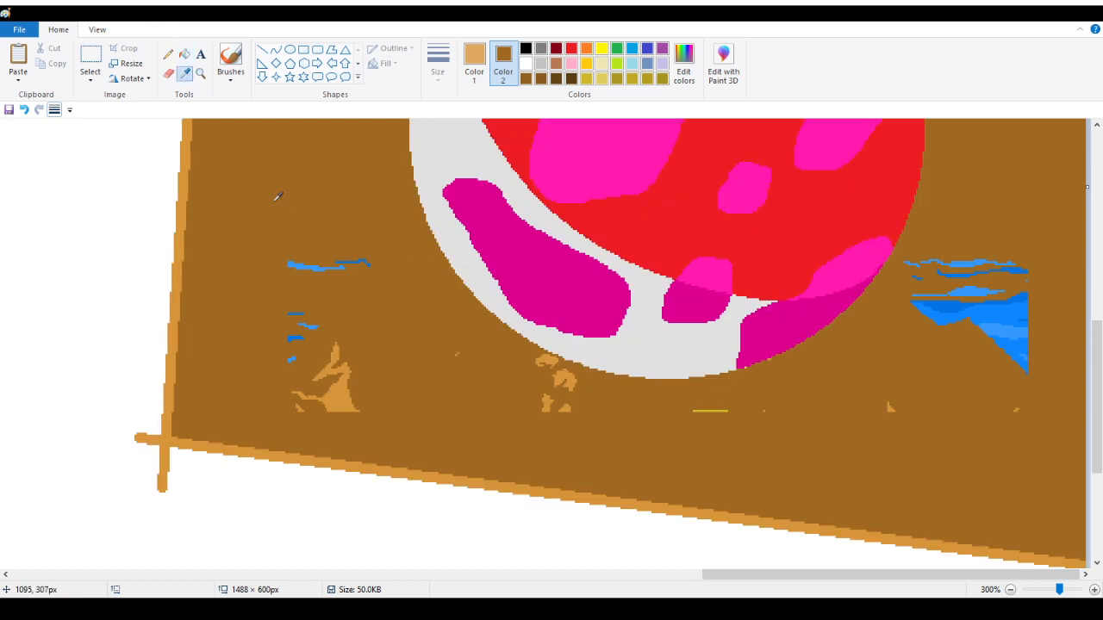
pyautogui.click(305, 262)
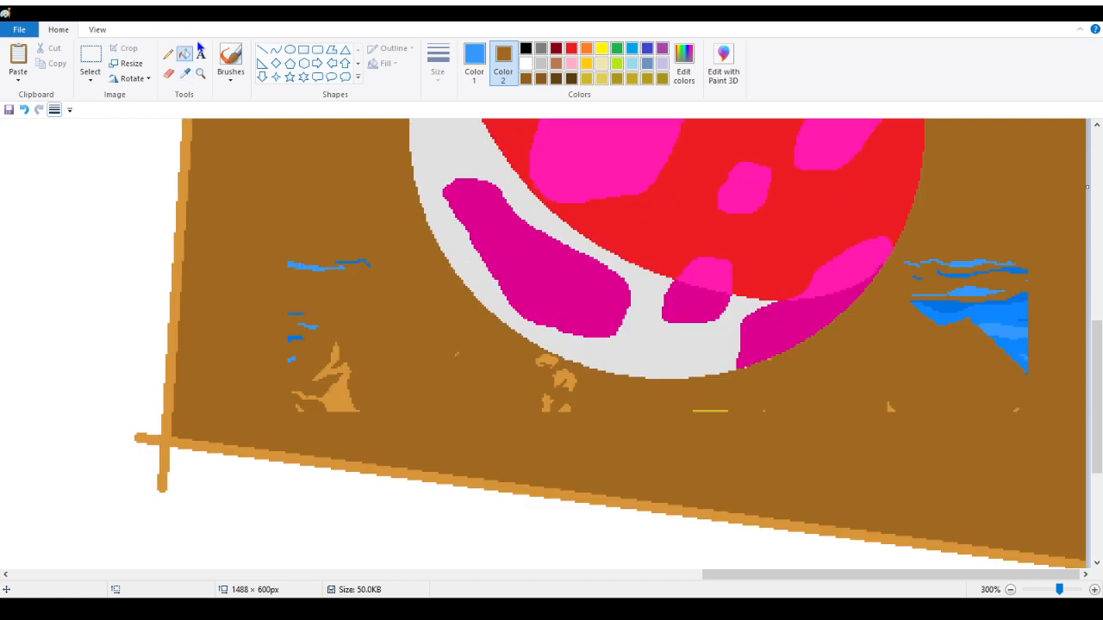
pyautogui.click(423, 340)
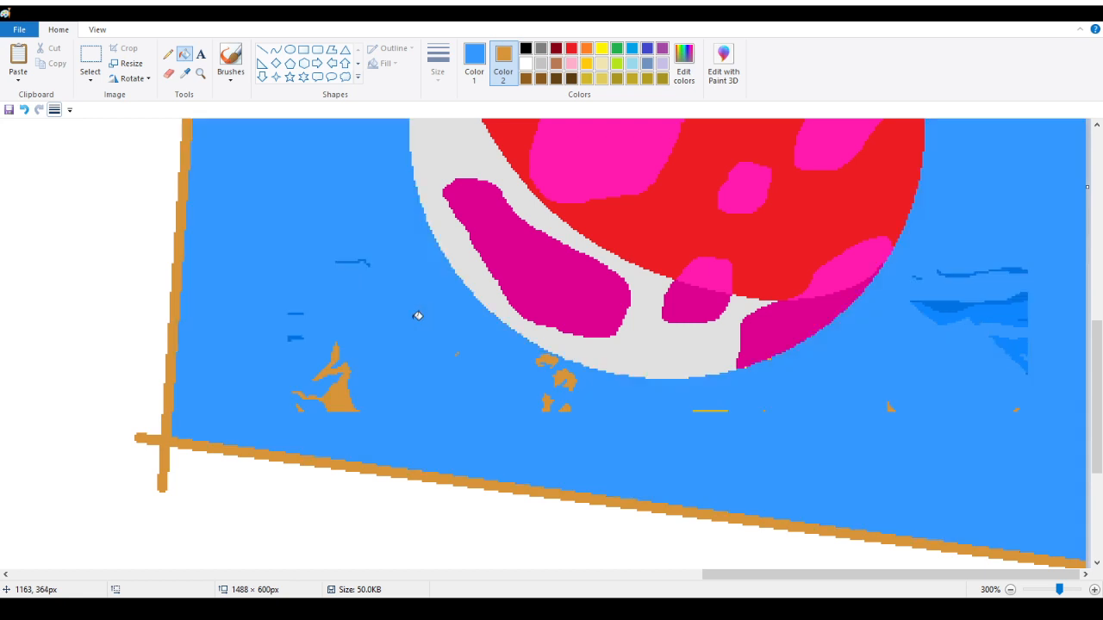
pyautogui.rightClick(419, 316)
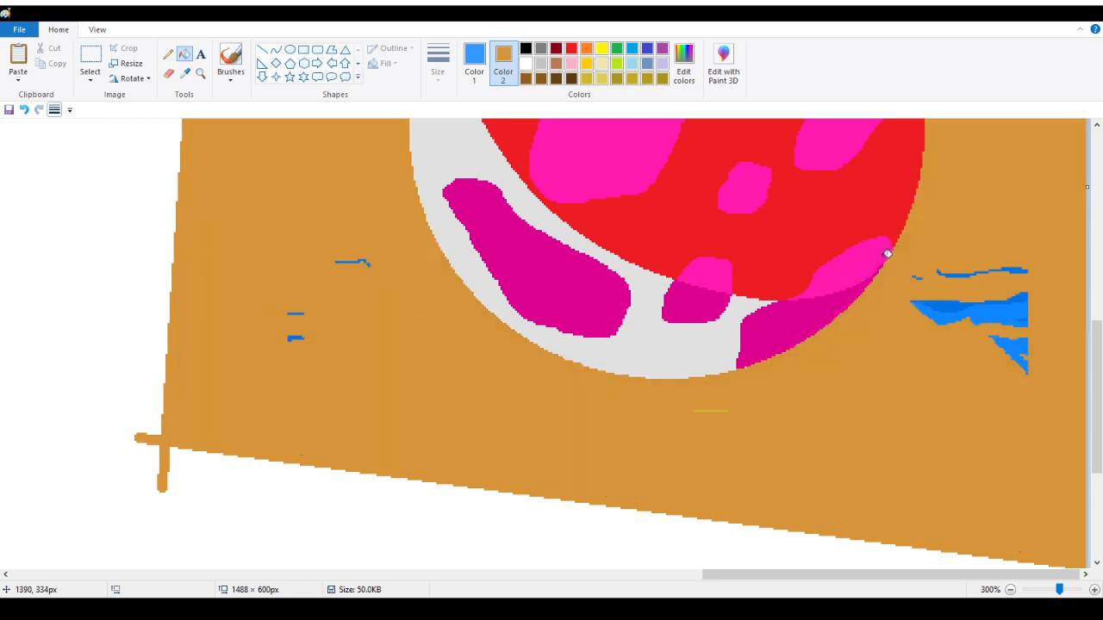
# Step: Fill the fenced background around the pasted ball with sampled bright blue and then darker blue to absorb the remaining sea scraps
pyautogui.click(185, 74)
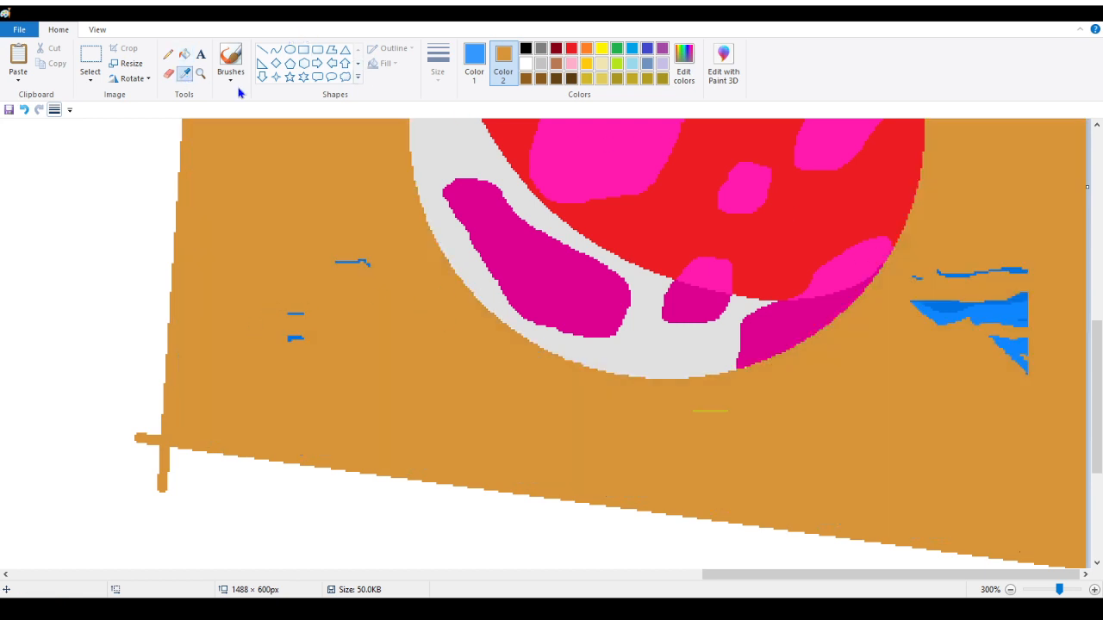
pyautogui.click(1002, 311)
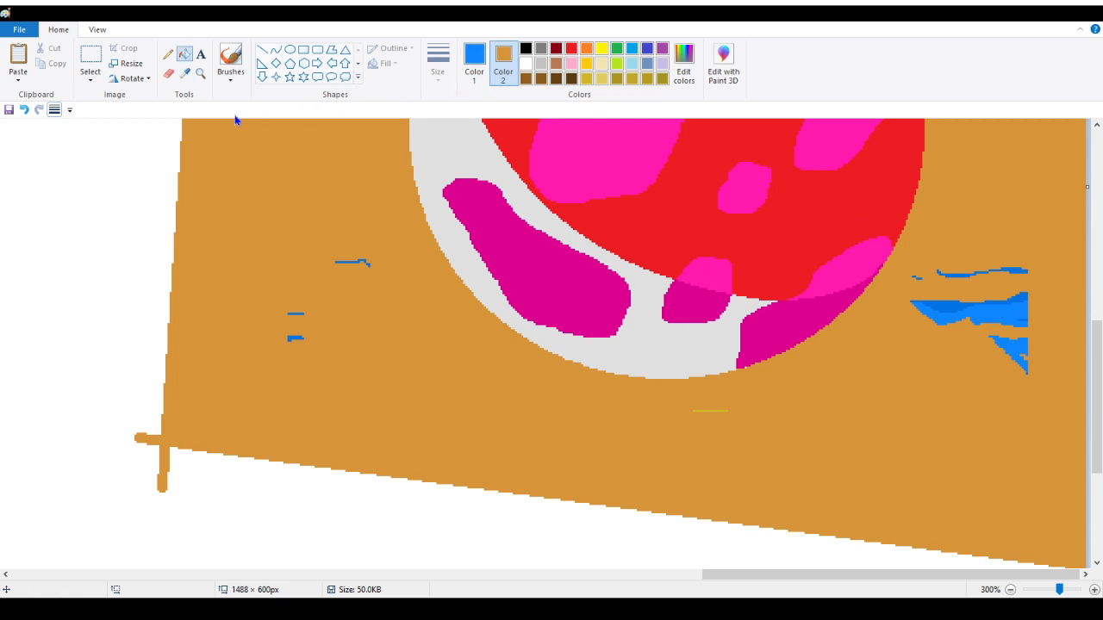
pyautogui.click(185, 74)
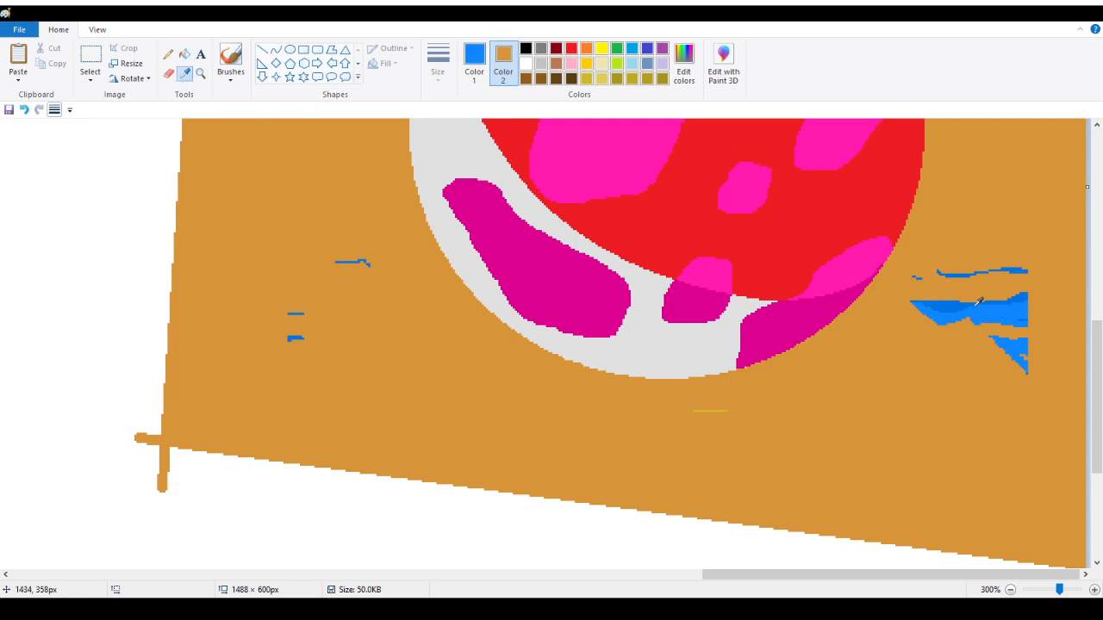
pyautogui.rightClick(954, 303)
pyautogui.click(791, 379)
pyautogui.rightClick(892, 380)
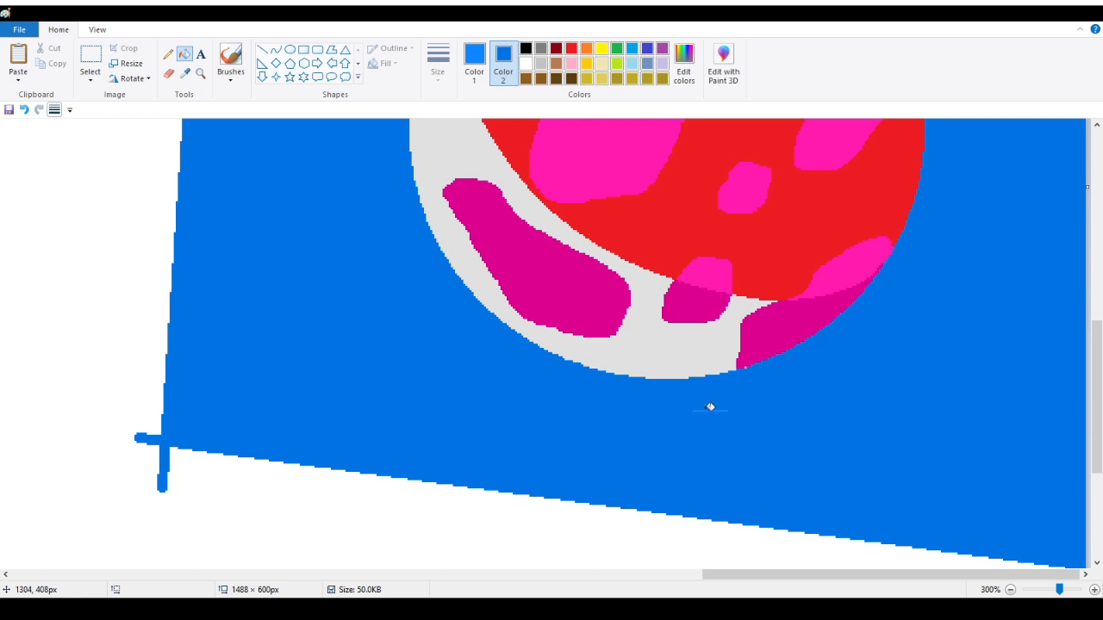
# Step: Fill the fenced blue background around the pasted ball with white and save the picture
pyautogui.scroll(4, 327, 406)
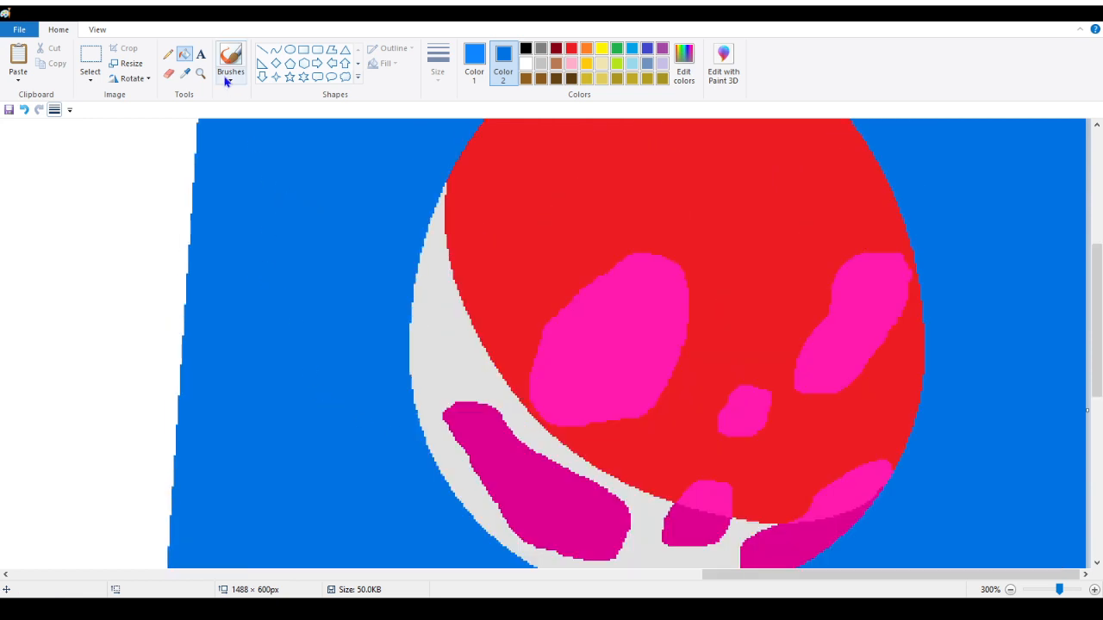
pyautogui.click(203, 76)
pyautogui.rightClick(68, 241)
pyautogui.rightClick(66, 241)
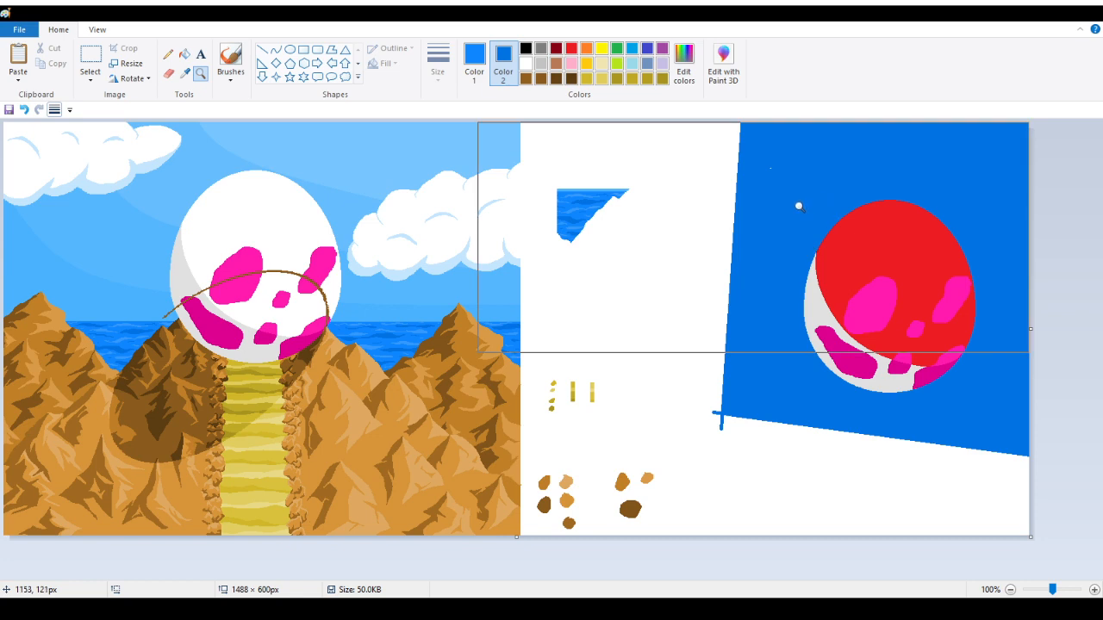
pyautogui.click(526, 63)
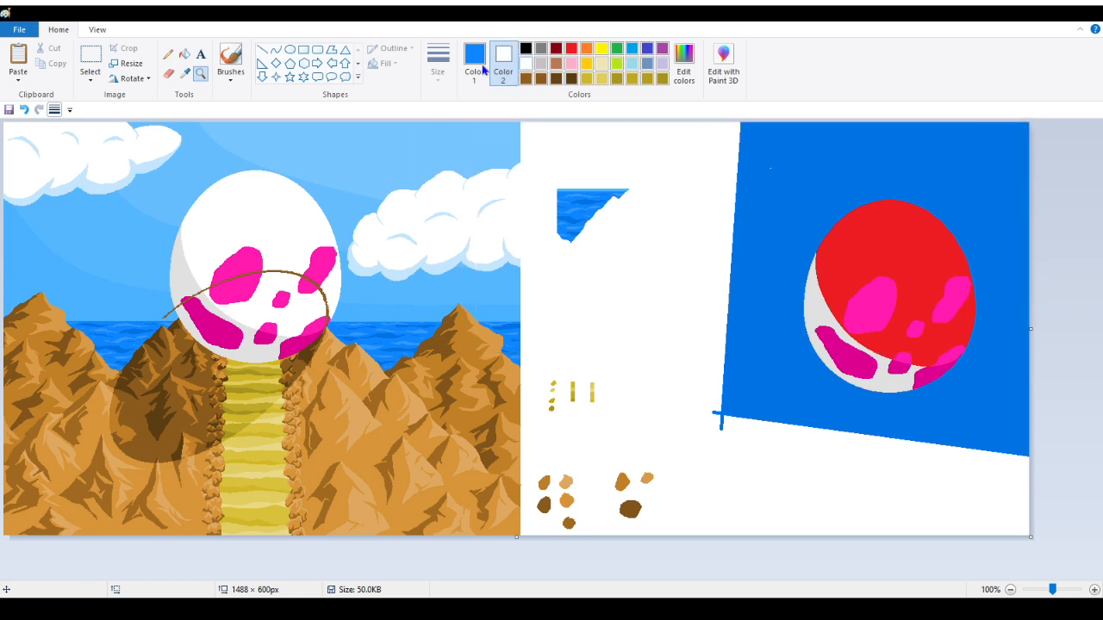
pyautogui.click(184, 54)
pyautogui.rightClick(772, 166)
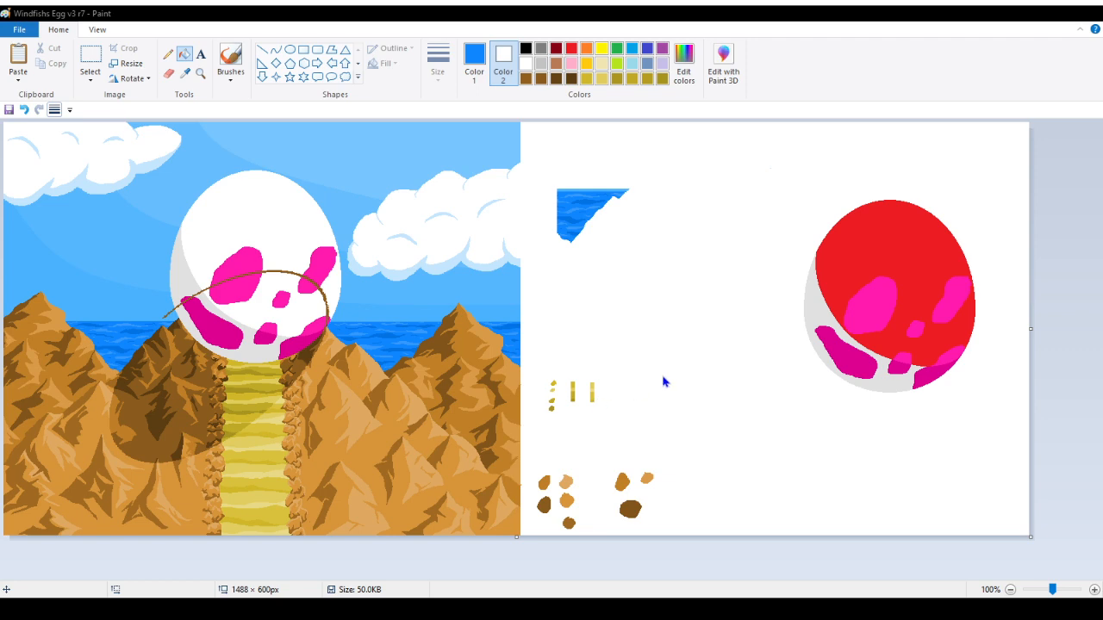
pyautogui.hotkey('ctrl', 's')
# Step: Select an area of about 349 × 361 px around the cleaned red-topped ball and copy it
pyautogui.click(90, 60)
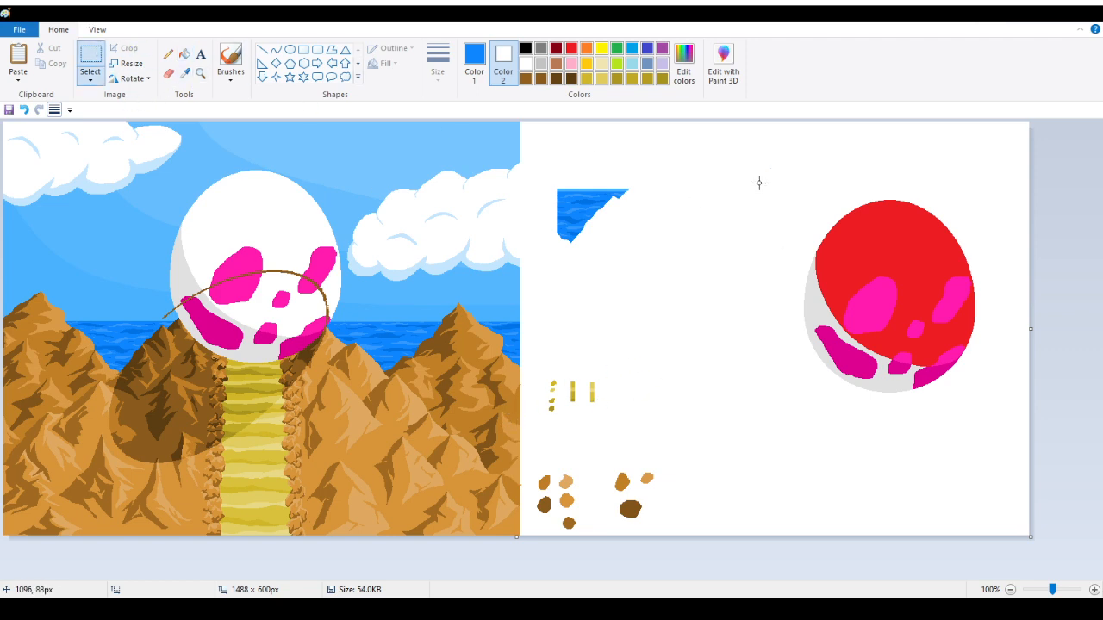
pyautogui.moveTo(760, 183); pyautogui.dragTo(1001, 425)
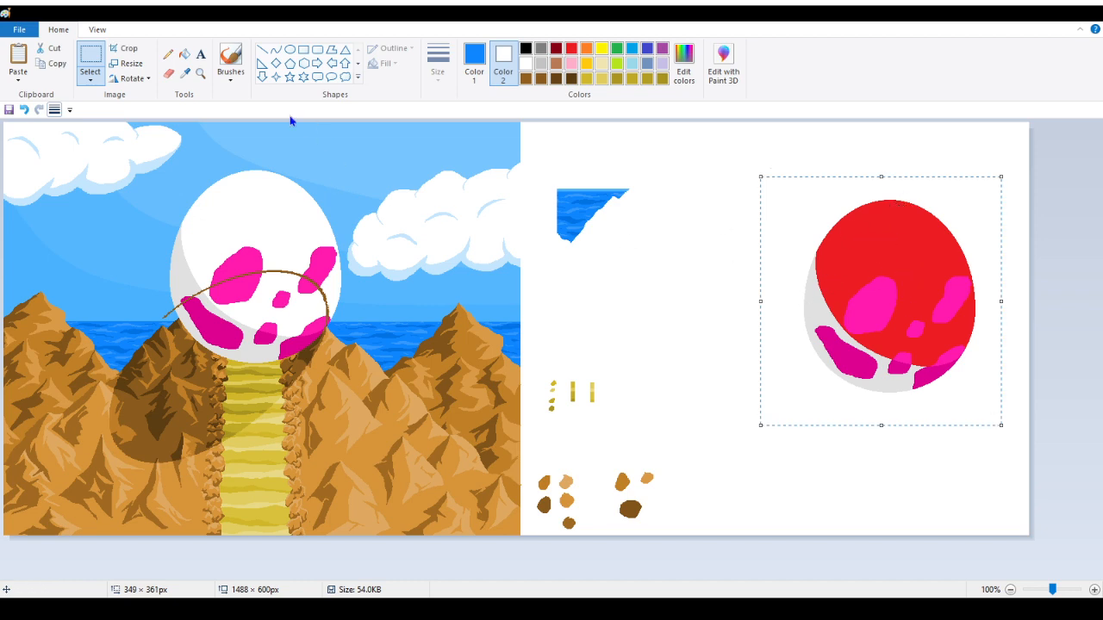
pyautogui.click(200, 74)
pyautogui.click(258, 223)
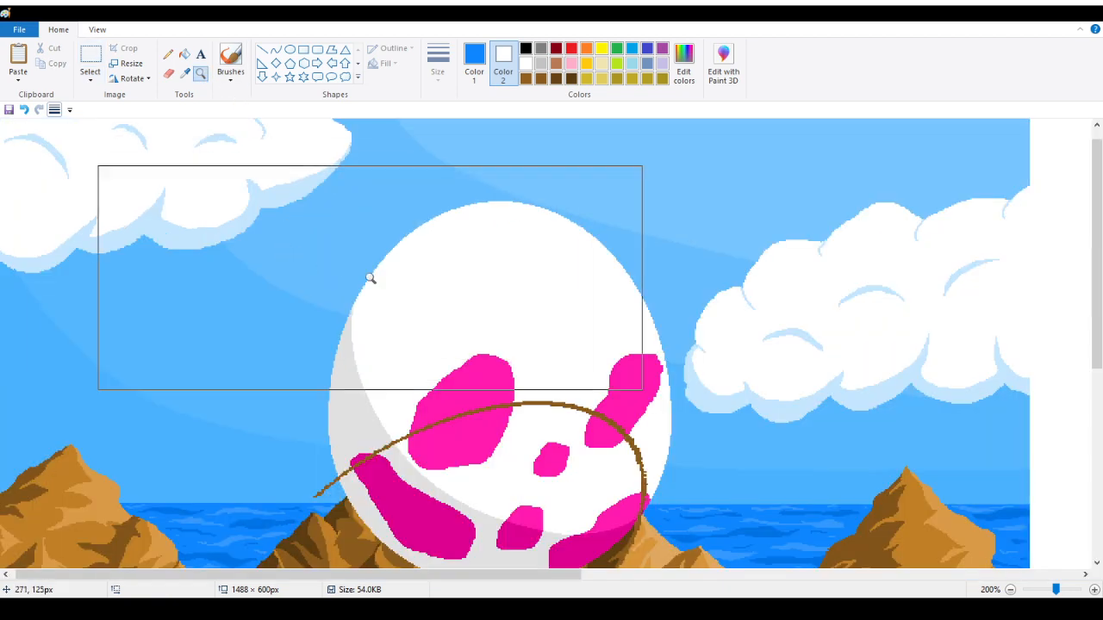
pyautogui.moveTo(1097, 208); pyautogui.dragTo(1097, 233)
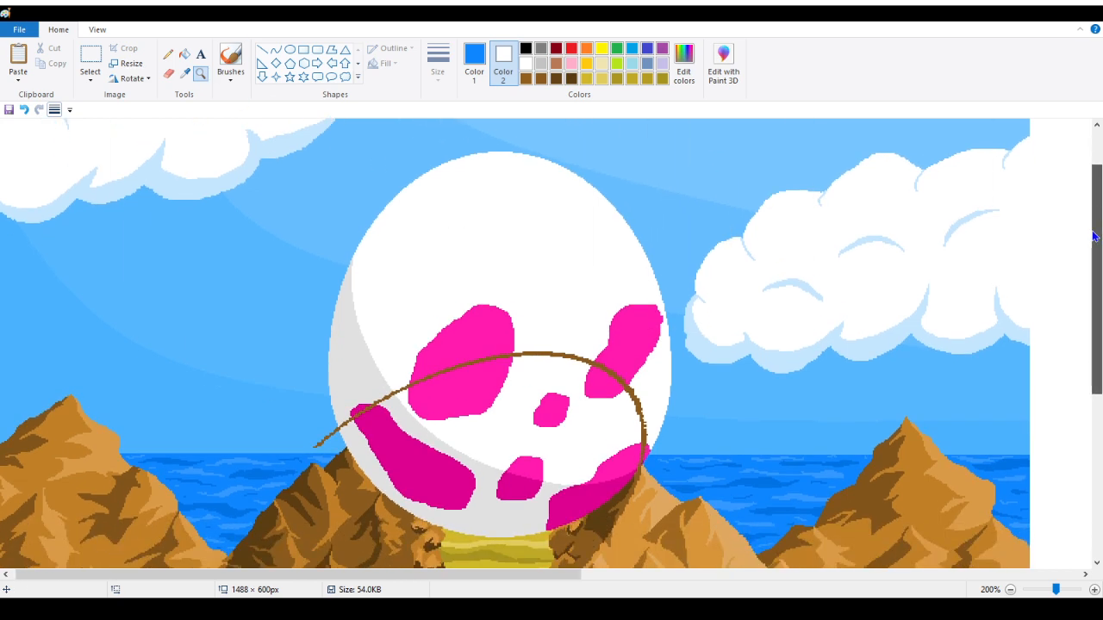
pyautogui.click(168, 54)
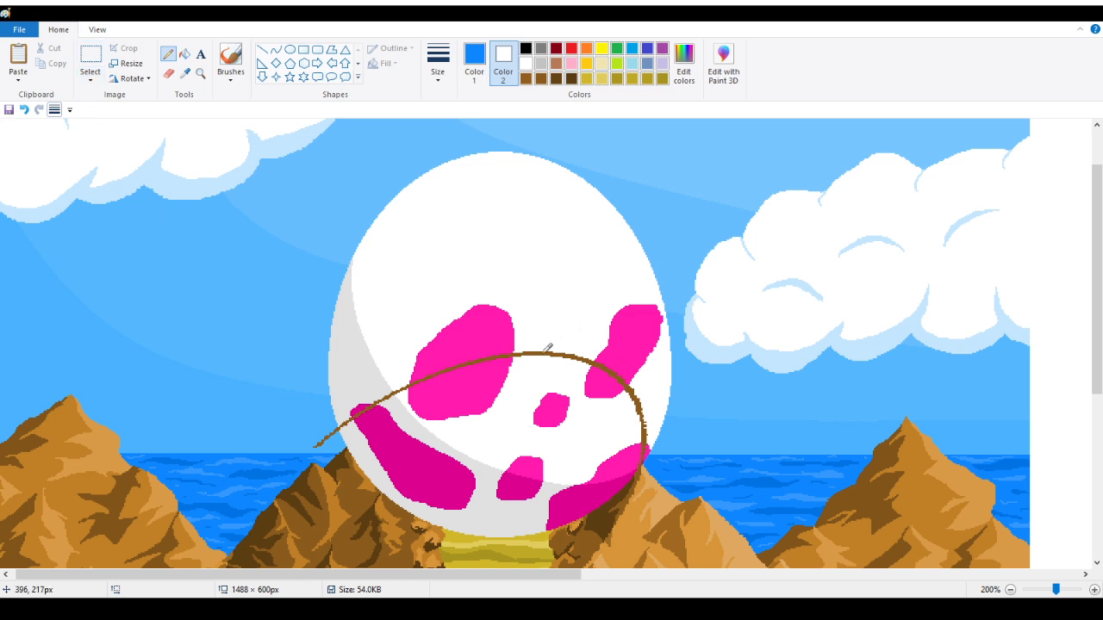
pyautogui.moveTo(535, 334); pyautogui.dragTo(553, 386)
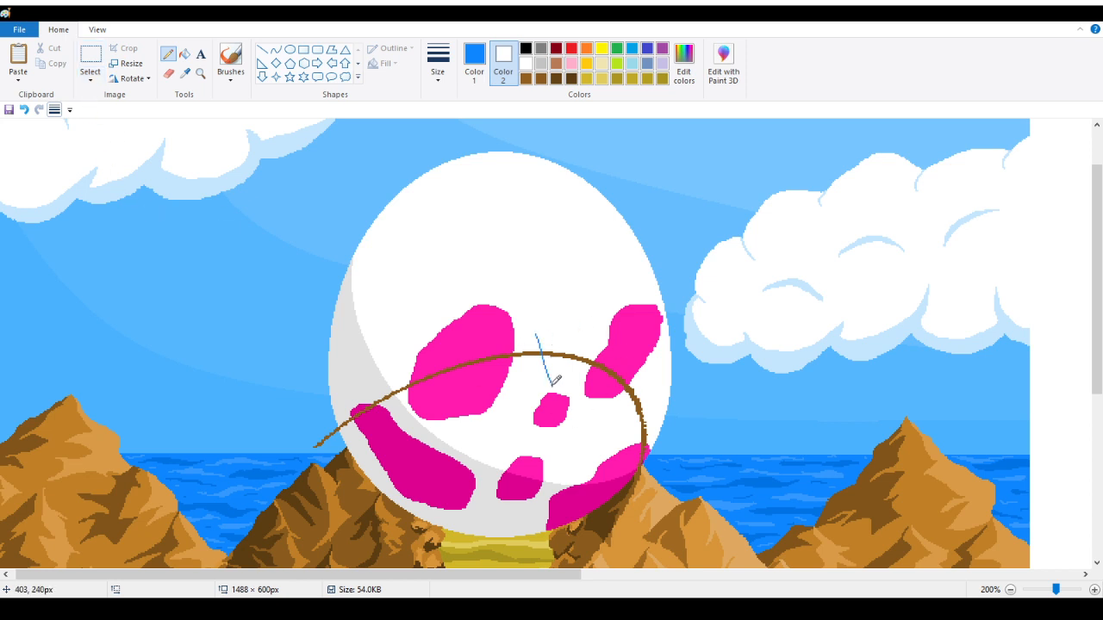
pyautogui.click(30, 109)
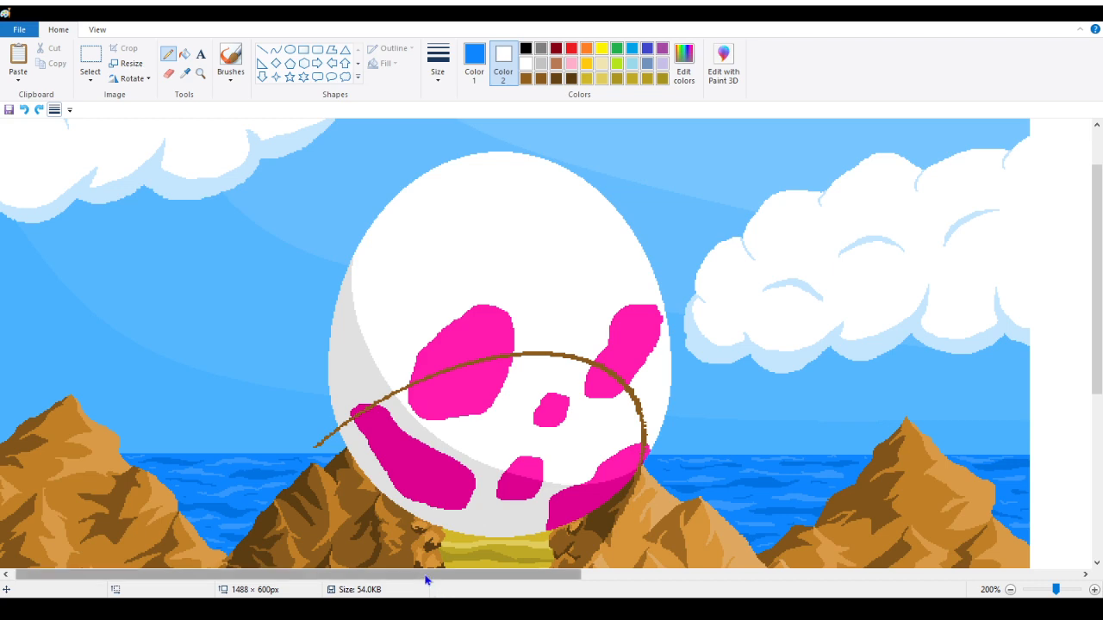
# Step: Paste the cleaned ball into the mountain picture and align it exactly over the original ball, covering the brown guide curve
pyautogui.moveTo(428, 581); pyautogui.dragTo(528, 550)
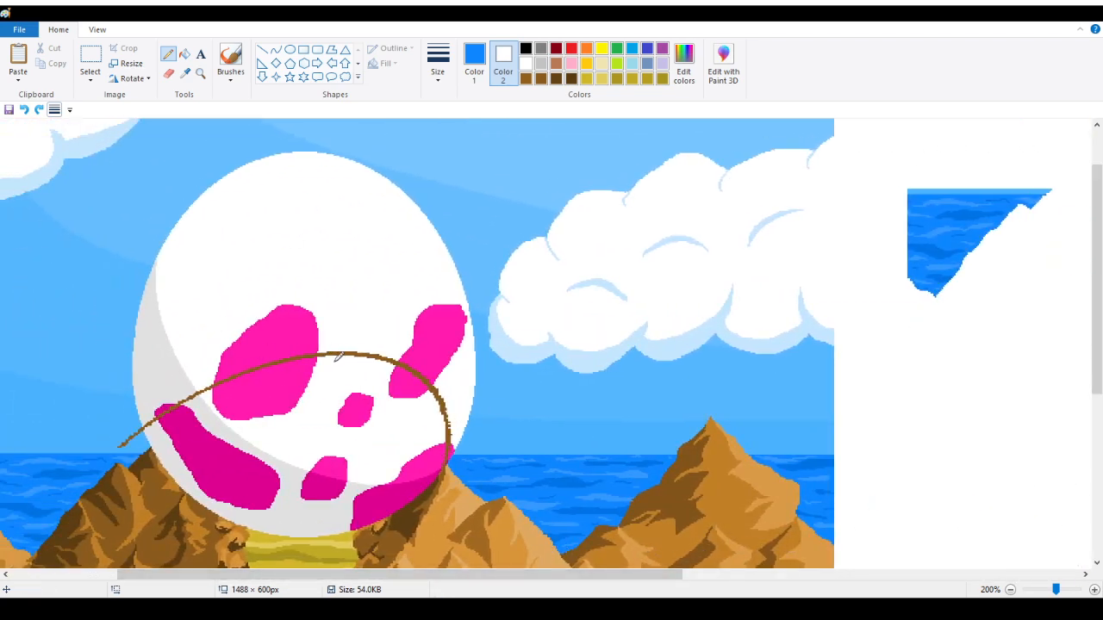
pyautogui.hotkey('ctrl', 'v')
pyautogui.moveTo(261, 367); pyautogui.dragTo(318, 354)
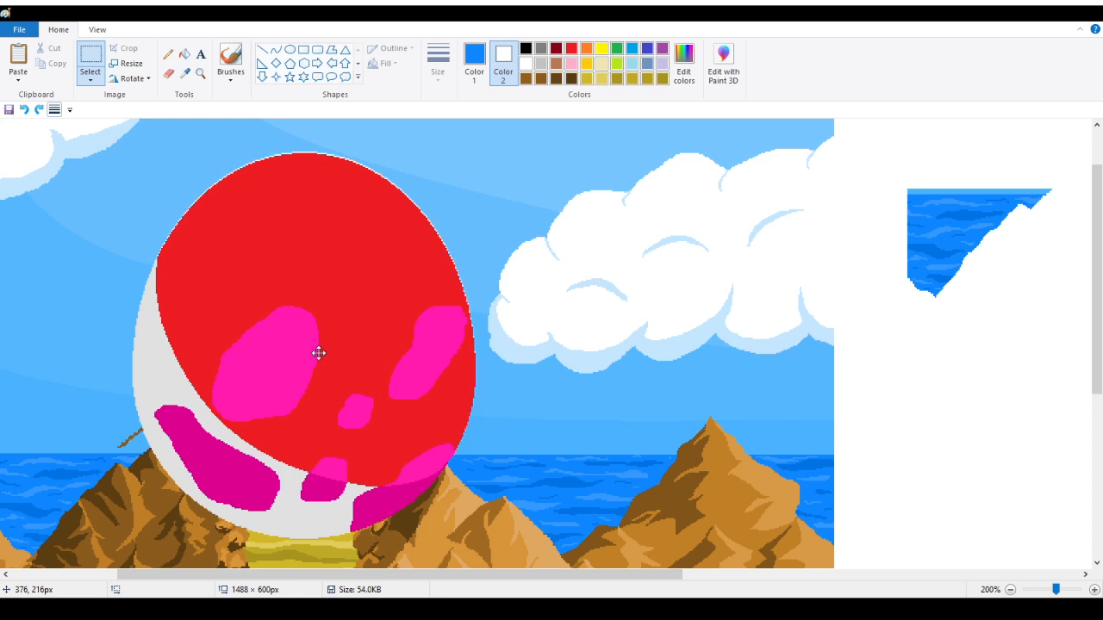
pyautogui.moveTo(319, 354); pyautogui.dragTo(321, 353)
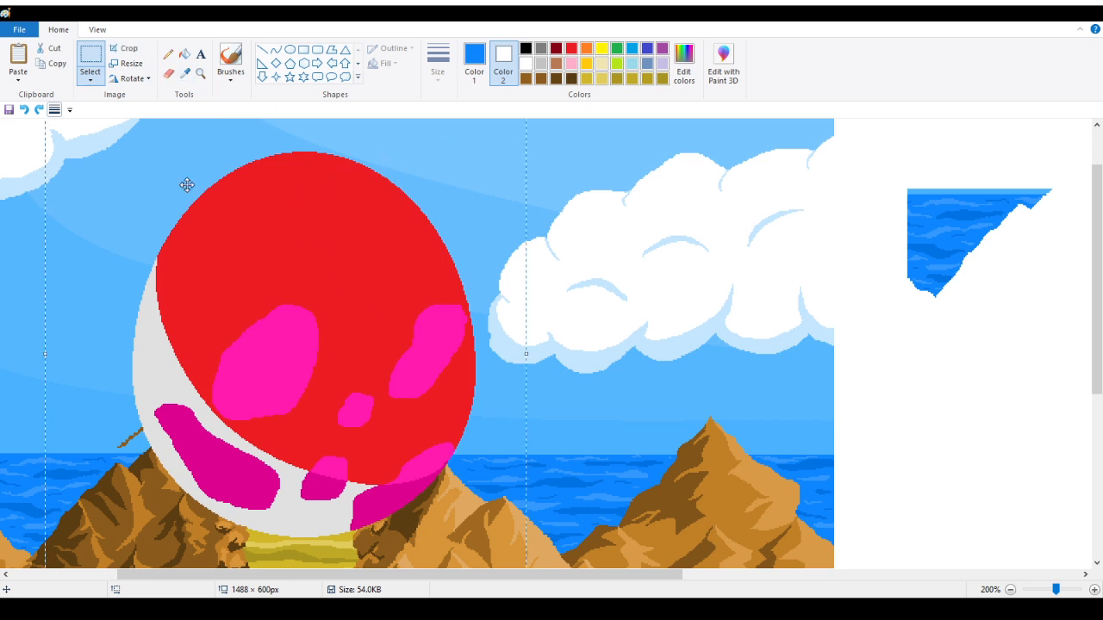
pyautogui.click(168, 54)
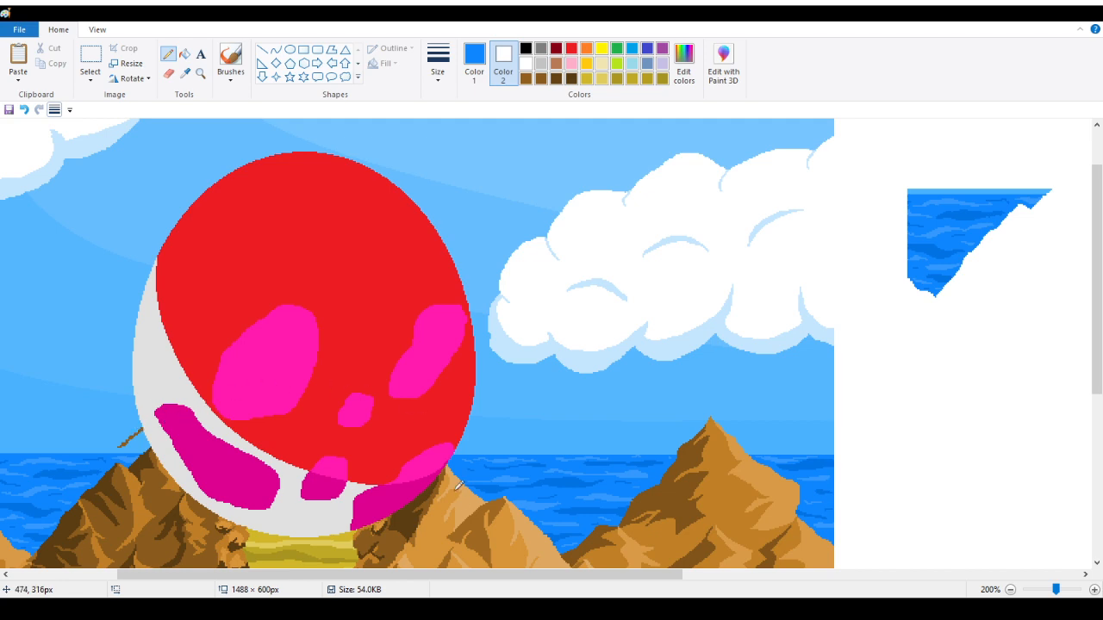
# Step: Fill the leftover piece of brown guide curve beside the ball's left edge with sampled sky blue
pyautogui.click(200, 73)
pyautogui.click(86, 367)
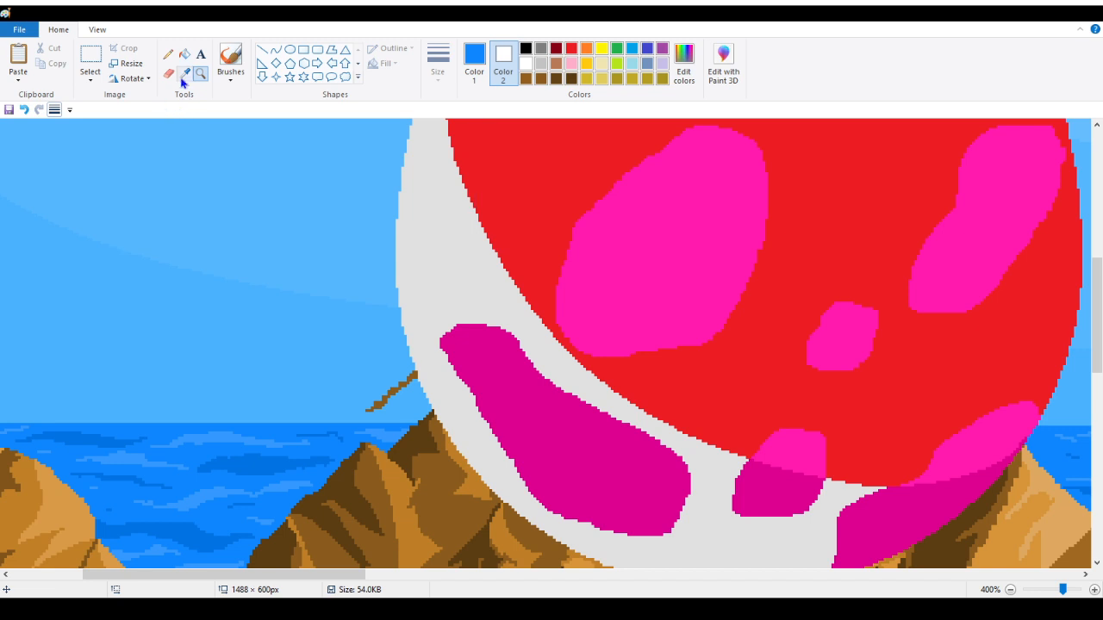
pyautogui.click(253, 263)
pyautogui.click(185, 73)
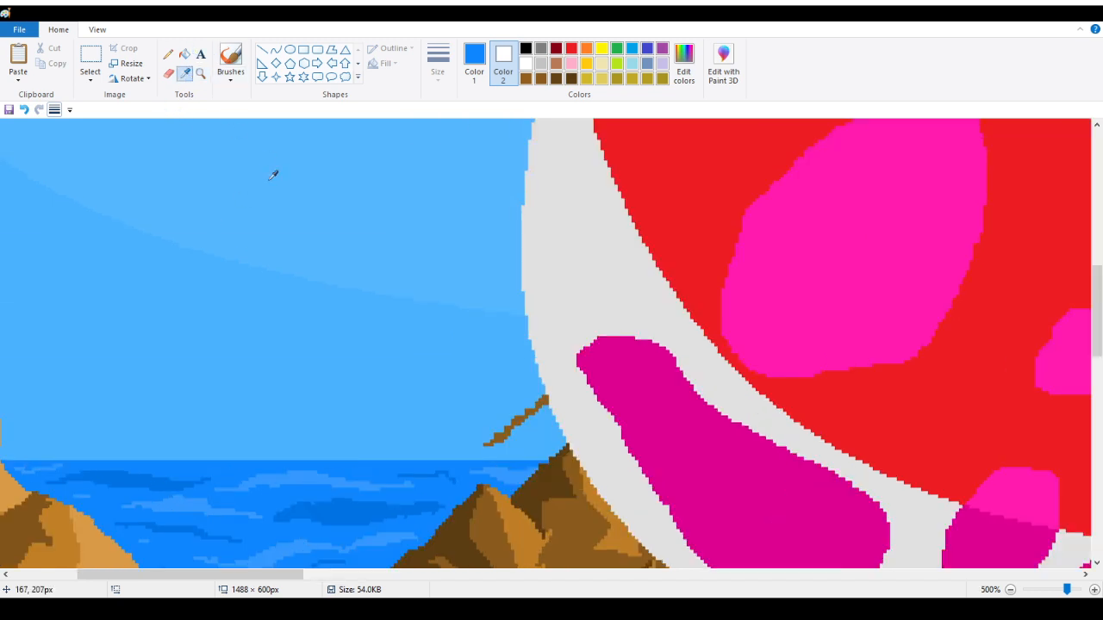
pyautogui.click(273, 175)
pyautogui.click(185, 54)
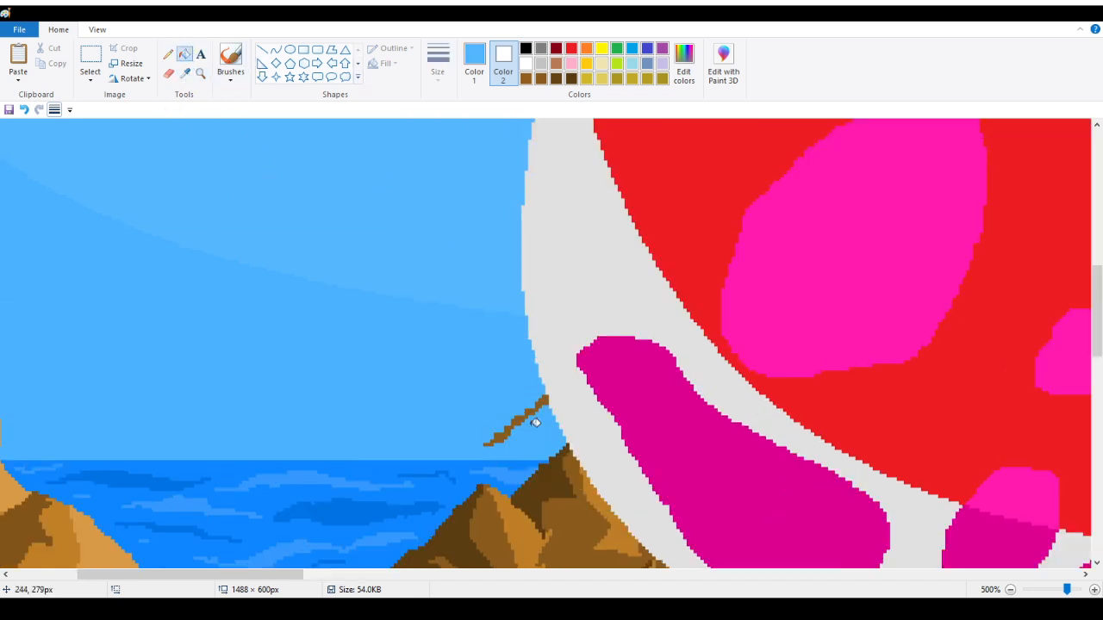
pyautogui.click(523, 416)
# Step: Fill the red area of the ball in the mountain picture with white and save the picture
pyautogui.scroll(-3, 368, 210)
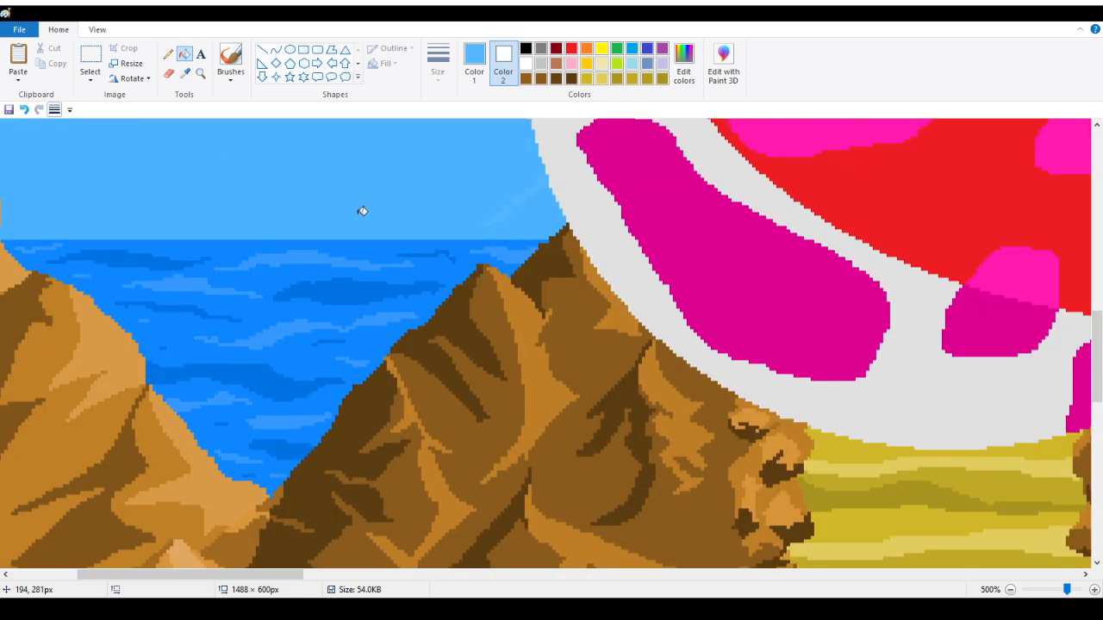
pyautogui.scroll(-7, 363, 211)
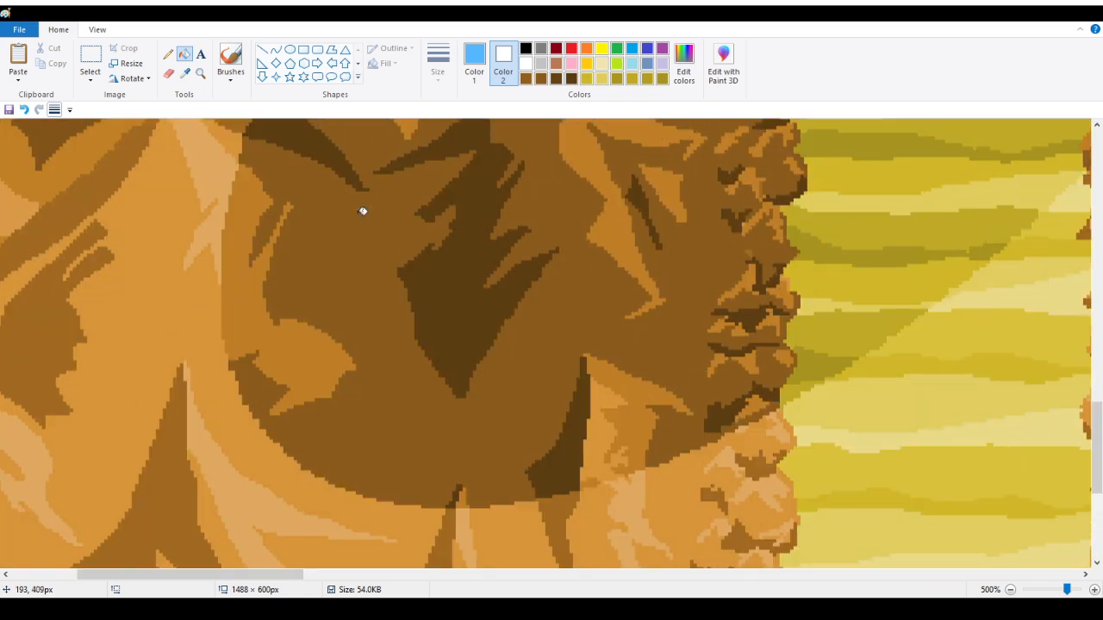
pyautogui.moveTo(249, 577); pyautogui.dragTo(362, 591)
pyautogui.scroll(4, 392, 491)
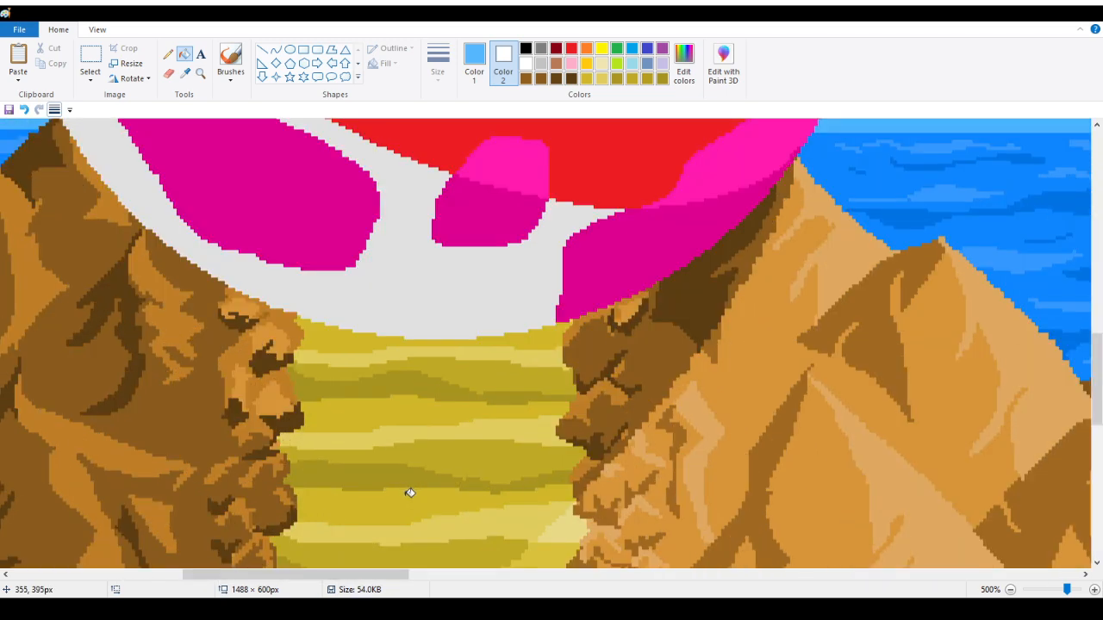
pyautogui.scroll(4, 646, 472)
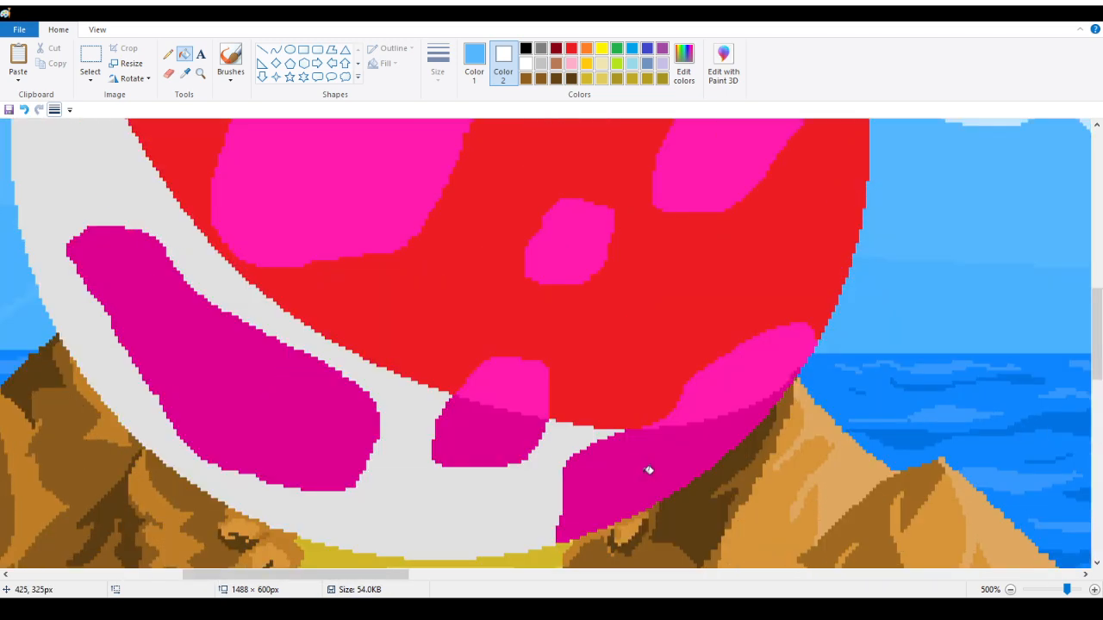
pyautogui.click(200, 73)
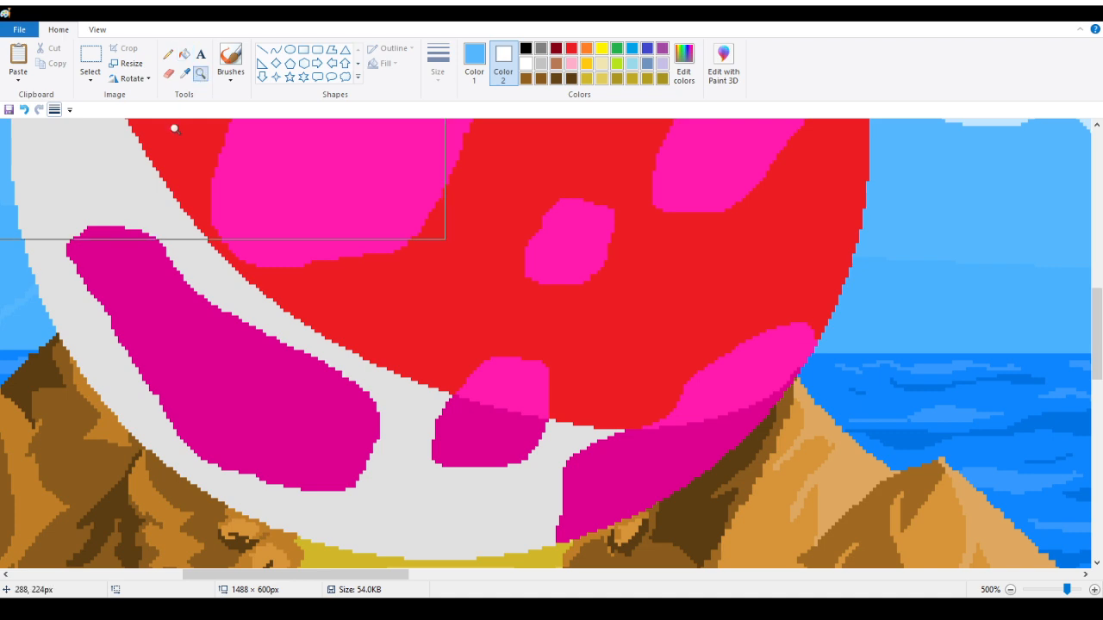
pyautogui.rightClick(171, 129)
pyautogui.rightClick(168, 133)
pyautogui.click(185, 54)
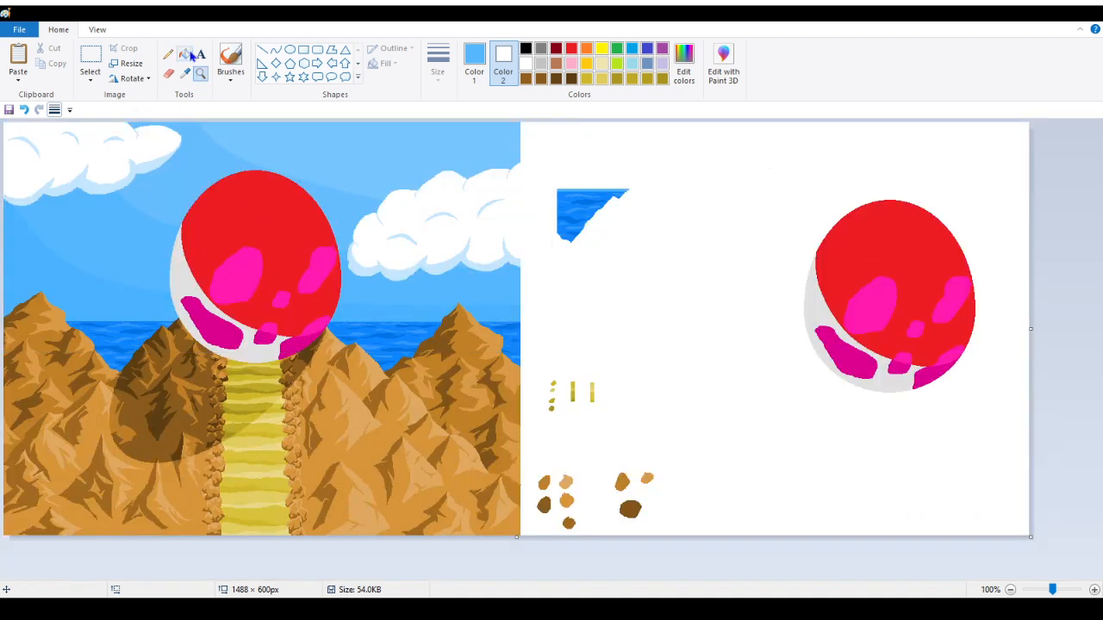
pyautogui.rightClick(280, 181)
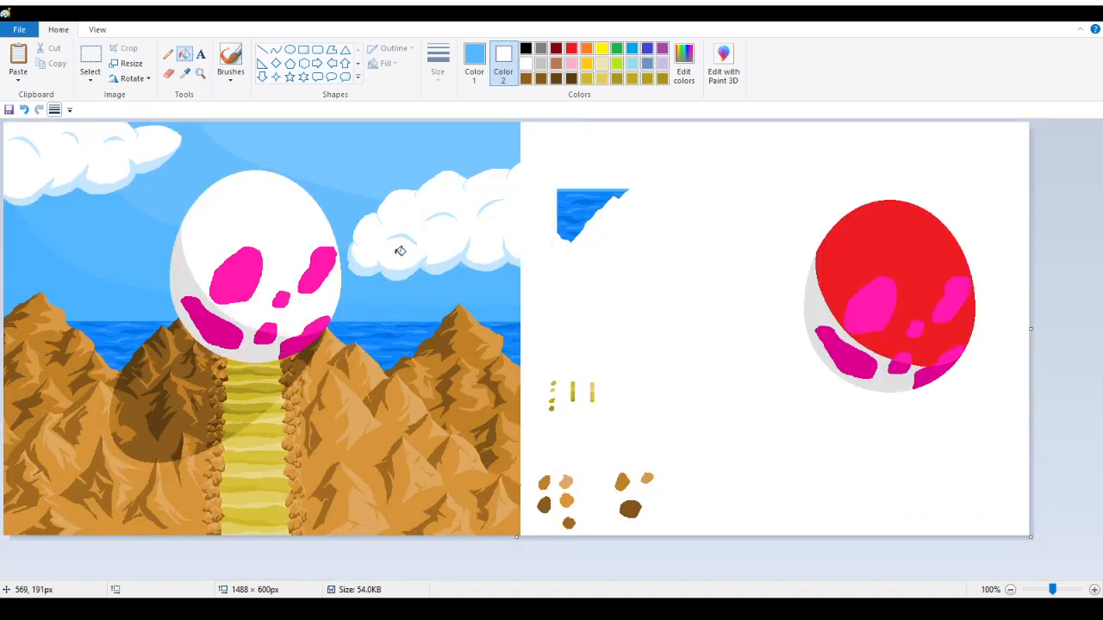
pyautogui.click(169, 53)
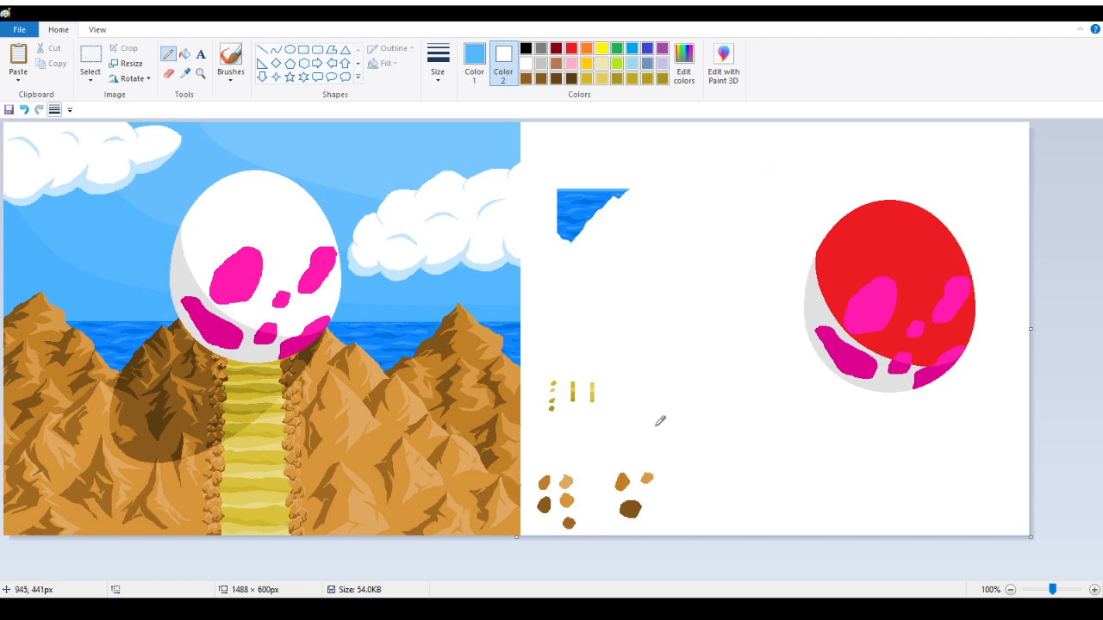
pyautogui.click(18, 30)
pyautogui.click(200, 73)
pyautogui.click(301, 387)
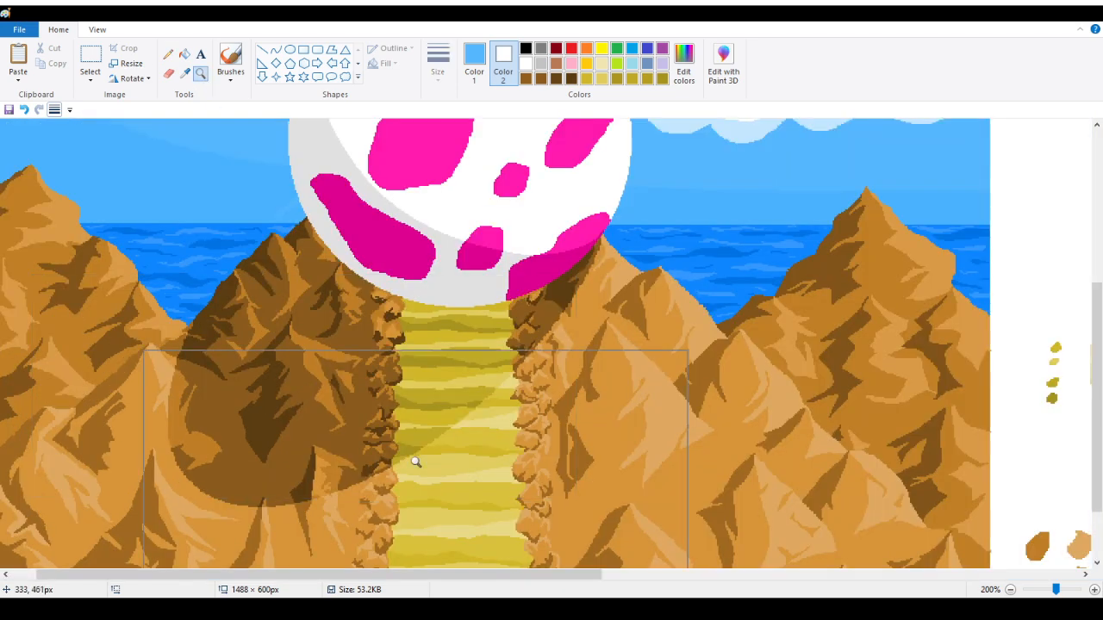
pyautogui.rightClick(378, 431)
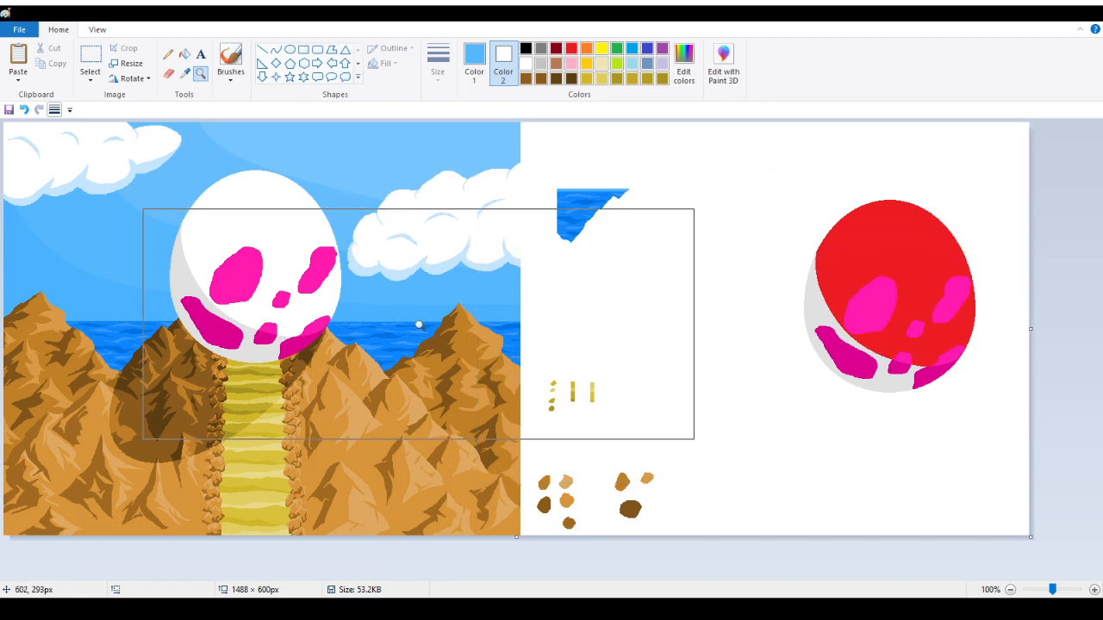
pyautogui.click(461, 361)
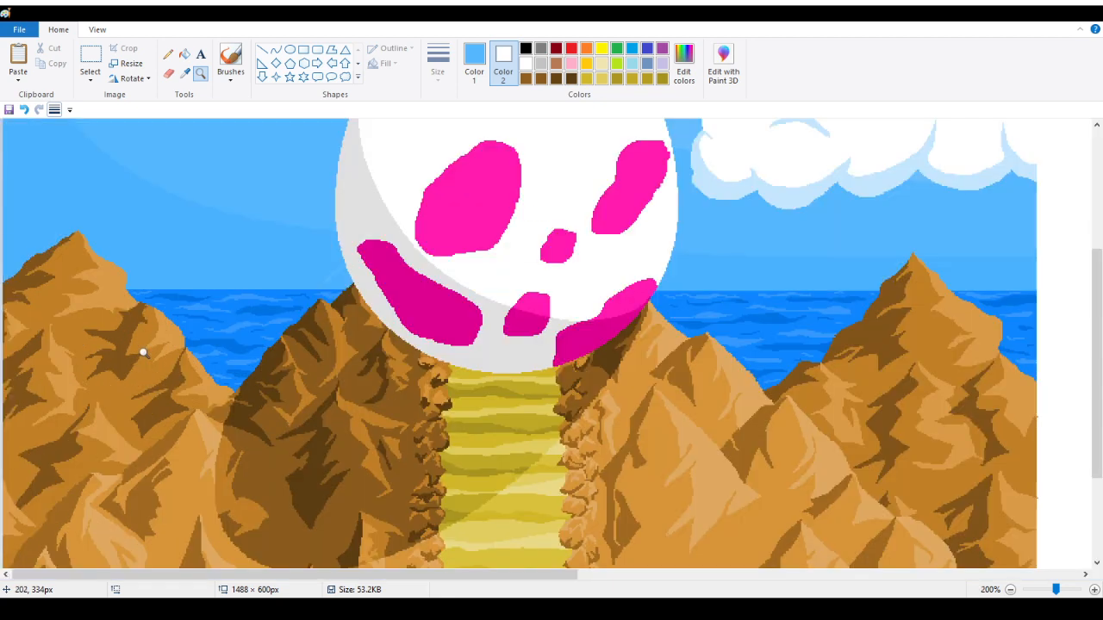
pyautogui.rightClick(279, 412)
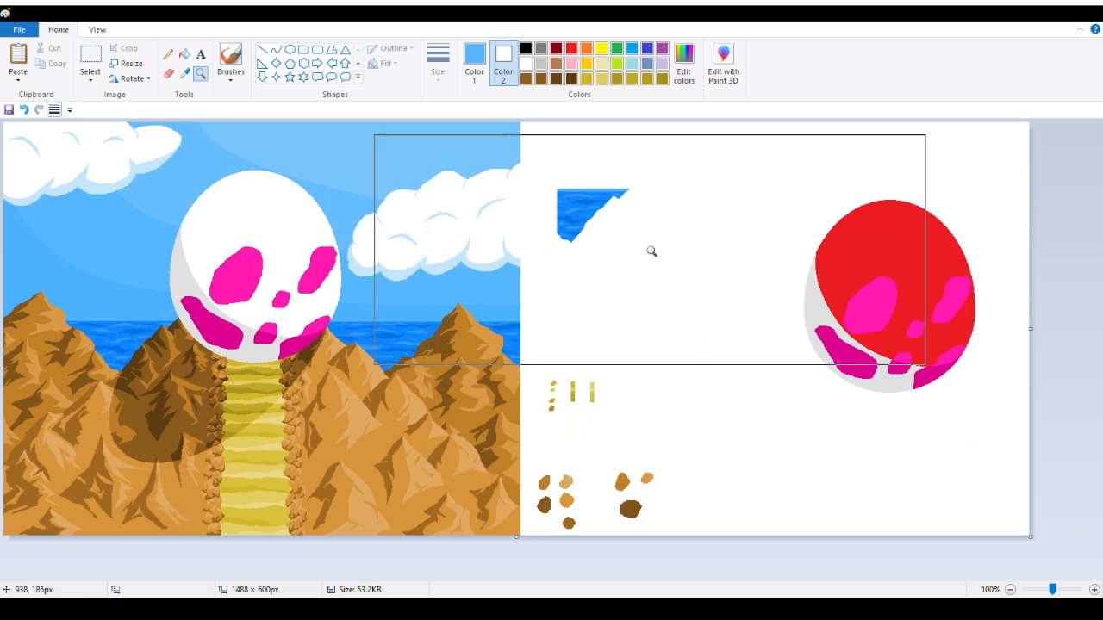
pyautogui.click(168, 54)
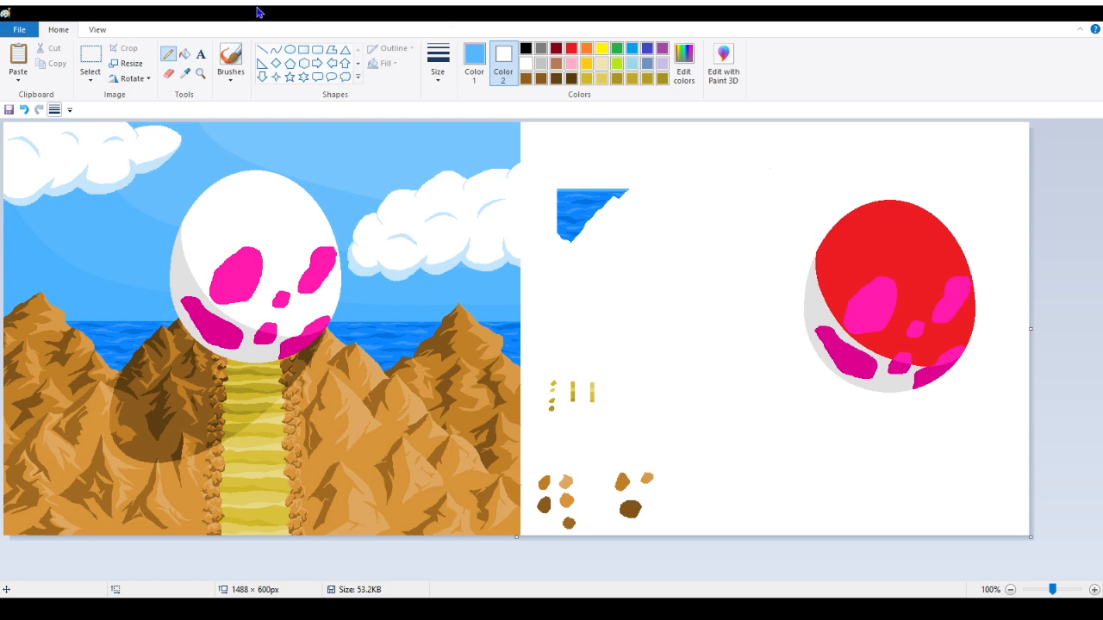
# Step: Reshape the crease on the upper side of the left cloud with the Pencil, using its sampled light blue and white
pyautogui.click(200, 73)
pyautogui.click(146, 152)
pyautogui.click(268, 147)
pyautogui.click(320, 150)
pyautogui.click(374, 152)
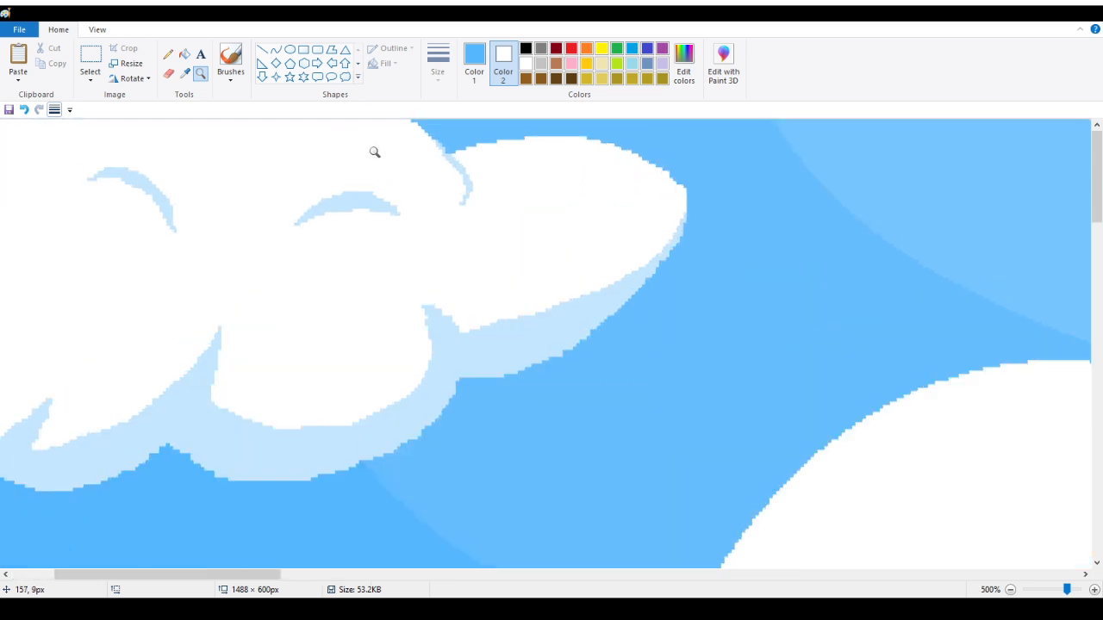
pyautogui.click(393, 156)
pyautogui.click(412, 162)
pyautogui.click(185, 74)
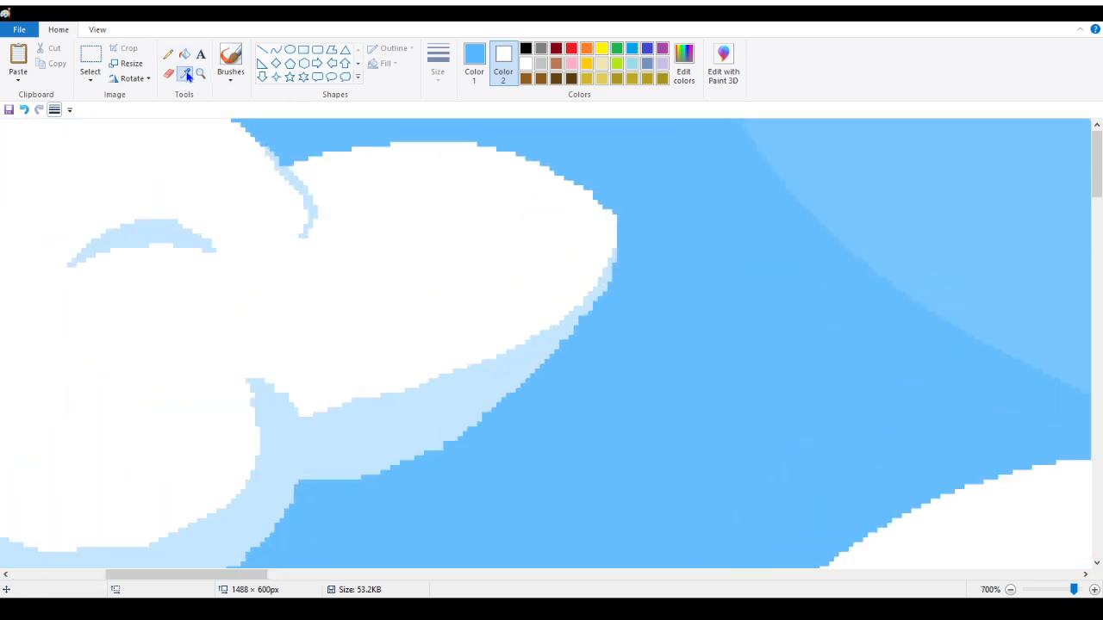
pyautogui.click(290, 169)
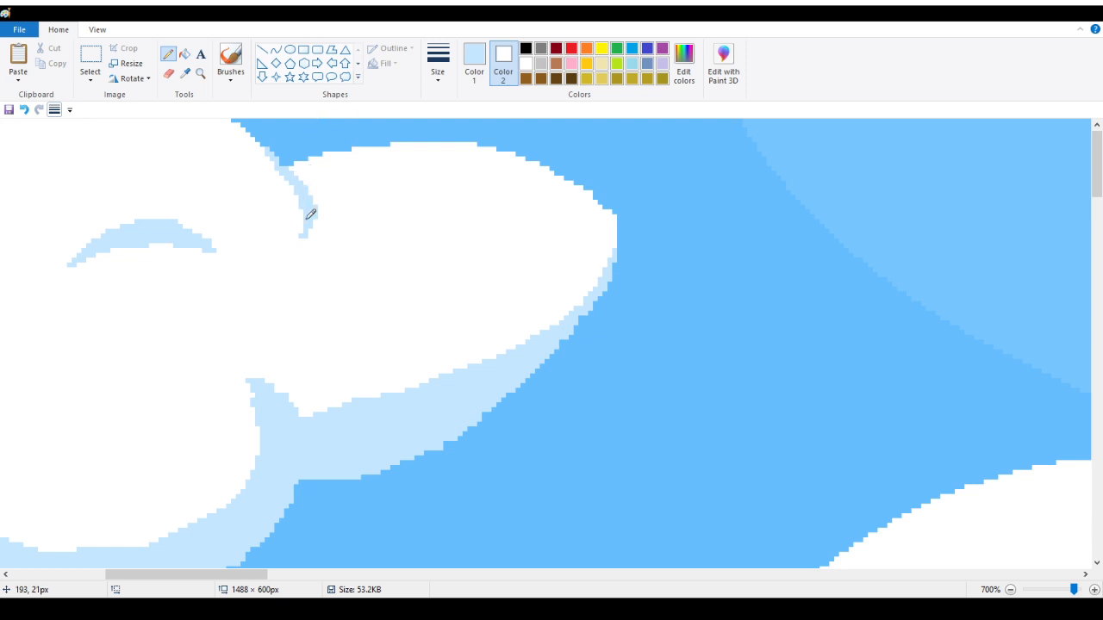
pyautogui.moveTo(311, 226); pyautogui.dragTo(311, 207)
# Step: Examine the reshaped crease on the left cloud, both within the whole picture and close up
pyautogui.click(203, 76)
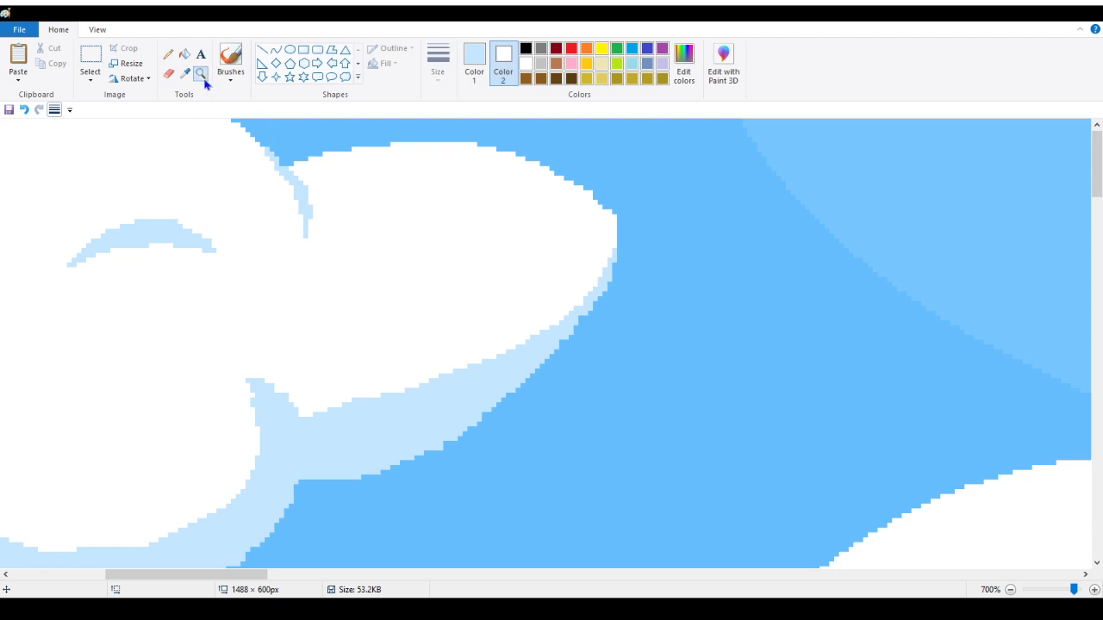
pyautogui.rightClick(232, 197)
pyautogui.rightClick(231, 198)
pyautogui.rightClick(227, 201)
pyautogui.rightClick(220, 204)
pyautogui.rightClick(213, 209)
pyautogui.rightClick(206, 212)
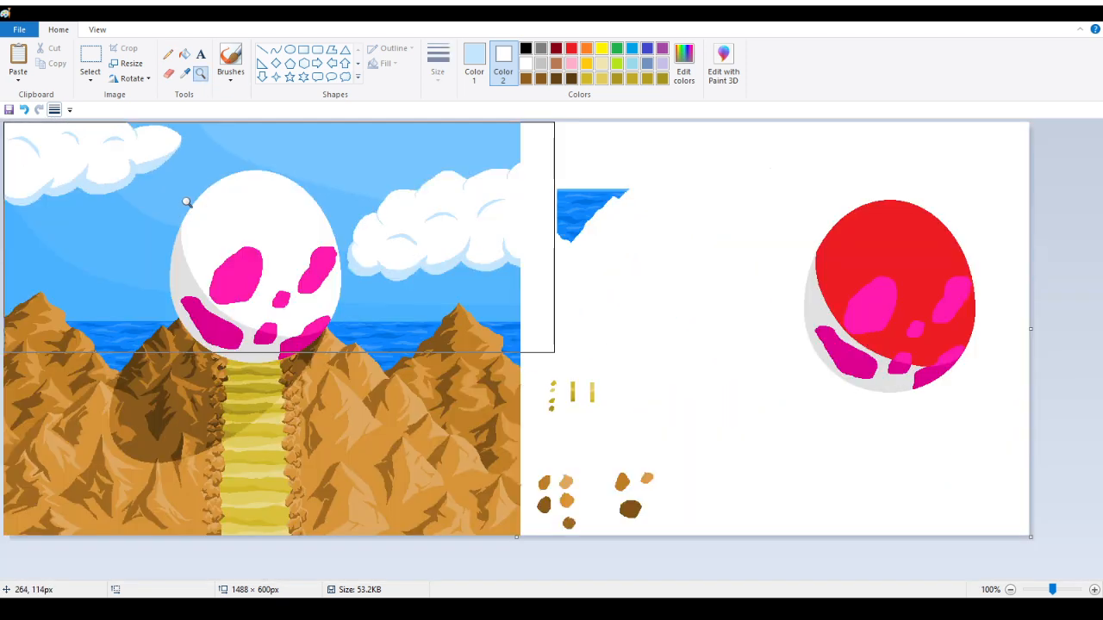
pyautogui.click(205, 152)
pyautogui.click(202, 174)
pyautogui.click(201, 184)
pyautogui.click(523, 176)
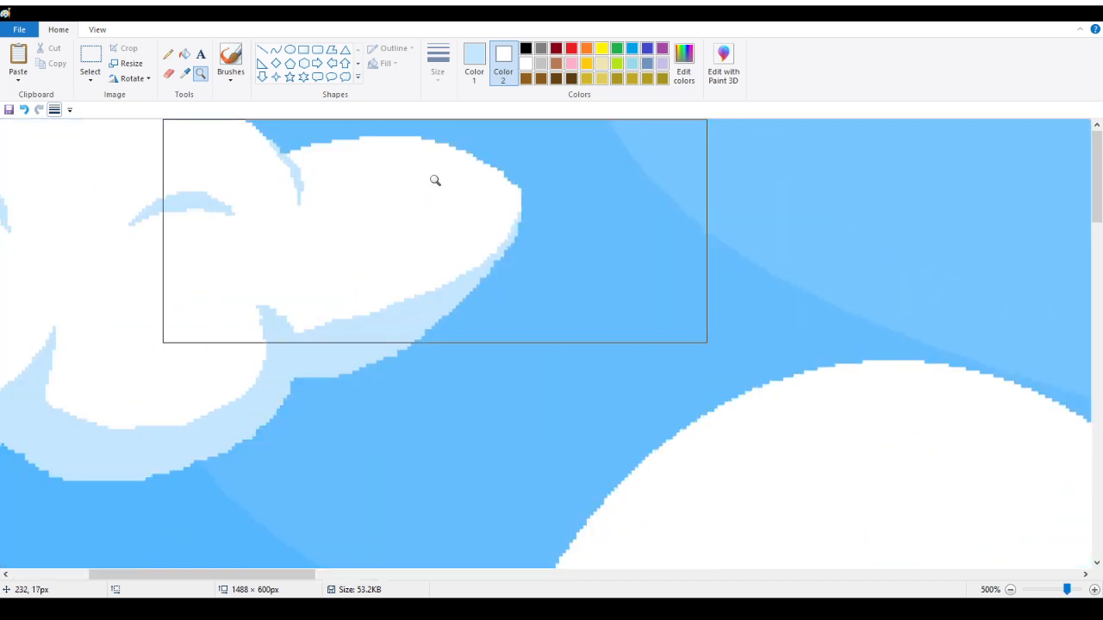
pyautogui.click(172, 55)
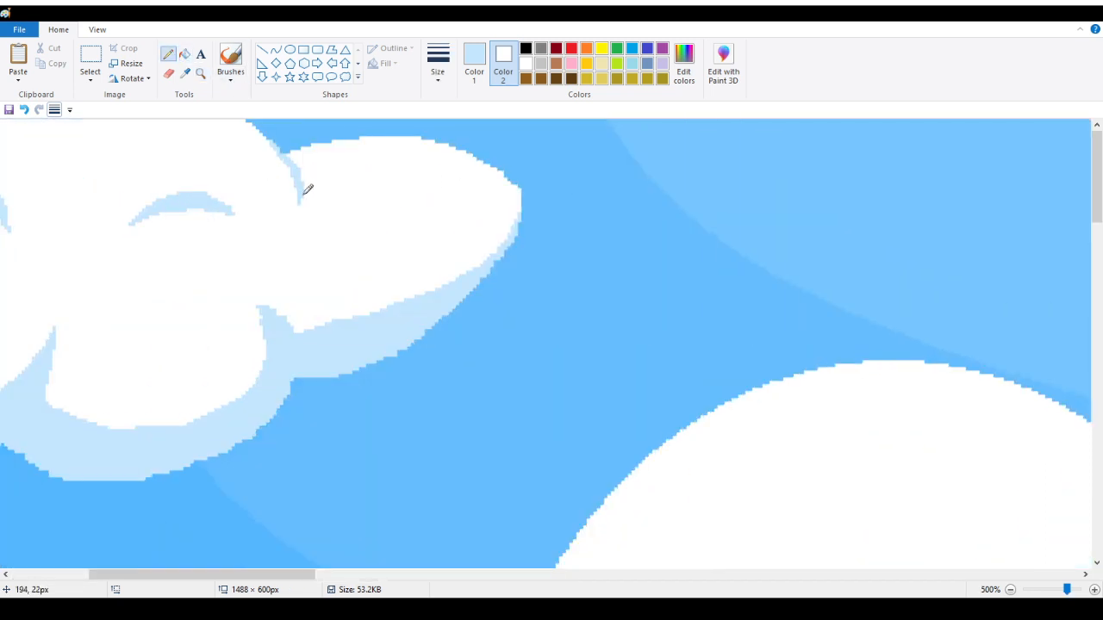
pyautogui.click(200, 74)
pyautogui.rightClick(259, 222)
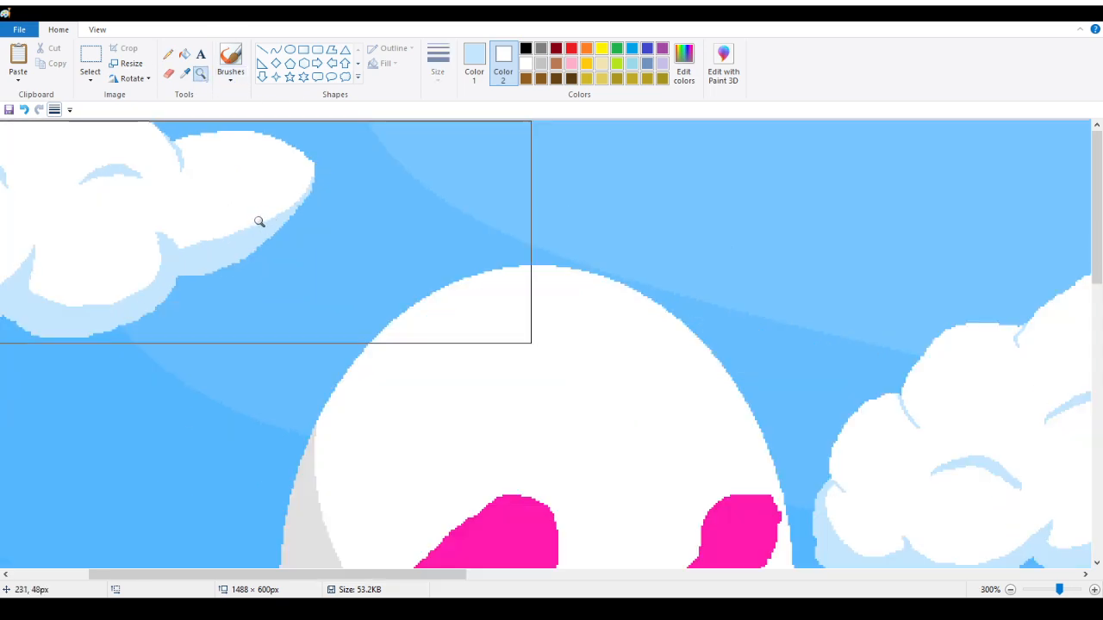
pyautogui.rightClick(259, 221)
pyautogui.rightClick(247, 226)
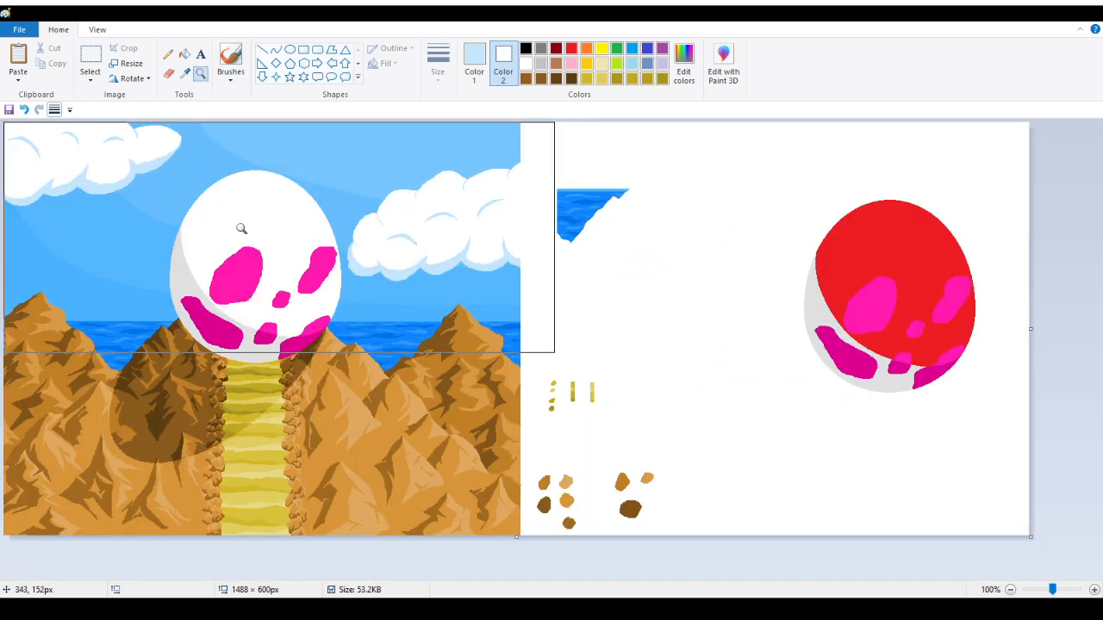
# Step: Thin and straighten the two rightmost light-blue creases along the upper edge of the right cloud
pyautogui.click(475, 249)
pyautogui.click(502, 221)
pyautogui.click(428, 295)
pyautogui.click(444, 270)
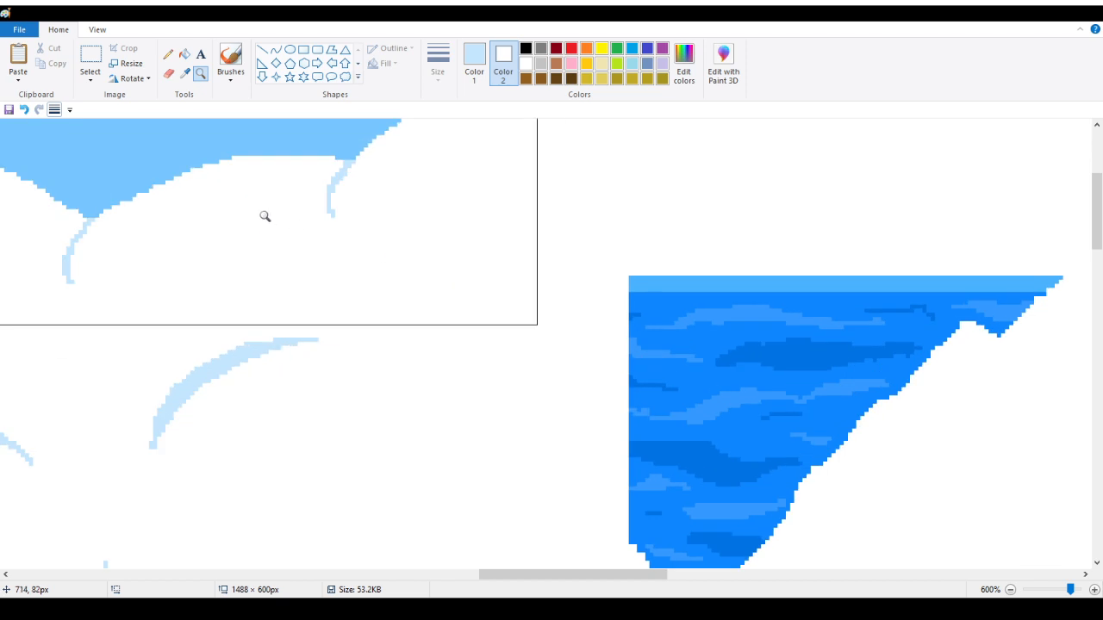
pyautogui.click(170, 56)
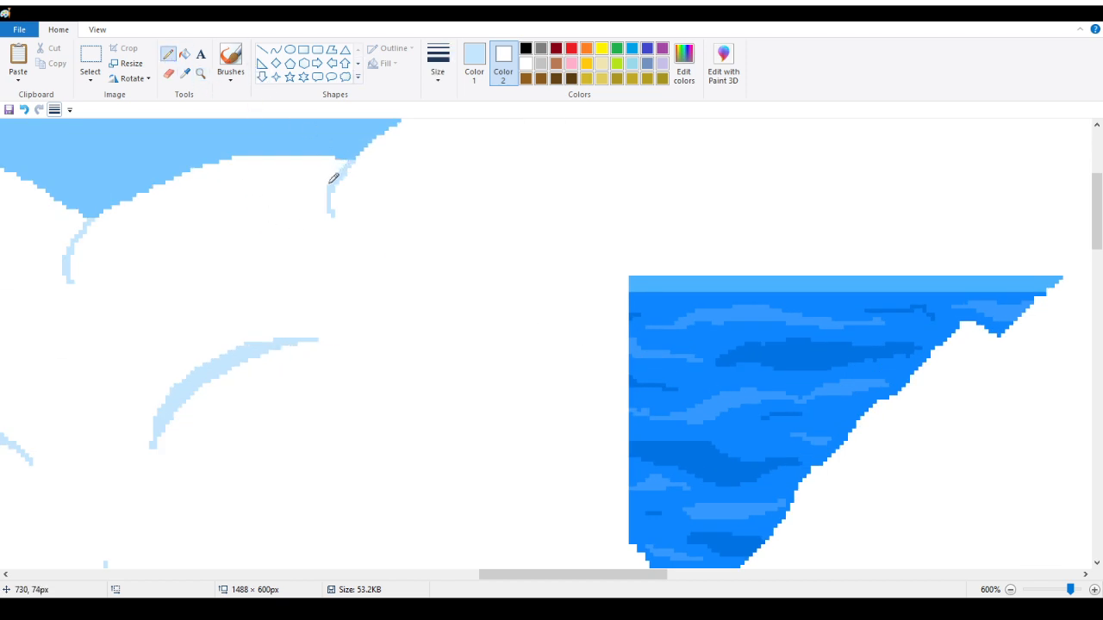
pyautogui.moveTo(331, 188); pyautogui.dragTo(328, 216)
pyautogui.moveTo(530, 574); pyautogui.dragTo(443, 582)
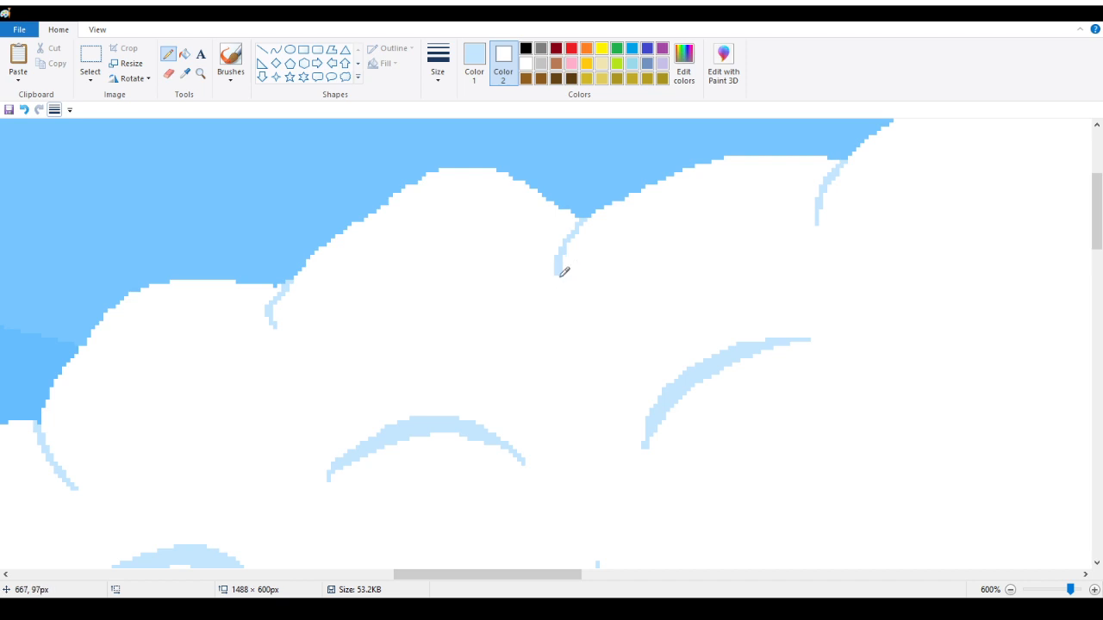
pyautogui.moveTo(578, 224); pyautogui.dragTo(561, 278)
# Step: Reshape the lower end of the hooked light-blue crease between the right cloud's left and middle upper puffs
pyautogui.moveTo(538, 575); pyautogui.dragTo(518, 578)
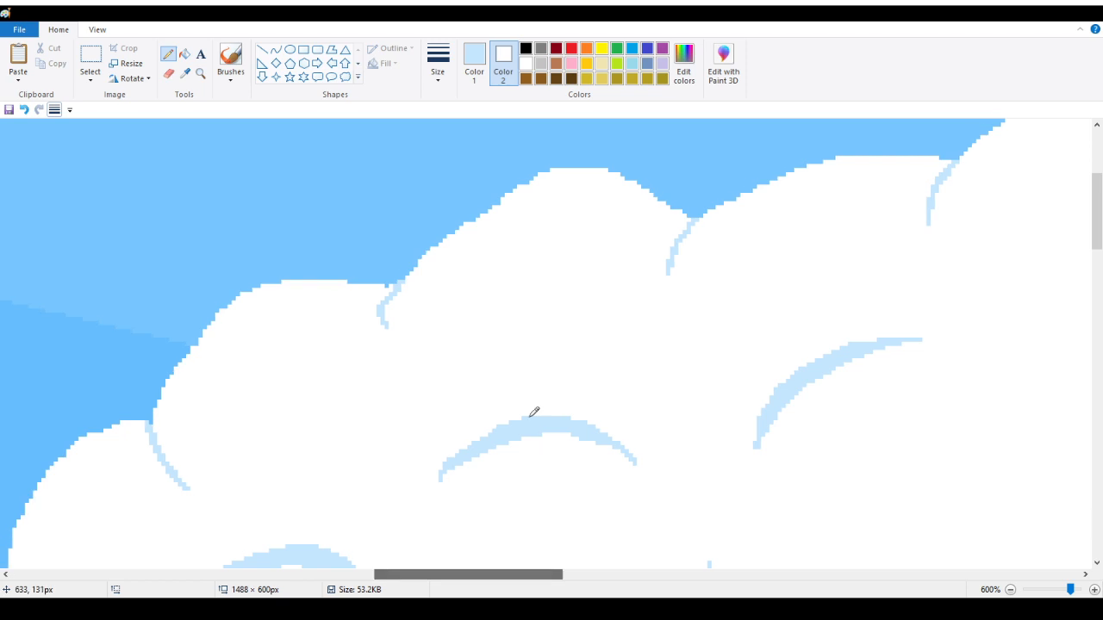
pyautogui.rightClick(382, 314)
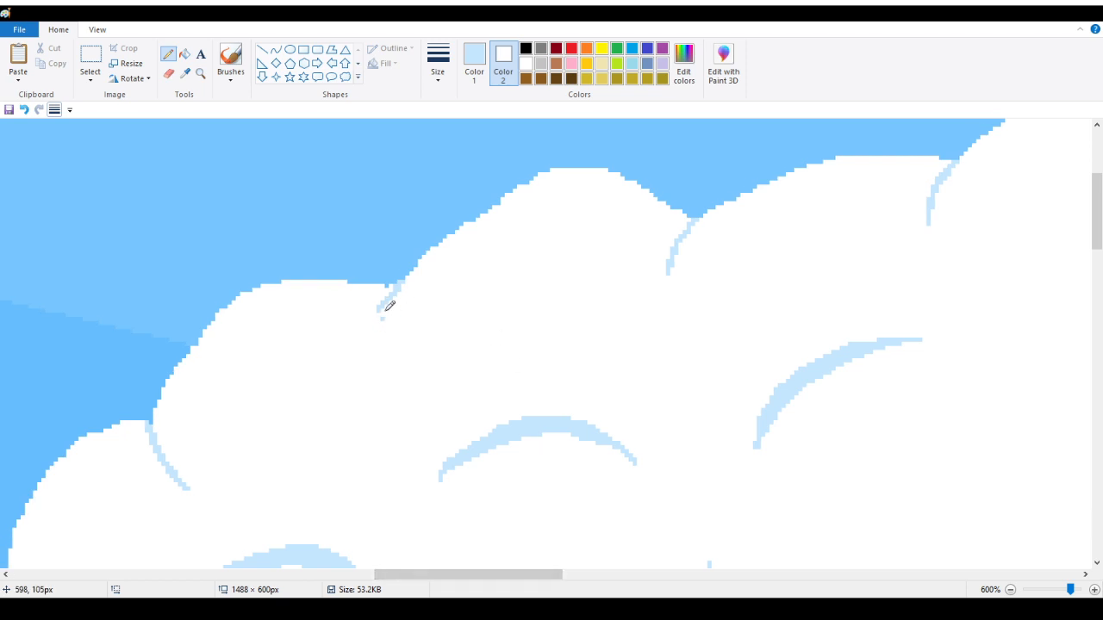
pyautogui.moveTo(385, 305); pyautogui.dragTo(374, 324)
# Step: Extend the right cloud's left upper puff outward in white to a rounder outline, trim it with sampled sky blue, and fill the gaps
pyautogui.moveTo(164, 402)
pyautogui.mouseDown()
pyautogui.moveTo(181, 340)
pyautogui.moveTo(225, 296)
pyautogui.moveTo(312, 274)
pyautogui.moveTo(391, 284)
pyautogui.moveTo(330, 270)
pyautogui.mouseUp()
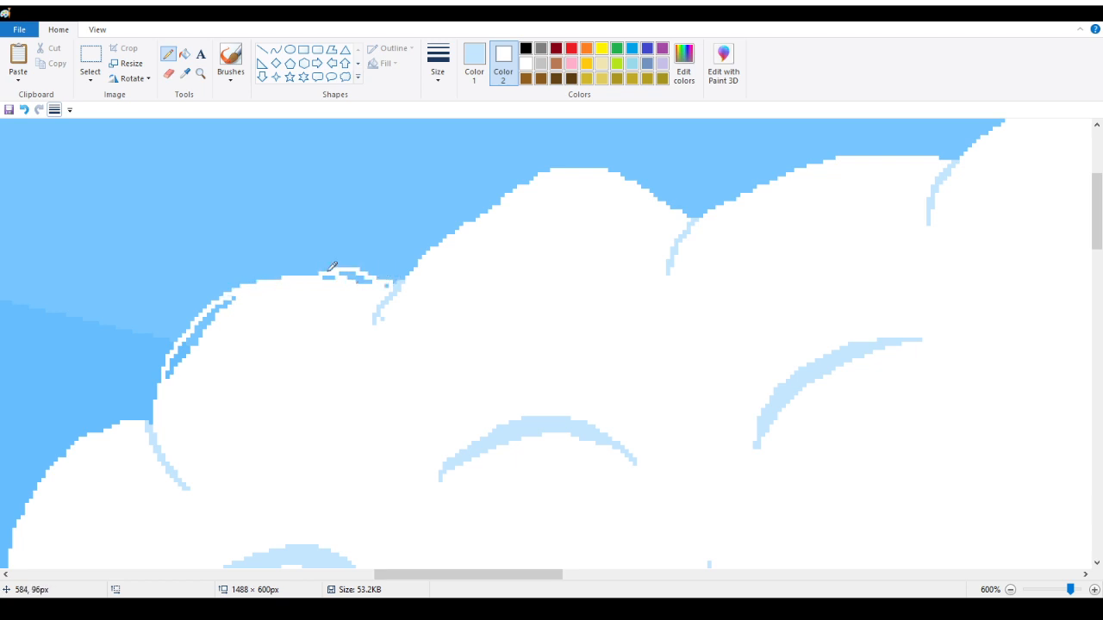
pyautogui.moveTo(255, 277); pyautogui.dragTo(320, 267)
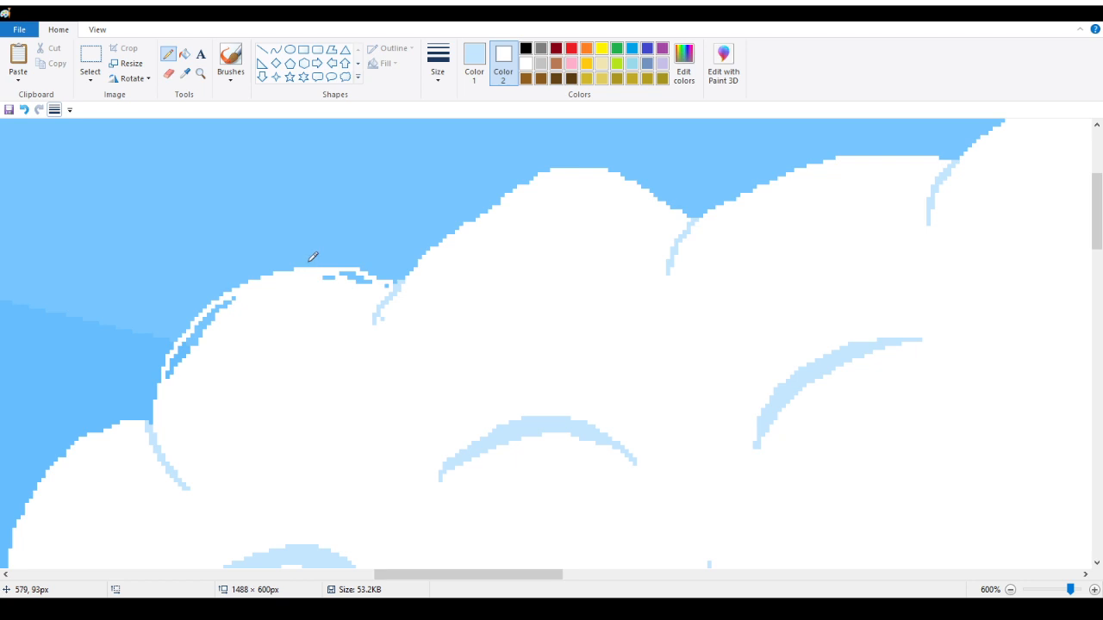
pyautogui.moveTo(312, 256); pyautogui.dragTo(345, 262)
pyautogui.click(184, 73)
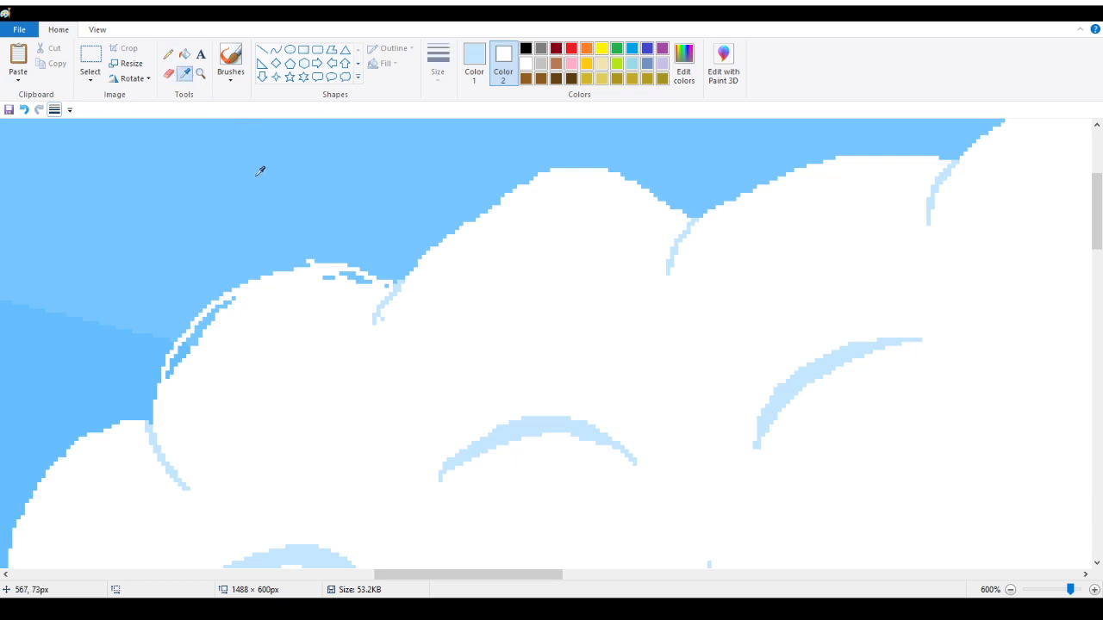
pyautogui.click(259, 171)
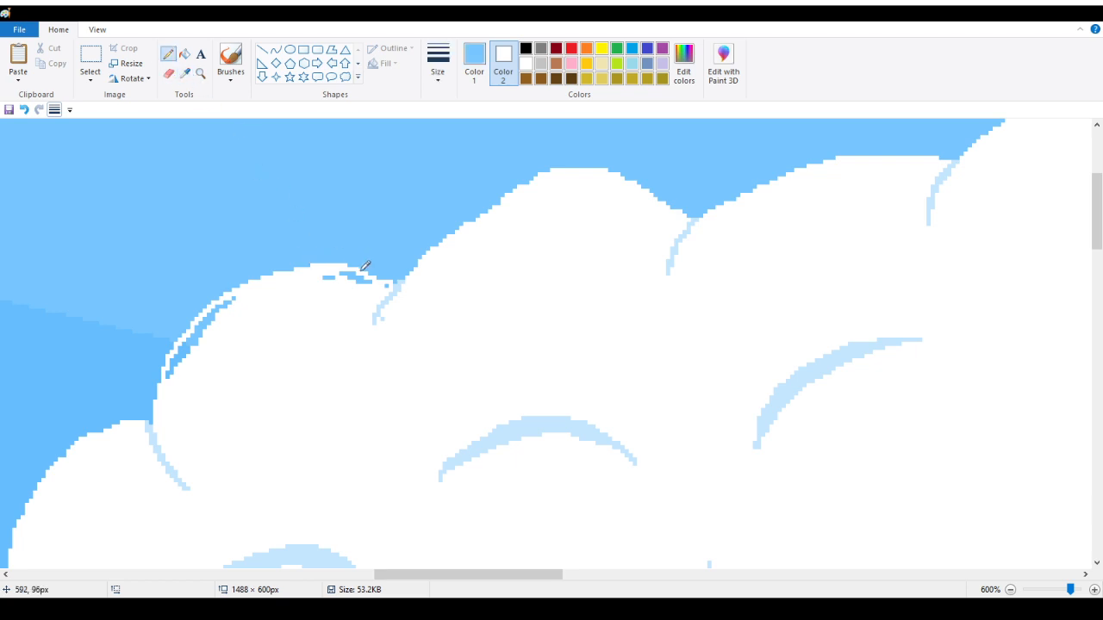
pyautogui.moveTo(387, 286)
pyautogui.mouseDown()
pyautogui.moveTo(355, 285)
pyautogui.moveTo(346, 273)
pyautogui.moveTo(328, 280)
pyautogui.moveTo(352, 264)
pyautogui.mouseUp()
pyautogui.moveTo(246, 297)
pyautogui.mouseDown()
pyautogui.moveTo(228, 300)
pyautogui.moveTo(169, 369)
pyautogui.moveTo(207, 320)
pyautogui.moveTo(204, 332)
pyautogui.mouseUp()
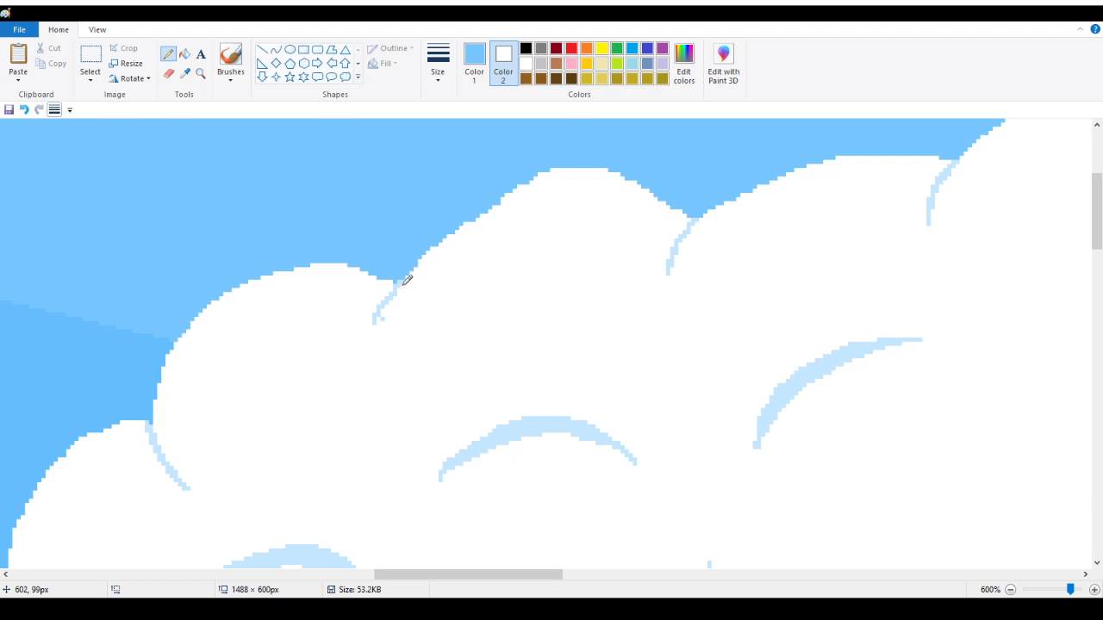
# Step: Round out the left shoulder of the right cloud's middle upper puff in white and fill the enclosed blue gap
pyautogui.moveTo(407, 280)
pyautogui.mouseDown()
pyautogui.moveTo(465, 206)
pyautogui.moveTo(541, 169)
pyautogui.mouseUp()
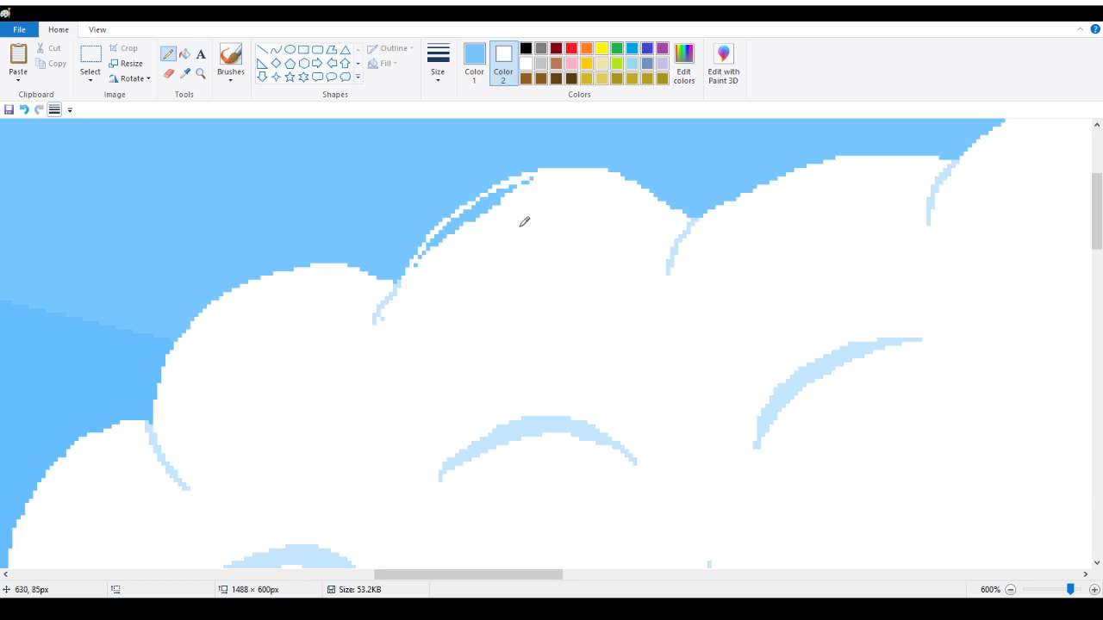
pyautogui.scroll(1, 524, 226)
pyautogui.moveTo(525, 294)
pyautogui.mouseDown()
pyautogui.moveTo(486, 304)
pyautogui.moveTo(496, 311)
pyautogui.moveTo(480, 321)
pyautogui.moveTo(493, 296)
pyautogui.mouseUp()
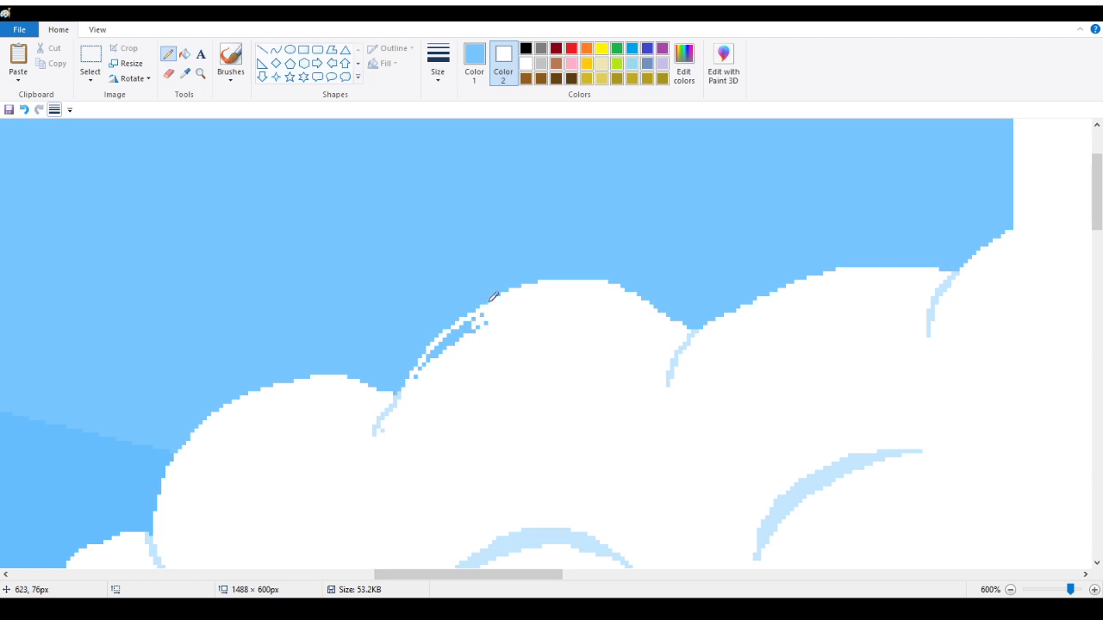
pyautogui.moveTo(487, 309)
pyautogui.mouseDown()
pyautogui.moveTo(418, 370)
pyautogui.moveTo(461, 327)
pyautogui.moveTo(443, 347)
pyautogui.mouseUp()
# Step: Redraw the crease between the left and middle upper puffs in sampled light blue, and round the top of the right puff in white
pyautogui.click(185, 73)
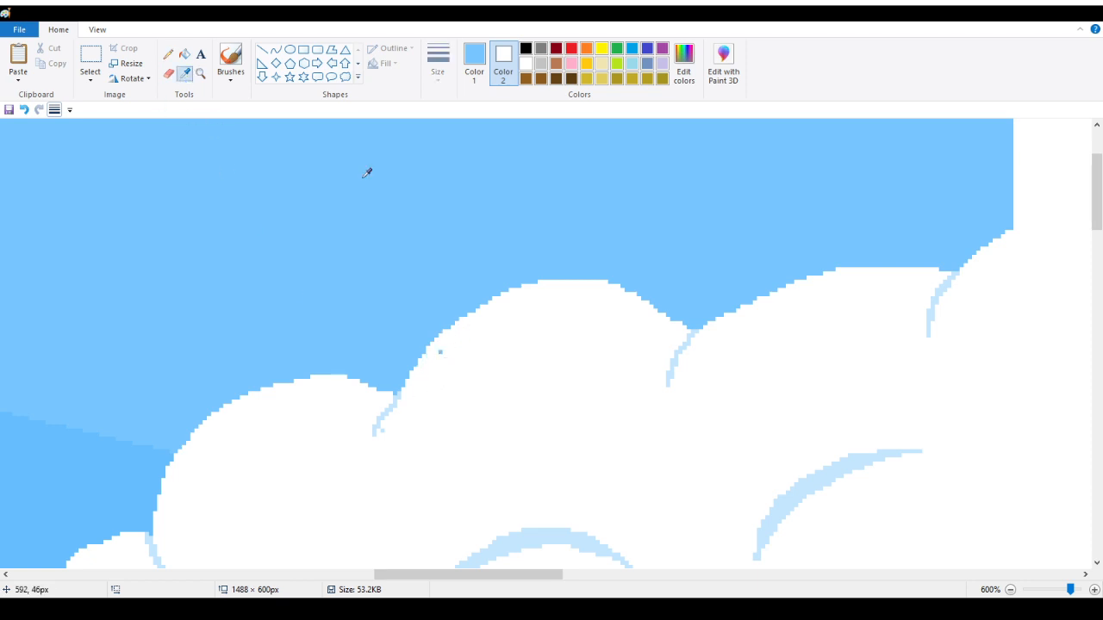
pyautogui.click(393, 406)
pyautogui.moveTo(386, 409)
pyautogui.mouseDown()
pyautogui.moveTo(366, 425)
pyautogui.moveTo(371, 437)
pyautogui.mouseUp()
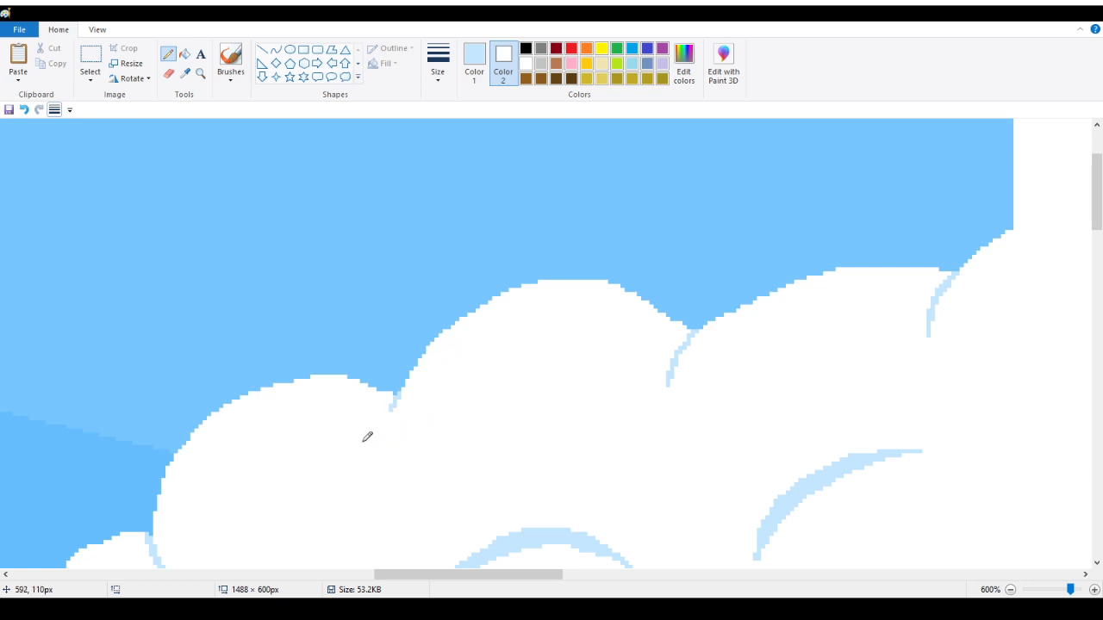
pyautogui.moveTo(865, 266)
pyautogui.mouseDown()
pyautogui.moveTo(918, 264)
pyautogui.moveTo(869, 265)
pyautogui.mouseUp()
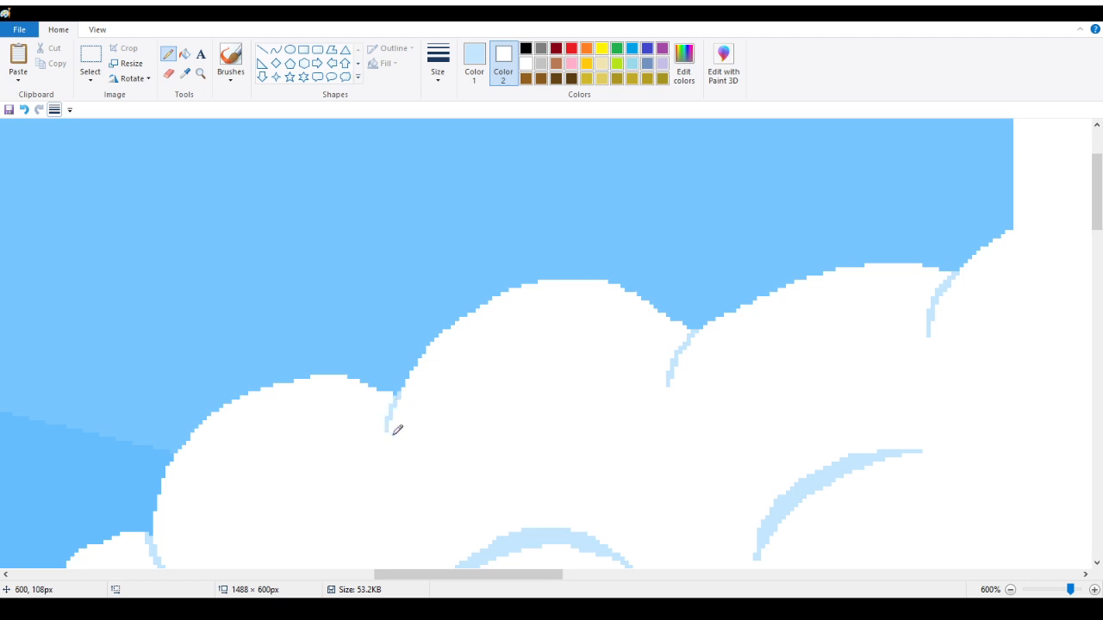
# Step: Thin and shorten the light-blue crease where the right cloud's lower-left puff meets the left upper puff
pyautogui.scroll(-3, 405, 442)
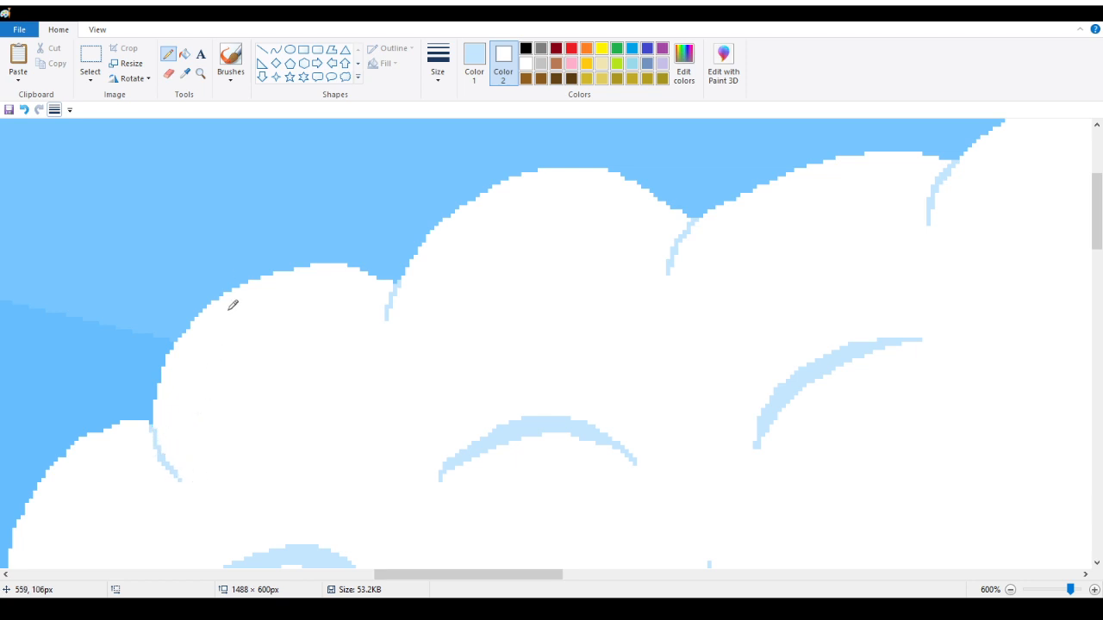
pyautogui.scroll(-3, 176, 360)
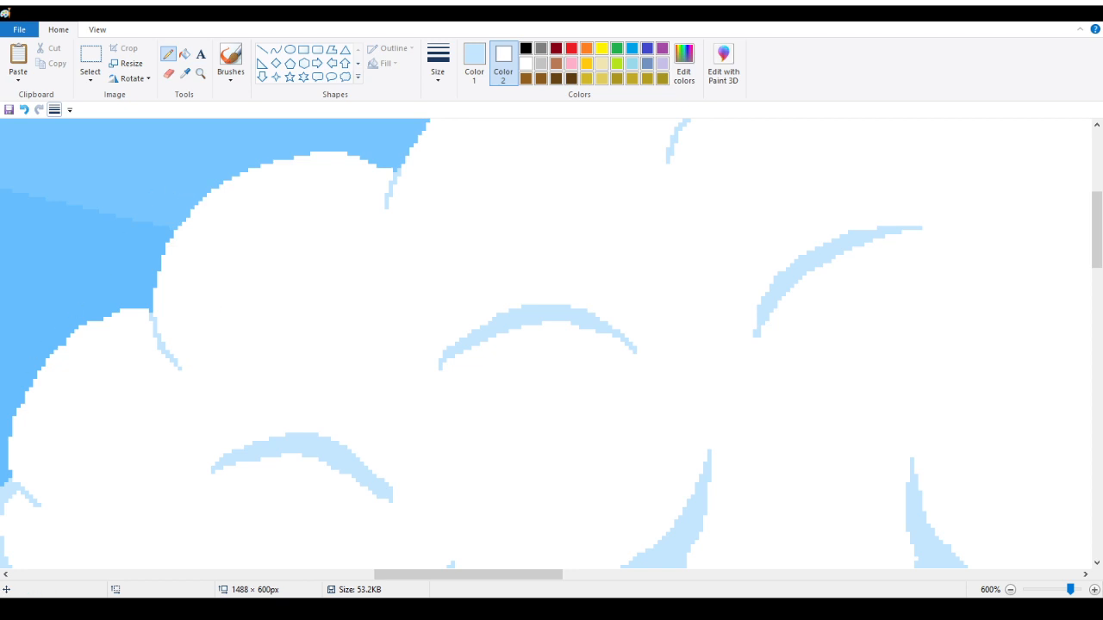
pyautogui.moveTo(413, 581); pyautogui.dragTo(377, 583)
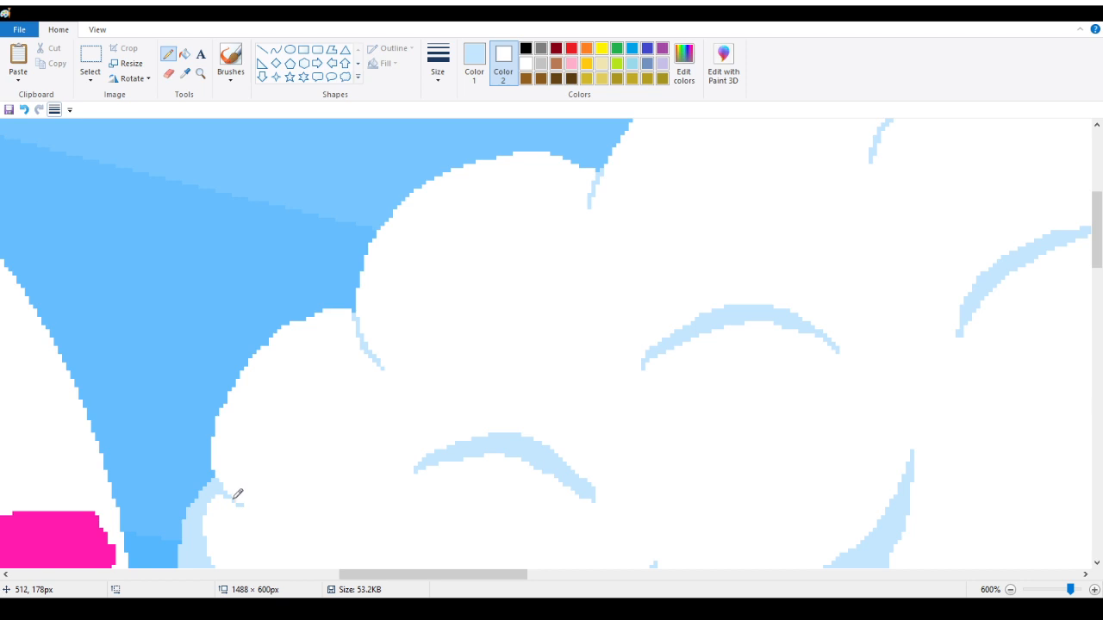
pyautogui.click(199, 76)
pyautogui.rightClick(341, 287)
pyautogui.rightClick(329, 294)
pyautogui.rightClick(312, 294)
pyautogui.rightClick(292, 293)
pyautogui.rightClick(286, 293)
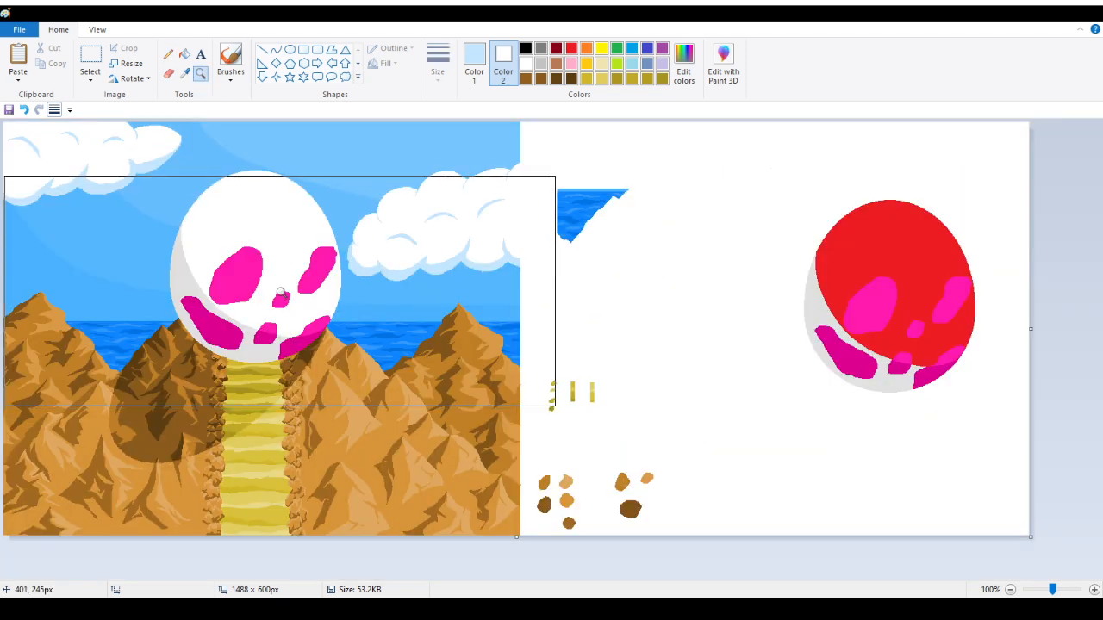
# Step: Thicken the two leftmost light-blue creases on the right cloud's upper edge and lengthen the second one downward
pyautogui.click(412, 222)
pyautogui.click(414, 216)
pyautogui.click(554, 342)
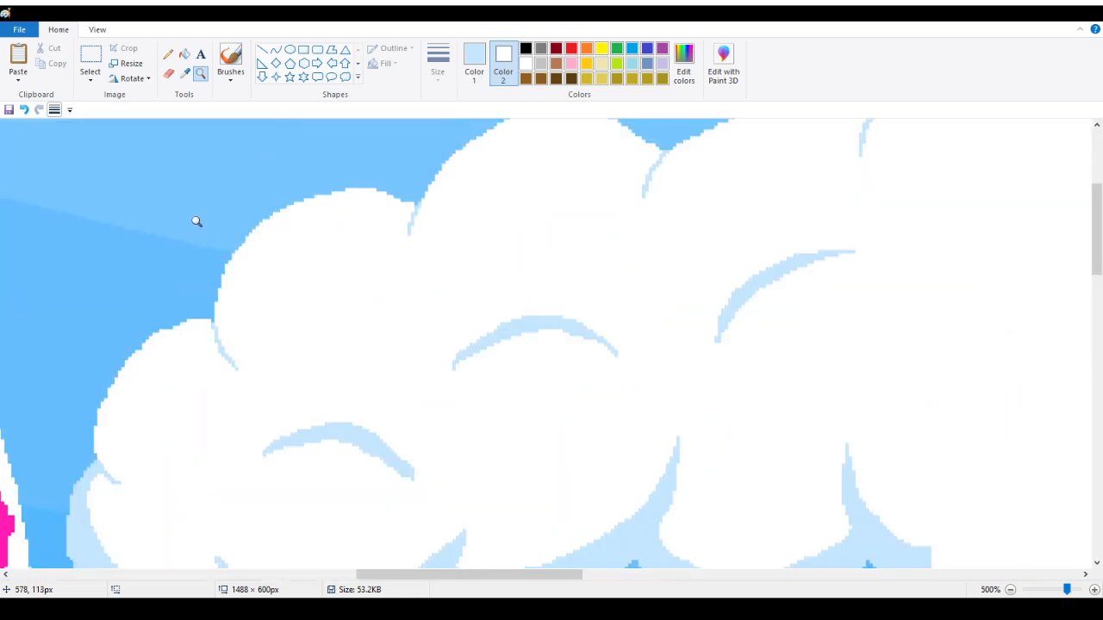
pyautogui.click(197, 221)
pyautogui.scroll(3, 244, 285)
pyautogui.scroll(-2, 259, 319)
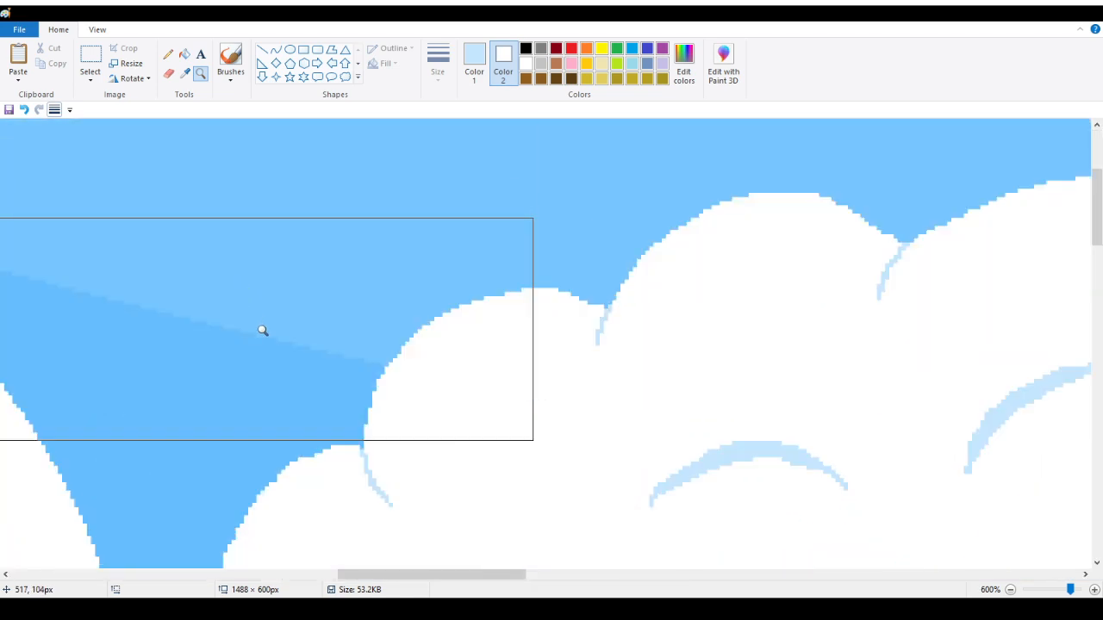
pyautogui.click(168, 54)
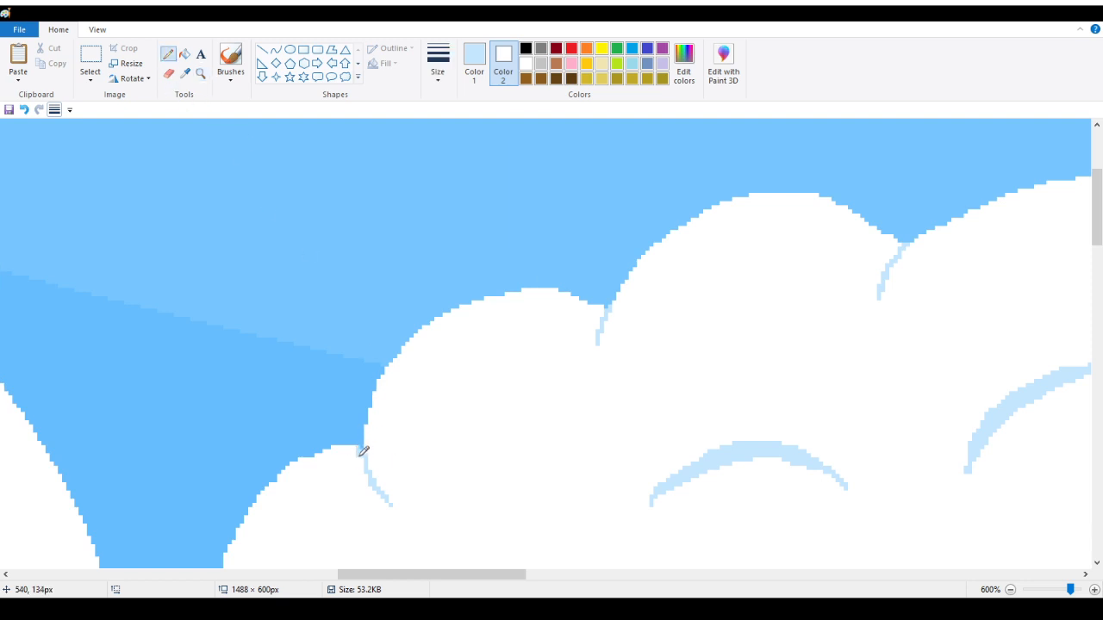
pyautogui.moveTo(363, 469); pyautogui.dragTo(395, 508)
pyautogui.moveTo(607, 304); pyautogui.dragTo(594, 352)
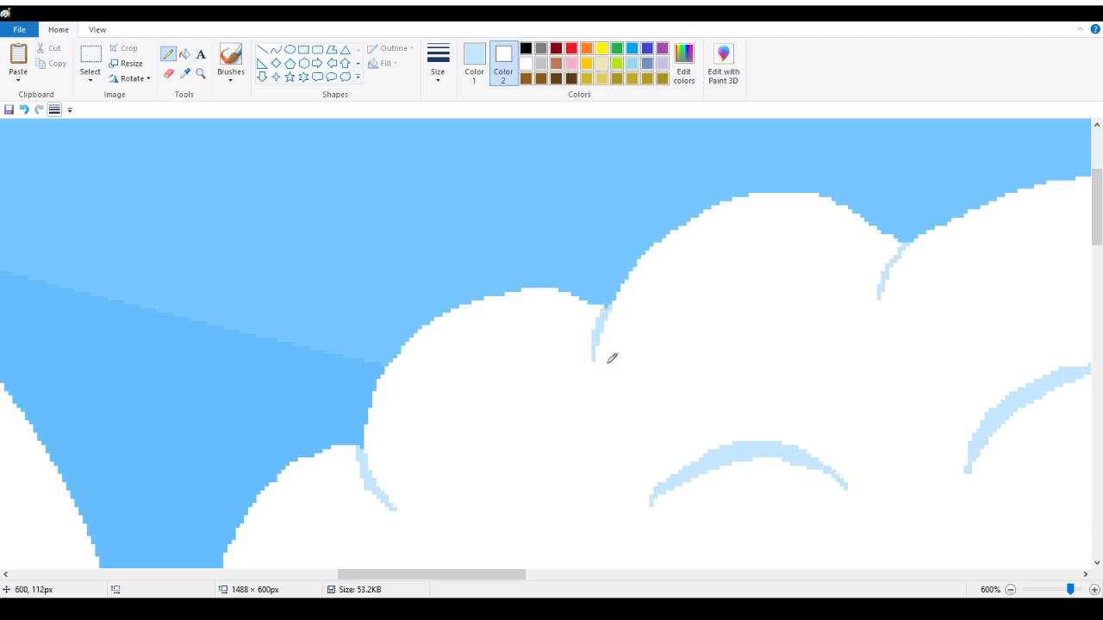
# Step: Thicken the two rightmost light-blue creases on the right cloud's upper edge and lengthen the left one of them downward
pyautogui.moveTo(500, 574); pyautogui.dragTo(557, 574)
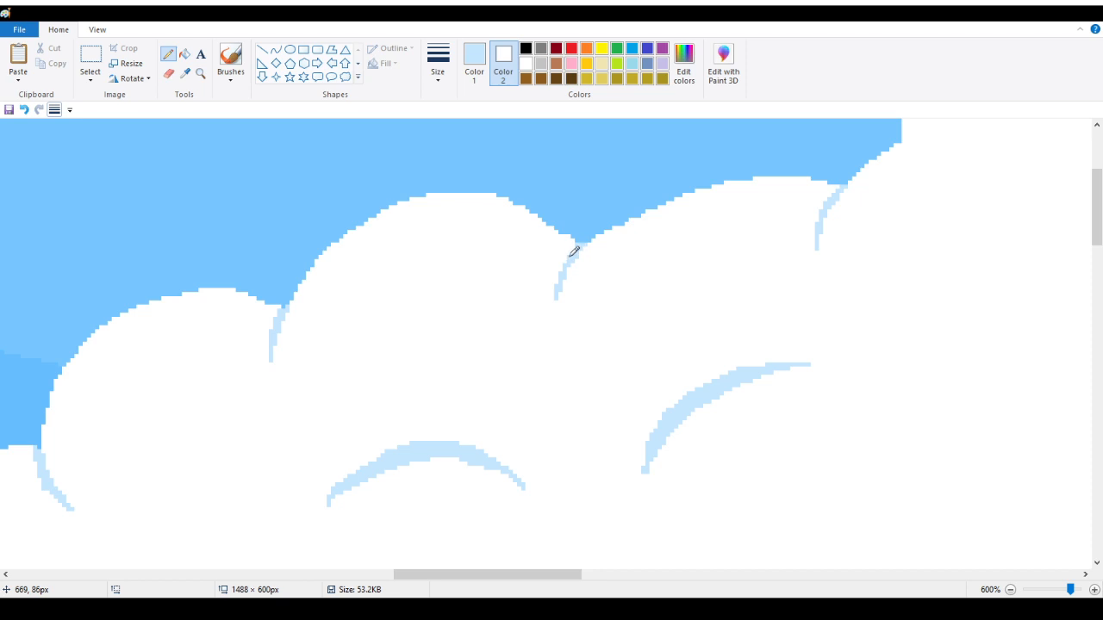
pyautogui.moveTo(563, 264); pyautogui.dragTo(553, 310)
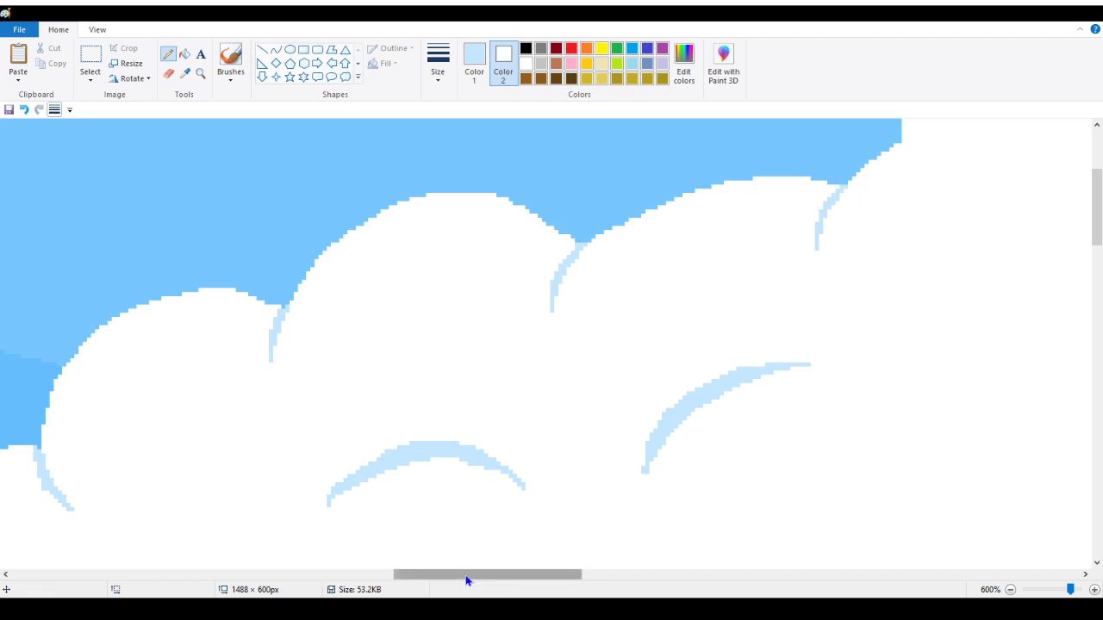
pyautogui.moveTo(468, 580); pyautogui.dragTo(524, 584)
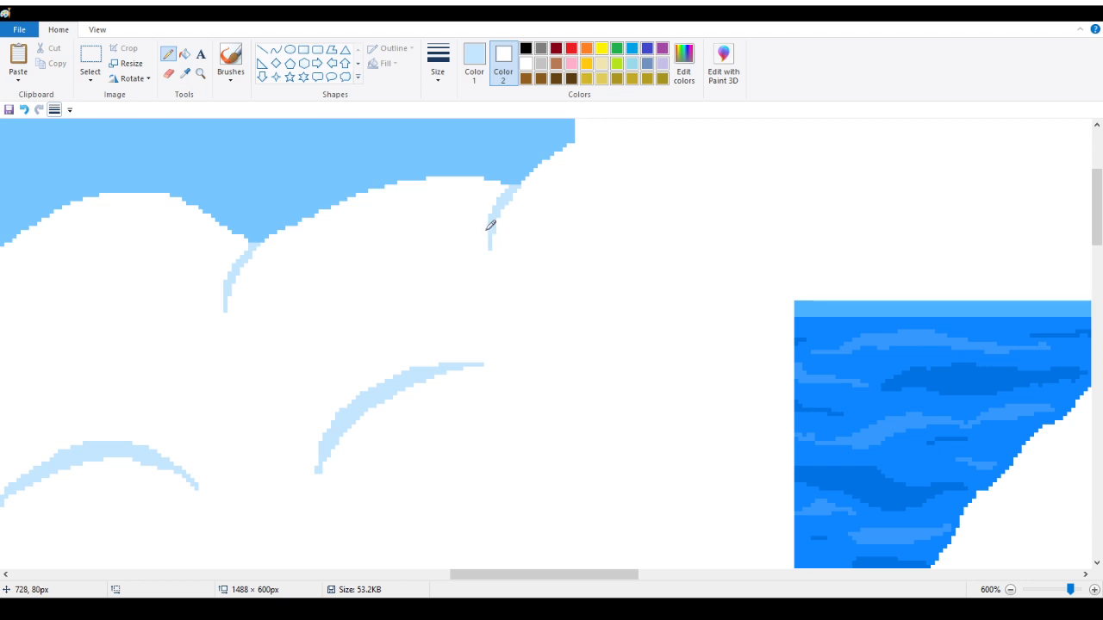
pyautogui.moveTo(487, 231); pyautogui.dragTo(483, 247)
pyautogui.rightClick(483, 247)
pyautogui.moveTo(489, 250)
pyautogui.mouseDown()
pyautogui.moveTo(490, 260)
pyautogui.moveTo(486, 248)
pyautogui.mouseUp()
# Step: Examine the whole picture and the right cloud's reworked upper creases at different magnifications
pyautogui.click(200, 74)
pyautogui.rightClick(207, 256)
pyautogui.rightClick(203, 263)
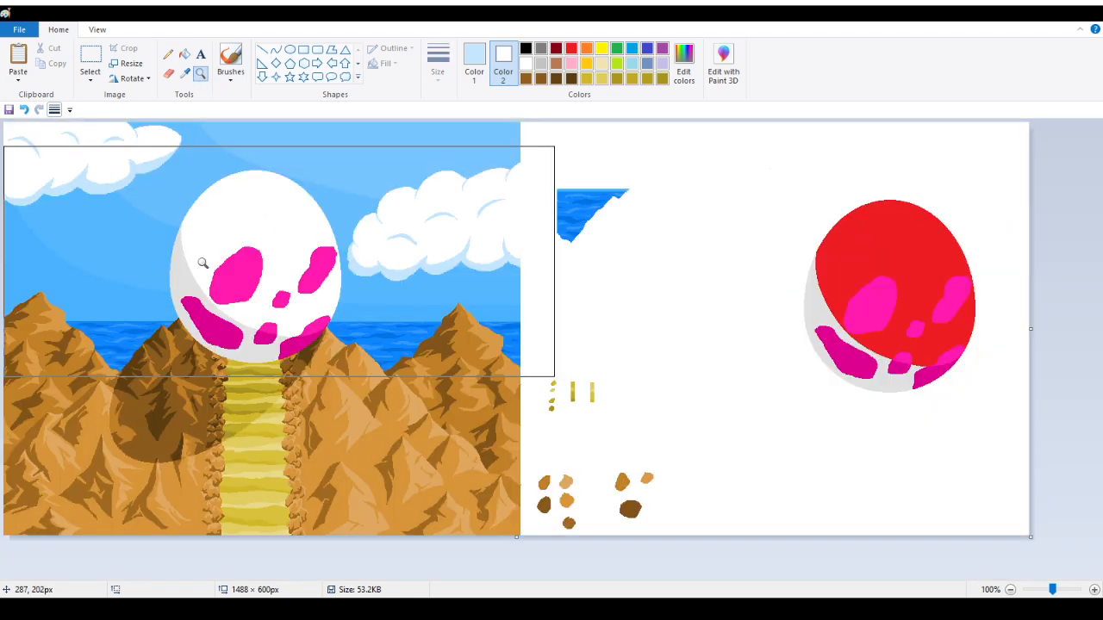
pyautogui.click(215, 234)
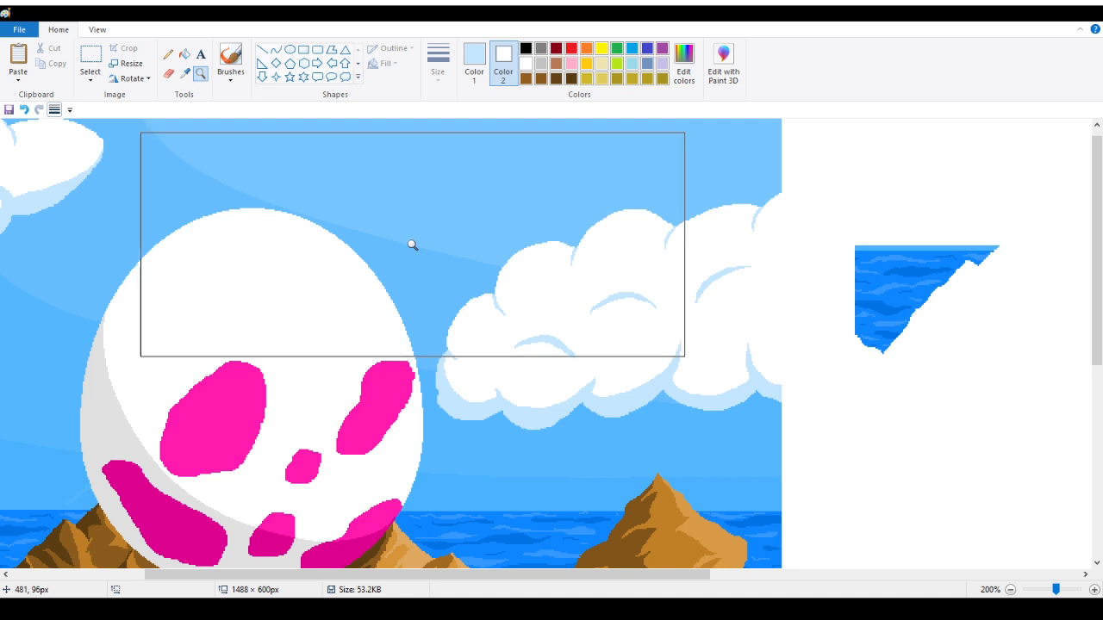
pyautogui.click(704, 249)
pyautogui.click(427, 241)
pyautogui.click(434, 252)
pyautogui.click(408, 262)
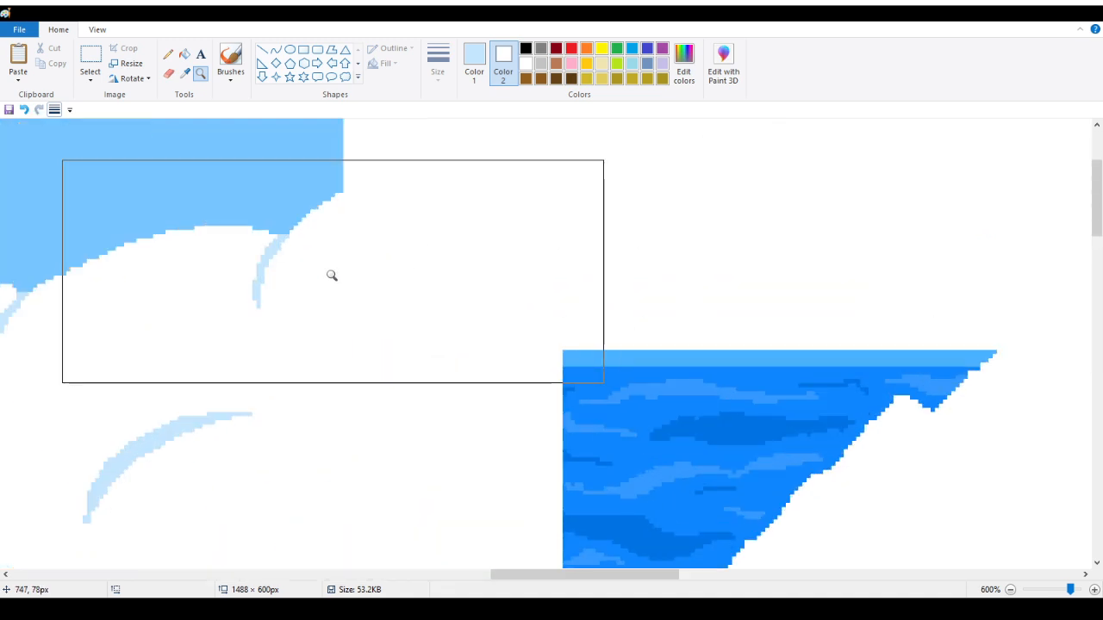
pyautogui.rightClick(251, 290)
pyautogui.rightClick(226, 290)
pyautogui.rightClick(200, 273)
pyautogui.rightClick(172, 269)
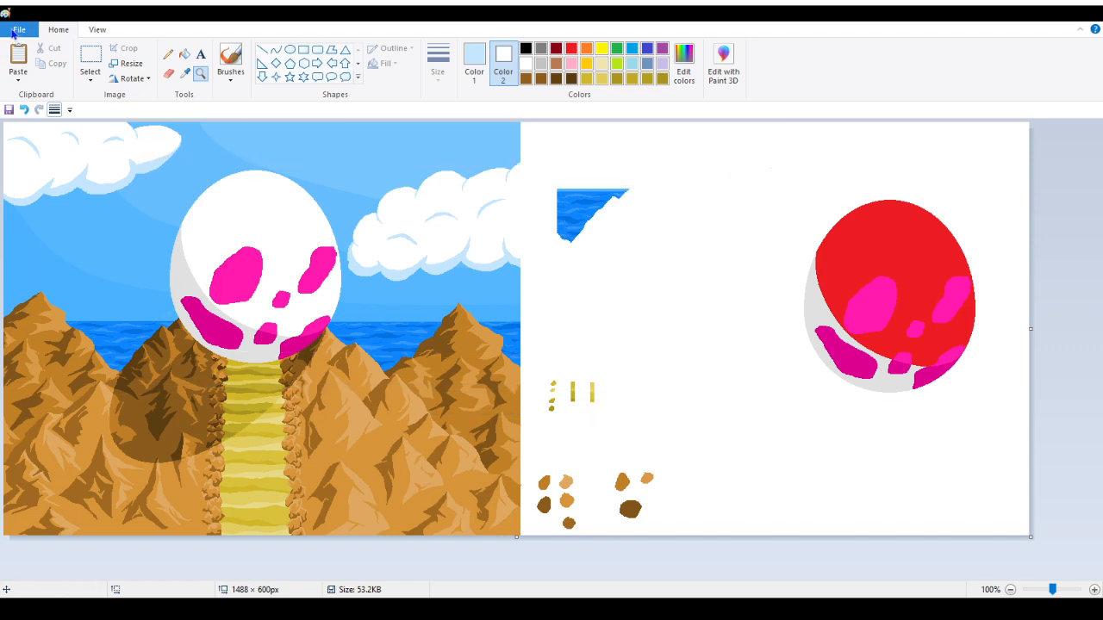
# Step: Recheck the right cloud's rightmost crease up close, and compare both clouds in the overall picture
pyautogui.click(445, 158)
pyautogui.click(576, 263)
pyautogui.click(579, 264)
pyautogui.click(486, 248)
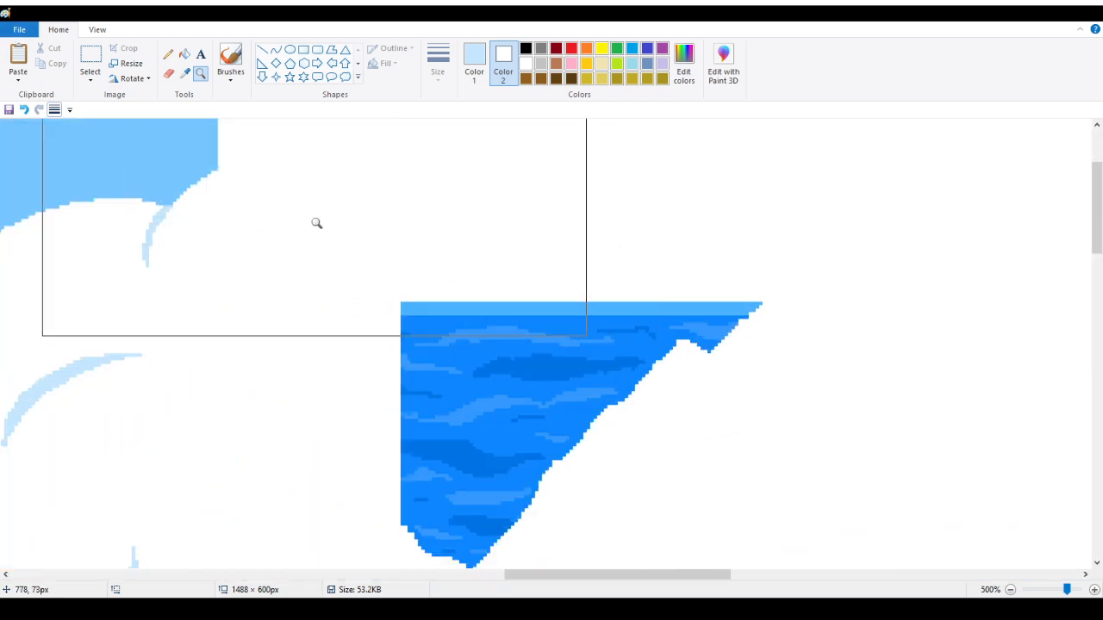
pyautogui.click(172, 215)
pyautogui.click(169, 214)
pyautogui.click(168, 53)
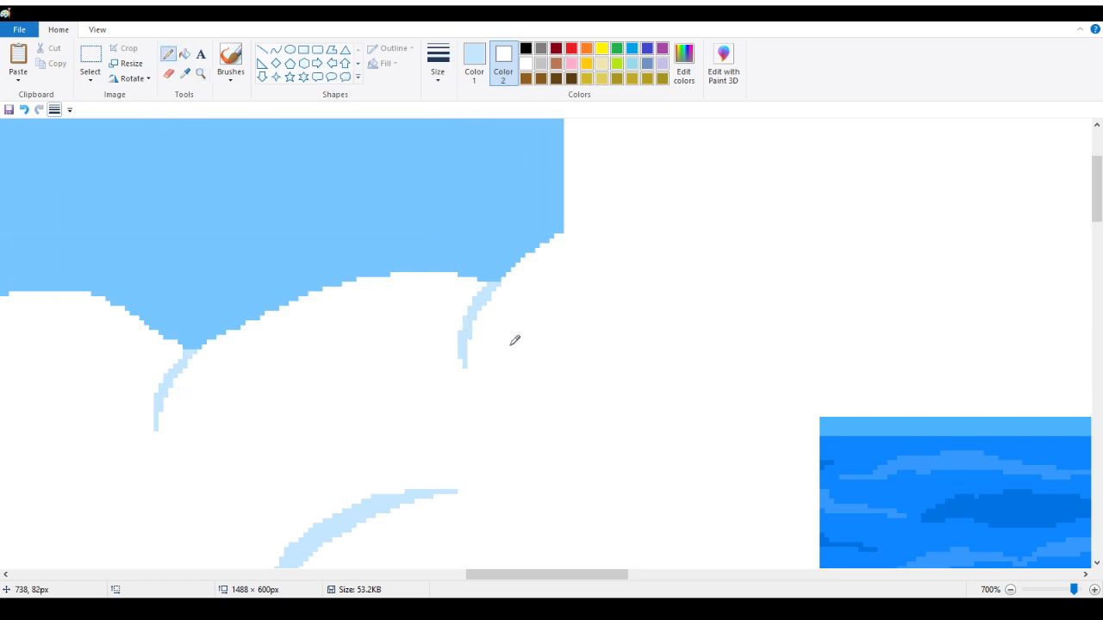
pyautogui.click(201, 74)
pyautogui.rightClick(134, 285)
pyautogui.rightClick(47, 281)
pyautogui.rightClick(47, 282)
pyautogui.rightClick(47, 282)
pyautogui.rightClick(47, 281)
pyautogui.rightClick(47, 282)
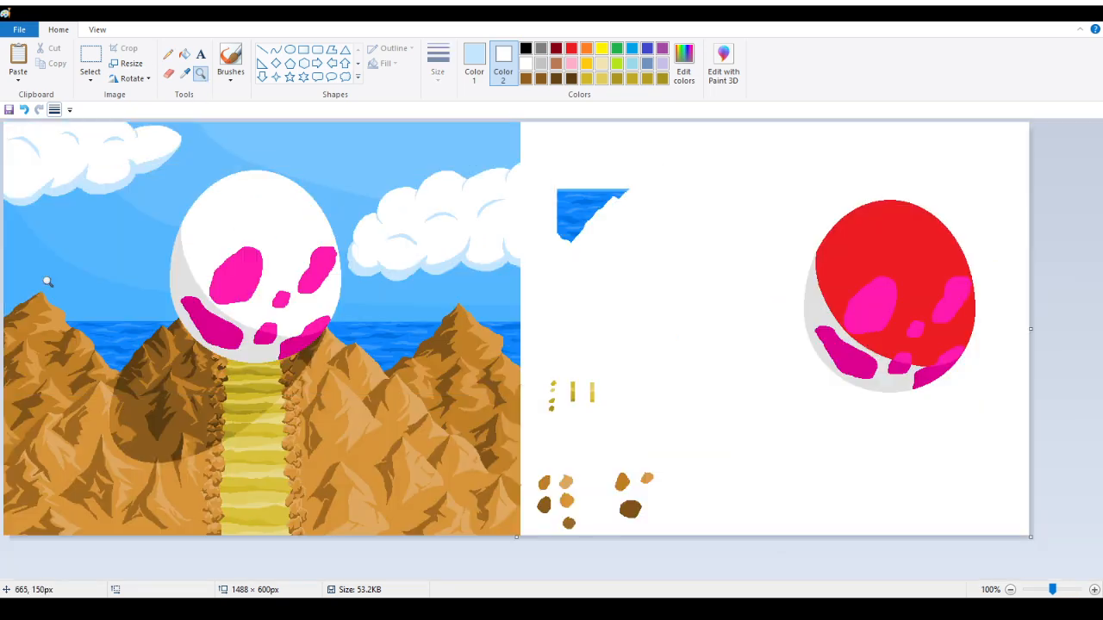
pyautogui.click(83, 236)
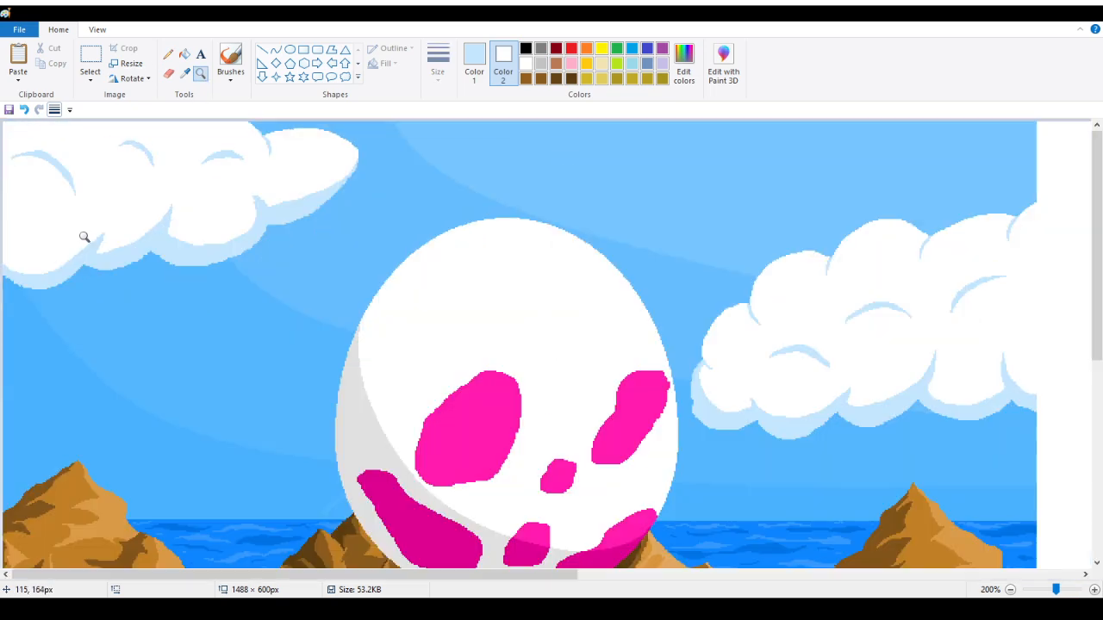
pyautogui.rightClick(84, 236)
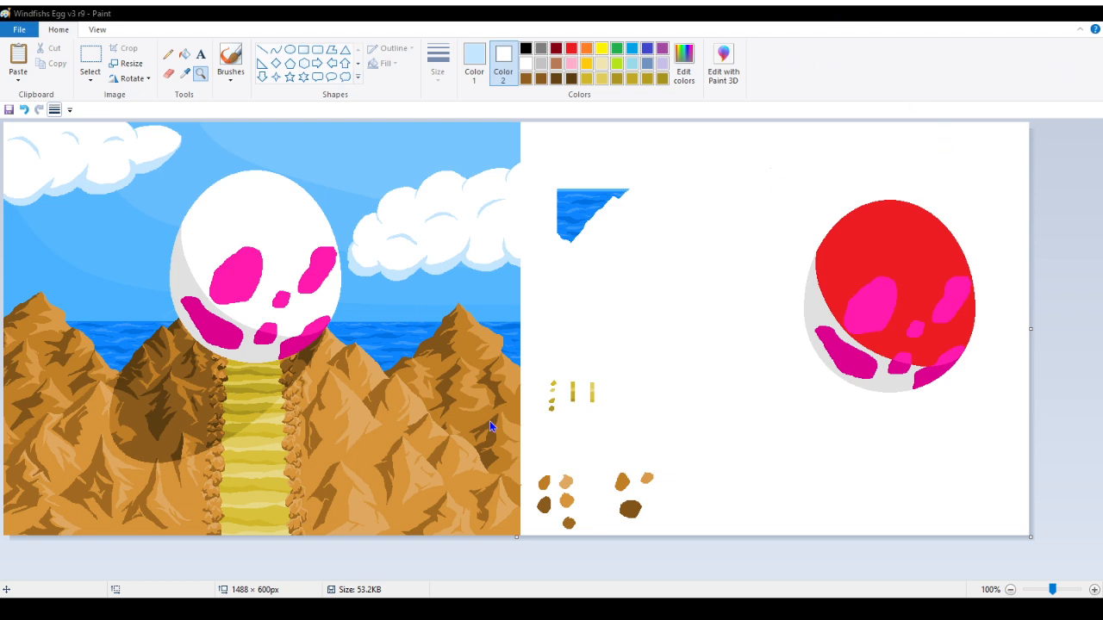
# Step: Reduce the canvas width to 750 px to cut off the scratch area beside the picture, and save Windfishs Egg v3 r10
pyautogui.click(168, 54)
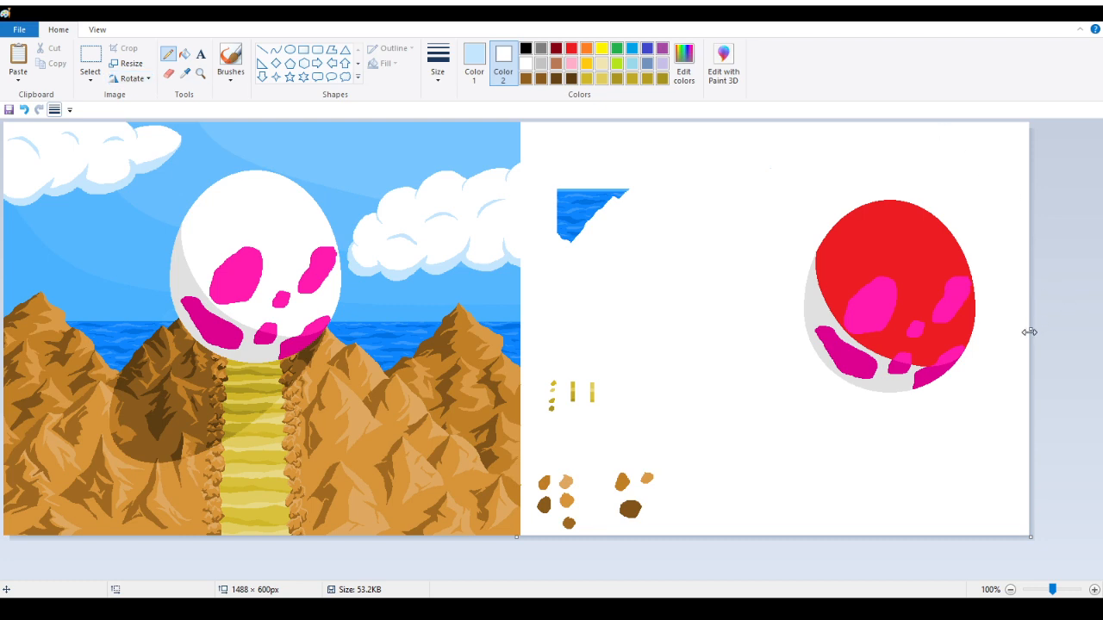
pyautogui.moveTo(1031, 329); pyautogui.dragTo(521, 370)
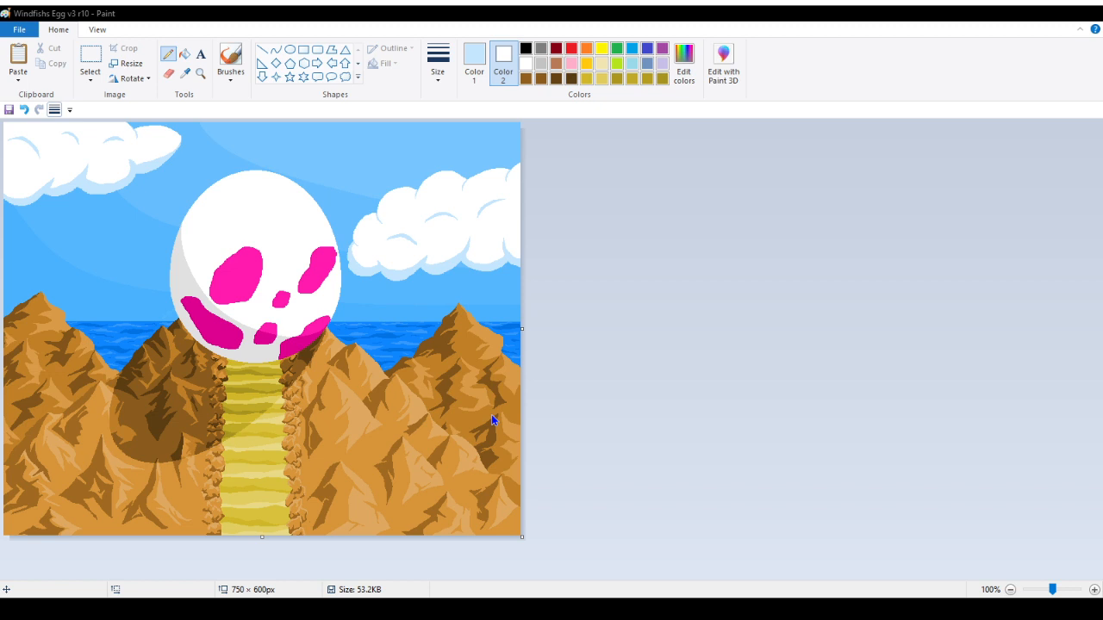
pyautogui.hotkey('ctrl', 's')
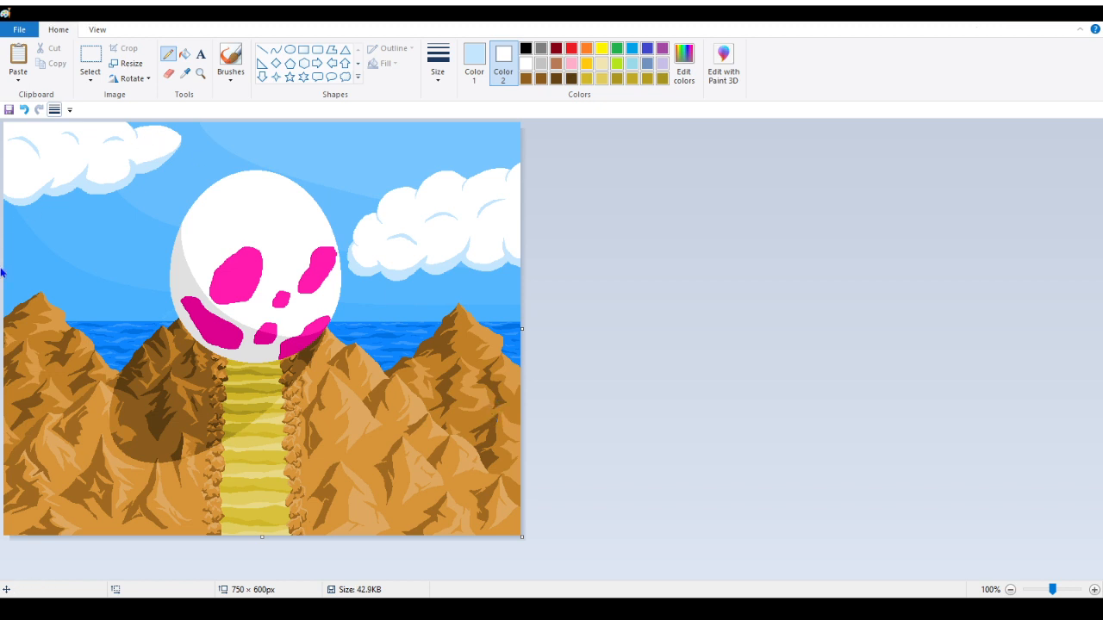